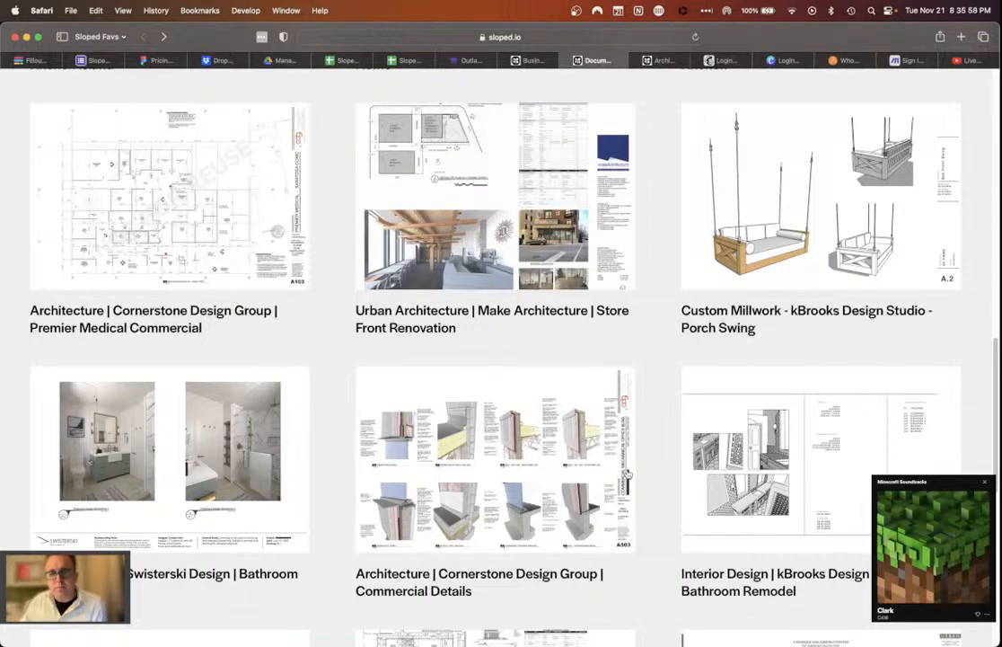
Step: Switch to SketchUp and view the Stand Alone Island house from above its glazed front gable
left_click(639, 626)
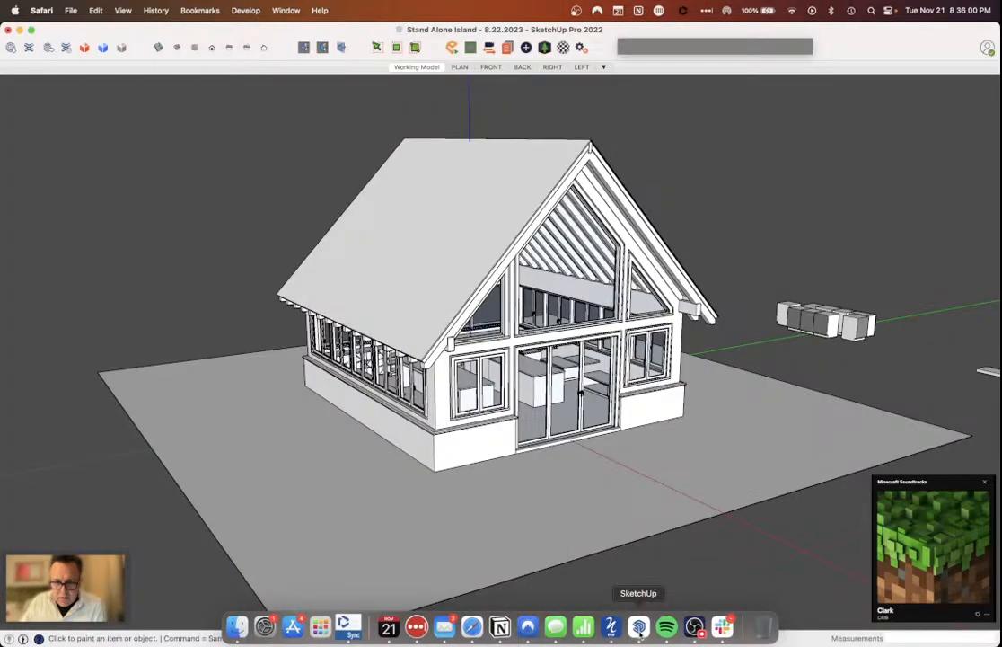
left_click(638, 626)
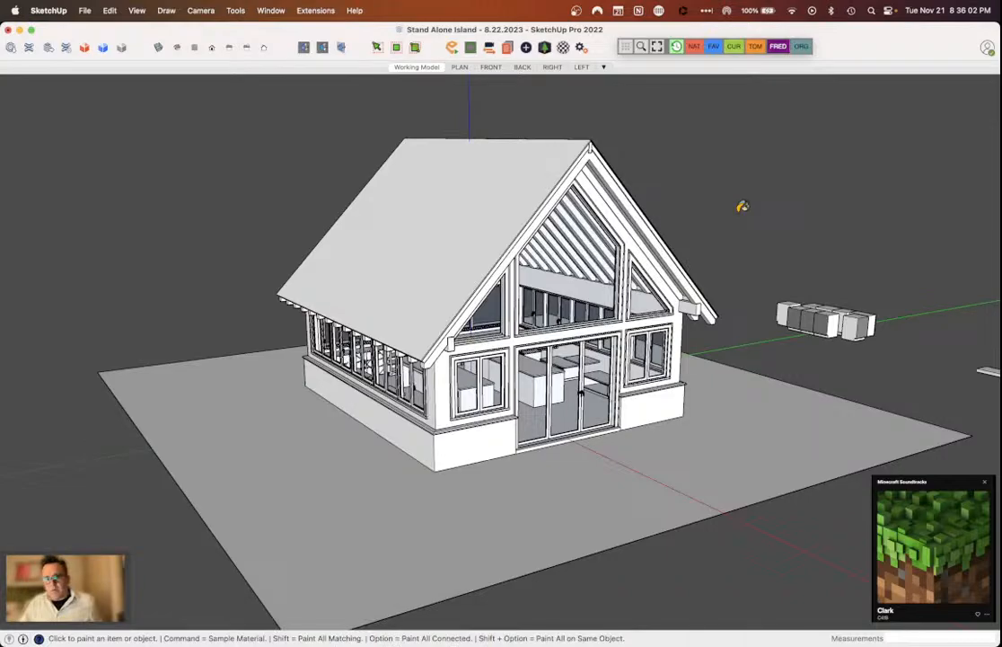
key("o")
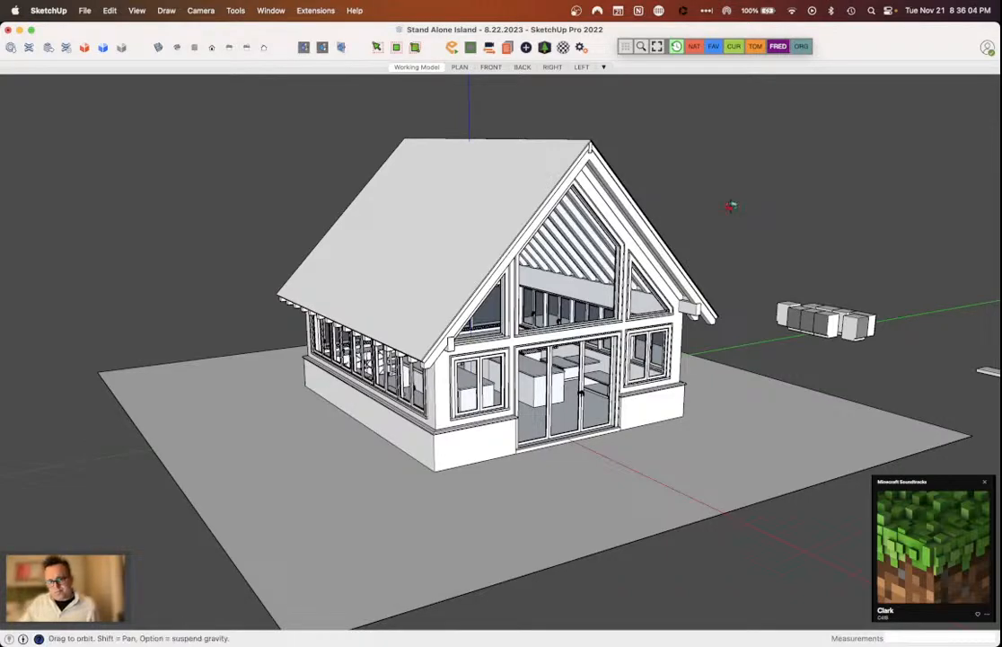
left_click_drag(731, 206, 467, 135)
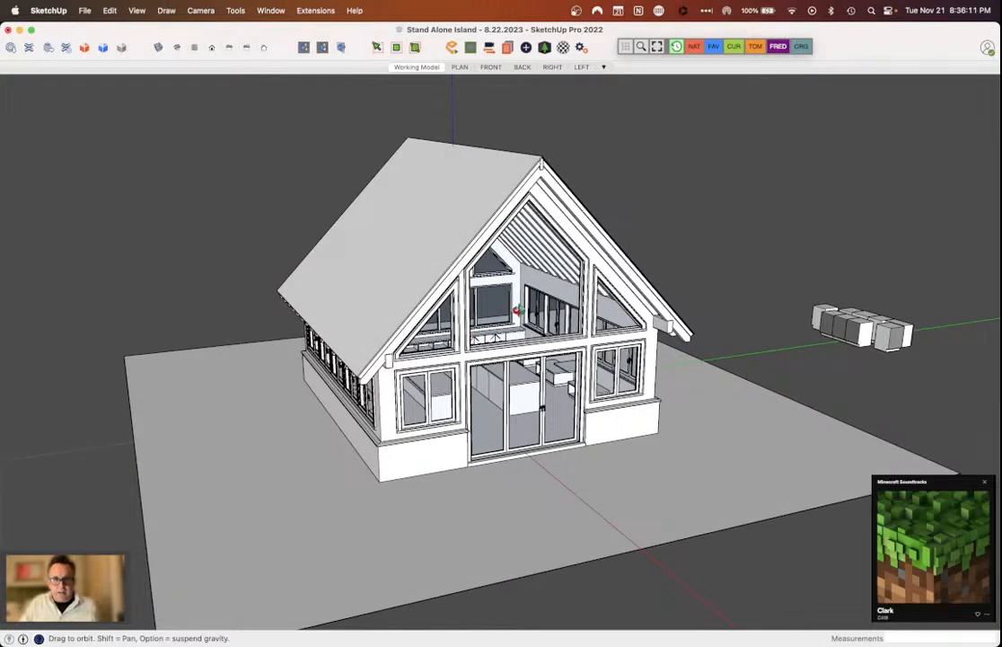
left_click_drag(517, 311, 630, 366)
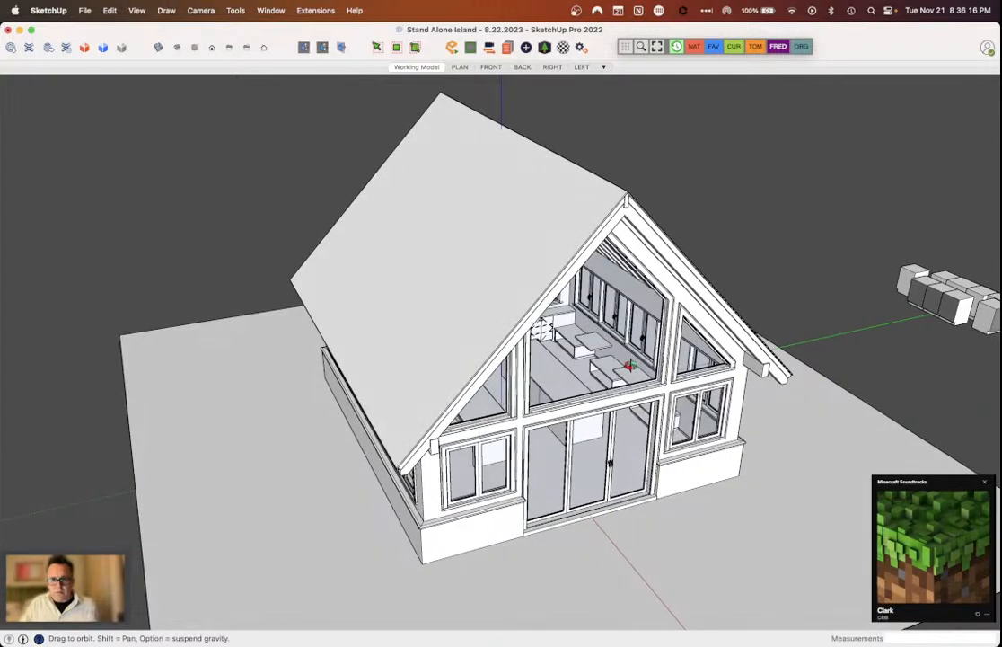
middle_click_drag(631, 366, 627, 344)
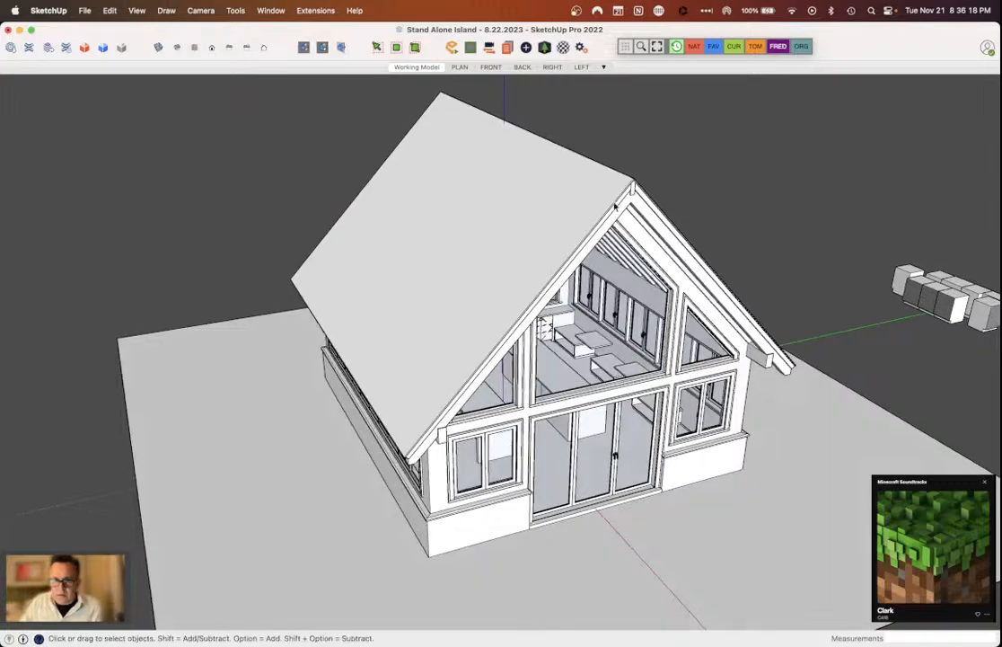
Step: Open the house group for editing, leaving nothing inside it selected
left_click(606, 205)
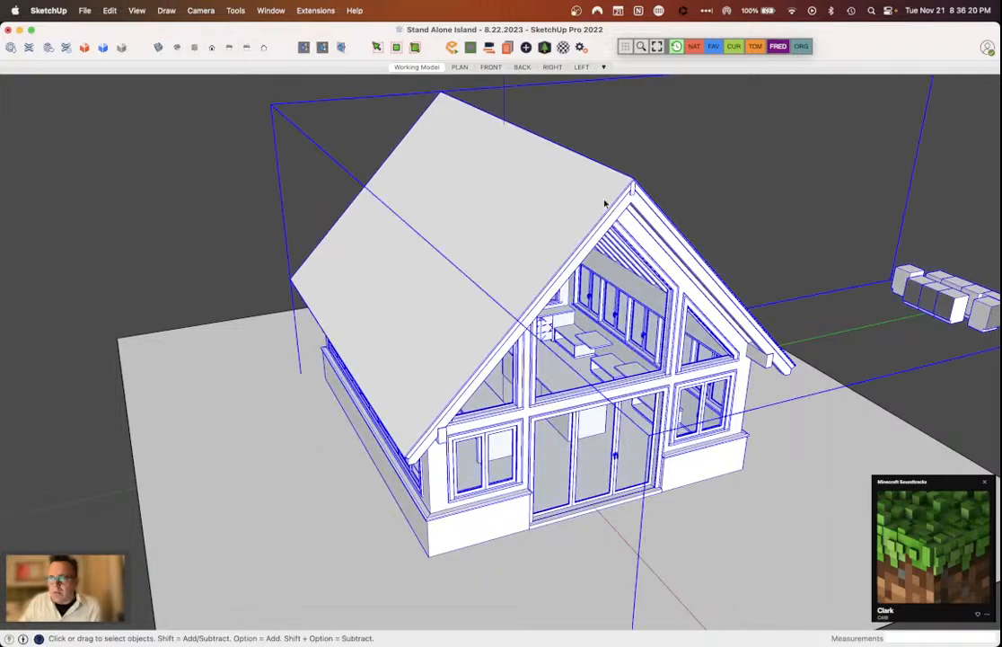
double_click(606, 205)
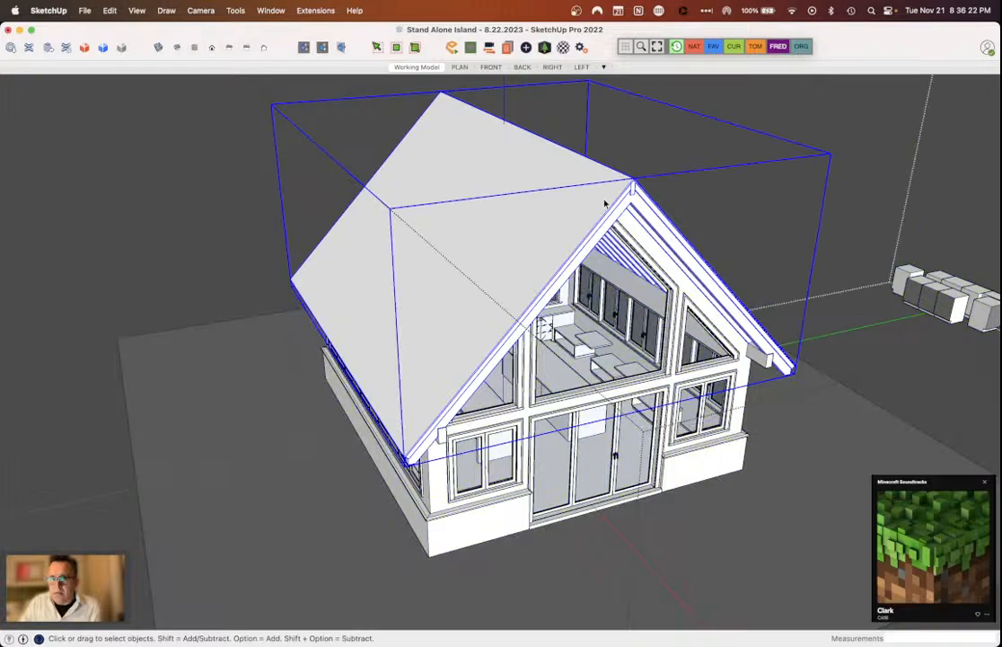
left_click(855, 196)
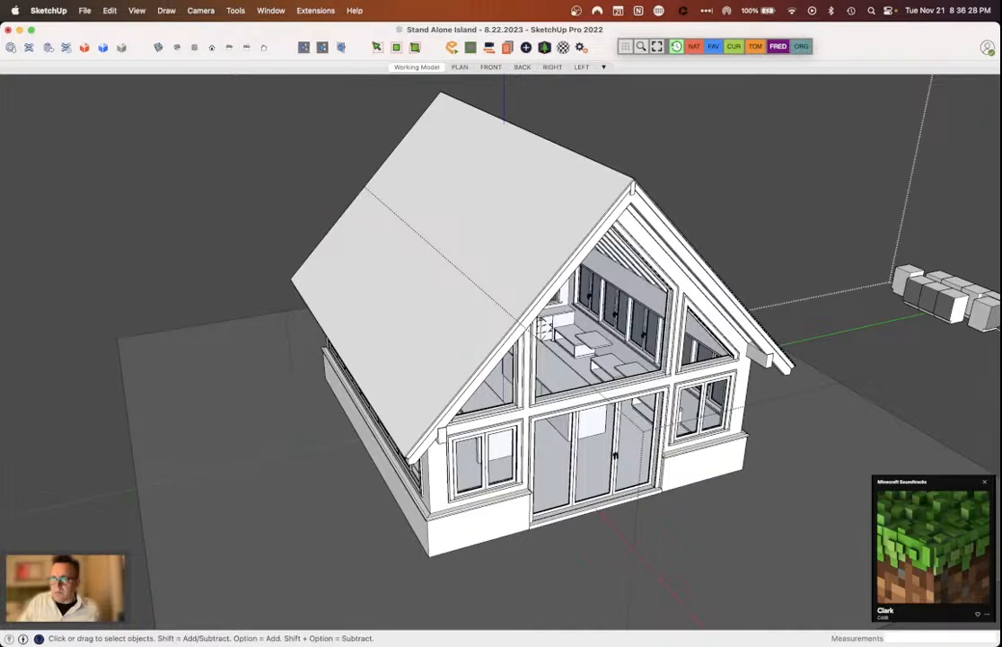
Step: Bring the tag list into view and expand the Objects, Cabinet Groups, Sections, Spaces and Structural folders to review their tags
left_click_drag(1001, 193, 837, 193)
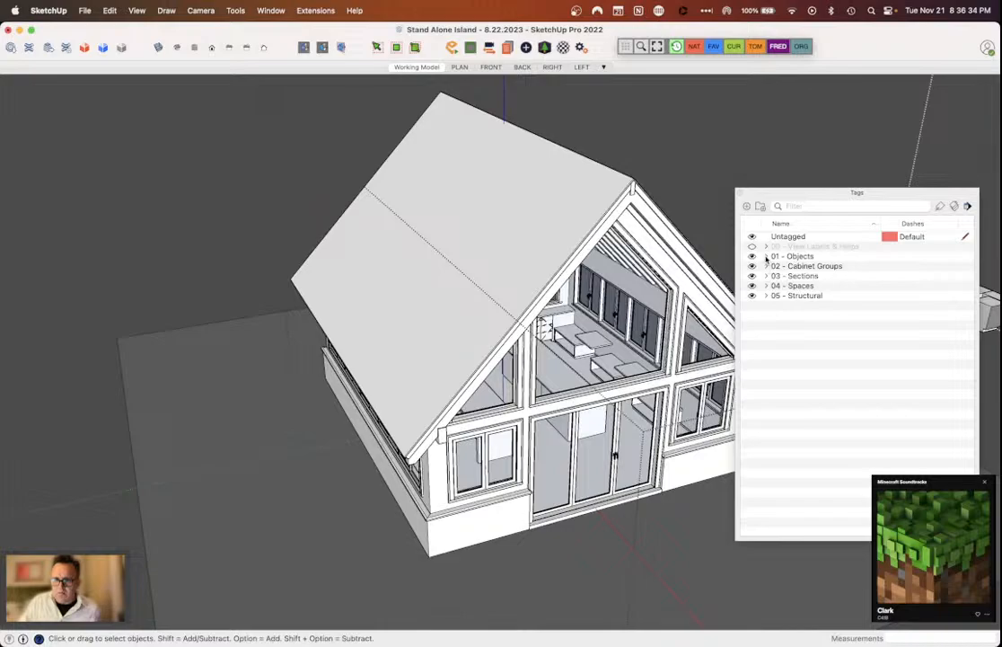
left_click(766, 257)
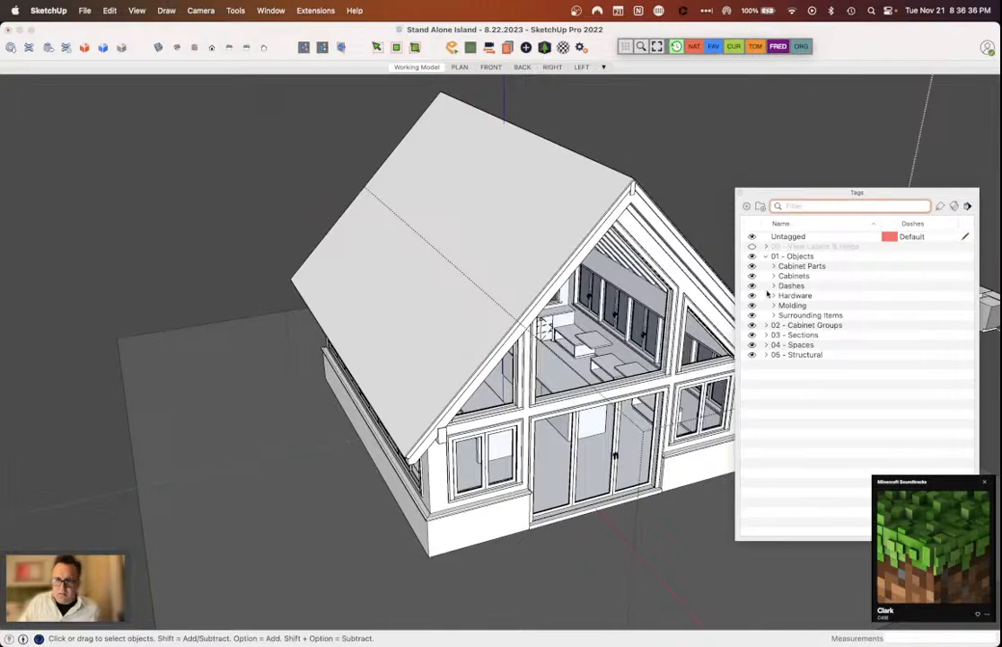
left_click(766, 326)
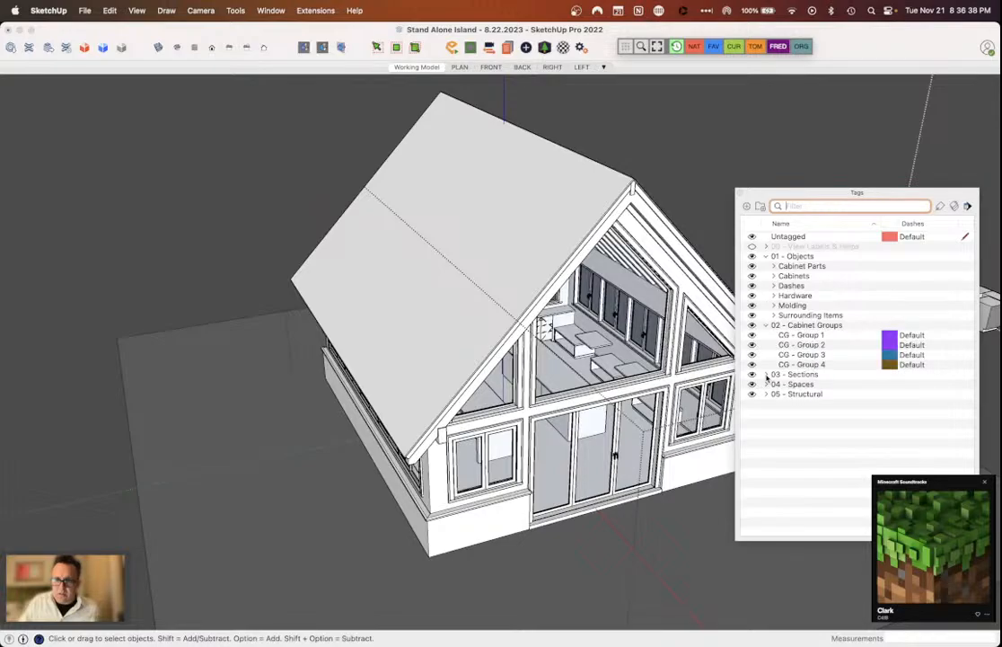
left_click(766, 375)
left_click(766, 474)
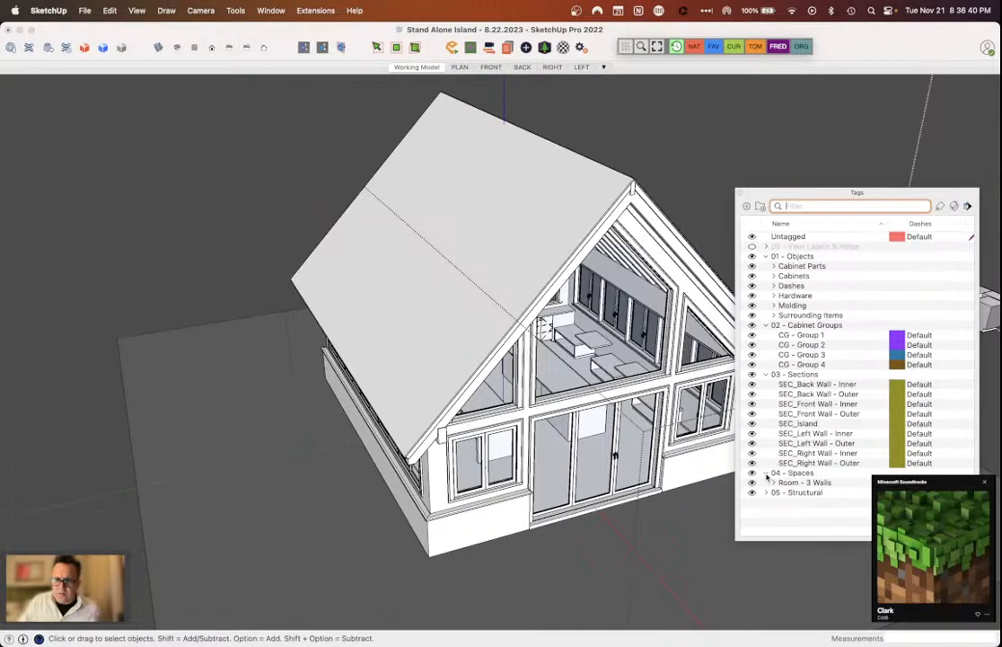
left_click(766, 492)
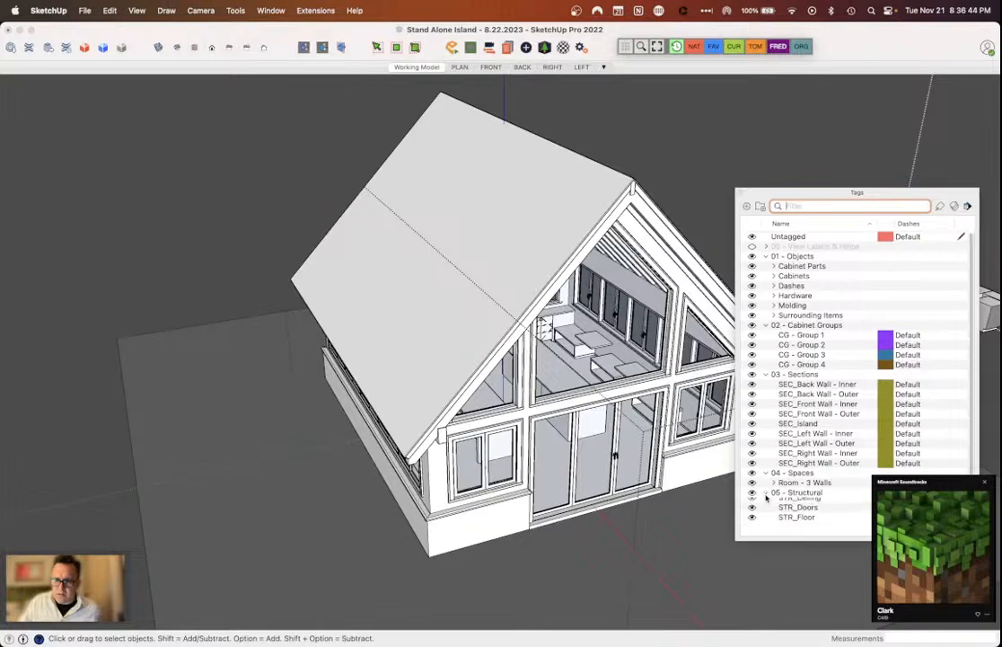
scroll(802, 461, "down", 1)
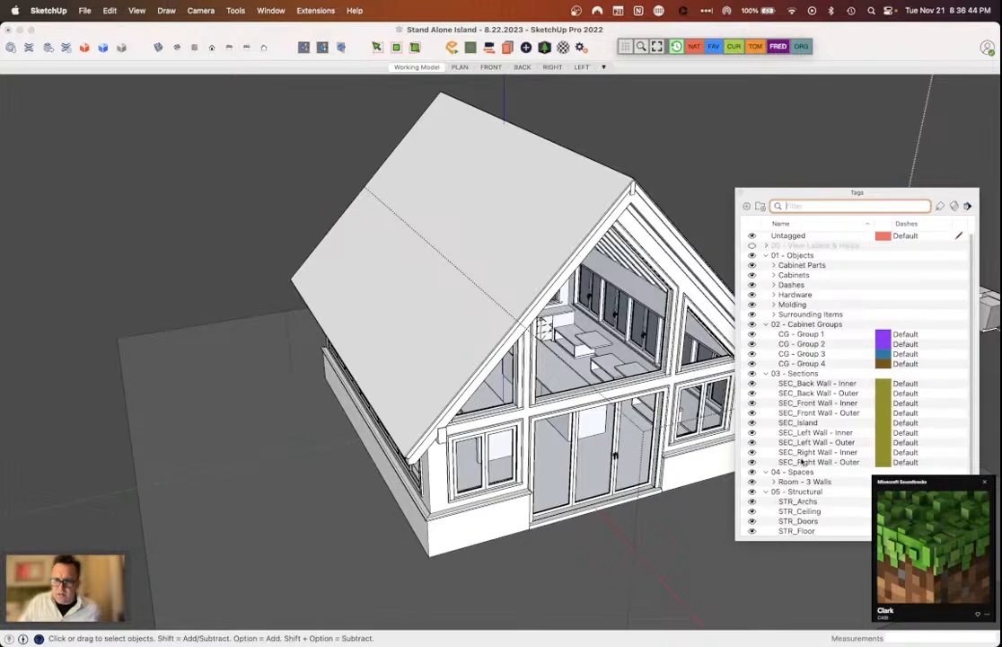
scroll(802, 462, "down", 3)
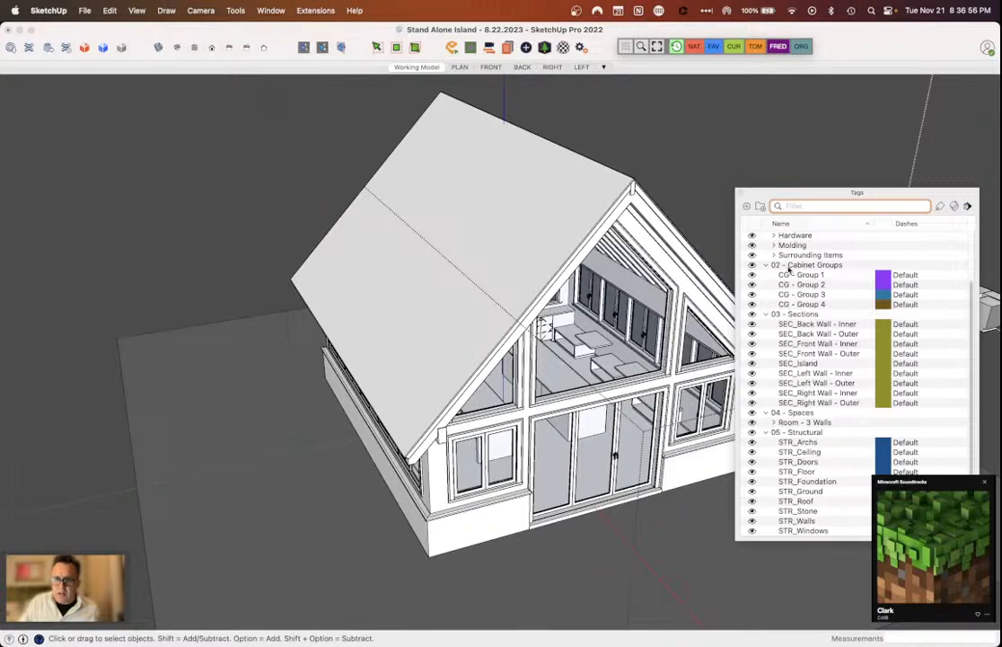
Step: Examine the tags in the Cabinet Parts folder under 01 - Objects and collapse that folder again
scroll(774, 257, "up", 1)
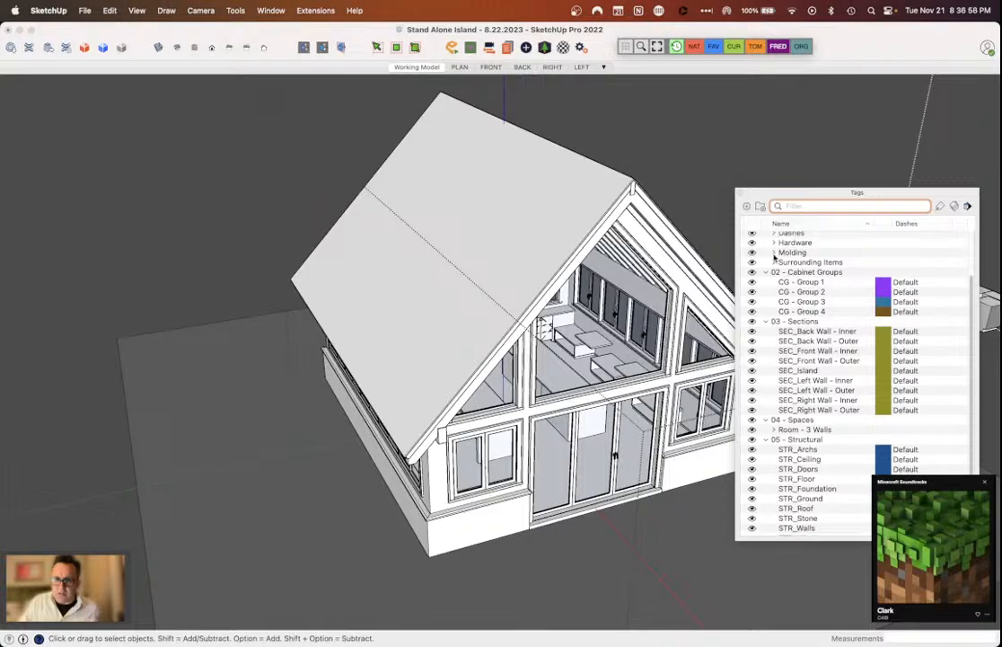
scroll(781, 265, "up", 5)
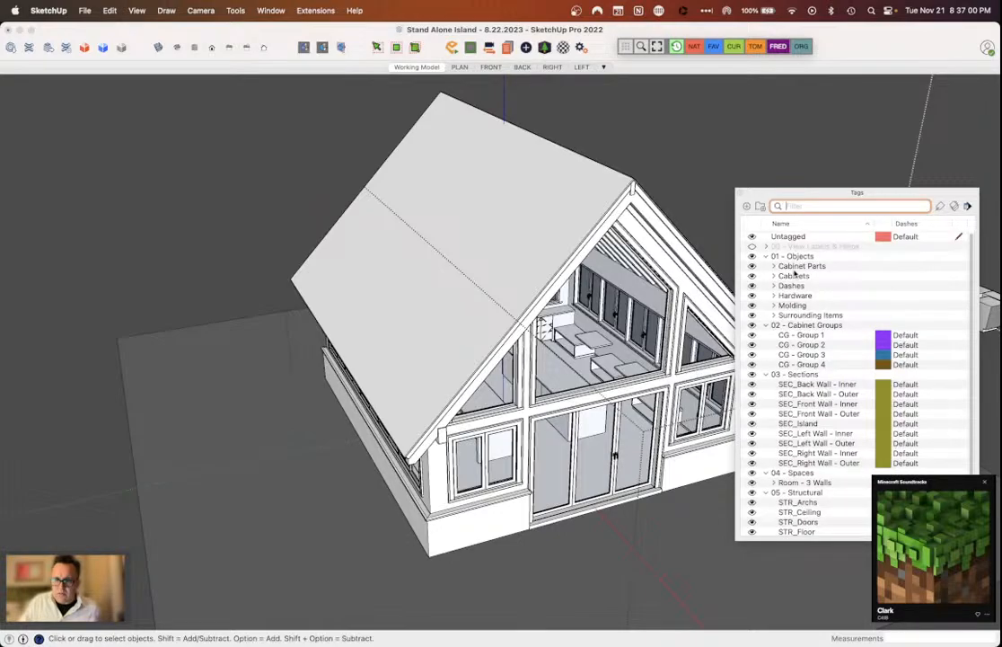
left_click(774, 267)
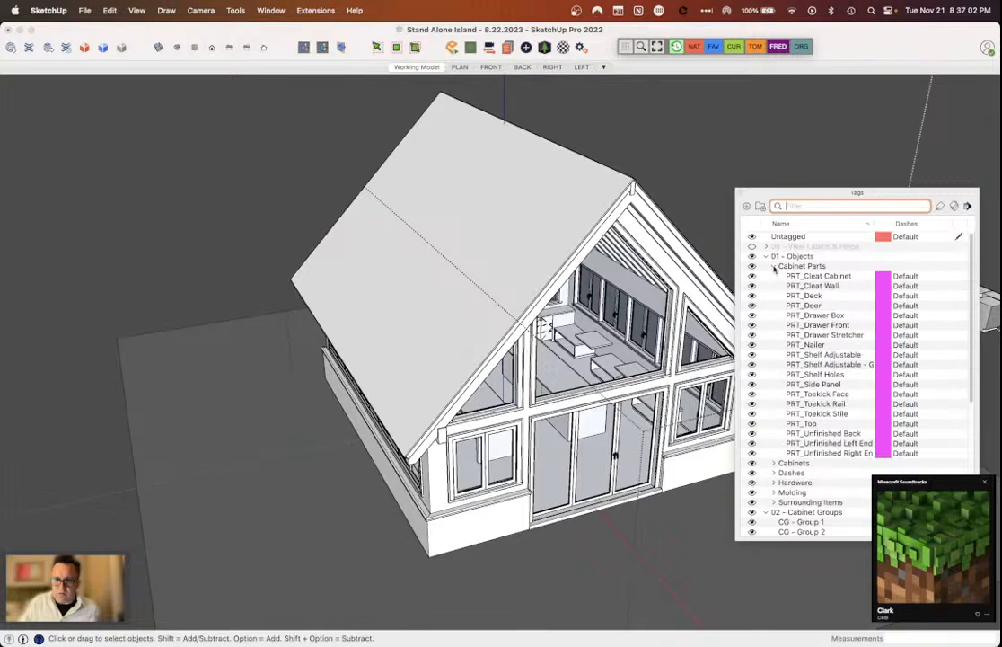
left_click(774, 267)
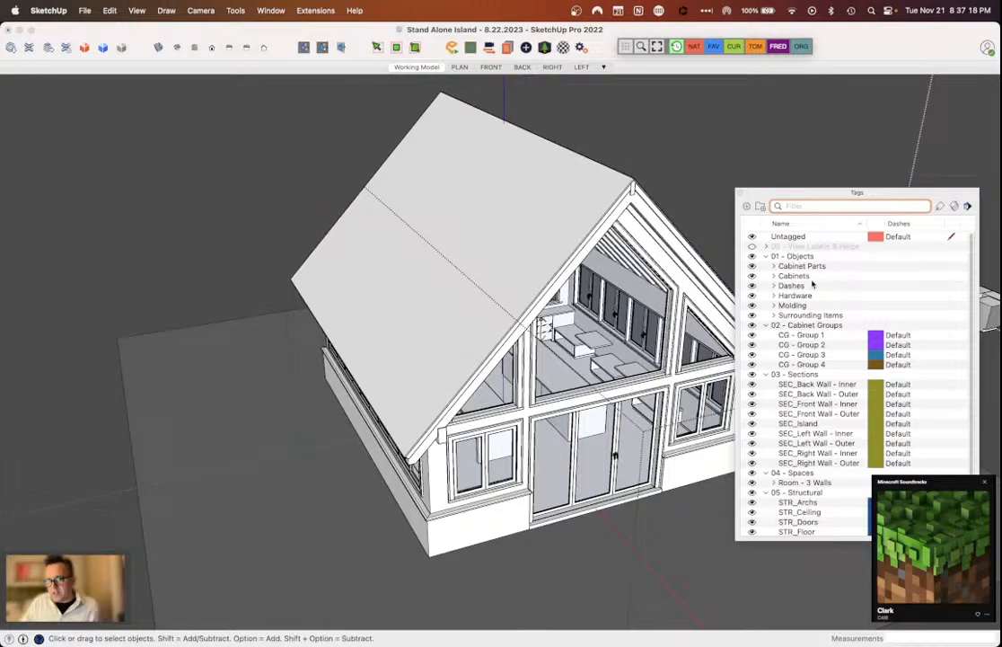
Step: Collapse the 02 - Cabinet Groups and 03 - Sections tag folders, review the Structural tags, and put the tag list away
double_click(787, 193)
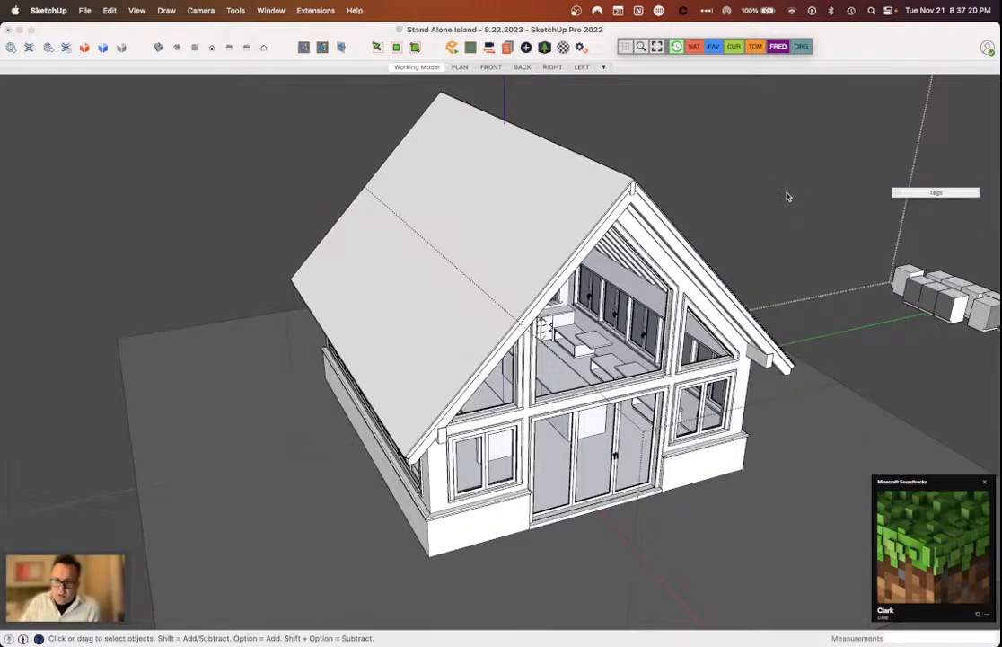
double_click(787, 195)
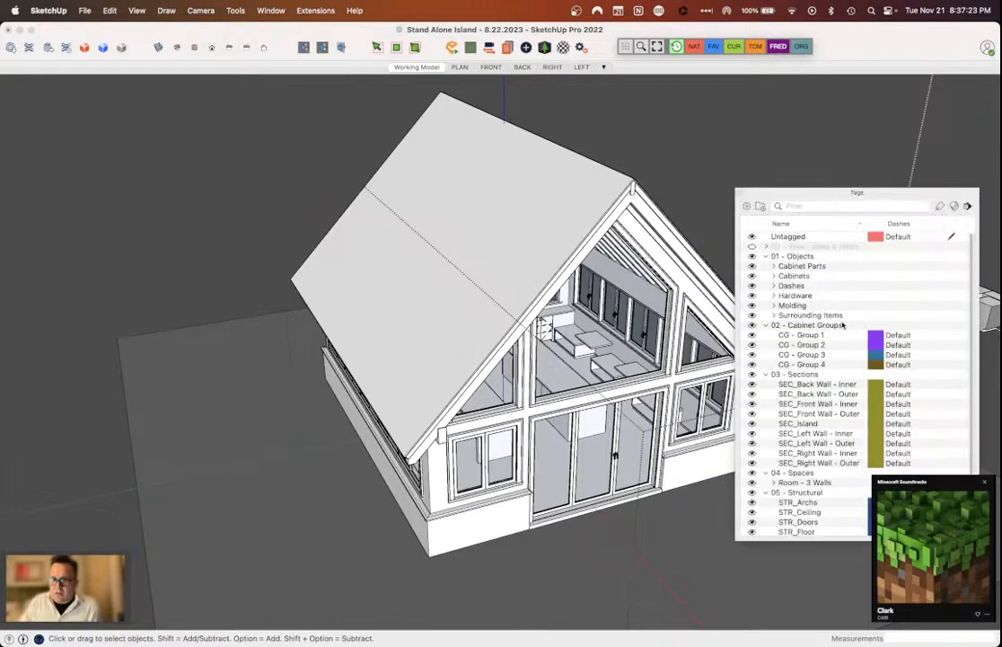
left_click(766, 325)
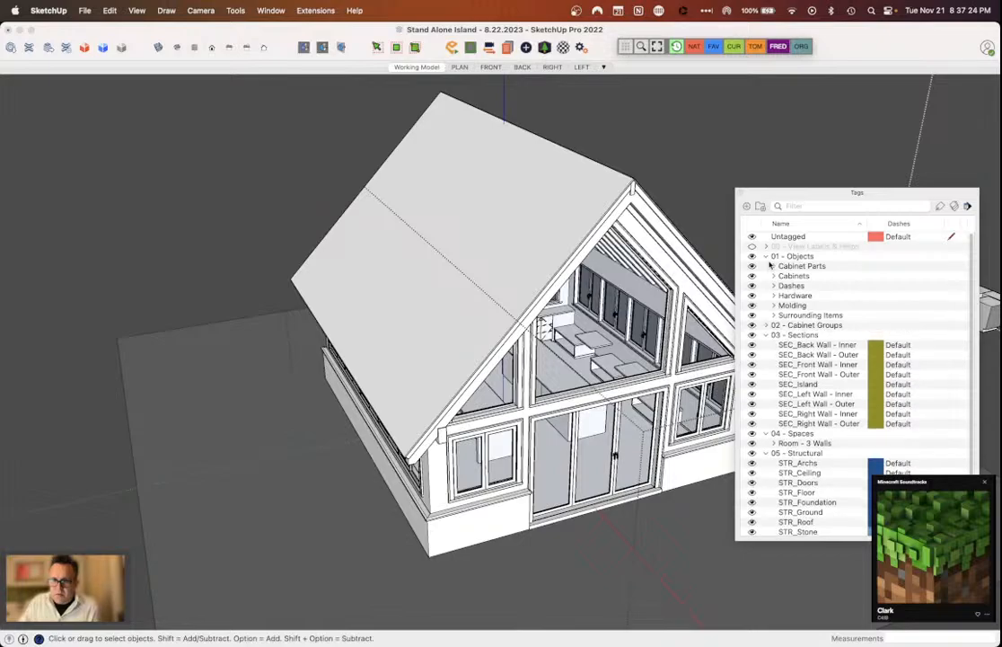
left_click(766, 334)
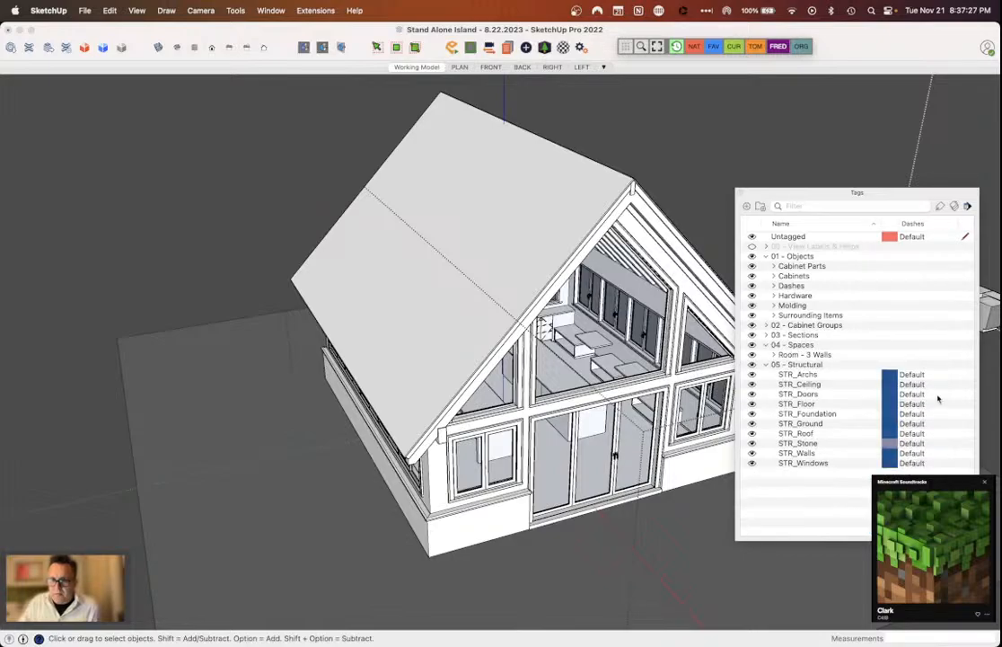
double_click(787, 195)
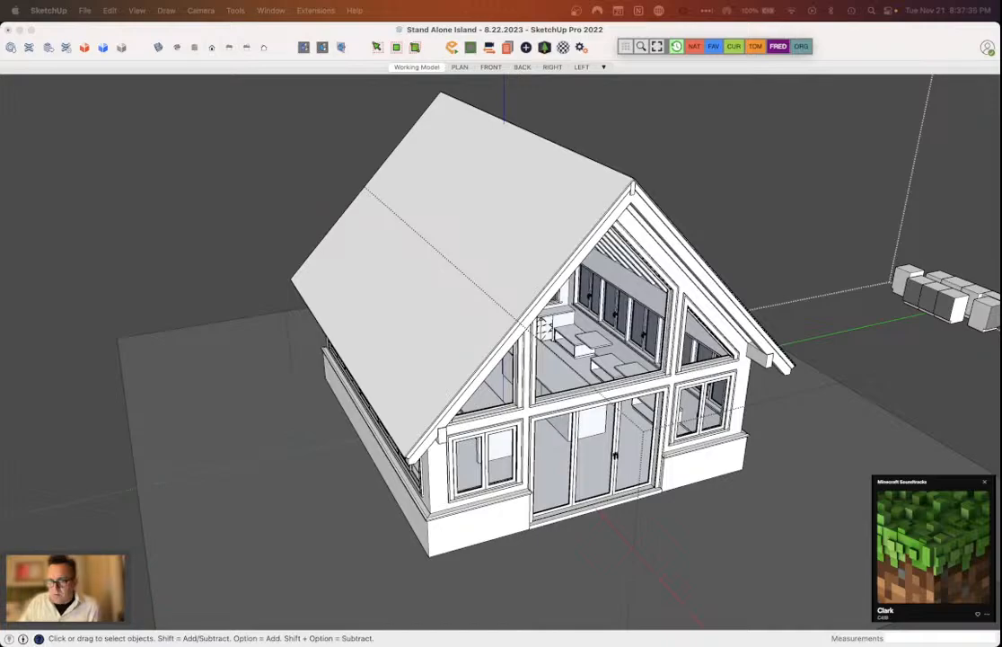
Step: Hide the roof and inspect the house's exposed gable walls and interior
key("super+z")
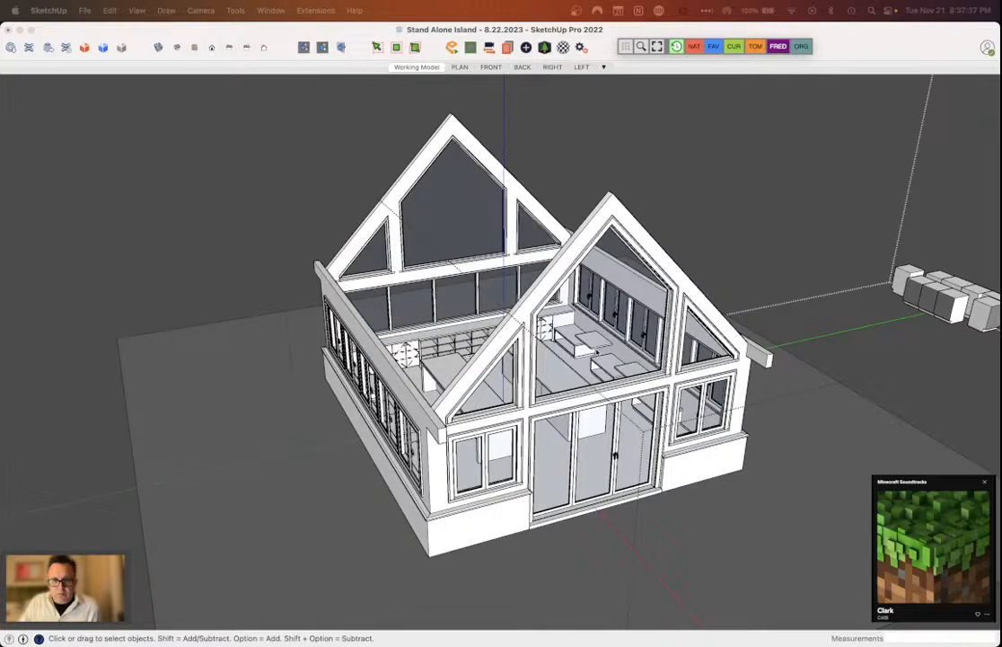
middle_click_drag(575, 324, 544, 308)
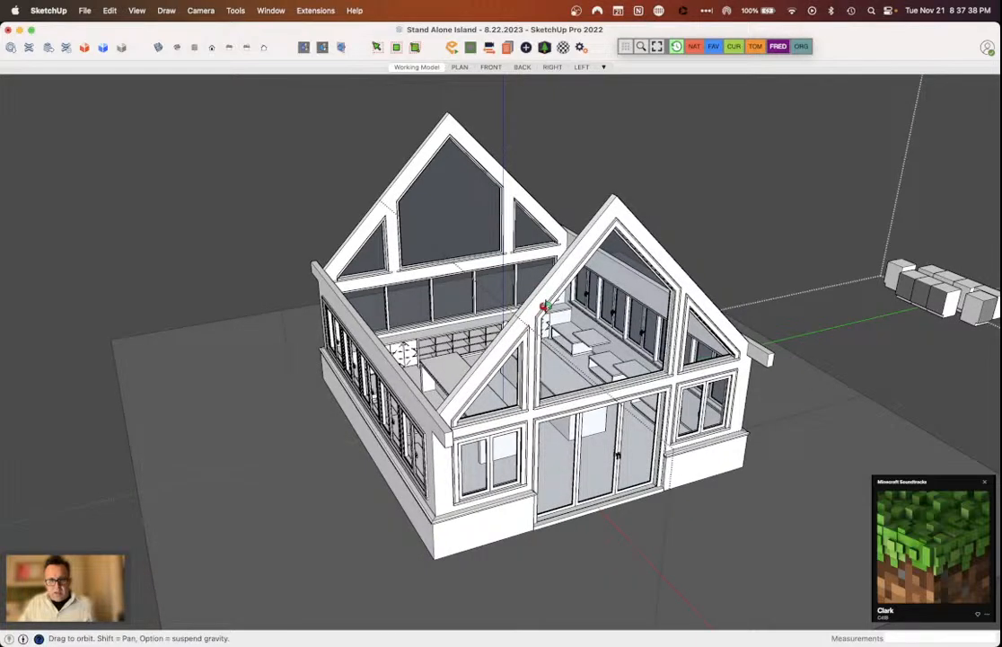
scroll(543, 308, "up", 5)
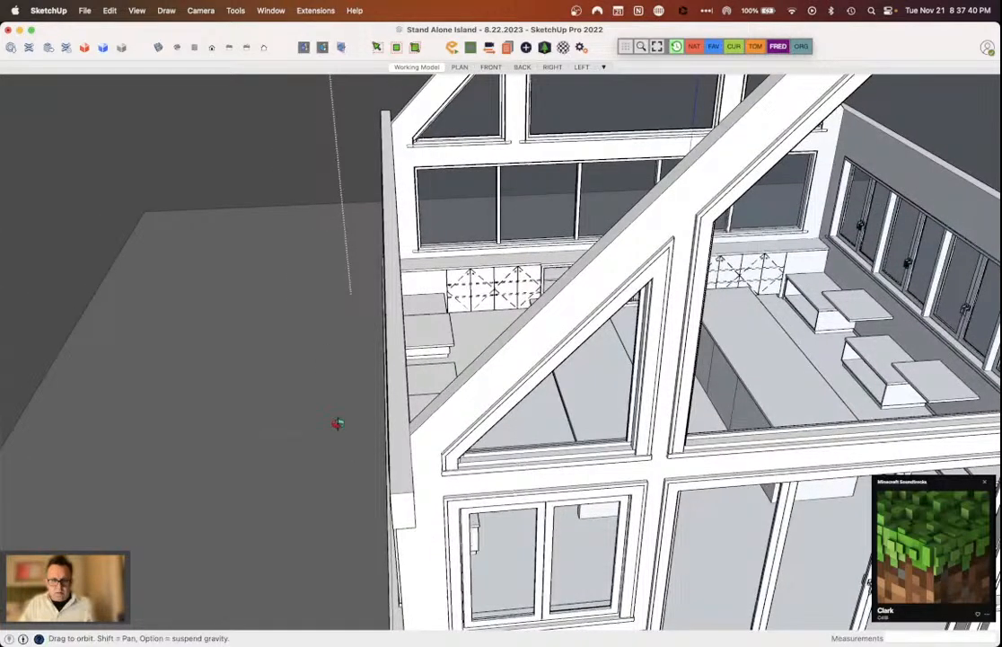
middle_click_drag(337, 423, 487, 208)
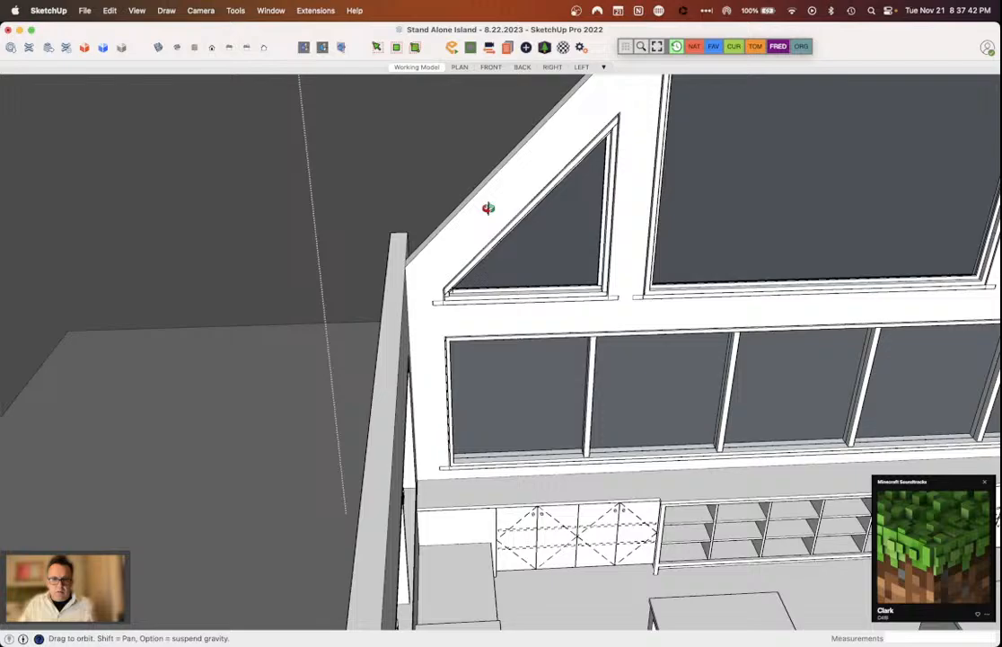
scroll(494, 207, "down", 5)
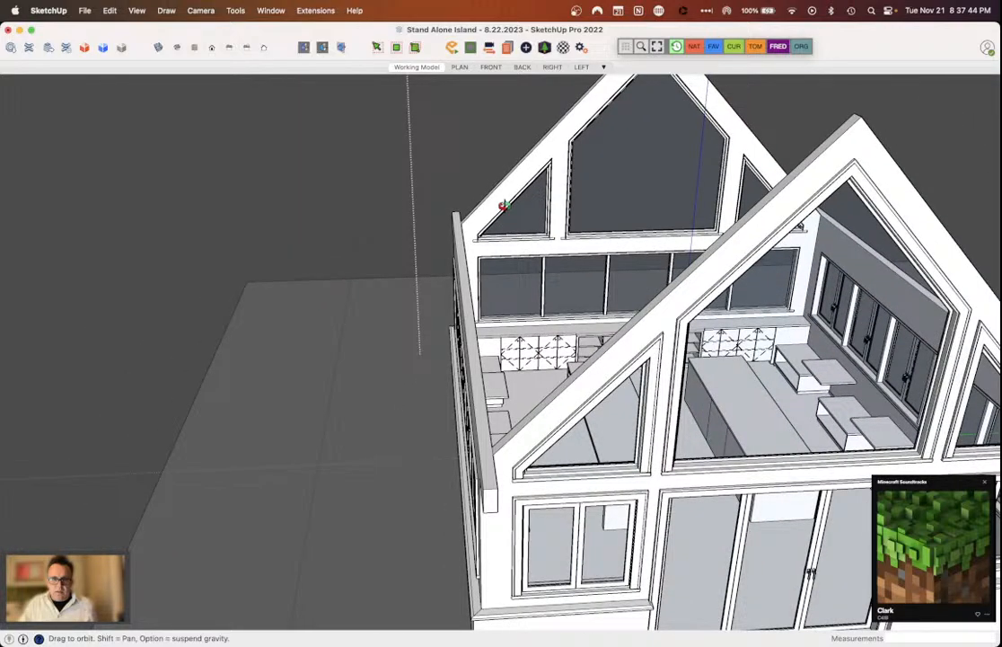
scroll(540, 481, "up", 5)
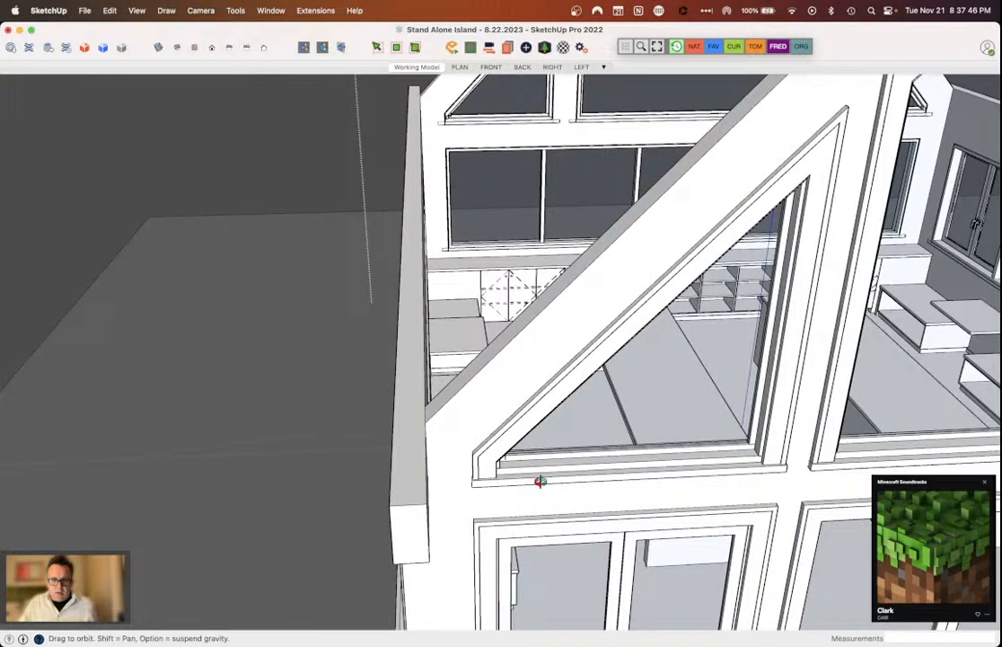
Step: Select all the triangular, peaked and lower windows together with the glass doors in the front gable wall
middle_click_drag(540, 482, 560, 442)
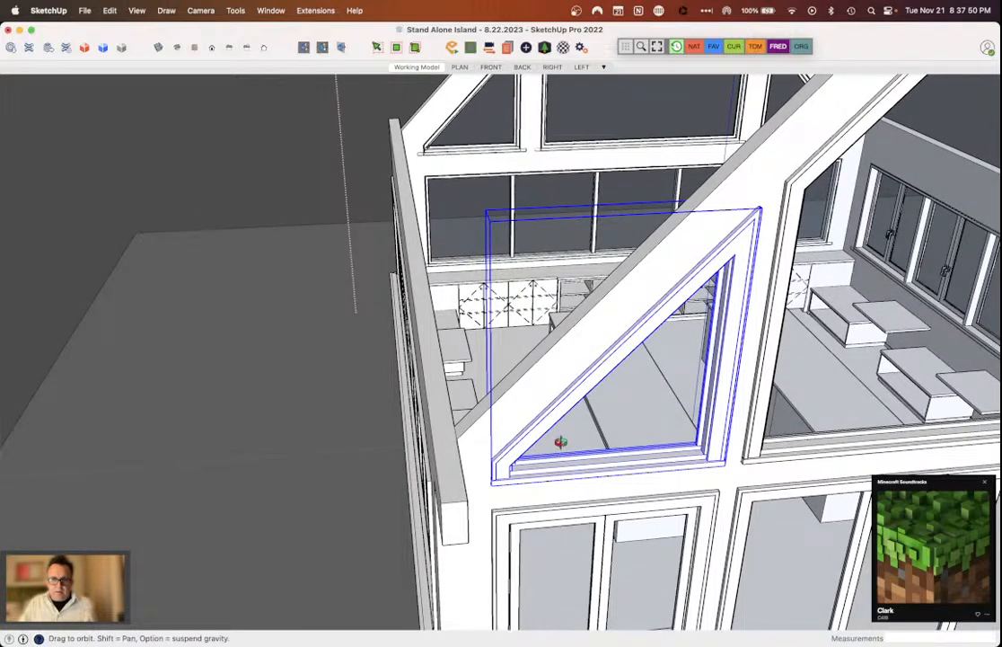
scroll(560, 442, "down", 5)
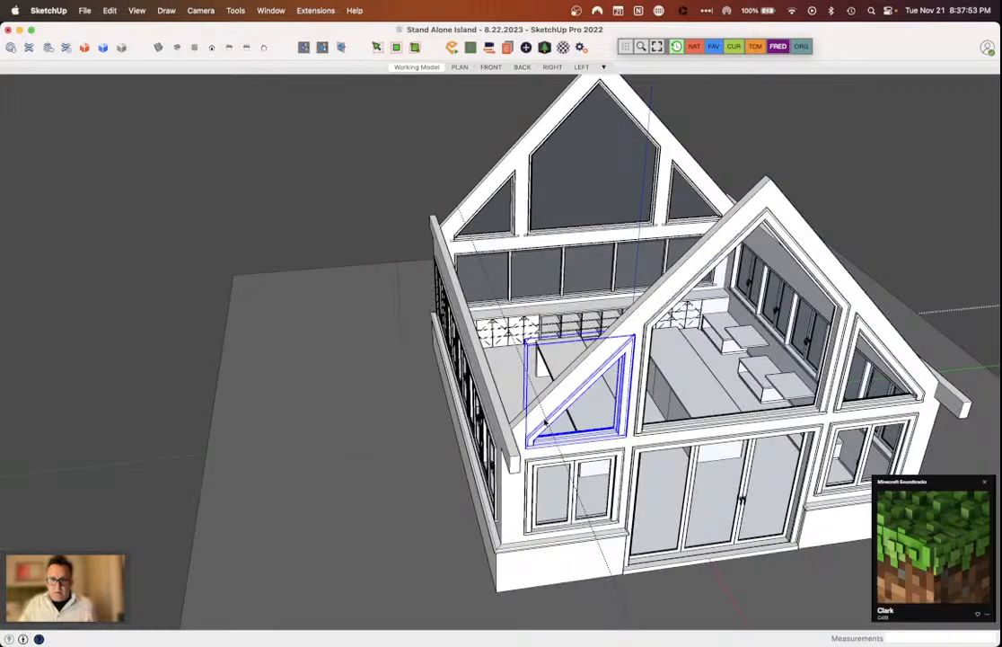
left_click(649, 337, "shift")
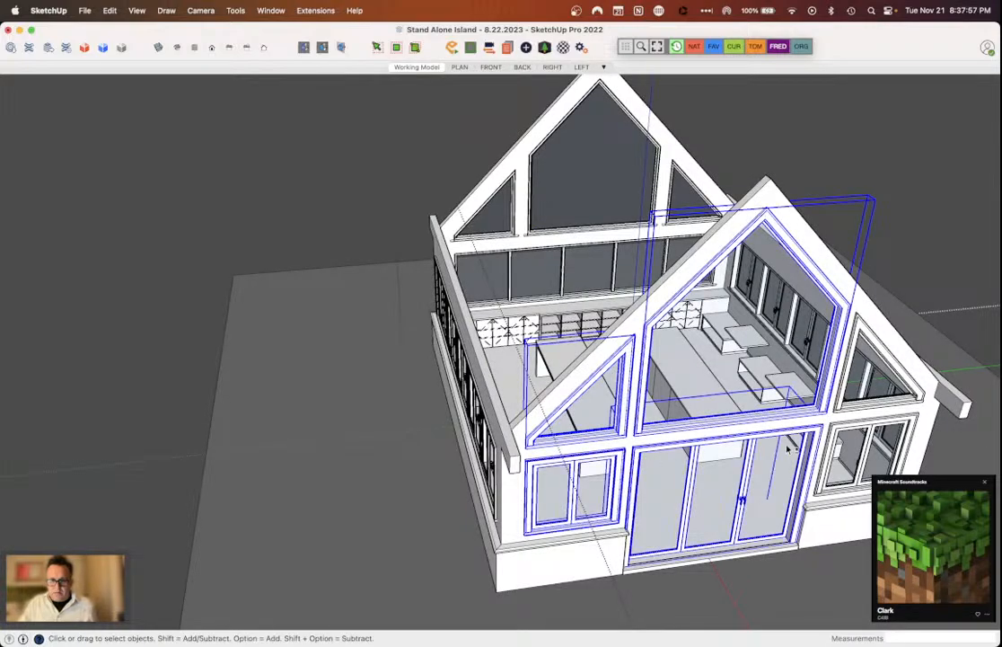
left_click(787, 449, "shift")
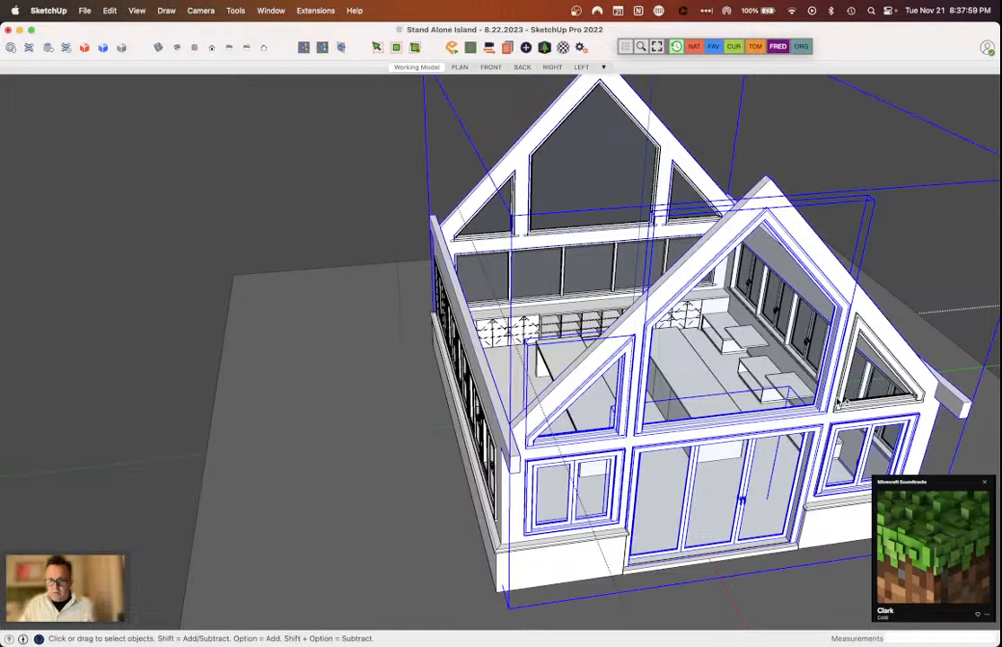
left_click(804, 265, "shift")
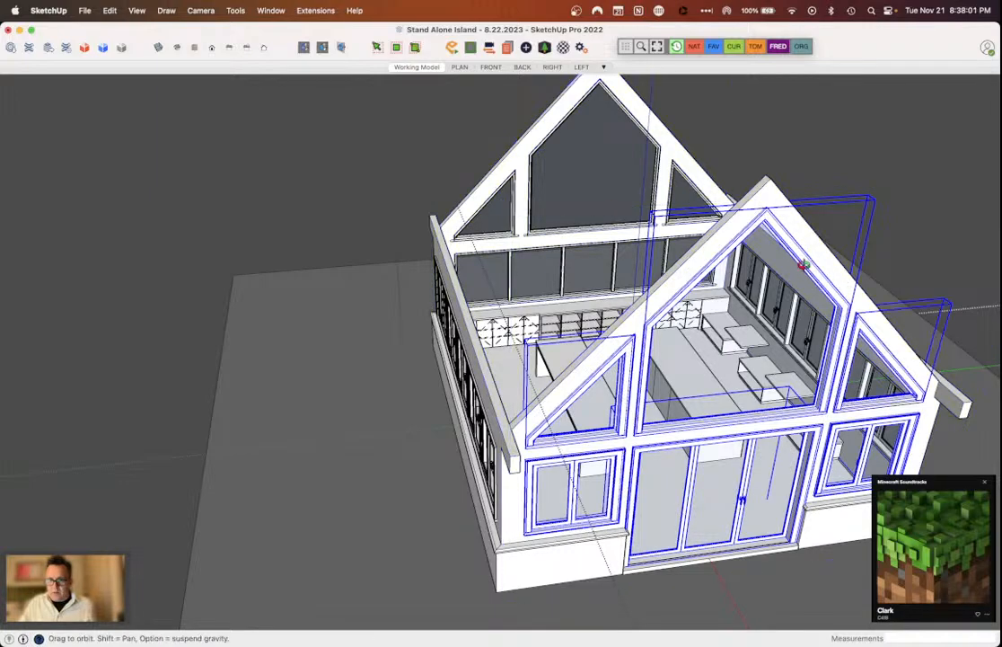
middle_click_drag(804, 265, 712, 277)
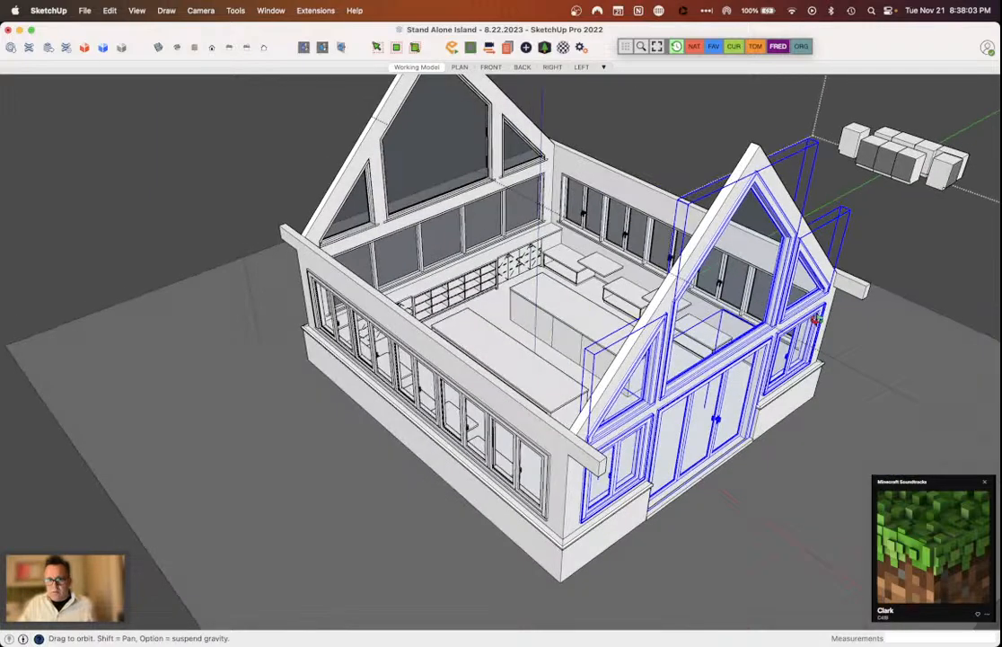
Step: Try to move the selected gable windows and doors 500 inches up along the blue axis
left_click(725, 217)
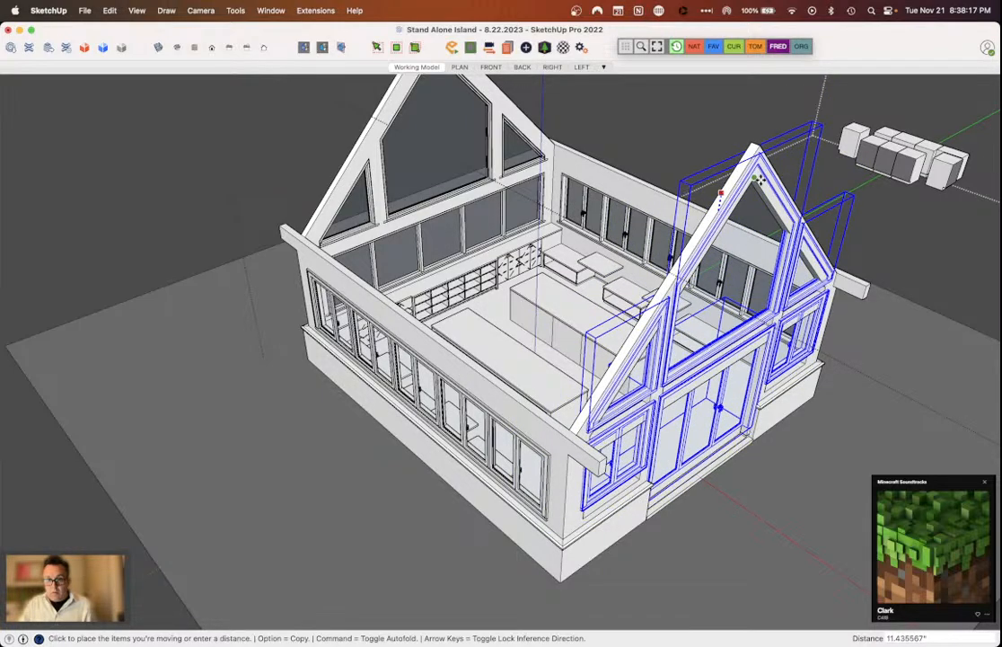
scroll(759, 180, "down", 5)
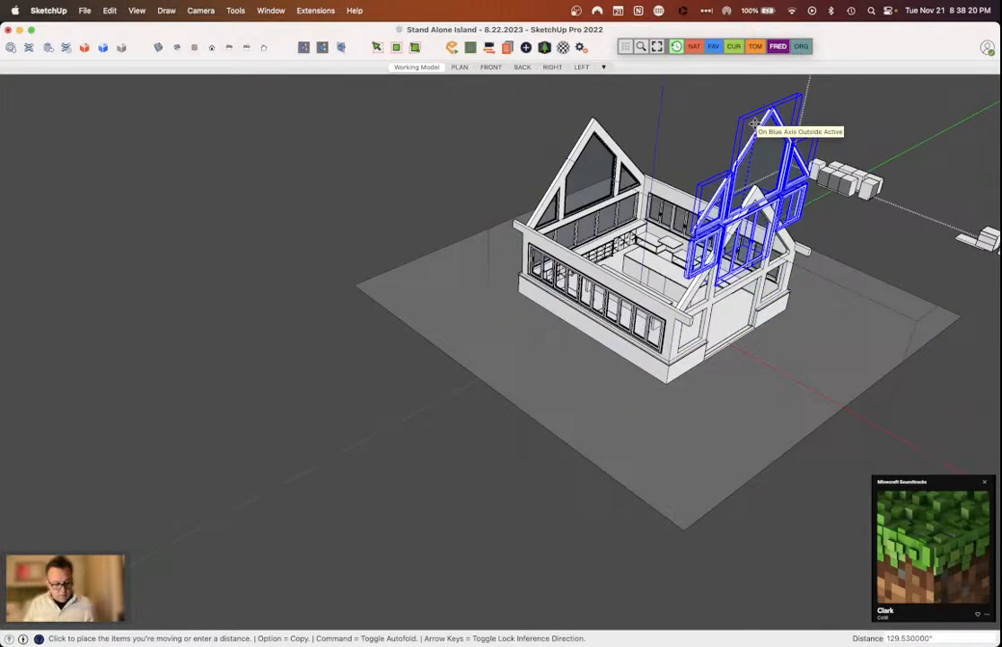
type("500")
key("Return")
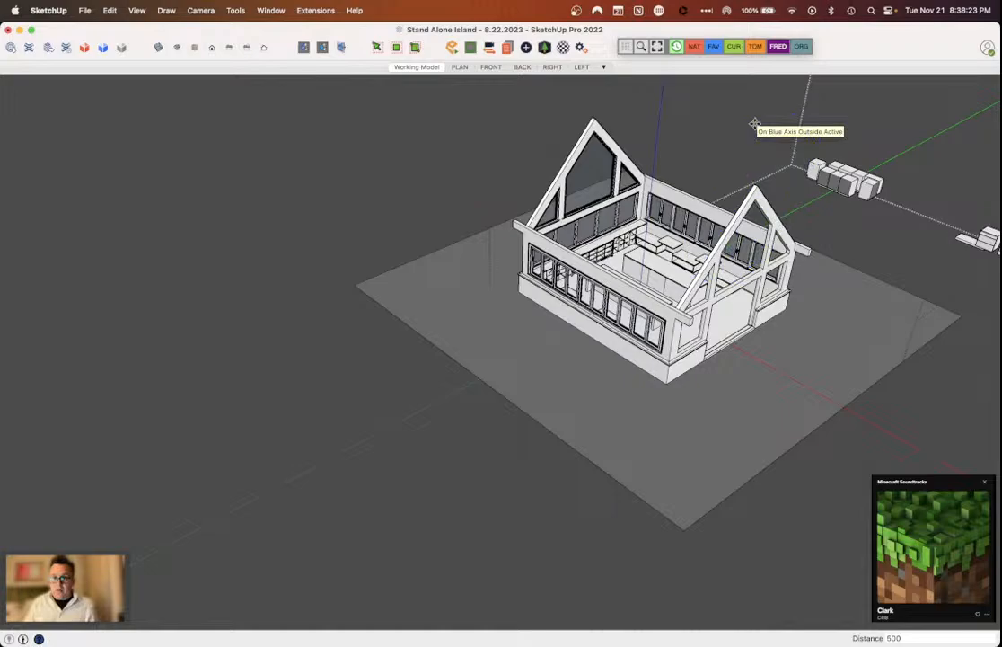
Step: Copy the selected gable windows and doors 500 inches straight up along the blue axis
scroll(716, 229, "down", 3)
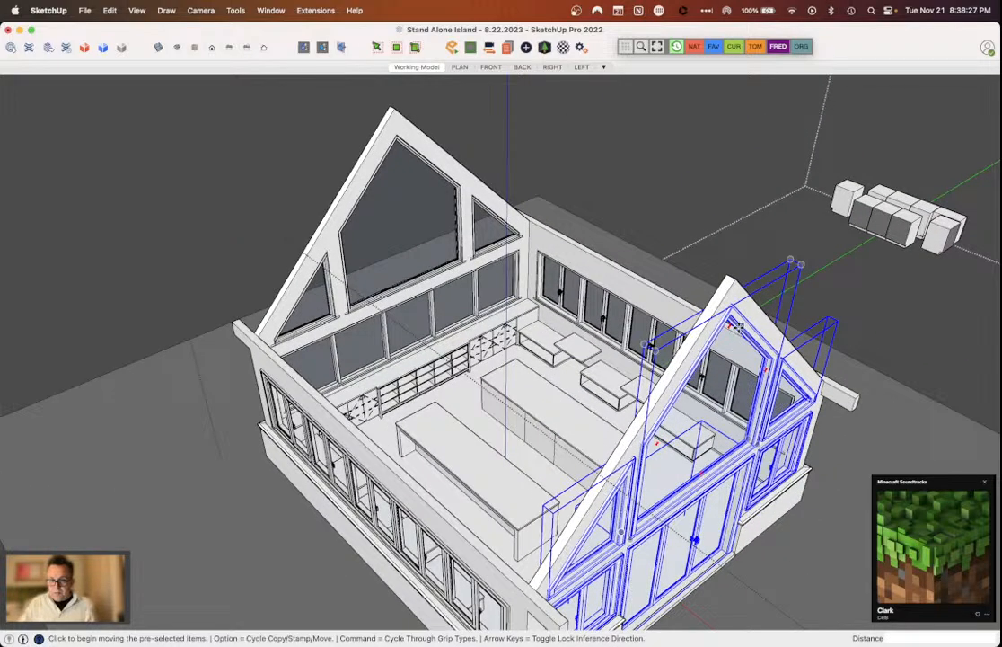
left_click(738, 326)
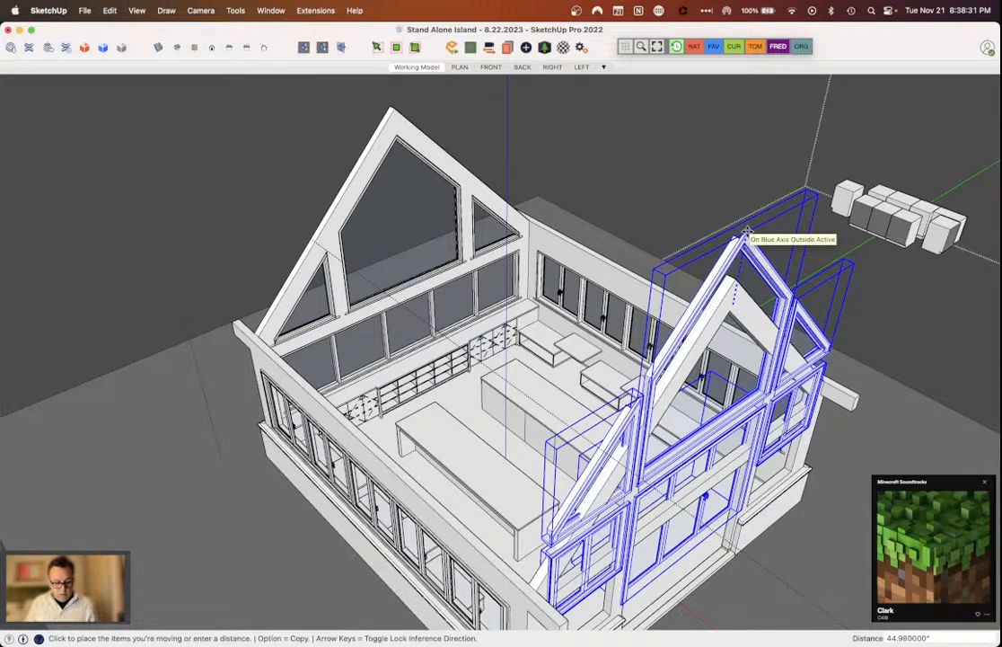
key("alt")
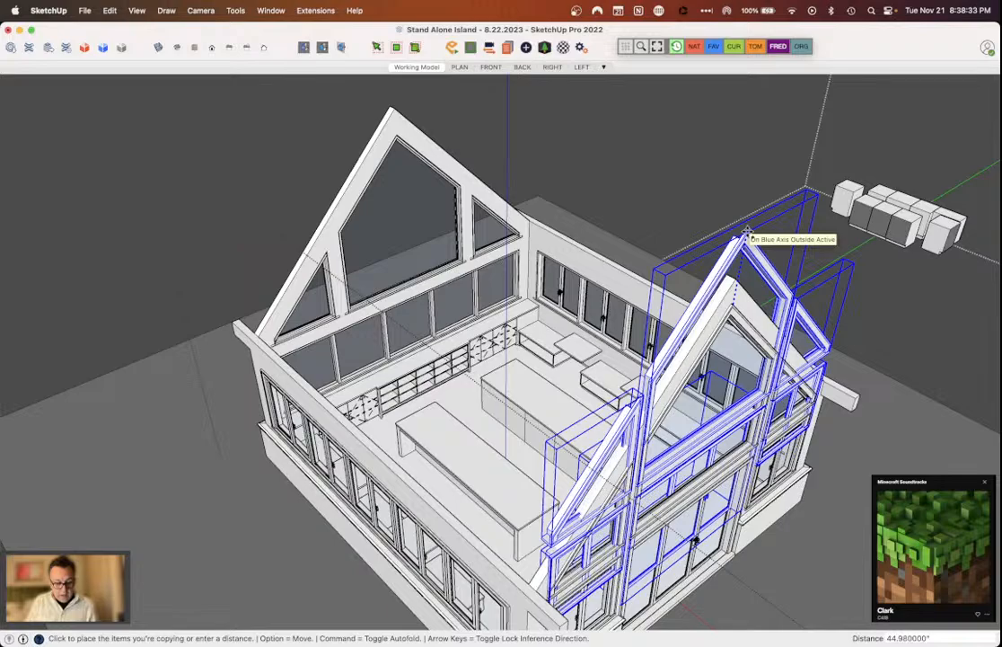
type("500")
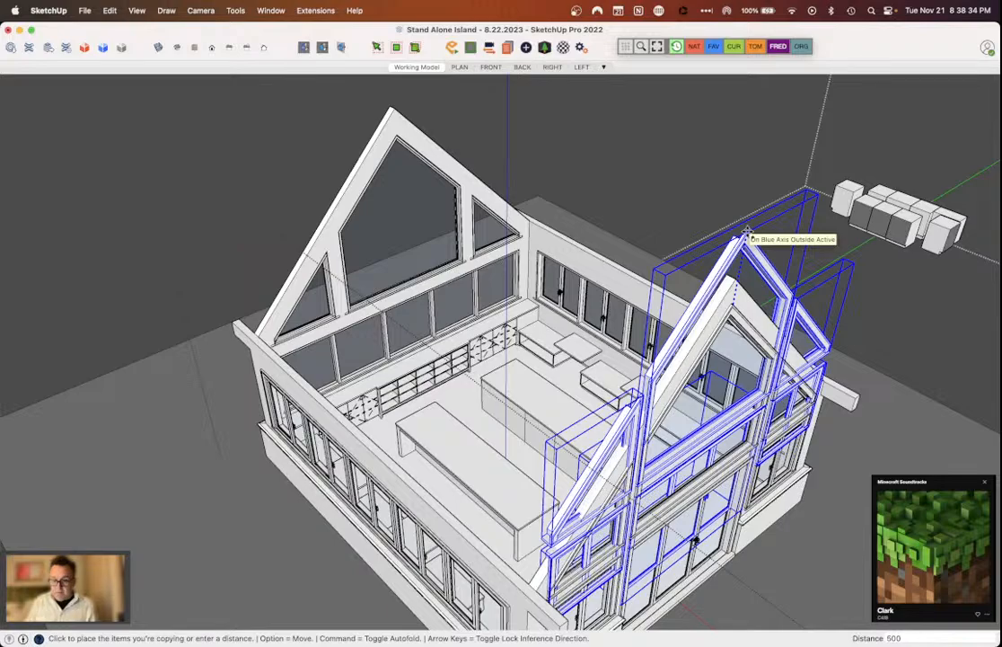
key("Return")
Step: Rotate the raised copies of the gable windows and doors about their vertical axis
scroll(746, 232, "down", 5)
scroll(766, 176, "up", 2)
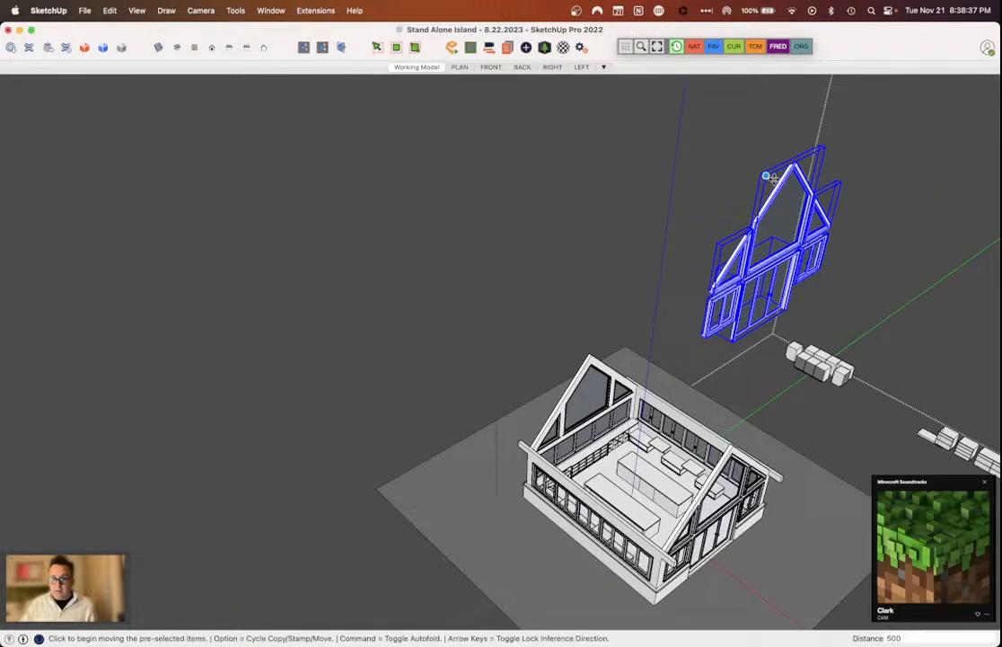
scroll(770, 177, "up", 3)
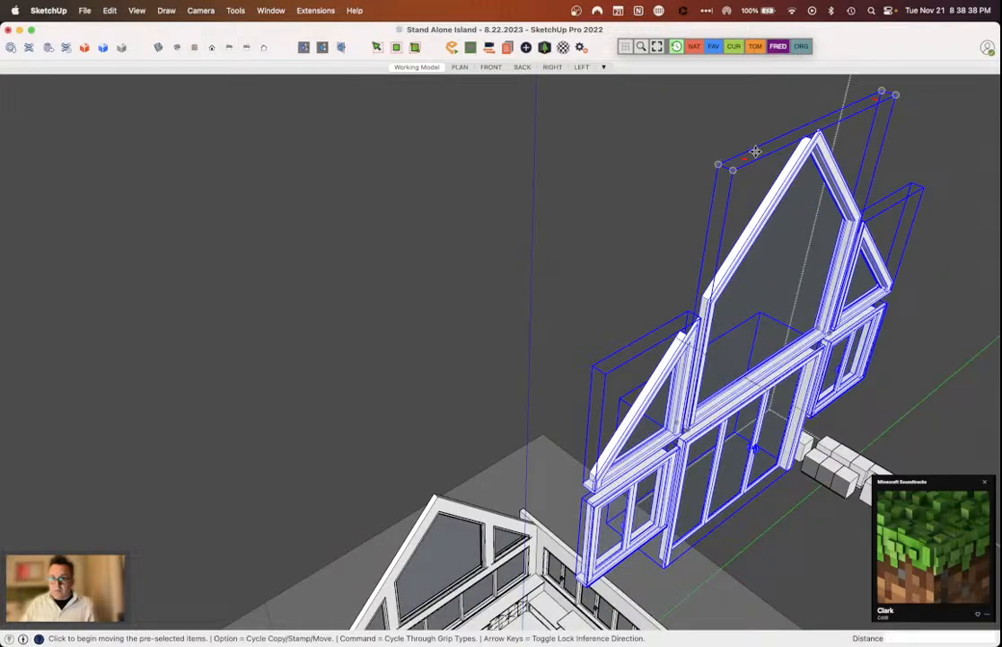
left_click(755, 152)
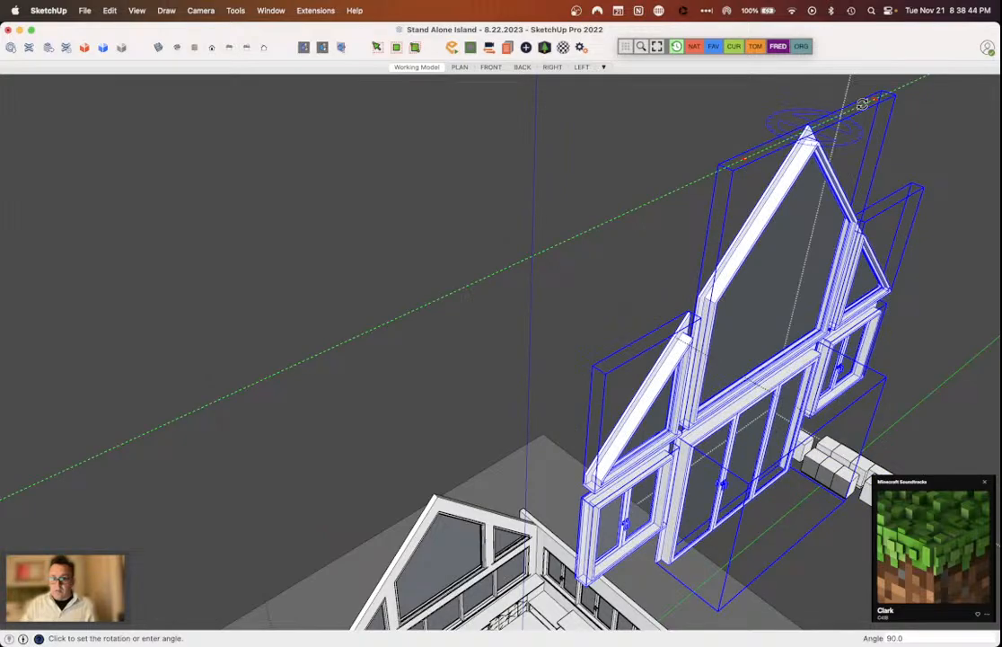
key("space")
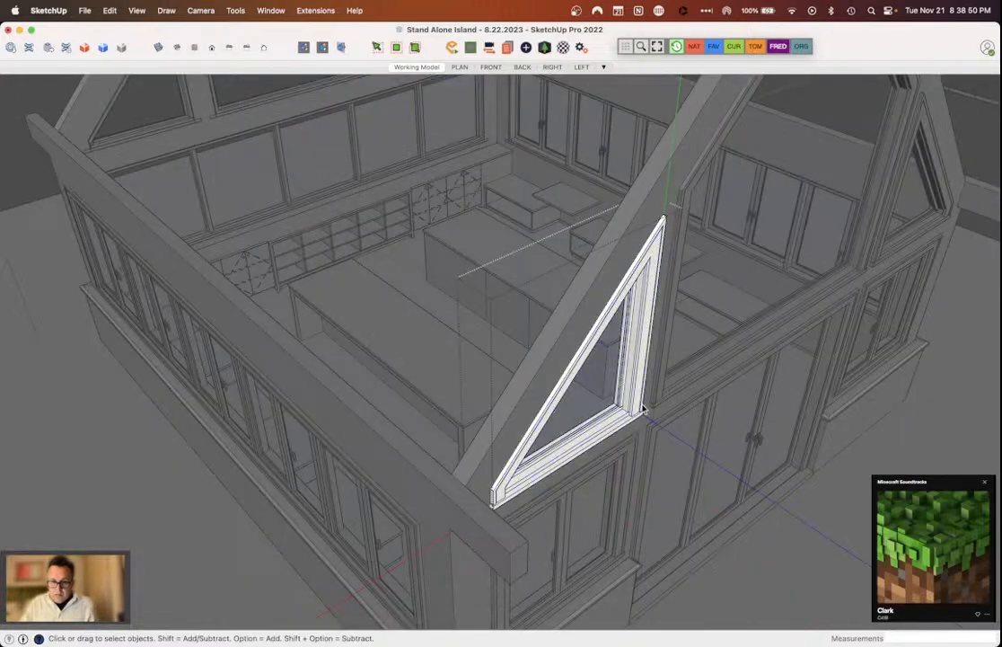
Step: Copy the outer trim frame of the gable's triangular window along the blue axis into the house interior
left_click(643, 408)
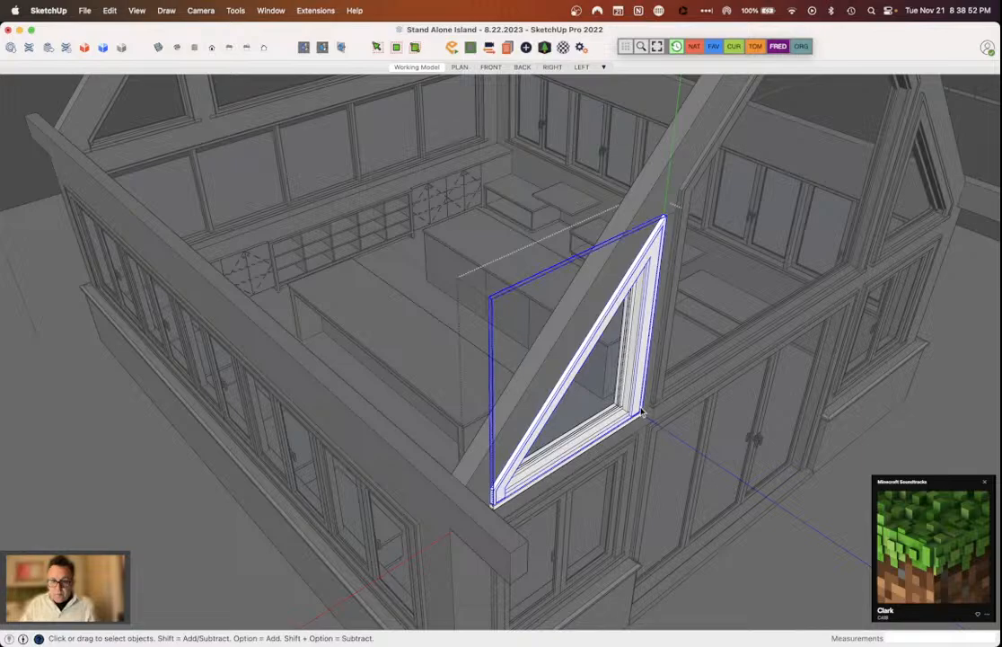
middle_click_drag(643, 409, 650, 212)
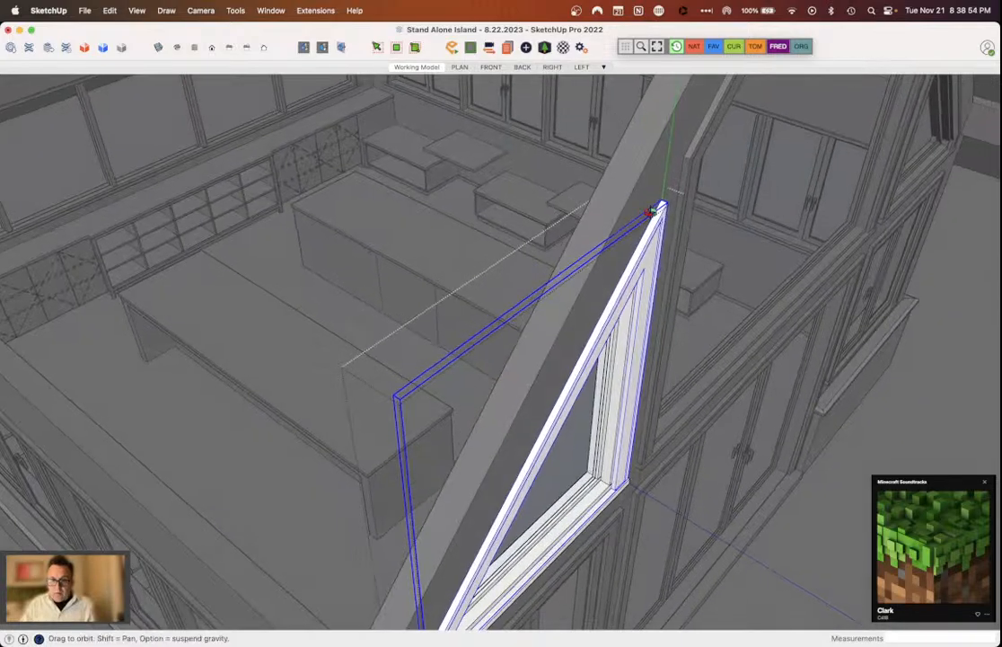
key("m")
left_click(650, 212)
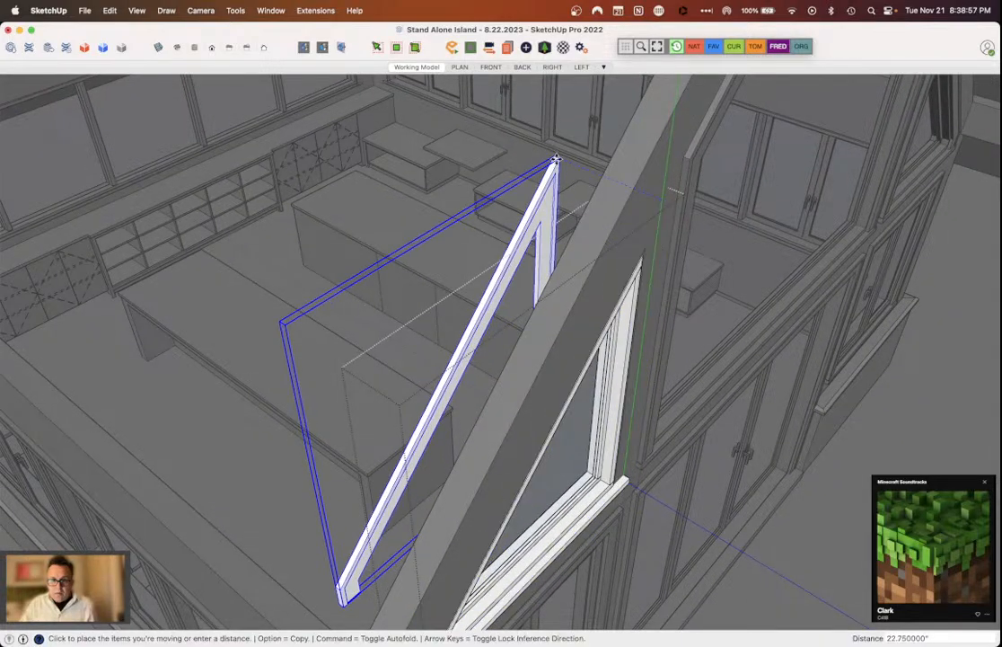
key("alt")
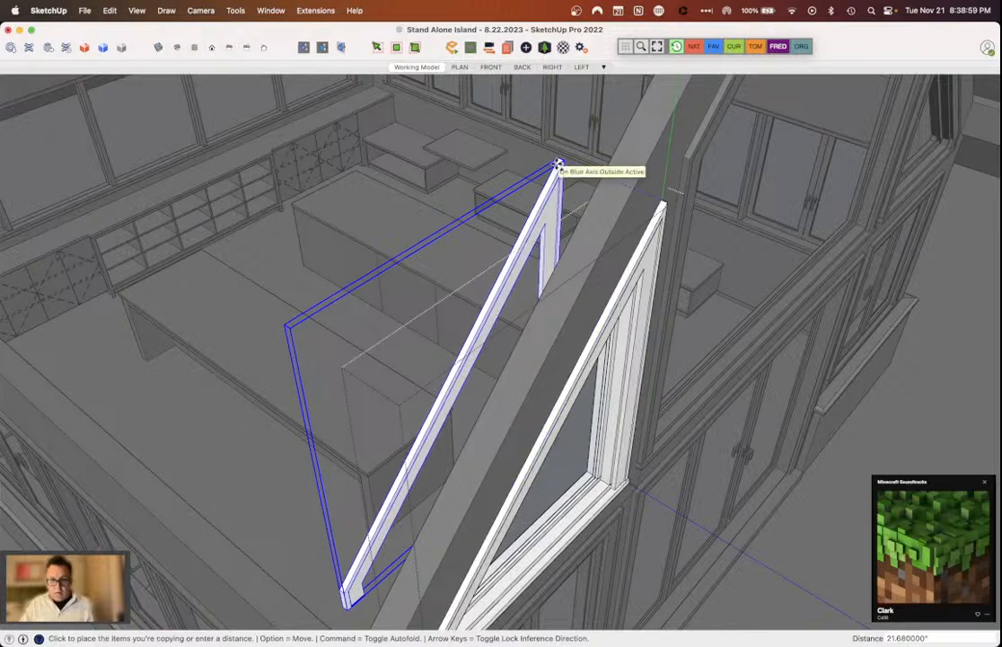
left_click(529, 151)
Step: Flip the copied triangular trim frame through its thickness with a red scale factor of -1
middle_click_drag(521, 156, 517, 261)
key("s")
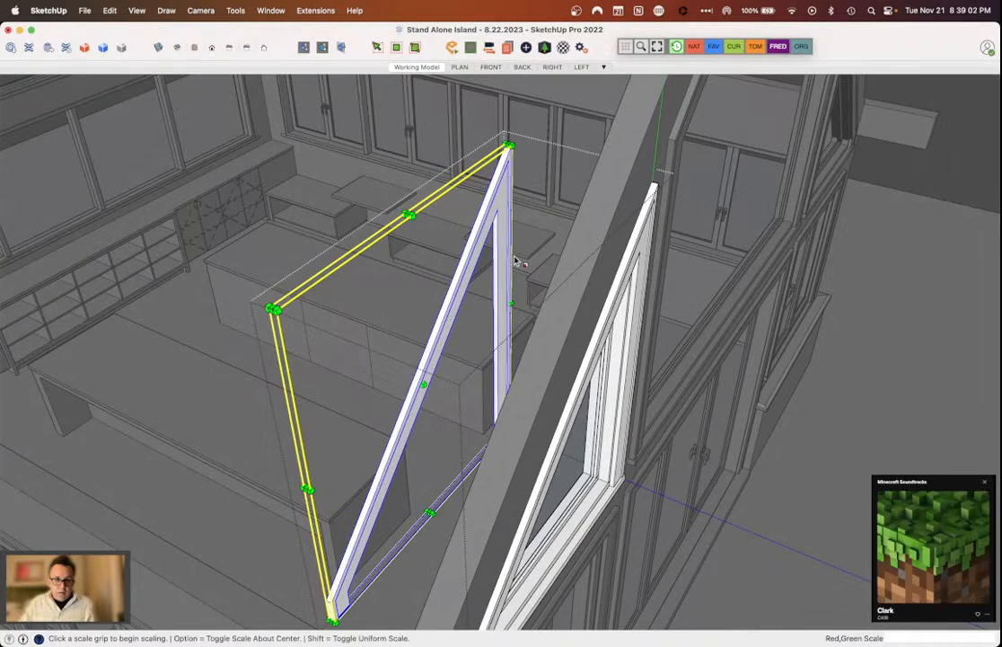
left_click_drag(423, 385, 406, 376)
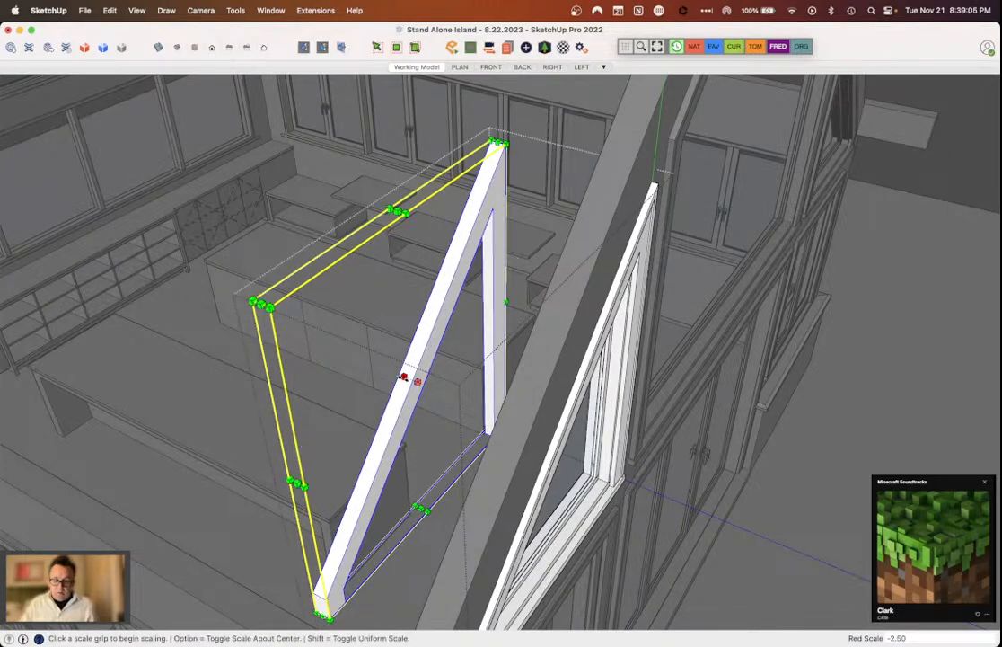
type("-1")
key("Return")
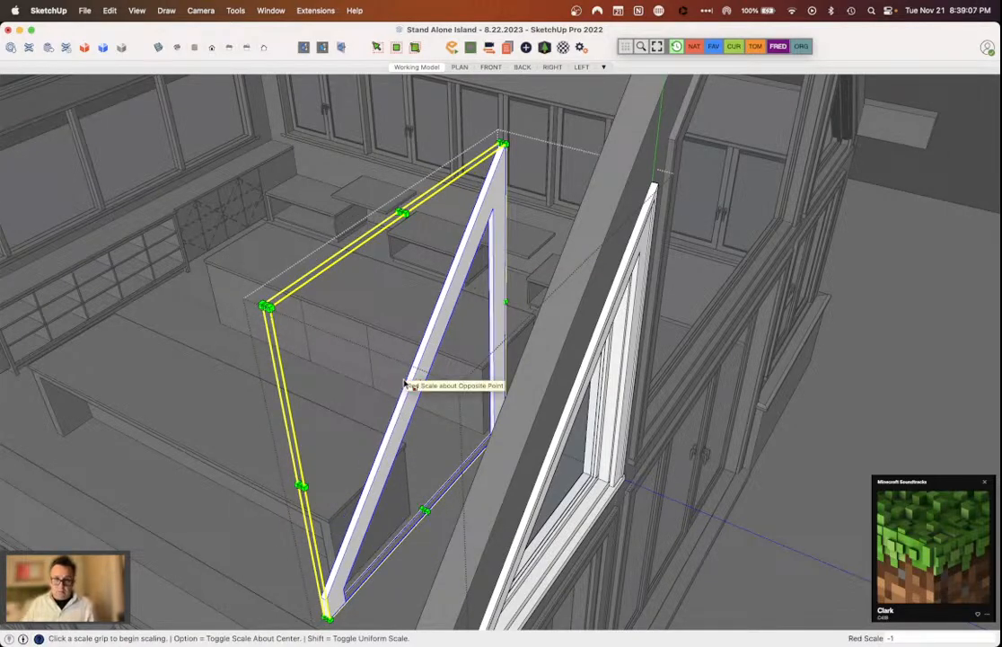
Step: Move the flipped trim frame 23.05 inches back against the interior wall face around the triangular window
scroll(406, 384, "down", 5)
middle_click_drag(406, 384, 776, 270)
scroll(776, 270, "up", 5)
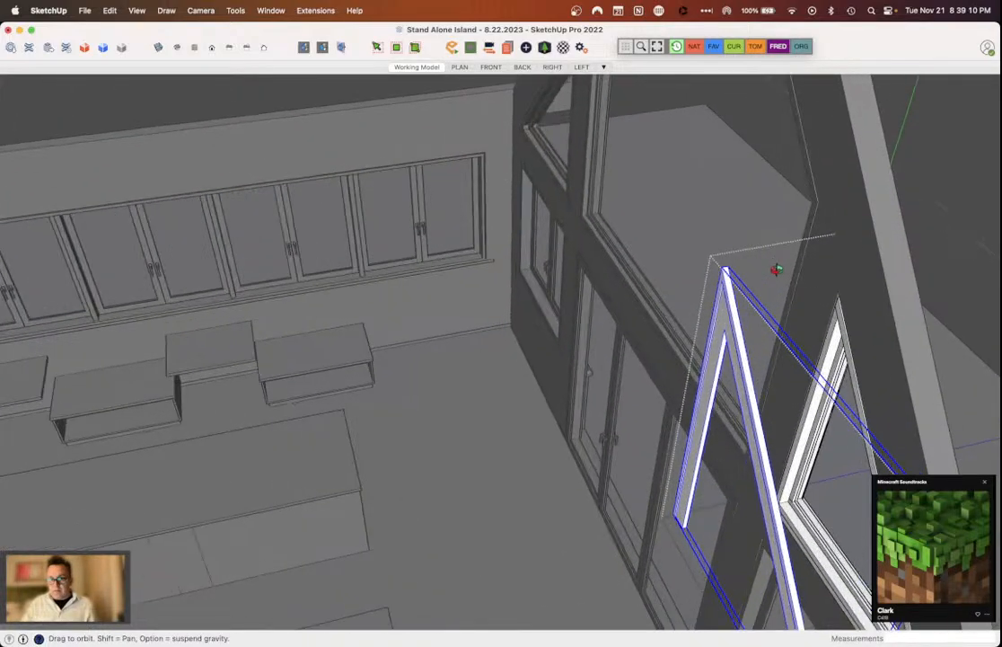
key("m")
left_click(726, 268)
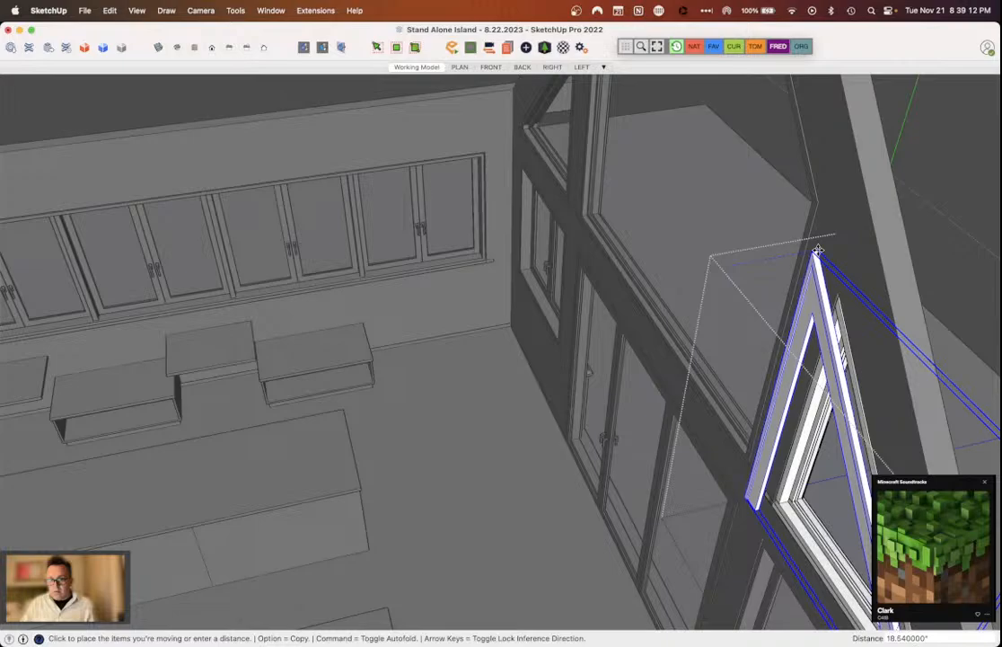
left_click(838, 246)
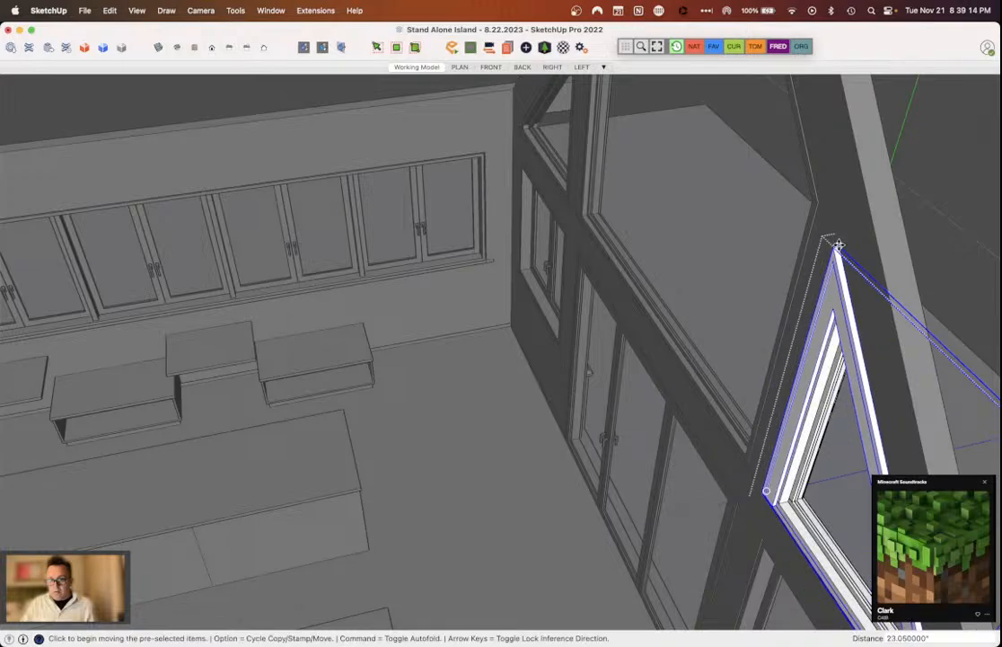
Step: Place a guide 0.5 inch below the bottom edge of the window opening beside the interior trim's vertical board
middle_click_drag(838, 246, 691, 196)
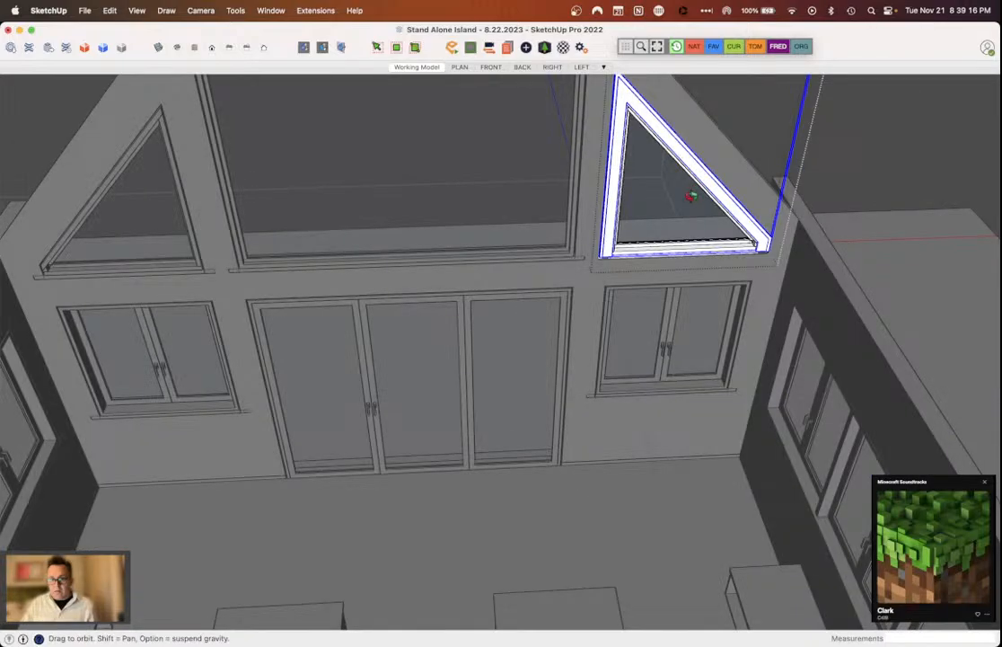
scroll(691, 196, "up", 5)
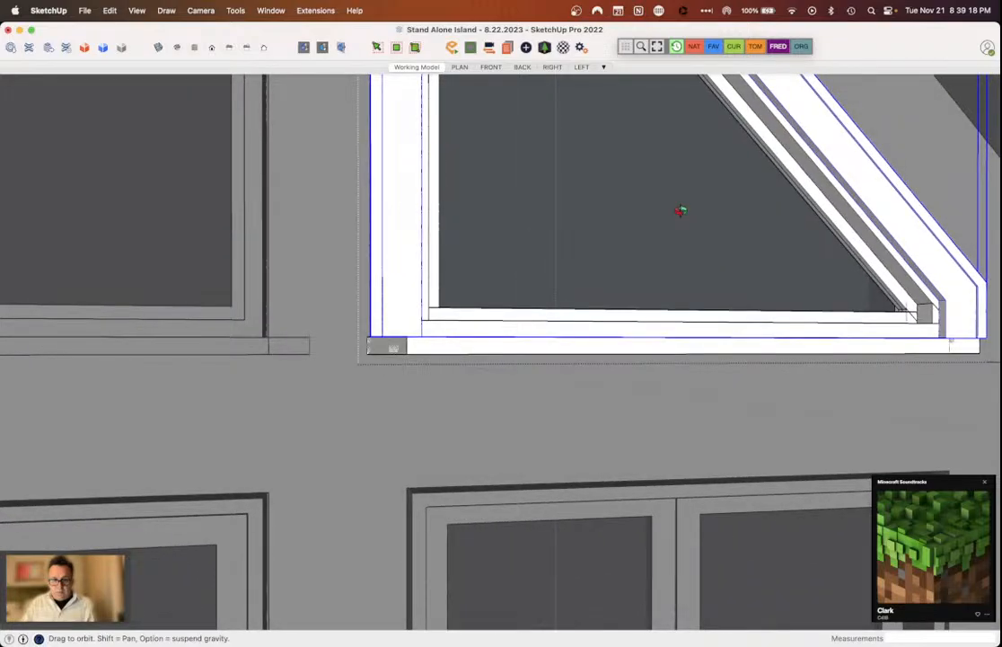
middle_click_drag(681, 210, 425, 360)
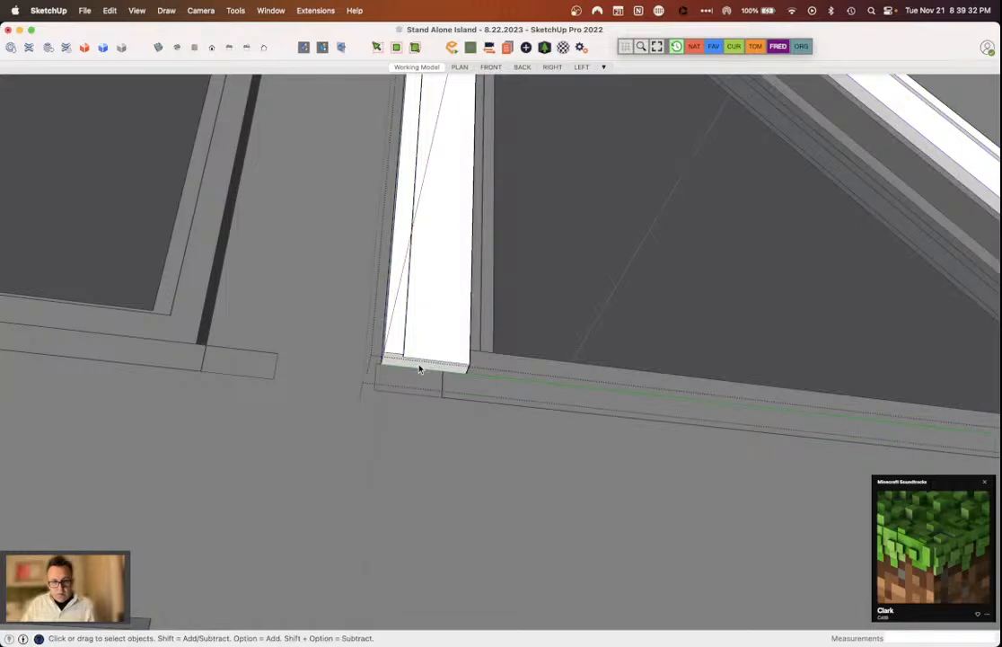
middle_click_drag(418, 368, 460, 393)
key("t")
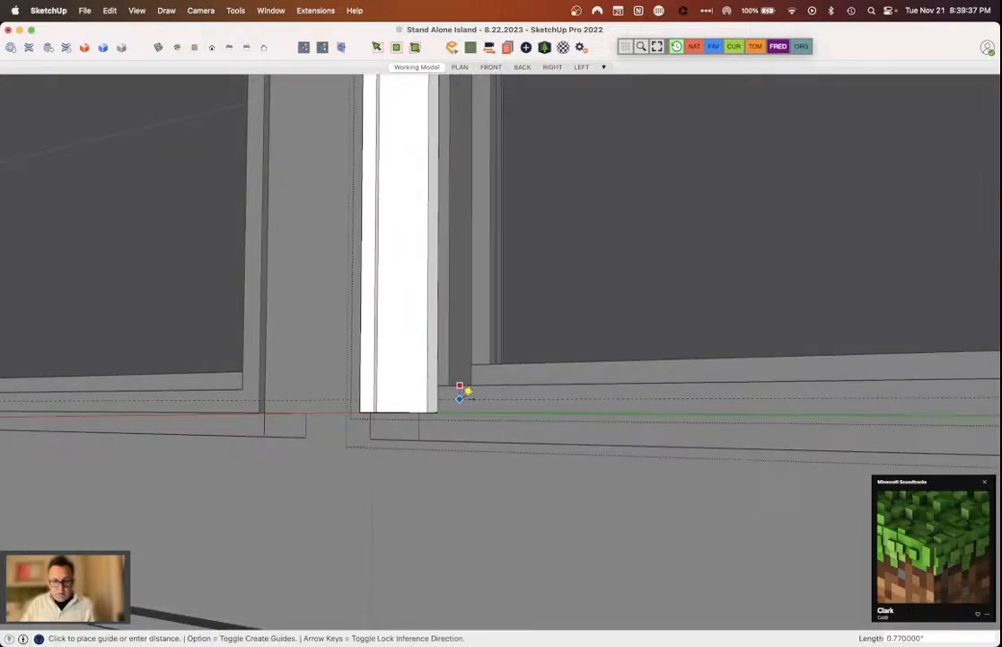
type(".5")
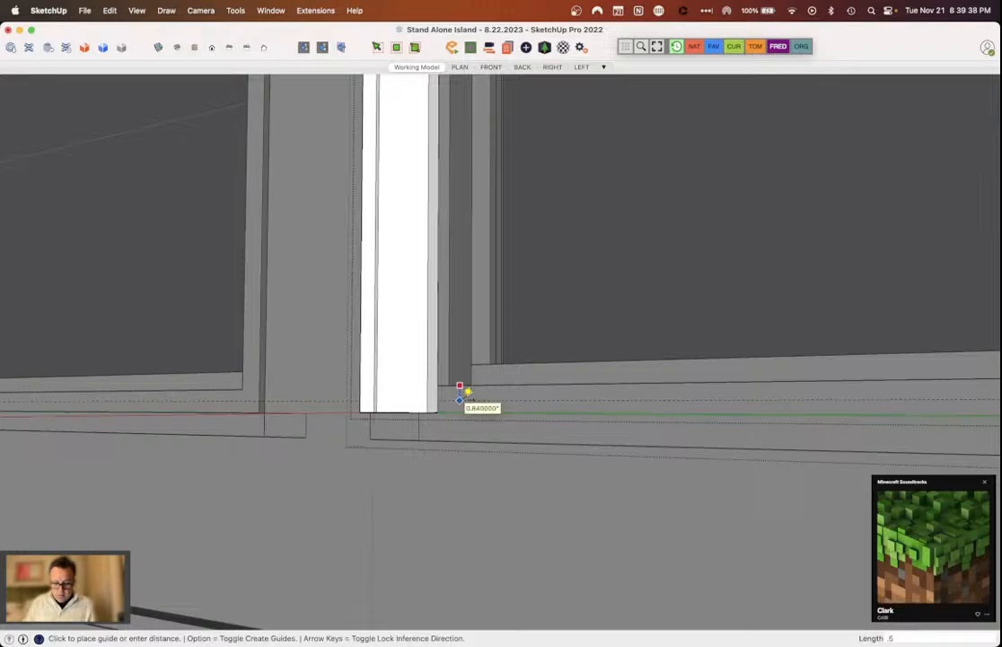
Step: Add a second horizontal guide 4.5 inches below the first one for the interior trim
middle_click_drag(459, 393, 455, 398)
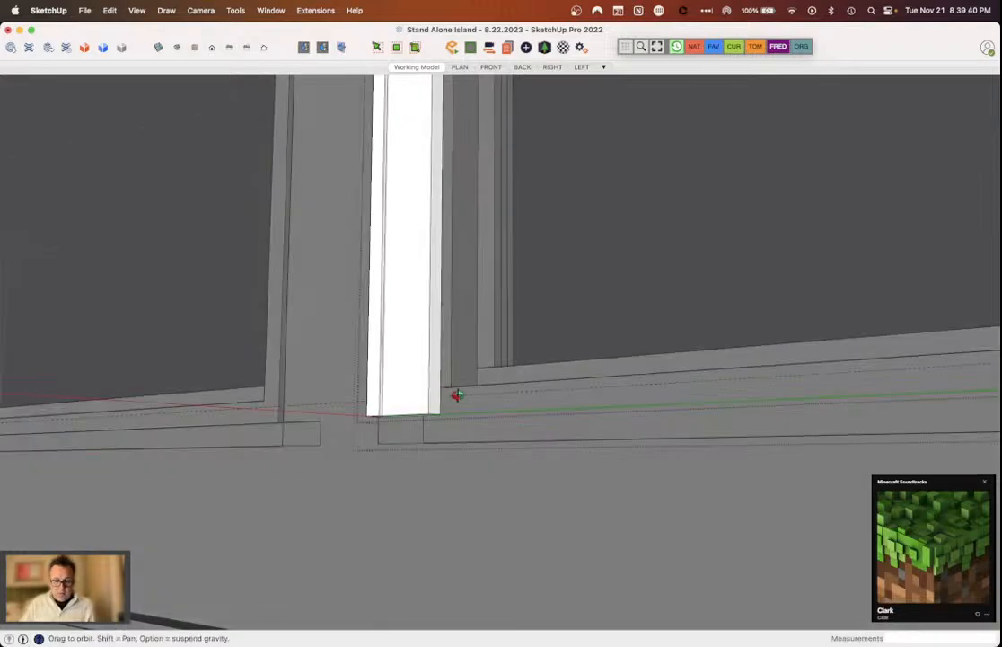
left_click(460, 395)
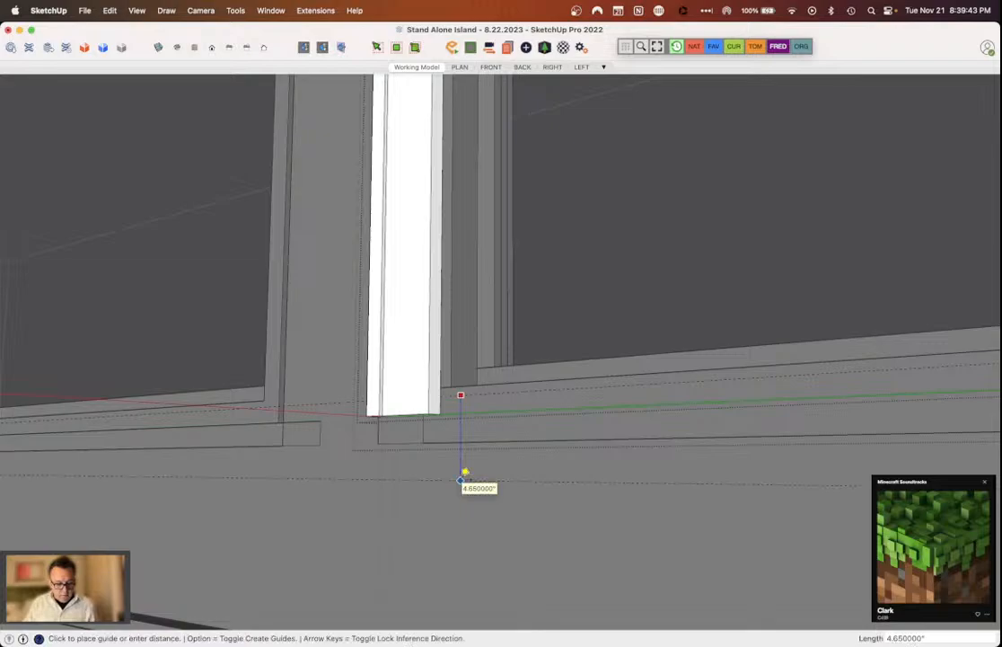
type("4.5")
key("Return")
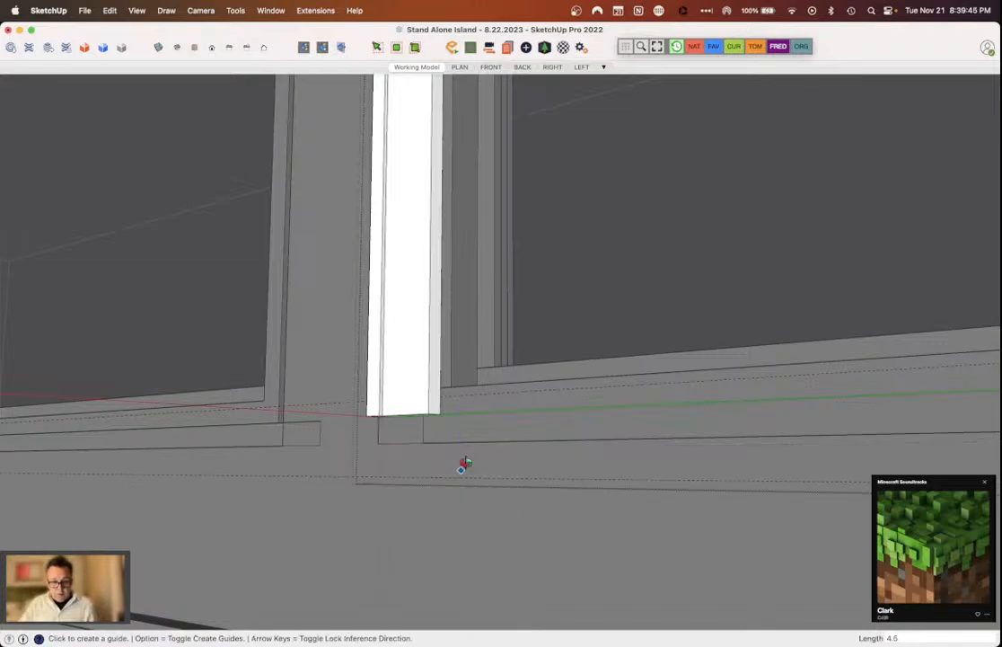
middle_click_drag(463, 465, 416, 432)
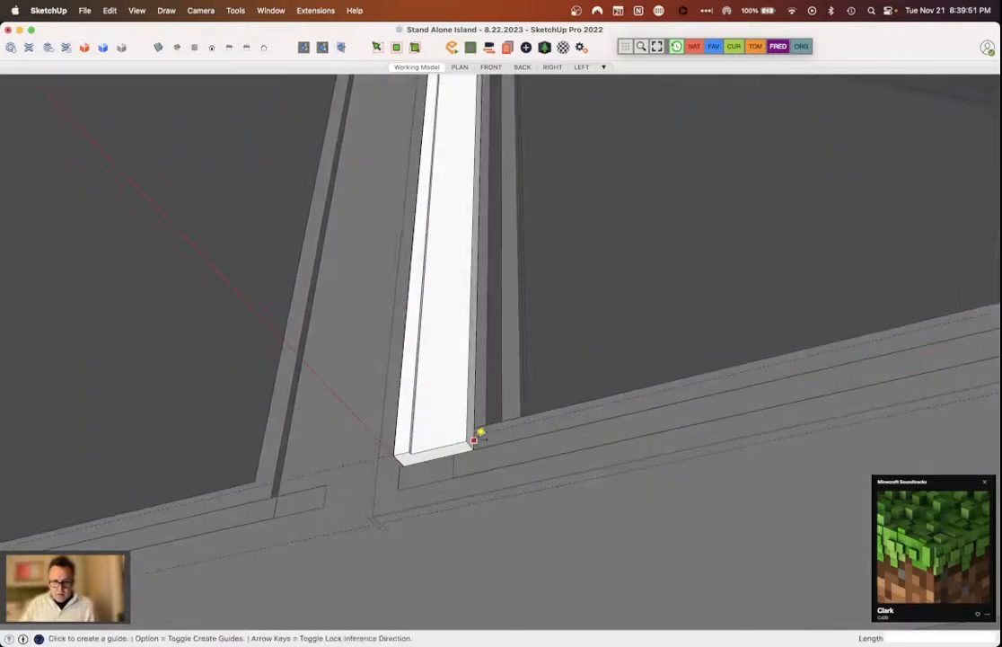
left_click(473, 439)
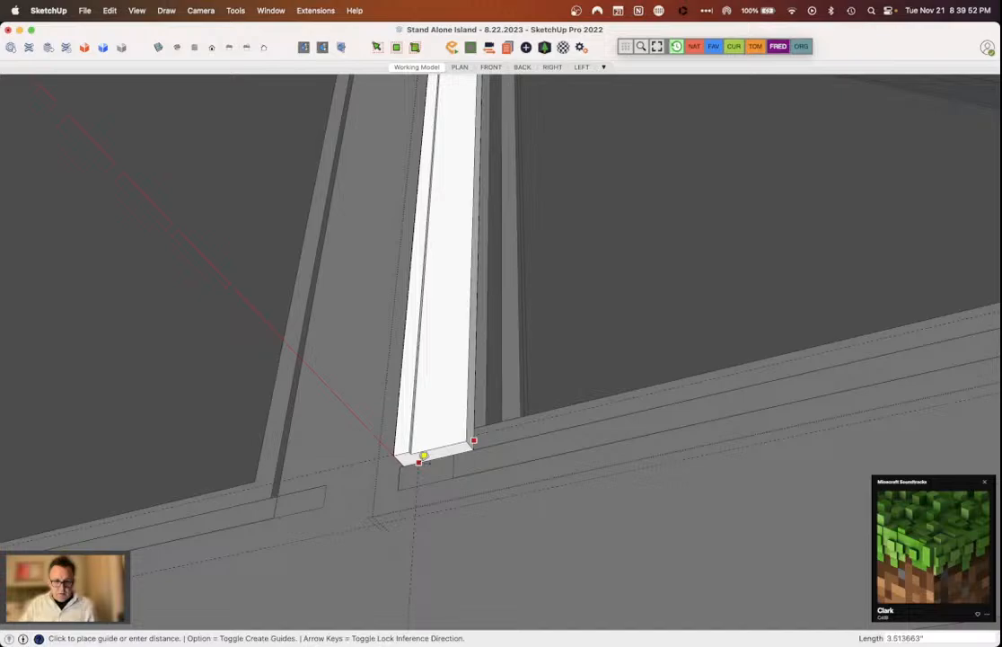
middle_click_drag(423, 455, 422, 354)
left_click(422, 355)
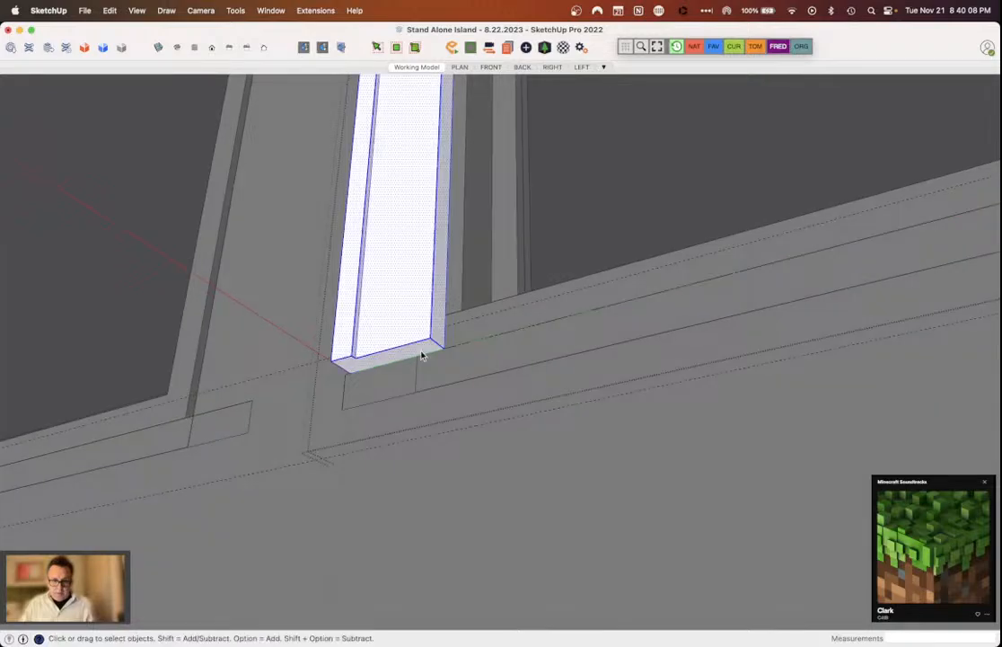
Step: Open the interior trim frame for editing and push the vertical board's bottom face up 1 inch to the upper guide
left_click(415, 350)
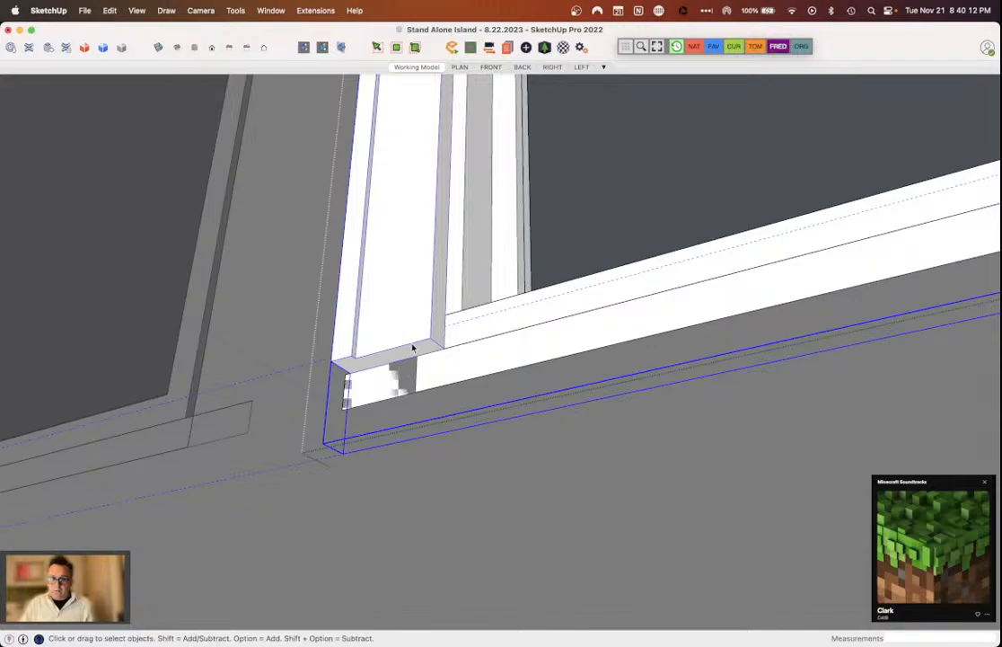
double_click(414, 348)
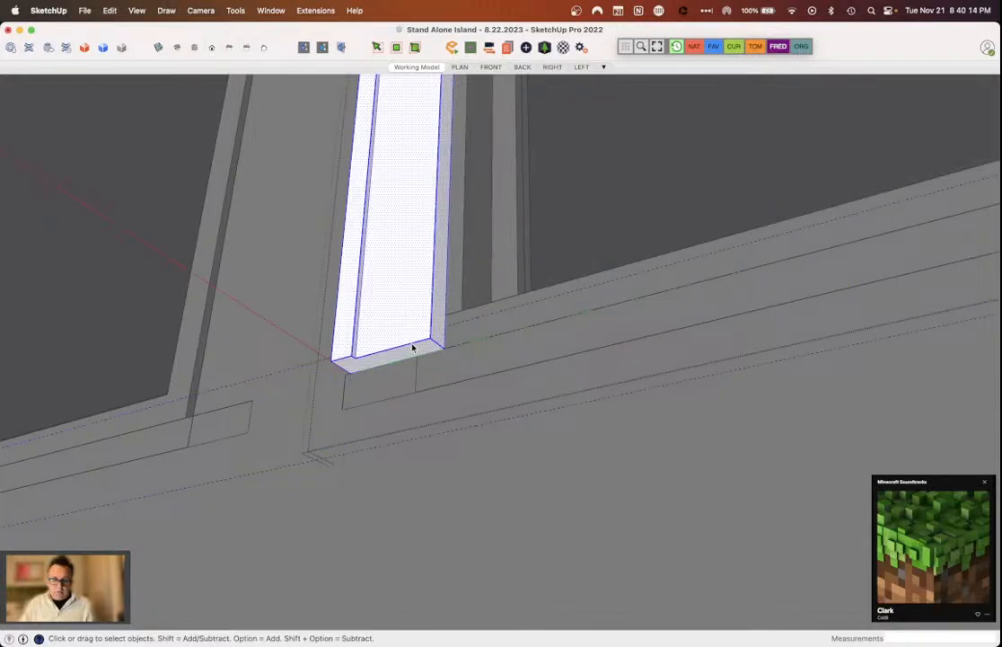
key("p")
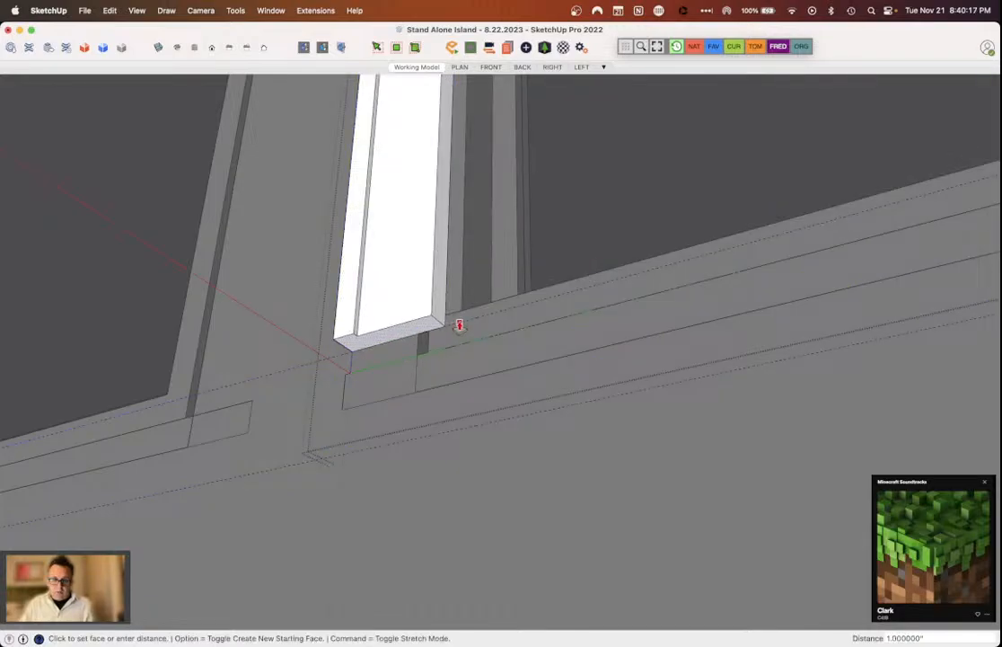
left_click(459, 325)
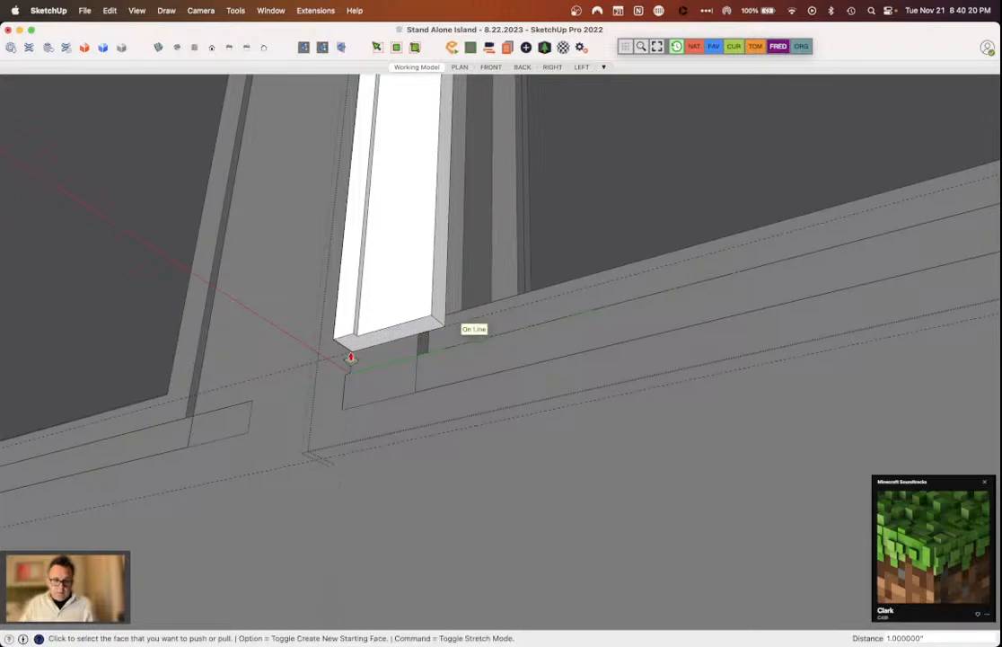
key("m")
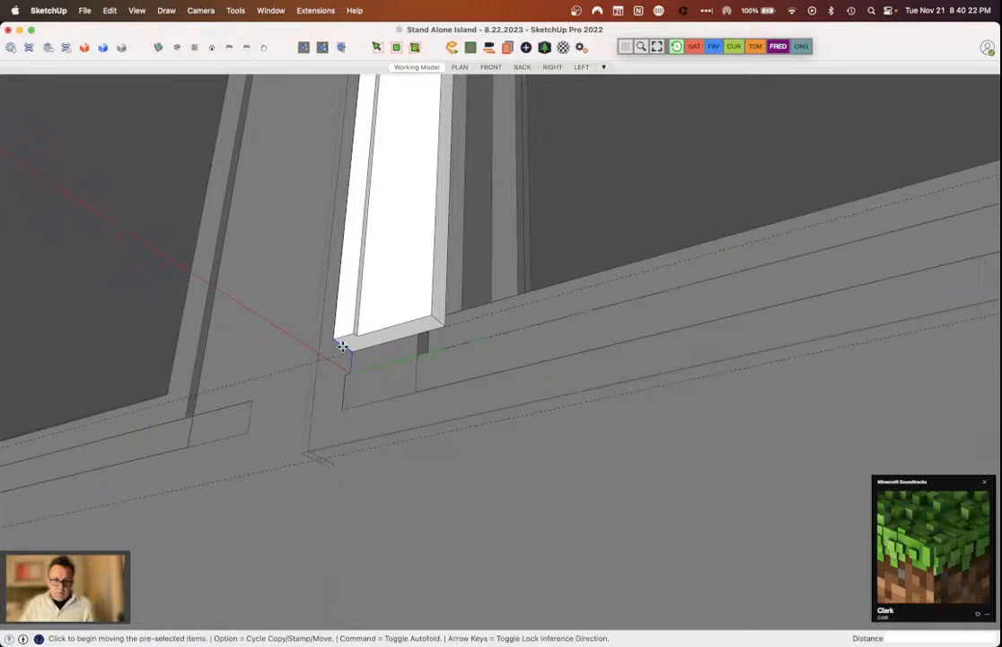
key("space")
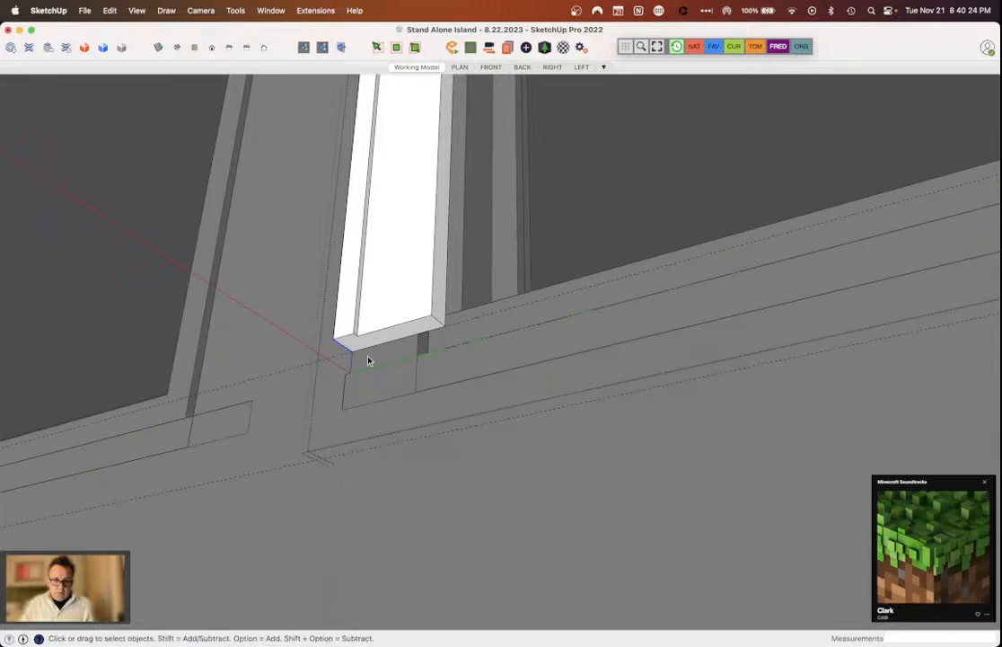
Step: Extend the vertical board's bottom face down to the lower horizontal guide with Push/Pull
key("p")
left_click(386, 334)
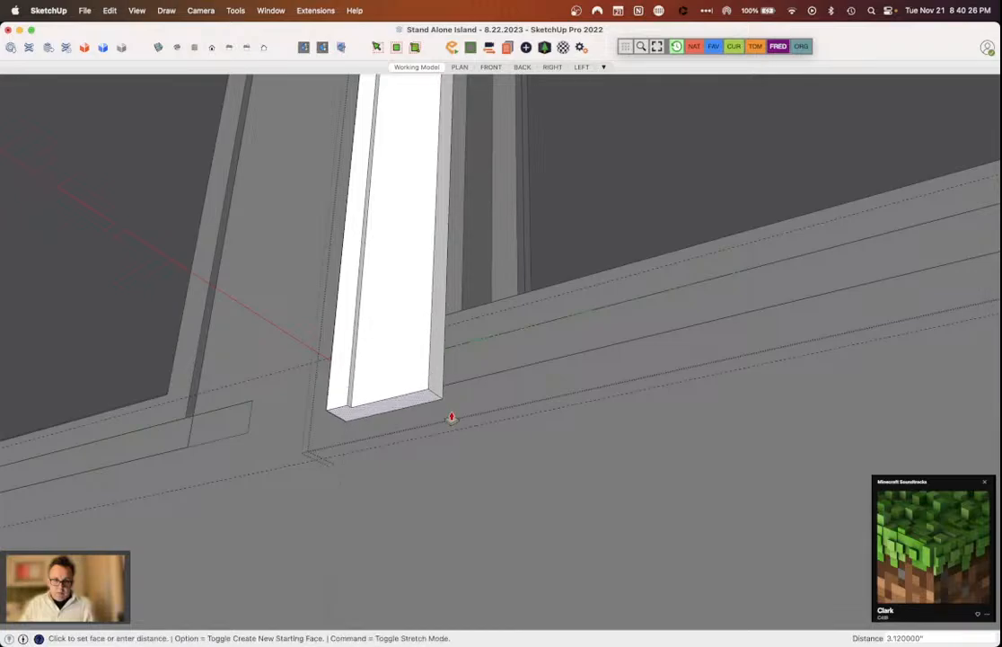
left_click(452, 422)
Step: Split the vertical board's inner side face at the upper guide and extrude the lower part 5.49 inches along the window's bottom
key("l")
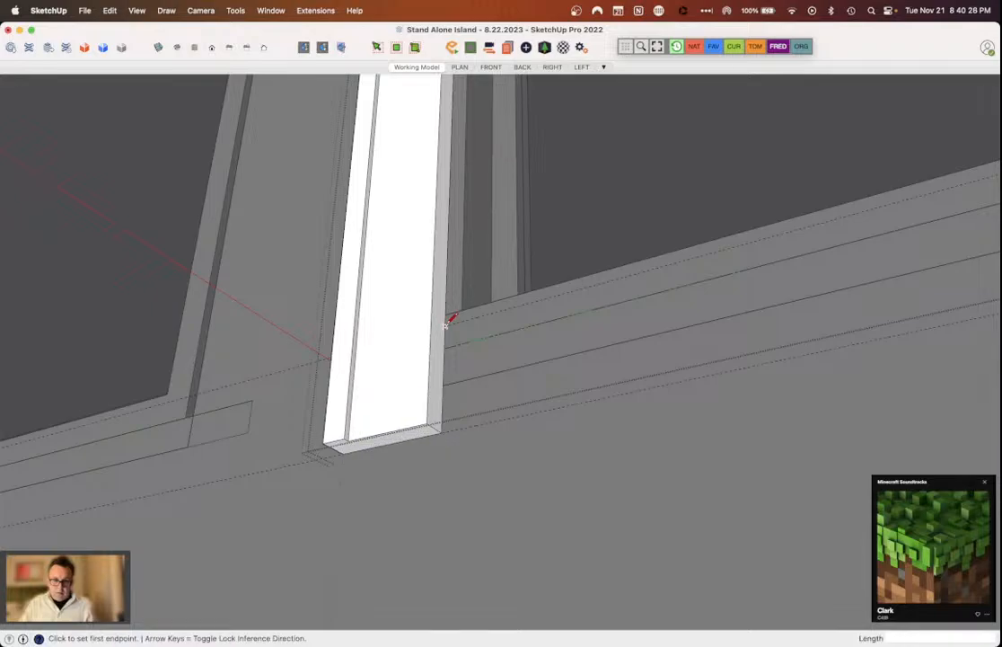
key("p")
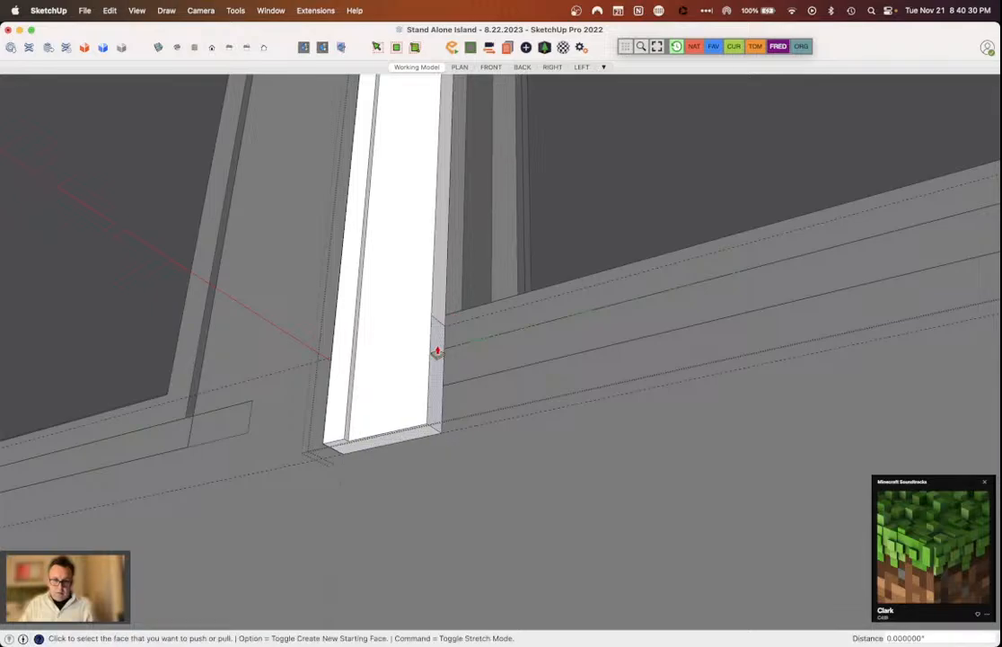
left_click_drag(437, 351, 393, 420)
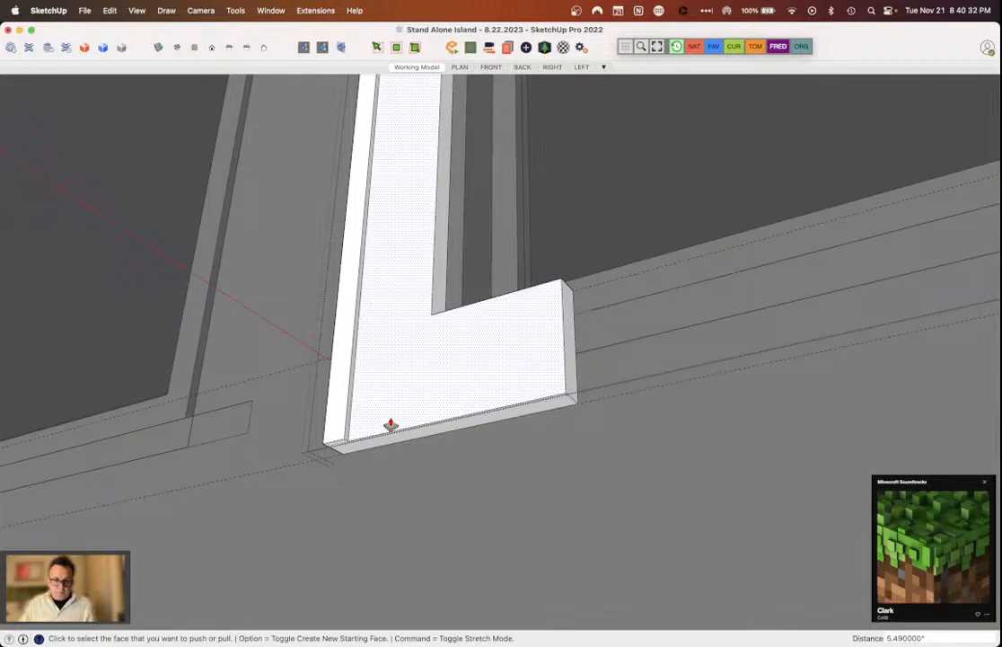
Step: Place a horizontal guide above the new bottom board's lower edge, matching the width of the vertical board's outer raised band
key("t")
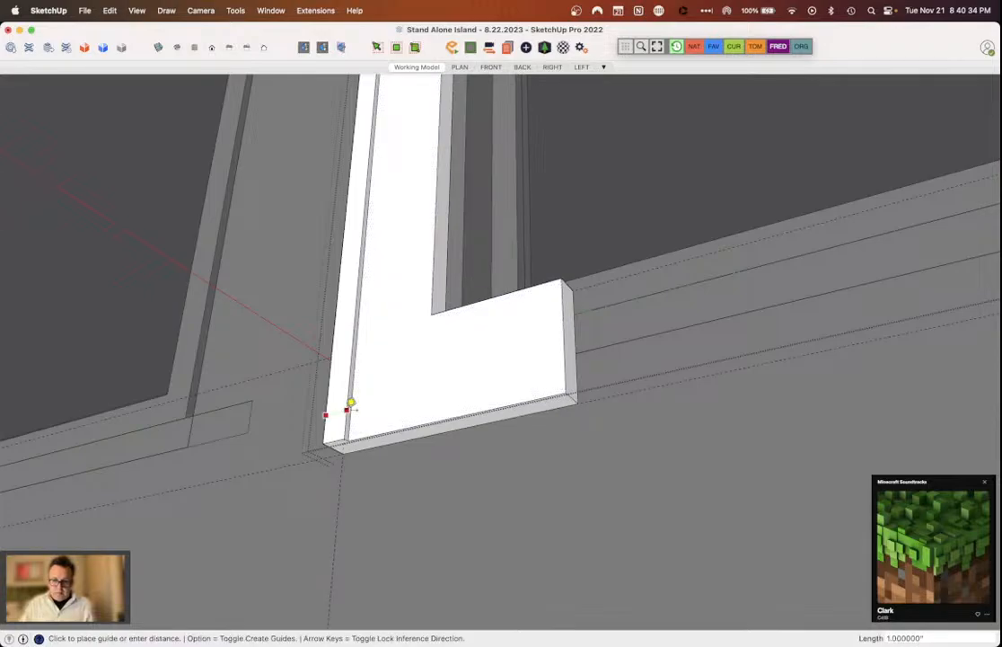
left_click(381, 433)
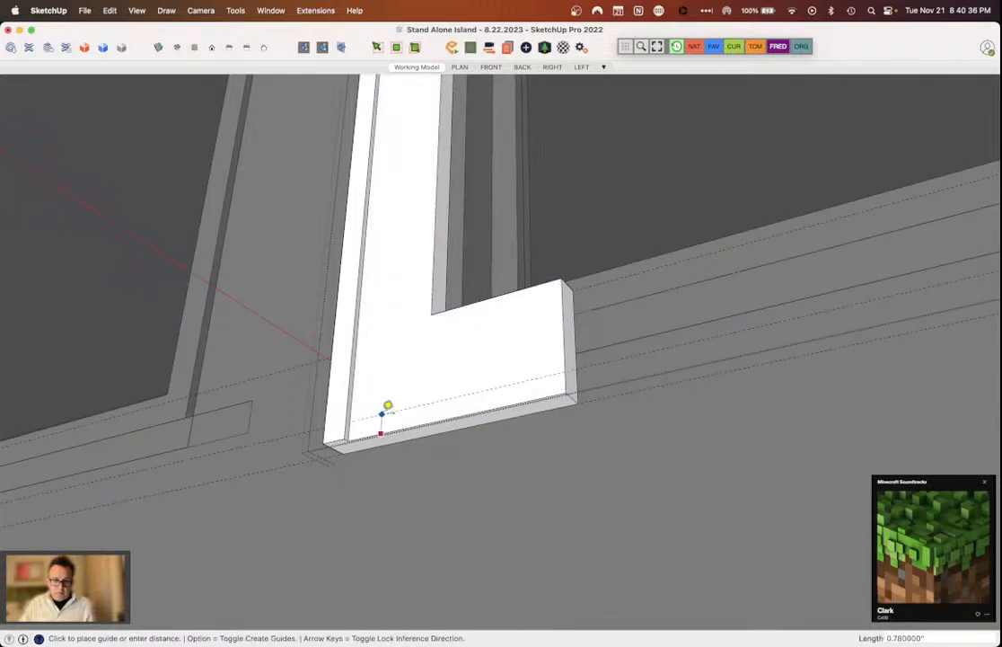
left_click(387, 407)
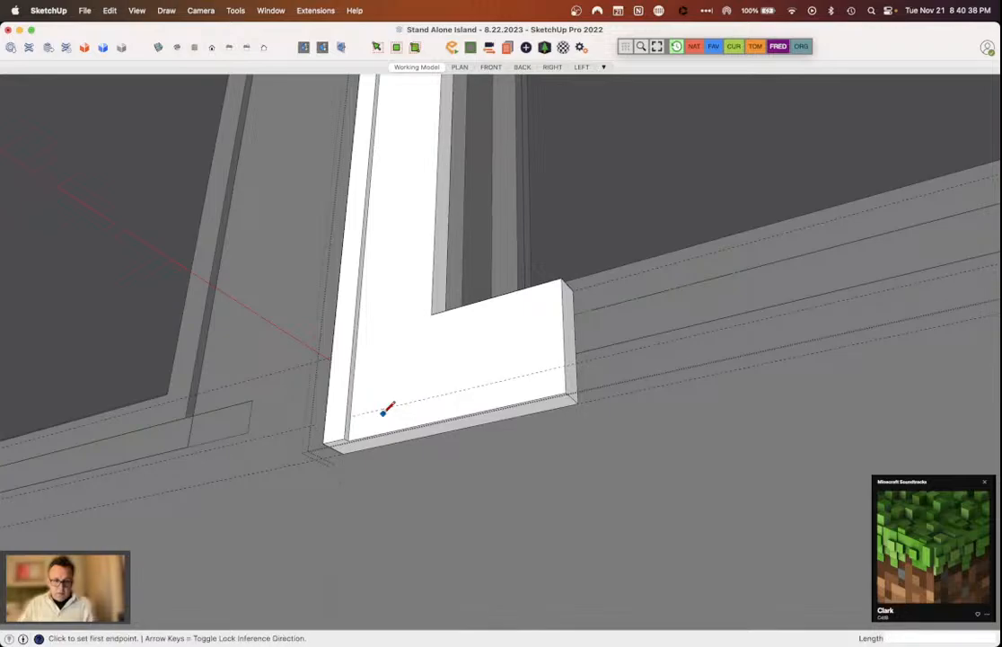
Step: Draw a 0.25-inch line across the raised band's side face at the guide and extrude the lower part 8.99 inches along the bottom board
left_click(349, 413)
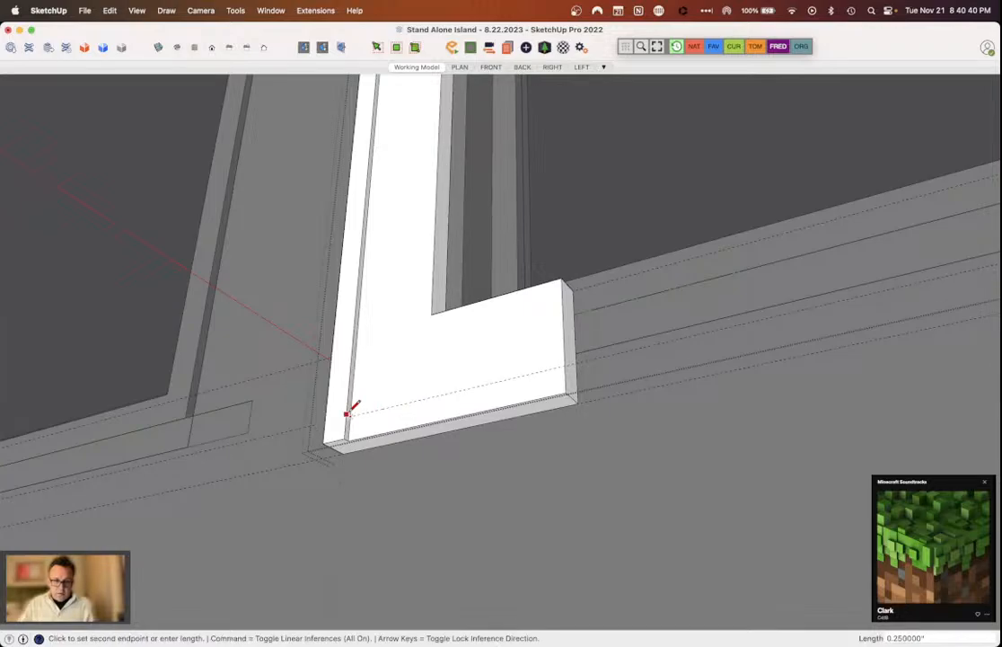
key("p")
left_click(449, 381)
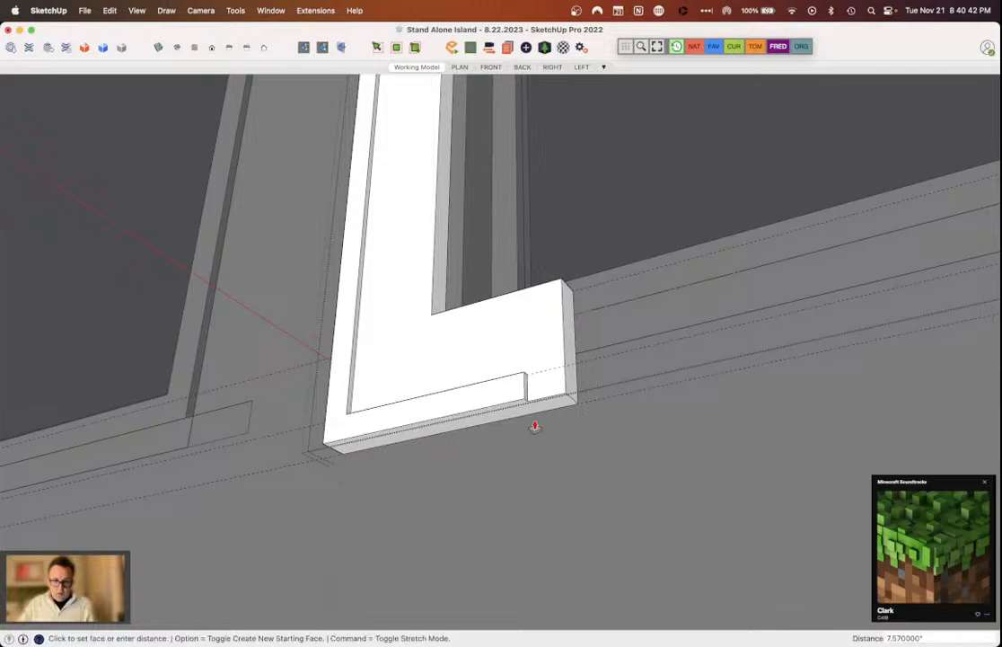
left_click(570, 404)
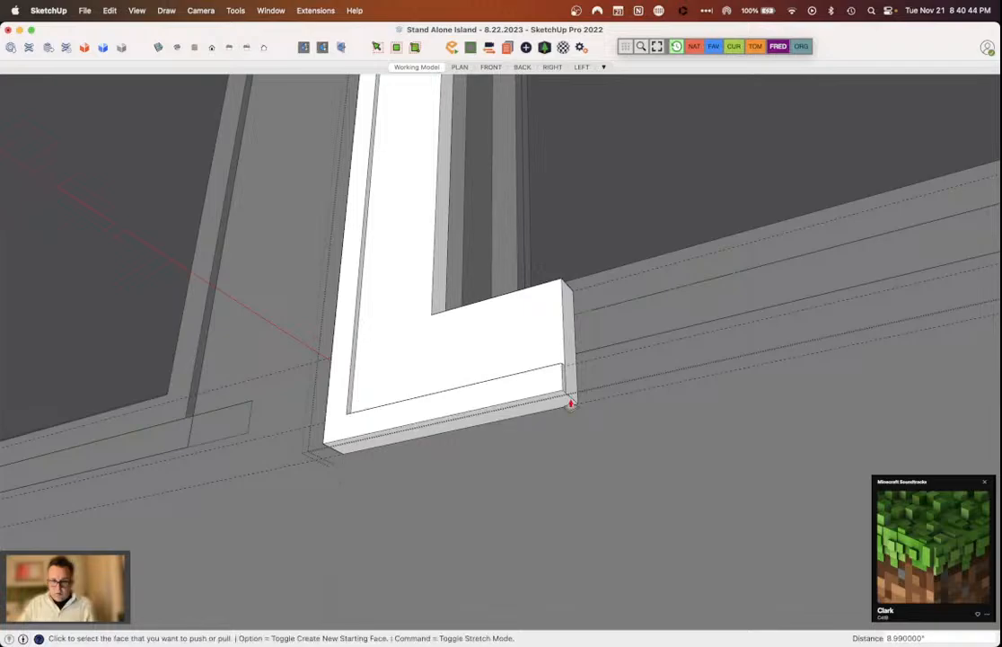
Step: Extend the bottom trim board's end about 47.5 inches beneath the triangular window to the short board at the far corner
key("e")
scroll(557, 377, "up", 3)
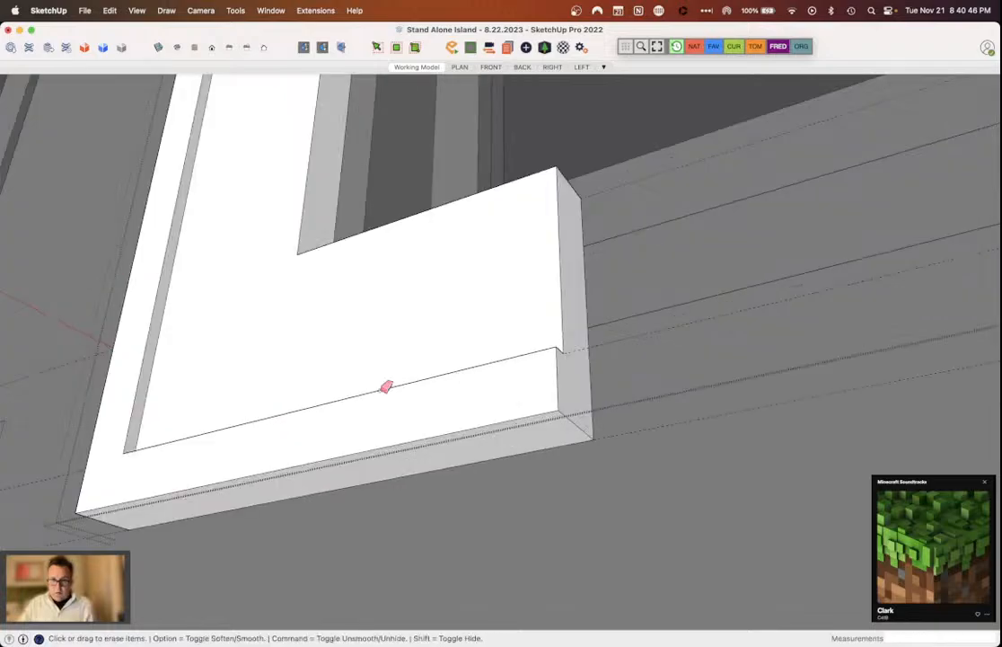
key("p")
scroll(382, 391, "down", 5)
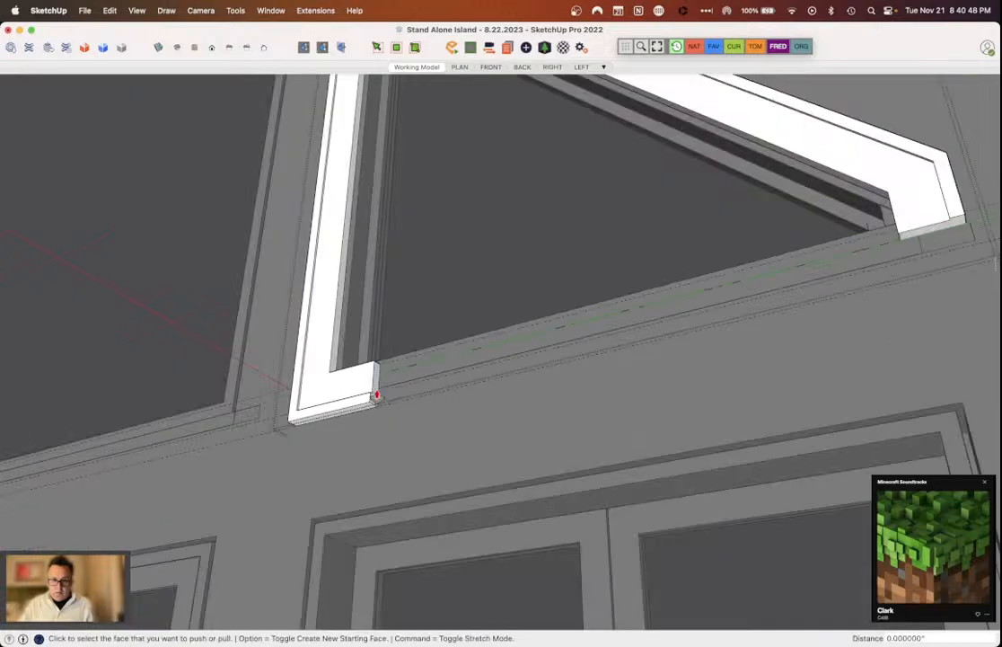
left_click(377, 395)
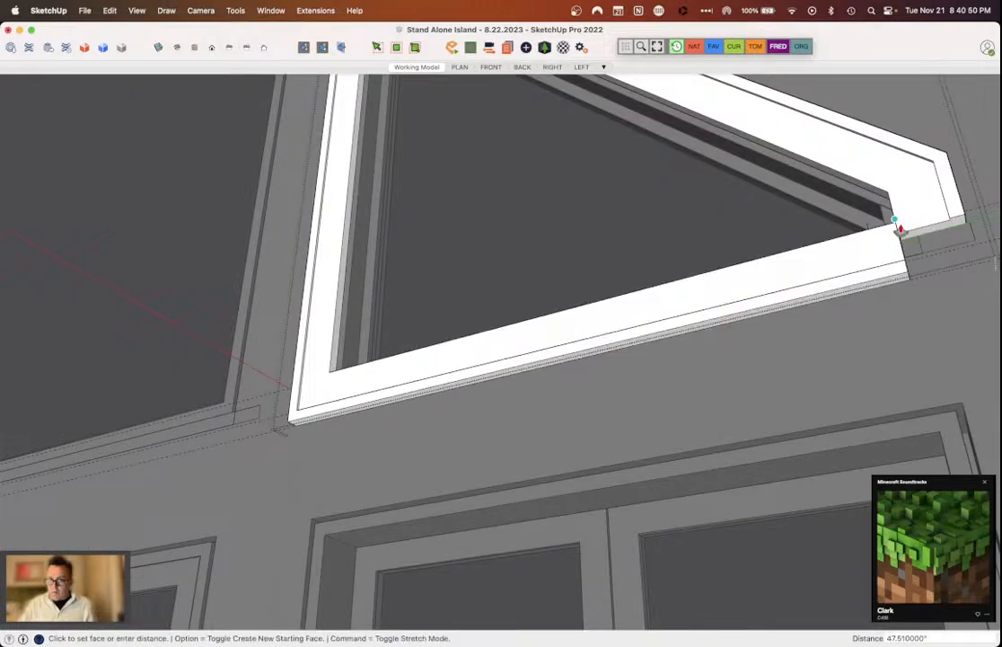
left_click(899, 229)
Step: Extend the short corner board 3.5 inches down flush with the bottom board and close the joint between them by 0.06 inch
scroll(849, 238, "up", 2)
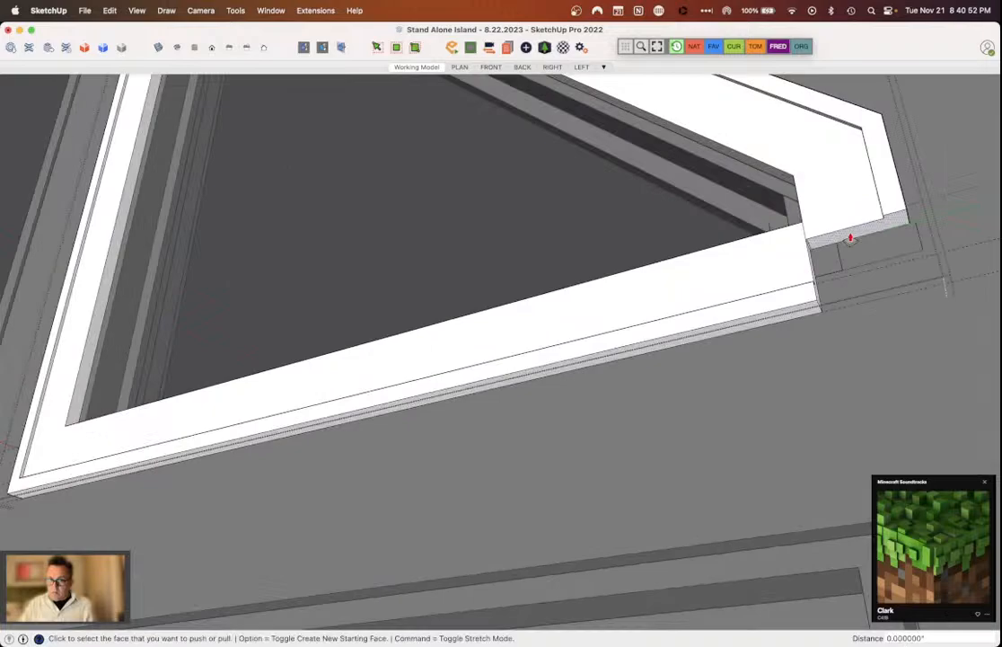
left_click(850, 238)
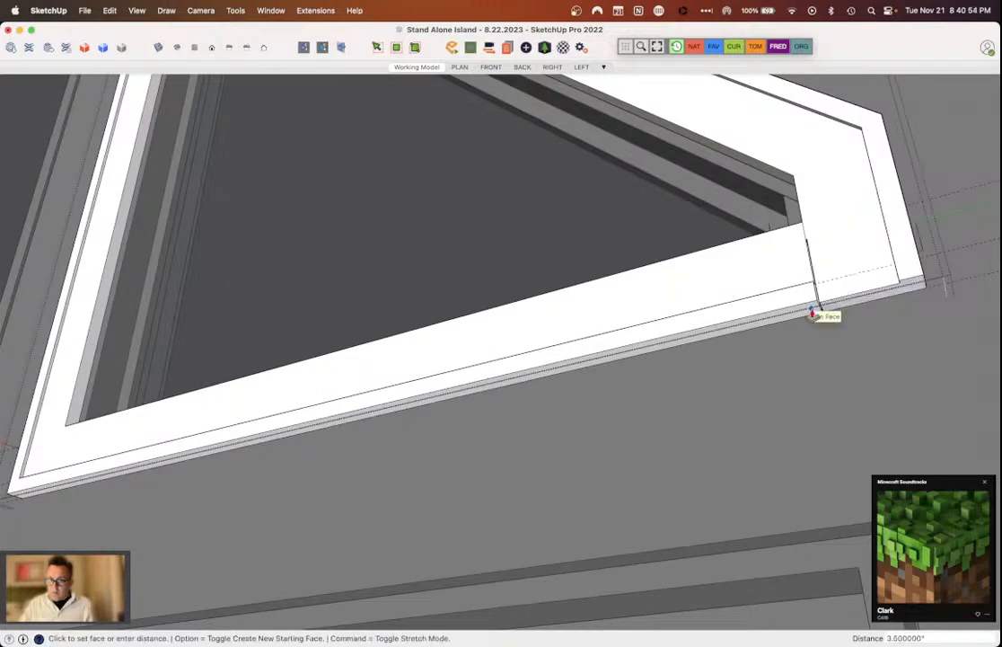
left_click(813, 312)
scroll(760, 276, "up", 3)
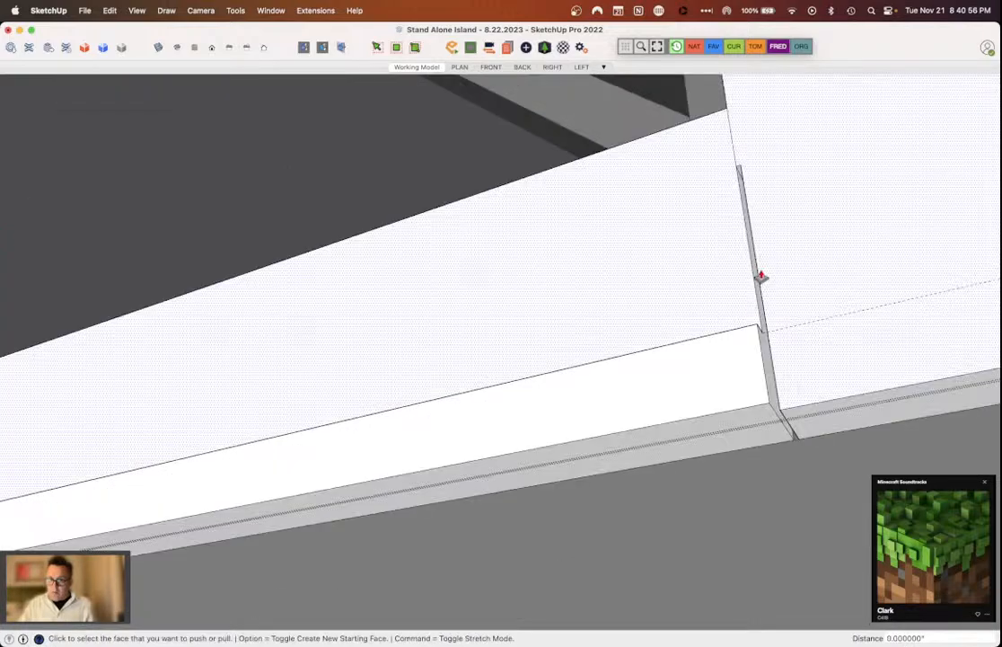
left_click(761, 277)
left_click(750, 225)
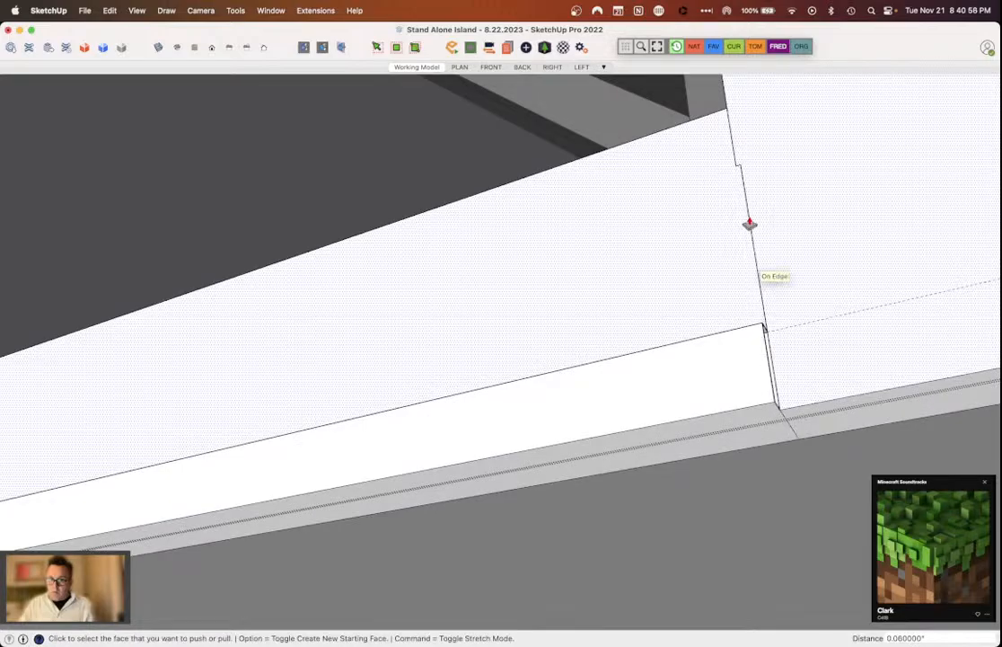
Step: Draw a rectangle that caps the open end of the bottom board's raised band at the corner joint
middle_click_drag(750, 225, 638, 330)
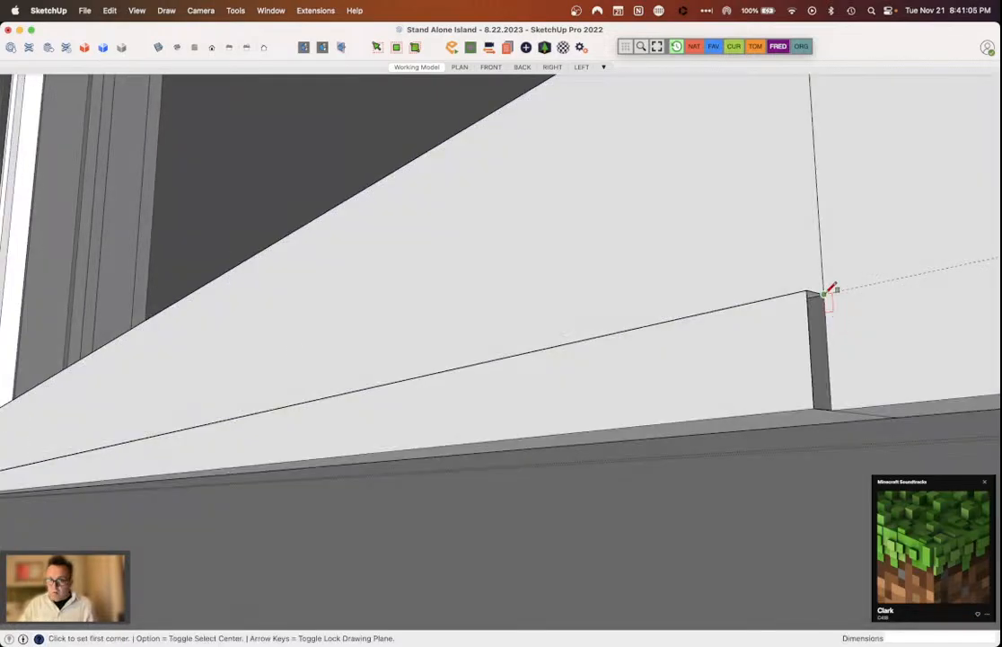
left_click(825, 294)
left_click(814, 409)
middle_click_drag(740, 366, 779, 361)
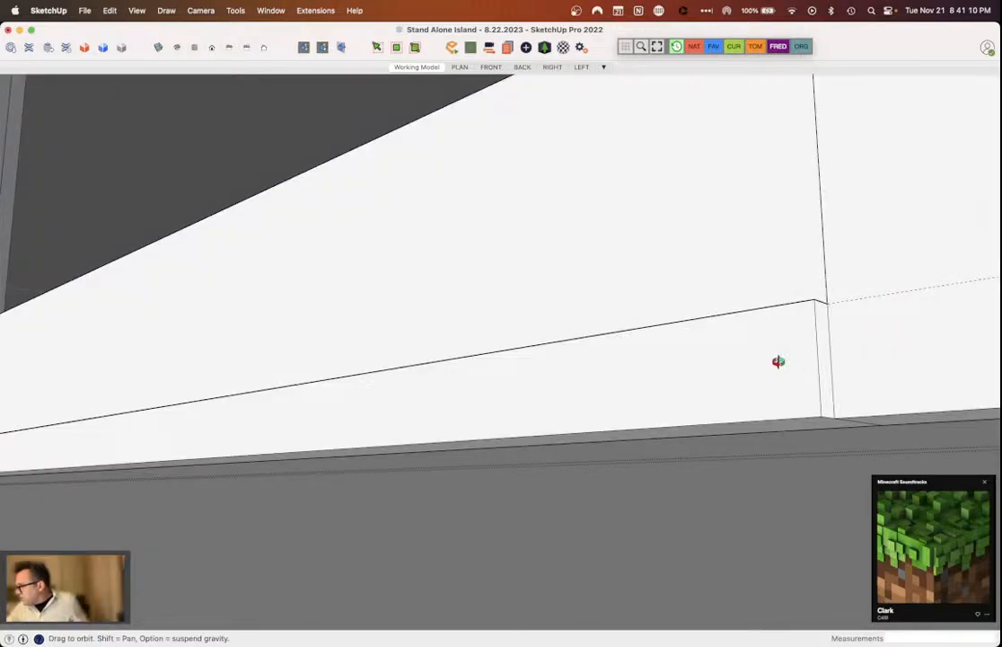
middle_click_drag(779, 361, 566, 347)
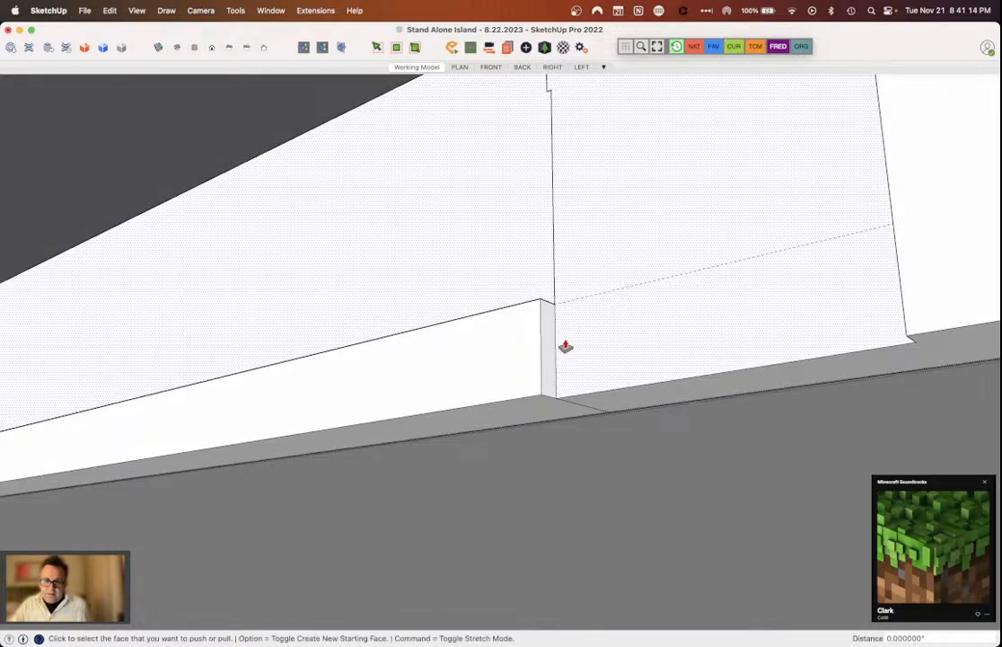
Step: Extend the bottom raised band 3.44 inches to the corner board's outer band and erase the leftover edges on the underside
left_click_drag(565, 347, 895, 217)
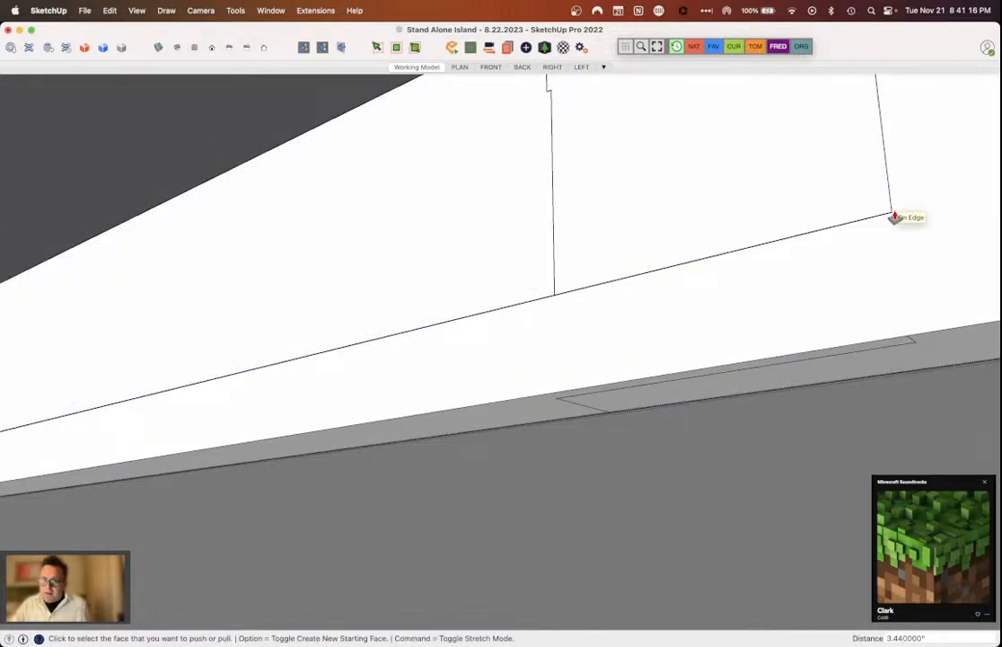
key("e")
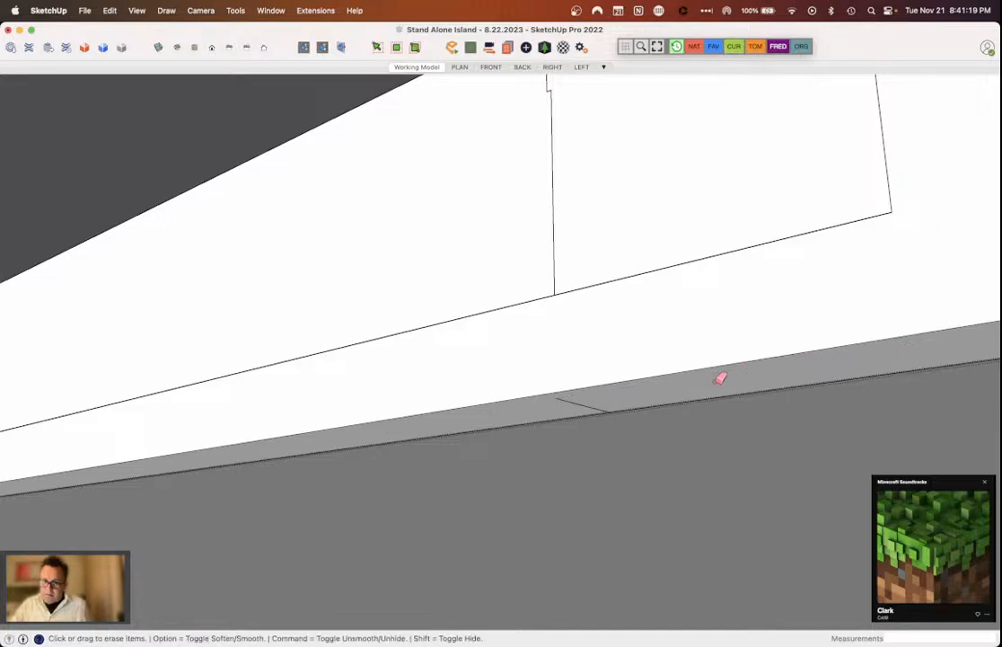
left_click(584, 405)
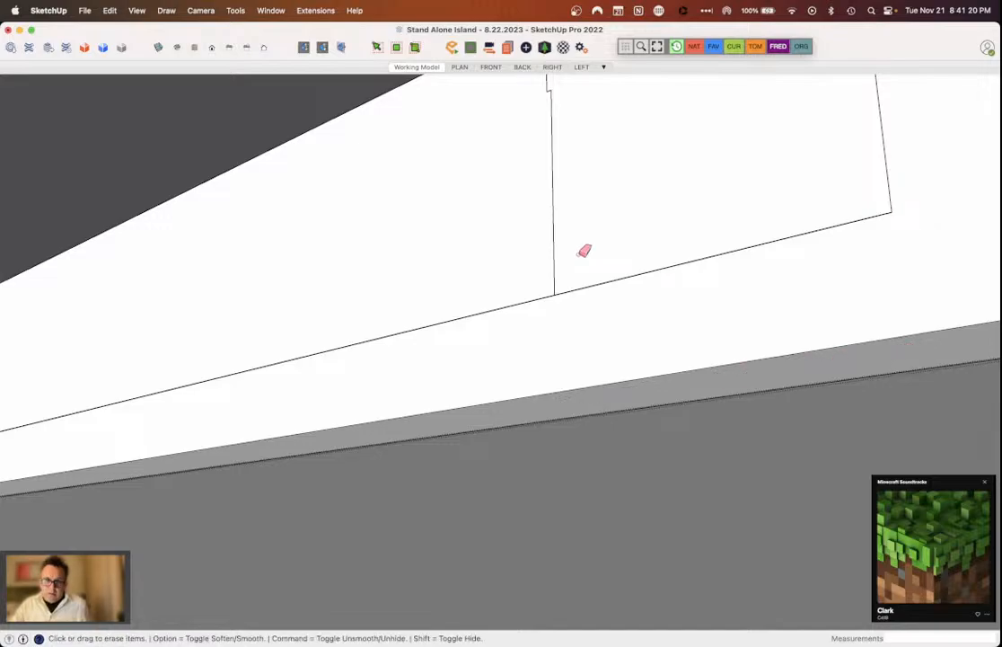
Step: Reopen the triangular window's interior trim for editing and erase the leftover horizontal guides around its bottom edge
middle_click_drag(583, 251, 671, 474)
scroll(327, 406, "up", 3)
double_click(671, 474)
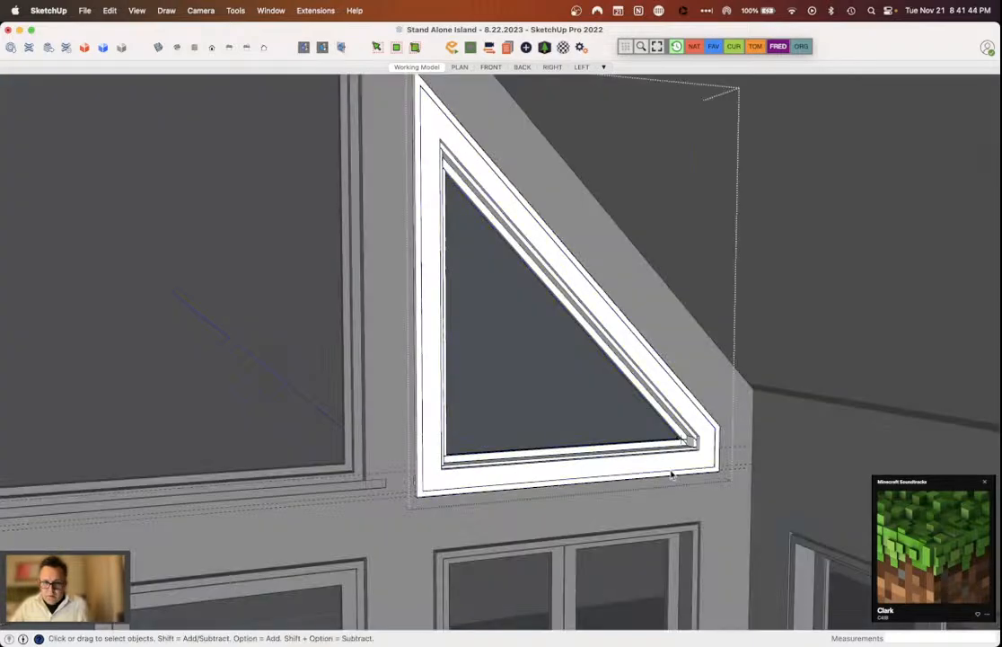
left_click(705, 464)
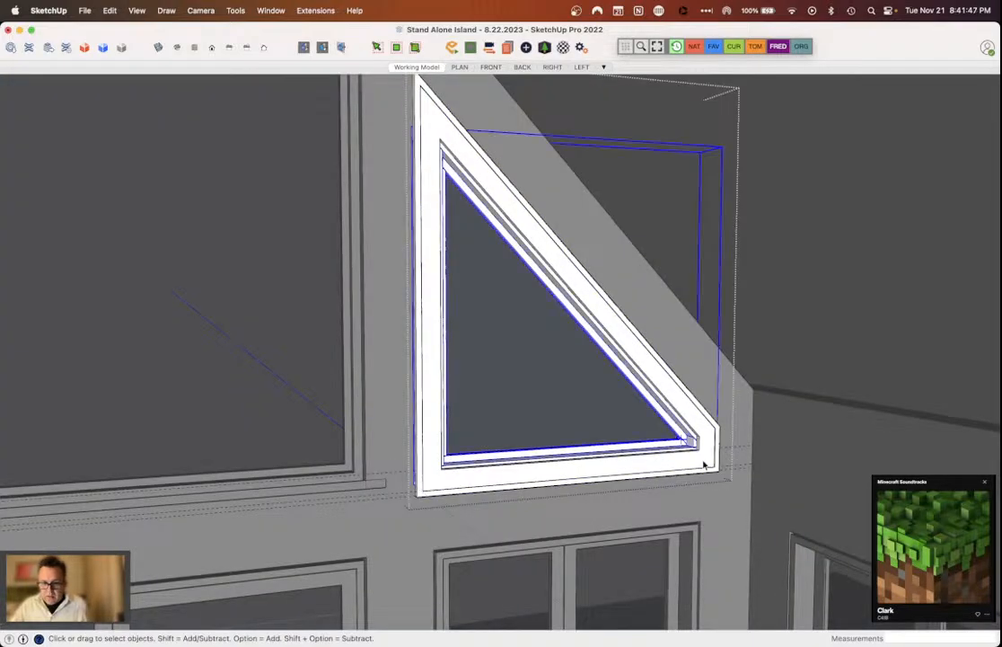
key("e")
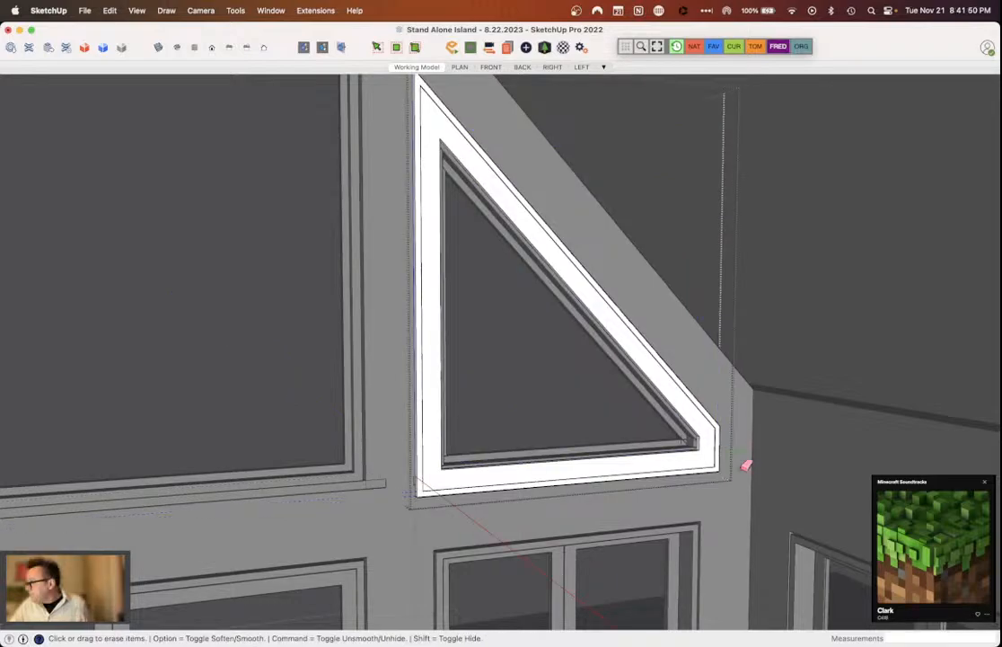
Step: Open the triangular window's bottom board for editing and push its small projecting end face in by 0.2 inch
key("space")
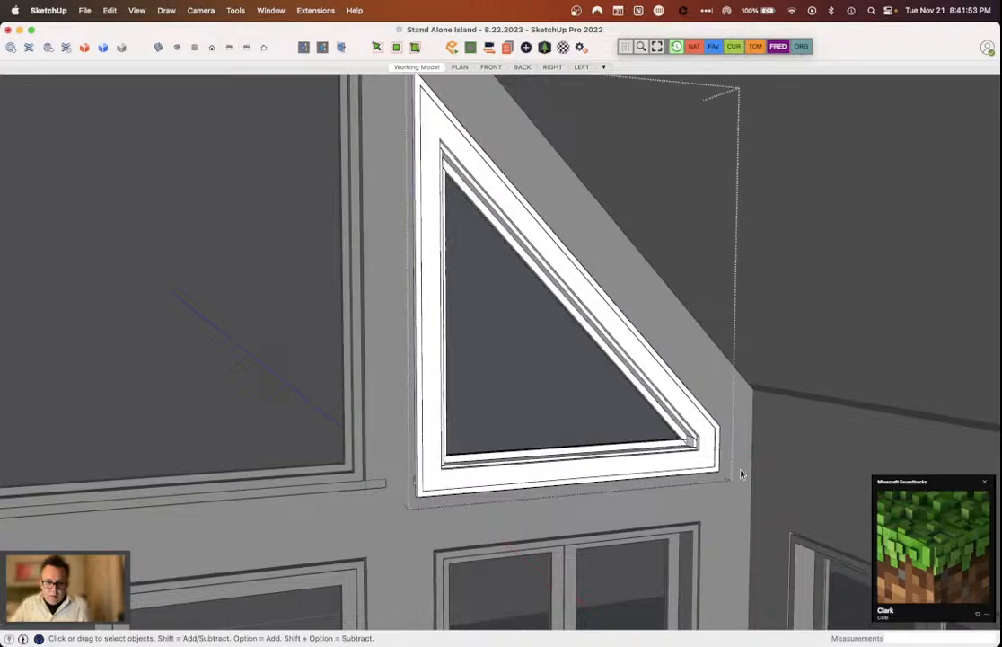
middle_click_drag(741, 474, 867, 384)
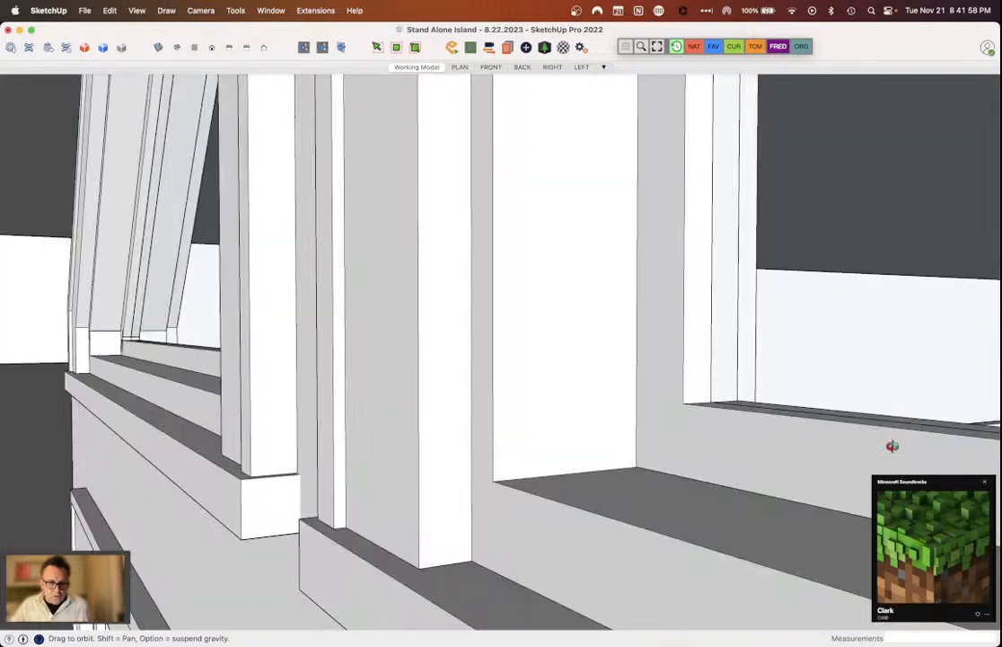
double_click(270, 511)
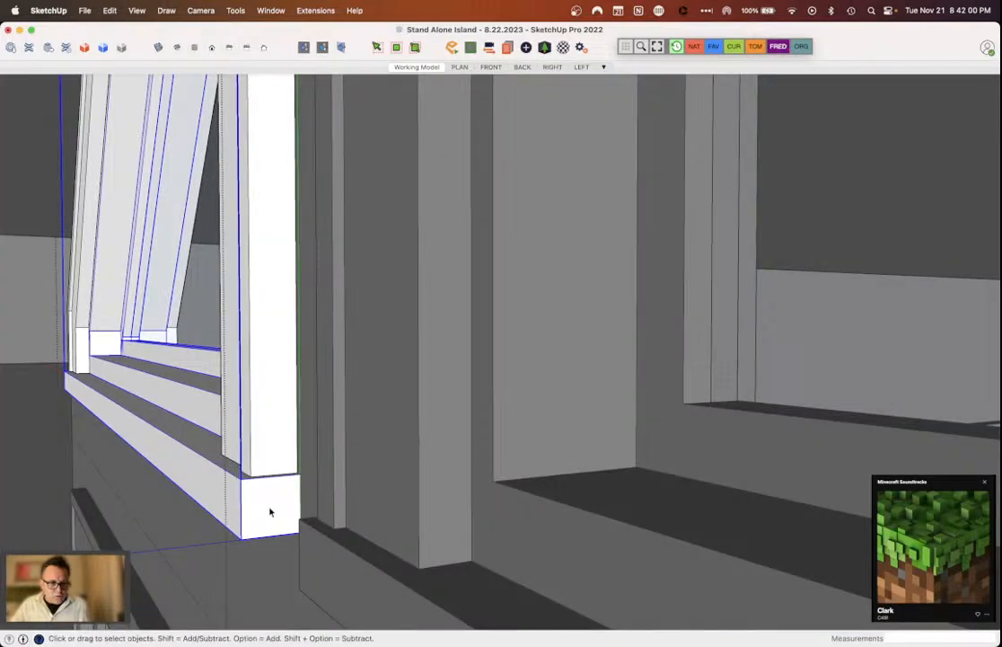
middle_click_drag(270, 511, 703, 421)
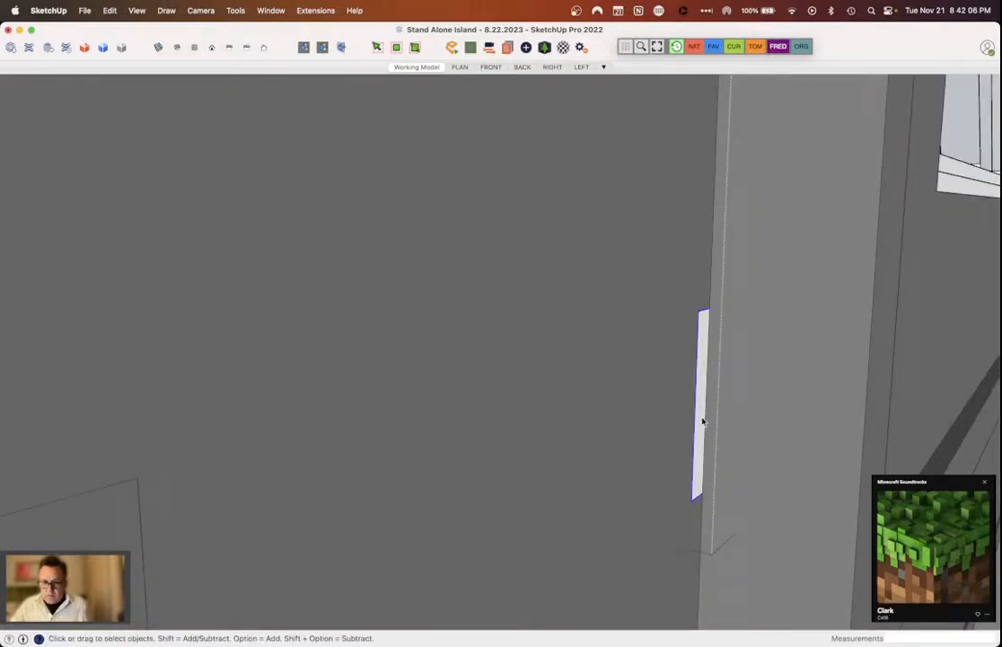
key("p")
left_click(701, 422)
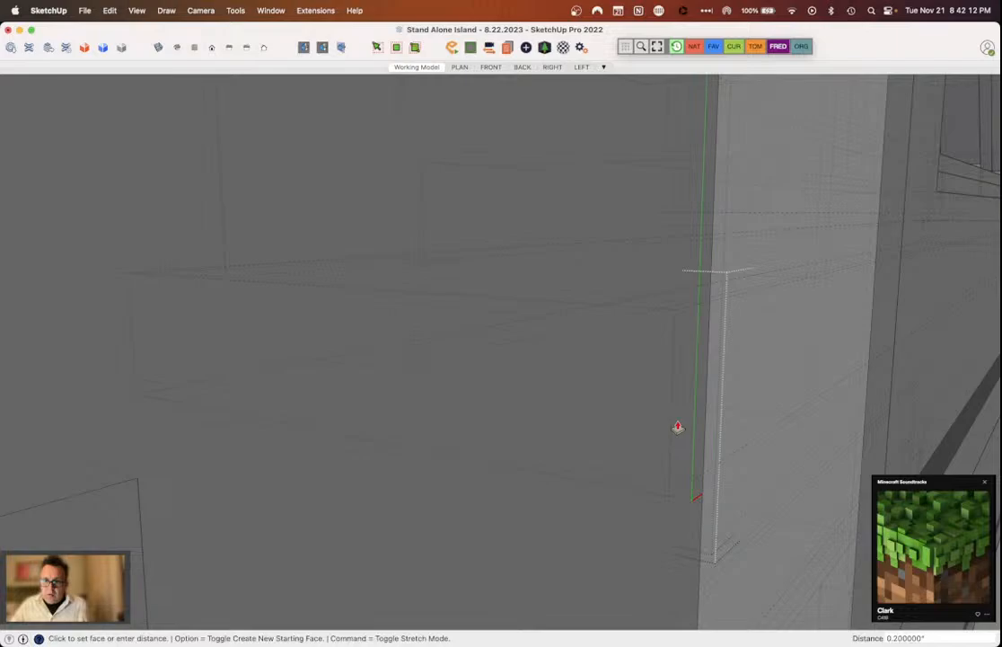
middle_click_drag(678, 428, 729, 417)
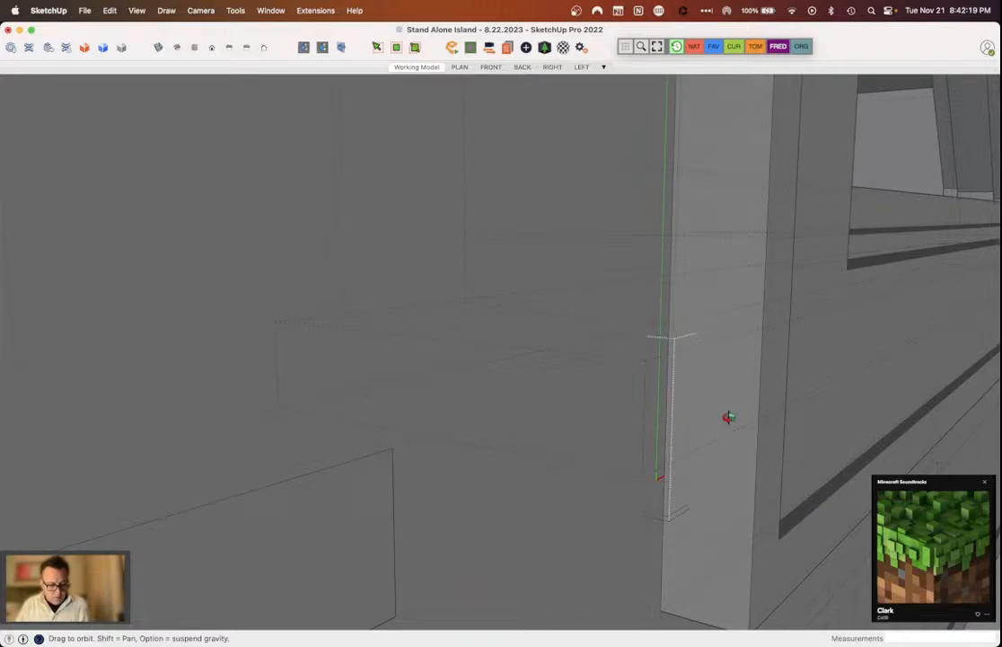
key("space")
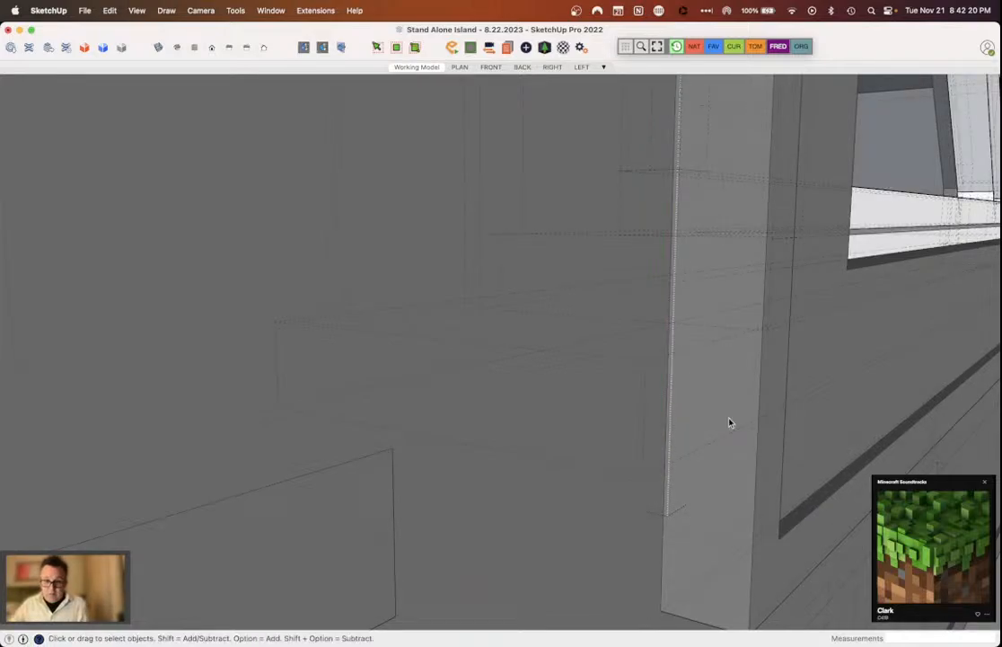
Step: Examine the trim around the triangular windows and the large gable window from outside and inside the house
middle_click_drag(729, 423, 559, 586)
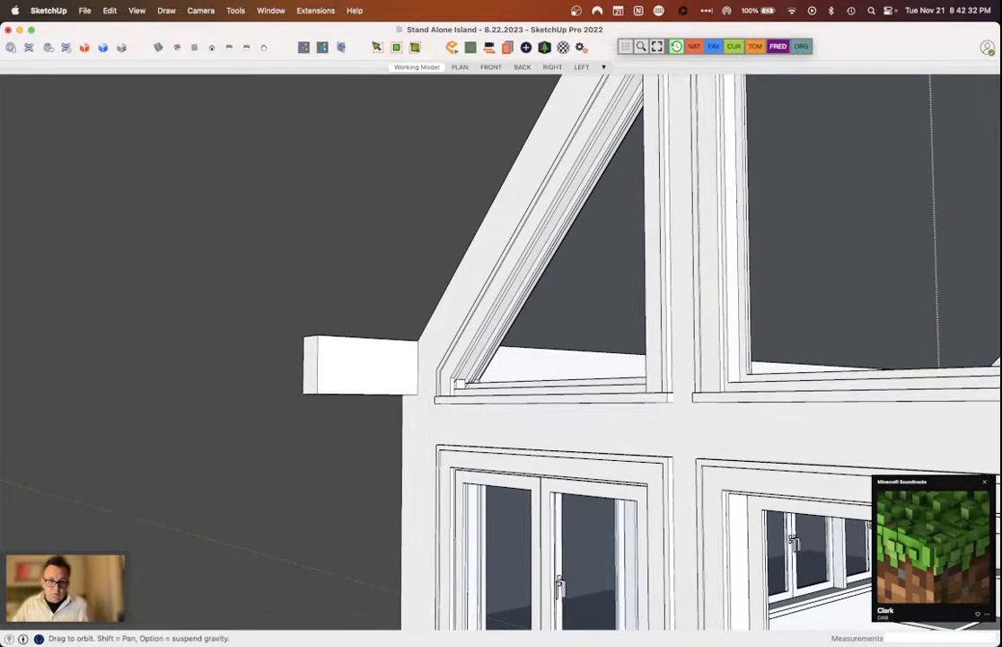
middle_click_drag(629, 350, 548, 334)
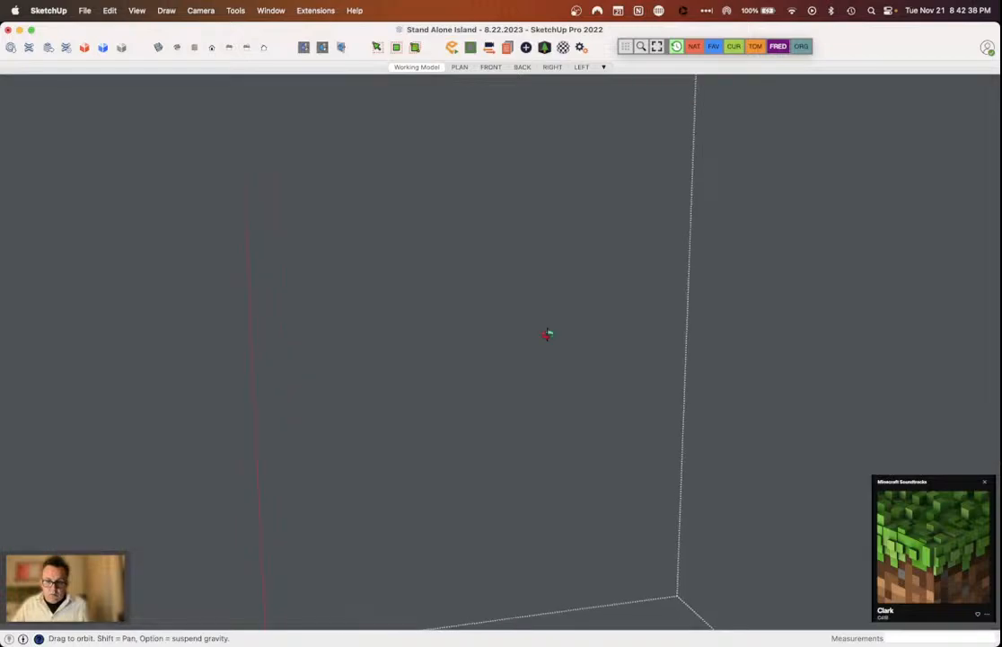
scroll(547, 334, "down", 2)
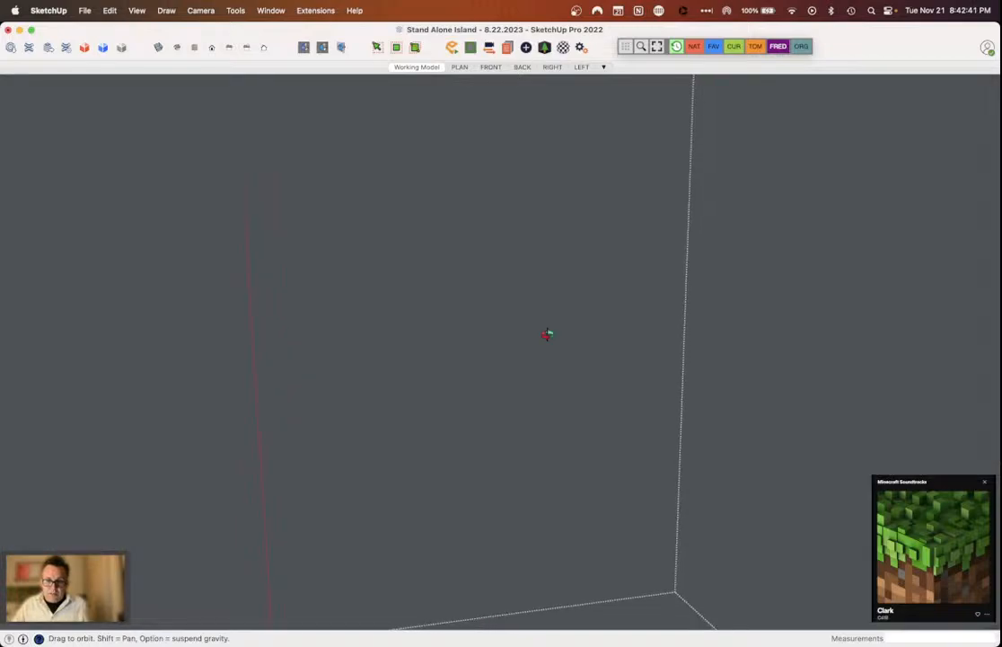
middle_click_drag(548, 334, 635, 483)
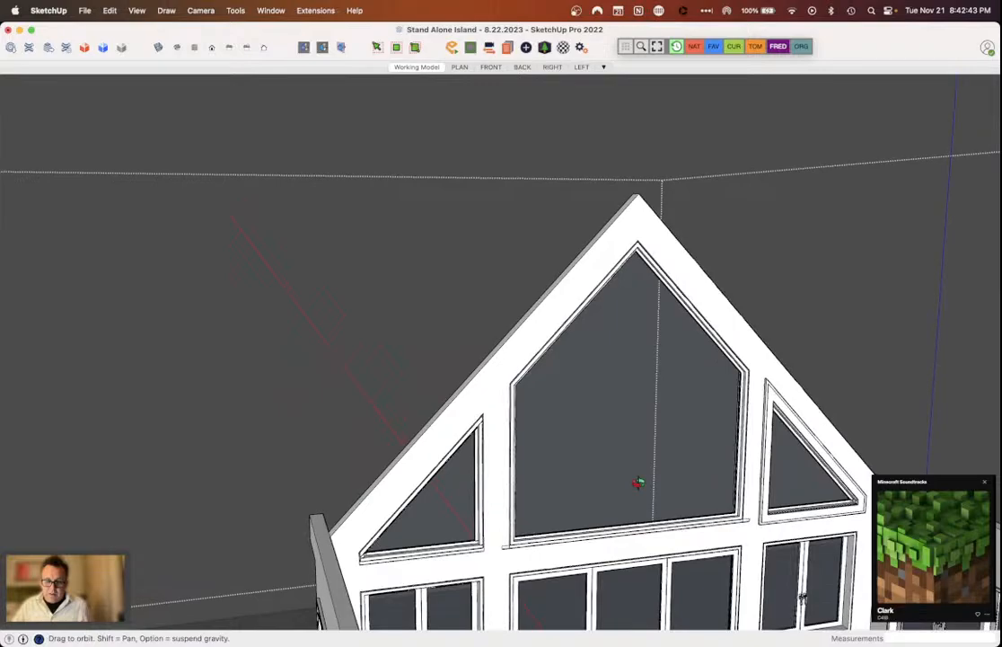
middle_click_drag(636, 483, 777, 379)
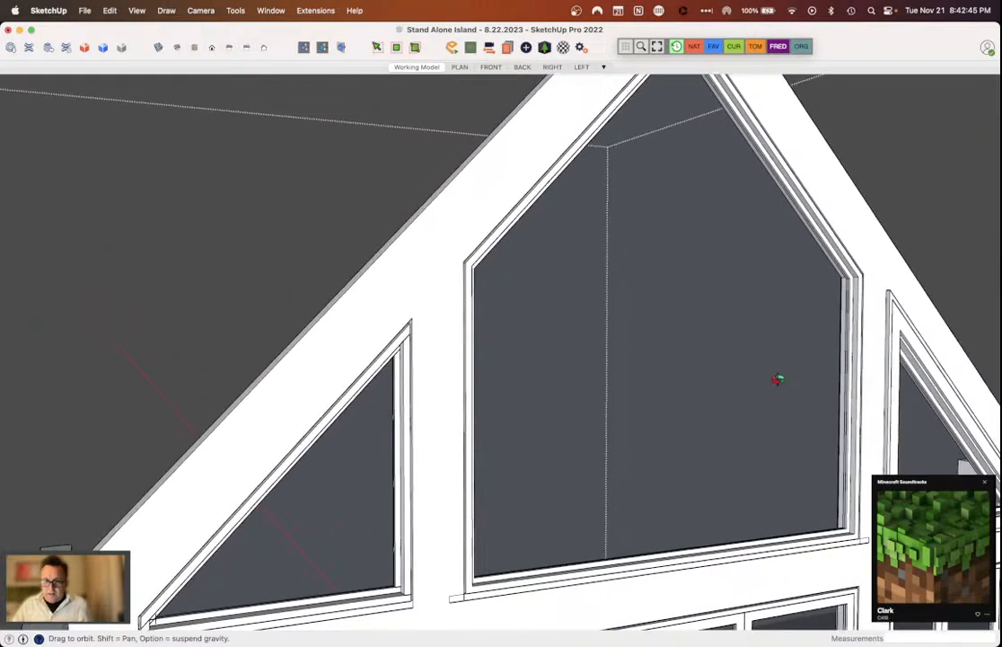
scroll(778, 379, "up", 5)
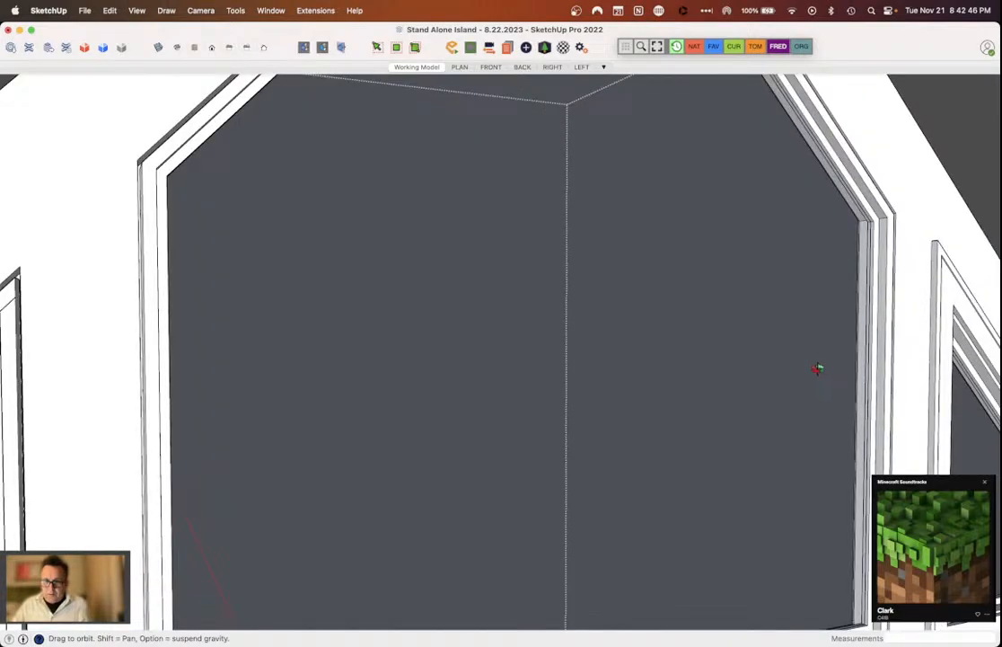
scroll(817, 368, "up", 3)
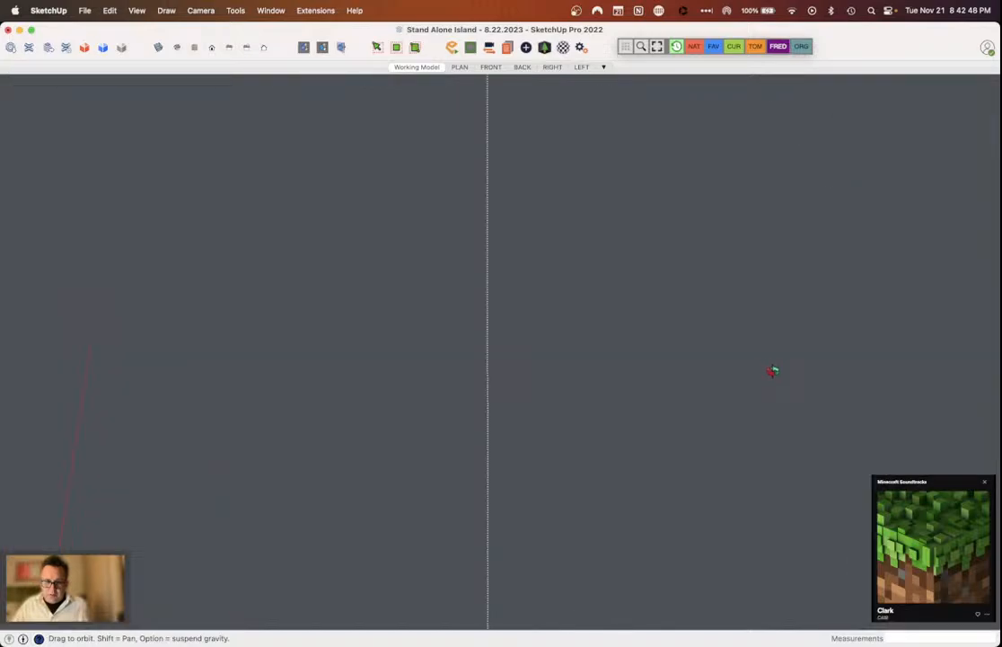
scroll(773, 370, "down", 2)
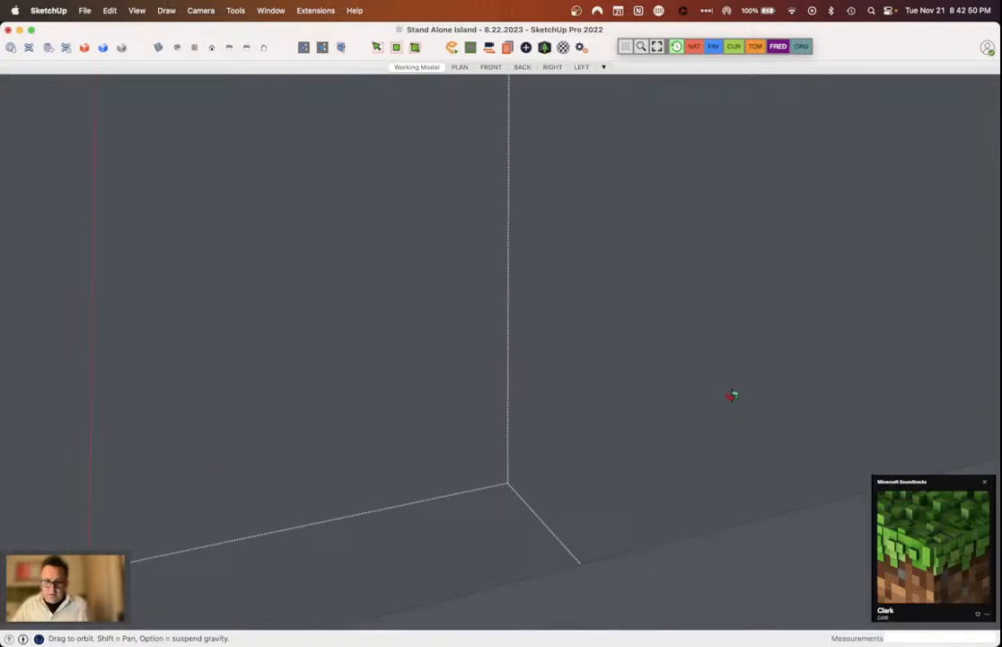
left_click_drag(732, 395, 731, 385)
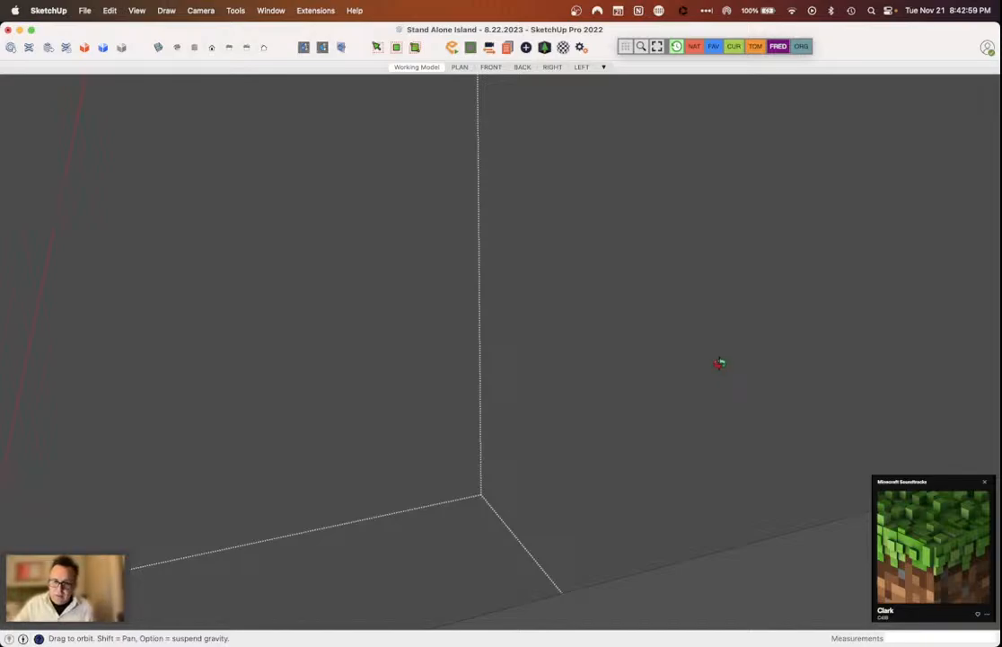
scroll(663, 338, "down", 5)
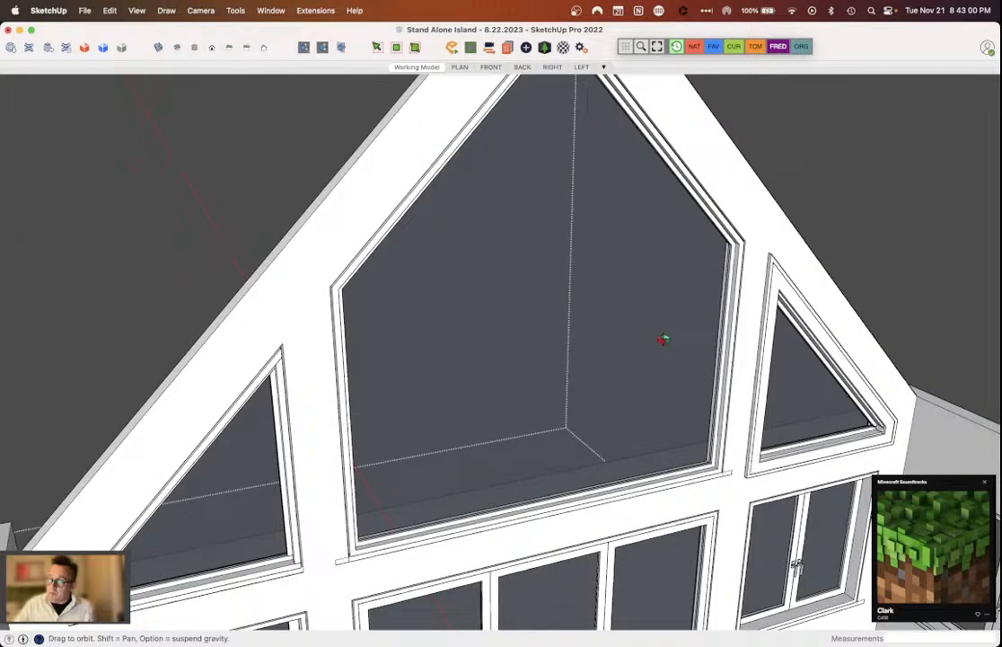
scroll(771, 311, "up", 5)
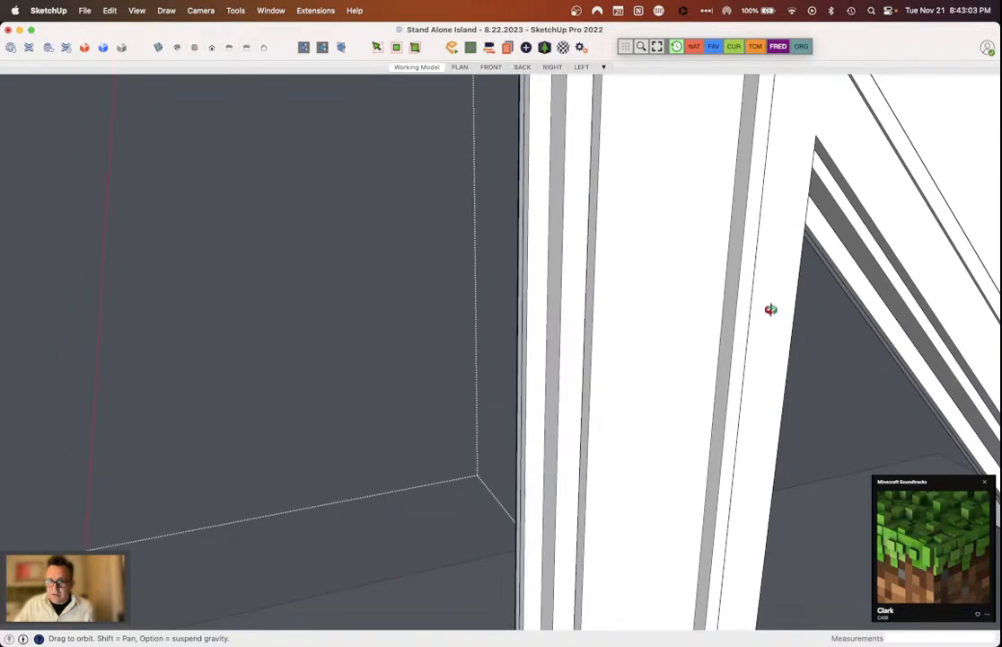
middle_click_drag(771, 309, 512, 297)
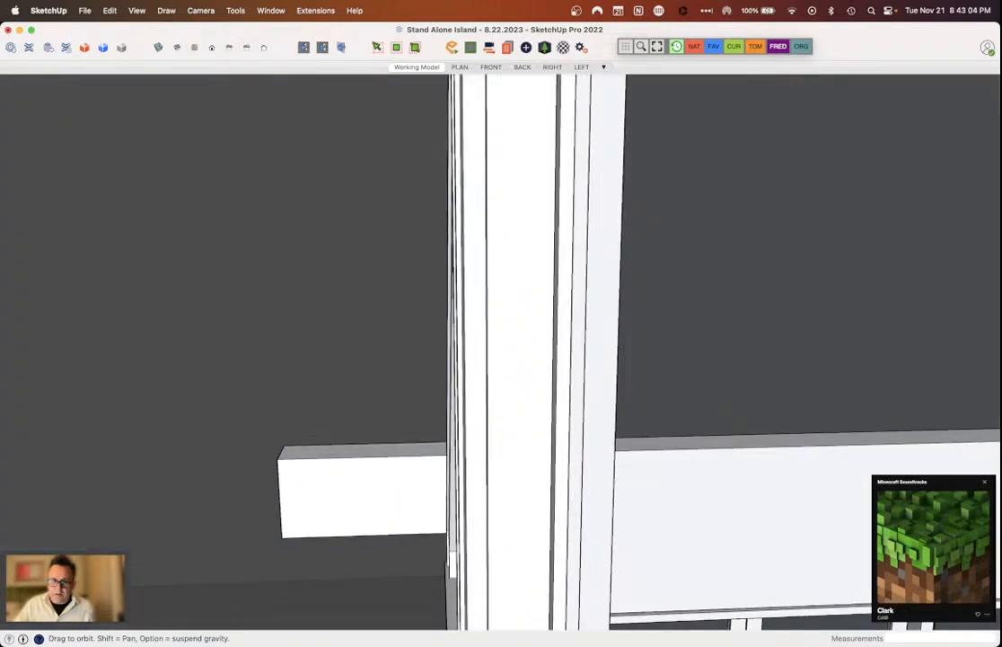
scroll(498, 312, "down", 5)
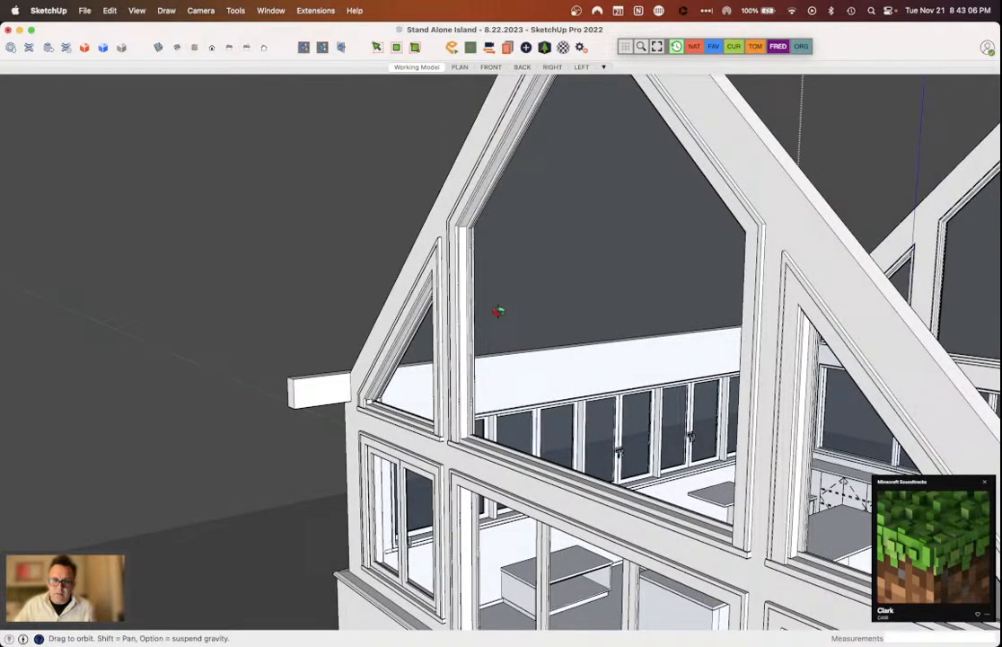
scroll(499, 312, "down", 5)
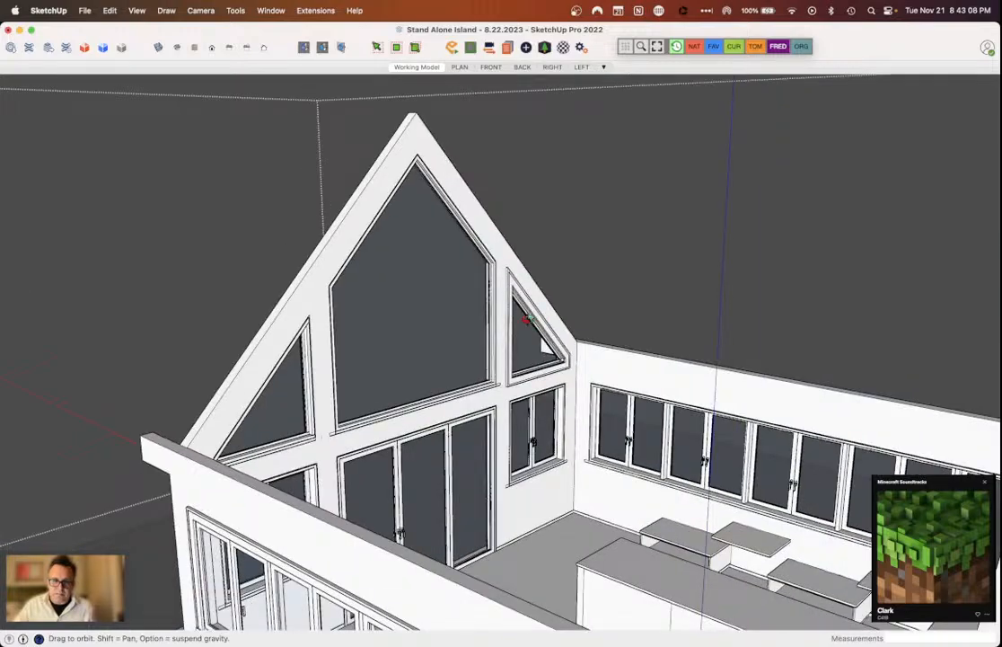
Step: Copy the interior trim from the finished triangular window and paste it in place inside the opposite triangular window's group
middle_click_drag(528, 319, 250, 354)
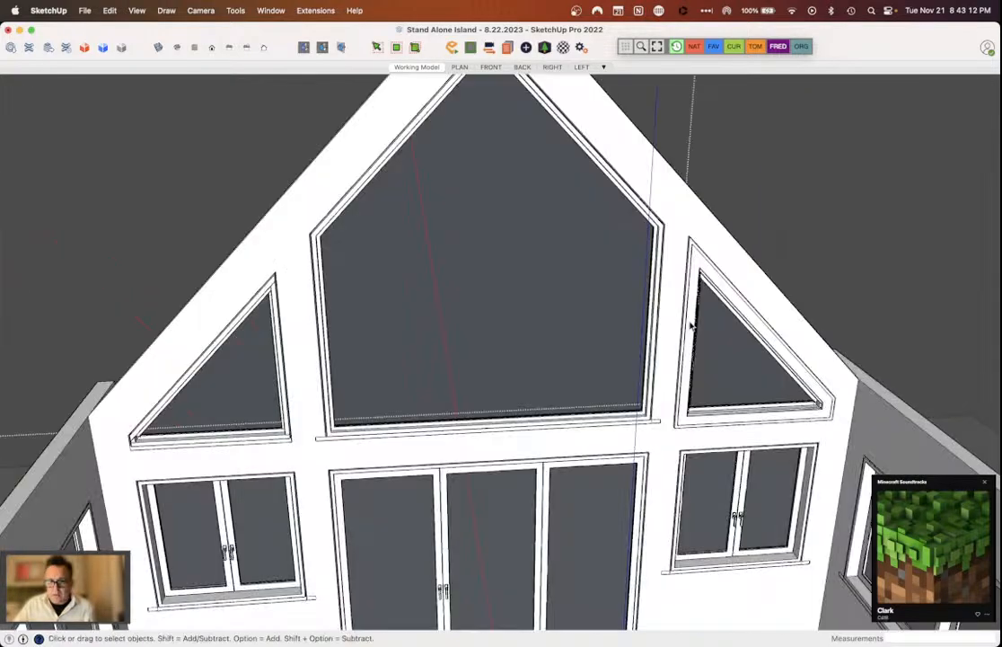
left_click(692, 326)
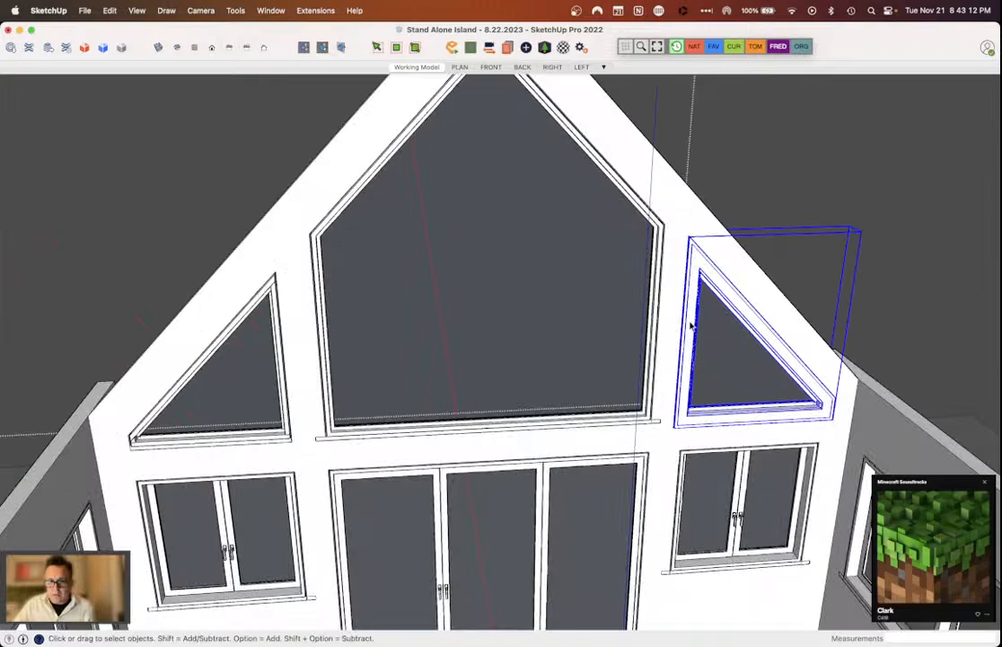
double_click(692, 325)
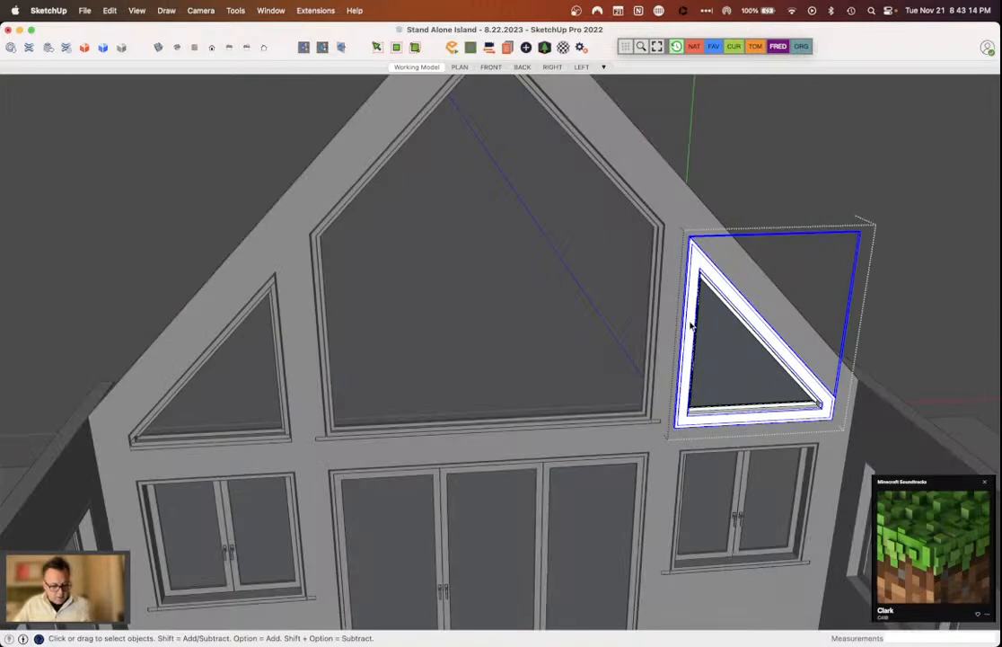
key("Escape")
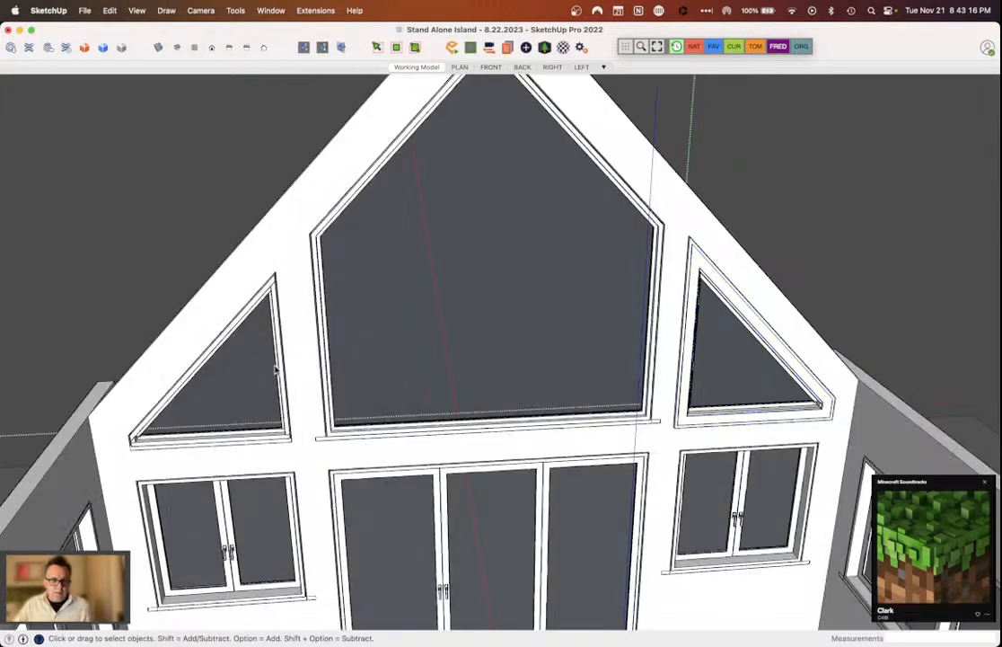
double_click(276, 369)
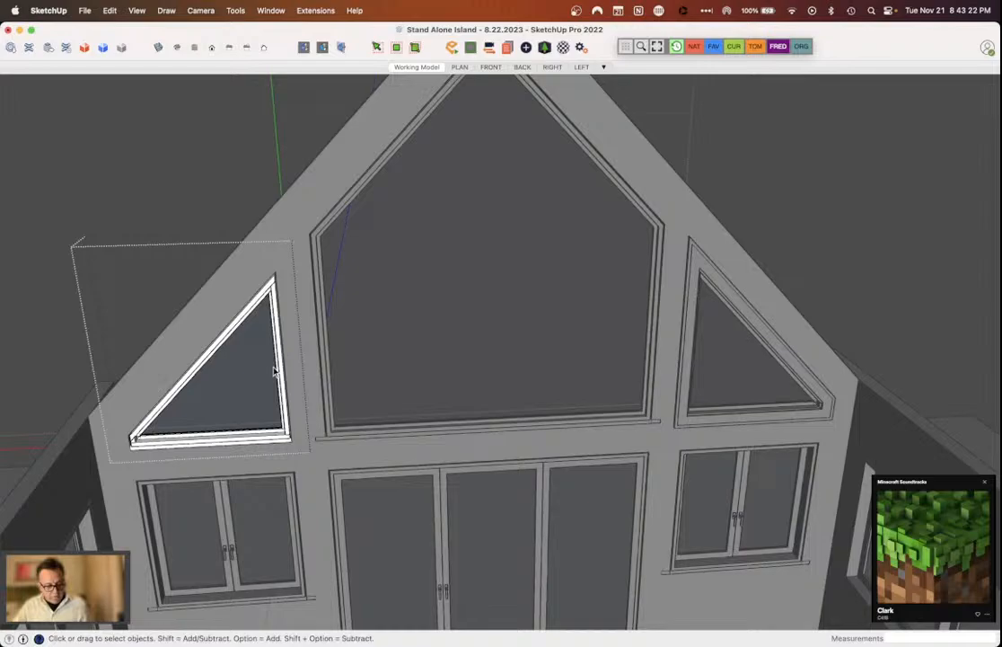
left_click(692, 360)
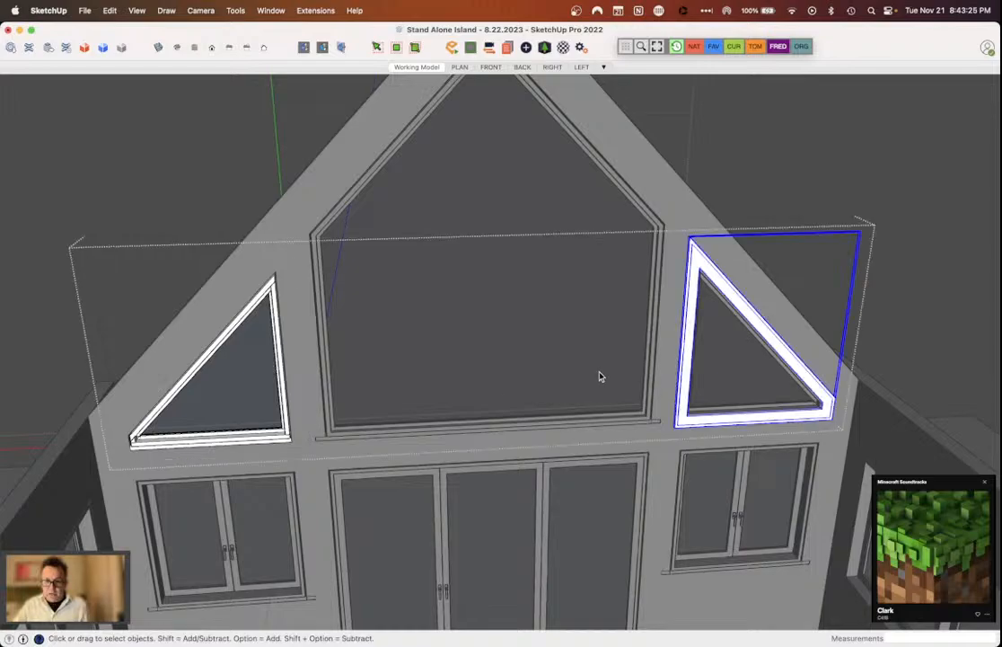
Step: Move the copied trim about 137 inches along the red axis to beside the opposite triangular window
key("m")
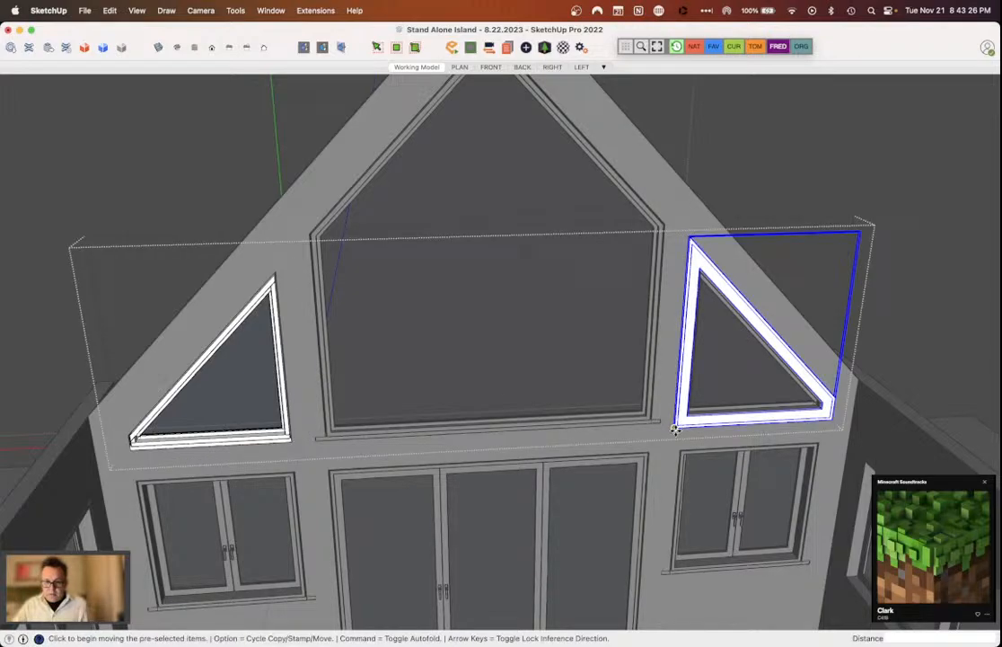
left_click(675, 430)
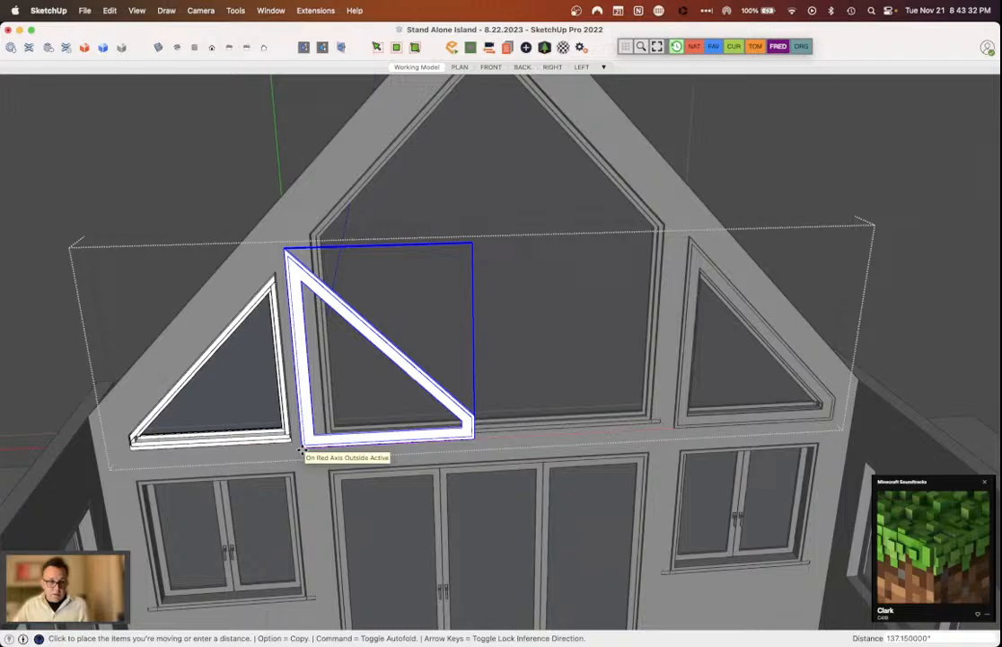
middle_click_drag(303, 449, 247, 361)
Step: Mirror the copied trim by scaling it to -1 along the green axis
key("s")
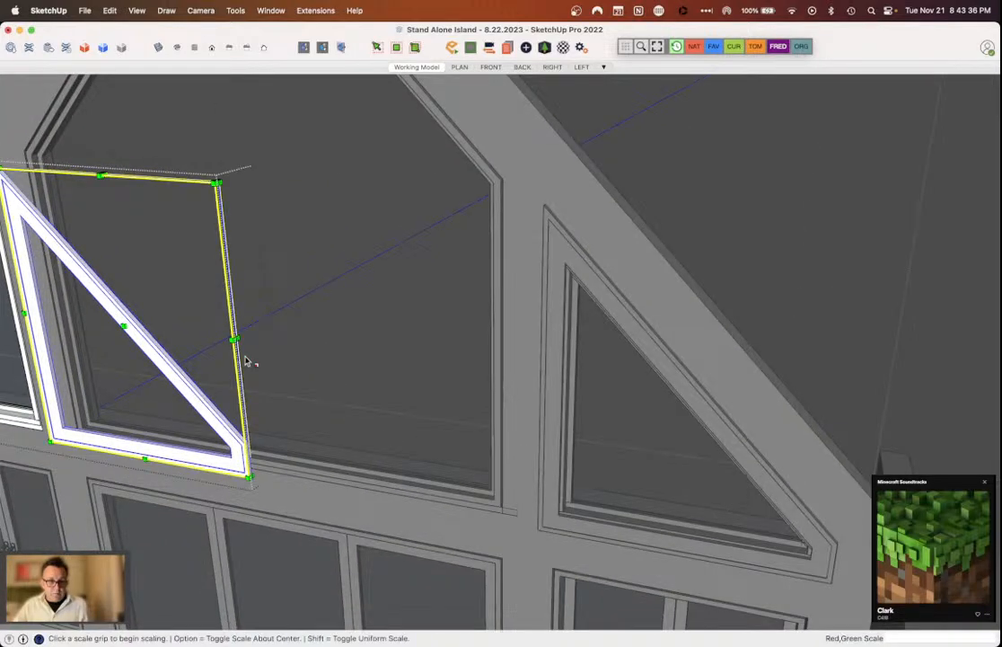
scroll(247, 361, "up", 5)
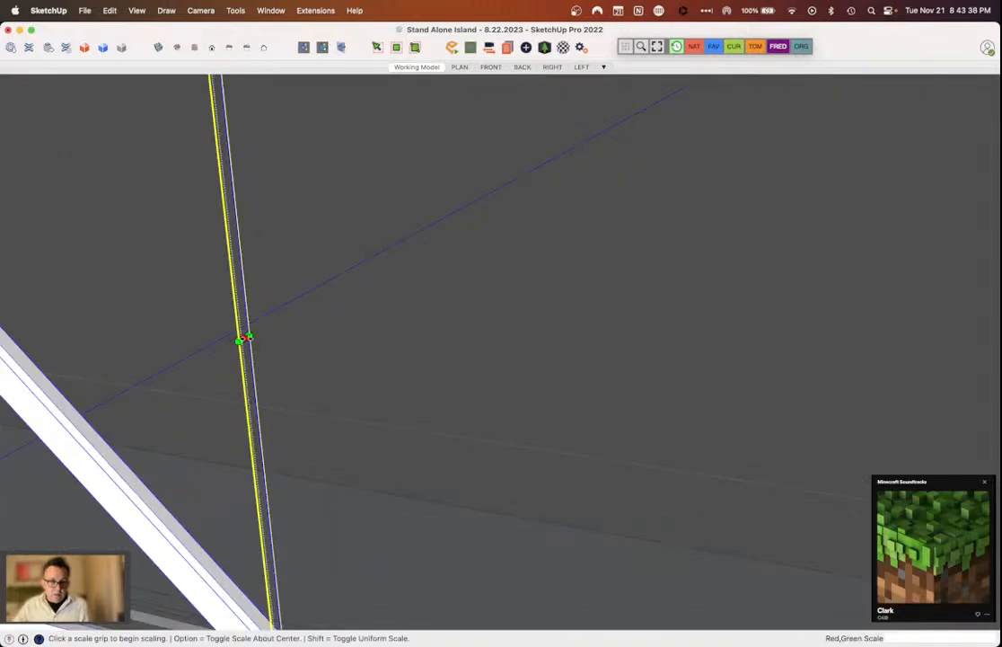
left_click(244, 339)
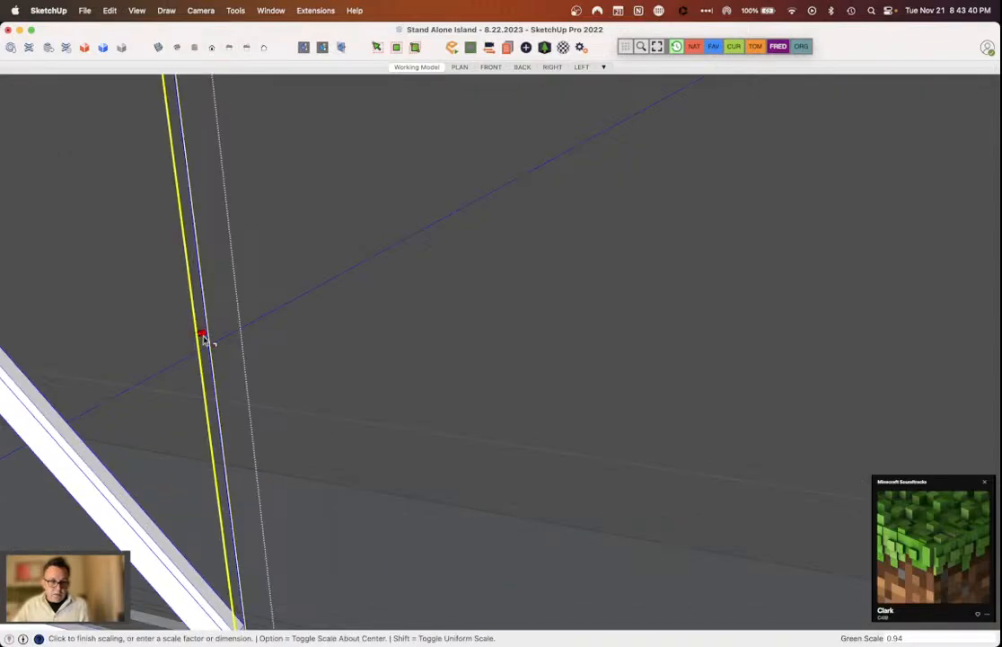
type("-1")
key("Return")
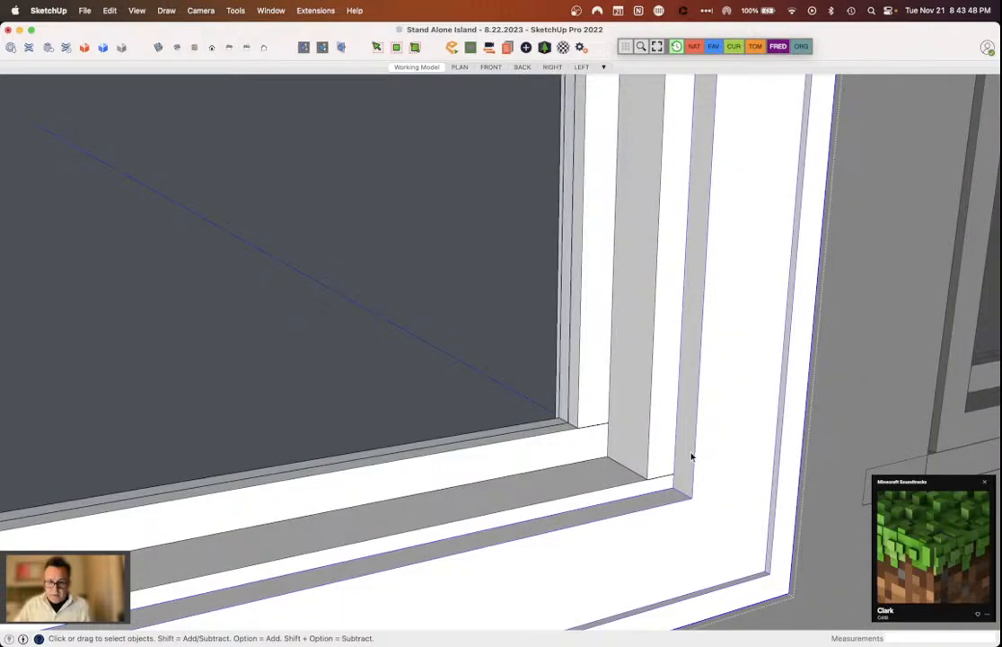
Step: Shift the mirrored trim about 0.6 inch horizontally towards the window opening at its lower inner corner
key("m")
left_click(692, 457)
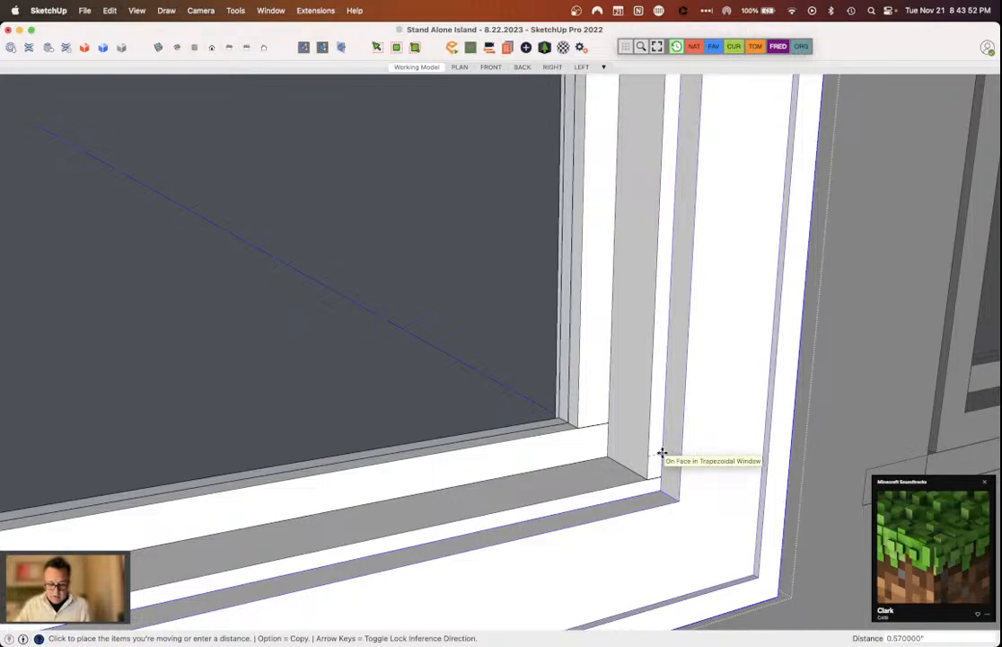
left_click(662, 453)
key("space")
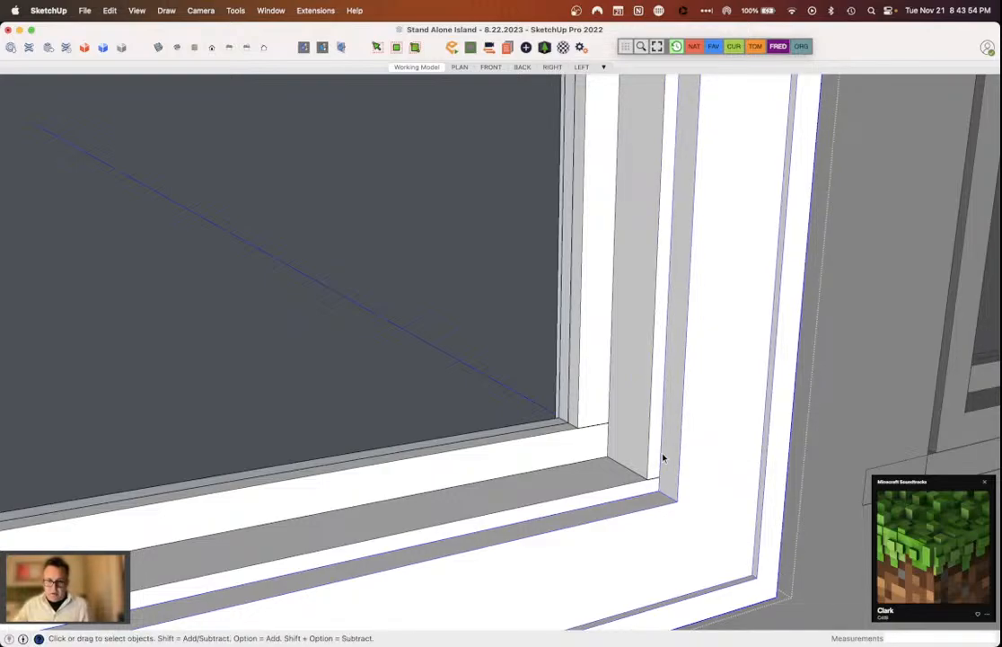
Step: Measure the reveal at the outer lower corner of the triangular window and move the mirrored trim horizontally 0.5 inch towards the opening
middle_click_drag(662, 457, 592, 442)
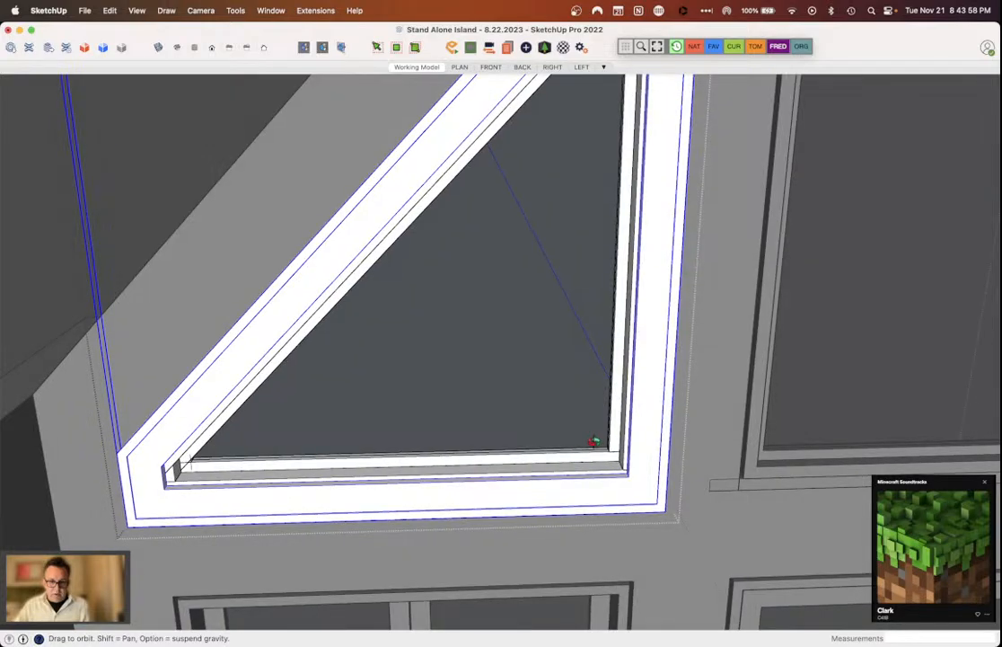
scroll(178, 472, "up", 5)
key("t")
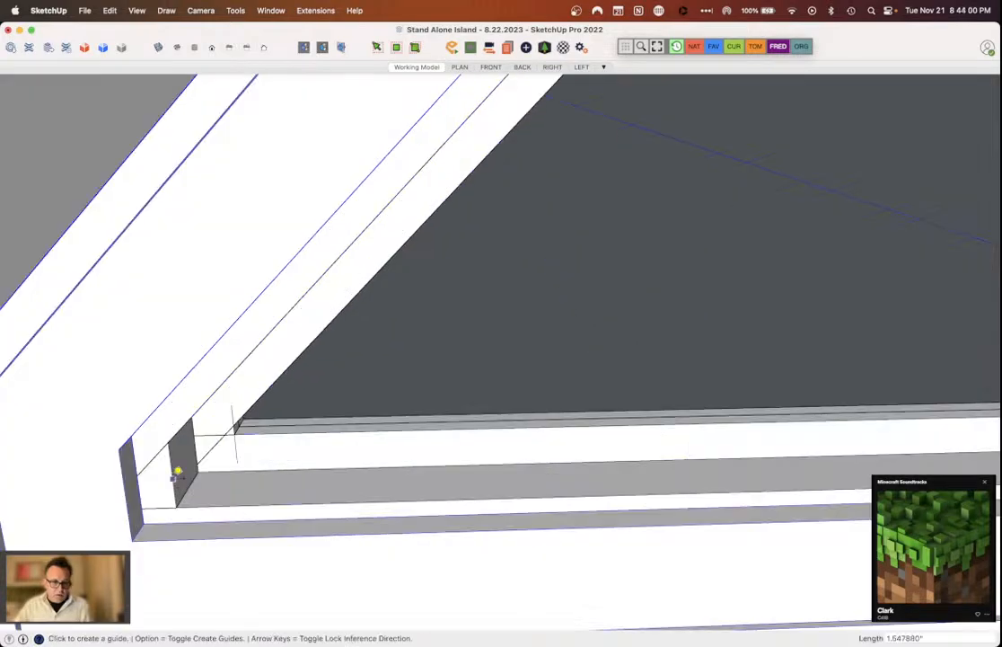
left_click(178, 472)
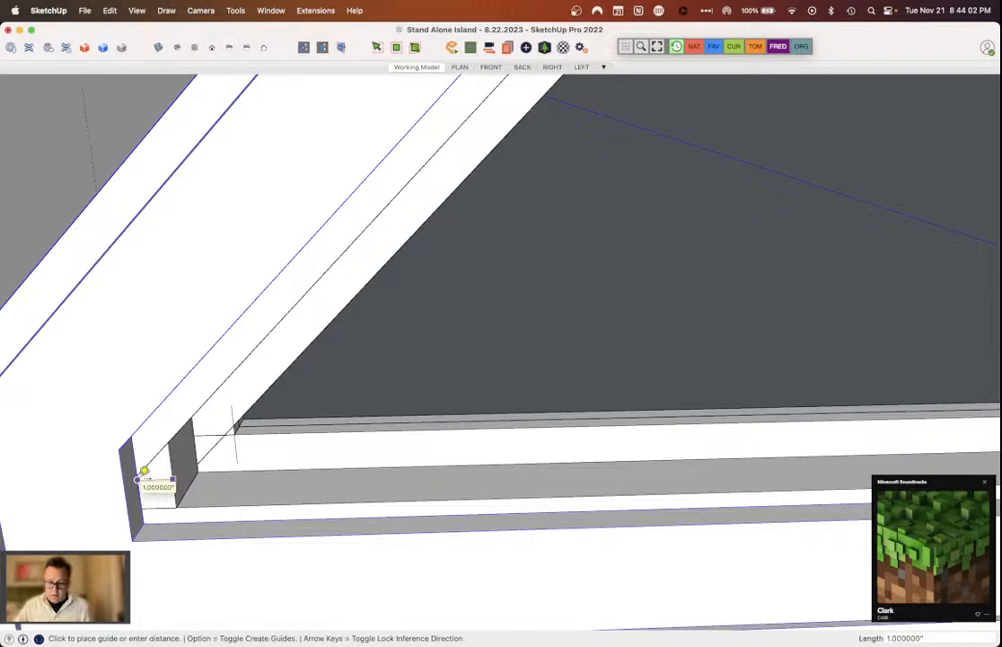
key("m")
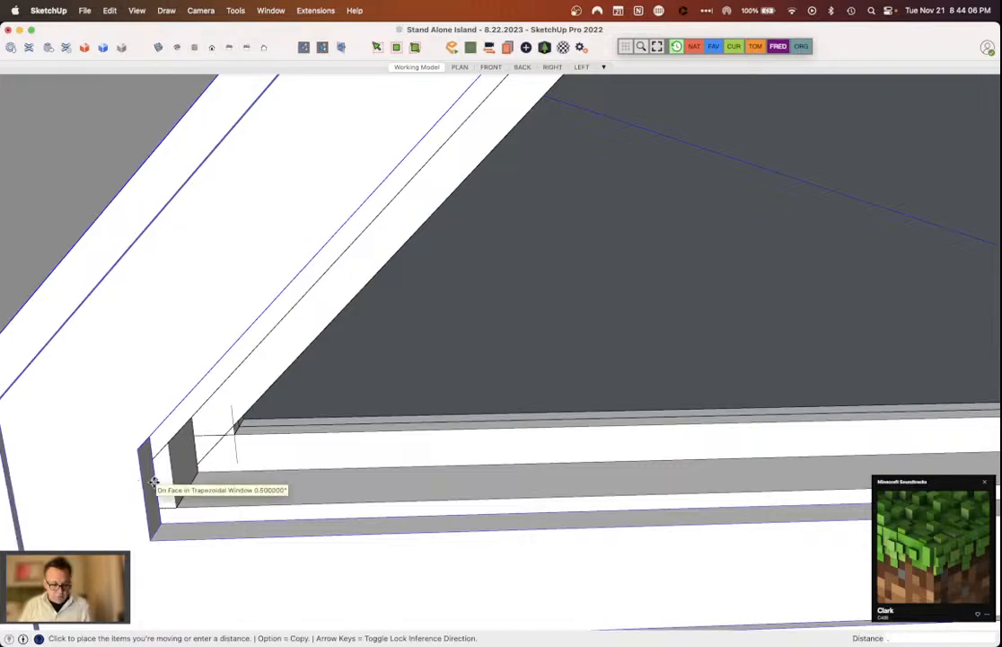
middle_click_drag(154, 482, 367, 514)
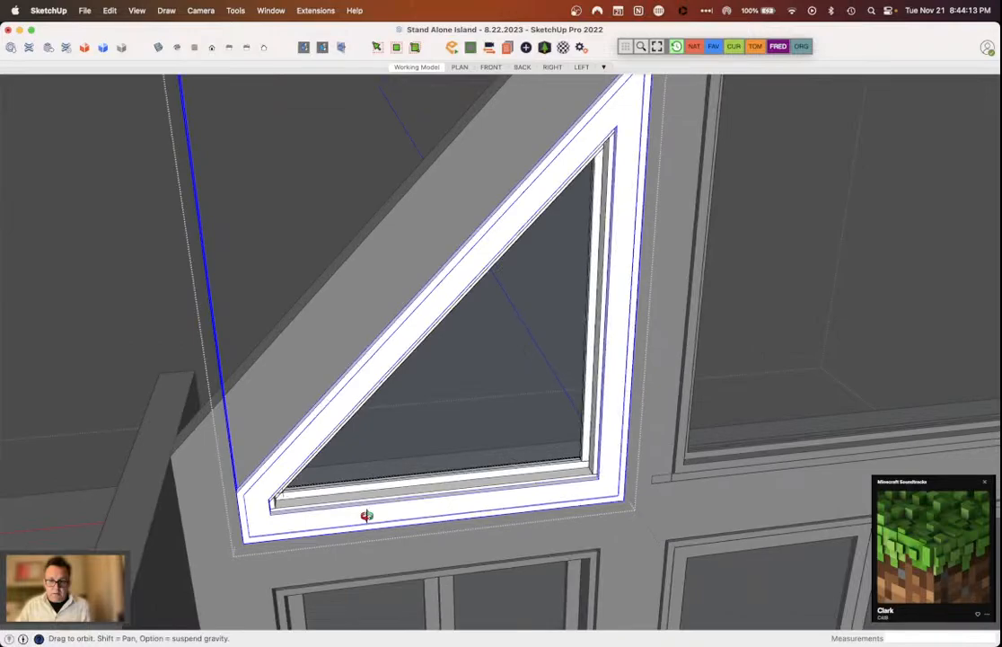
scroll(297, 476, "down", 4)
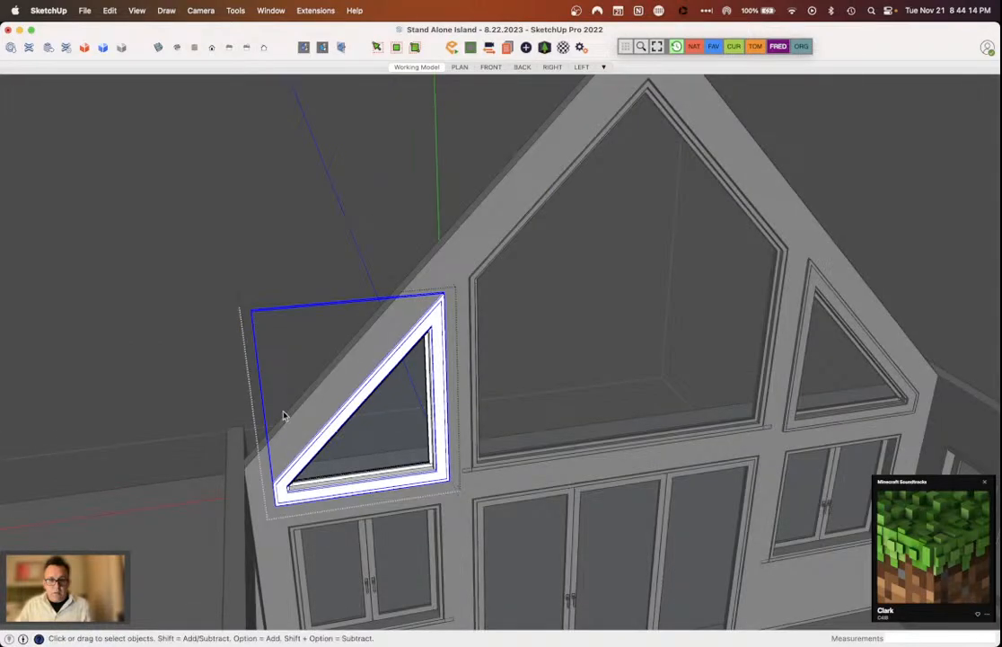
Step: Open the central peaked window's group and copy its exterior trim about 37 inches into the house along the red axis
middle_click_drag(283, 415, 559, 254)
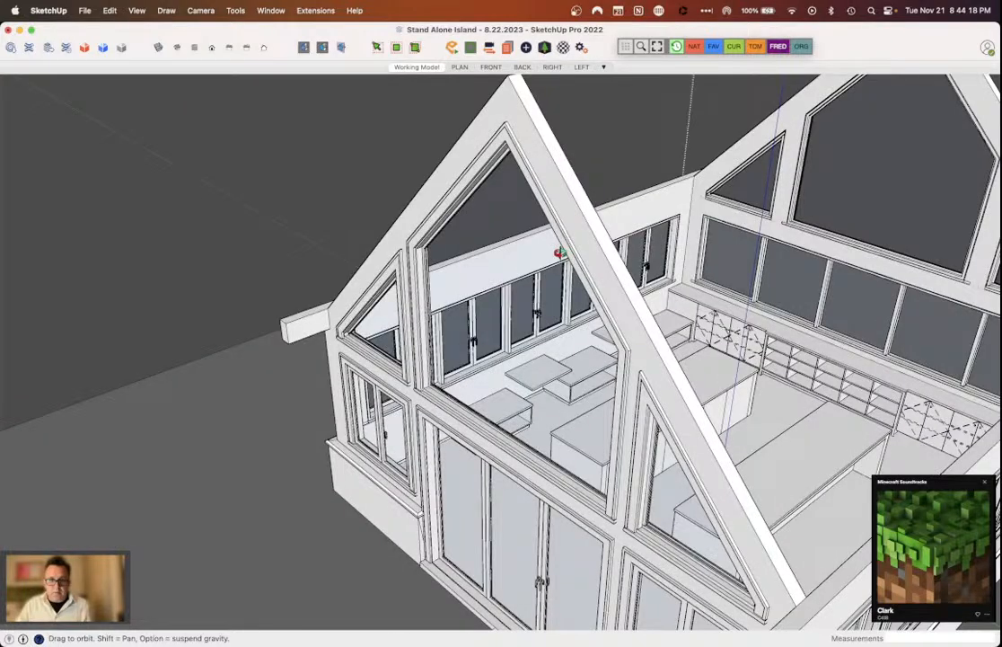
double_click(559, 235)
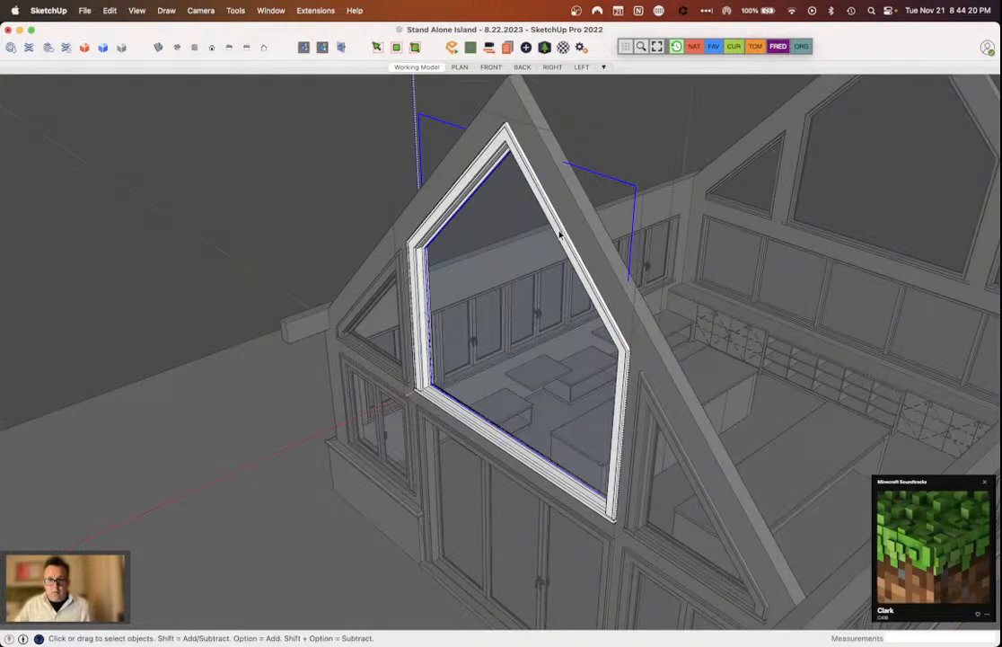
left_click(559, 235)
key("m")
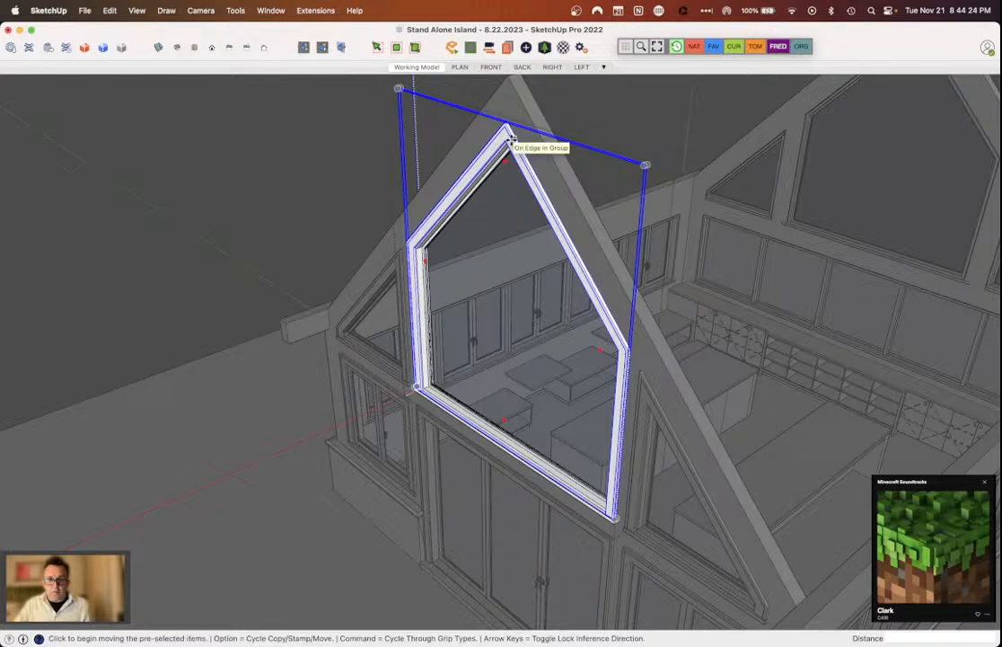
left_click(507, 137)
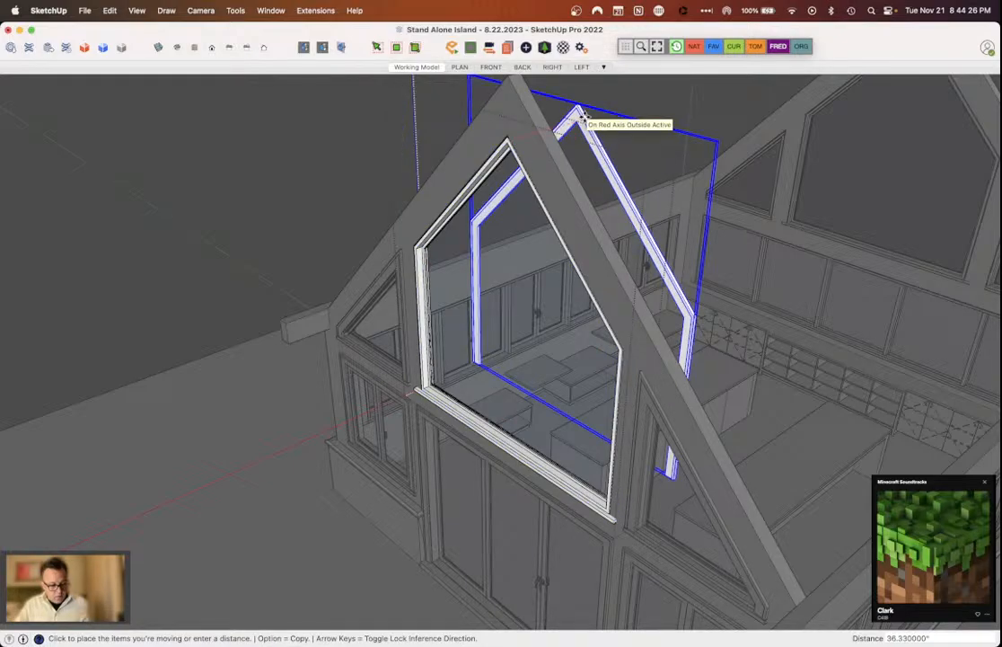
key("alt")
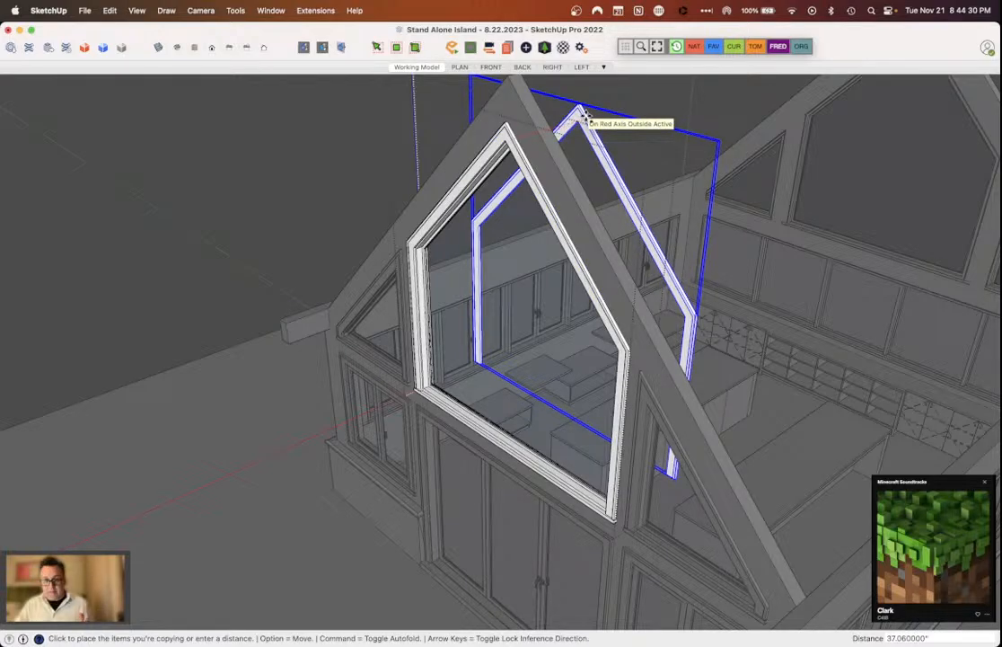
Step: Rotate the copied peaked trim around its vertical centre axis so its front faces the interior
middle_click_drag(582, 115, 846, 278)
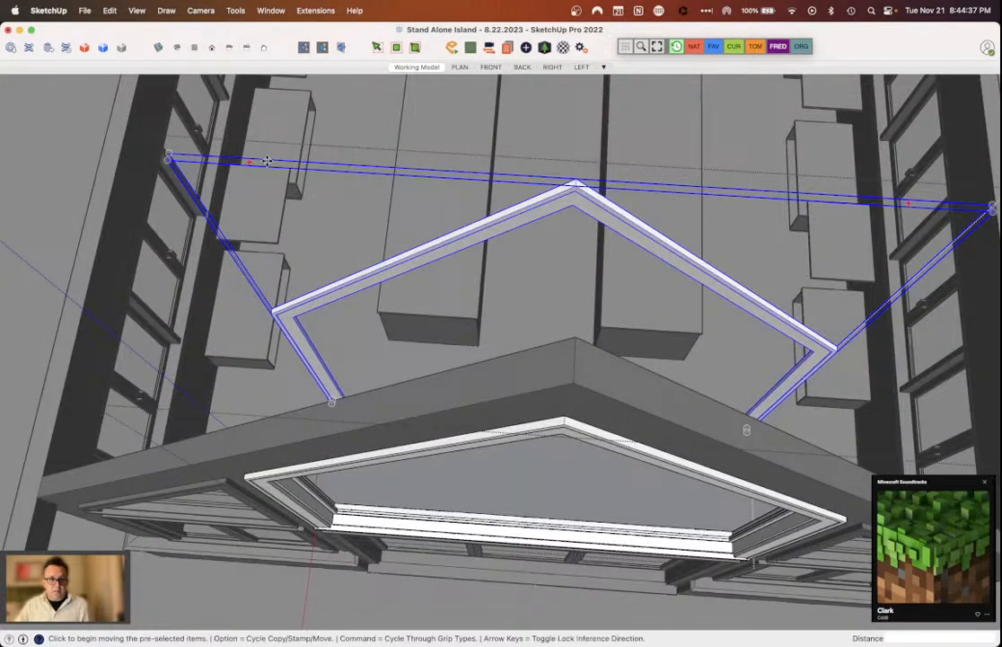
left_click(267, 161)
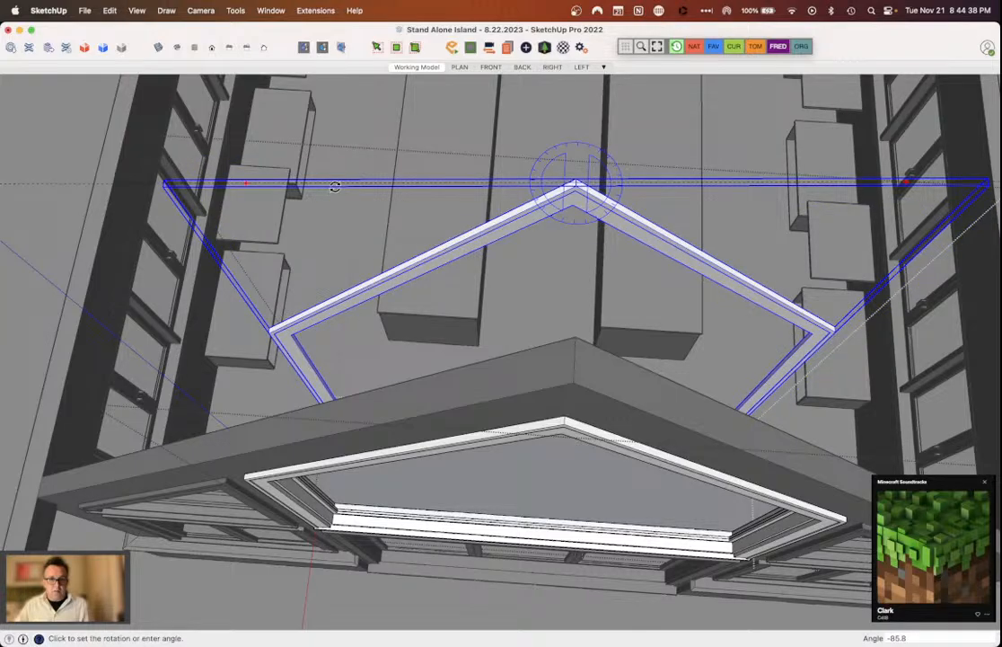
left_click(335, 184)
Step: Move the rotated trim about 30 inches along the red axis against the interior wall around the central window
key("m")
middle_click_drag(638, 183, 3, 189)
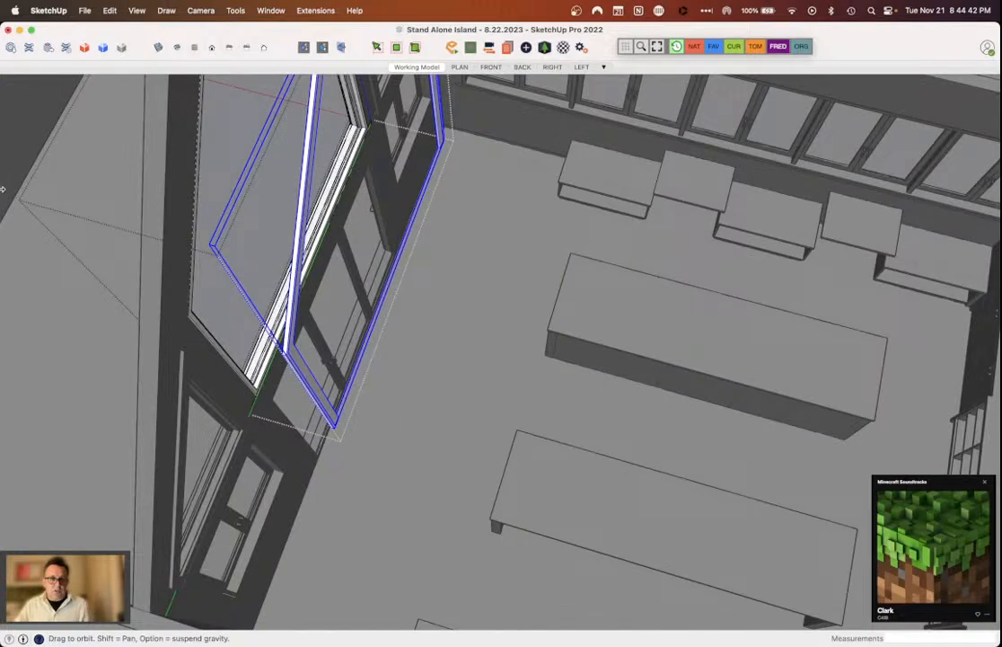
scroll(270, 305, "up", 5)
left_click(280, 314)
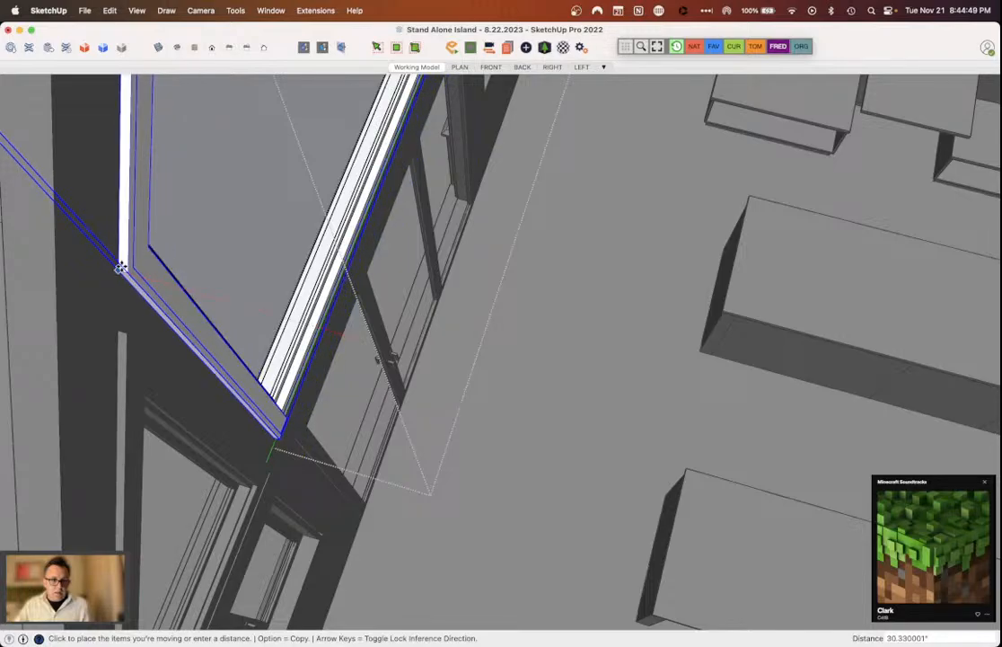
middle_click_drag(121, 268, 385, 217)
scroll(385, 218, "up", 5)
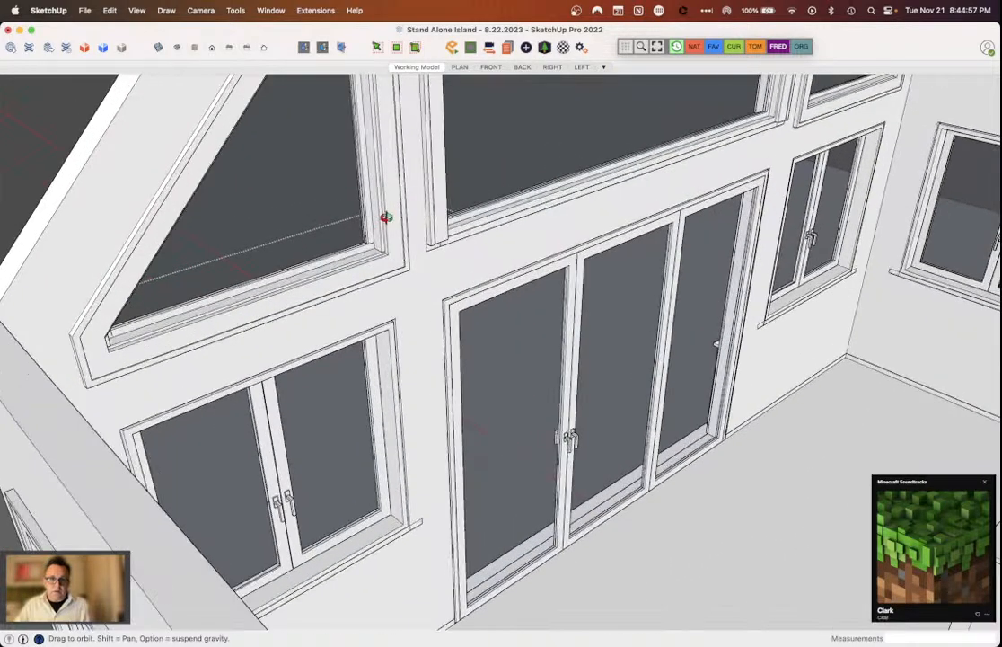
Step: Open the sill piece below the central window and push/pull its interior face 0.38 inch to the wall surface
scroll(386, 217, "up", 10)
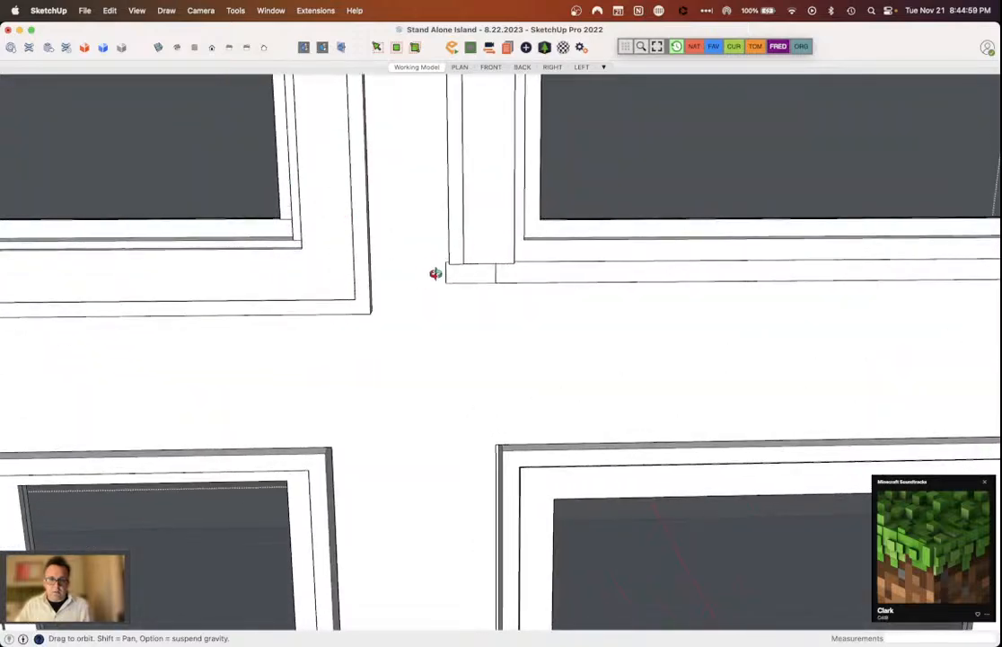
middle_click_drag(436, 273, 524, 258)
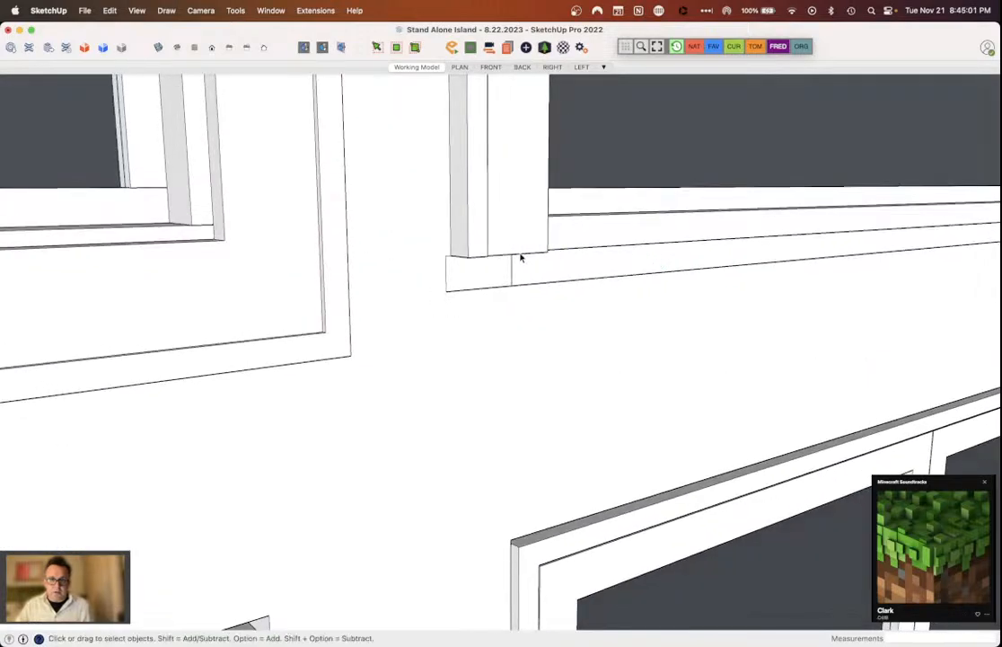
double_click(479, 268)
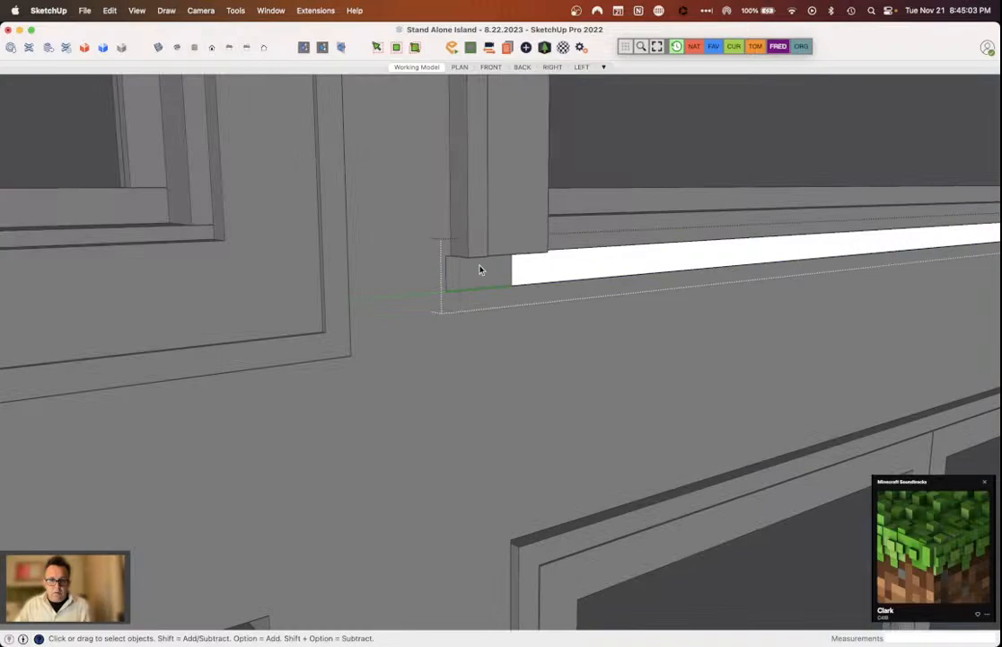
scroll(480, 269, "up", 3)
key("p")
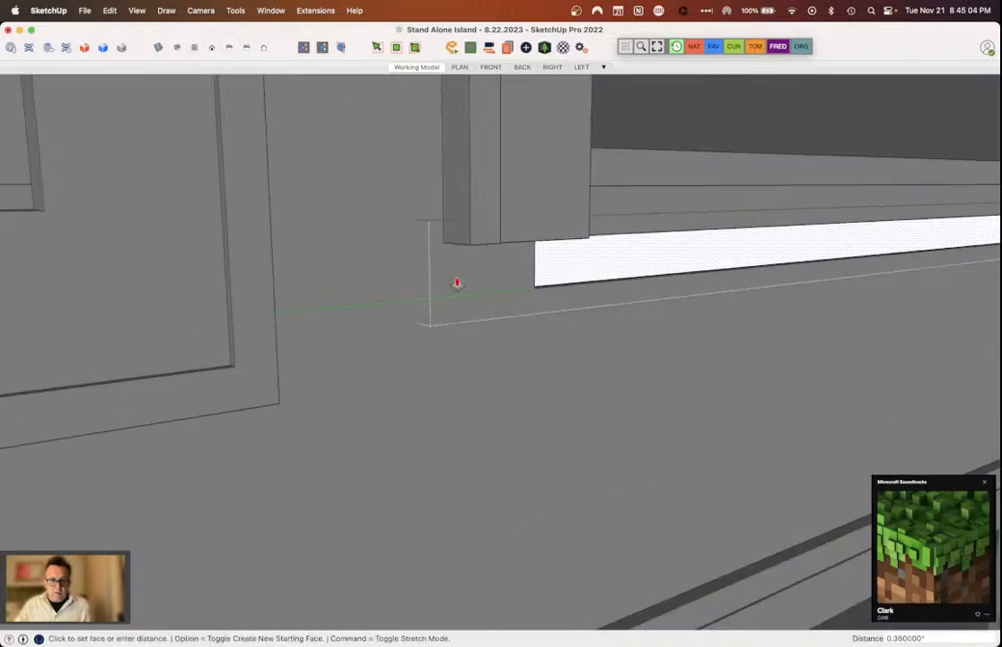
left_click(457, 284)
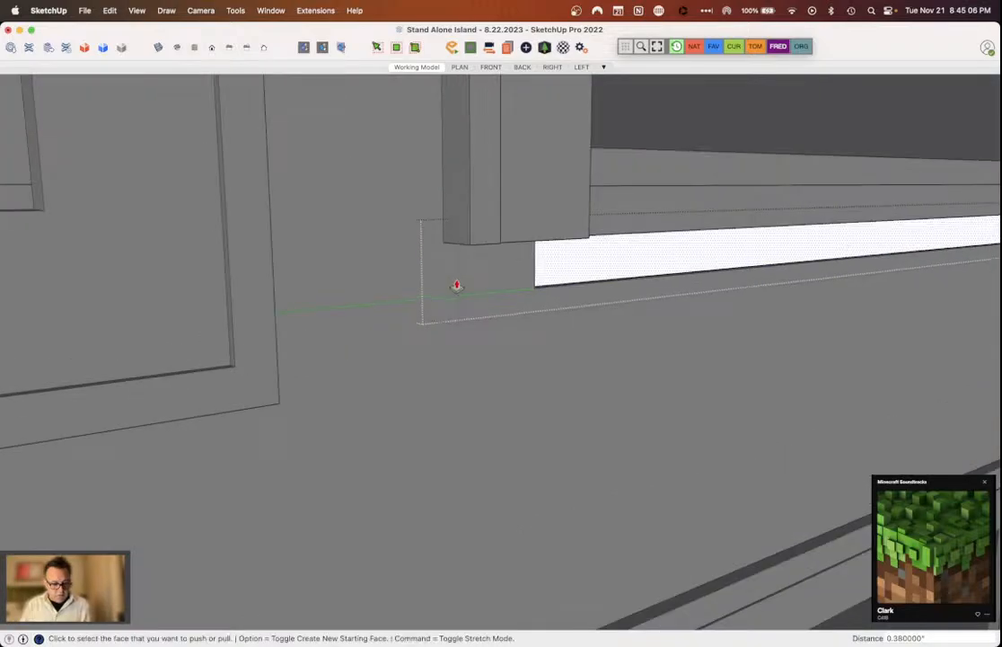
key("space")
scroll(454, 297, "down", 2)
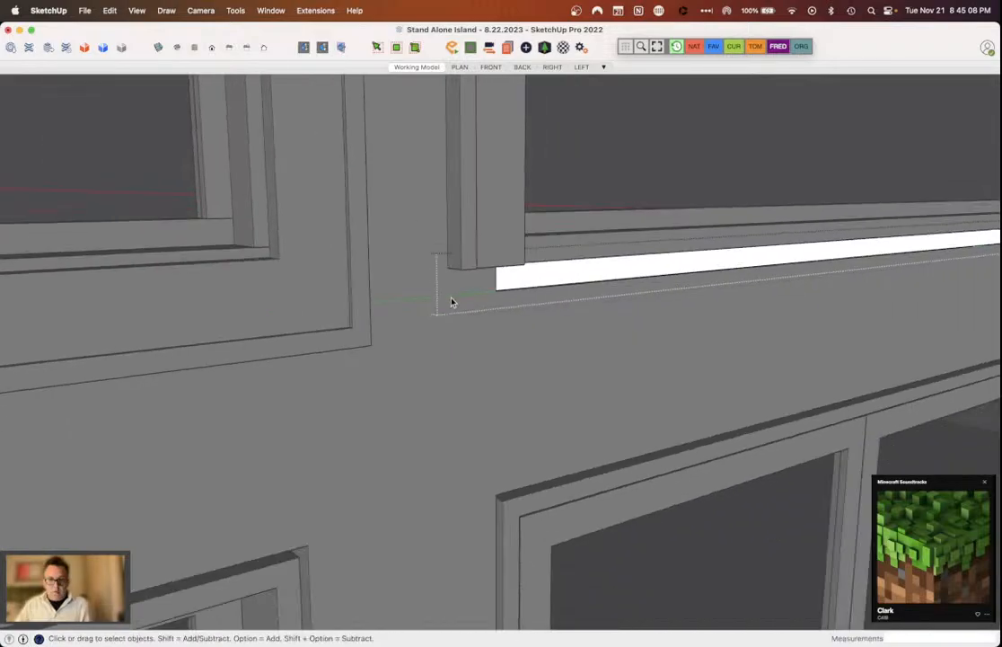
Step: Place a horizontal guide 0.75 inch below the lower edge of the central window opening, beside the interior trim leg
middle_click_drag(450, 300, 568, 225)
key("t")
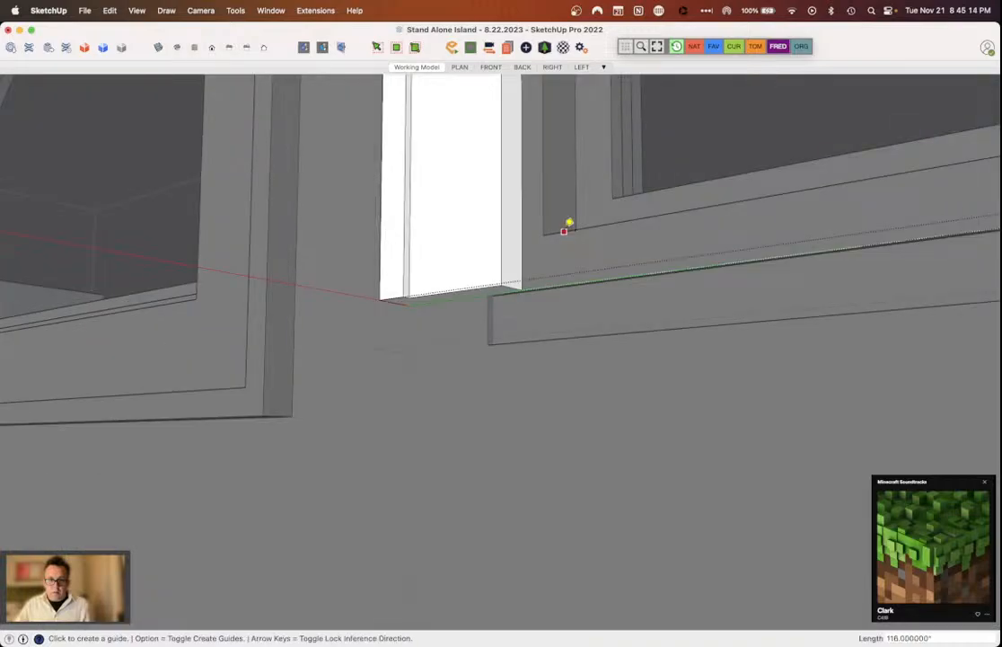
left_click(564, 231)
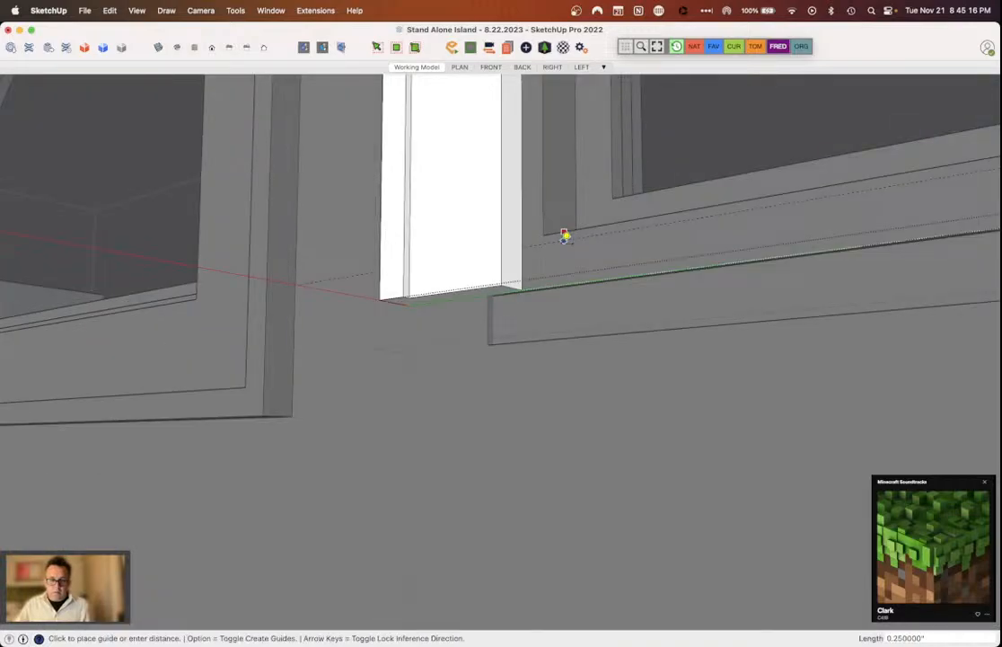
key("space")
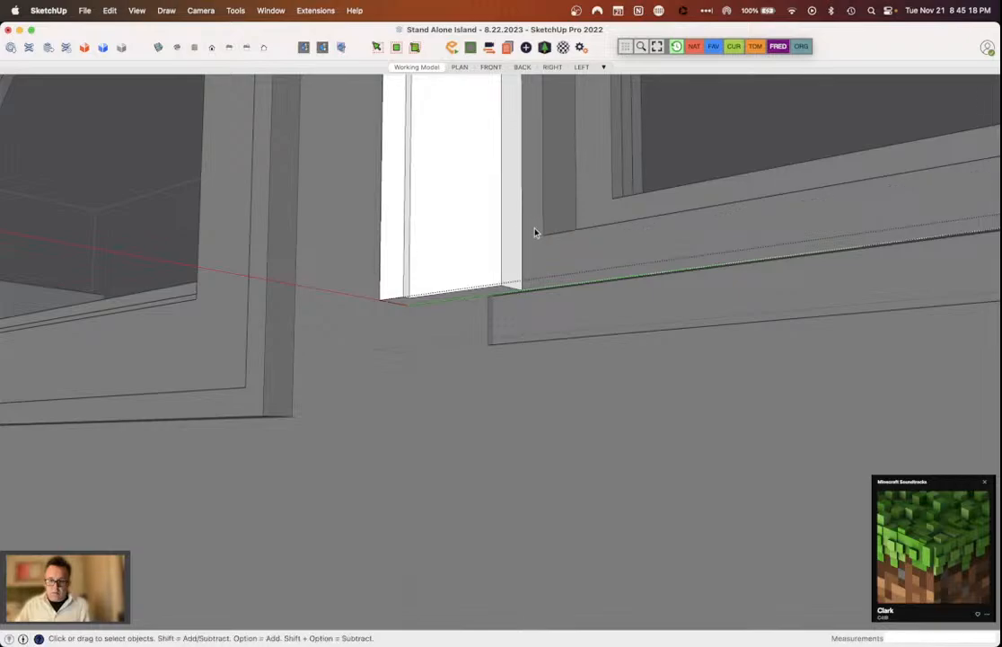
key("t")
left_click(565, 232)
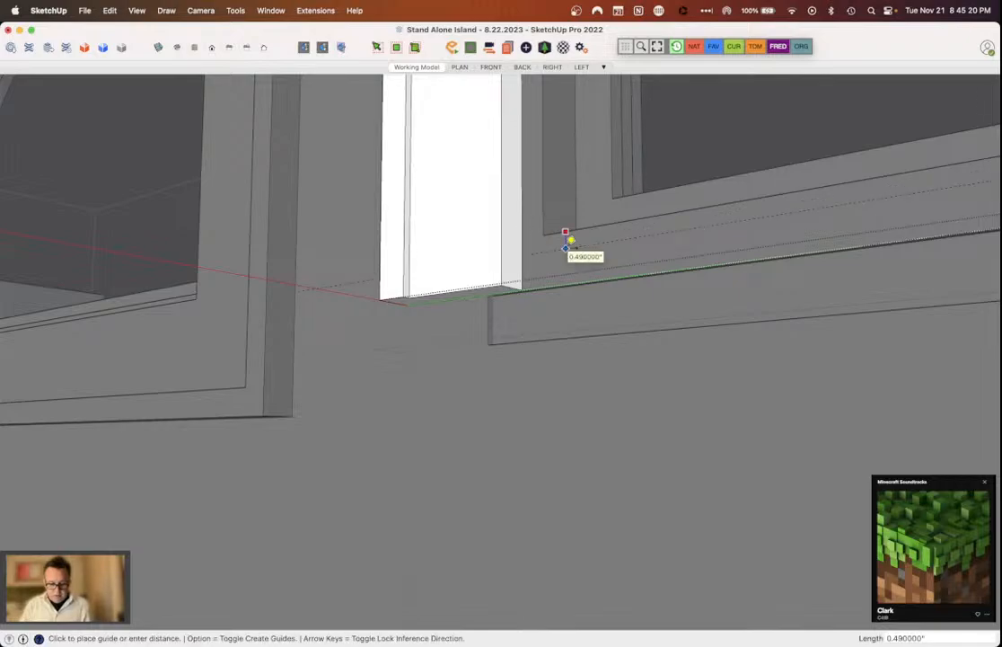
type("75")
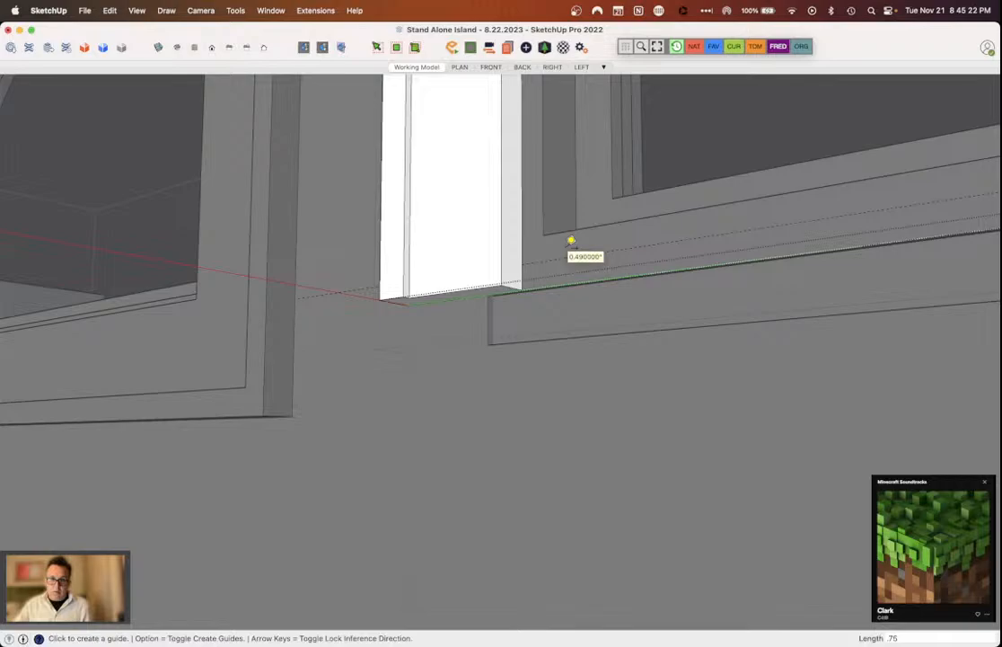
Step: Check the trim reveal on the neighbouring triangular window and place a guide 0.5 inch below the central opening's lower edge
middle_click_drag(571, 243, 646, 309)
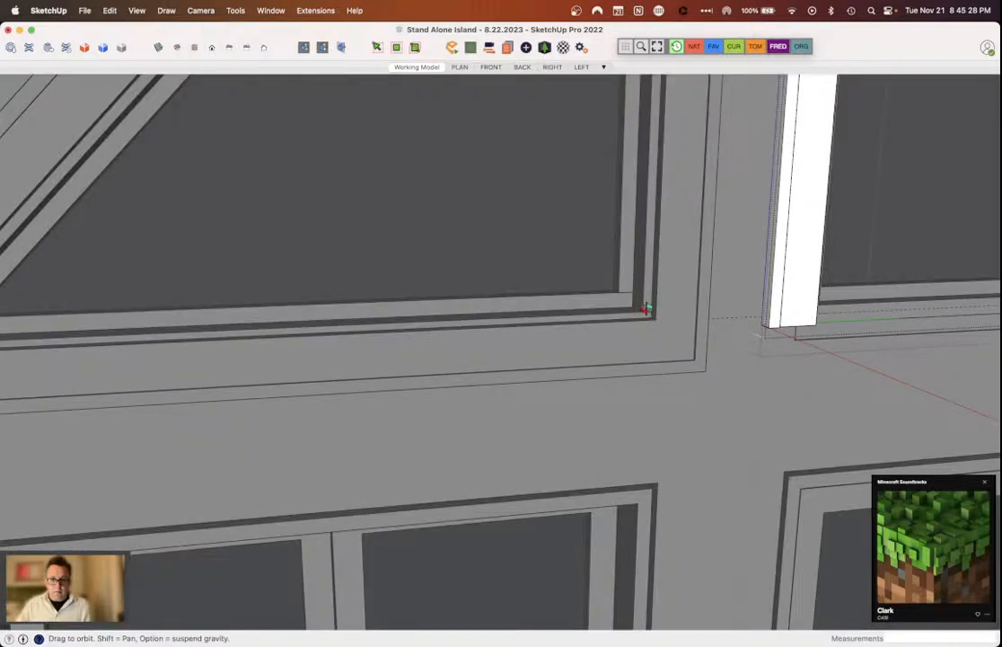
scroll(646, 309, "up", 3)
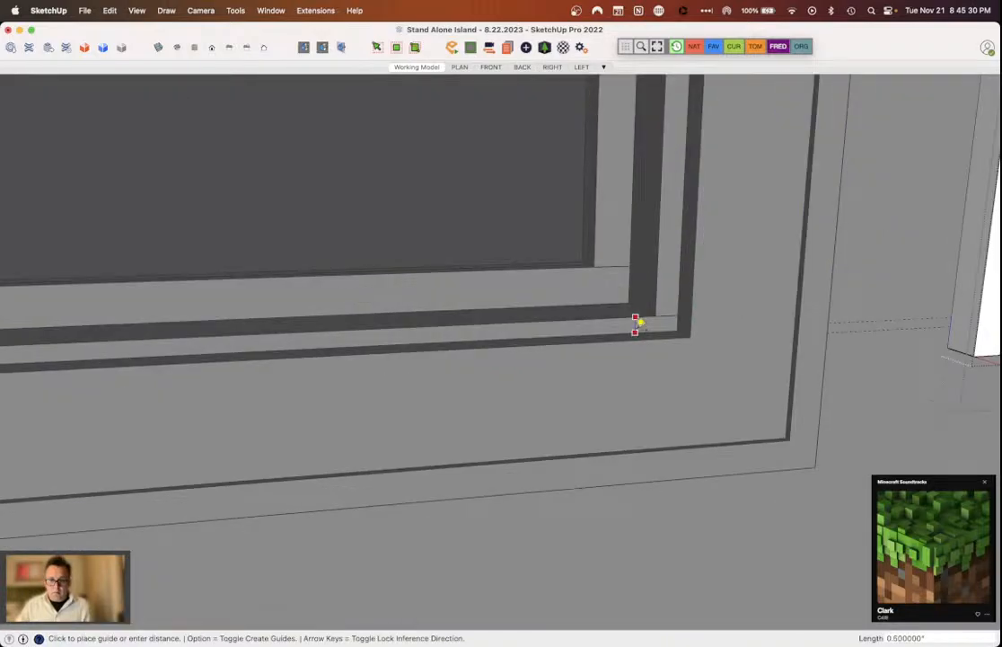
mouse_move(637, 325)
middle_mouse_down()
mouse_move(401, 309)
mouse_move(678, 264)
mouse_move(647, 319)
middle_mouse_up()
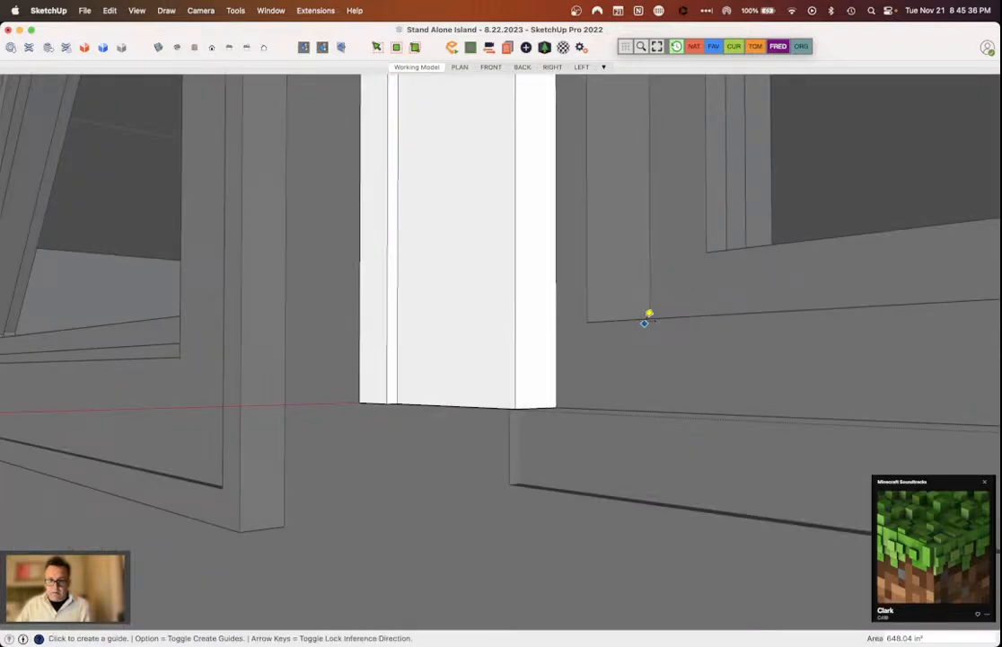
left_click(644, 320)
type(".5")
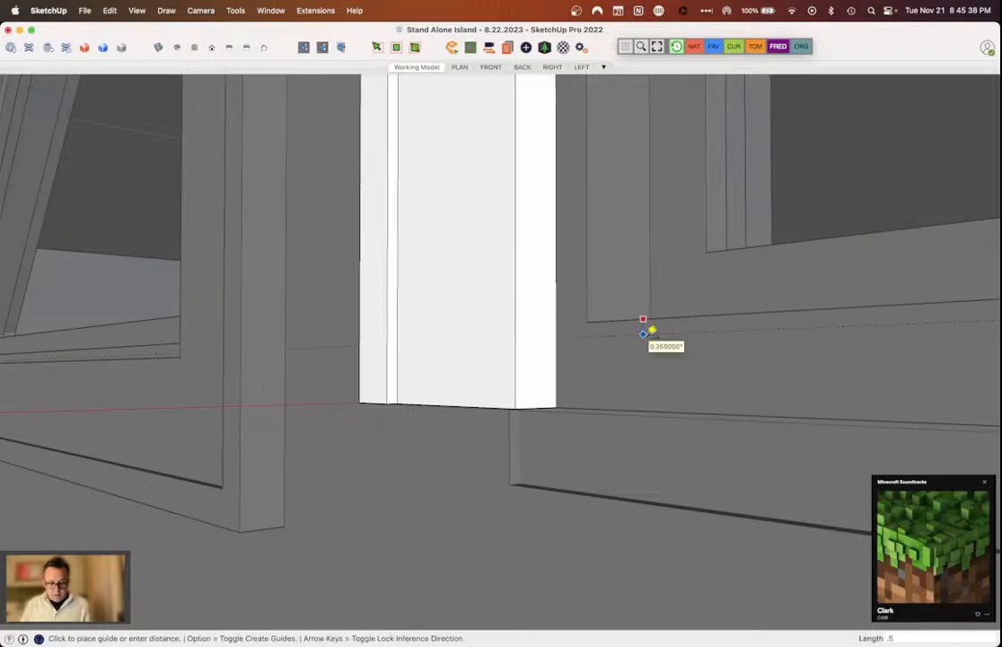
key("Return")
Step: Place a second horizontal guide 4.5 inches below the reveal guide under the central window
middle_click_drag(643, 333, 514, 314)
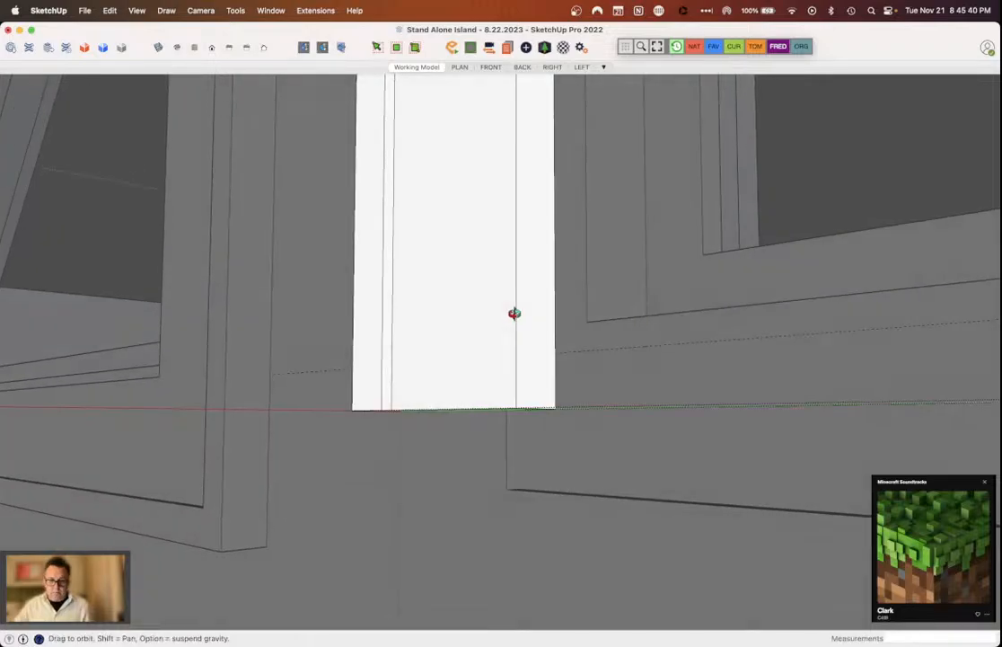
left_click(578, 350)
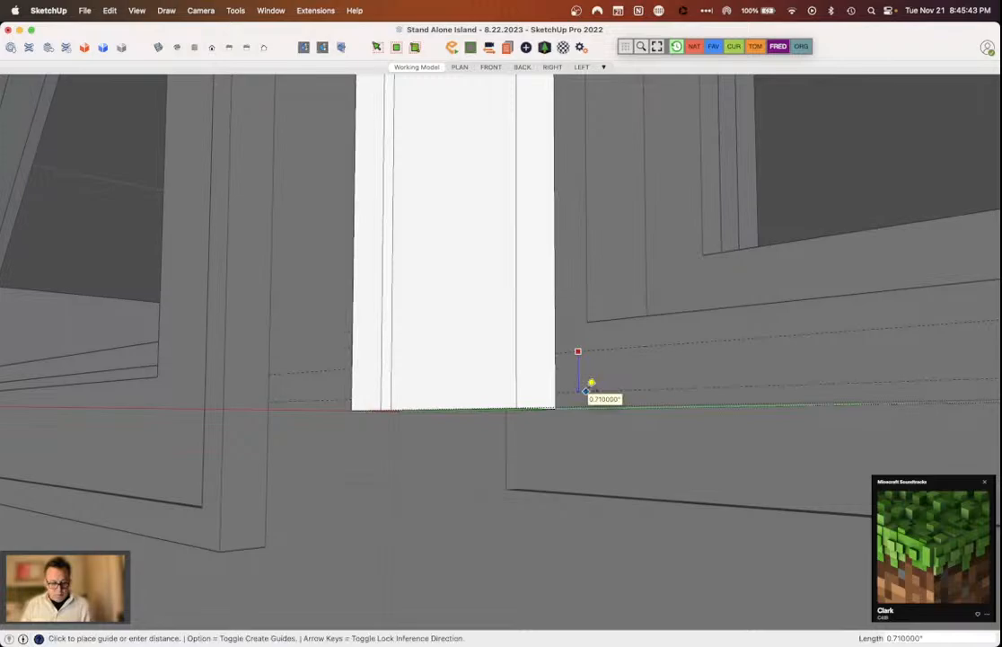
type("4.5")
key("Return")
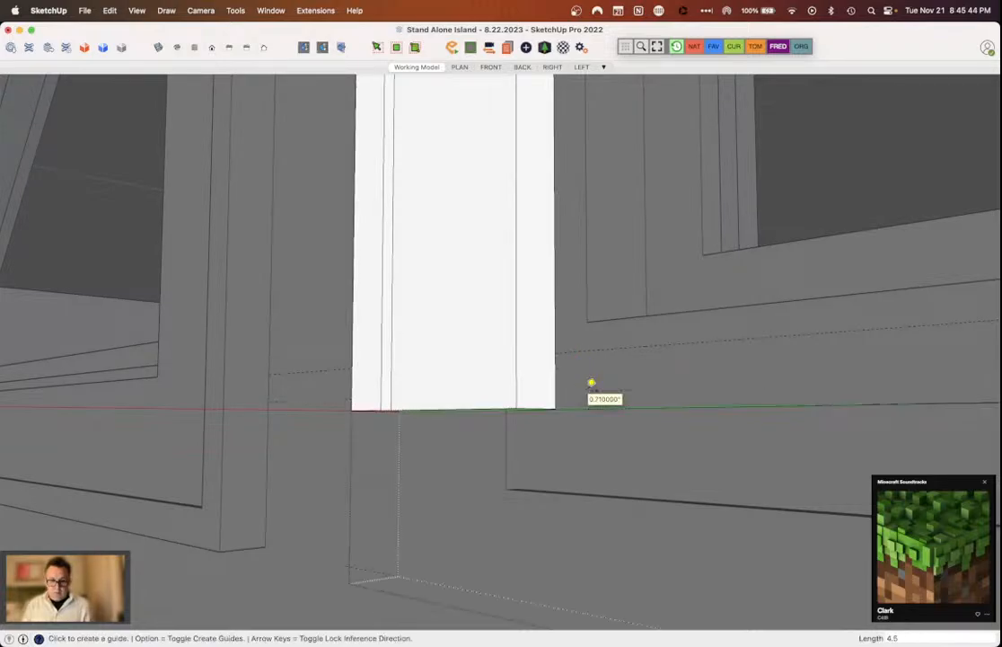
middle_click_drag(591, 384, 530, 386)
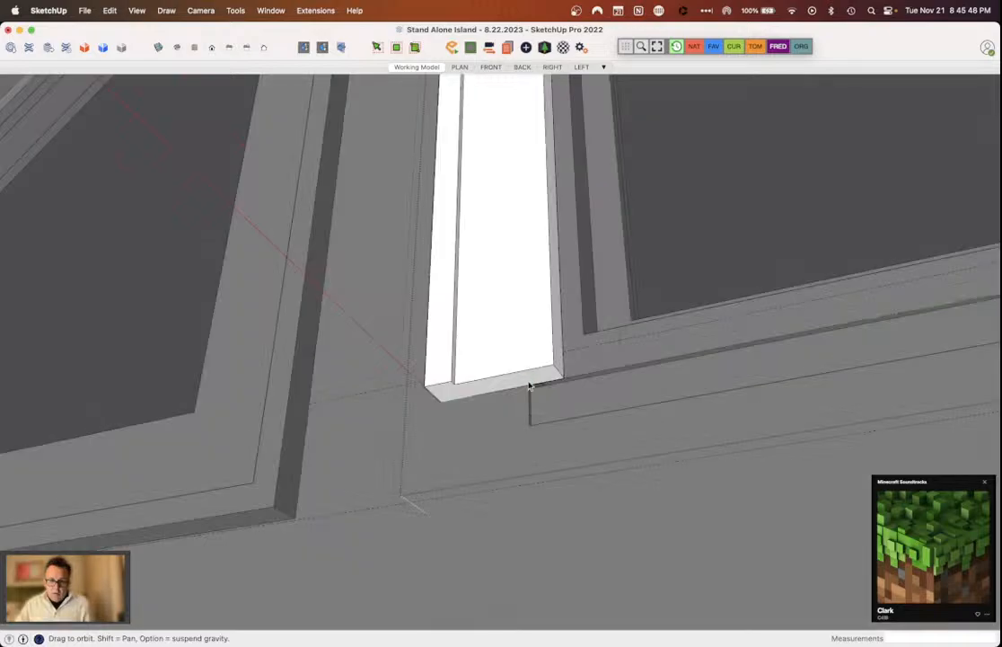
Step: Push/pull the underside of the central window's interior side trim leg down 3.5 inches to the lower guide
key("p")
left_click(530, 387)
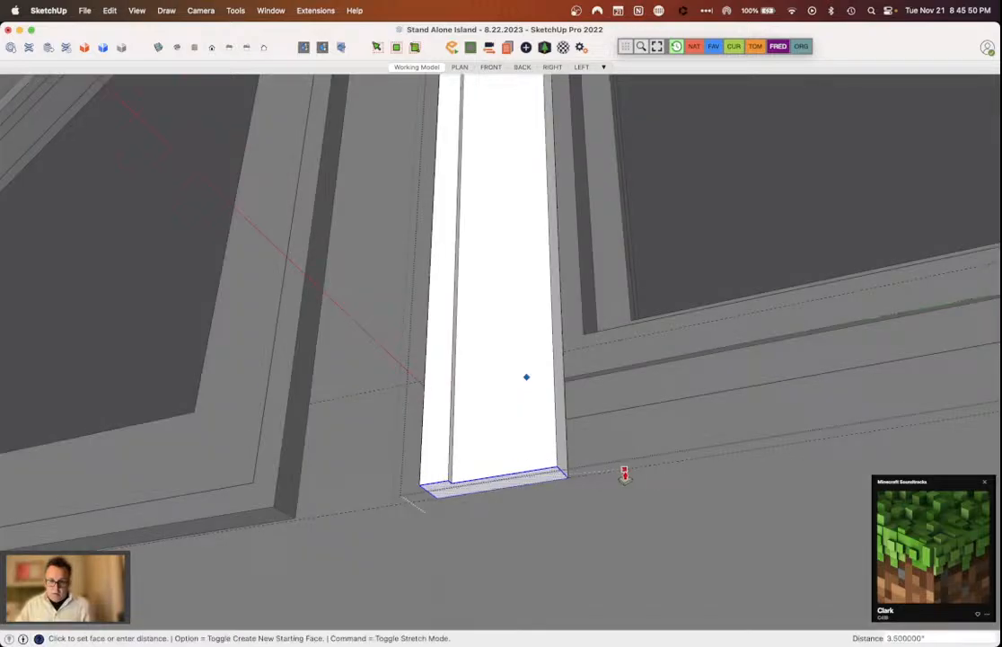
left_click(624, 475)
Step: Place a guide matching the inner line of the neighbouring window's outer band, and push/pull the raised band across the leg's foot up to it
key("t")
middle_click_drag(624, 474, 523, 458)
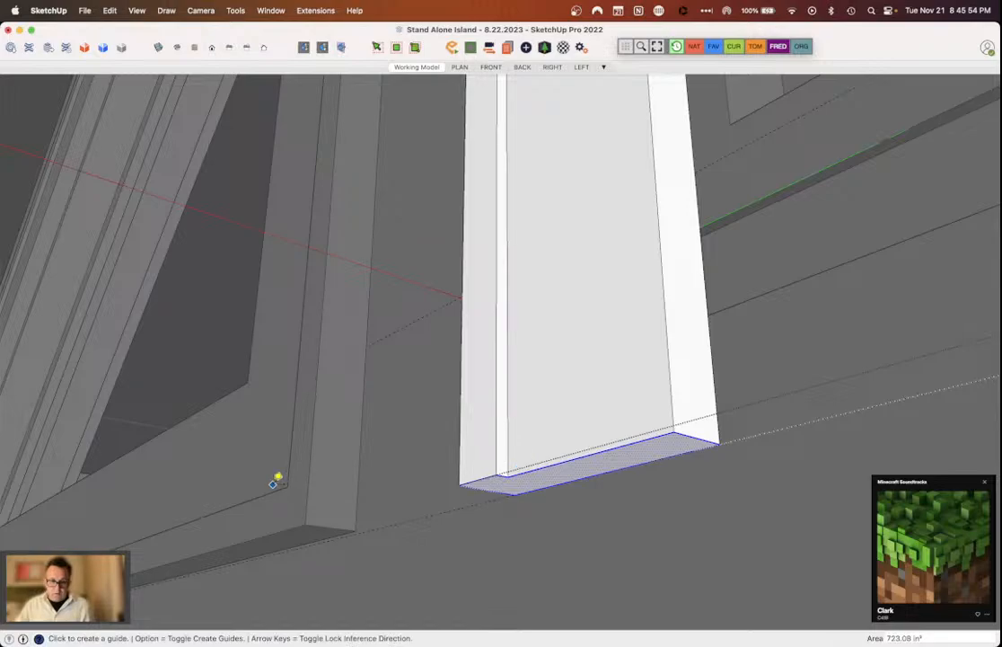
key("l")
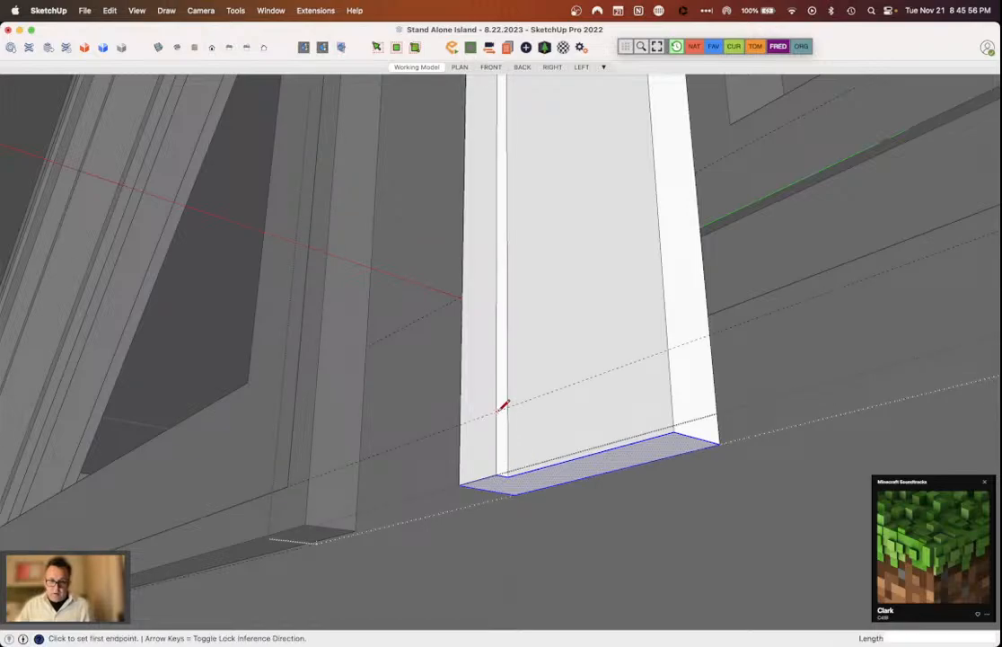
key("p")
left_click(507, 414)
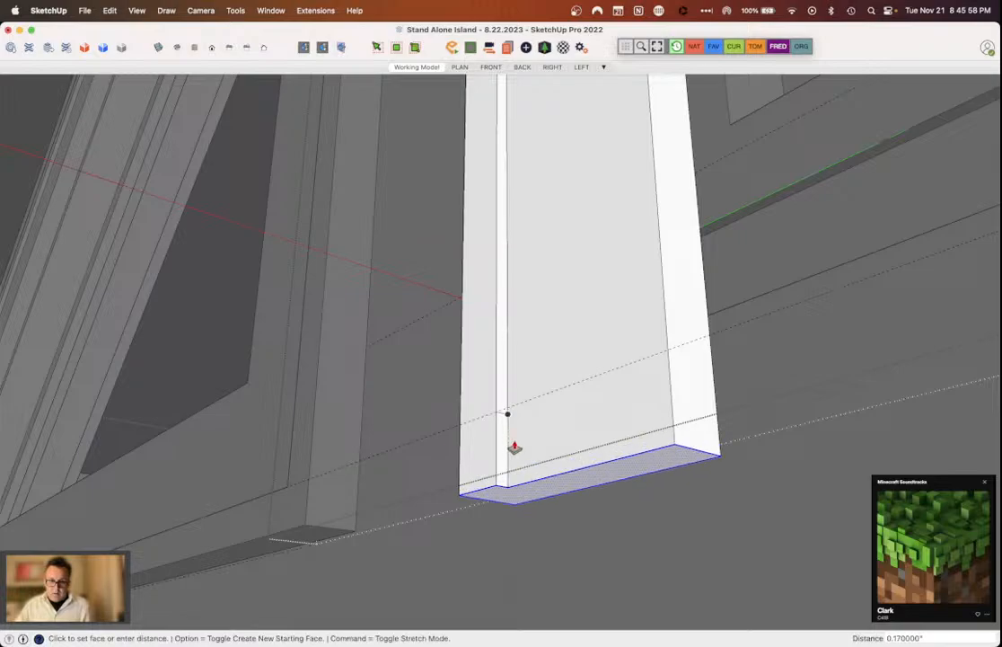
key("Escape")
left_click(505, 447)
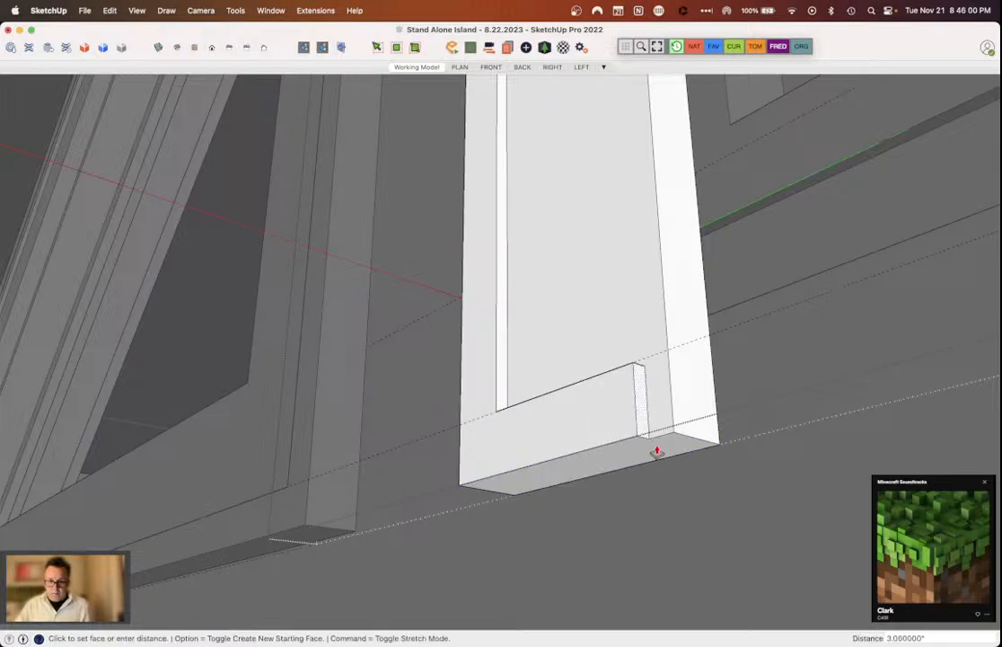
left_click(657, 452)
key("e")
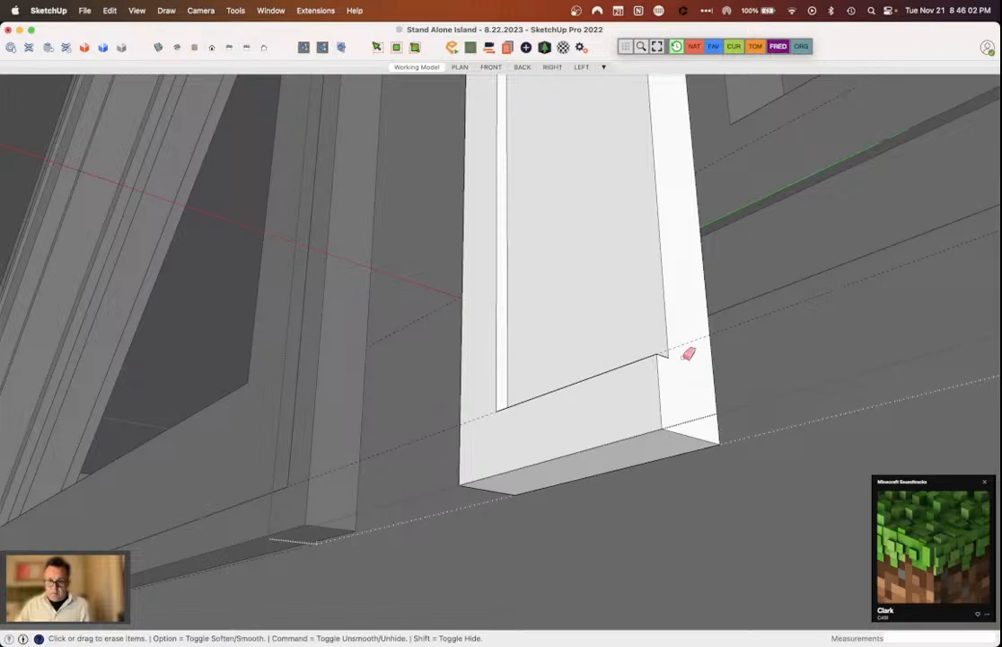
Step: Outline the bottom trim's profile on the leg's inner side and push/pull it beneath the central window to the opposite leg
middle_click_drag(688, 354, 493, 320)
key("l")
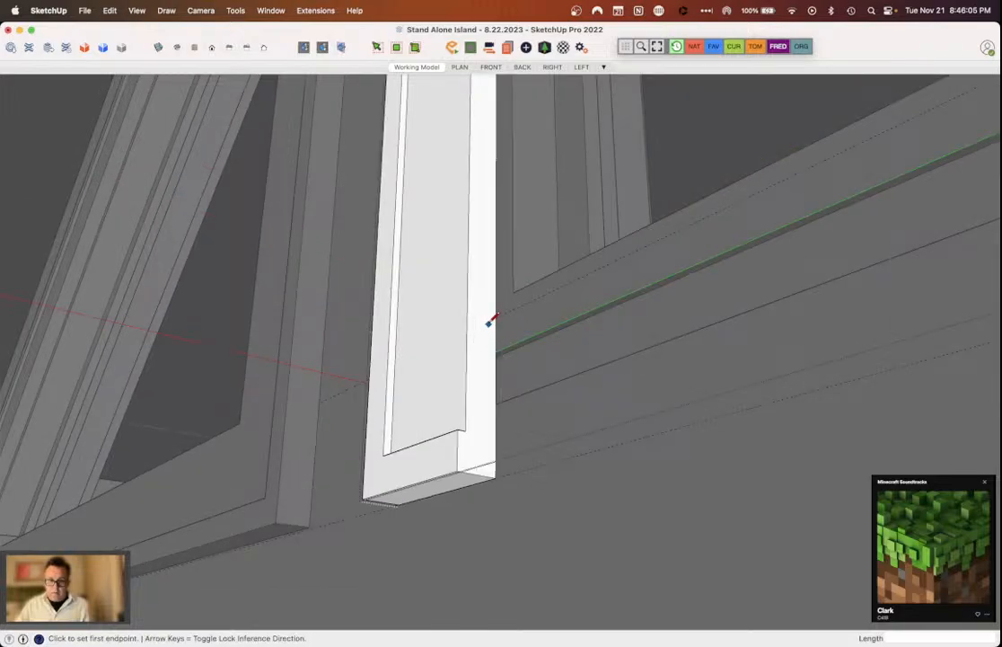
left_click(493, 319)
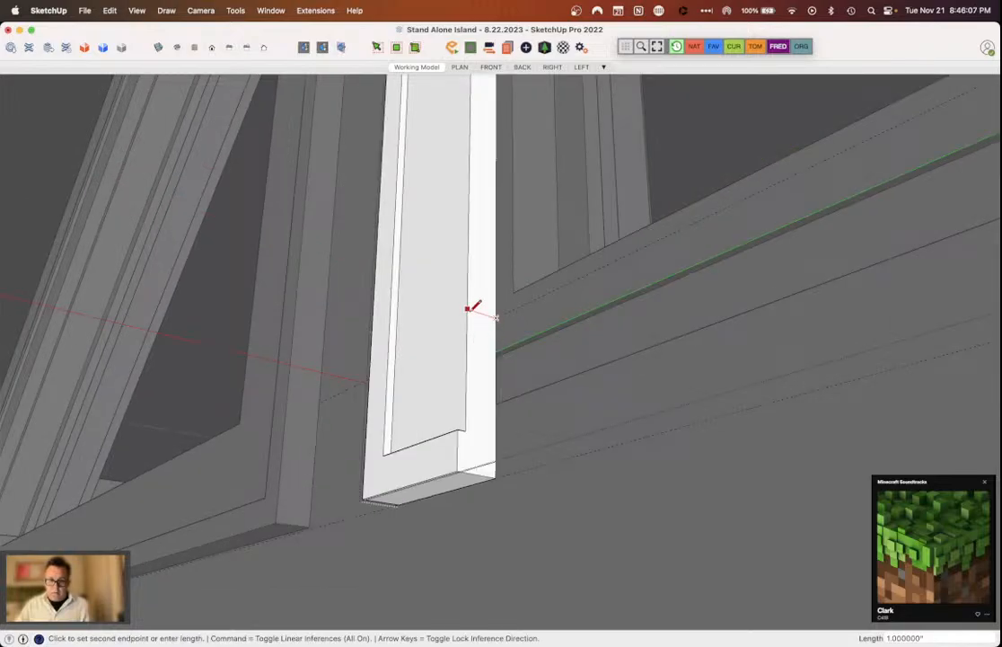
scroll(387, 414, "down", 5)
key("p")
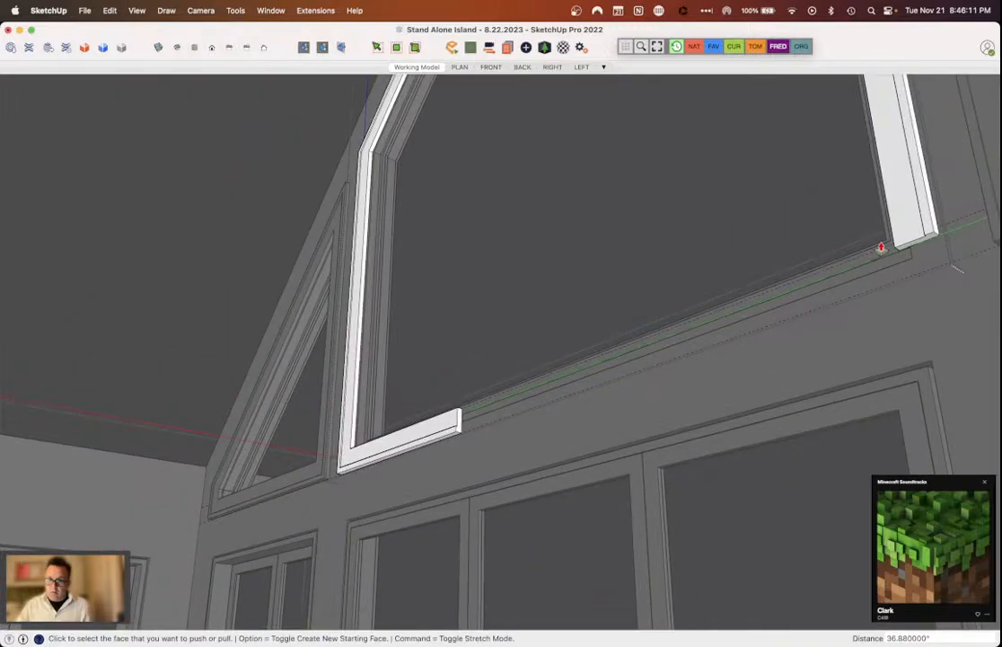
left_click(458, 427)
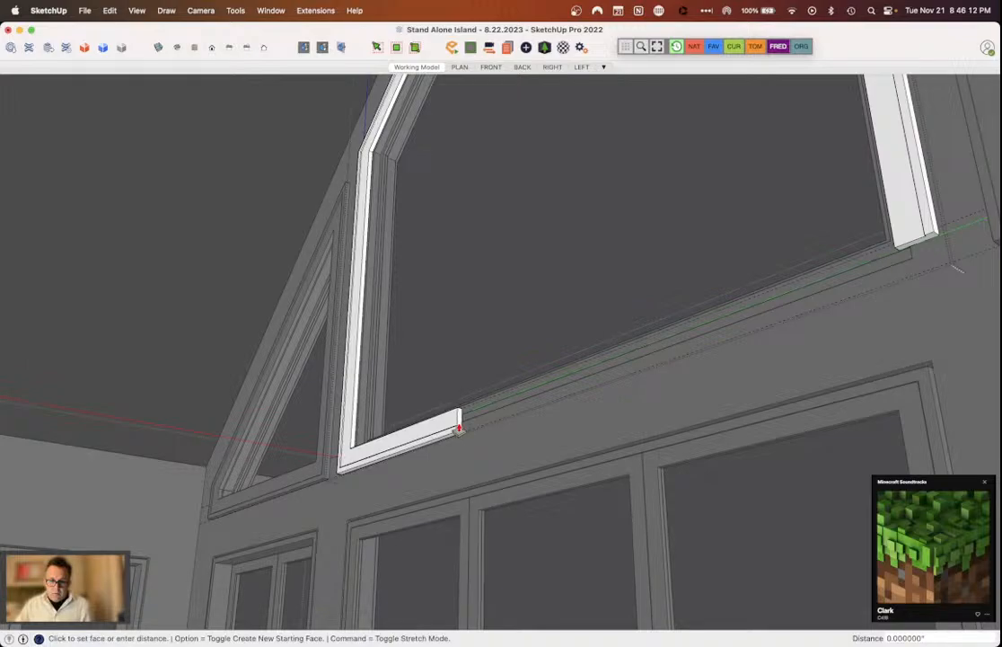
left_click(932, 232)
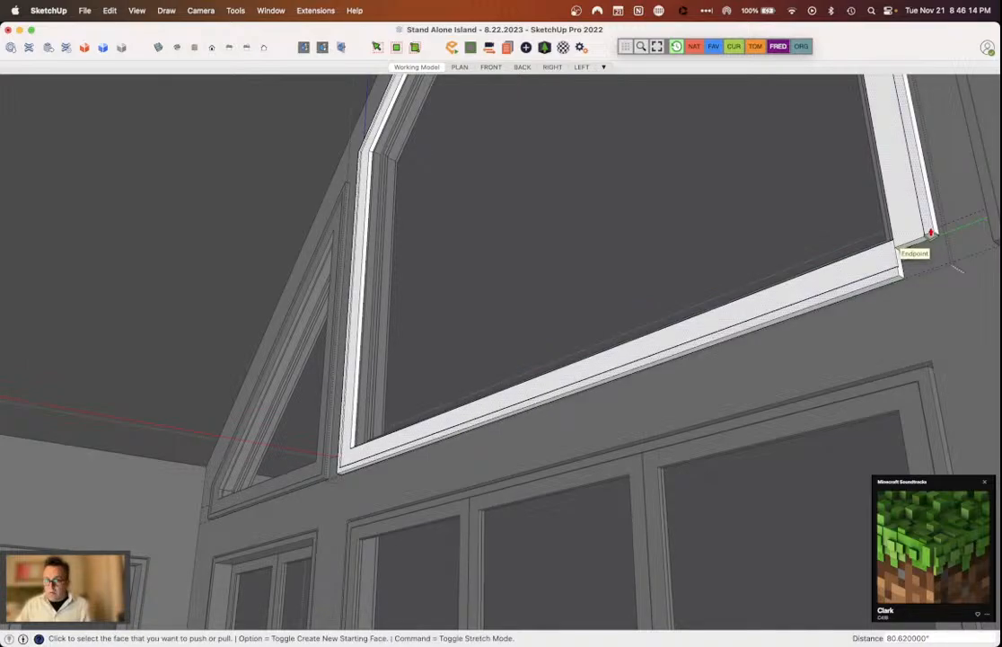
Step: Extend the opposite leg down to the bottom trim, push/pull the raised band 3.5 inches around the corner, and erase the seam lines
middle_click_drag(932, 233, 649, 265)
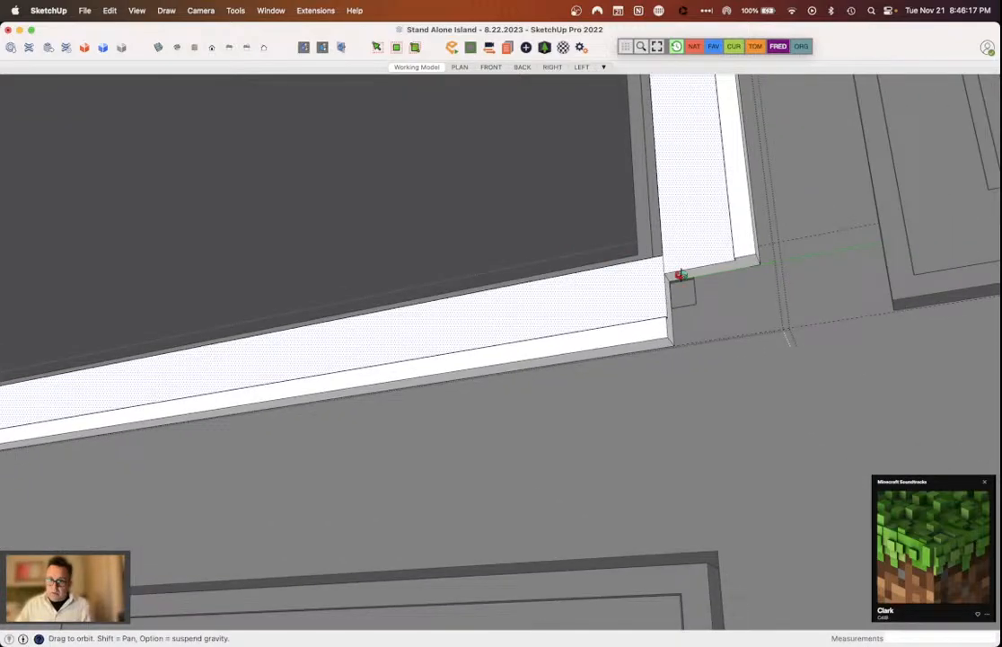
scroll(717, 279, "up", 5)
left_click(692, 268)
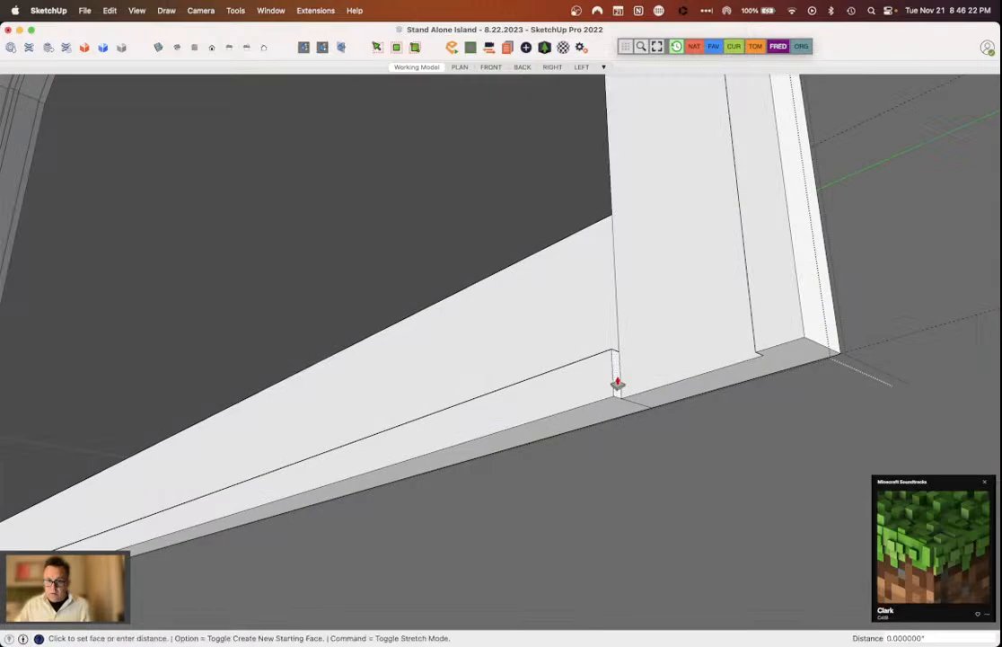
left_click(763, 360)
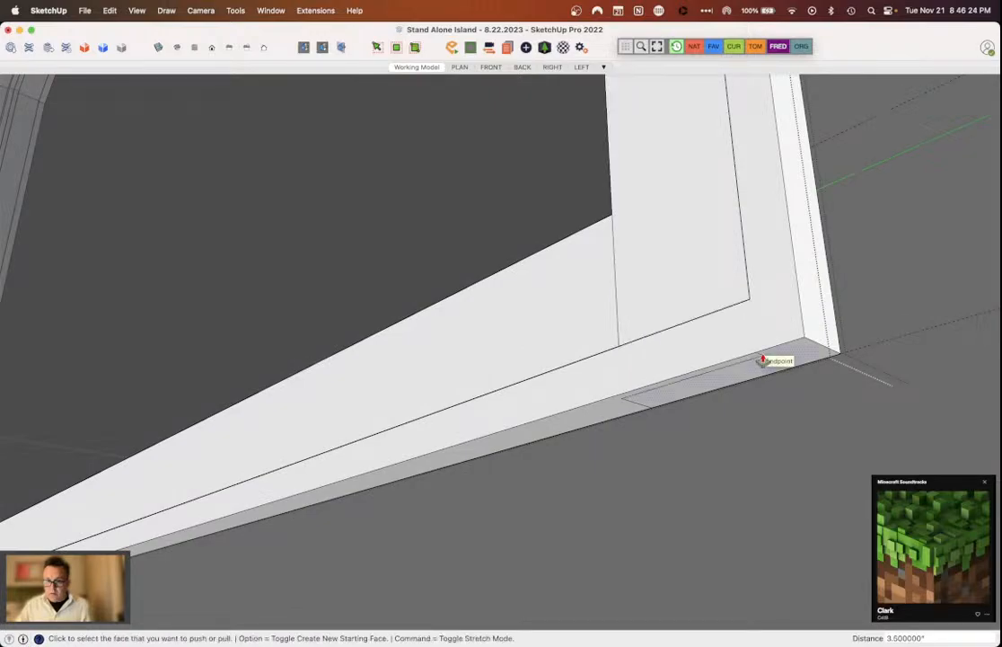
key("e")
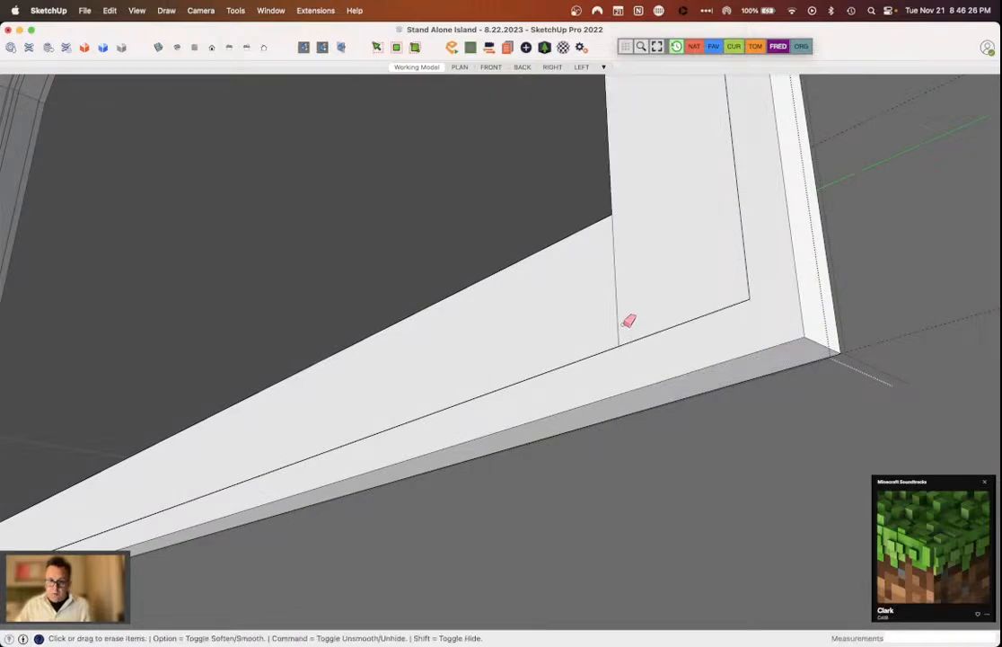
middle_click_drag(629, 322, 631, 360)
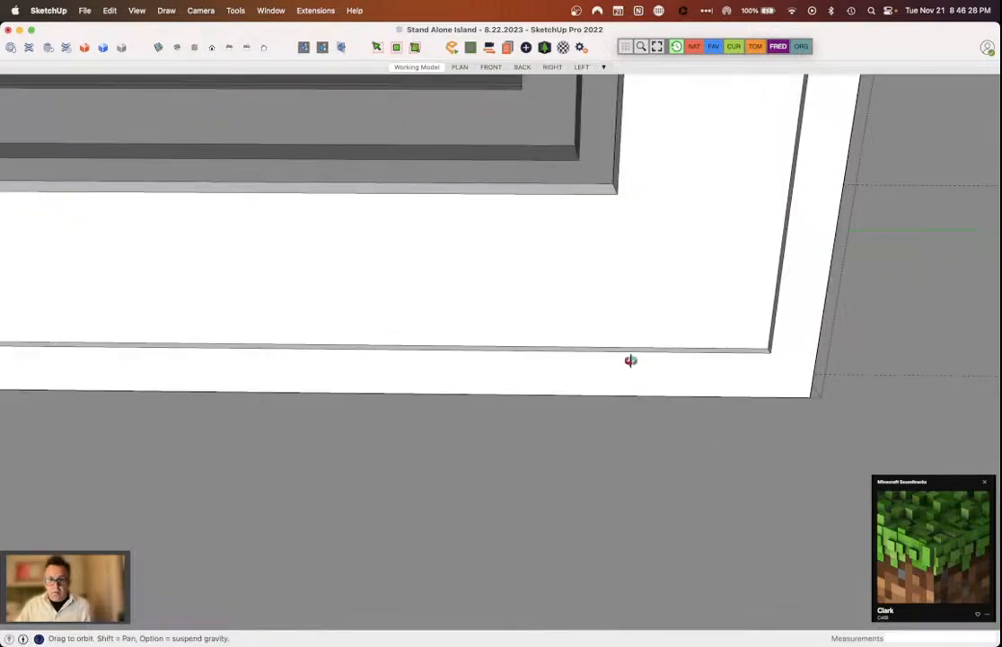
middle_click_drag(630, 360, 633, 378)
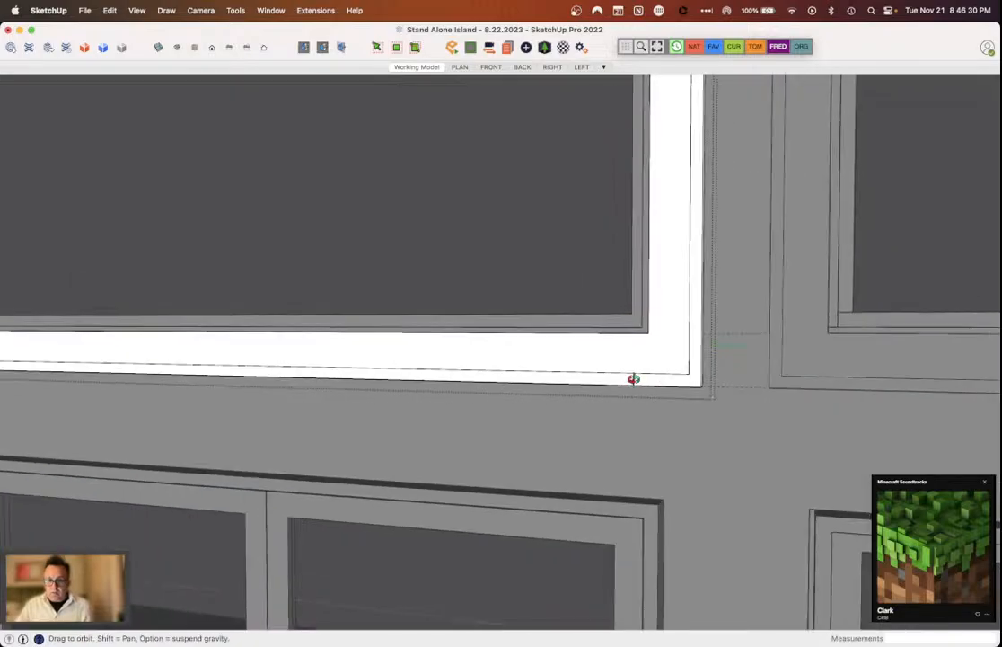
middle_click_drag(633, 379, 734, 454)
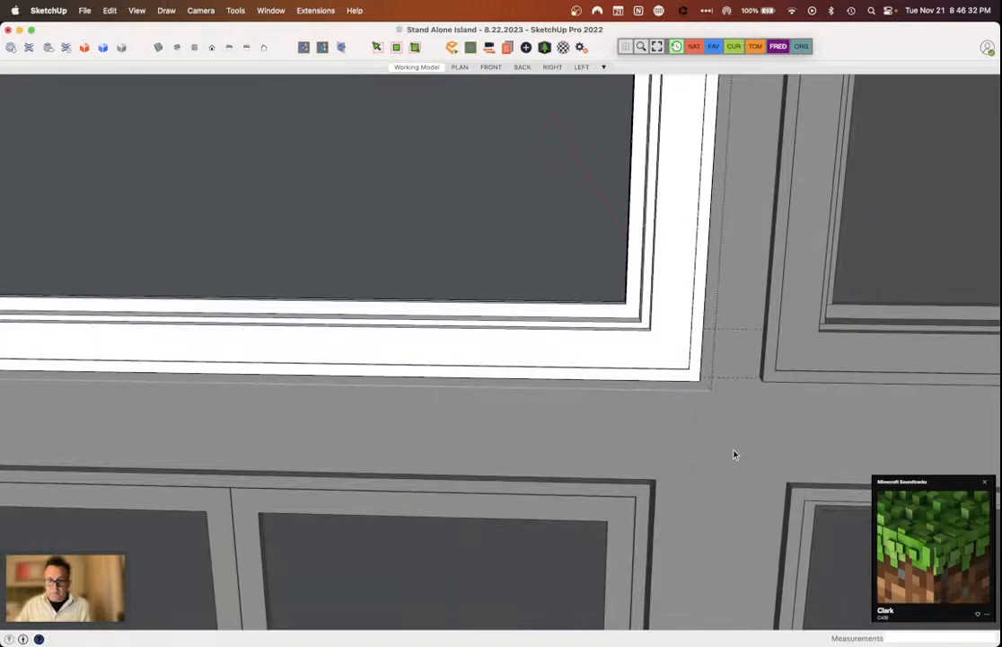
Step: Check the finished corner against the neighbouring triangular window's trim and erase the horizontal guides between the two windows
middle_click_drag(734, 455, 640, 399)
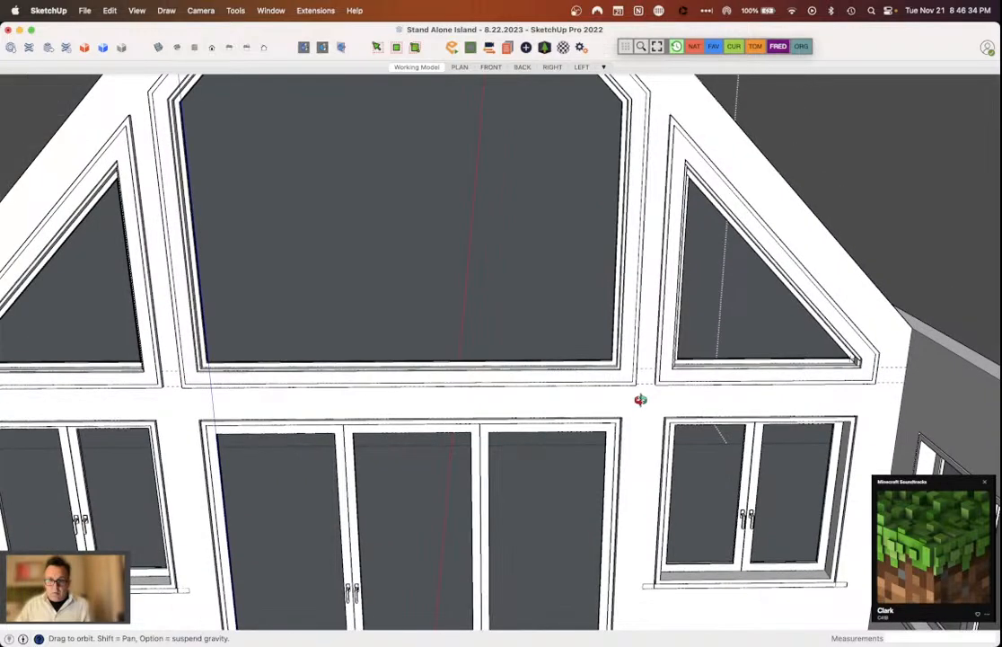
scroll(640, 400, "up", 3)
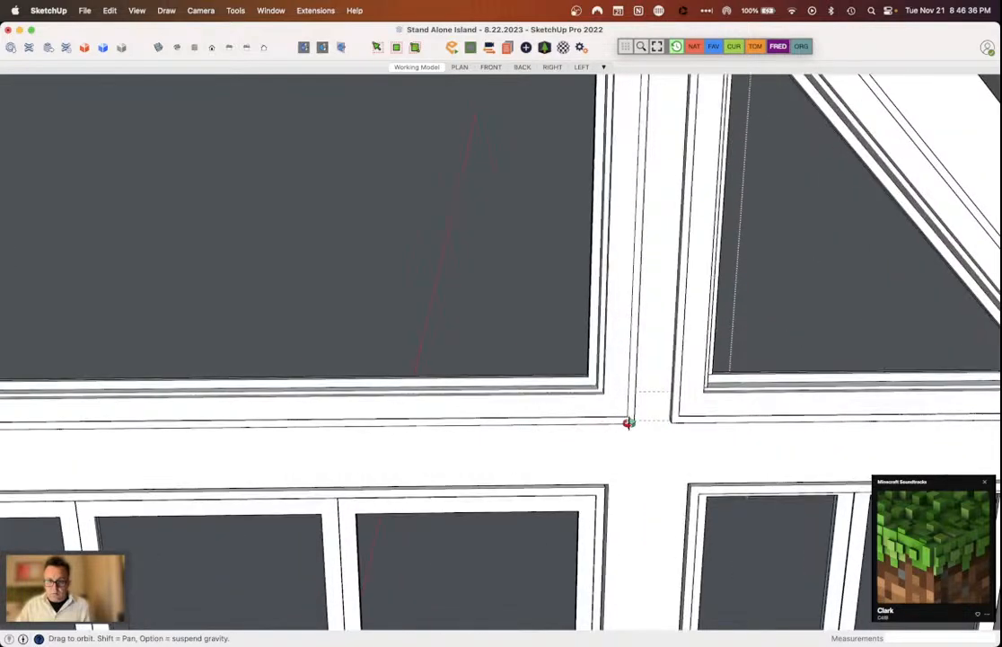
middle_click_drag(628, 422, 645, 399)
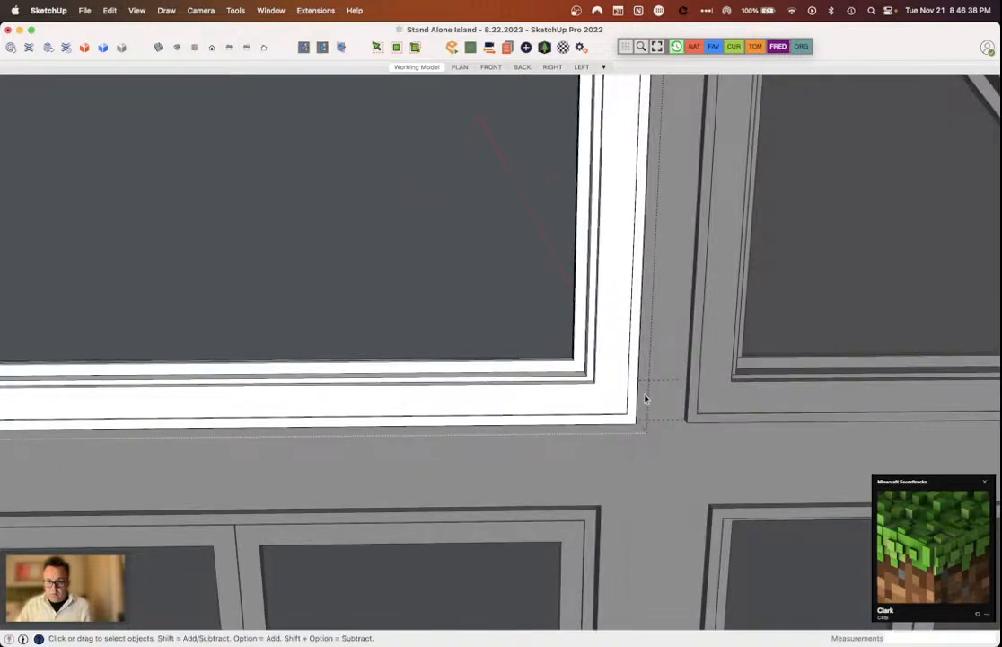
key("e")
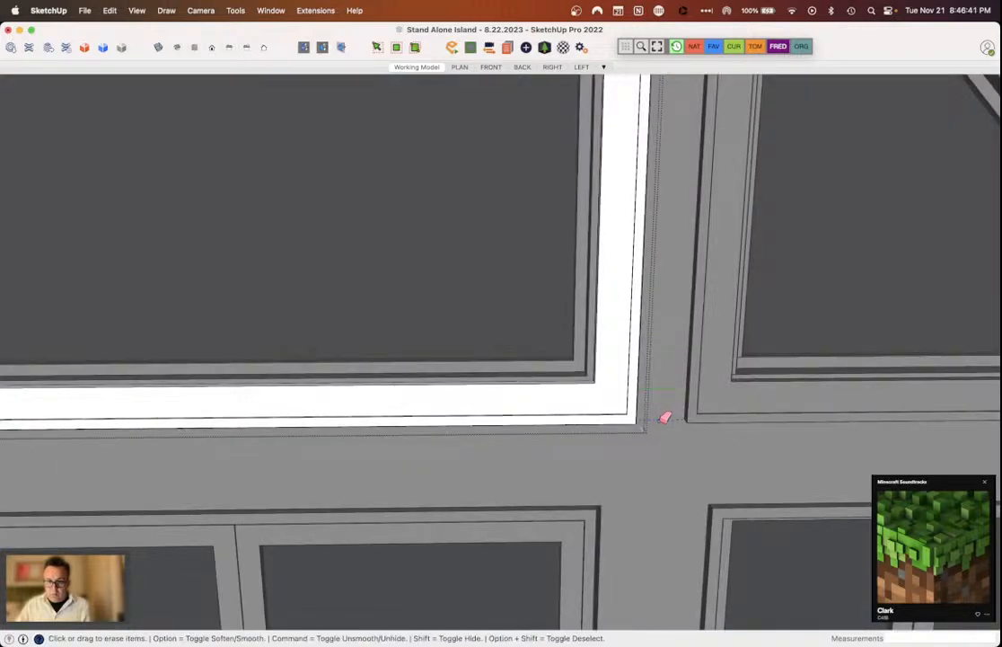
middle_click_drag(665, 417, 777, 426)
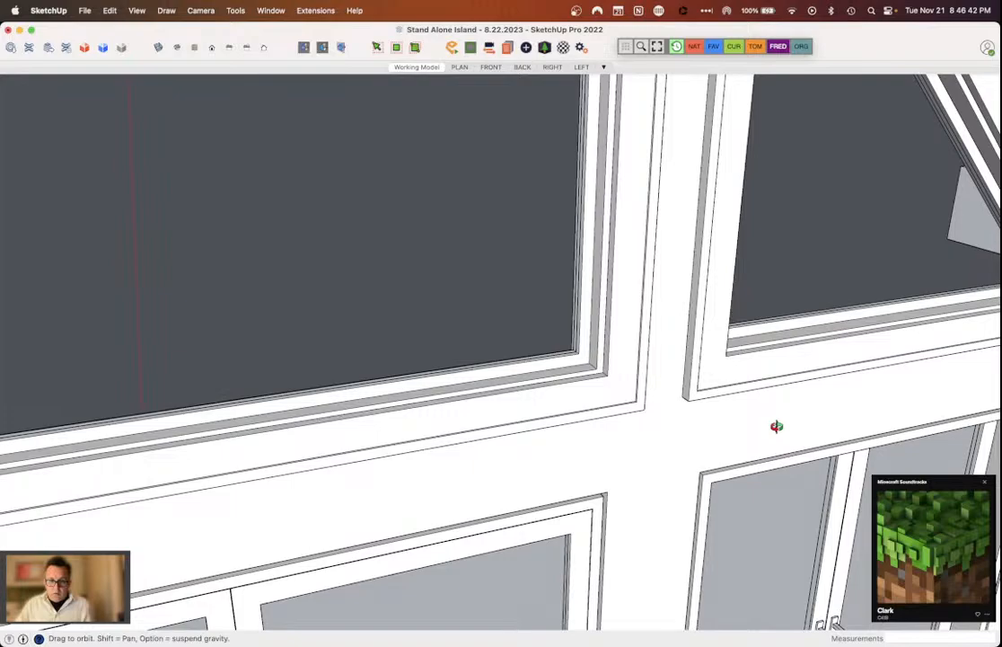
Step: Review the trim on all three gable windows and compare both gable ends from inside and outside the house
scroll(777, 426, "down", 10)
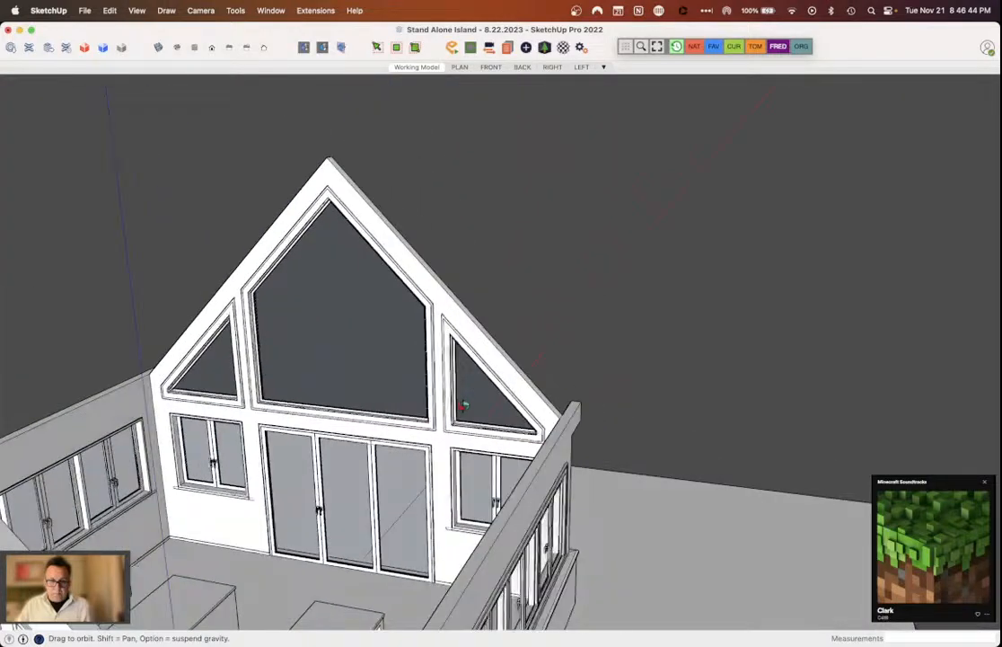
scroll(463, 406, "up", 5)
middle_click_drag(464, 406, 582, 423)
scroll(359, 432, "down", 8)
scroll(582, 423, "down", 5)
middle_click_drag(864, 379, 995, 431)
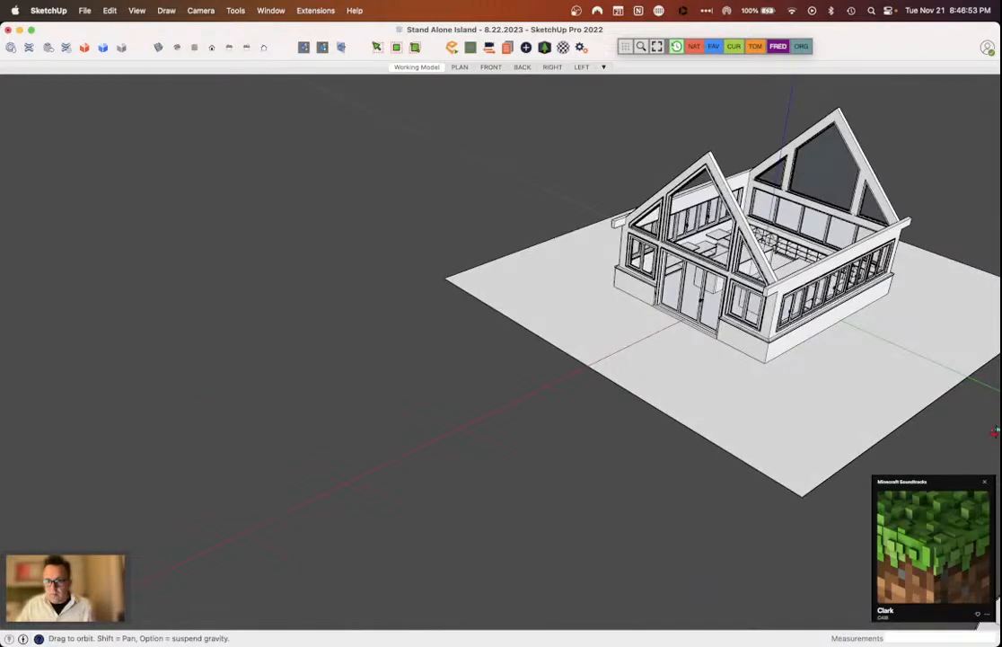
scroll(647, 217, "up", 8)
middle_click_drag(647, 217, 392, 300)
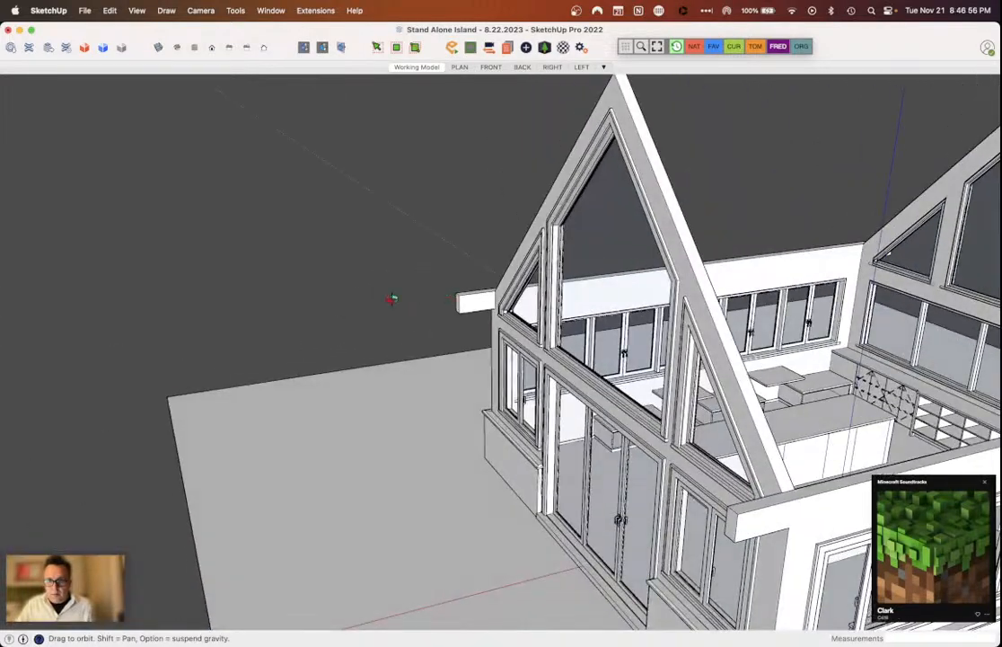
scroll(549, 313, "down", 3)
middle_click_drag(550, 312, 205, 353)
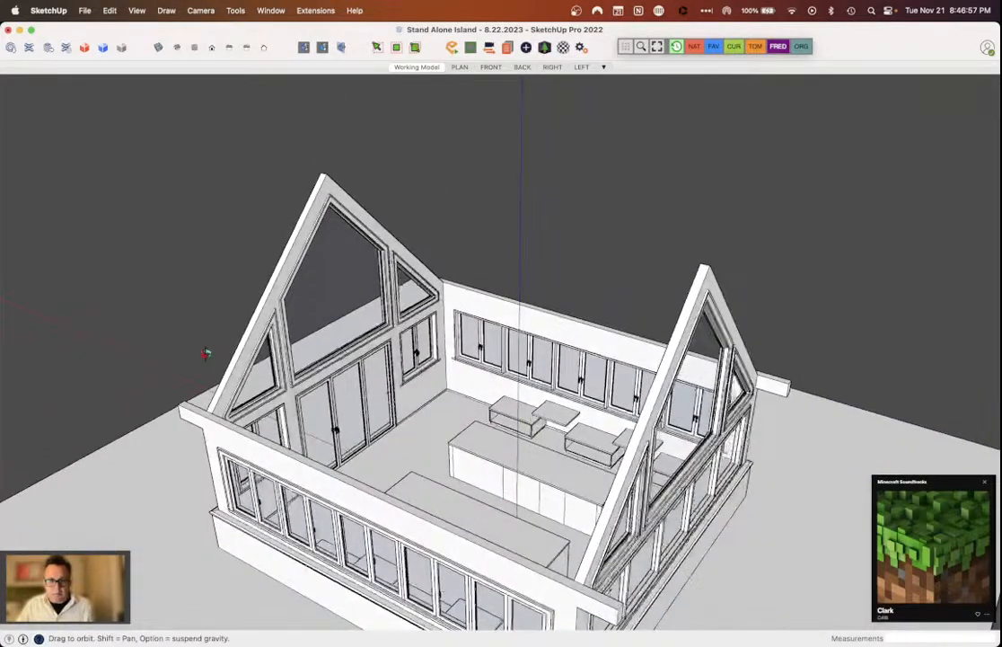
scroll(206, 353, "up", 5)
Step: Open the triangular gable window nearest the low window wall, examine the interior trim at its sharp upper corner, and close it again
left_click(252, 335)
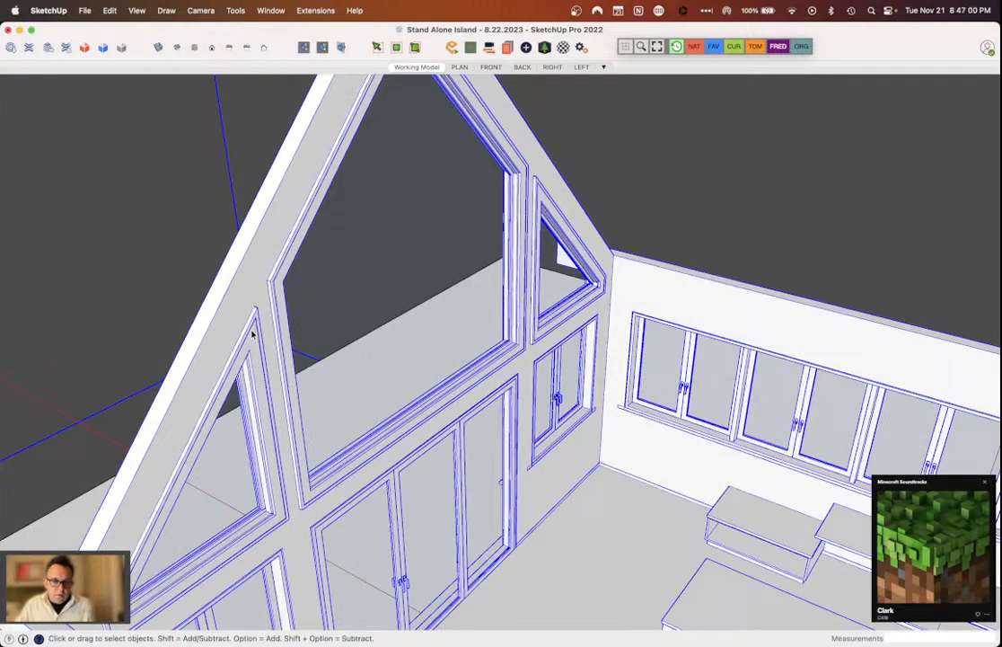
left_click(252, 335)
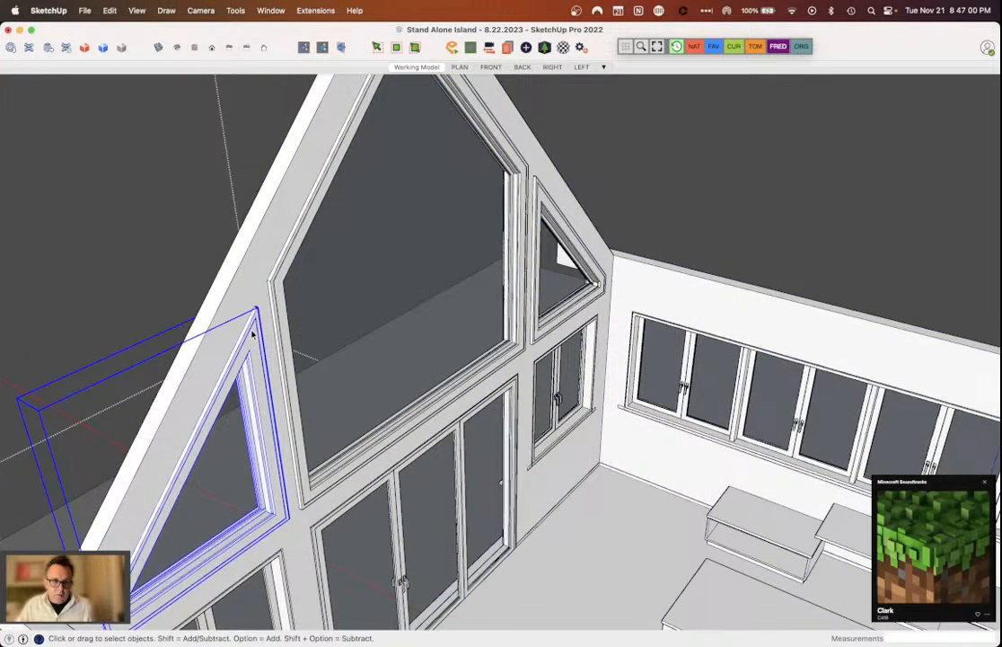
double_click(253, 335)
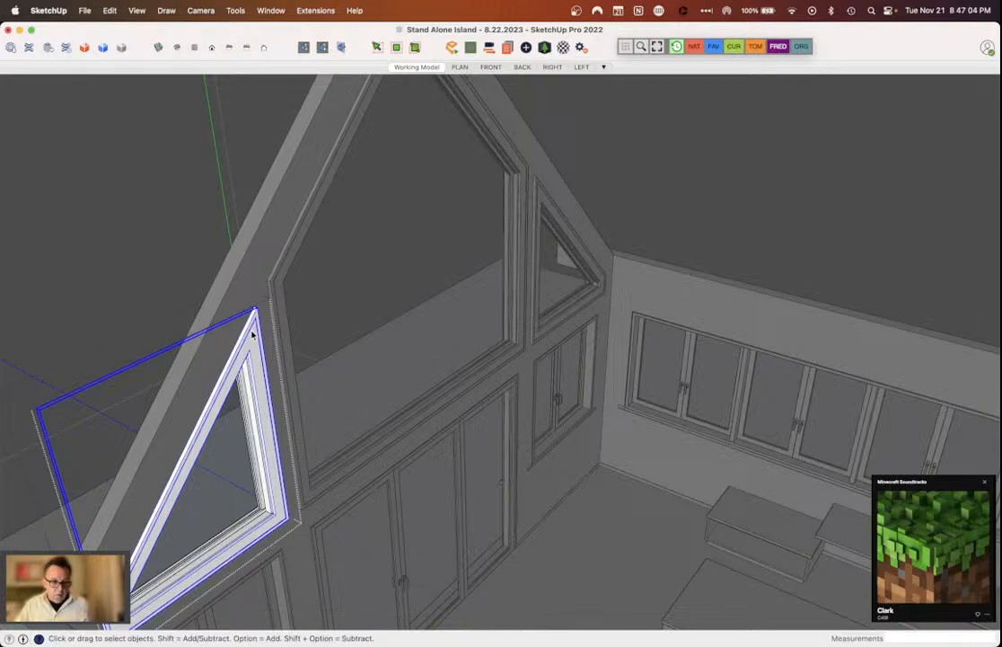
scroll(253, 335, "up", 3)
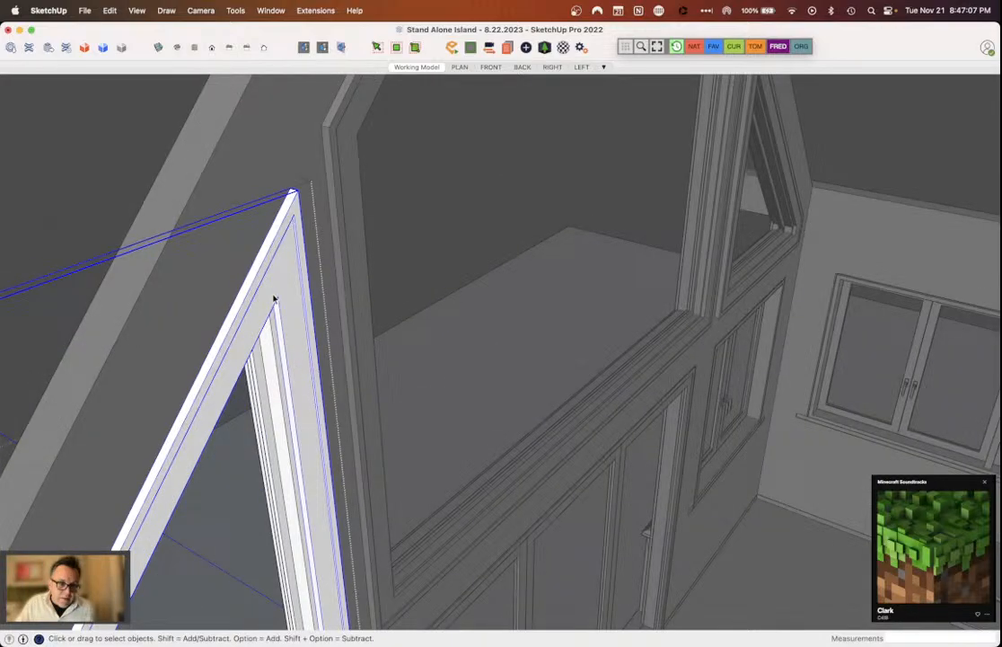
scroll(274, 299, "down", 3)
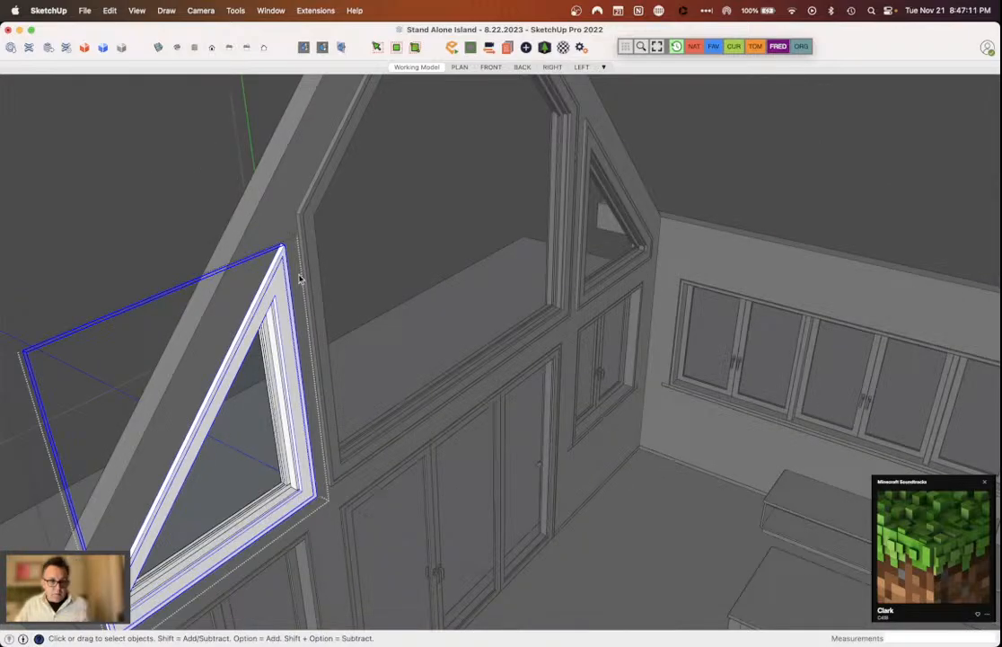
key("Escape")
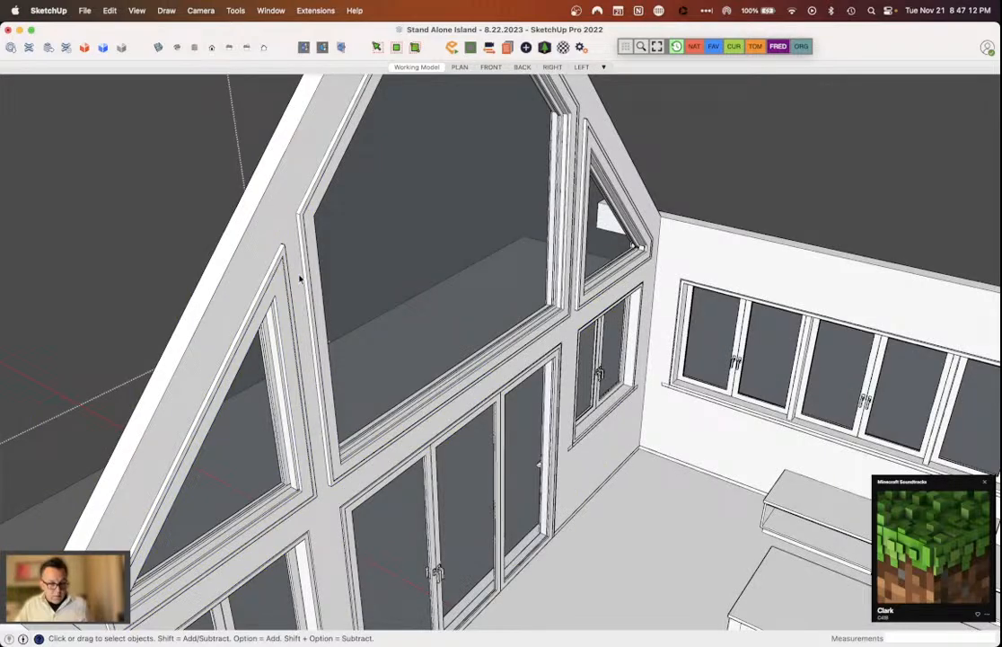
scroll(300, 278, "down", 5)
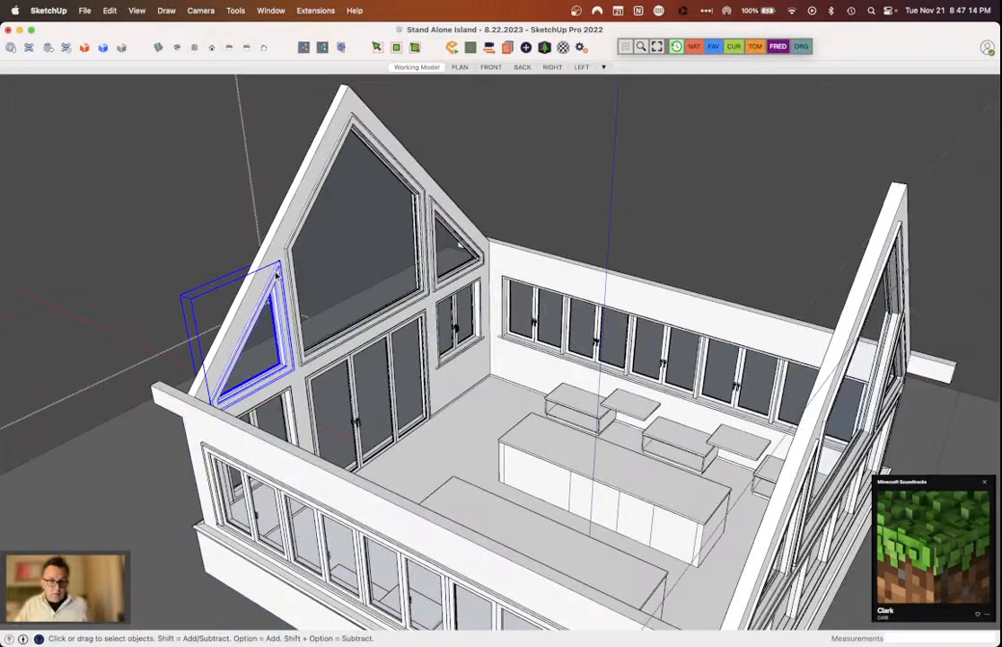
scroll(279, 274, "up", 3)
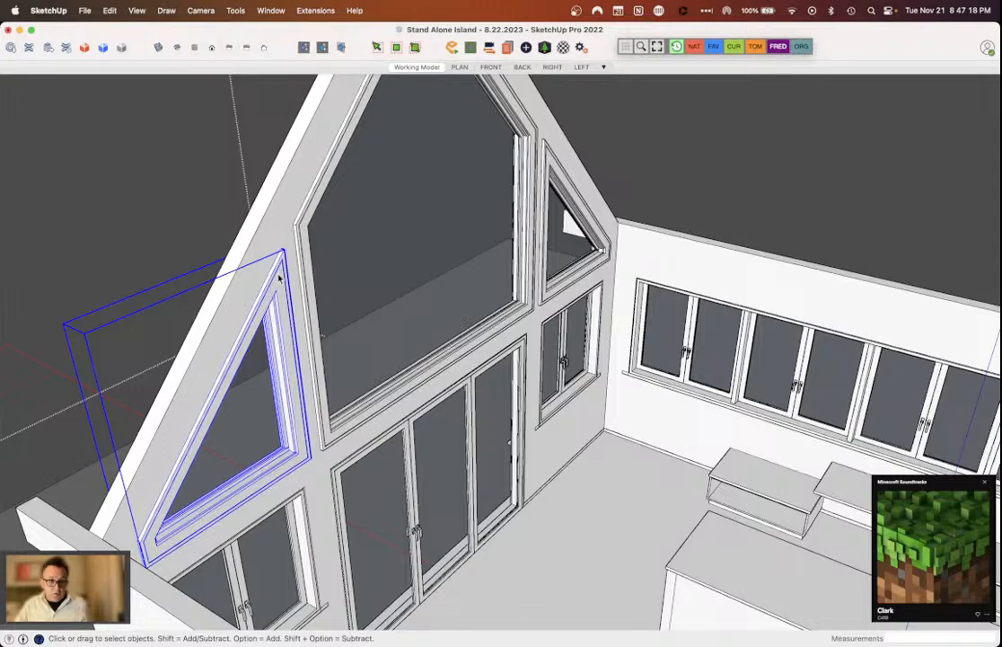
Step: Copy the interior trims of the central peaked window and the small triangular window beside it out of their window groups, in place
double_click(304, 228)
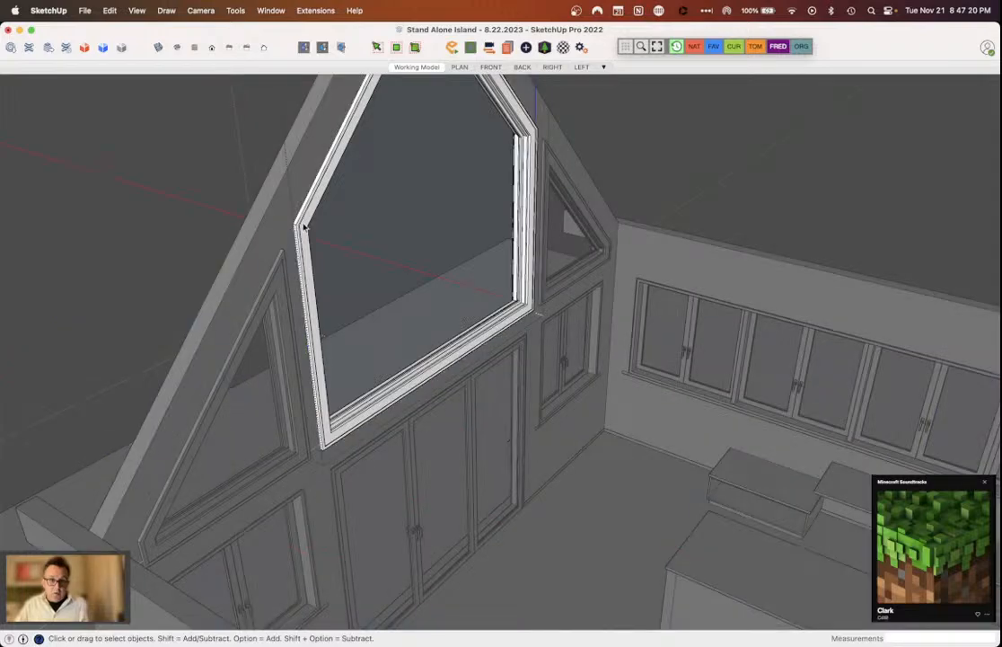
left_click(304, 227)
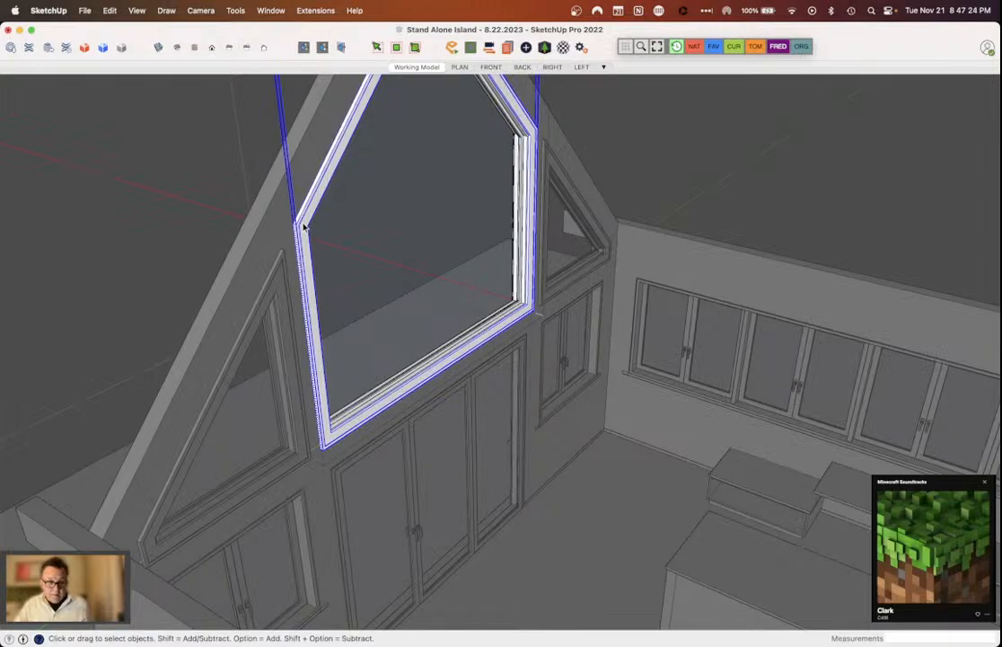
key("Escape")
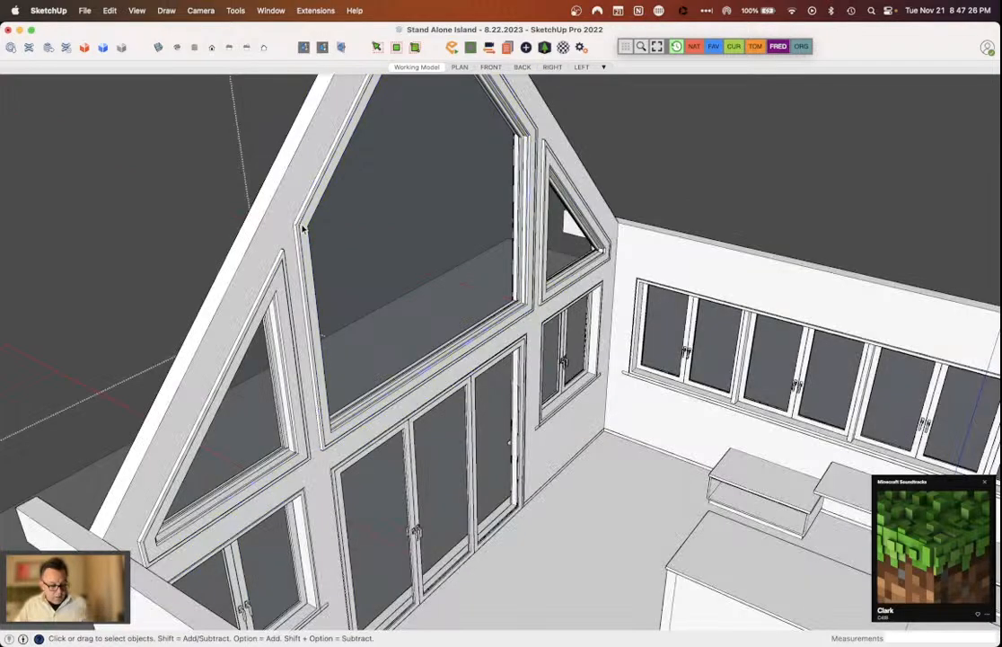
left_click(304, 227)
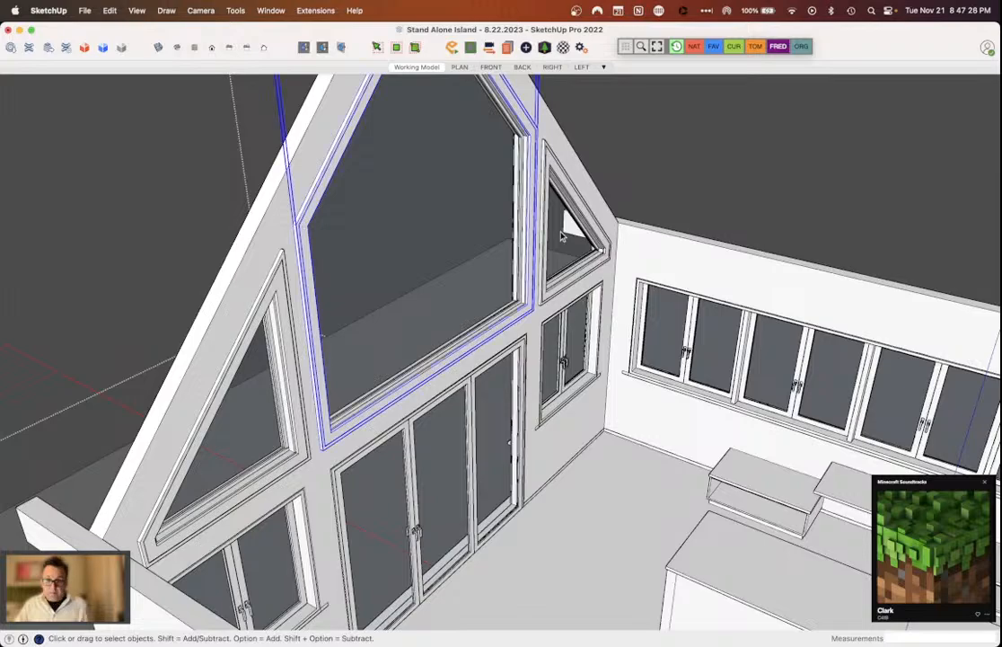
double_click(565, 183)
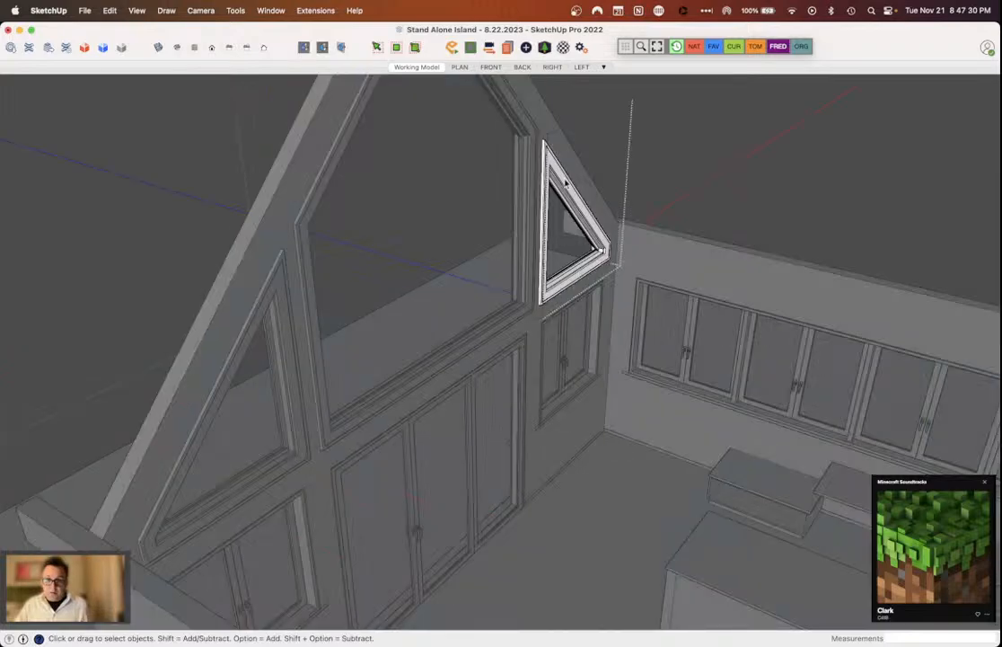
left_click(566, 182)
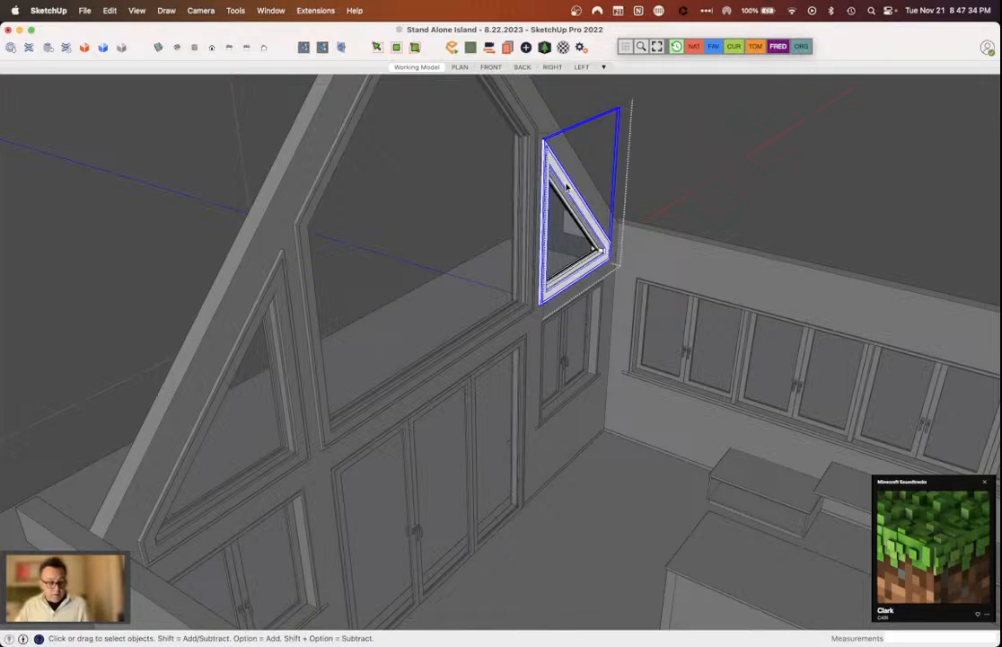
key("Escape")
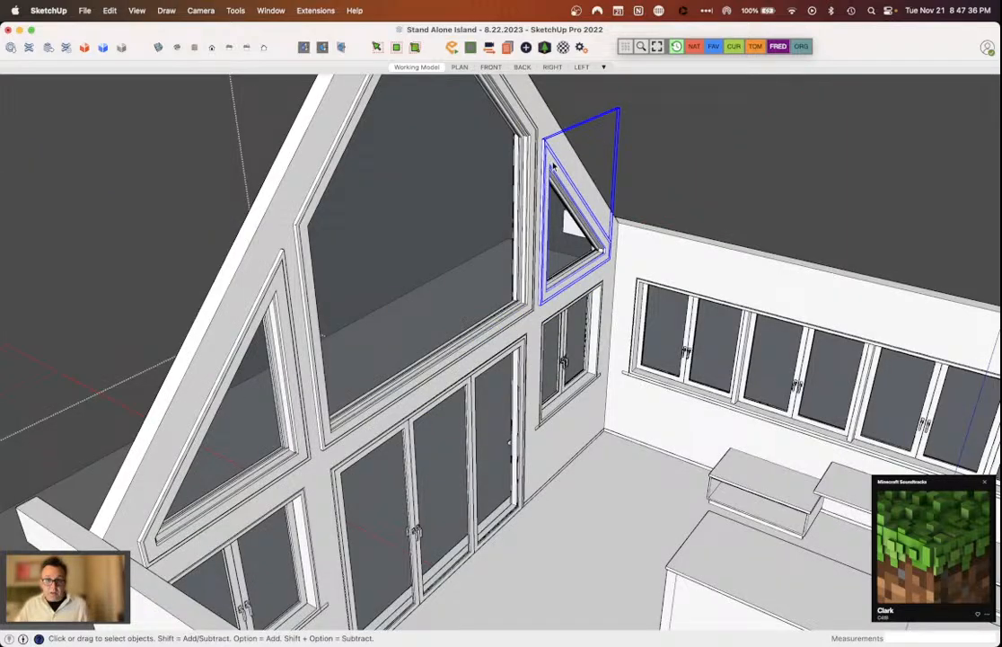
Step: Select the three gable window trims together and move them off the wall into the room
left_click(528, 176, "shift")
left_click(283, 269, "shift")
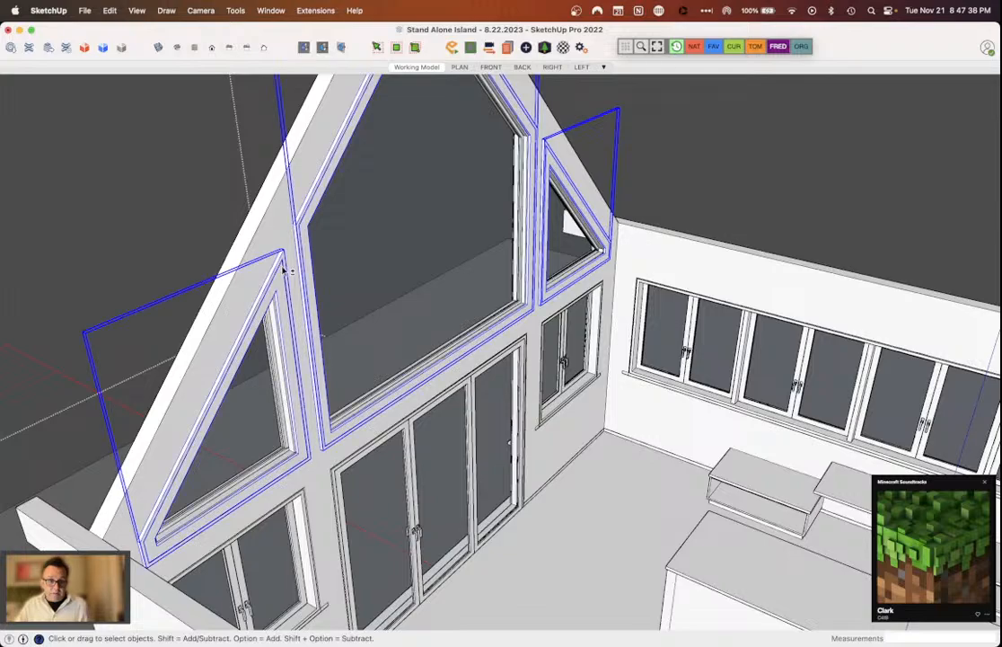
scroll(283, 269, "down", 4)
middle_click_drag(296, 278, 316, 285)
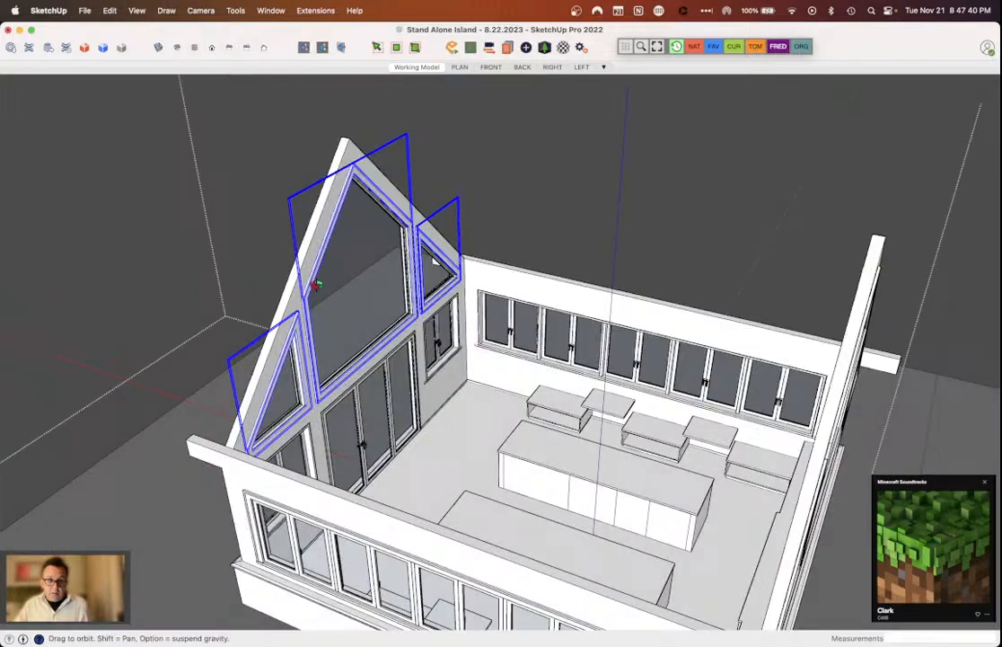
key("m")
left_click(316, 286)
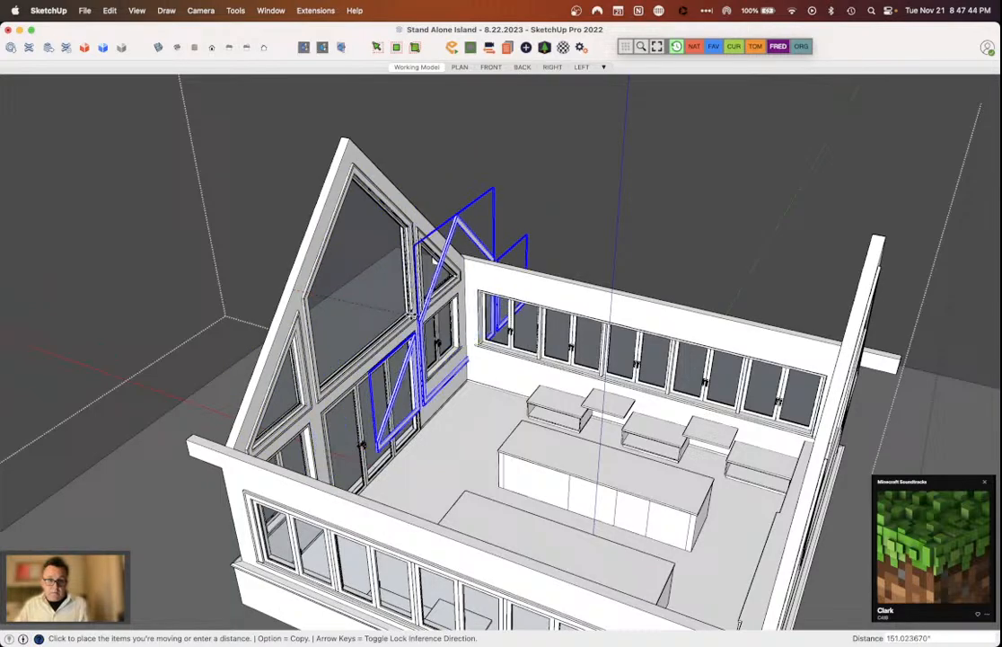
left_click(389, 313)
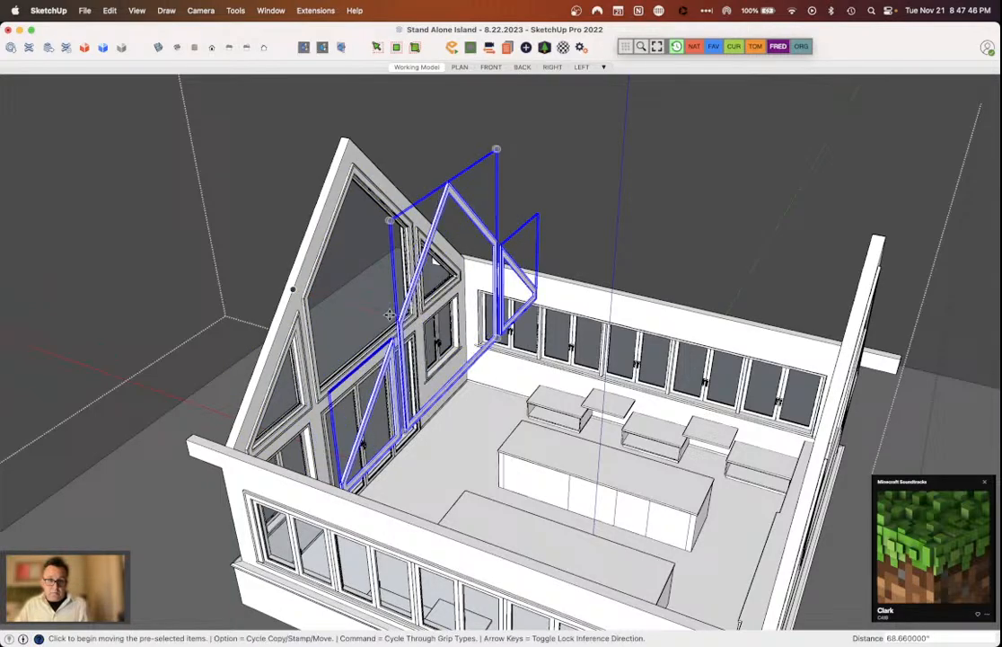
Step: Rotate the three trims about the peak of the central trim so they face the opposite gable end
scroll(389, 313, "up", 5)
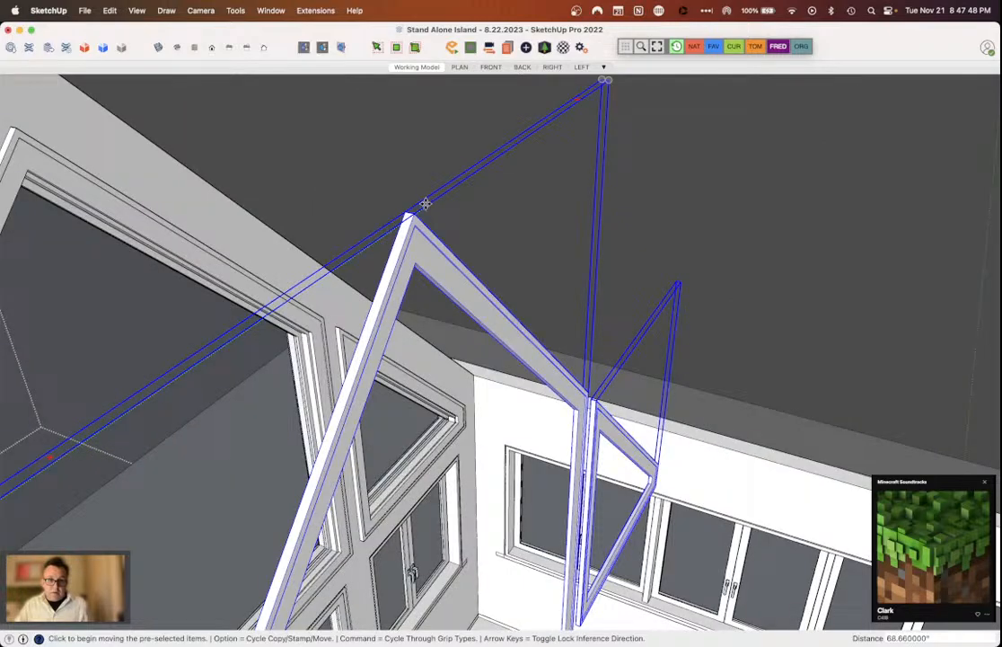
left_click(426, 203)
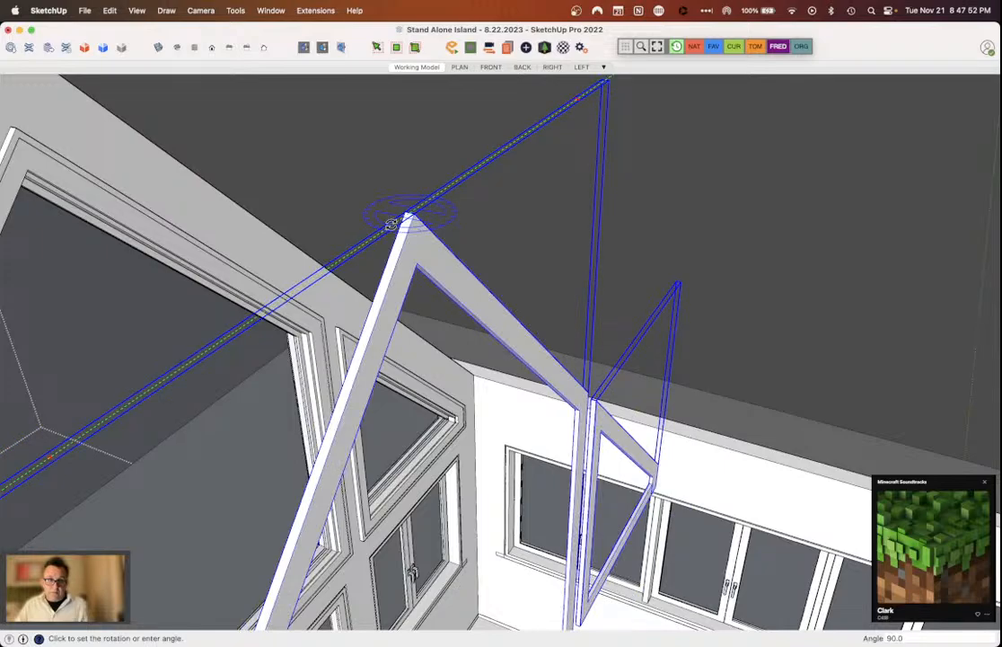
middle_click_drag(392, 224, 342, 216)
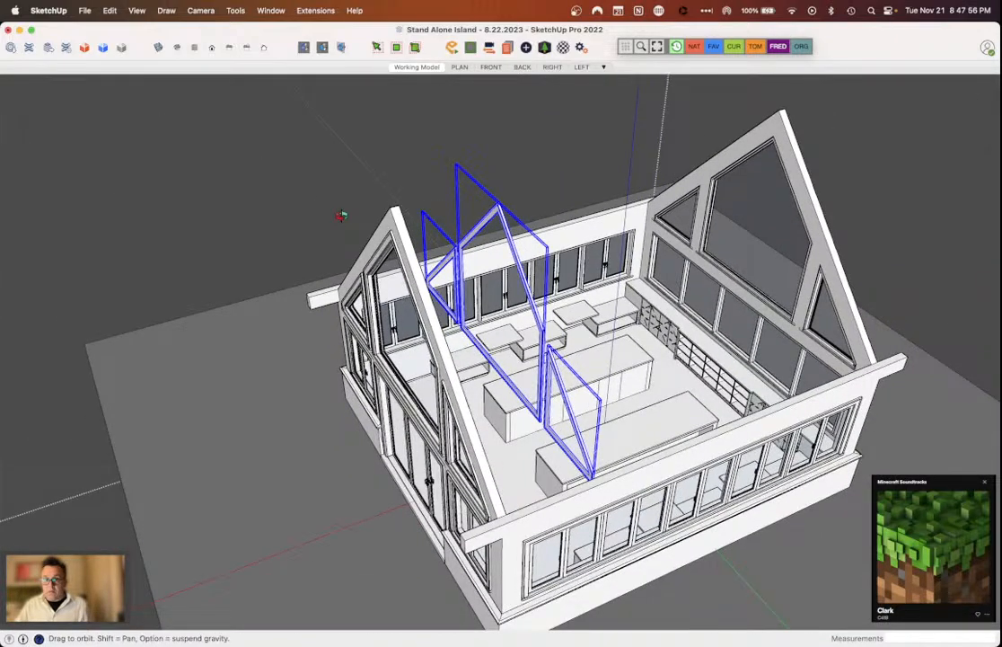
Step: Move the three trims from the central trim's peak onto the matching windows of the opposite gable wall
scroll(342, 215, "up", 5)
key("m")
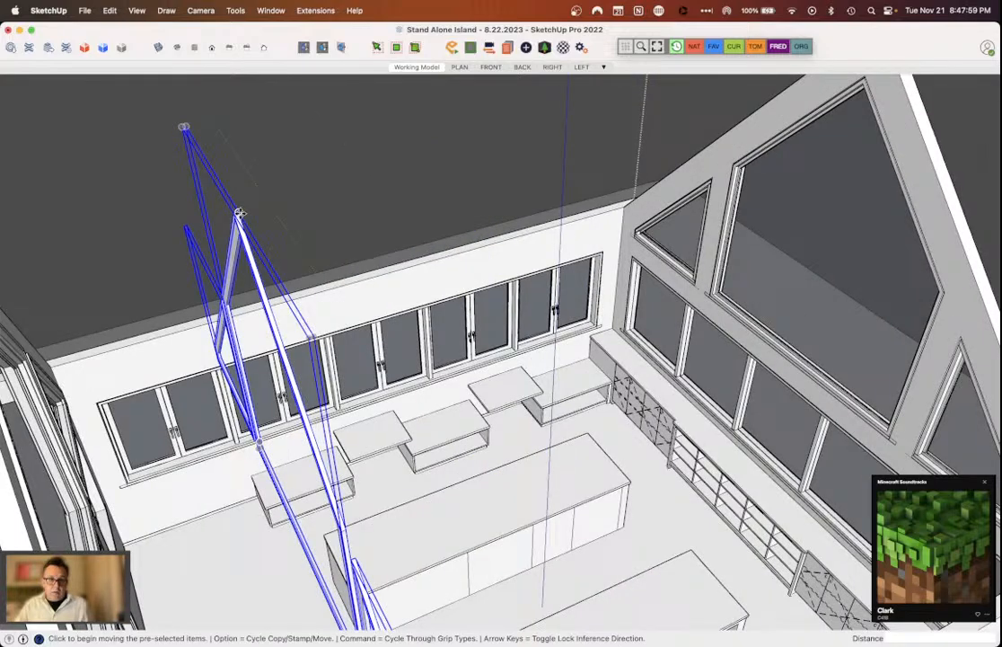
left_click(238, 214)
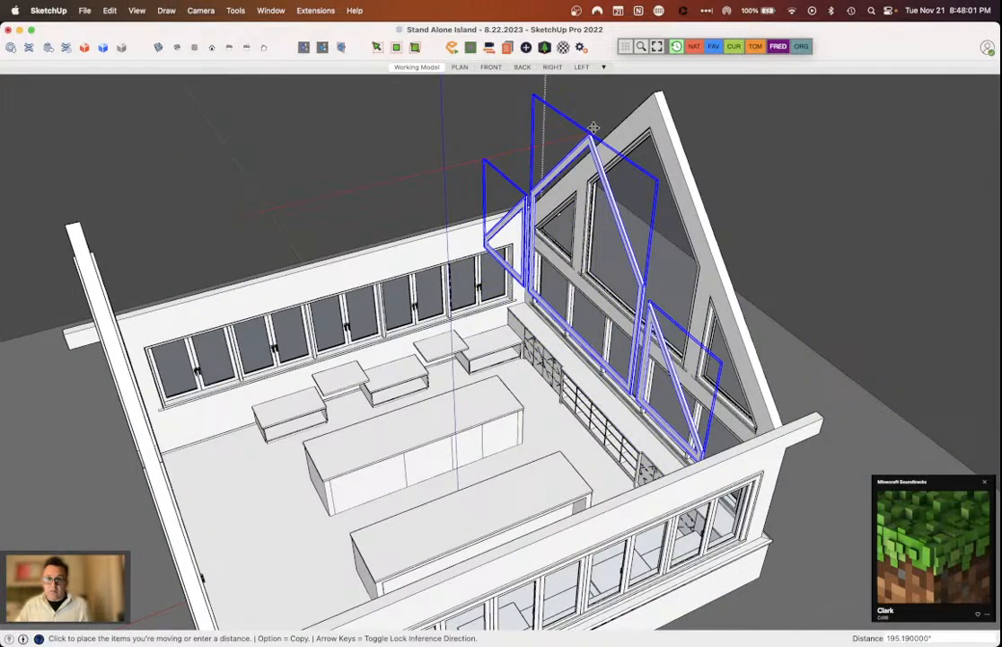
left_click(646, 128)
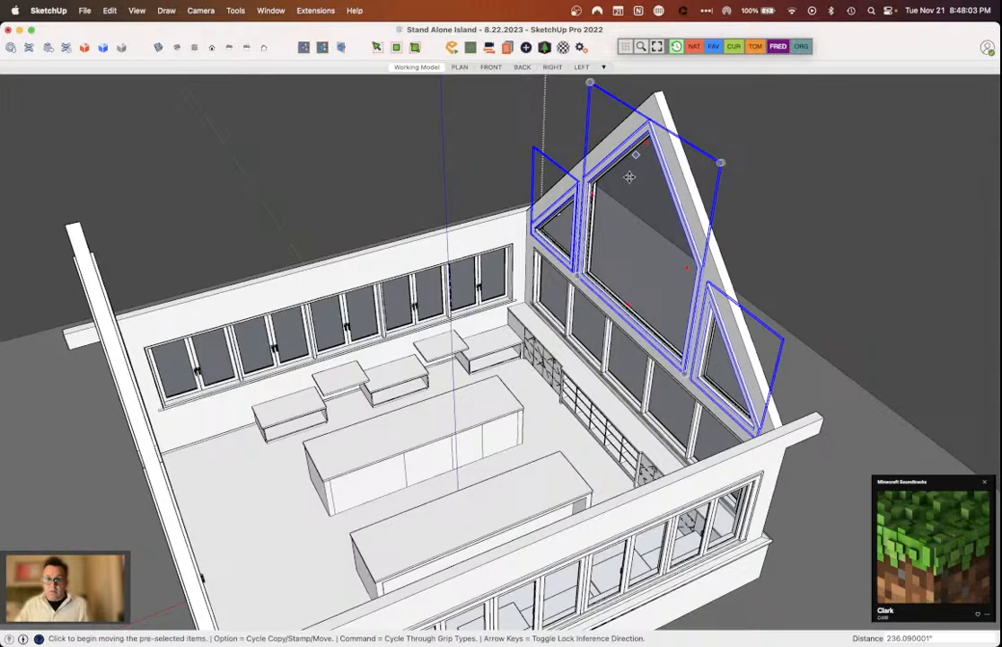
Step: Cut the triangular trim at the low wall end and paste it in place inside its triangular window's group
scroll(468, 329, "up", 10)
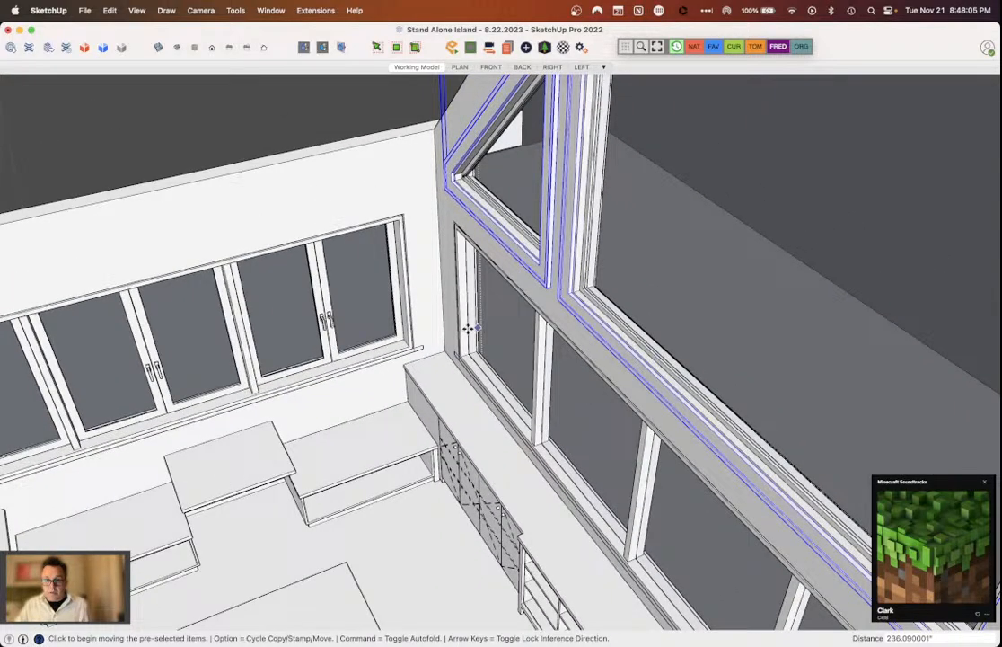
middle_click_drag(468, 328, 757, 234)
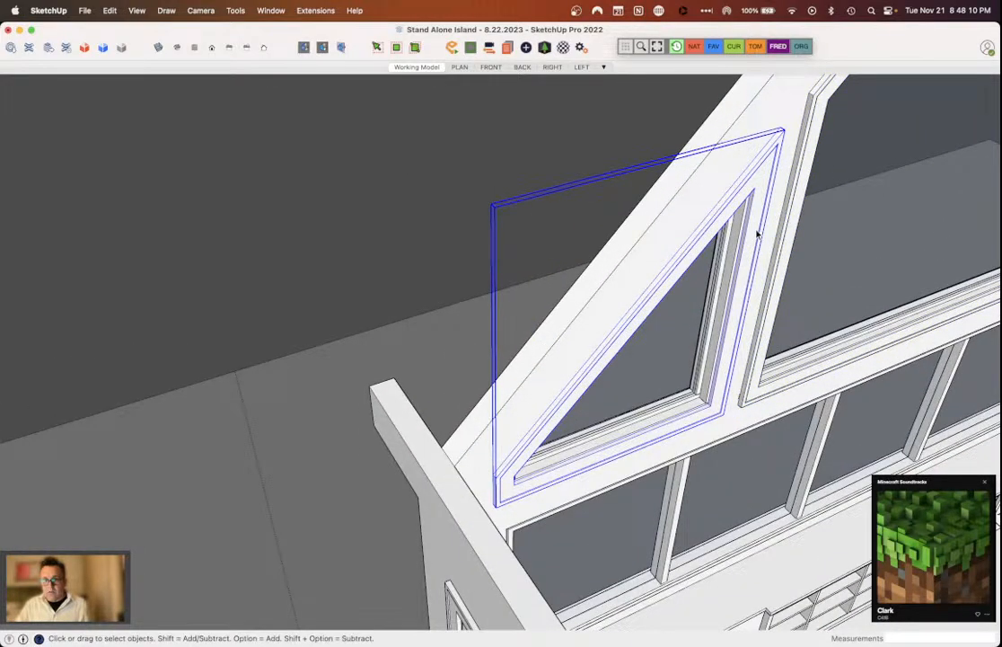
key("super+z")
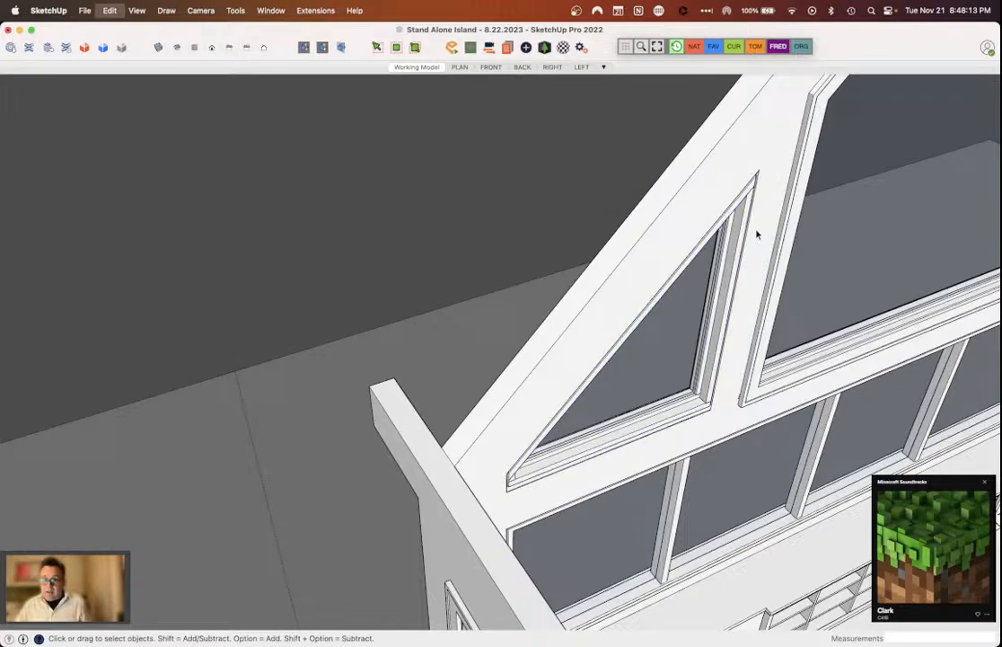
double_click(712, 256)
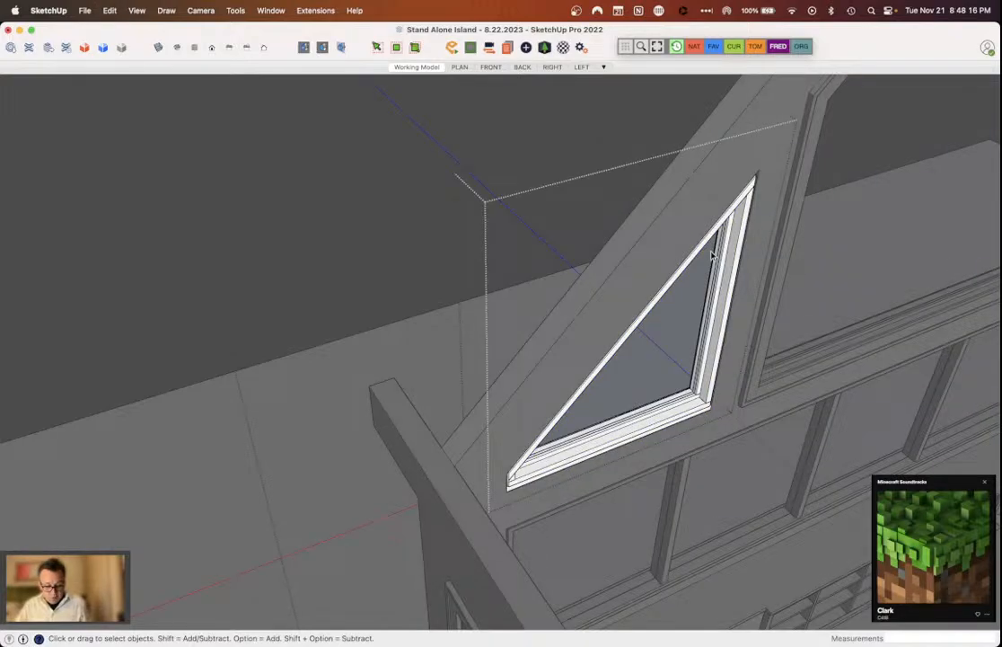
left_click(260, 369)
scroll(256, 374, "down", 5)
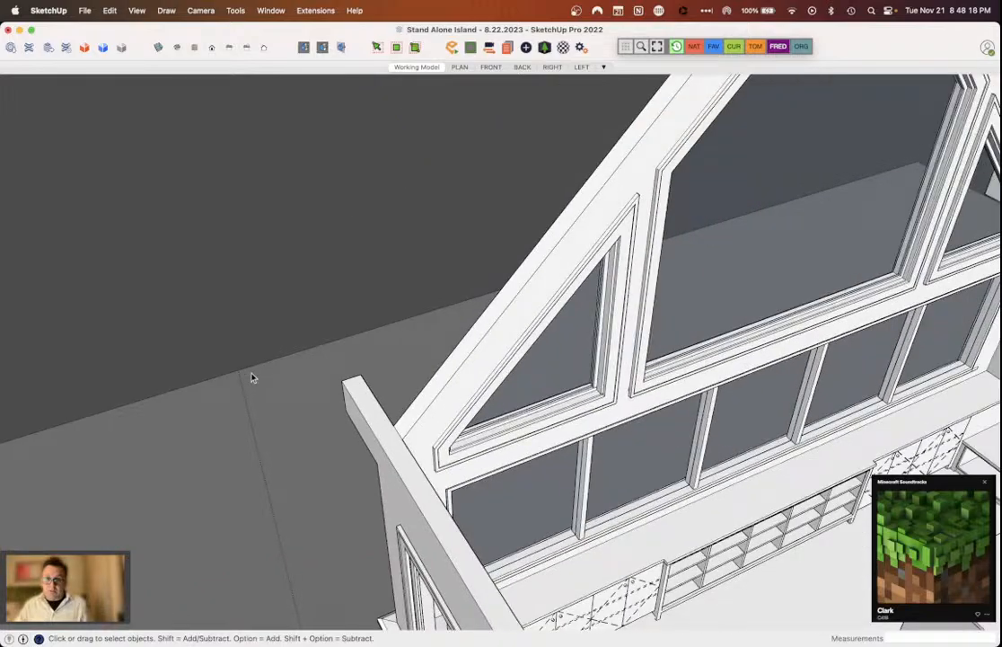
Step: Cut the central peaked trim and paste it in place inside the central gable window's group
middle_click_drag(251, 377, 470, 236)
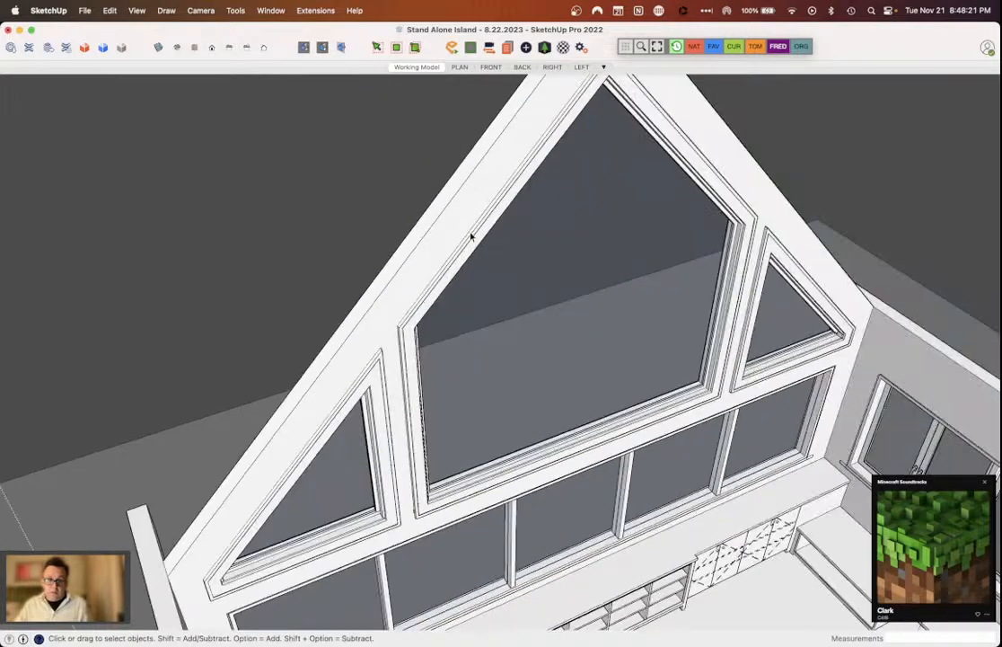
left_click(470, 237)
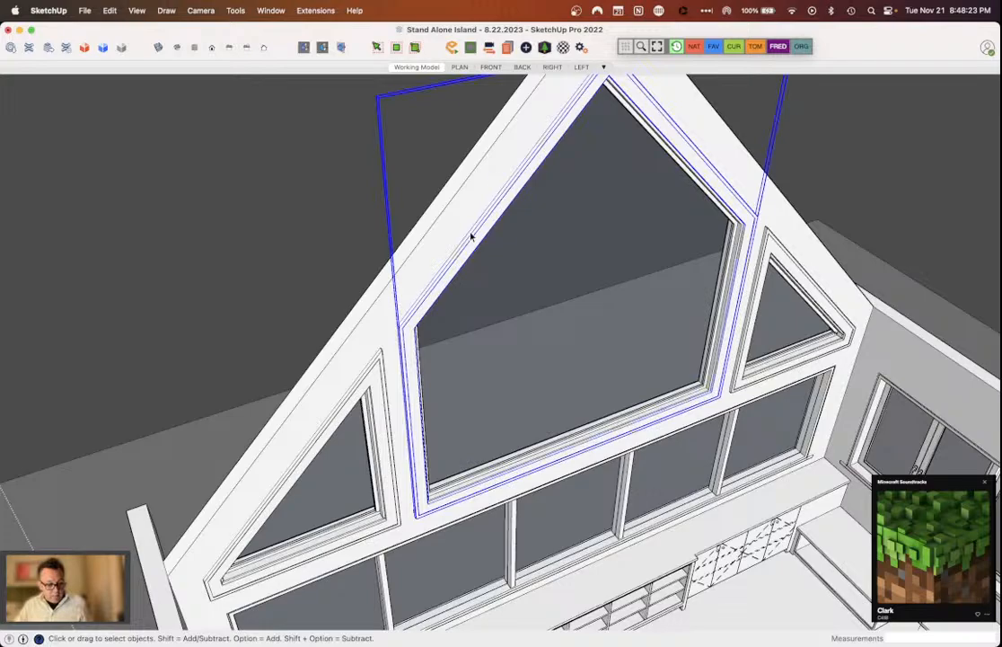
double_click(479, 250)
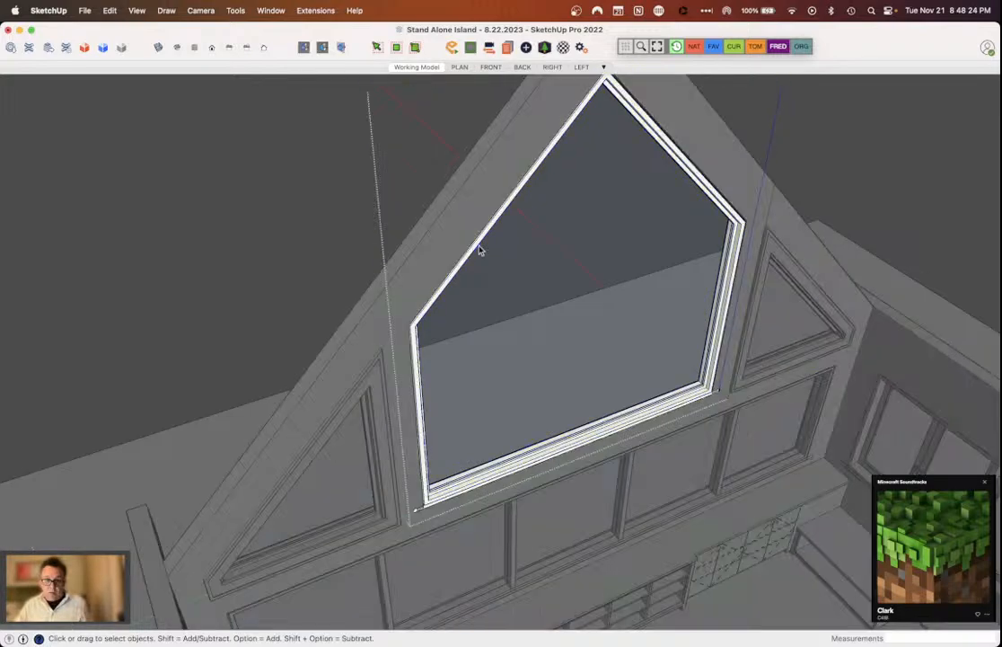
left_click(478, 249)
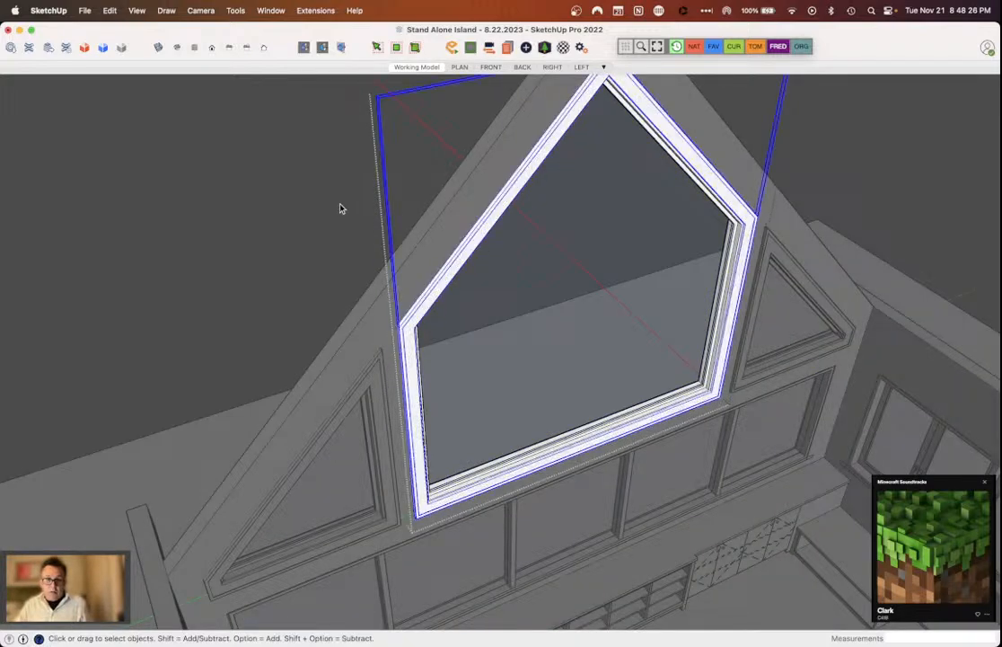
Step: Cut the remaining triangular trim and paste it in place inside the triangular window's group next to the side wall
scroll(878, 299, "up", 5)
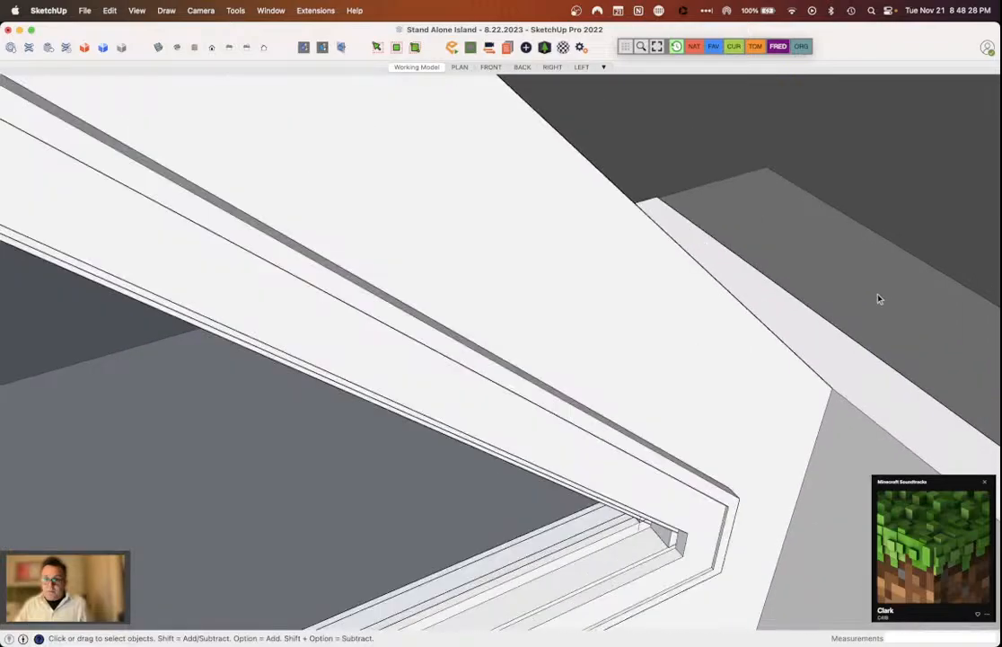
scroll(634, 321, "down", 3)
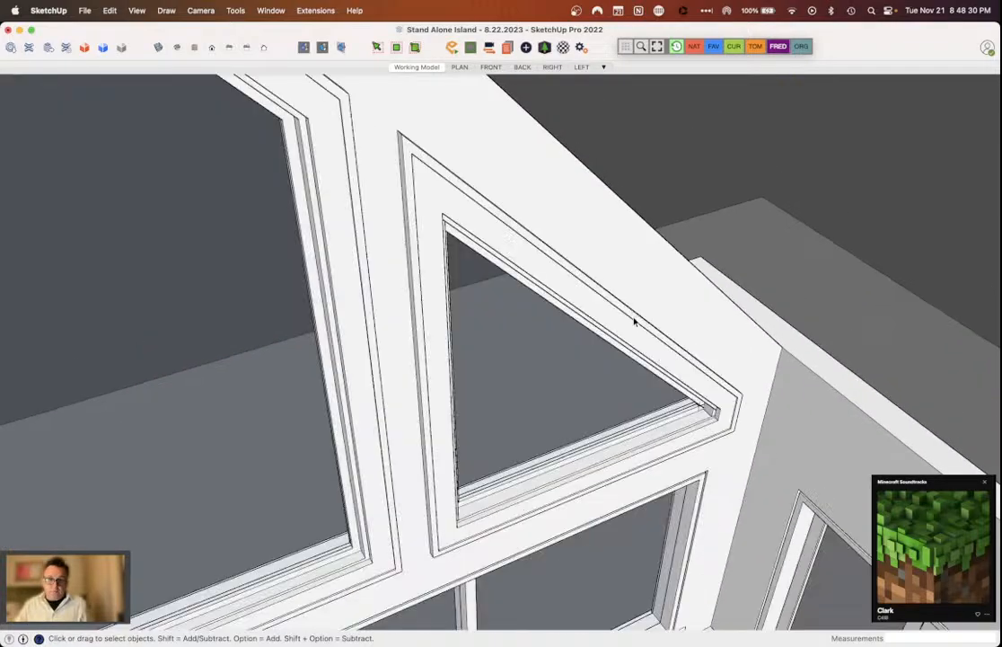
left_click(634, 322)
key("super+c")
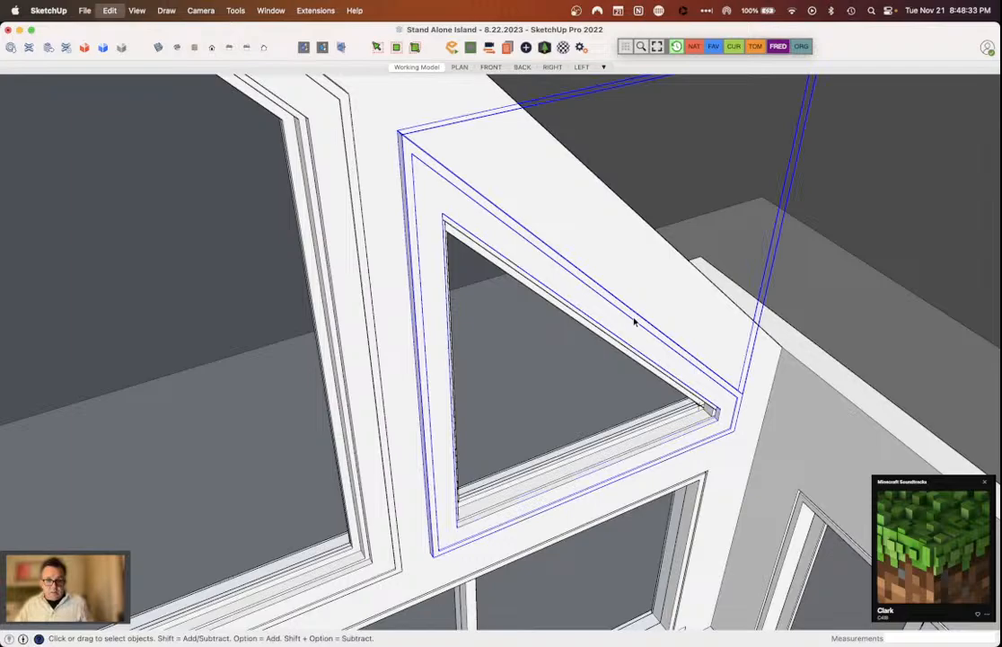
double_click(634, 322)
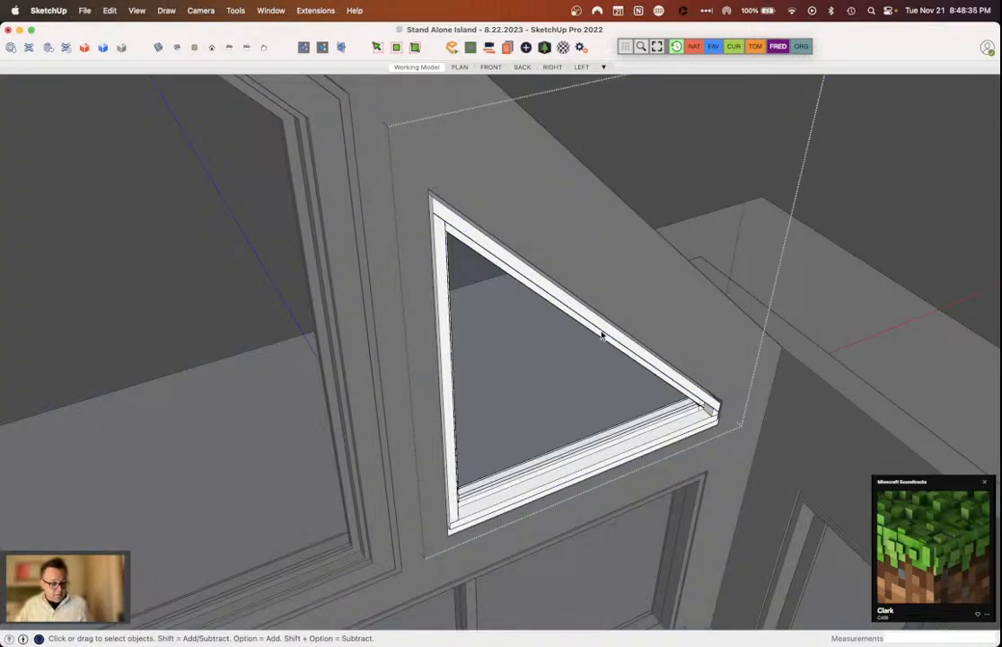
key("super+shift+v")
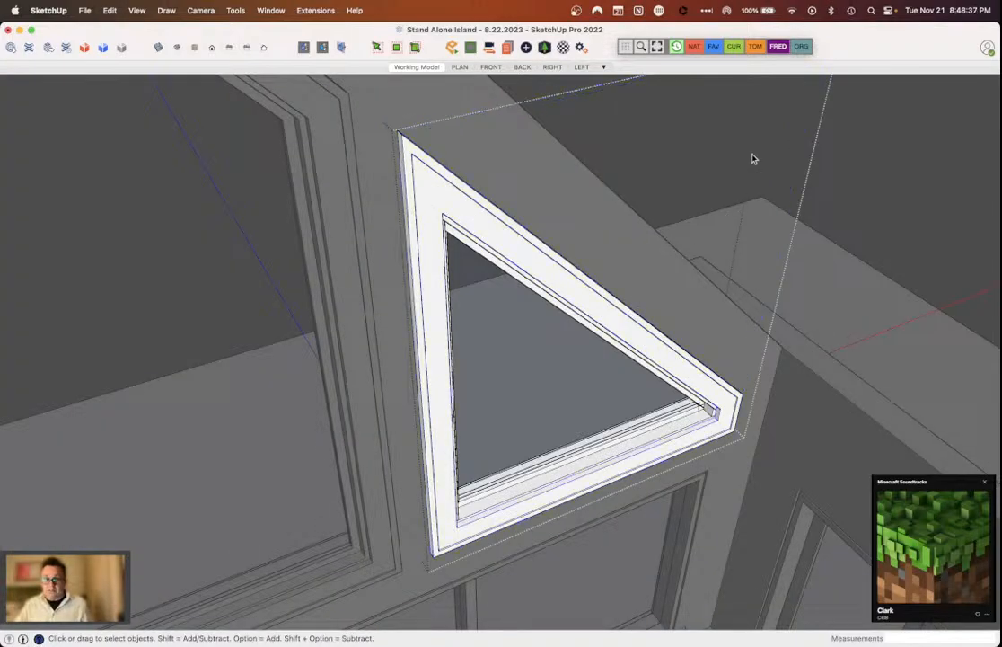
scroll(752, 159, "down", 5)
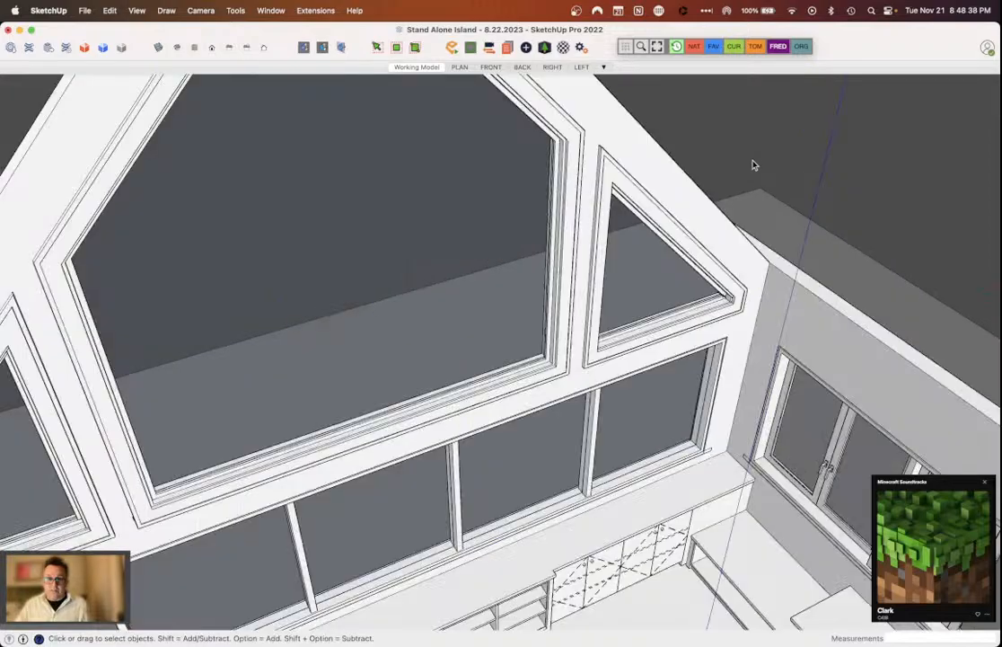
Step: Check the trim fit on this gable's three windows and select the triangular window beside the side wall
scroll(730, 257, "up", 5)
middle_click_drag(729, 257, 599, 270)
scroll(570, 208, "down", 5)
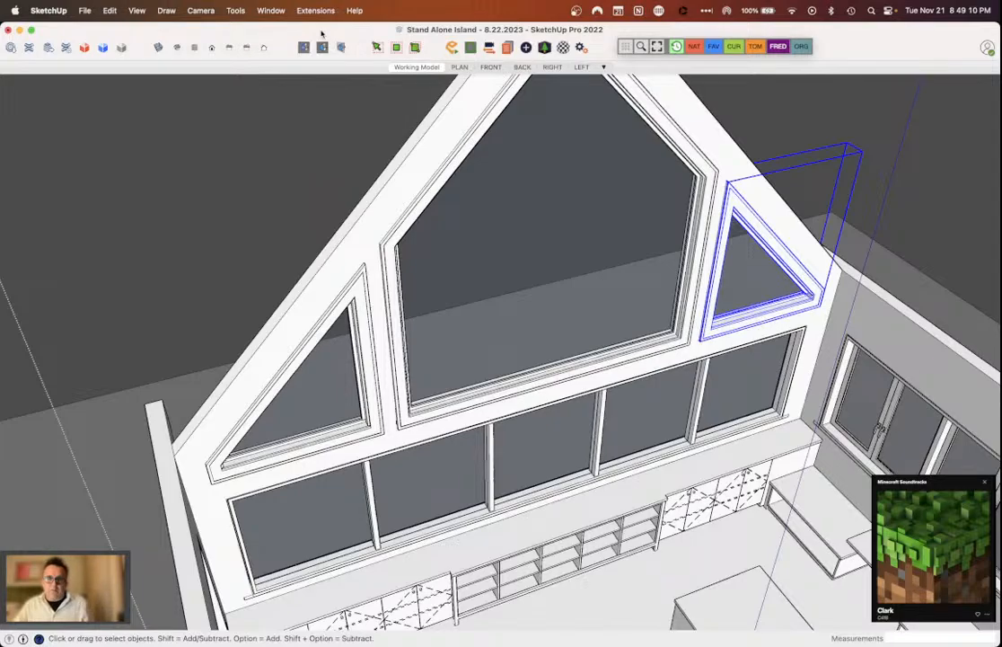
key("Escape")
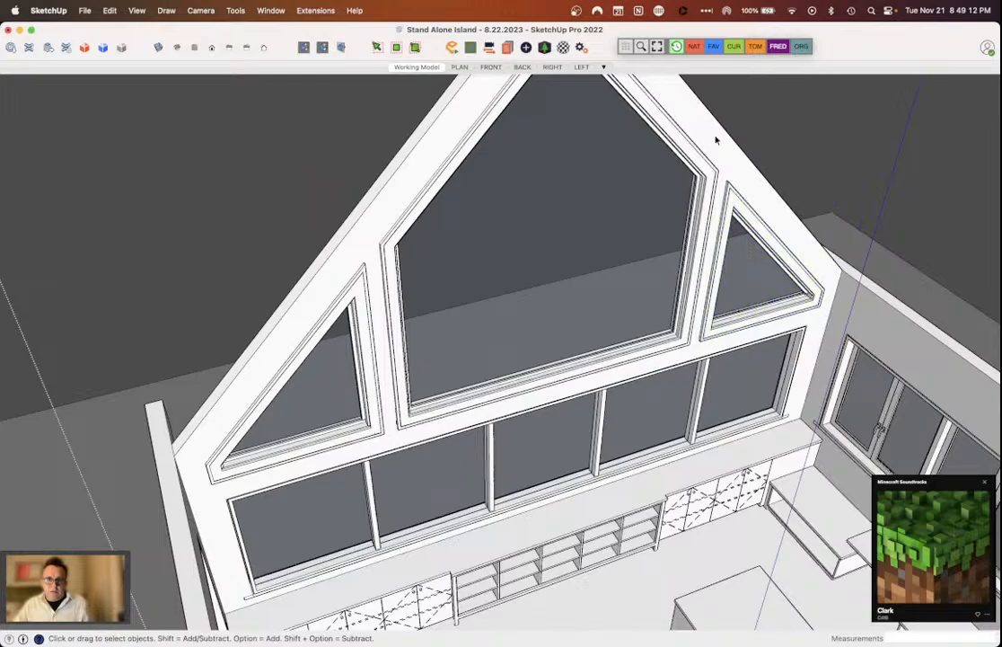
left_click(734, 208)
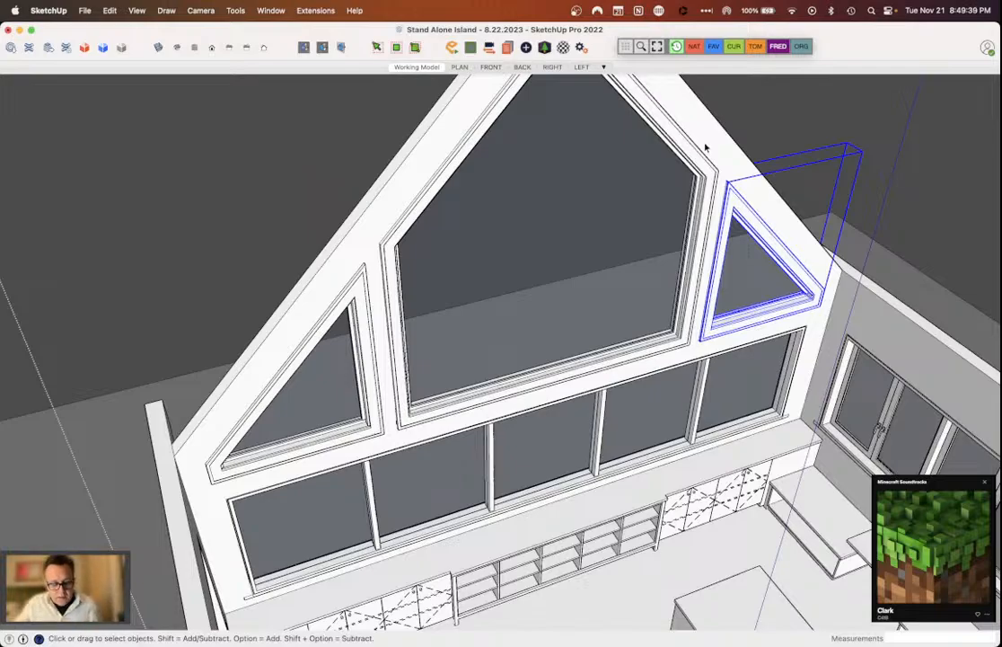
Step: Review the keyboard shortcut assignments for the view, drawing, camera and tool commands in the preferences
left_click(834, 117)
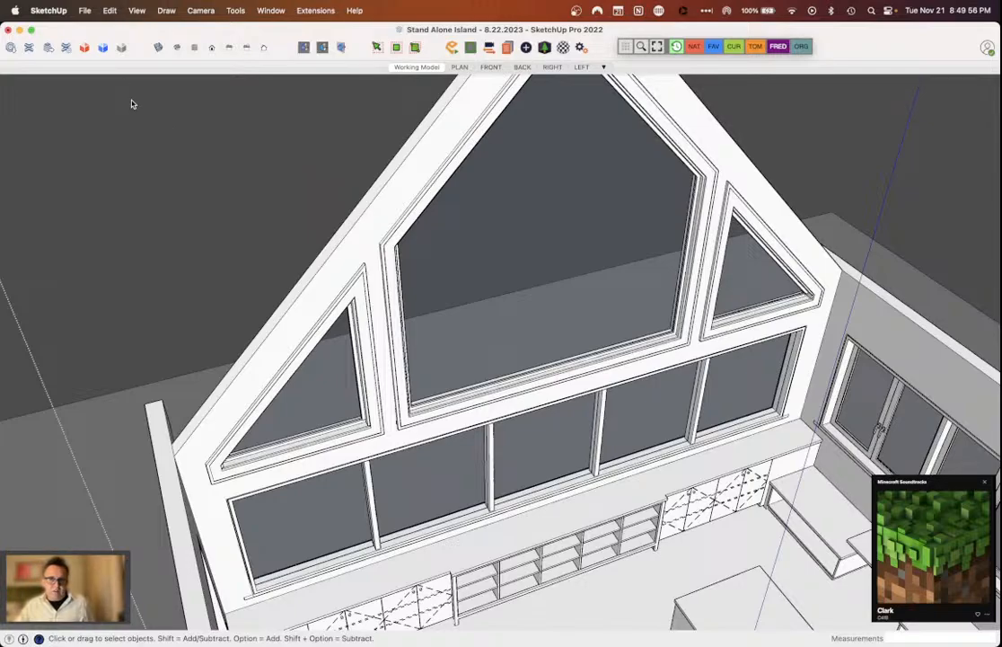
left_click(48, 11)
left_click(85, 49)
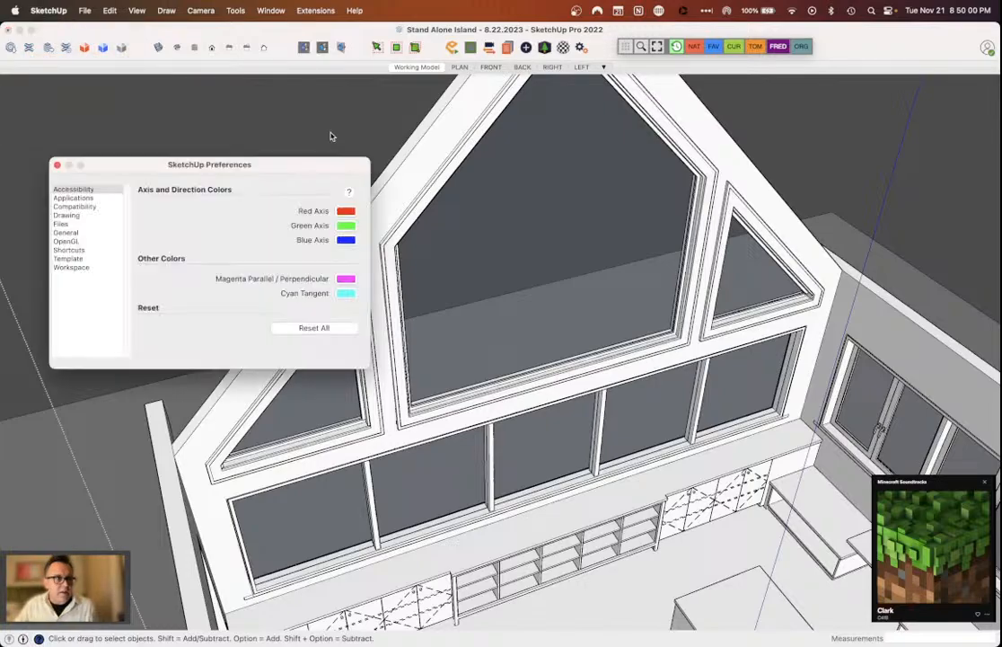
left_click(72, 250)
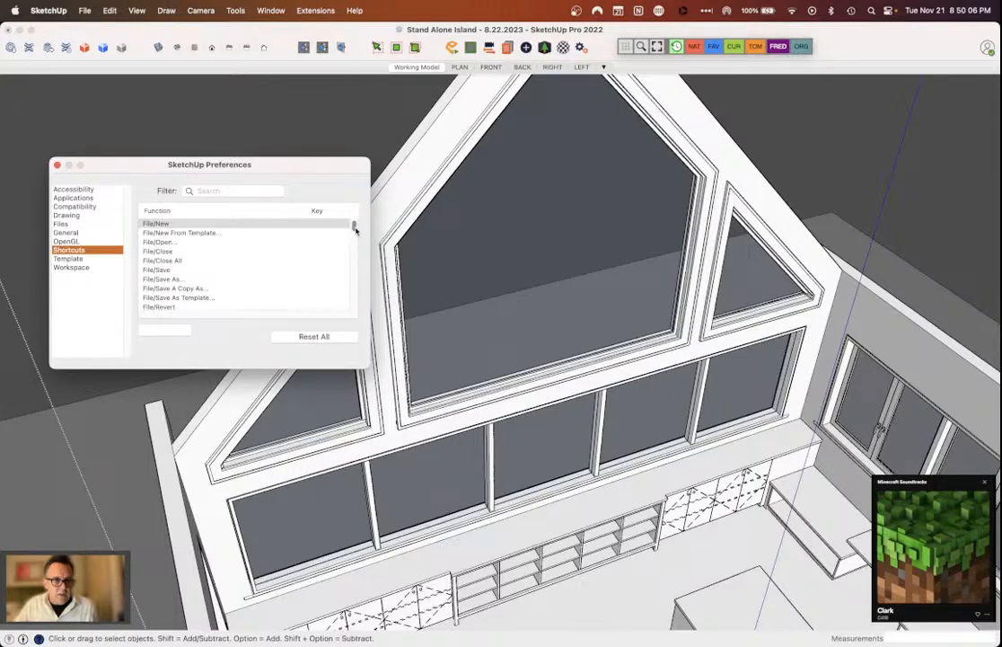
left_click_drag(355, 230, 355, 239)
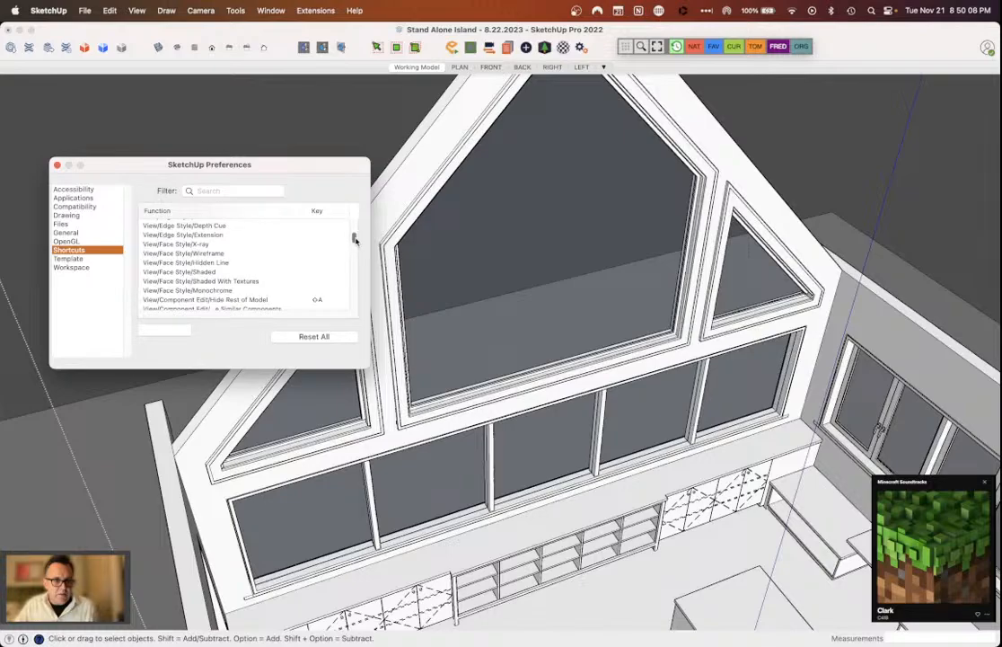
scroll(321, 289, "down", 5)
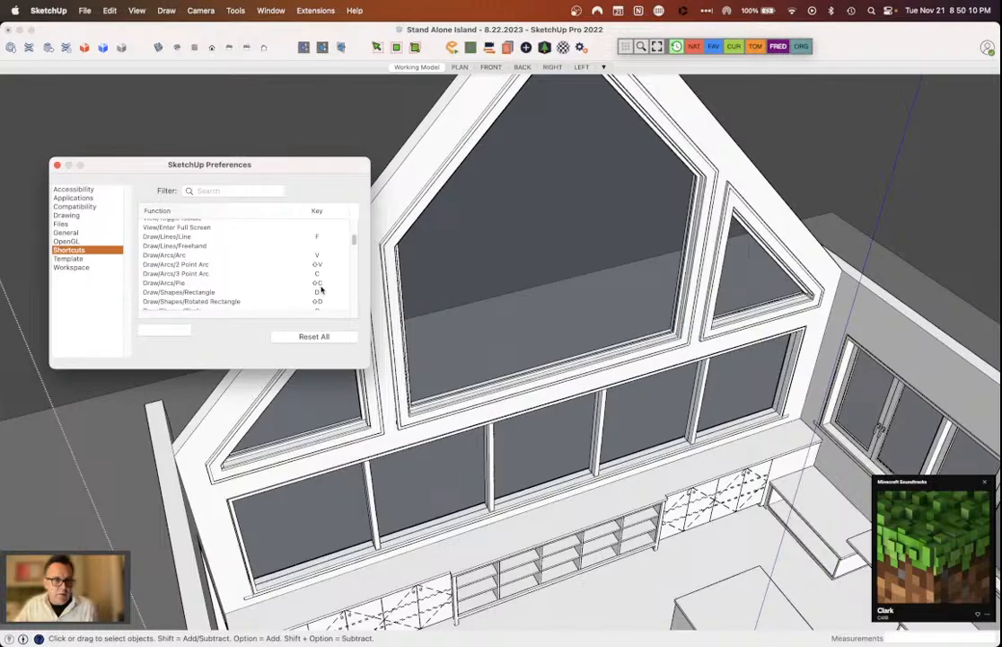
scroll(320, 288, "down", 5)
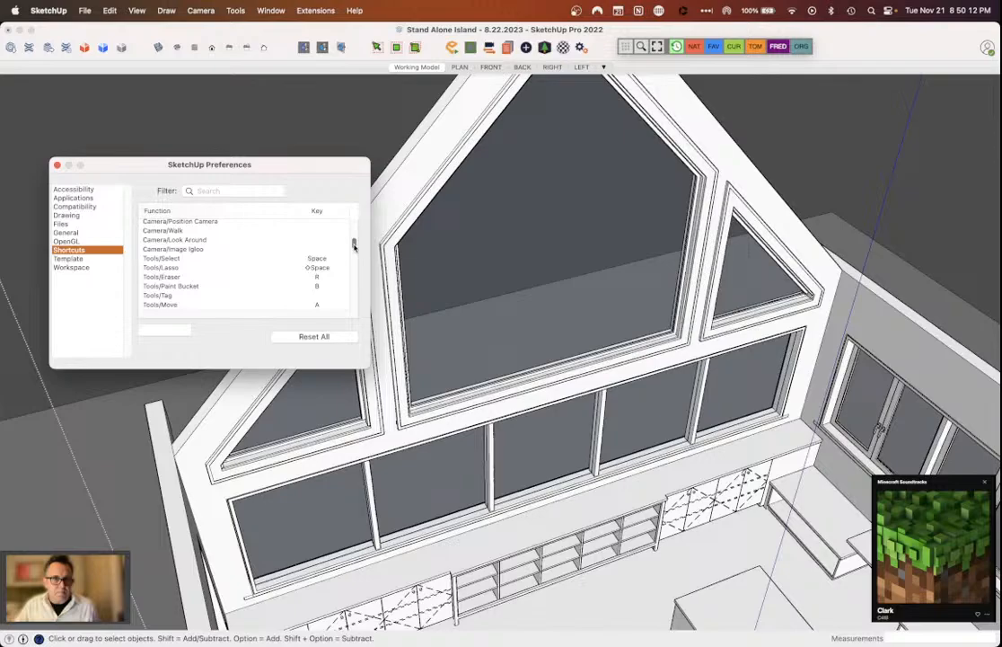
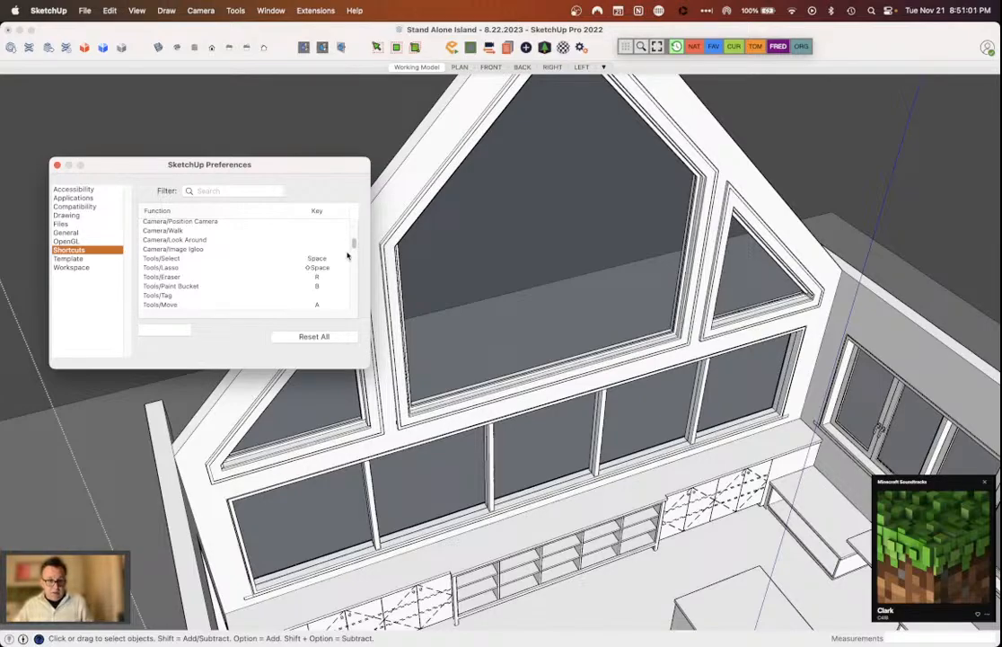
scroll(353, 248, "down", 5)
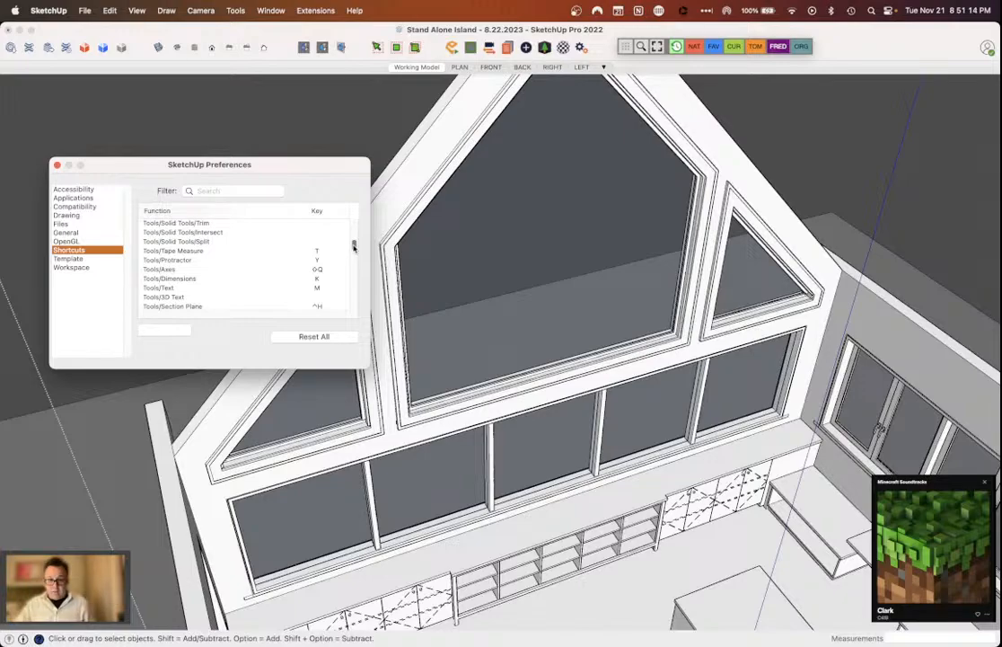
scroll(355, 249, "down", 1)
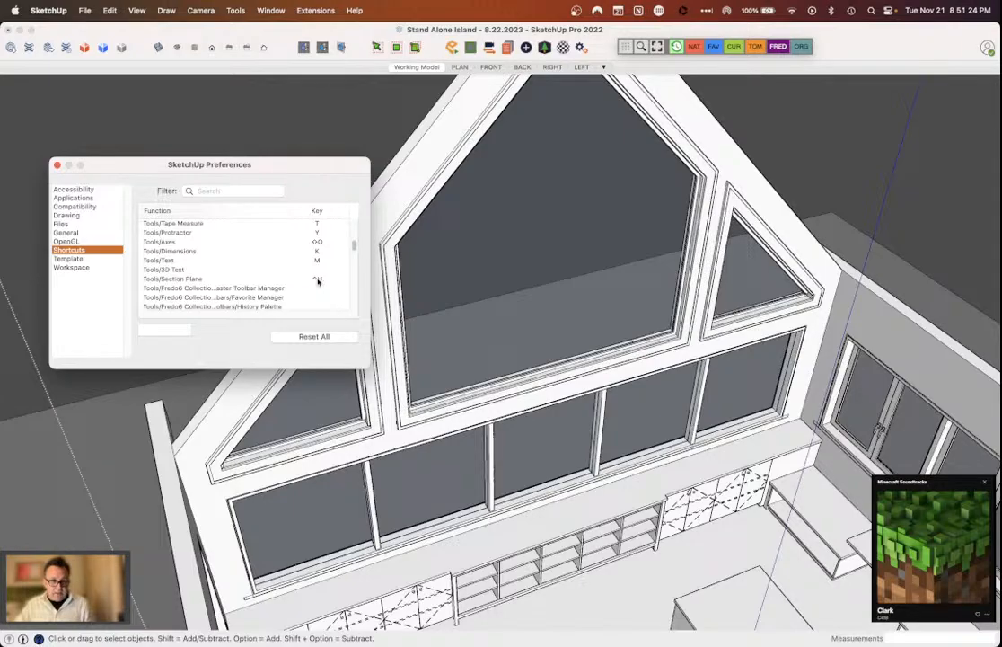
mouse_move(353, 245)
left_mouse_down()
mouse_move(355, 306)
mouse_move(354, 249)
left_mouse_up()
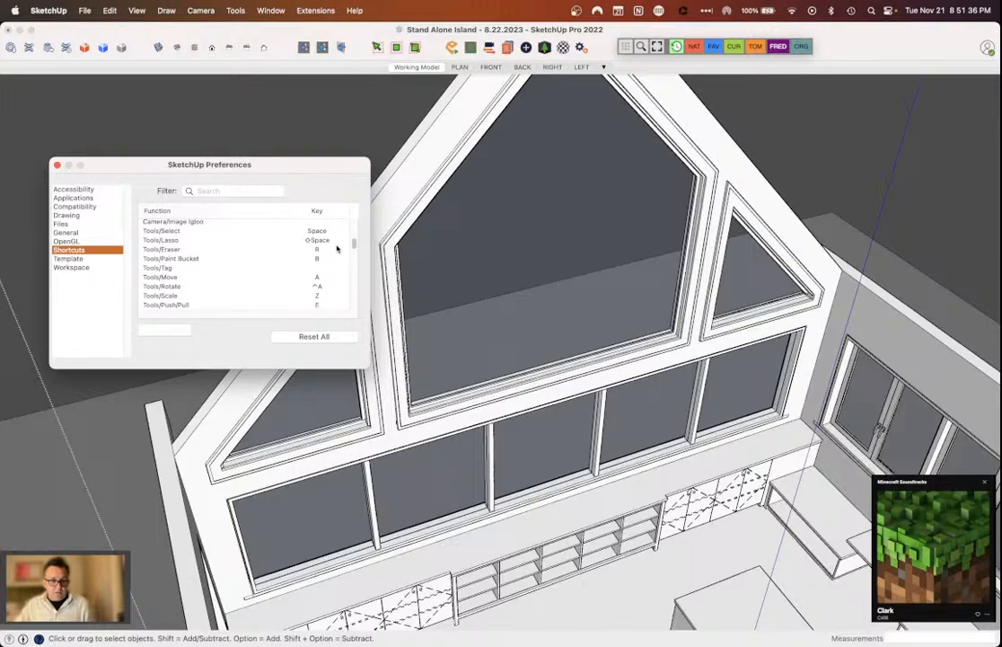
scroll(334, 249, "up", 2)
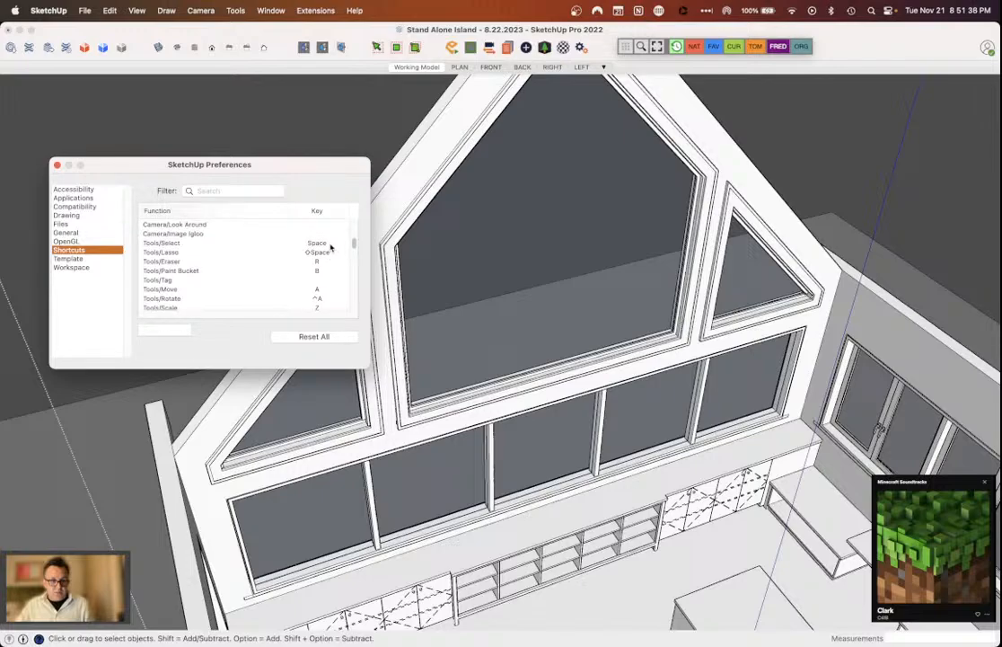
scroll(331, 248, "up", 4)
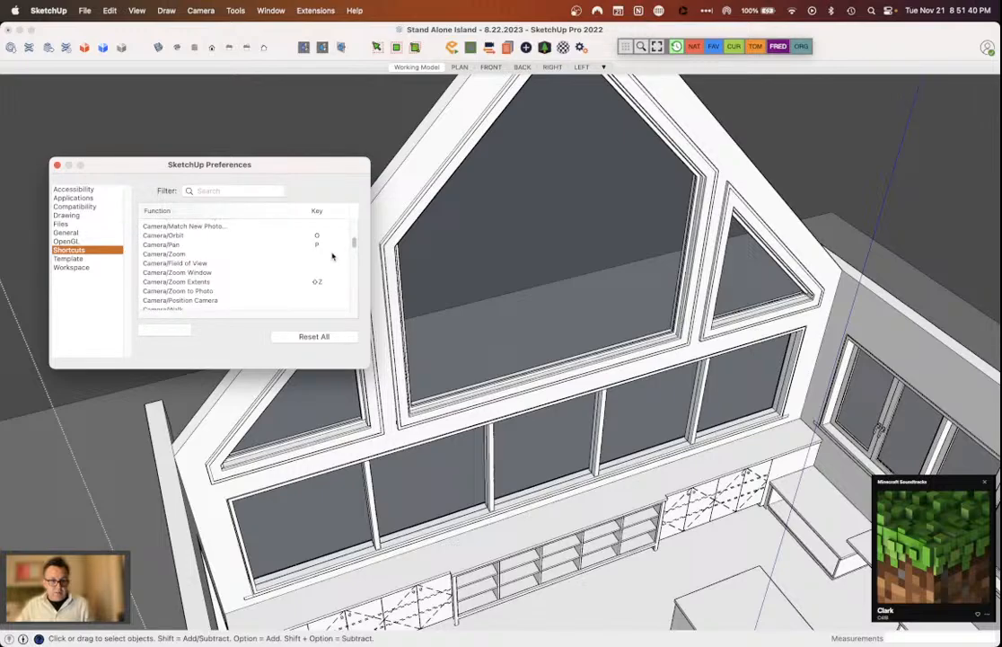
scroll(328, 269, "up", 4)
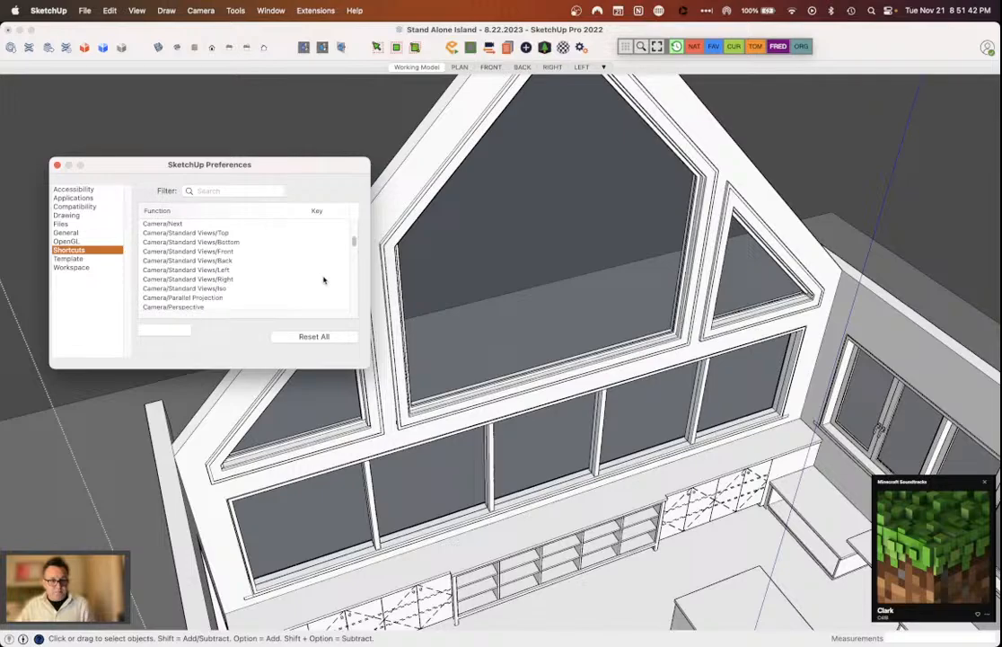
scroll(324, 280, "down", 4)
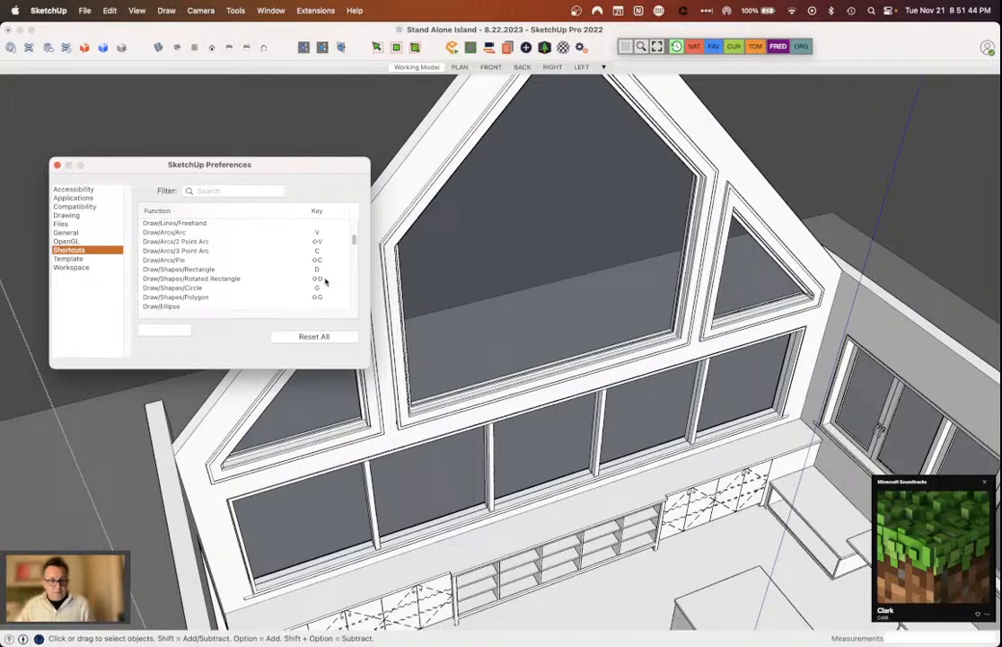
scroll(326, 275, "up", 3)
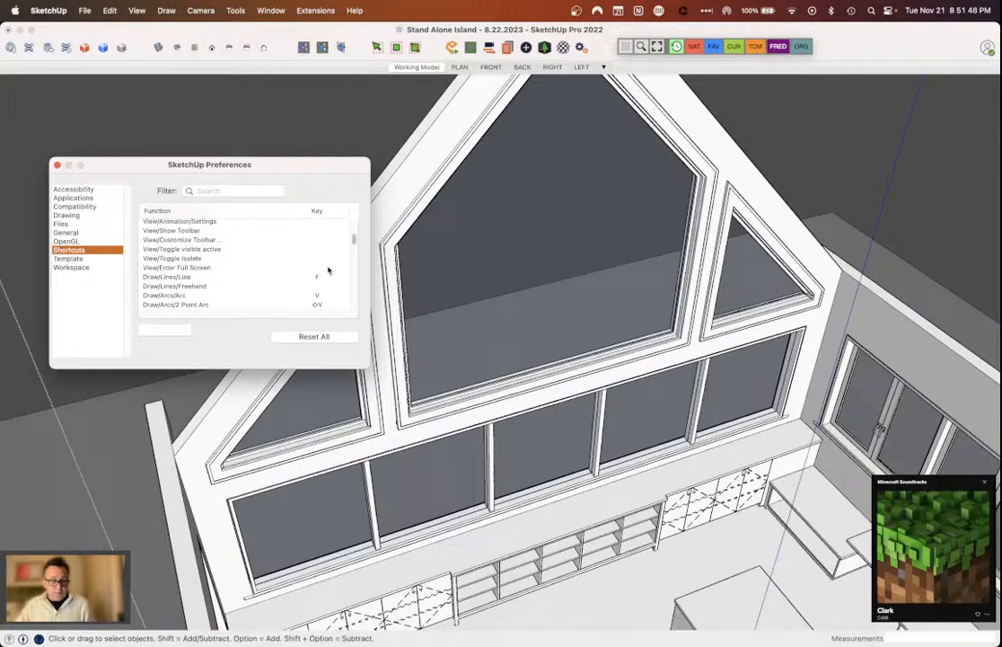
scroll(329, 272, "down", 4)
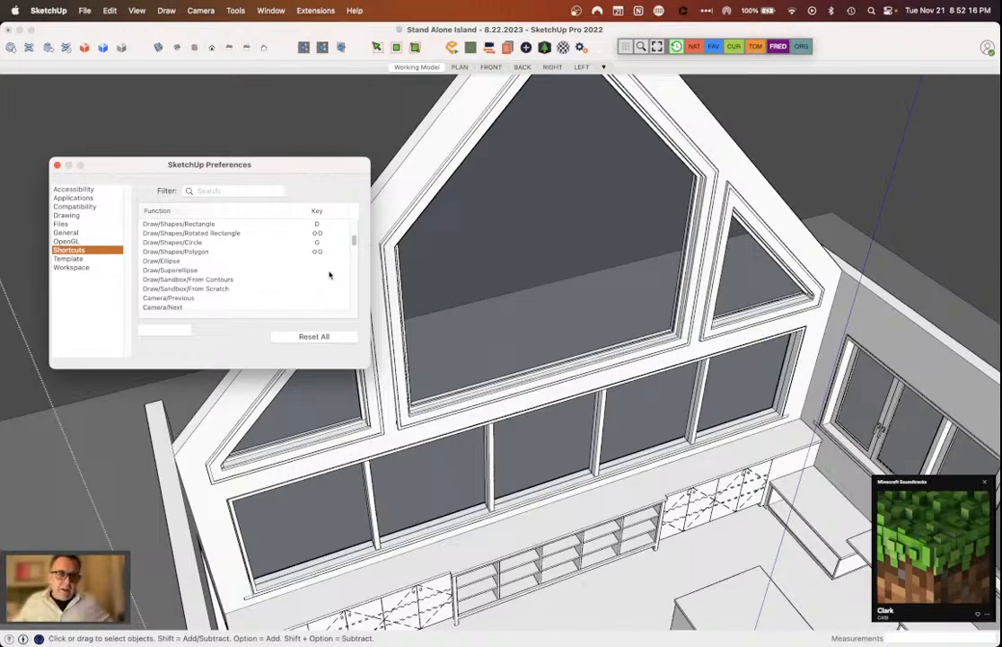
left_click(57, 167)
Step: Examine the long side-wall window from outside and inside, comparing its exterior trim with its untrimmed interior face
middle_click_drag(56, 166, 735, 278)
scroll(318, 241, "up", 5)
scroll(627, 190, "down", 5)
scroll(685, 281, "down", 5)
scroll(593, 387, "up", 5)
scroll(644, 335, "down", 5)
scroll(790, 263, "up", 5)
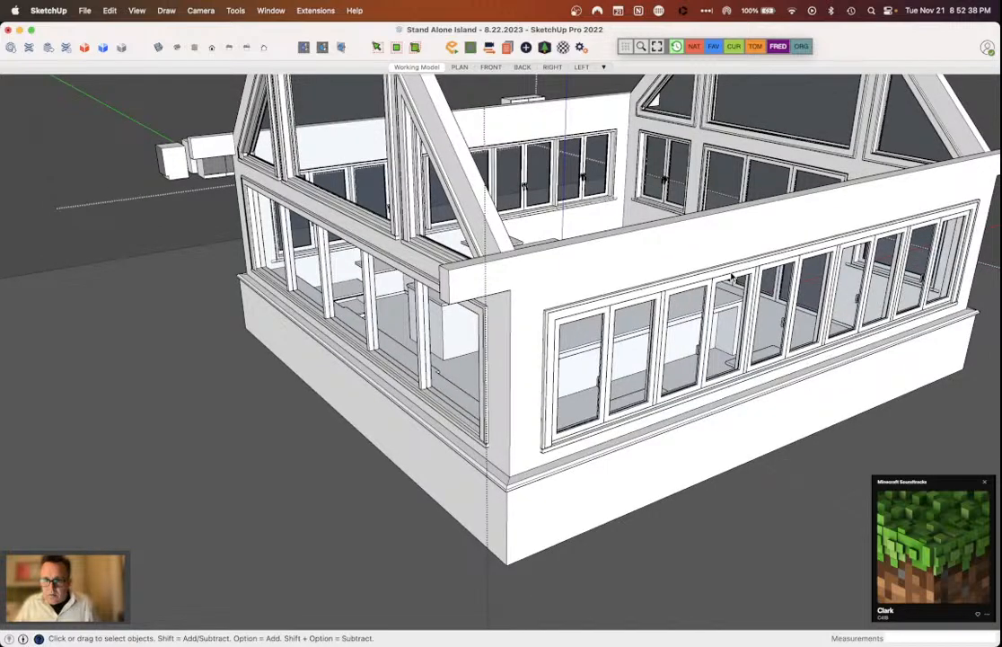
left_click(732, 276)
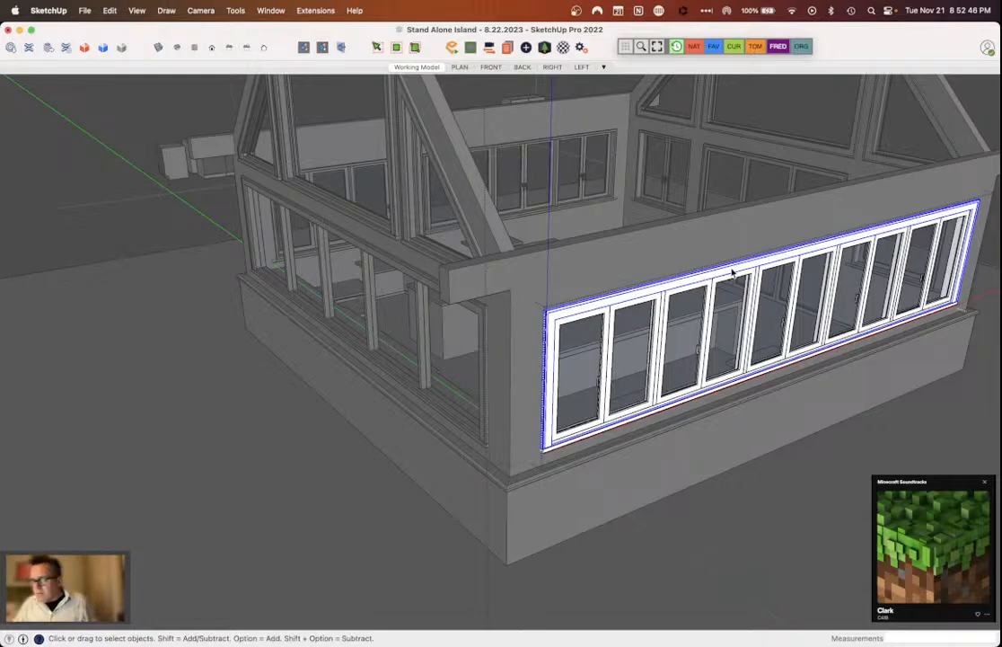
middle_click_drag(732, 273, 639, 249)
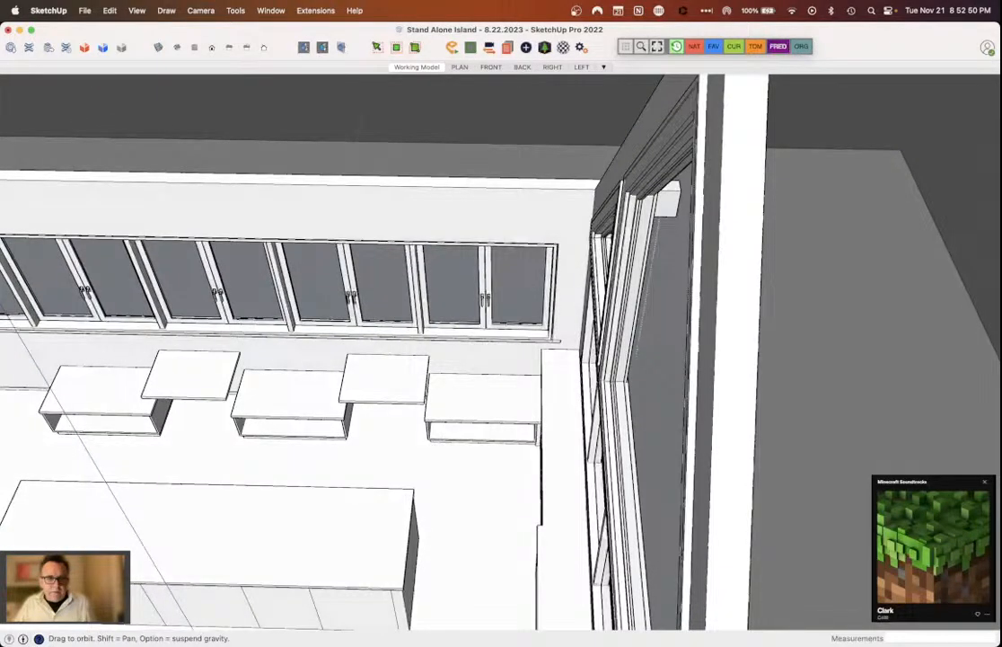
left_click(403, 271)
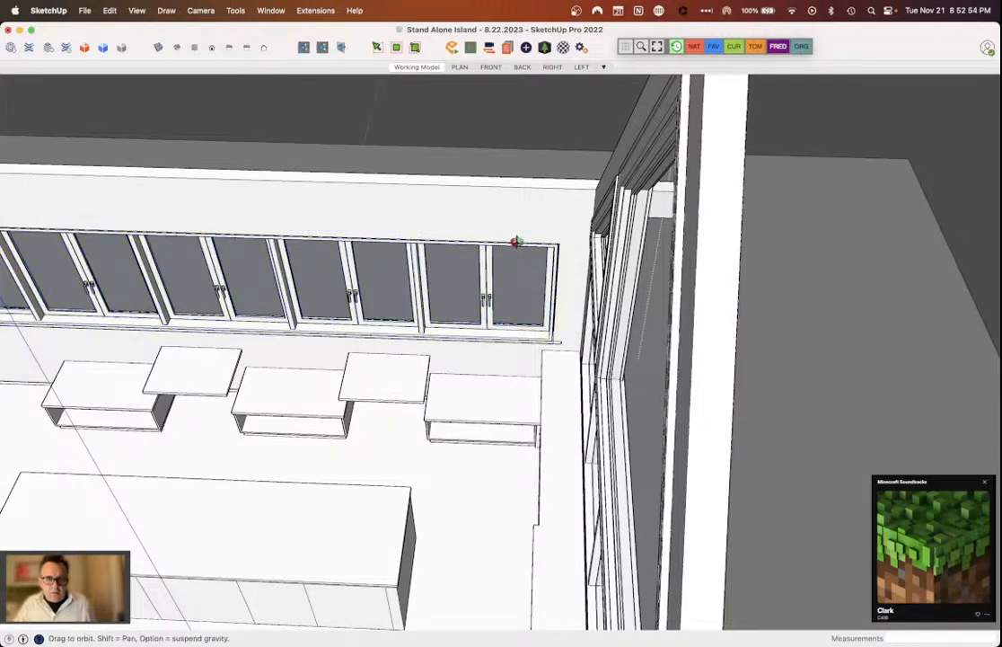
middle_click_drag(515, 240, 535, 236)
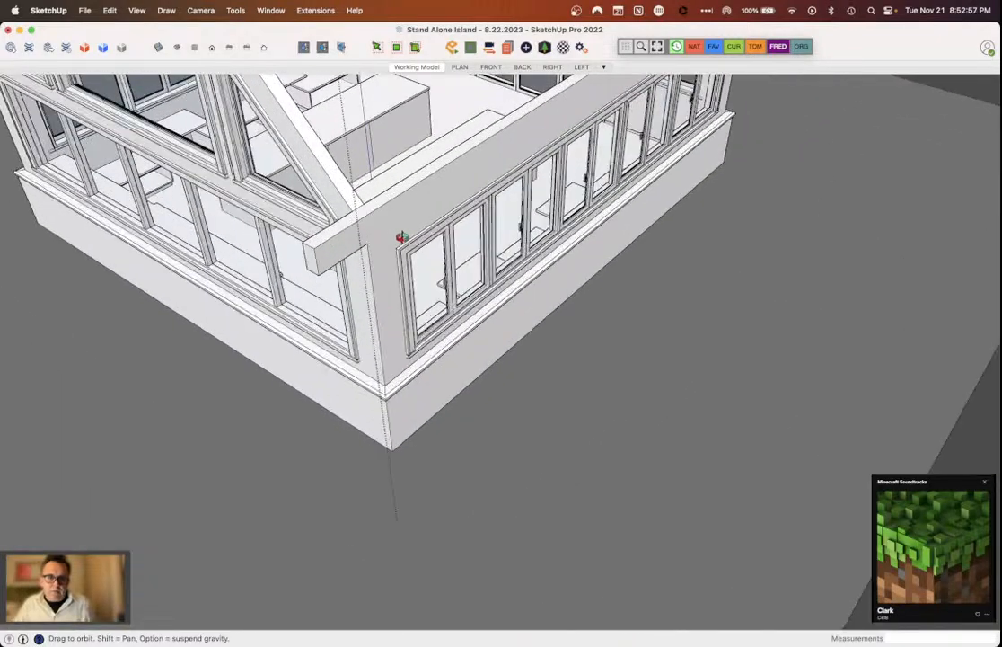
middle_click_drag(398, 233, 402, 242)
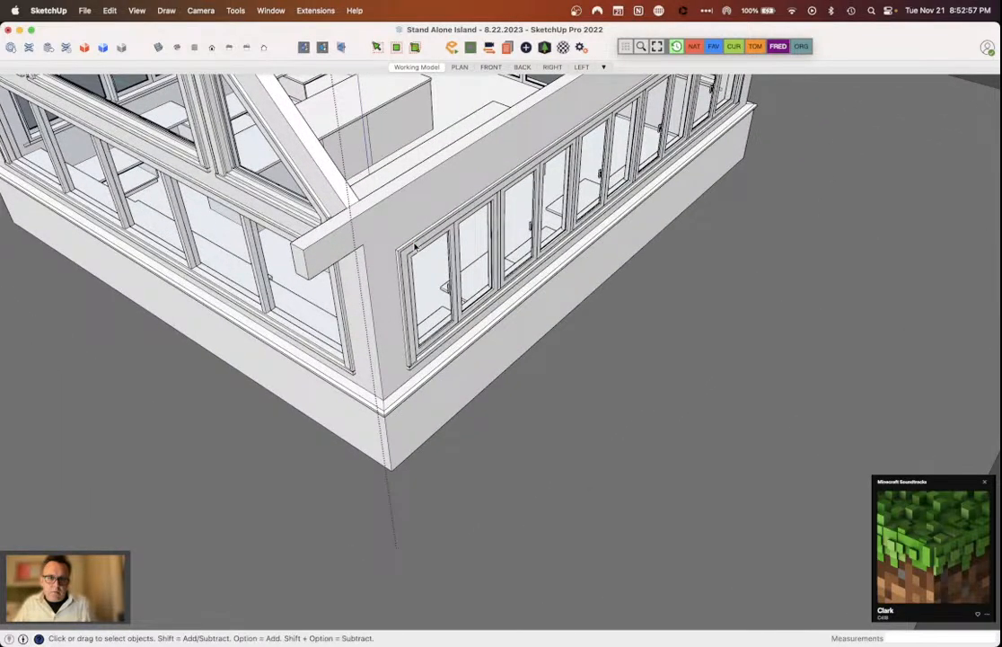
Step: Copy the exterior trim frame from inside the long side-wall window's group and paste it in place outside the group
double_click(415, 247)
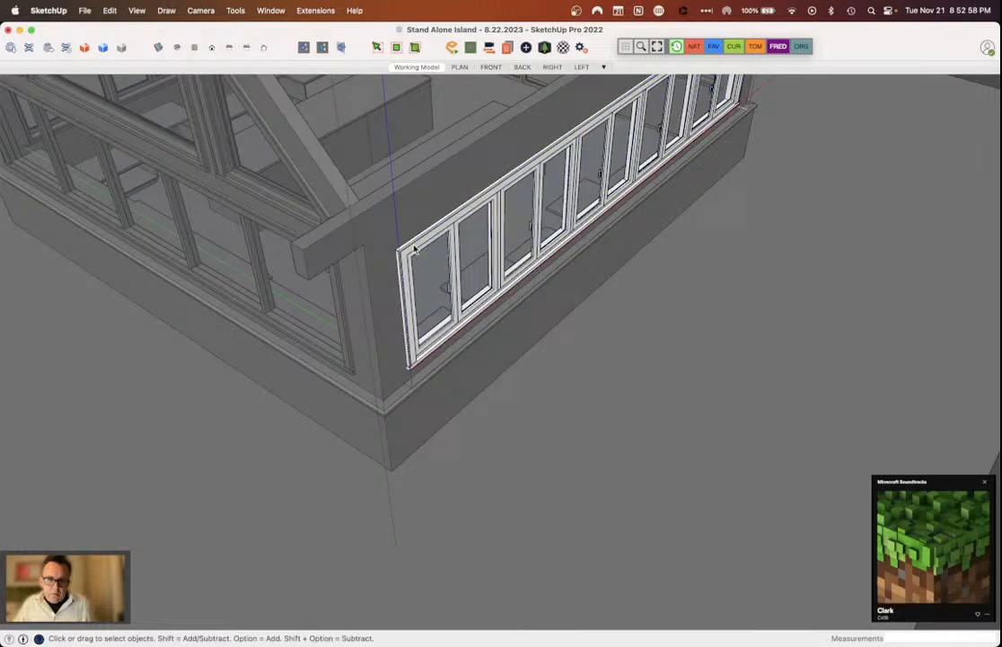
left_click(415, 250)
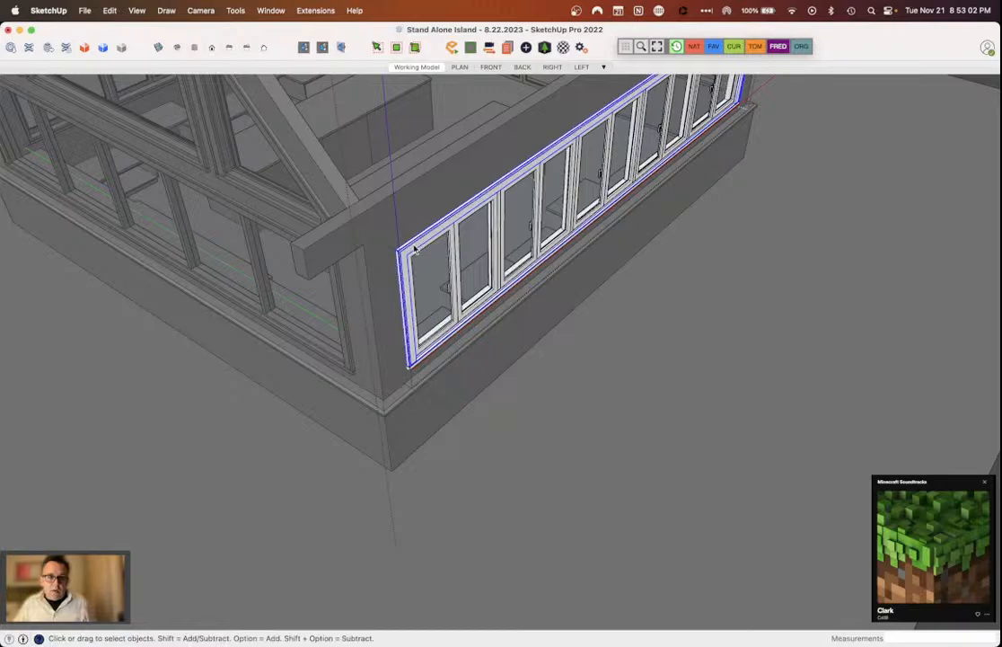
key("Escape")
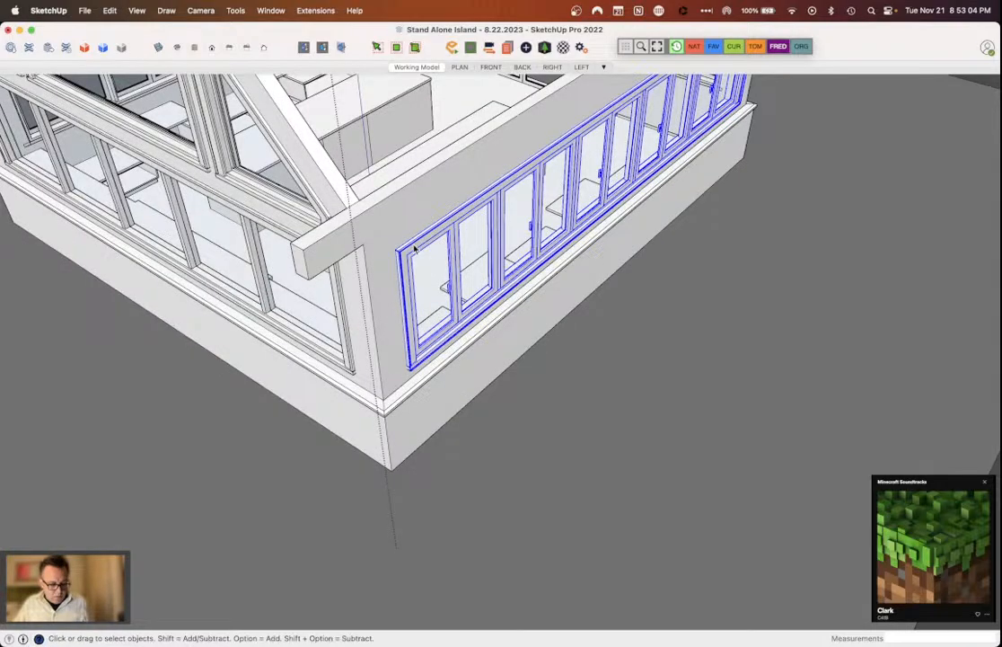
left_click(414, 249)
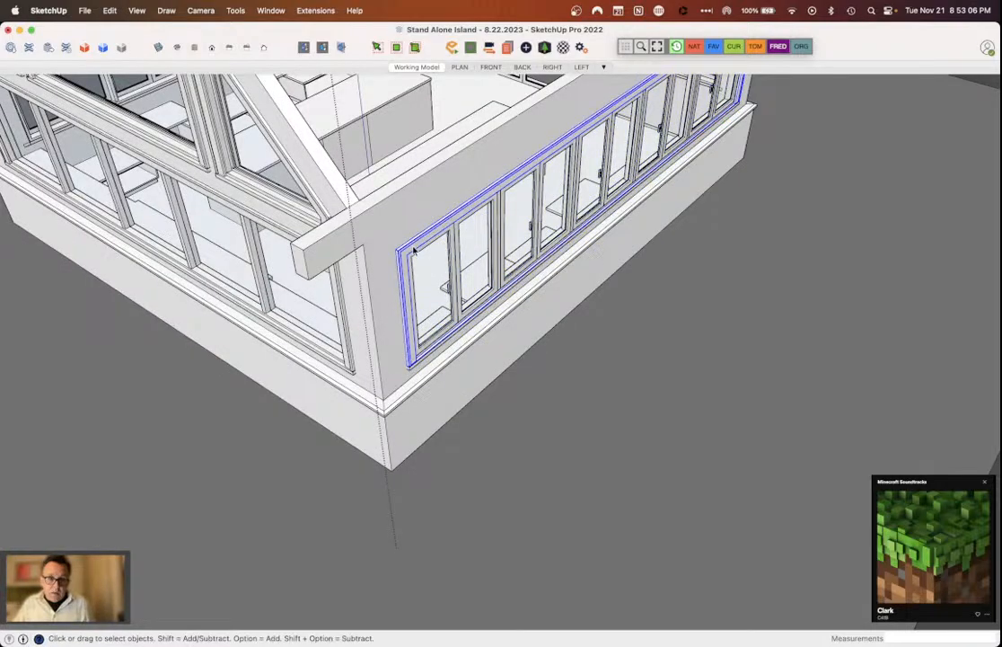
Step: Move the pasted trim frame about 18.95" out from the side wall and rotate it horizontally about its middle to face the opposite way
key("m")
left_click(414, 250)
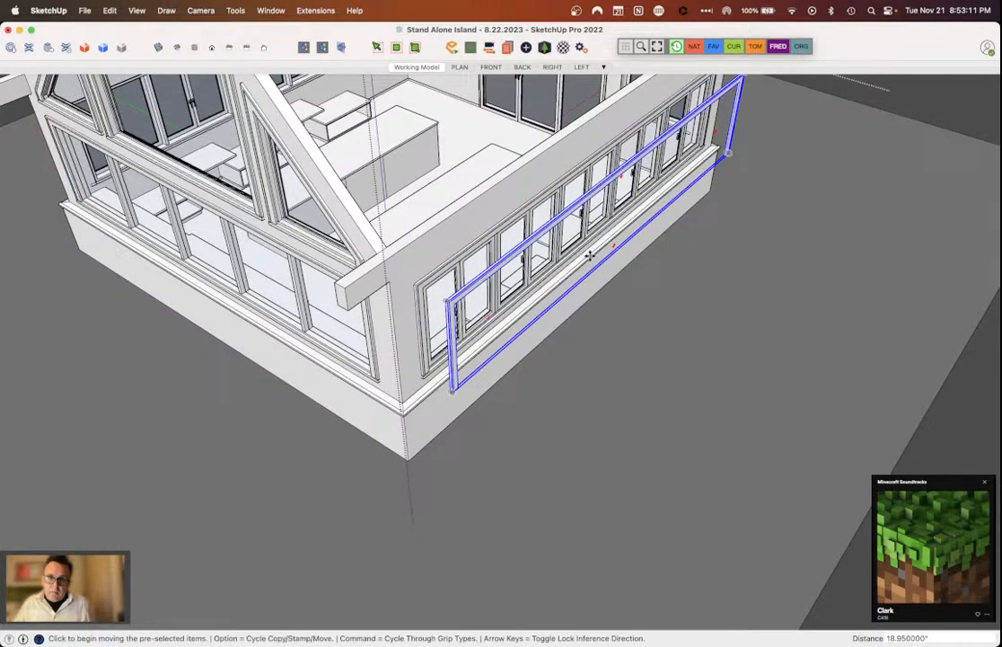
scroll(590, 256, "up", 3)
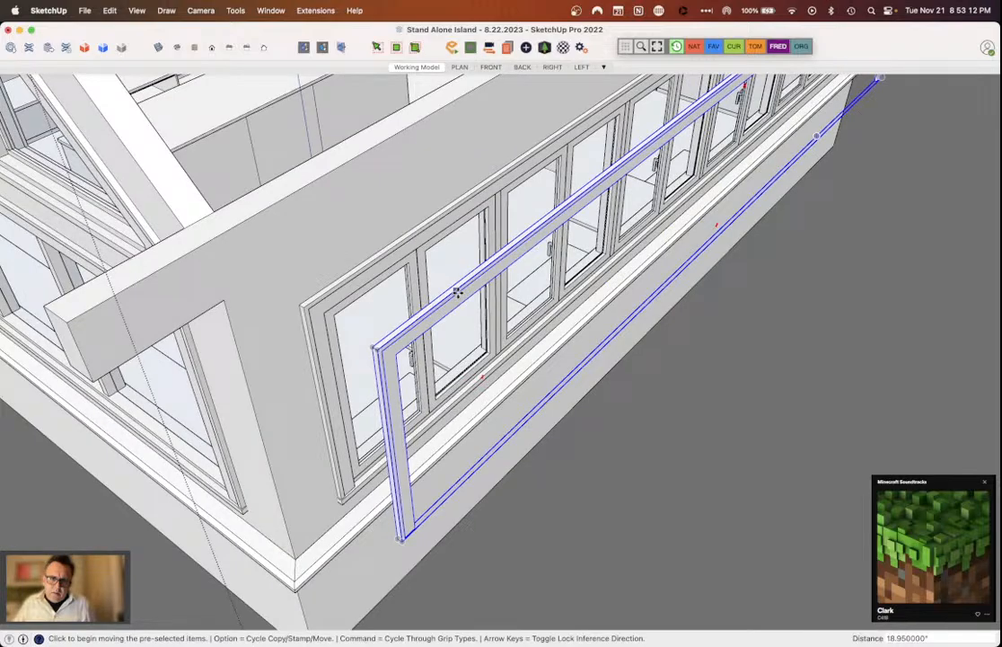
key("q")
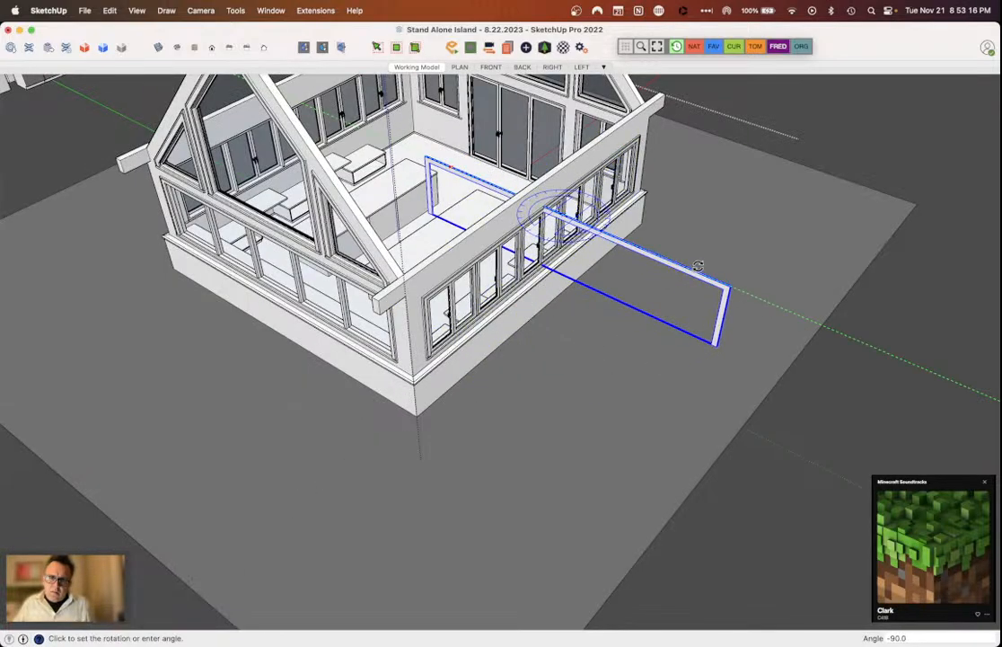
left_click(709, 108)
Step: Move the turned trim frame by its upper corner onto the matching exterior trim corner, and shift it 6" inward to the interior wall face
key("m")
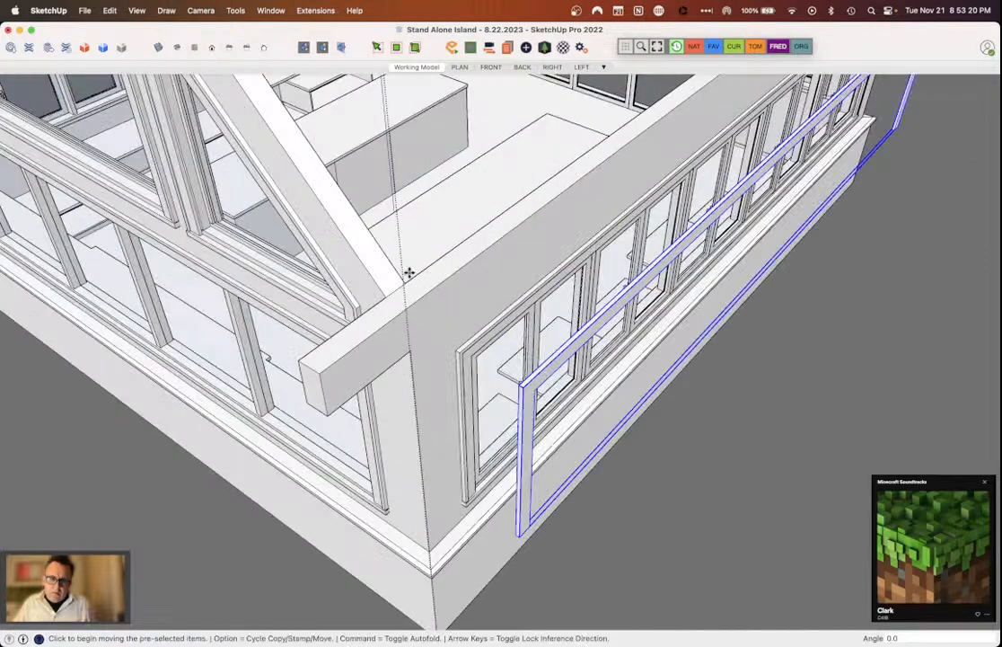
left_click(518, 386)
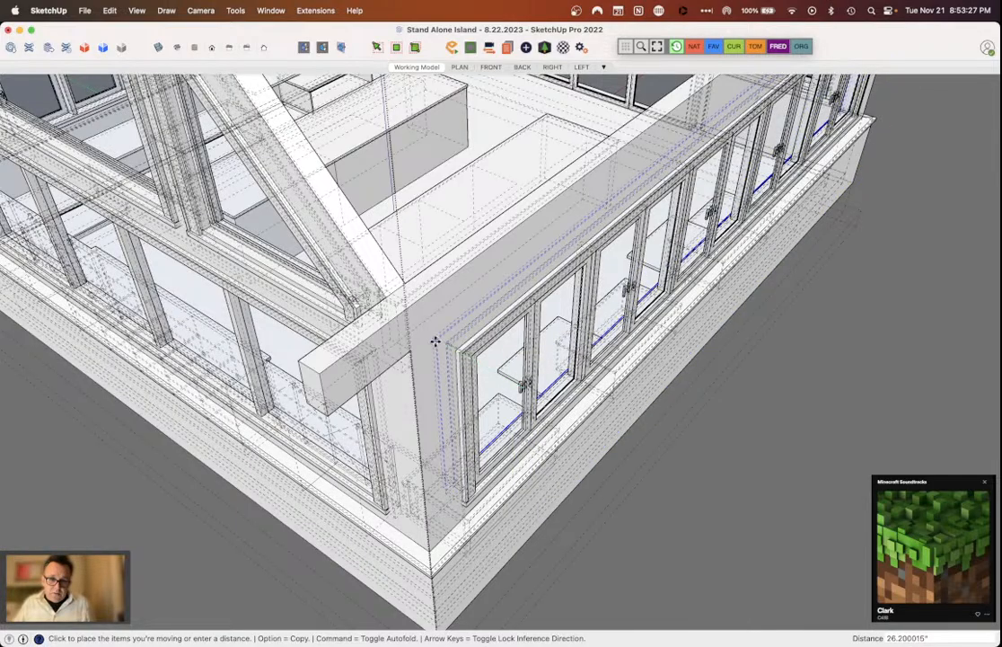
scroll(435, 342, "up", 5)
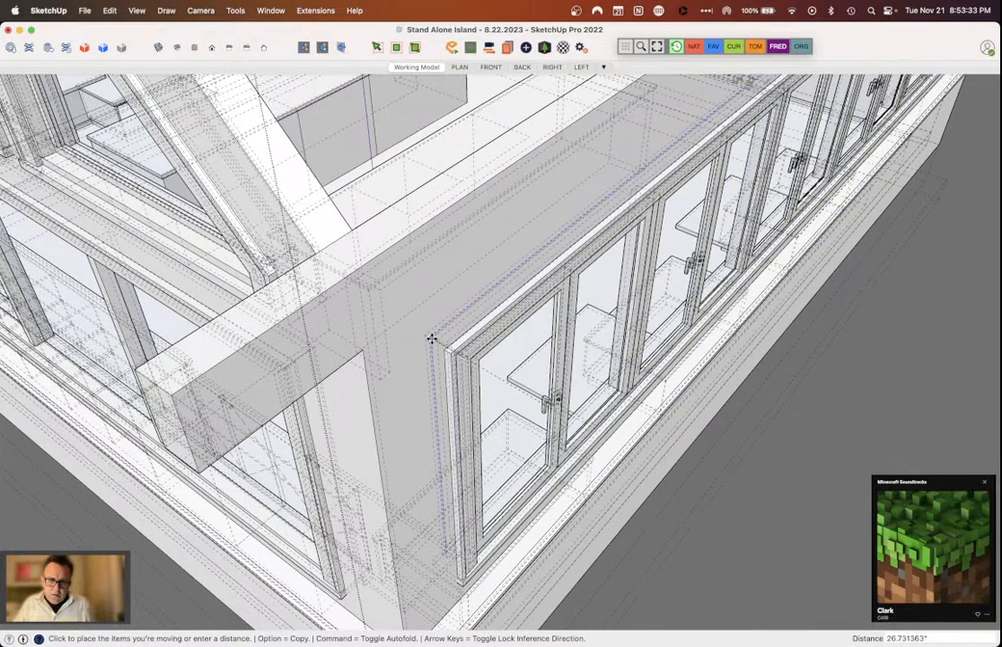
scroll(432, 339, "up", 3)
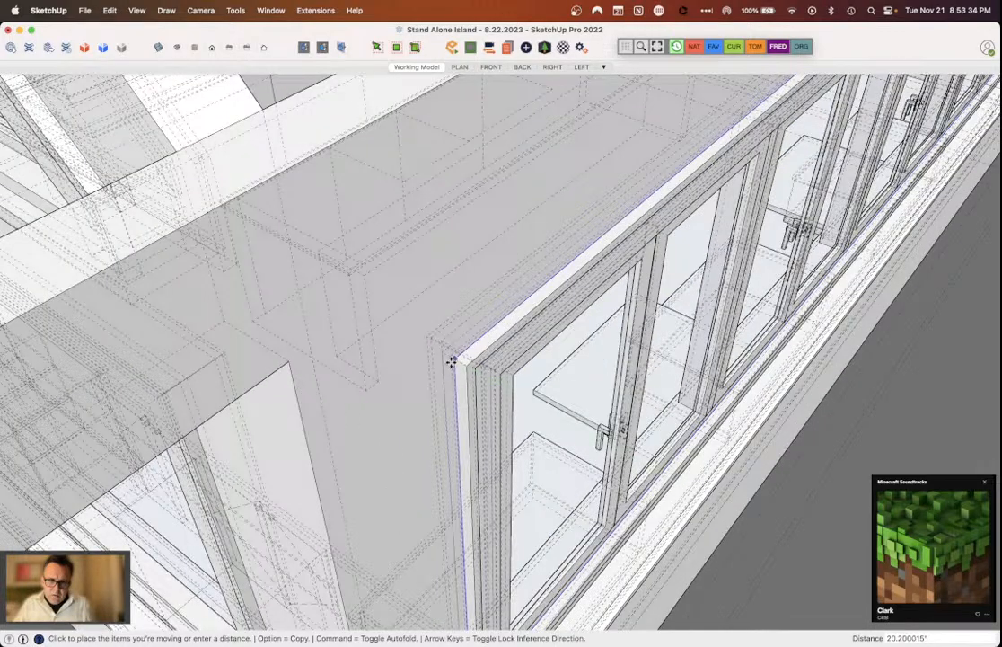
scroll(451, 360, "up", 4)
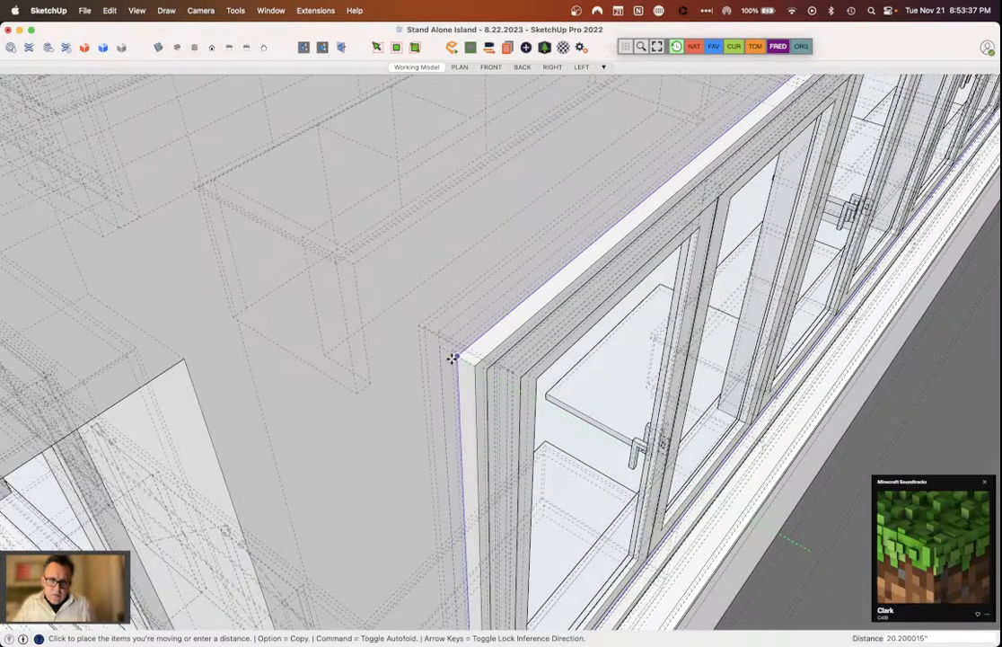
scroll(453, 358, "down", 5)
scroll(455, 360, "up", 4)
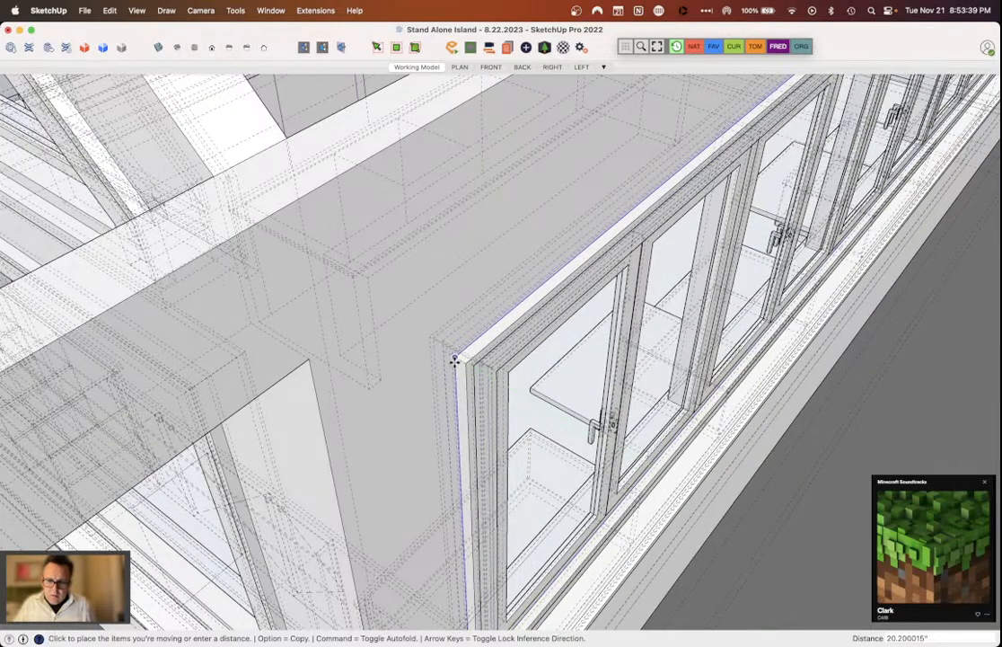
scroll(455, 358, "up", 2)
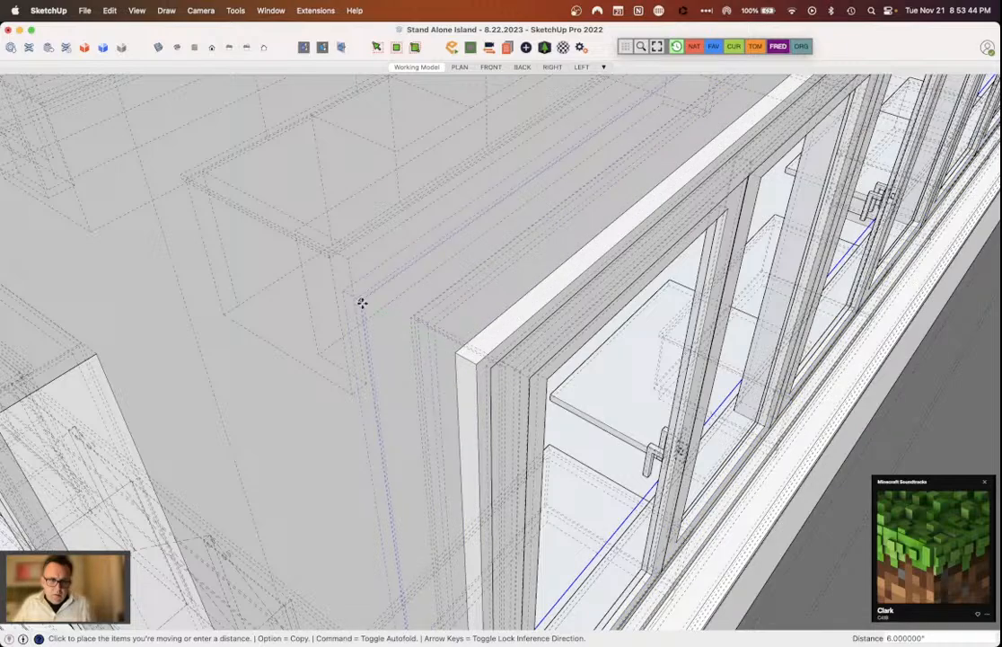
left_click(363, 304)
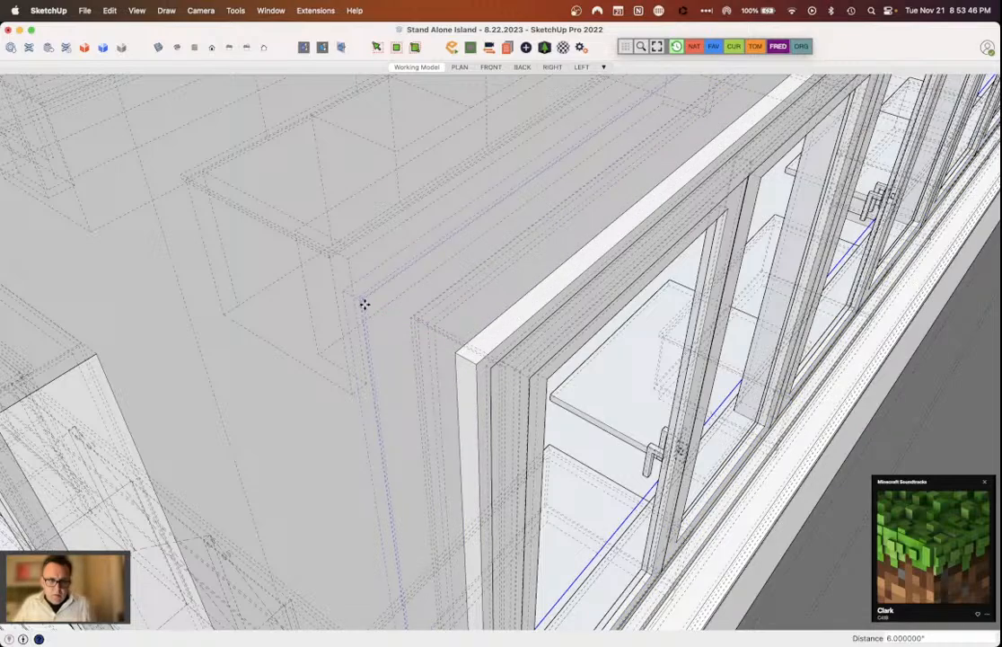
Step: Cut the interior trim frame and paste it in place inside the long side-wall window's group
middle_click_drag(364, 305, 540, 230)
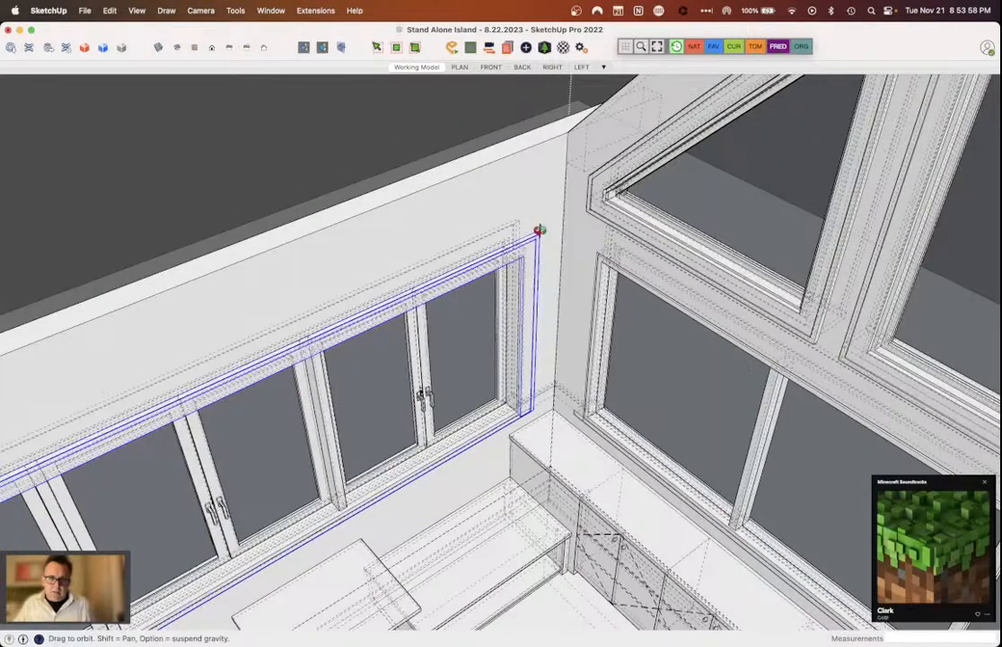
scroll(540, 230, "up", 3)
middle_click_drag(564, 238, 487, 210)
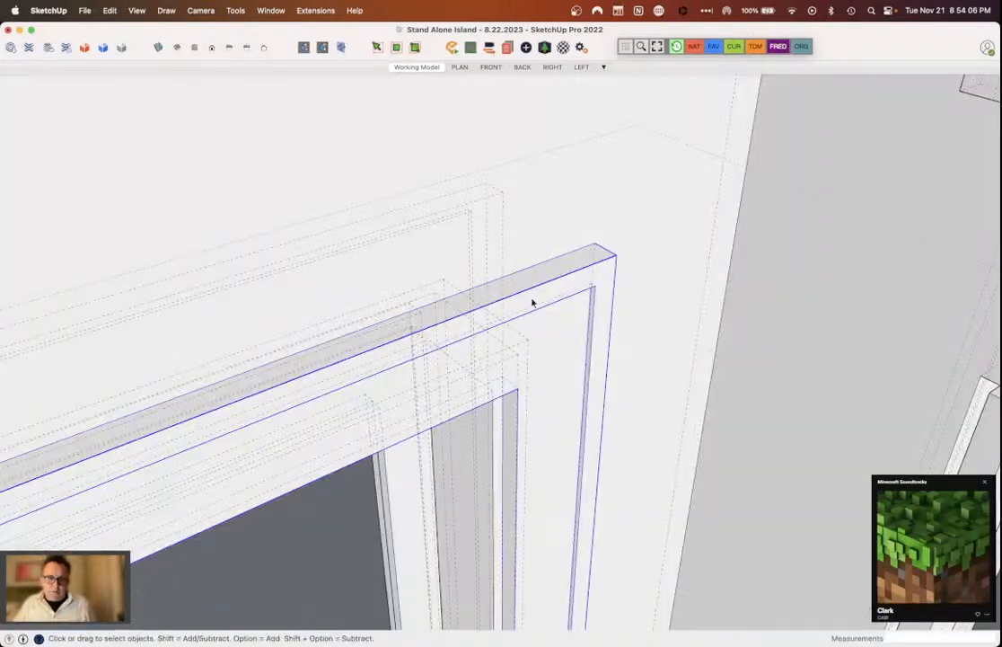
scroll(533, 314, "down", 2)
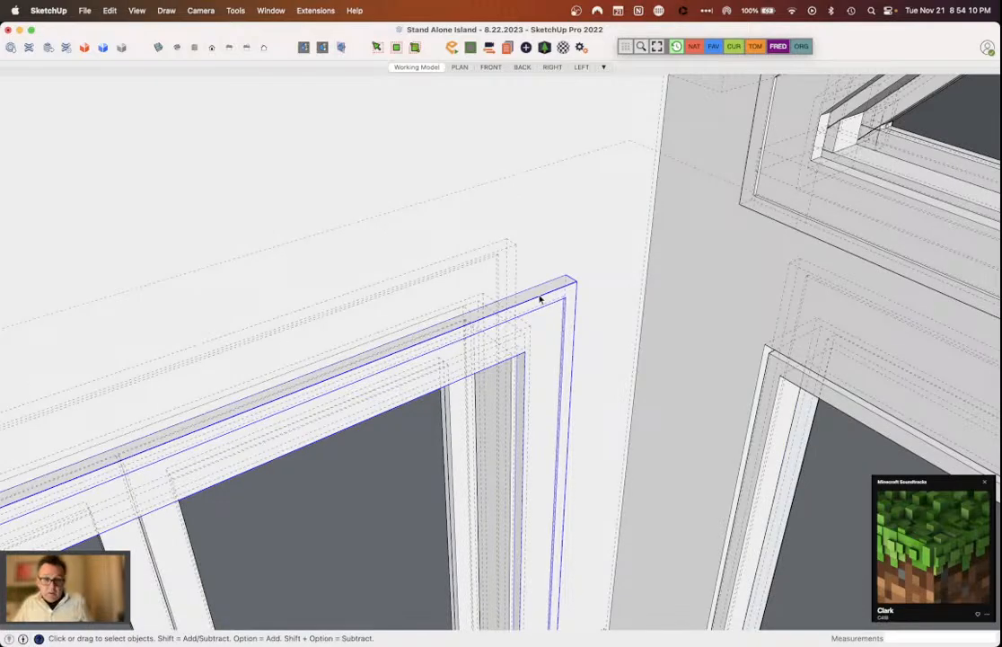
double_click(512, 350)
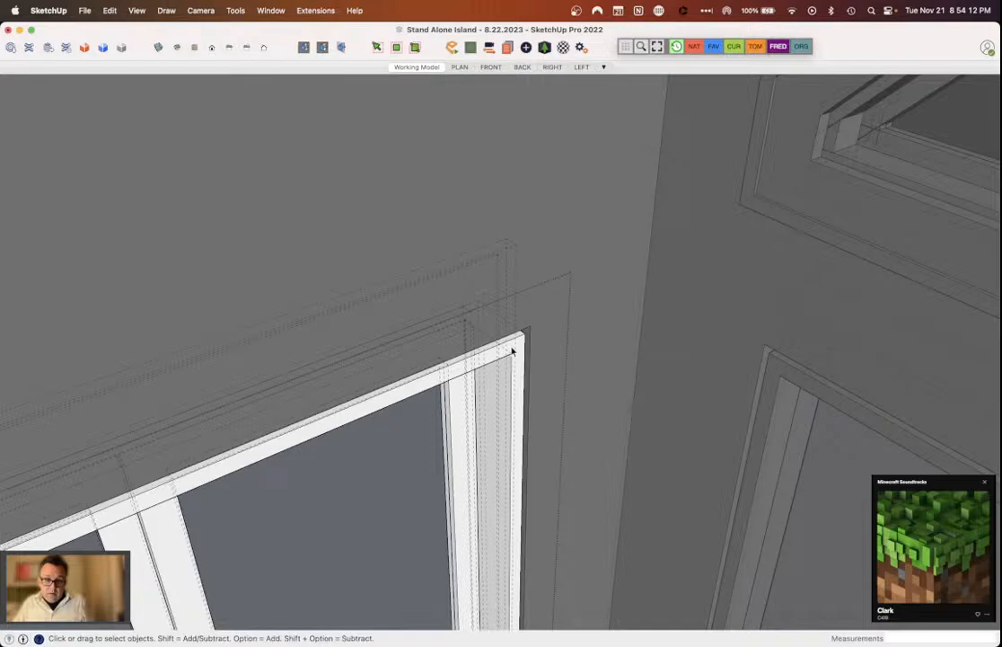
left_click(512, 350)
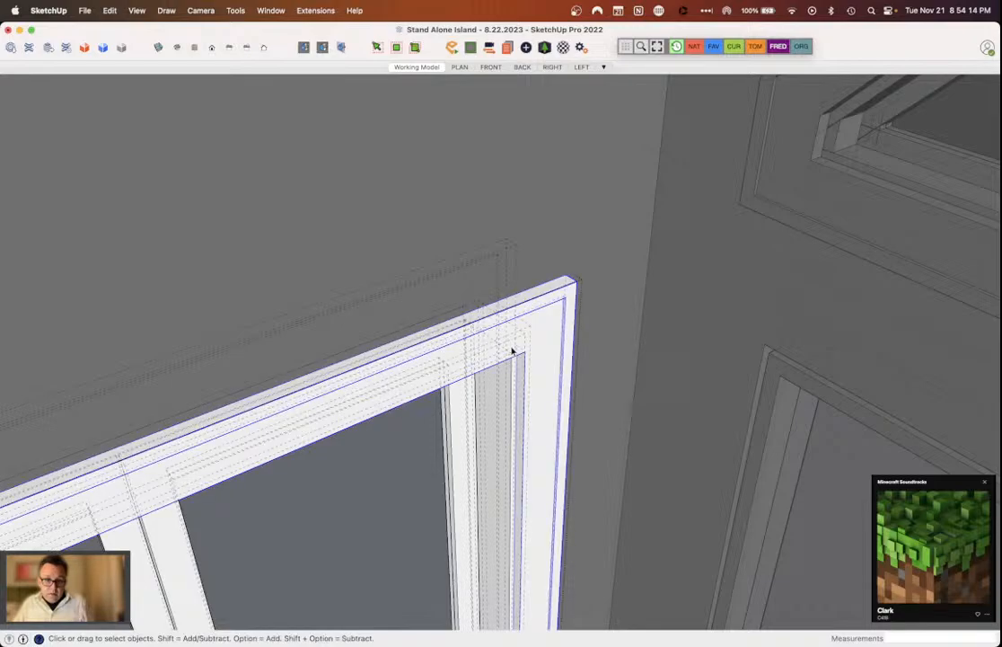
key("o")
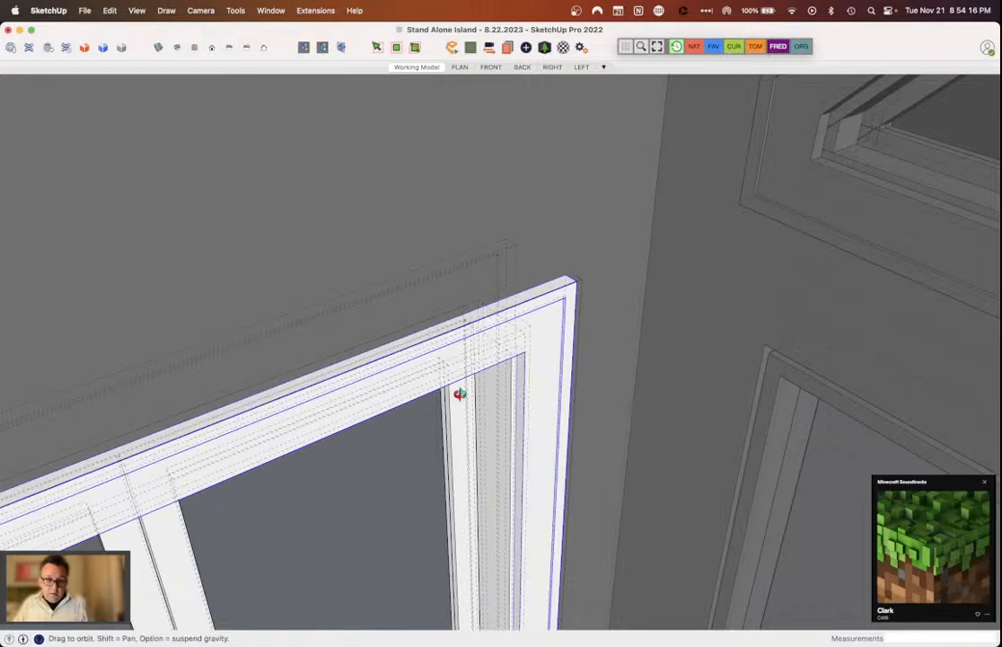
Step: Open the window trim group for editing and push/pull the upper casing face to align with the adjacent trim surface
left_click_drag(459, 393, 537, 280)
key("space")
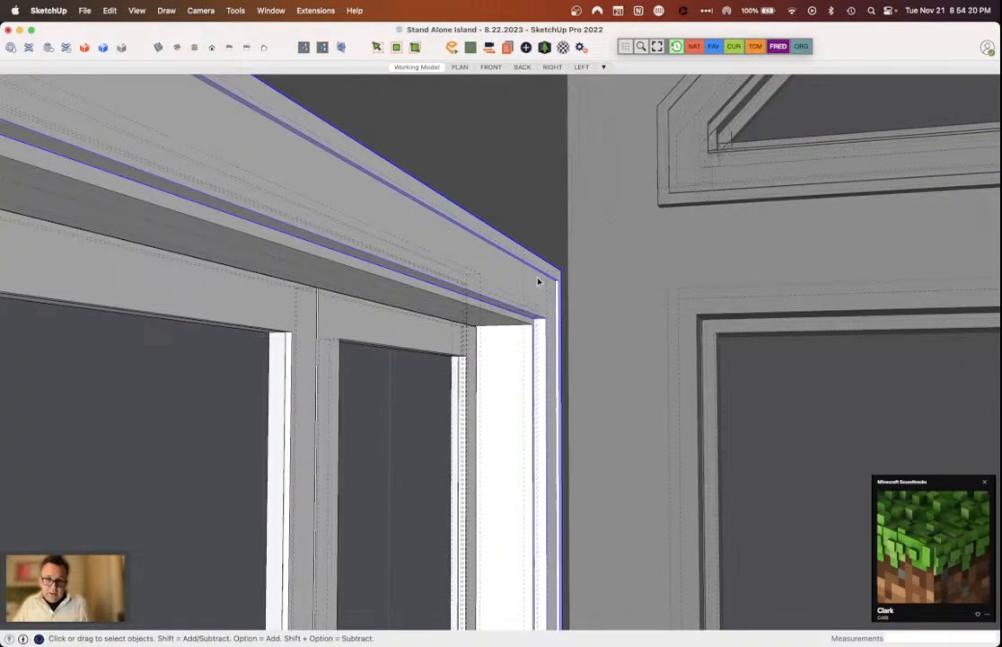
double_click(537, 282)
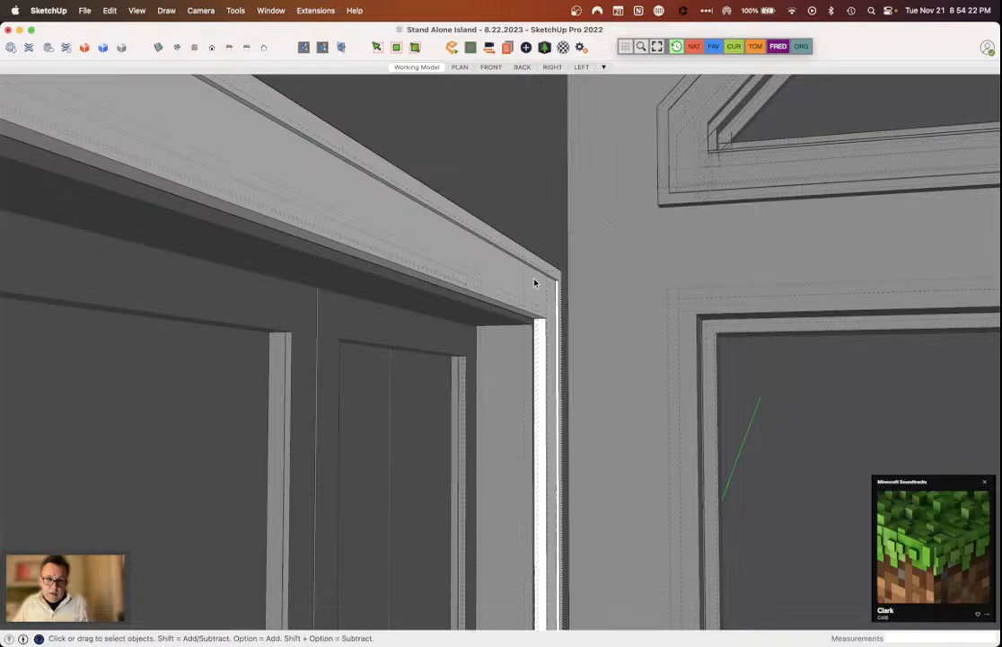
key("o")
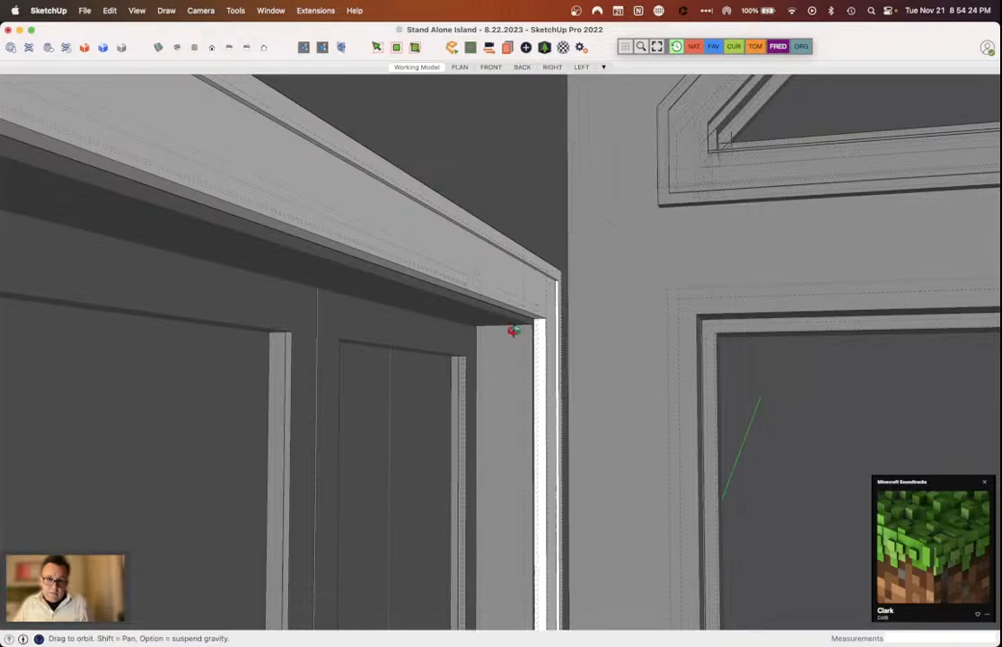
left_click_drag(513, 330, 529, 301)
key("p")
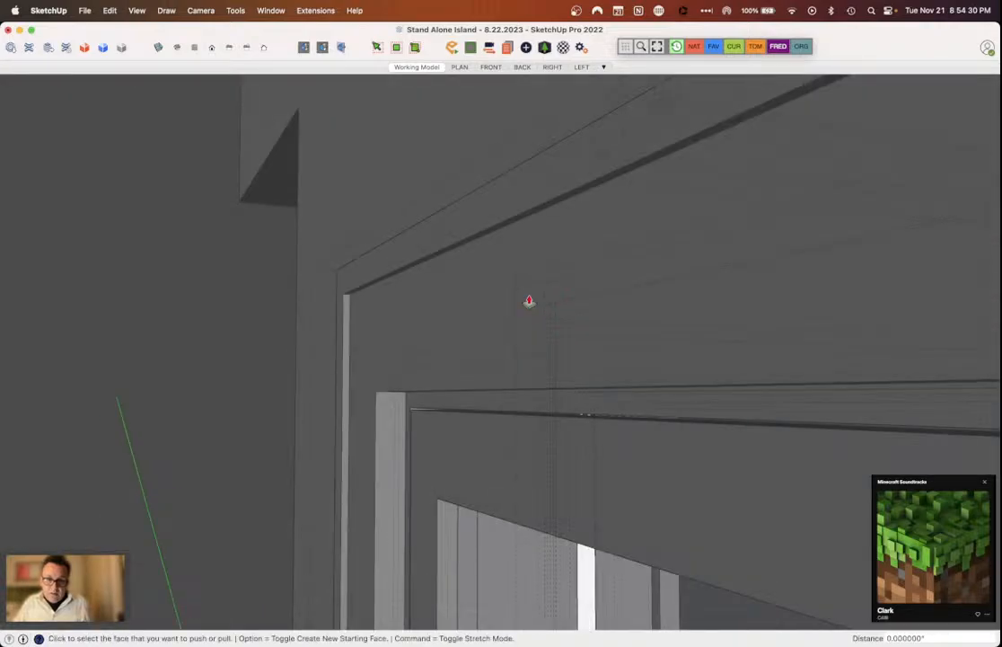
left_click(529, 301)
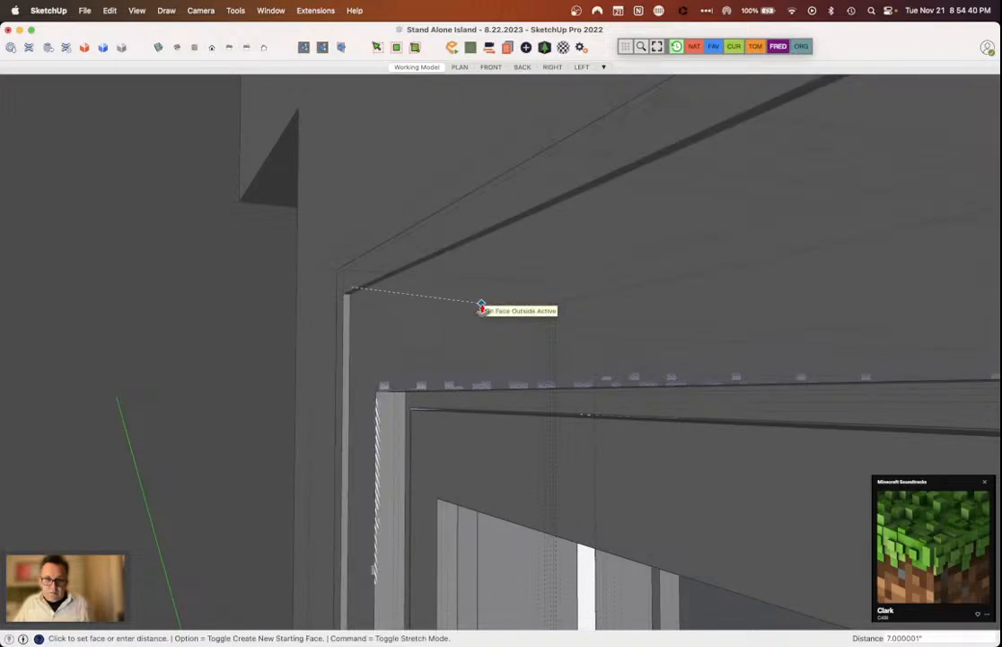
left_click(481, 307)
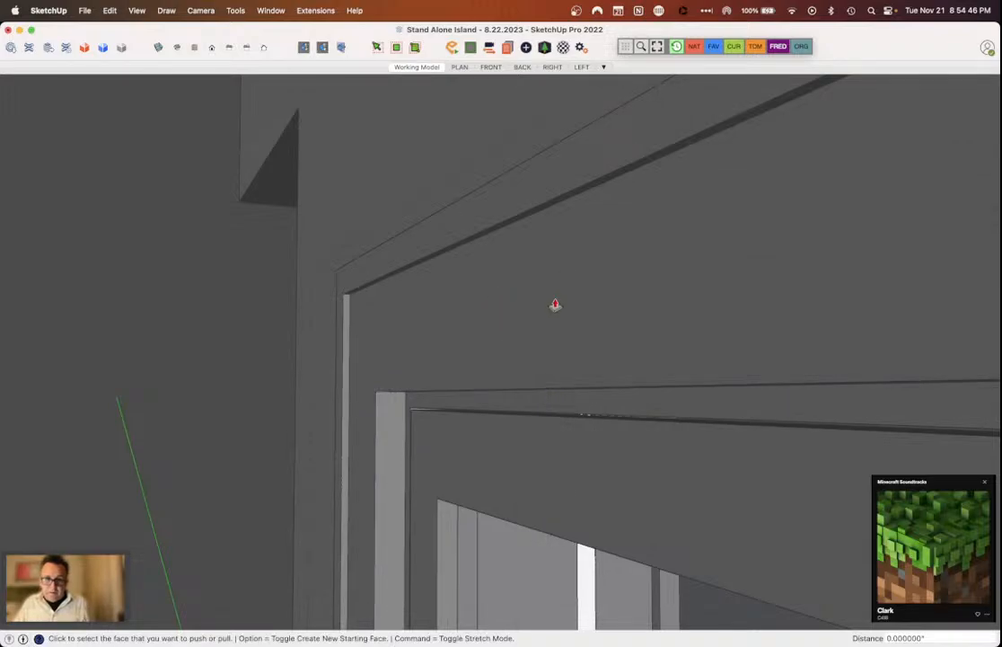
Step: Try to push/pull the window casing face outward about 12.73 inches, undo it, and start another pull on the upper casing
scroll(555, 304, "down", 3)
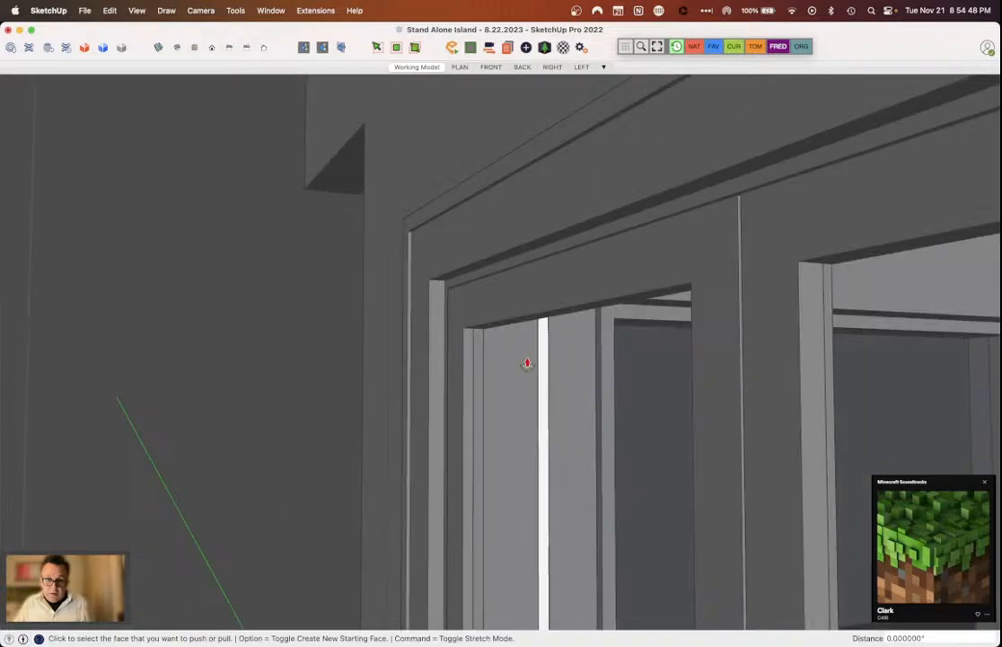
mouse_move(528, 363)
middle_mouse_down()
mouse_move(552, 338)
mouse_move(575, 342)
mouse_move(425, 349)
middle_mouse_up()
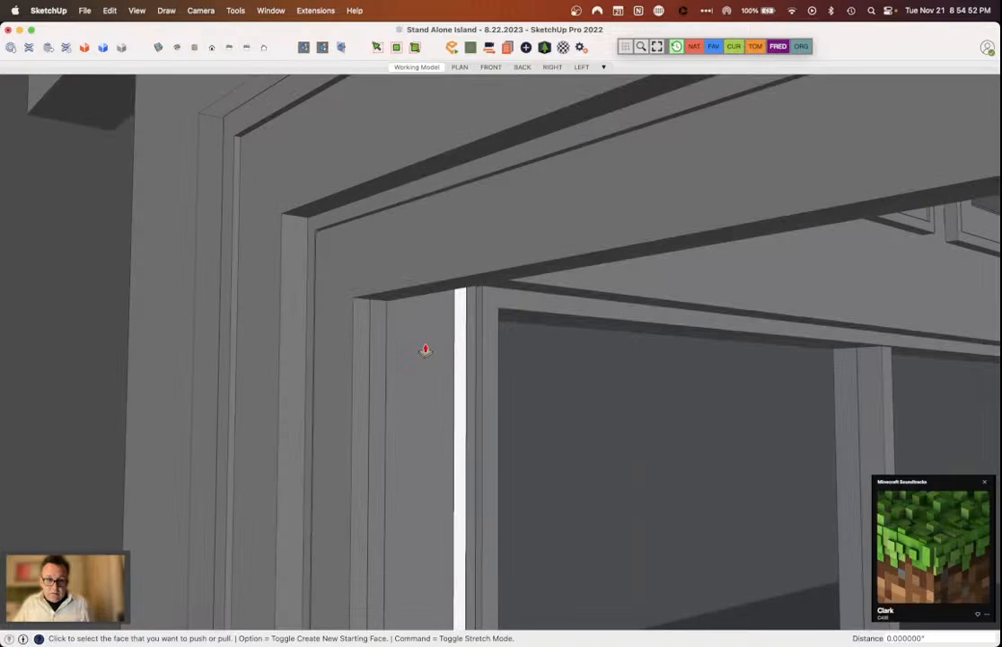
left_click(425, 349)
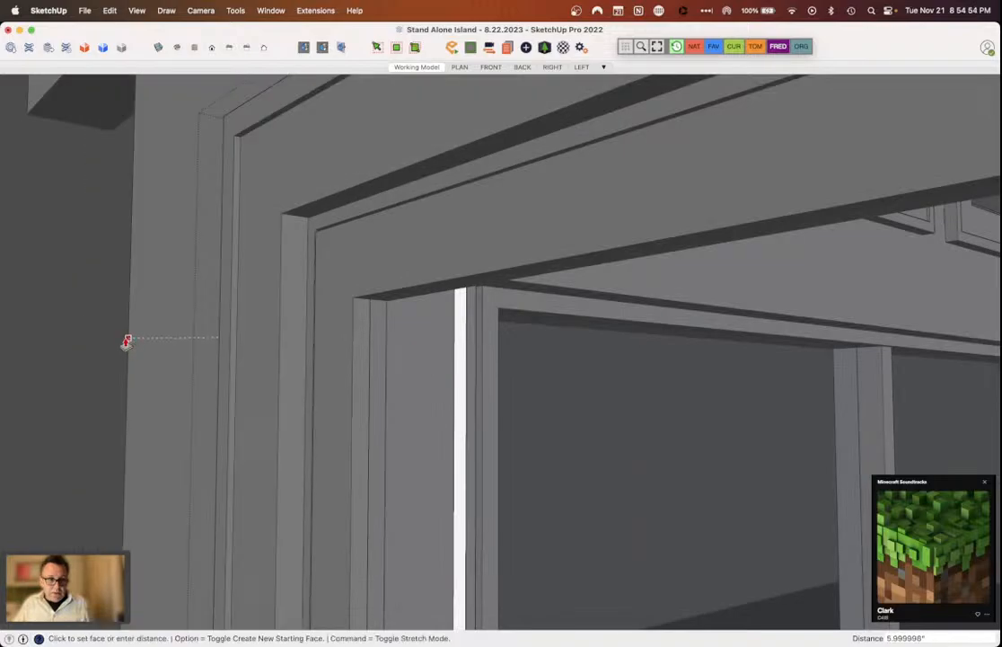
left_click(90, 345)
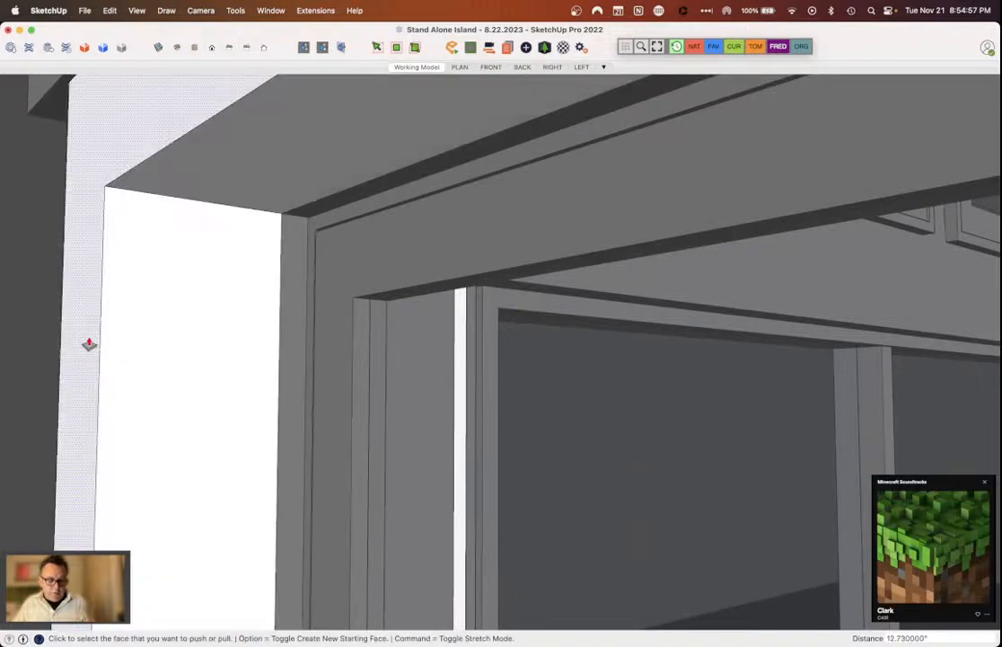
key("super+z")
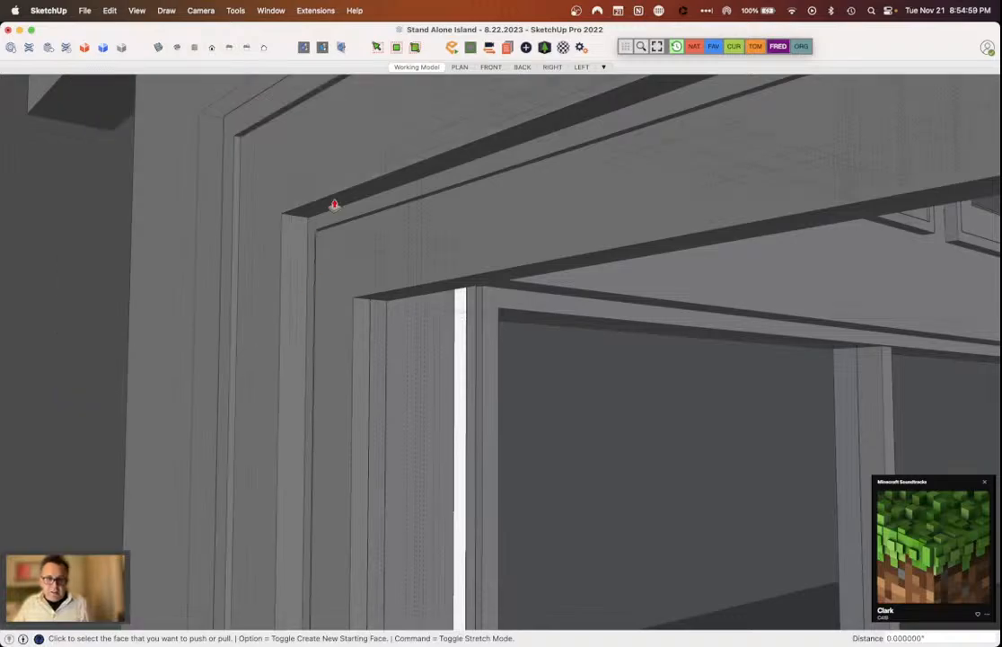
left_click(334, 205)
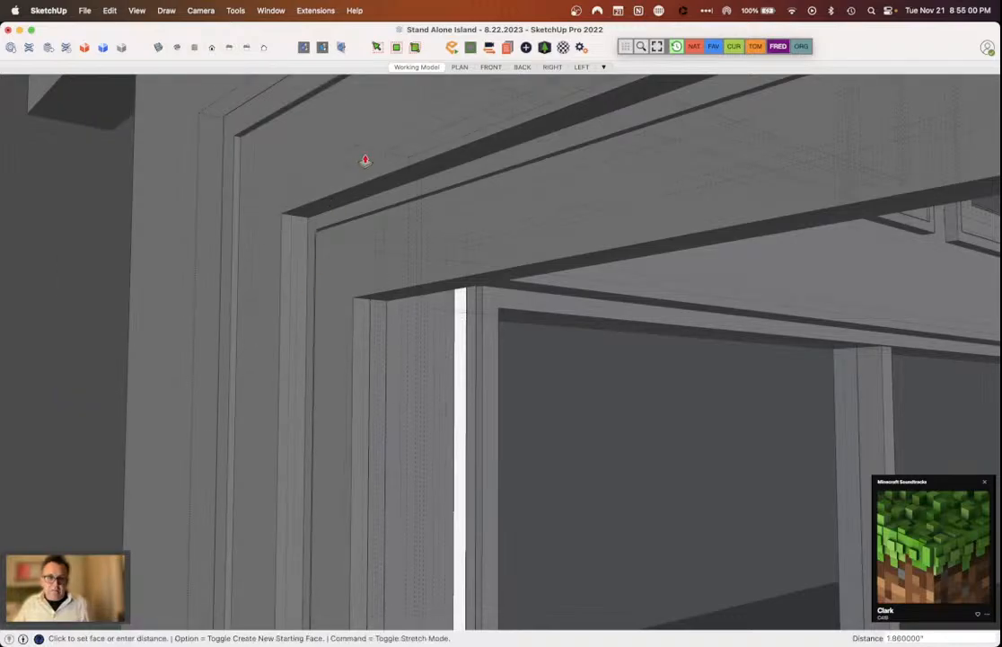
Step: Open the interior window sill for editing, pull its front face out 1.25 inches to meet the casing, and extend it slightly further
key("o")
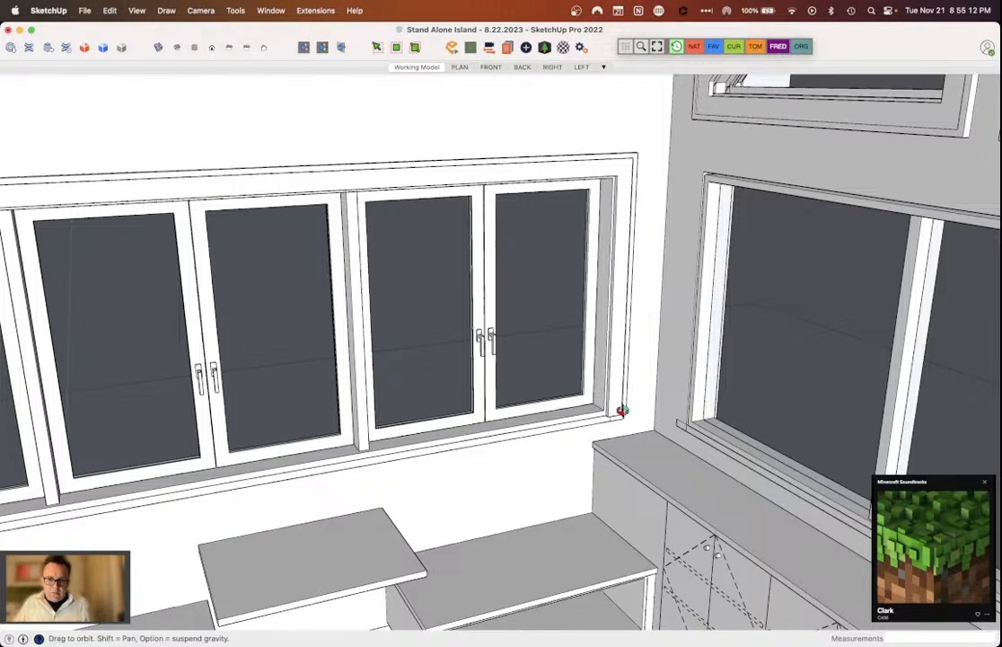
left_click_drag(621, 411, 550, 474)
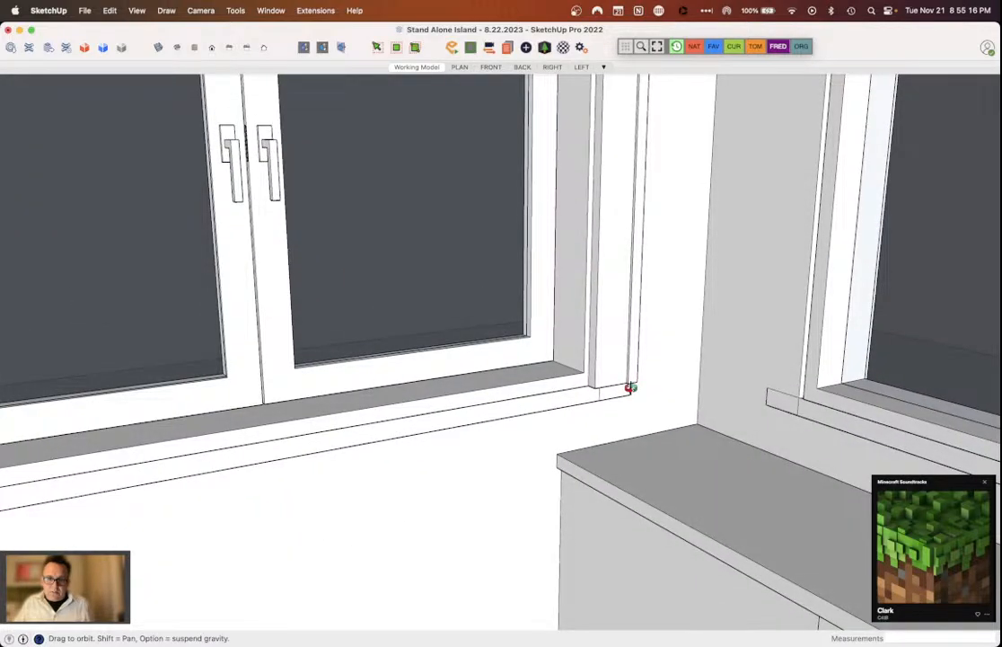
scroll(629, 391, "up", 3)
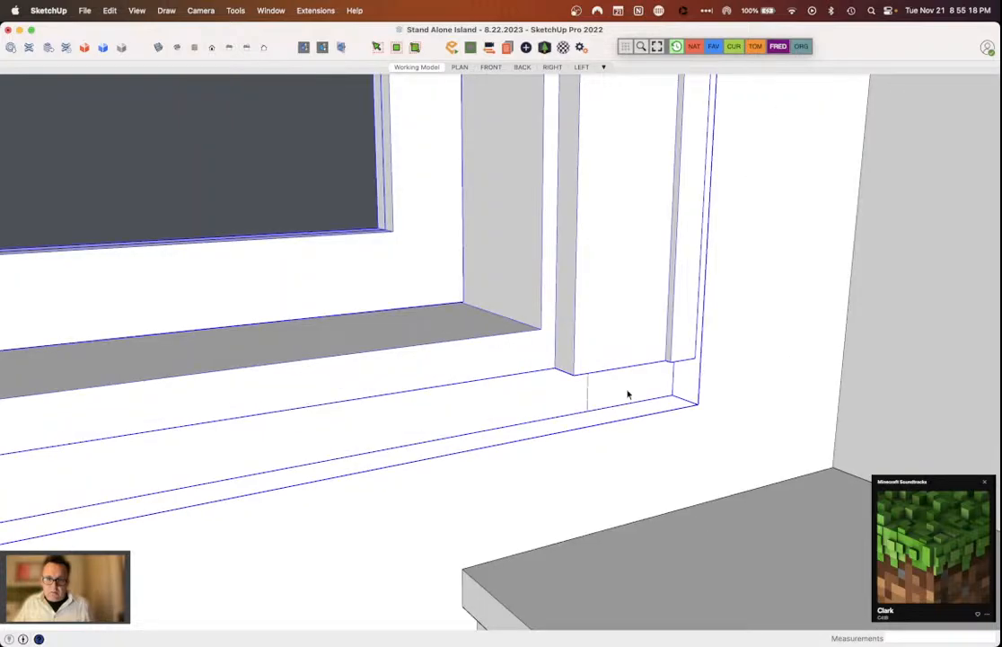
double_click(628, 395)
key("p")
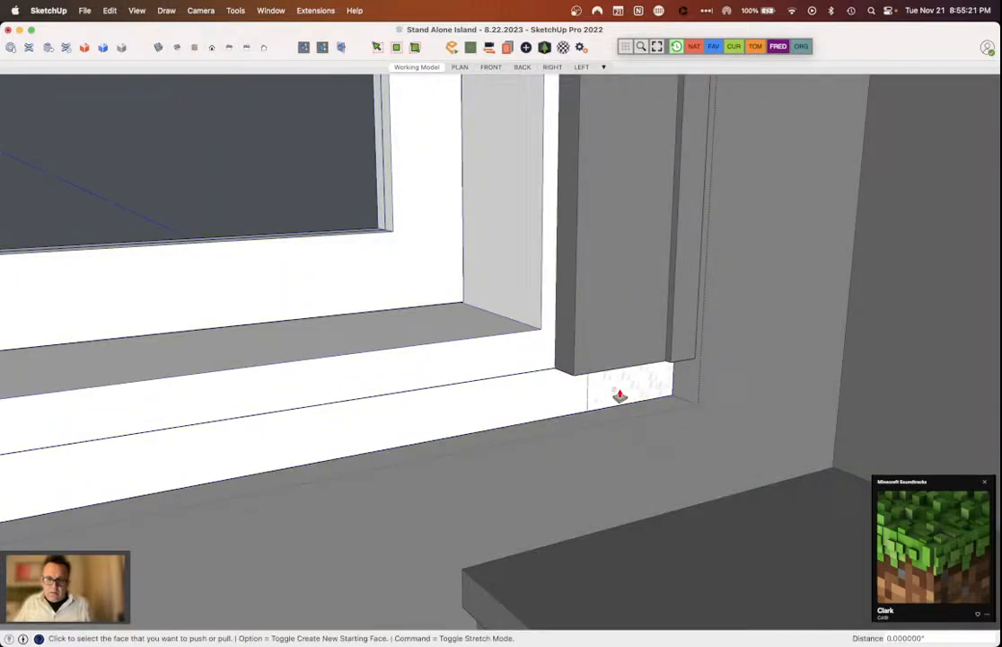
left_click(620, 396)
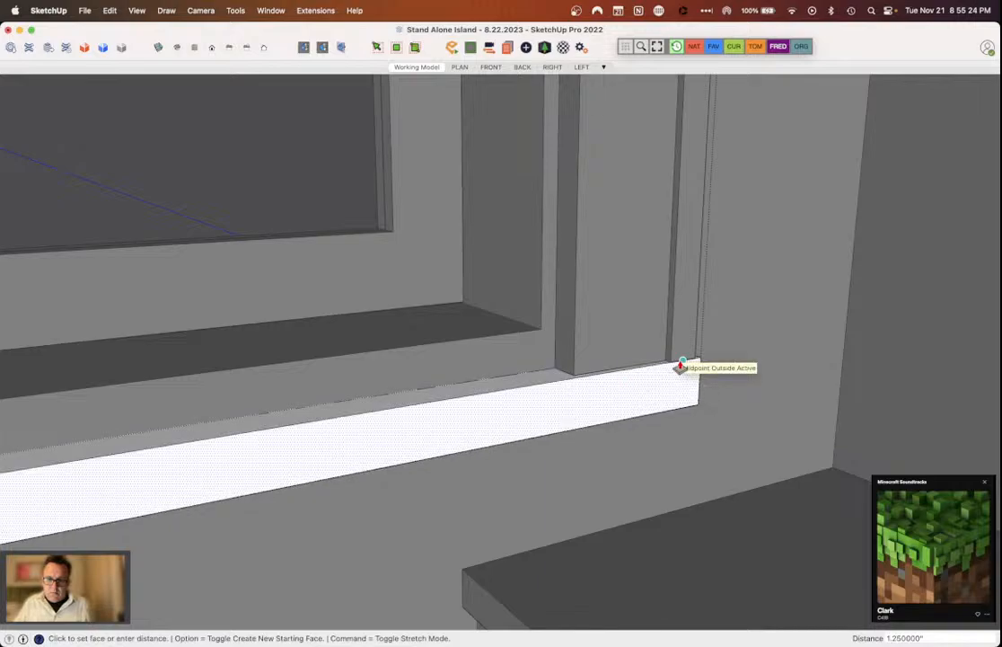
left_click(682, 366)
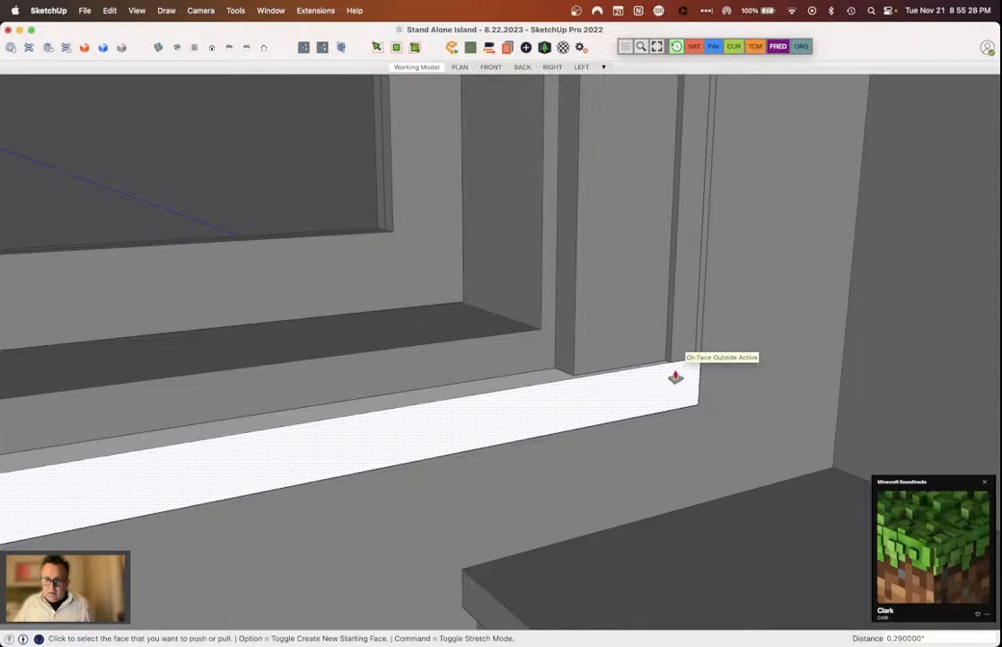
left_click_drag(675, 377, 685, 388)
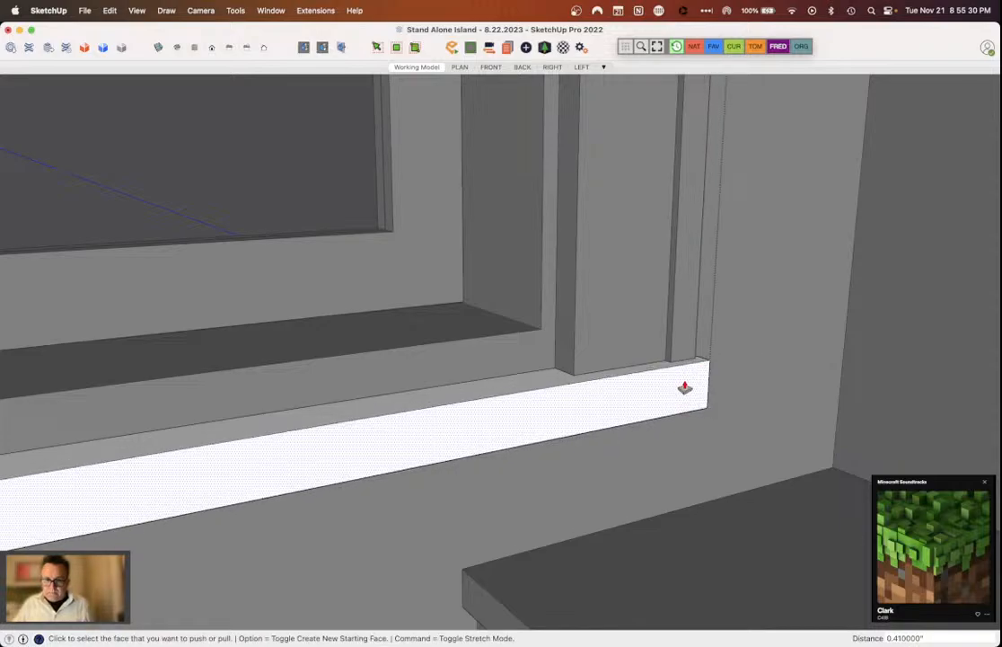
type("2")
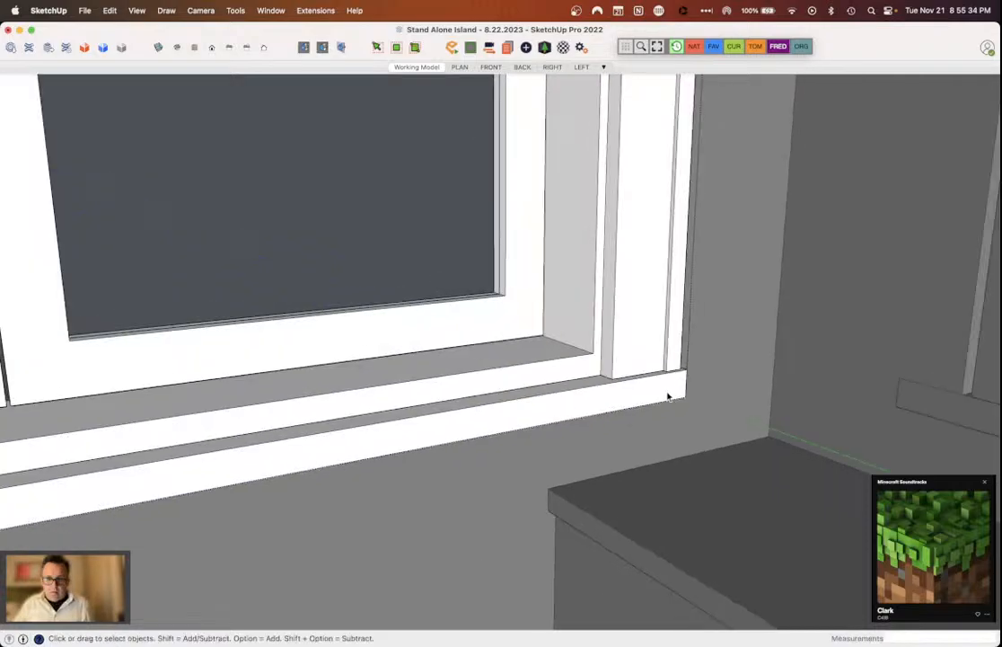
Step: Inspect the finished window trim and sill from inside the room and around the exterior of the building
middle_click_drag(668, 396, 648, 396)
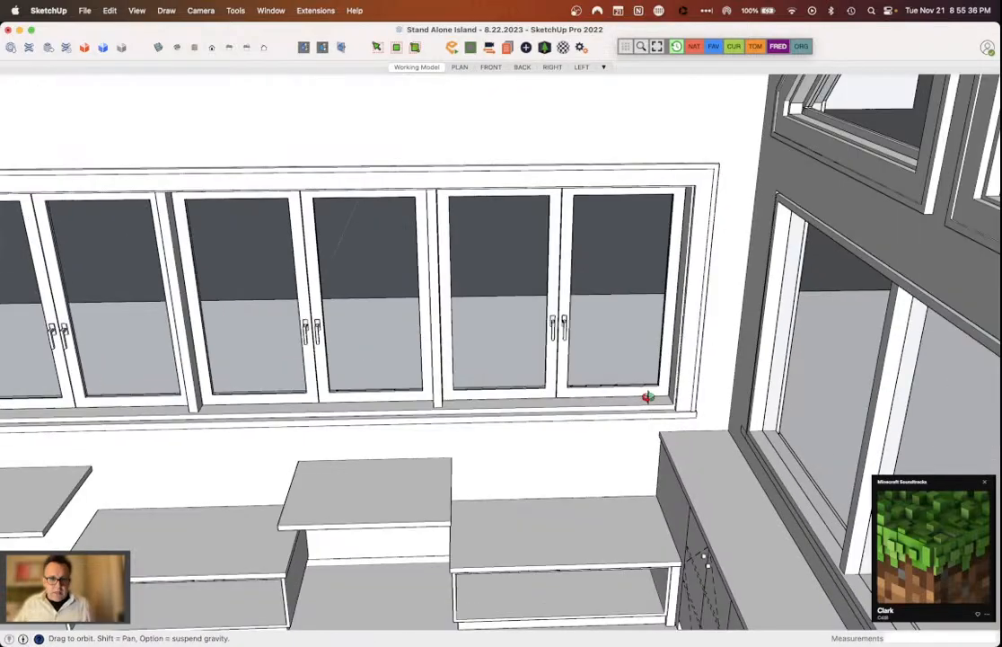
middle_click_drag(648, 396, 778, 397)
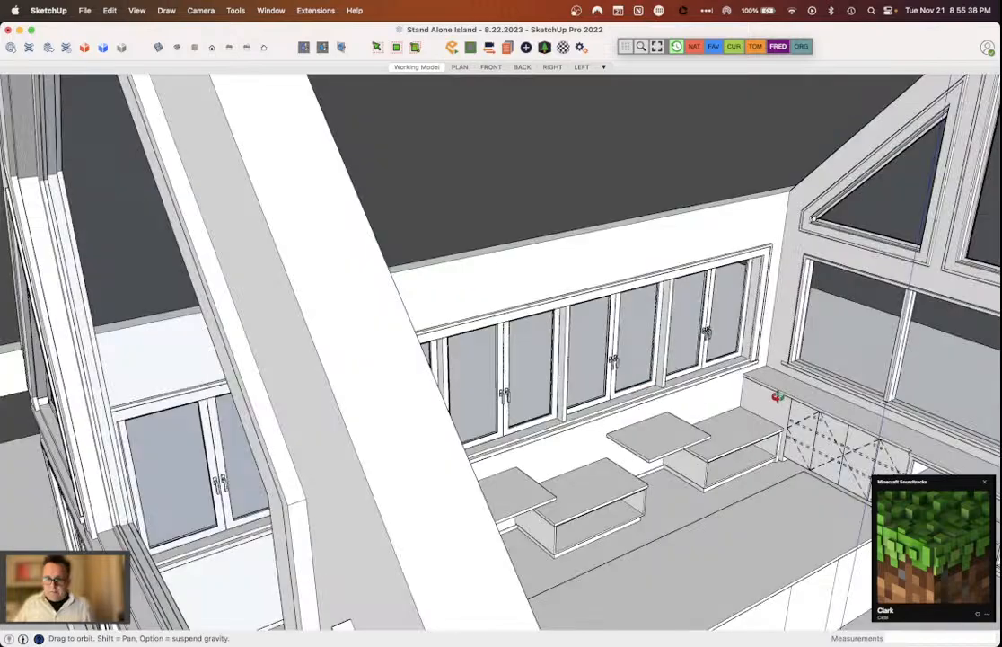
middle_click_drag(778, 397, 736, 391)
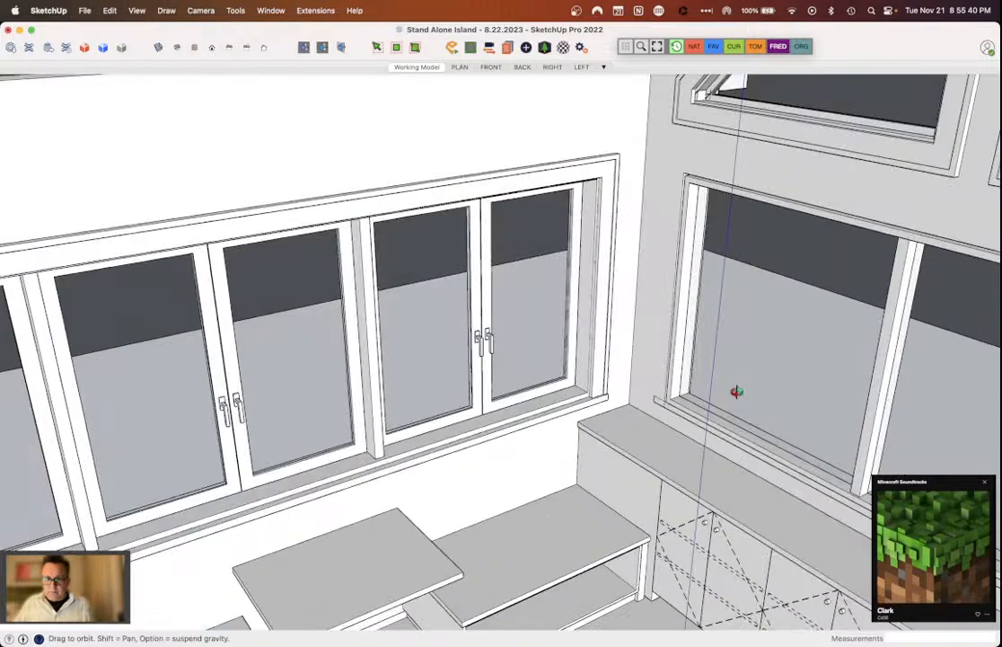
middle_click_drag(737, 392, 592, 380)
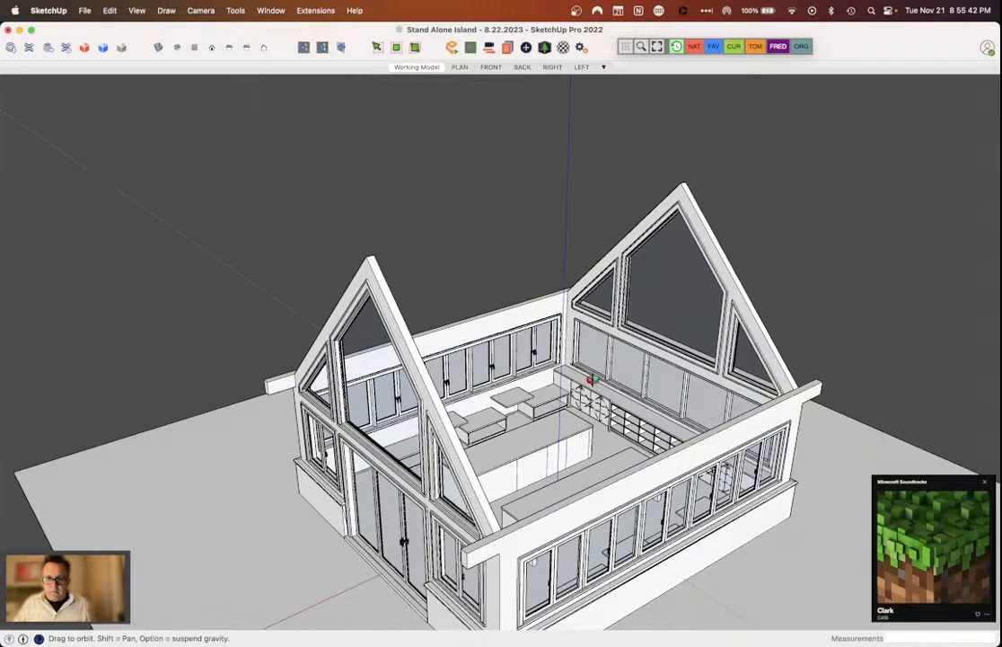
middle_click_drag(590, 378, 638, 339)
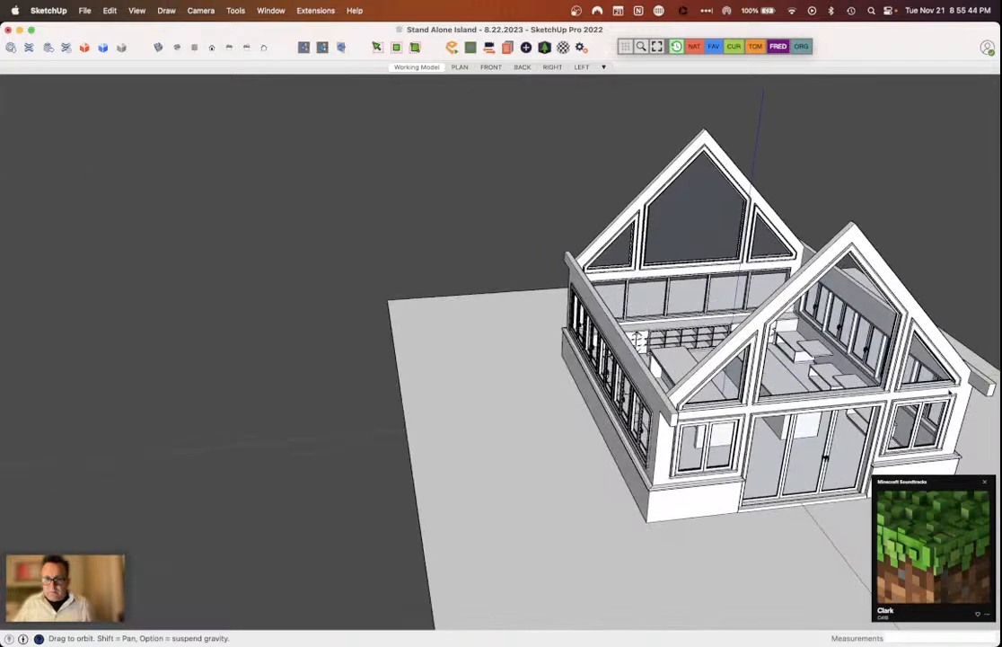
middle_click_drag(638, 339, 607, 392)
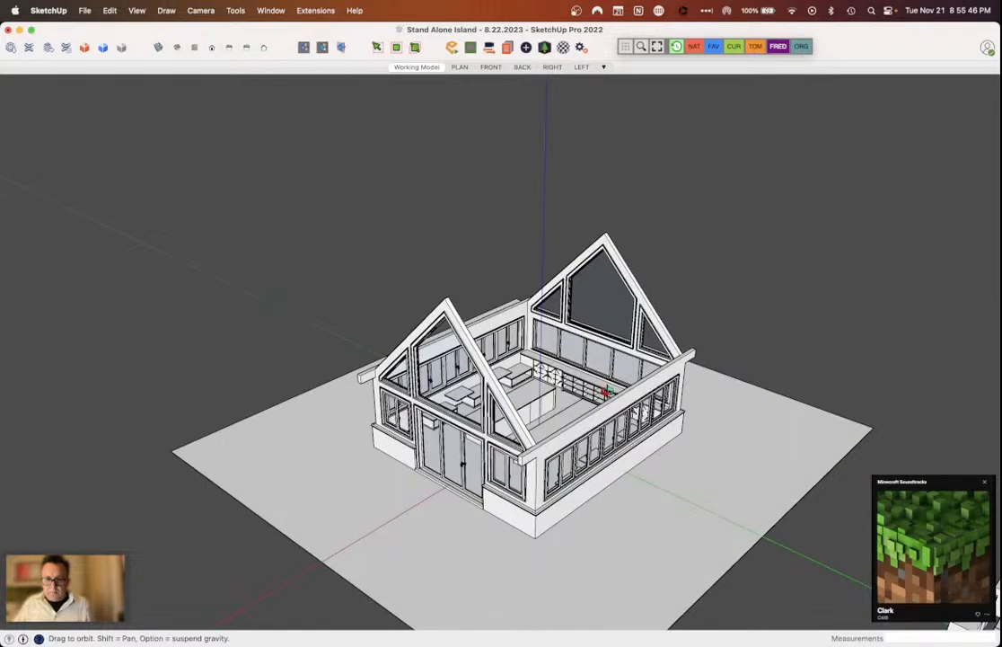
middle_click_drag(607, 392, 474, 352)
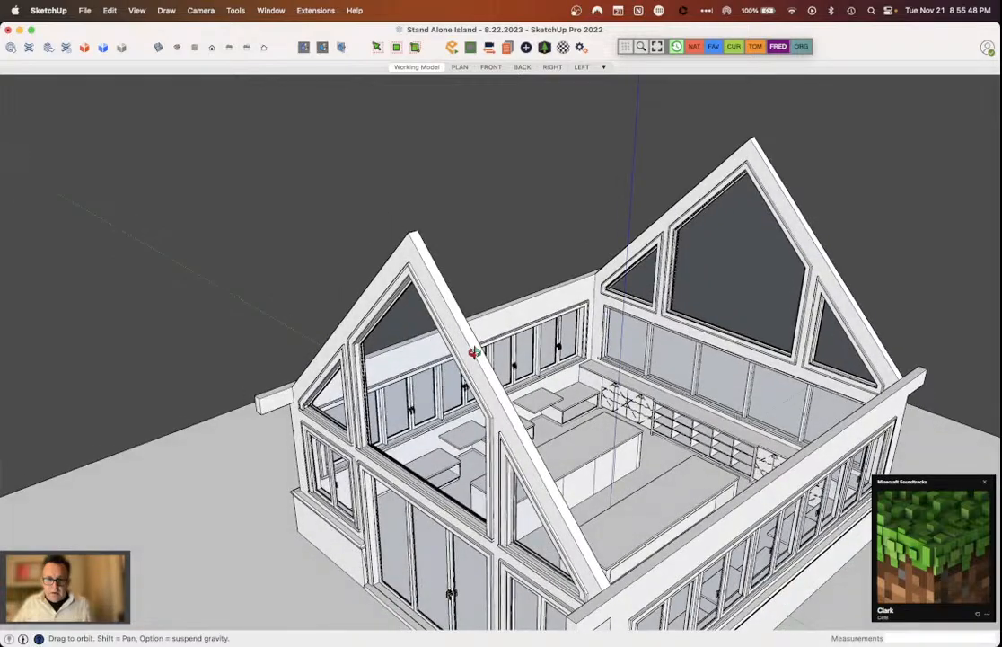
middle_click_drag(473, 352, 632, 408)
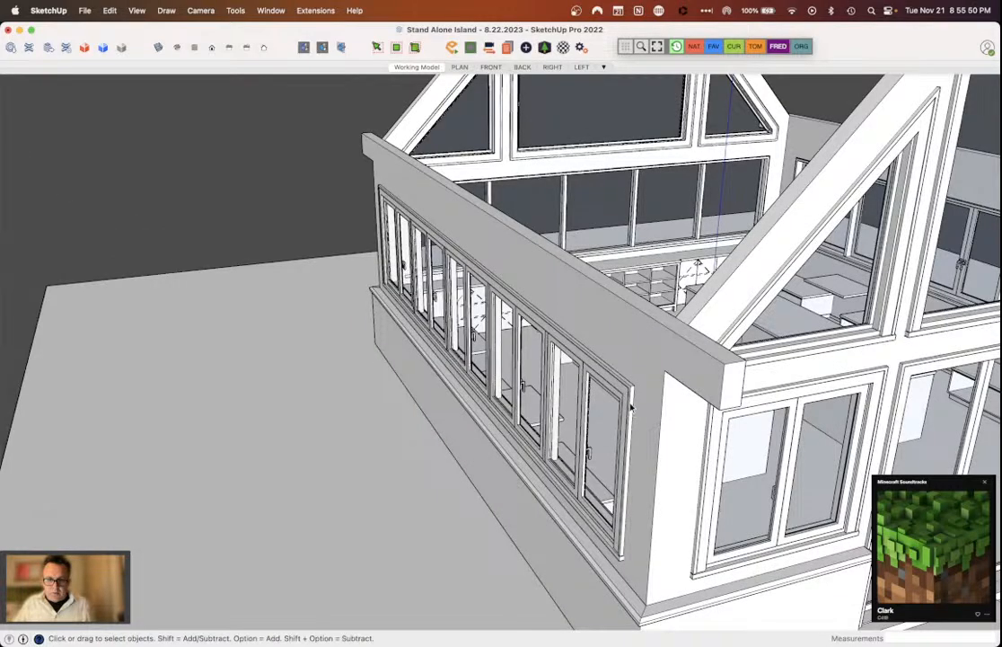
left_click(632, 408)
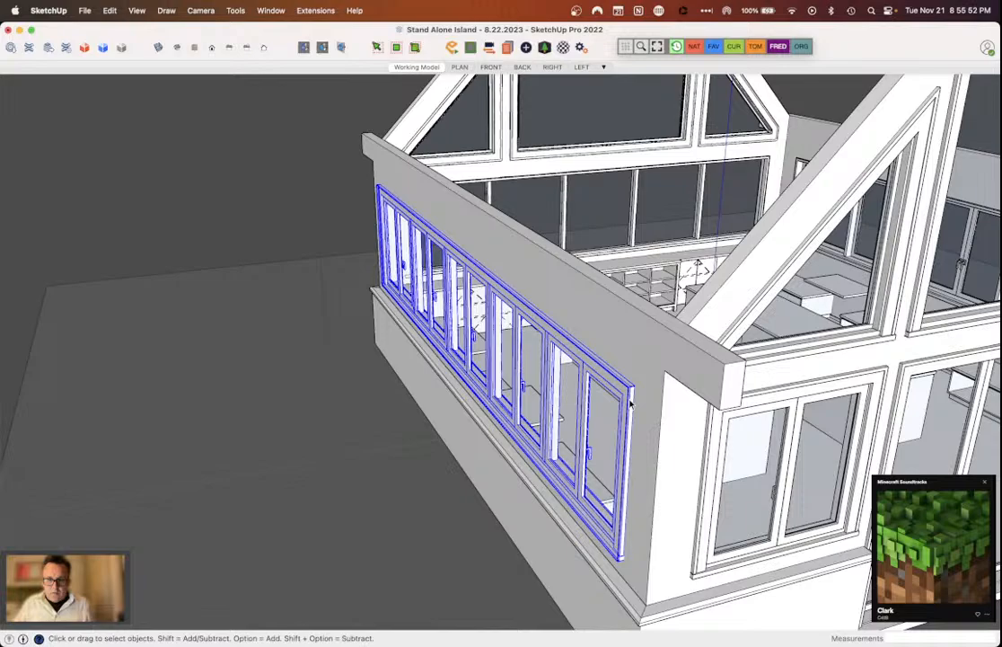
left_click(630, 403)
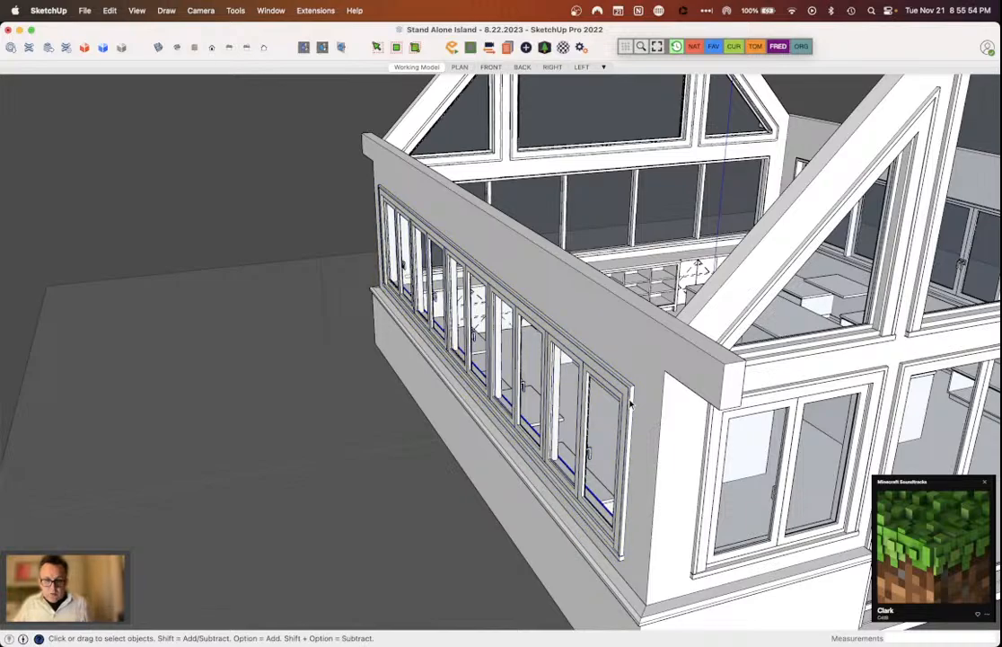
key("m")
left_click(631, 404)
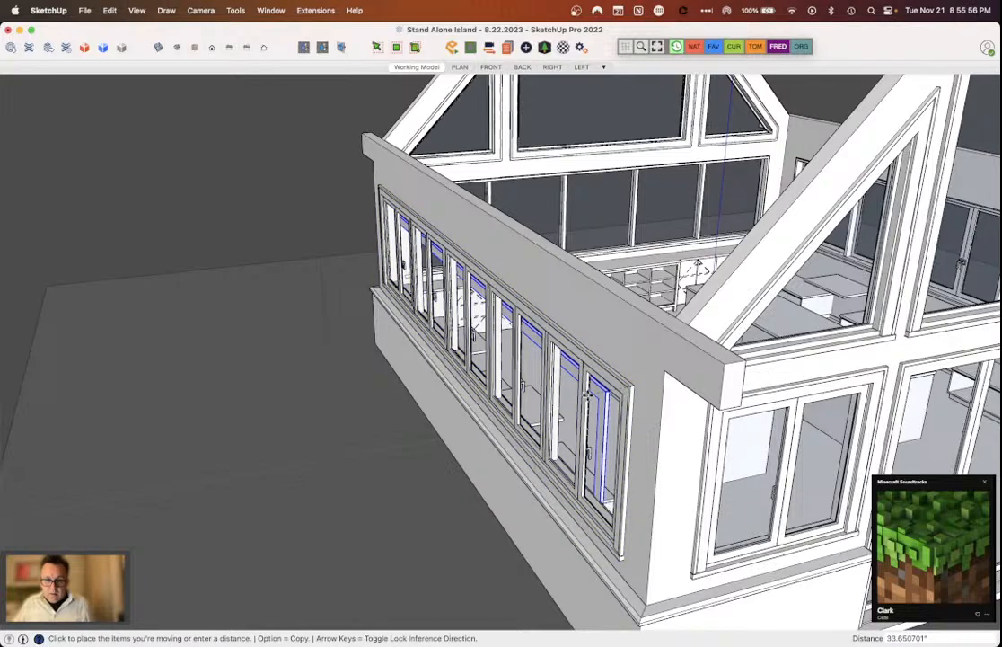
scroll(588, 395, "down", 5)
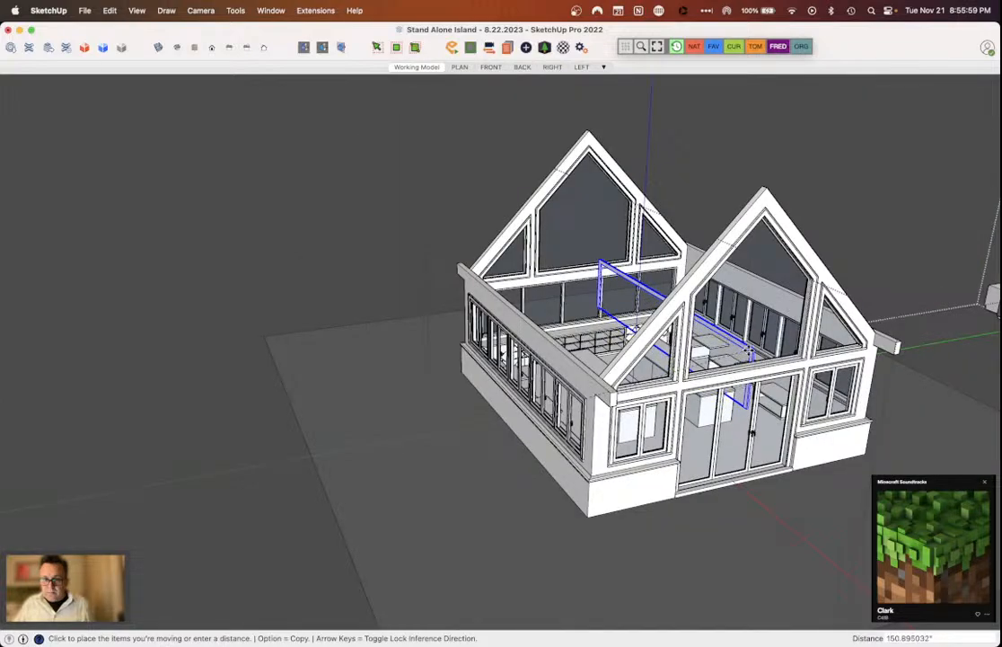
scroll(748, 351, "up", 6)
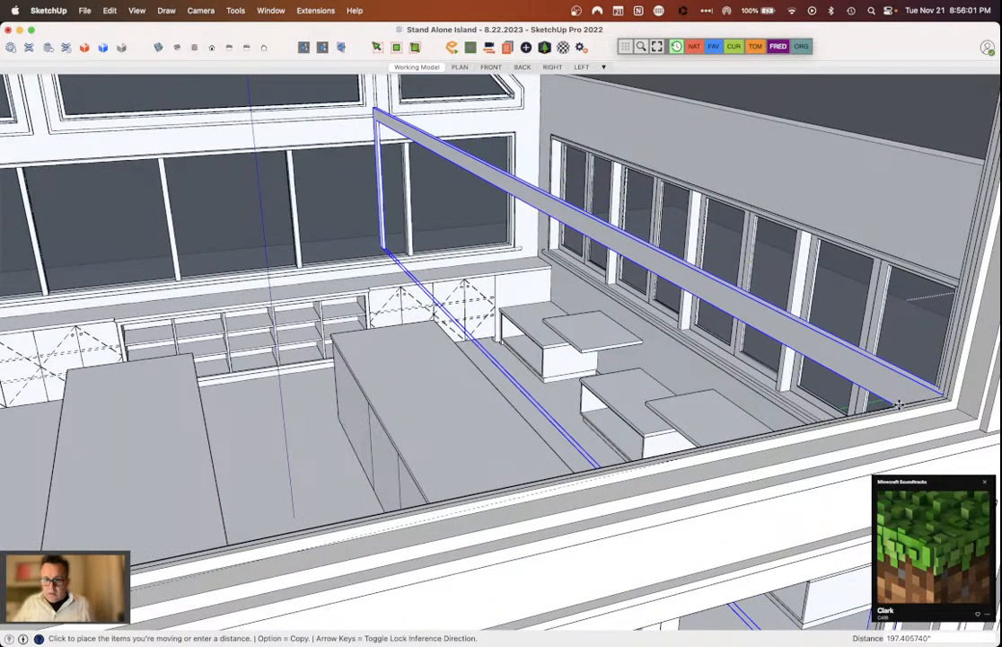
key("space")
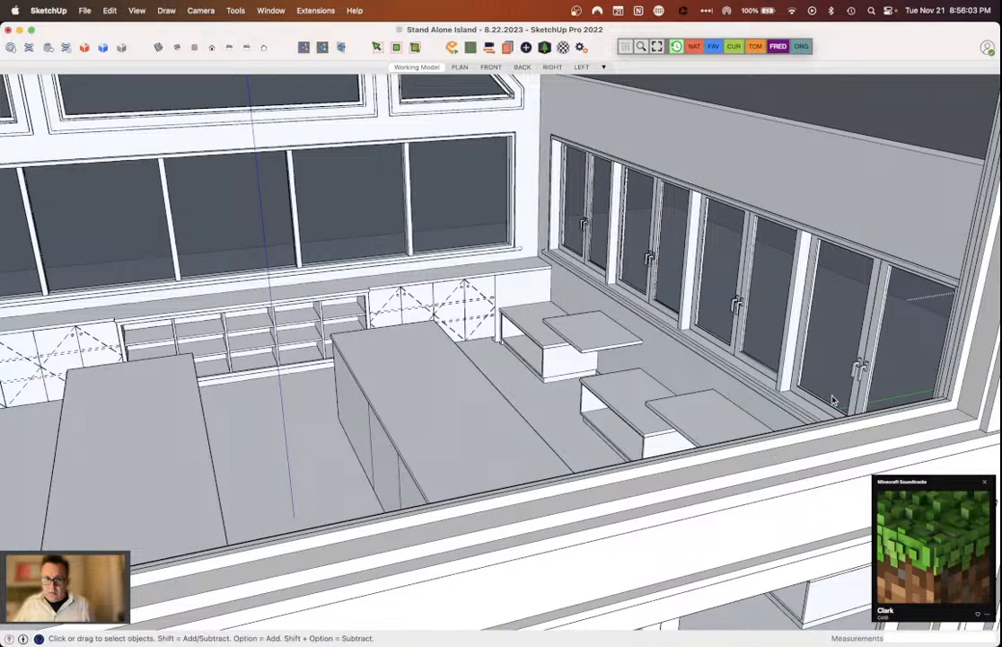
scroll(833, 400, "down", 4)
middle_click_drag(719, 396, 842, 342)
scroll(842, 341, "down", 2)
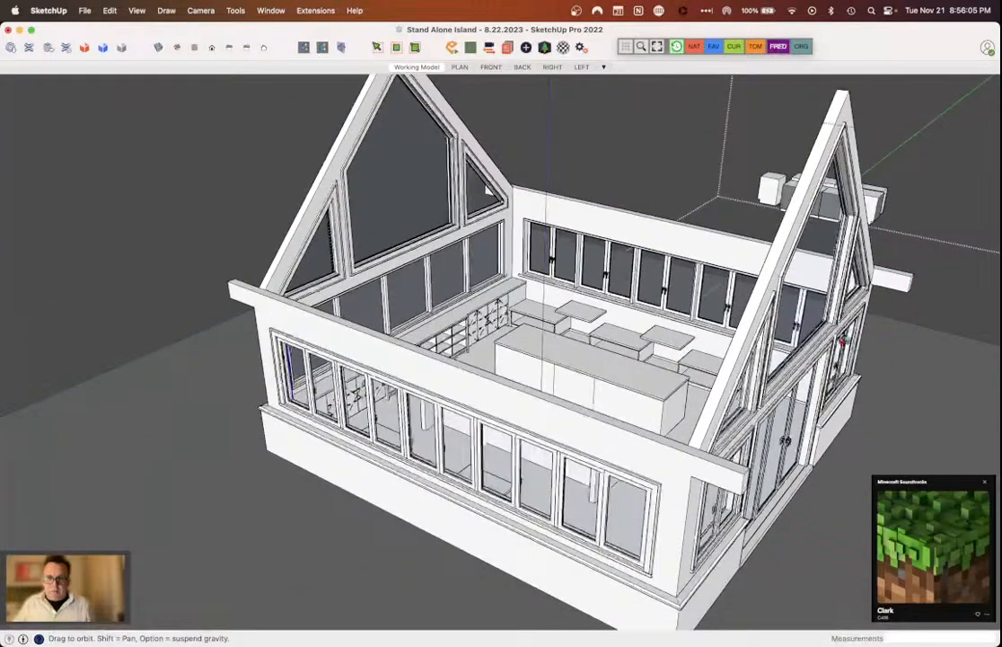
scroll(730, 413, "up", 5)
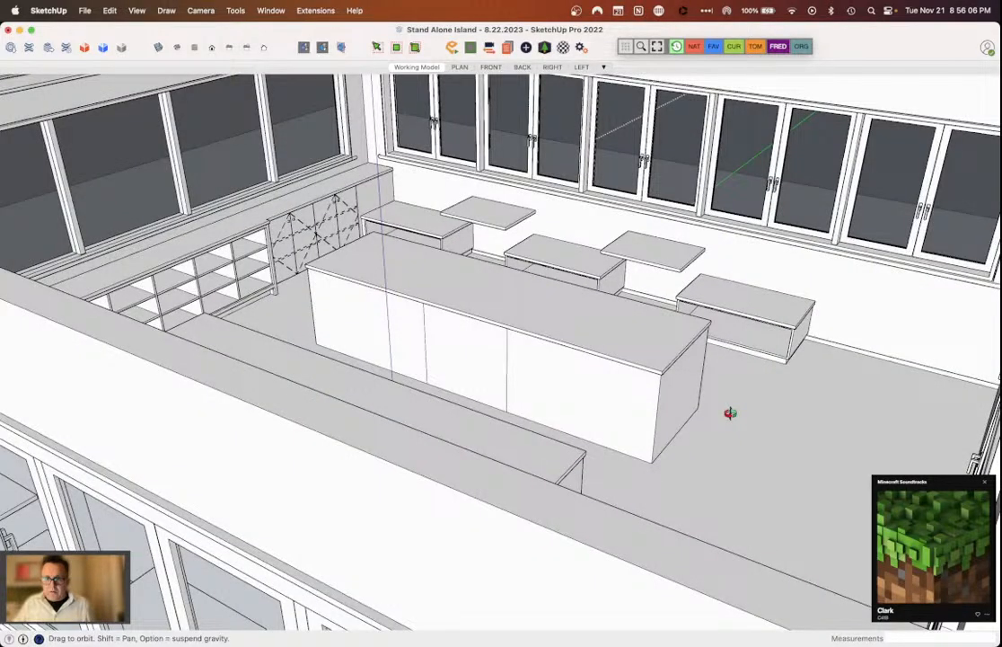
middle_click_drag(730, 414, 385, 420)
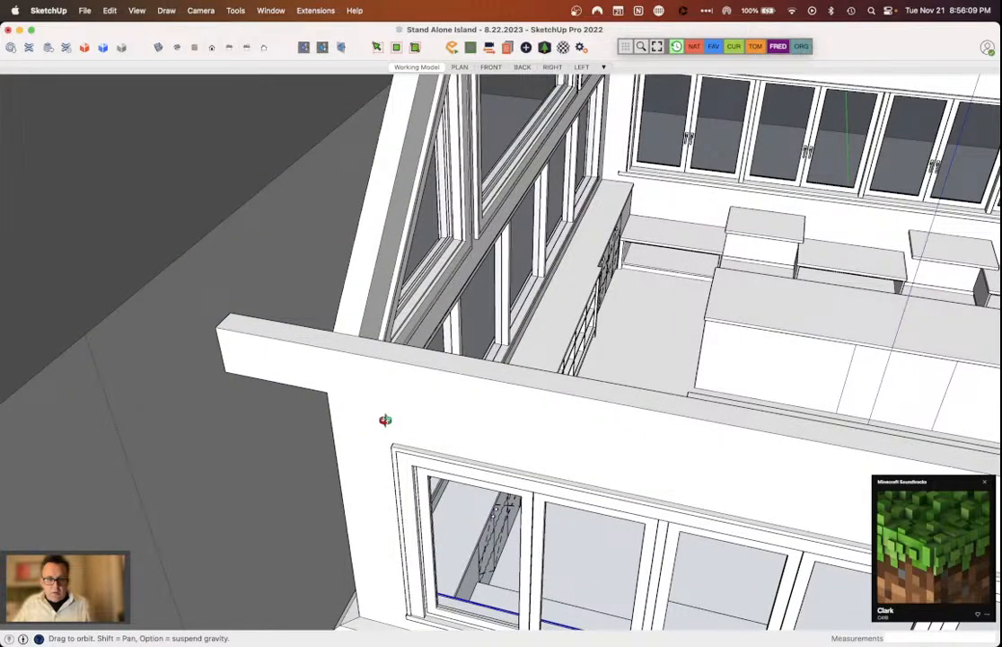
scroll(385, 420, "up", 3)
key("m")
left_click(398, 468)
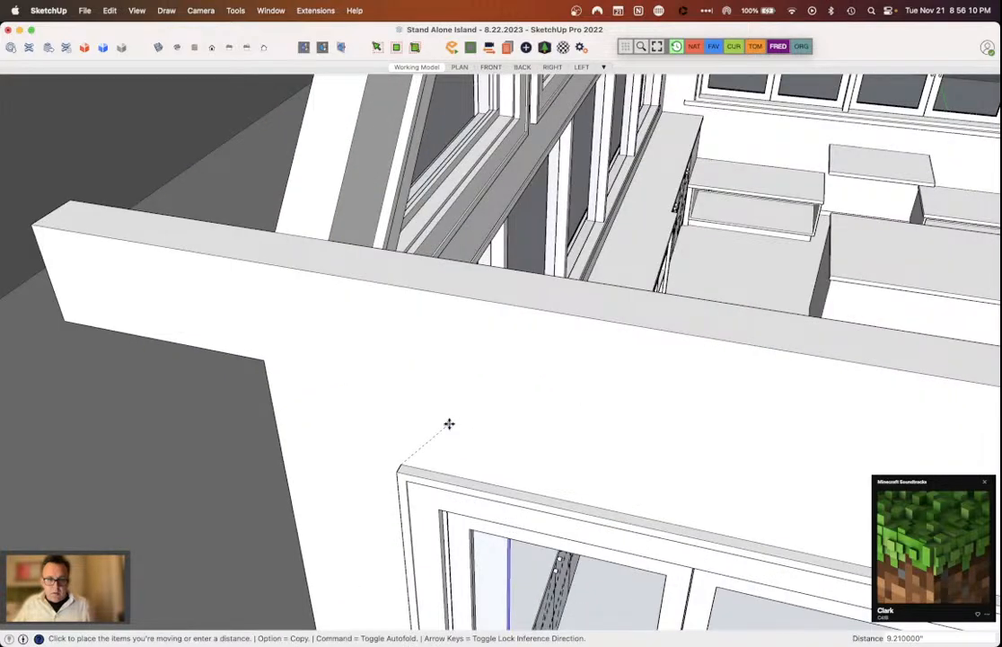
key("Escape")
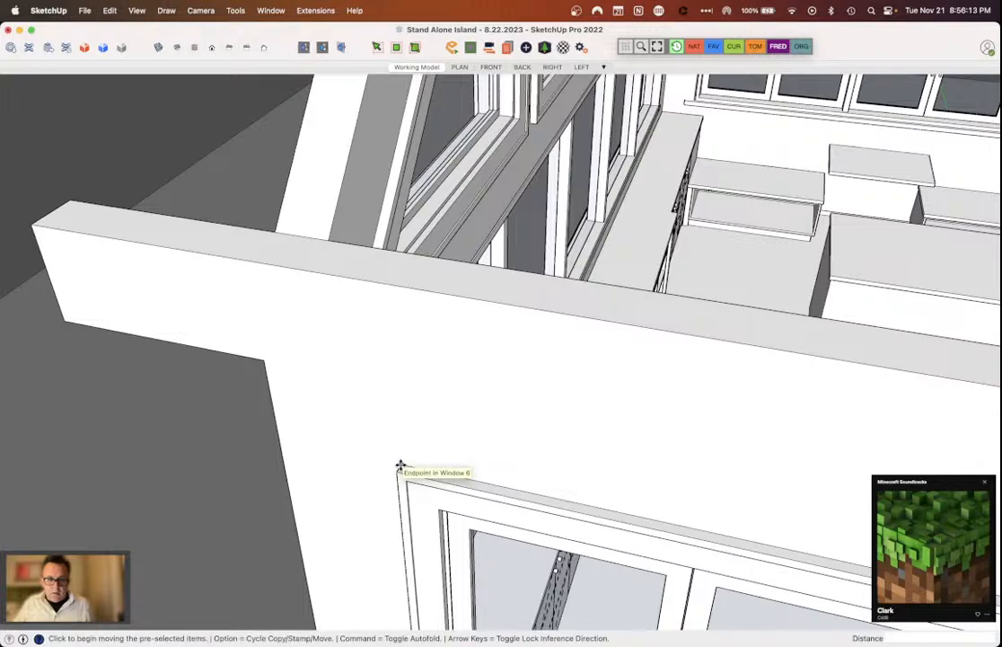
left_click(401, 466)
scroll(584, 139, "down", 5)
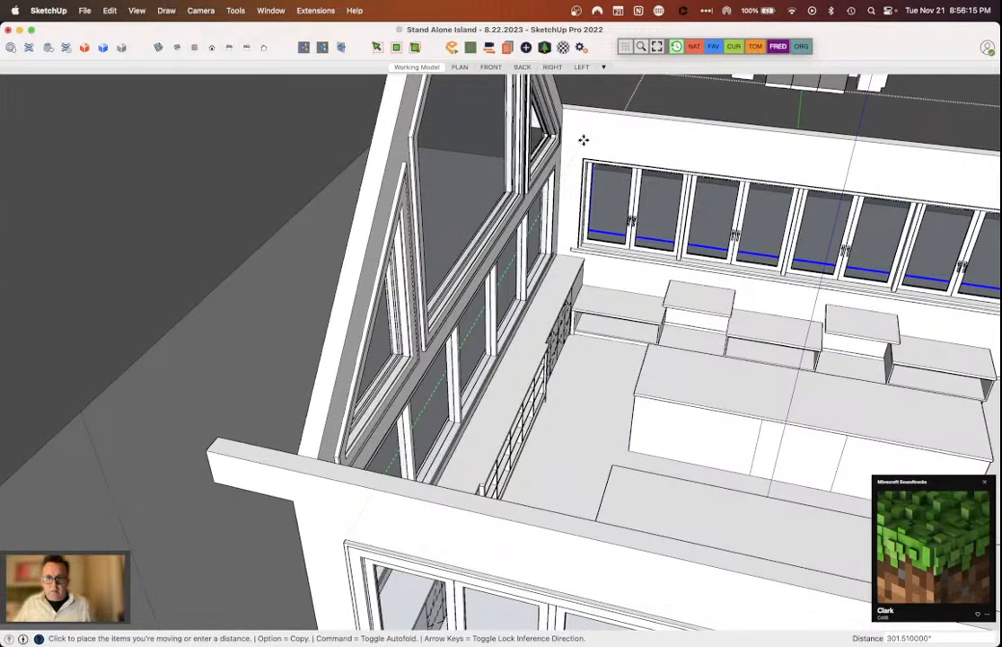
scroll(584, 139, "up", 5)
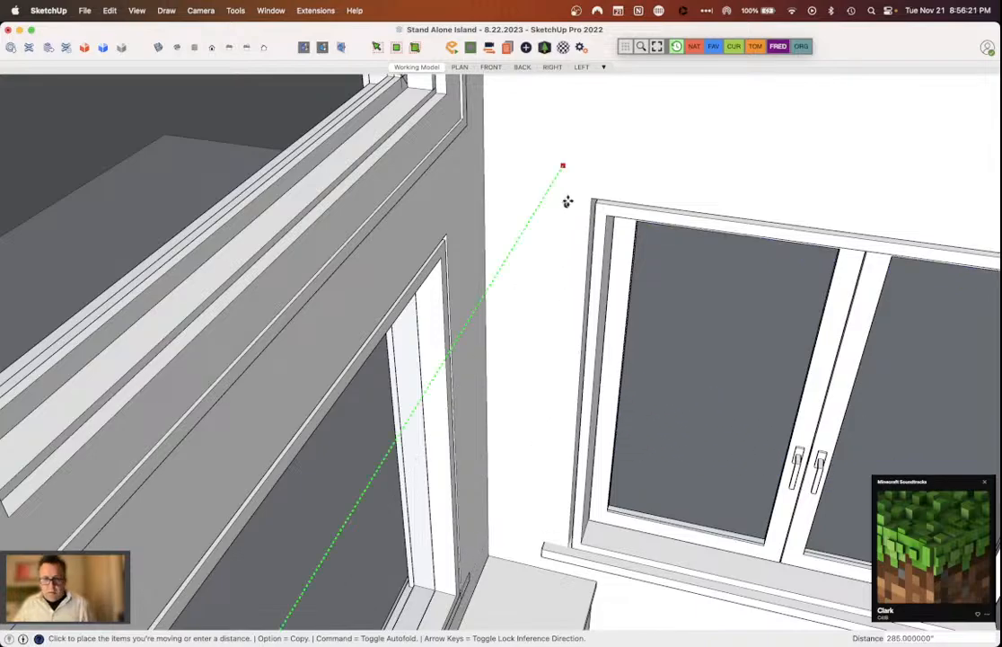
scroll(567, 202, "down", 6)
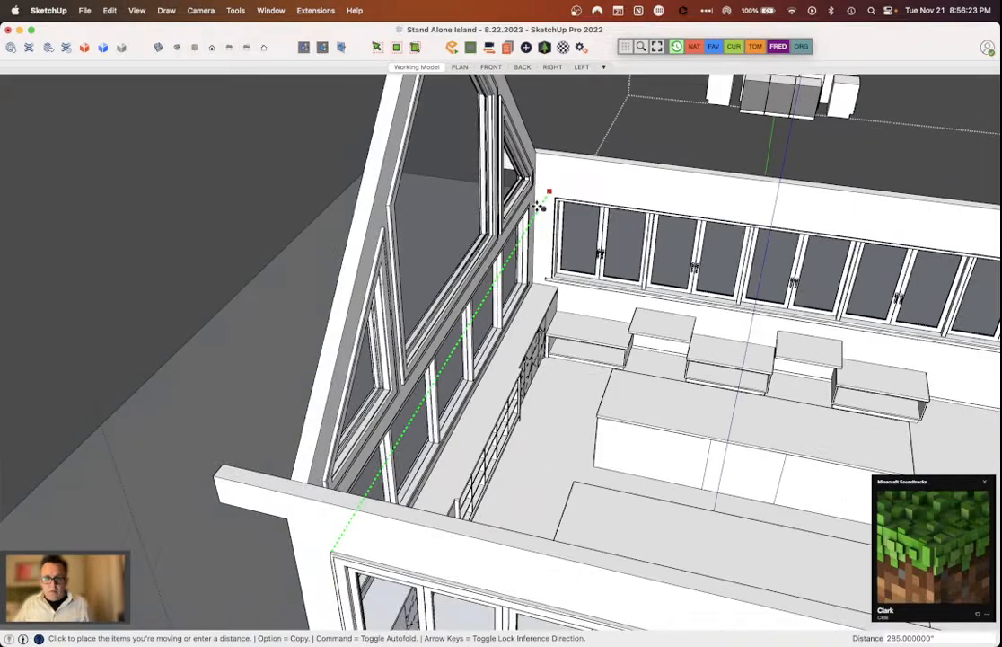
scroll(538, 206, "down", 3)
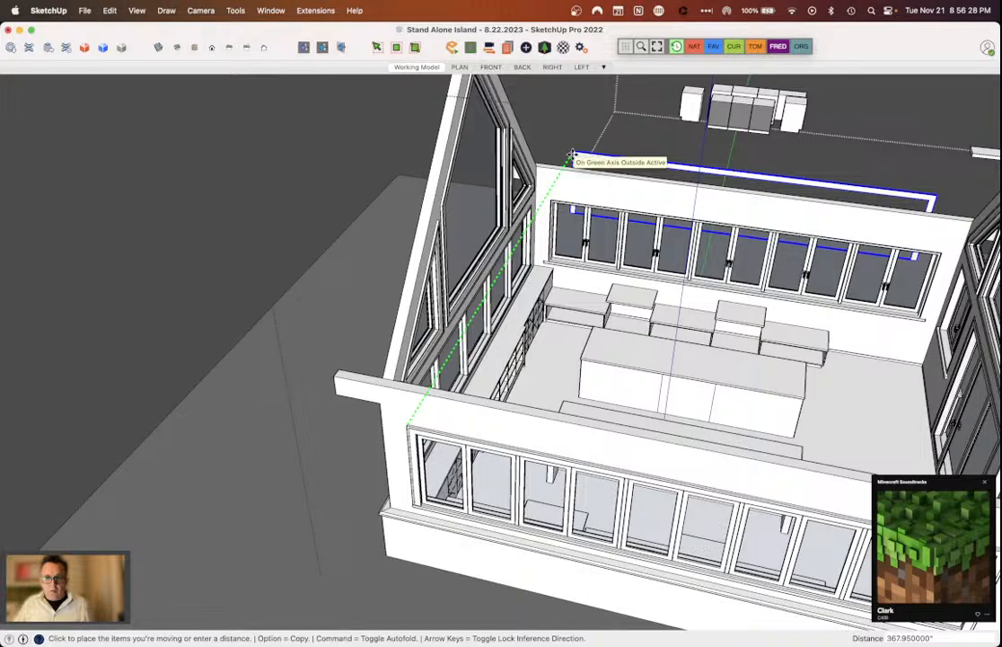
middle_click_drag(572, 155, 195, 268)
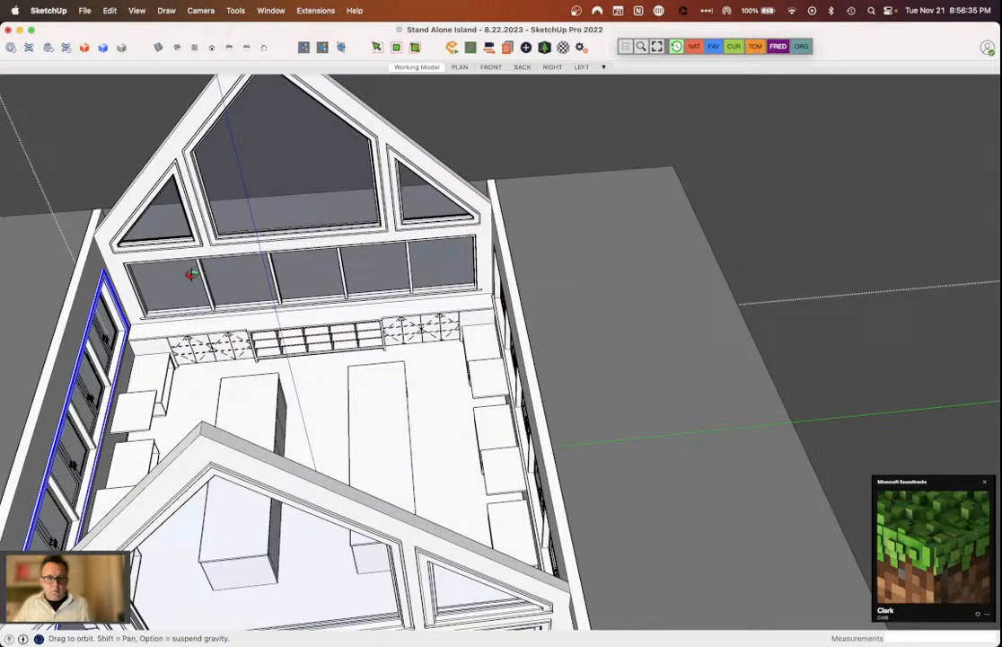
scroll(191, 274, "up", 5)
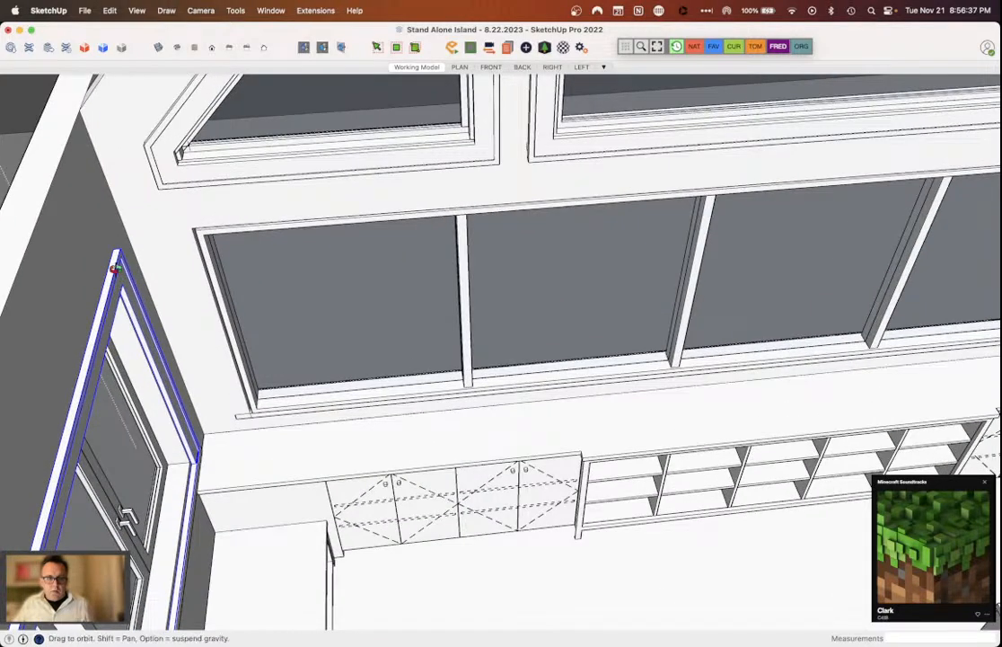
middle_click_drag(115, 269, 78, 212)
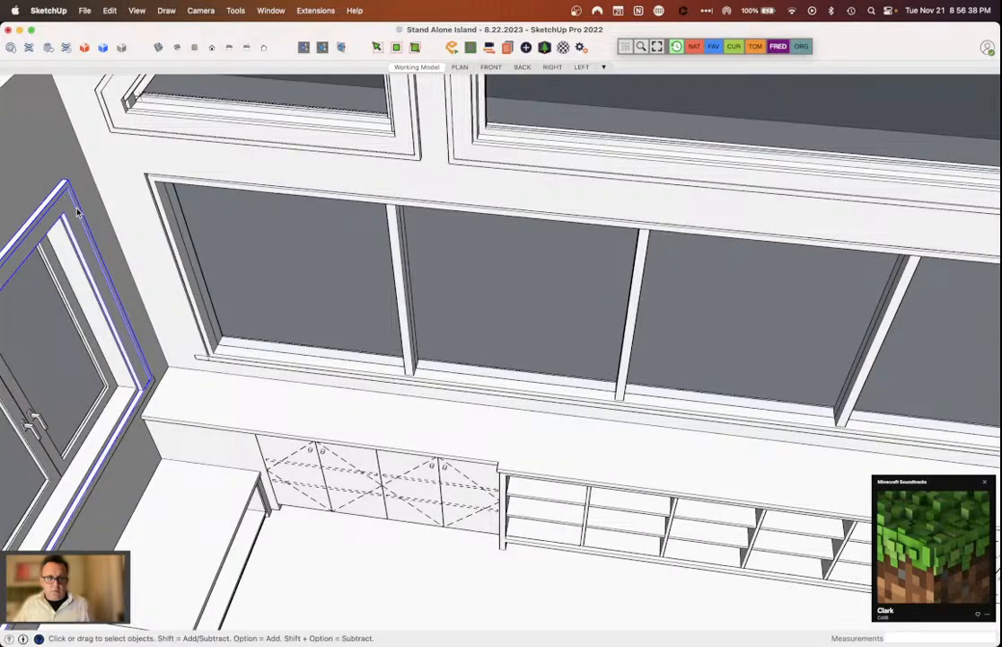
left_click(78, 210)
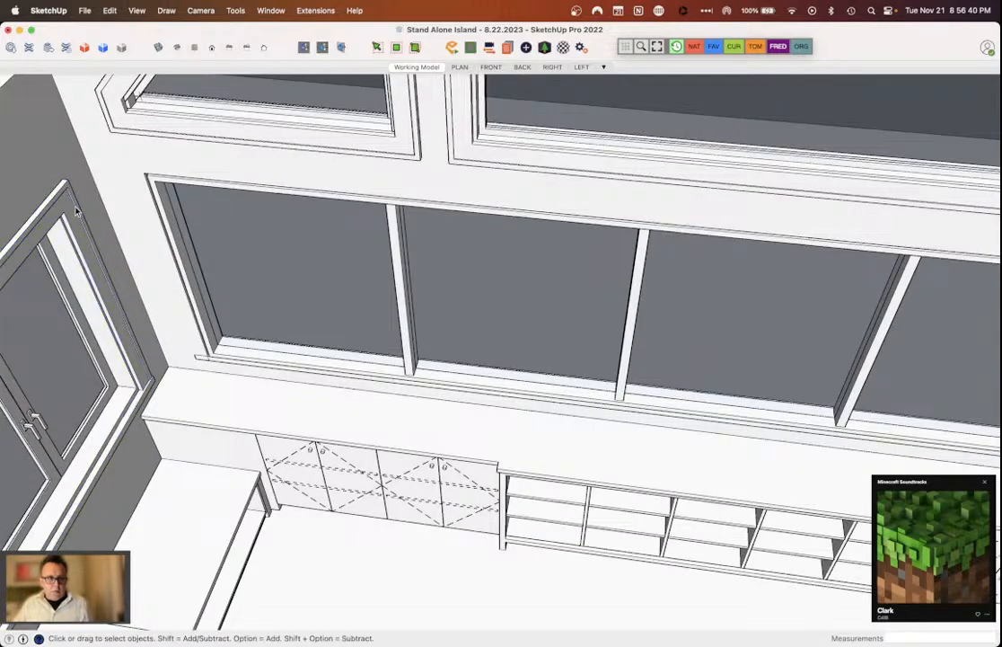
Step: Open the front wall's window group, copy its exterior casing and paste it in place outside the group
scroll(78, 210, "down", 5)
middle_click_drag(77, 210, 343, 267)
scroll(343, 267, "up", 3)
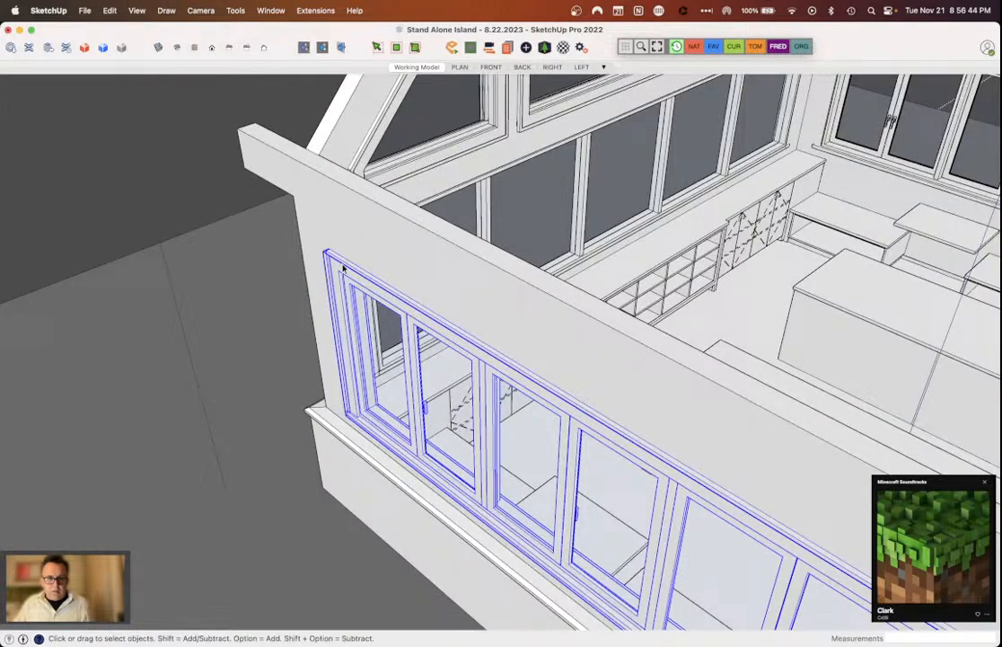
double_click(343, 268)
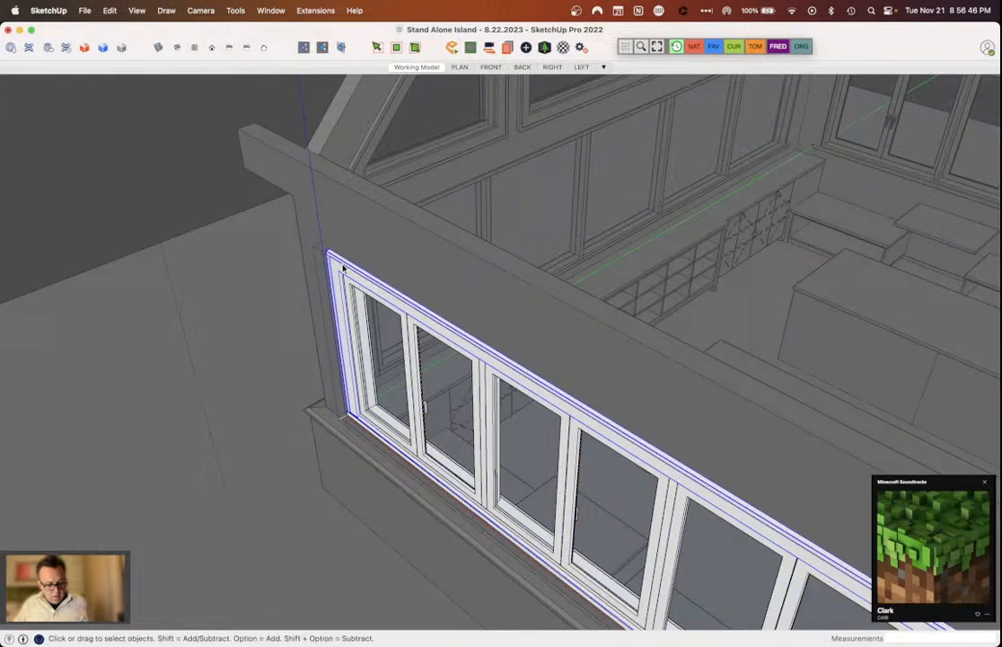
left_click(272, 329)
scroll(272, 328, "down", 3)
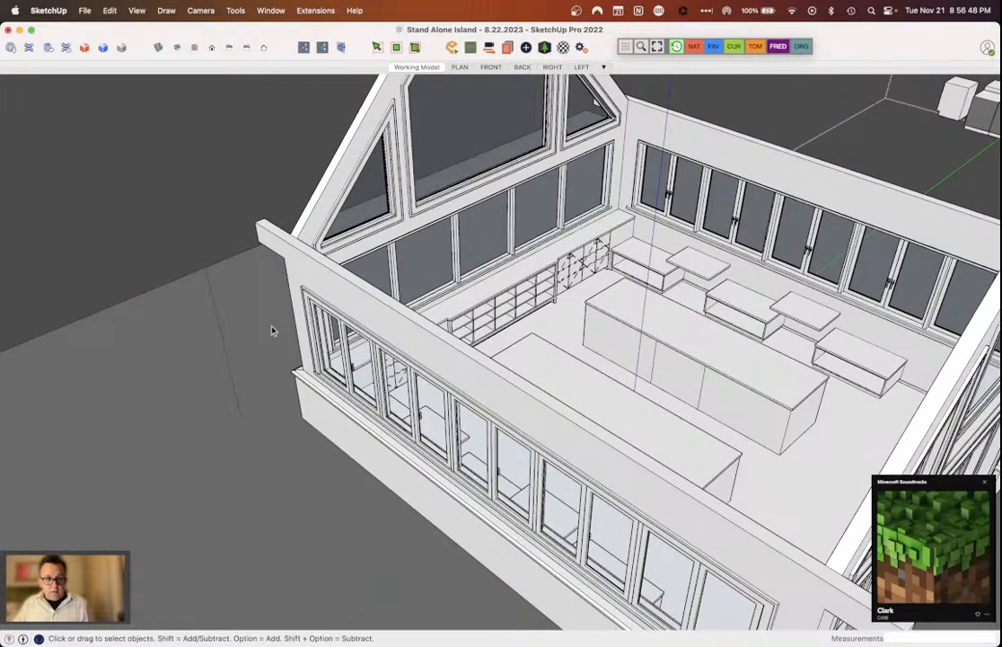
scroll(261, 308, "up", 2)
key("super+z")
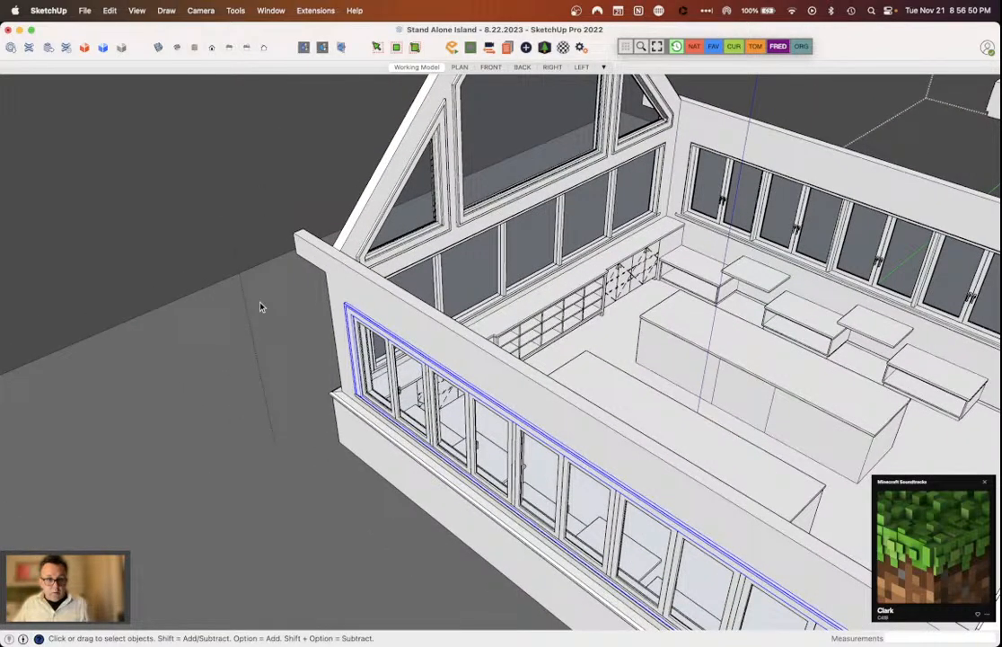
Step: Move the pasted casing 285 inches along the green axis onto the inside of the opposite wall's window
scroll(261, 307, "up", 2)
key("m")
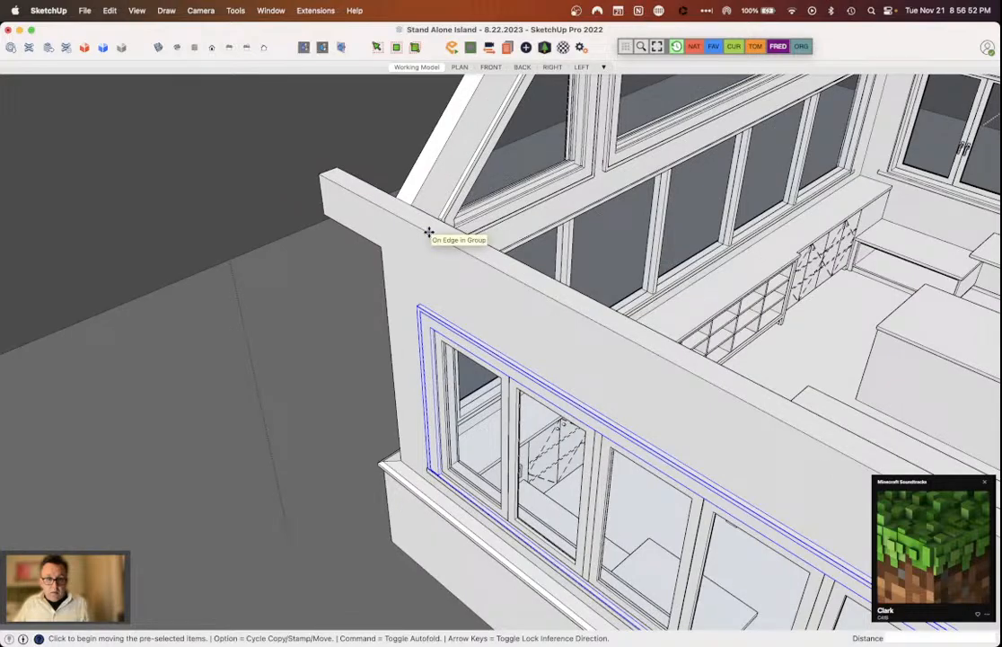
left_click(429, 232)
scroll(667, 129, "down", 3)
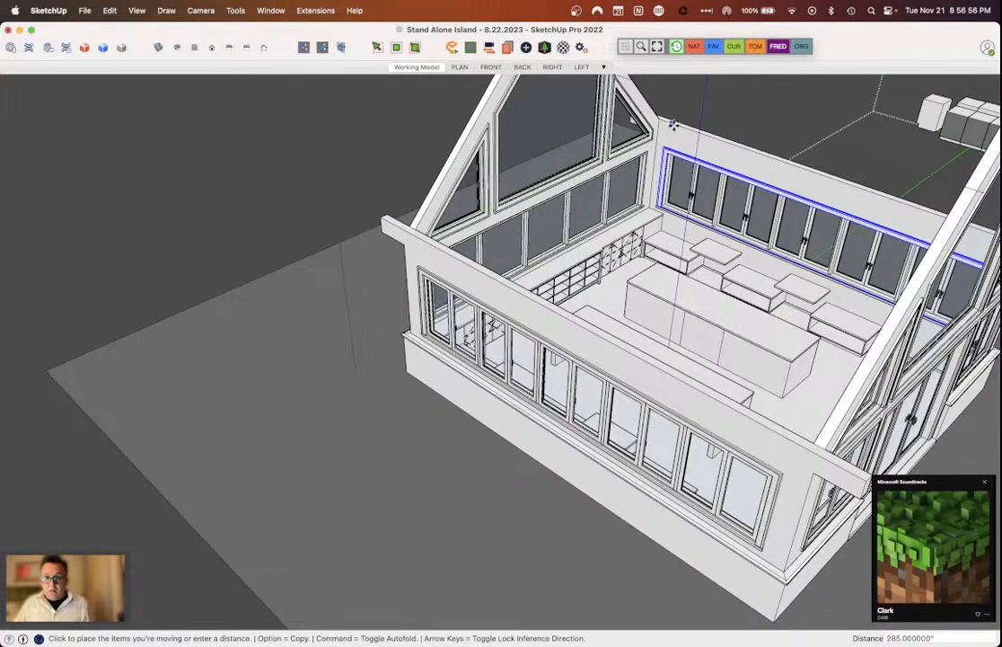
left_click(673, 125)
scroll(676, 144, "up", 4)
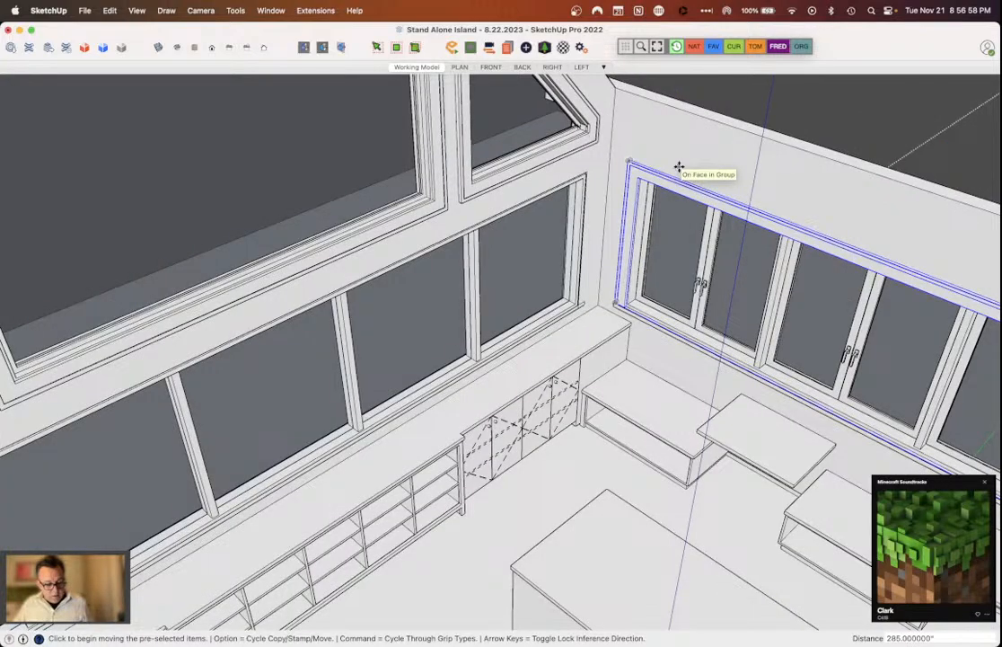
Step: Cut the moved casing, paste it in place inside the opposite wall's window group, and close the group
key("space")
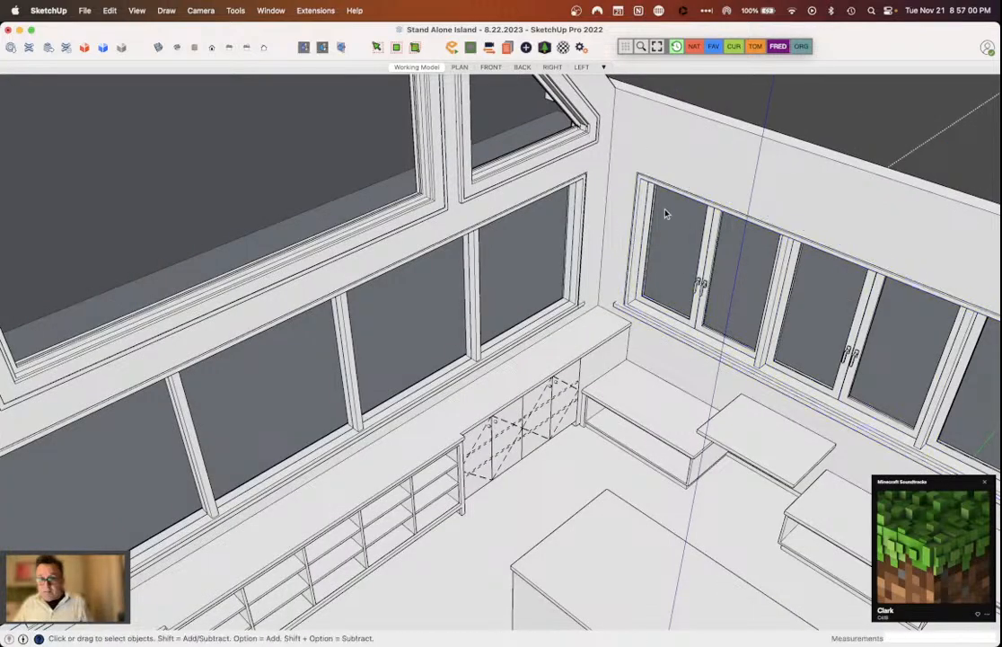
double_click(665, 213)
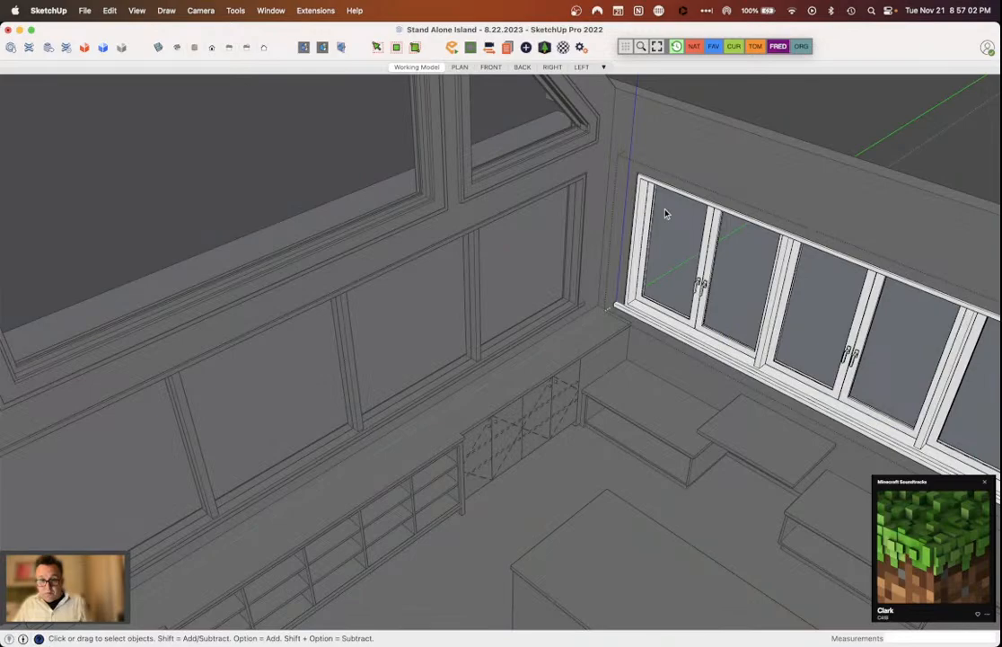
left_click(737, 119)
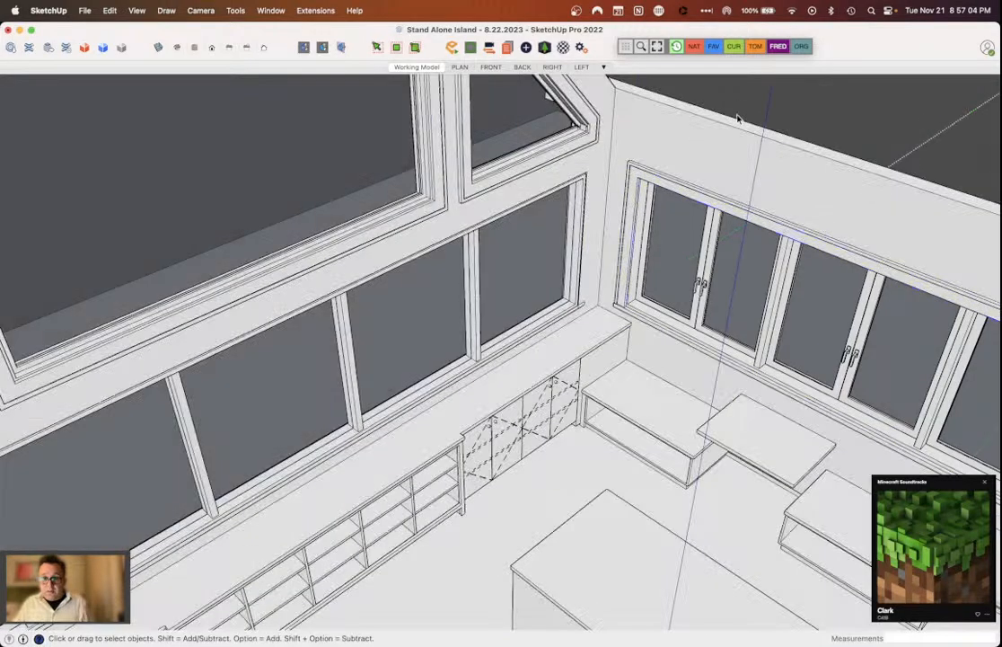
Step: Inspect the new casing where it meets the sill, the other interior window trim, and the building's exterior corner
scroll(595, 352, "up", 10)
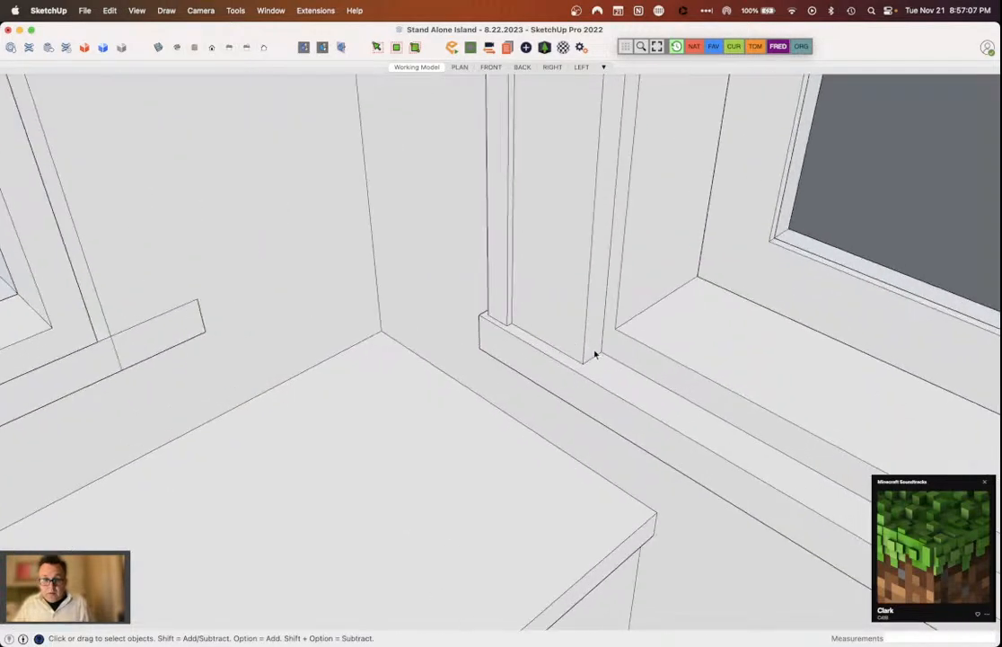
scroll(595, 352, "down", 5)
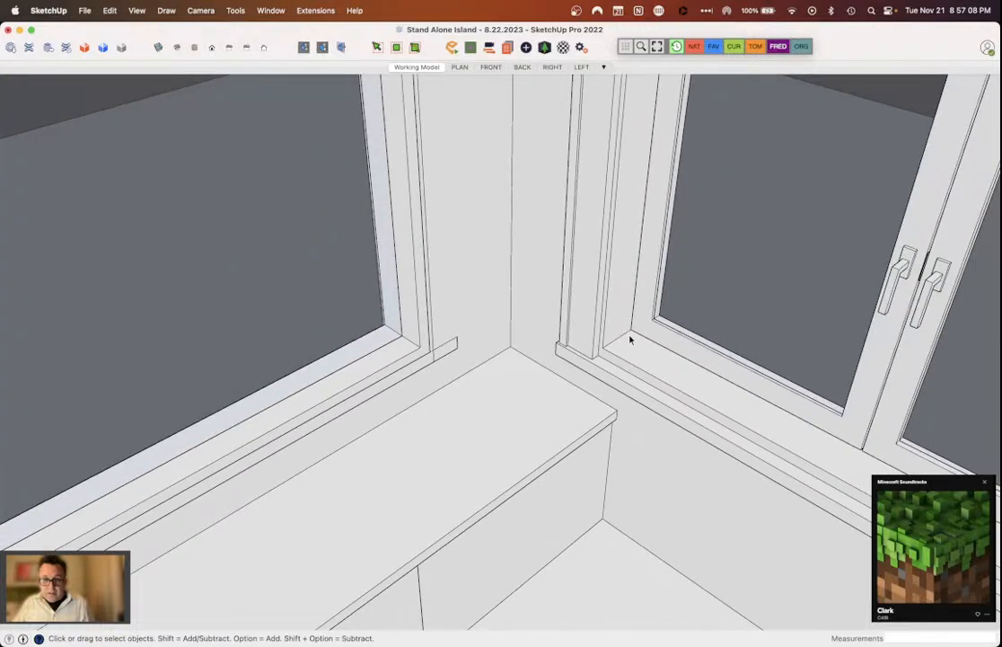
scroll(631, 340, "down", 8)
scroll(639, 334, "up", 3)
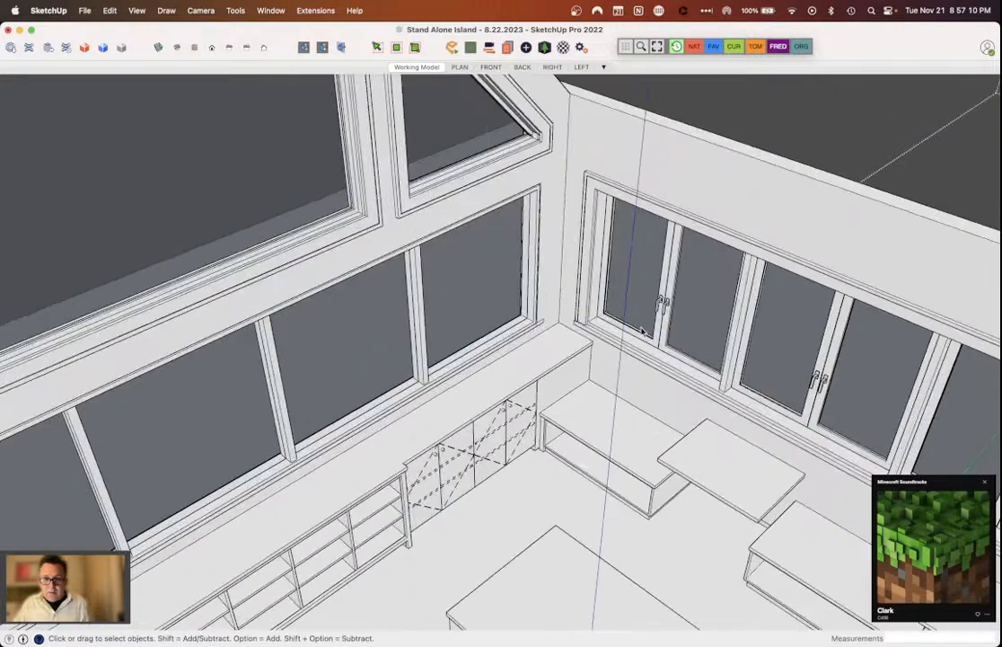
scroll(641, 331, "down", 4)
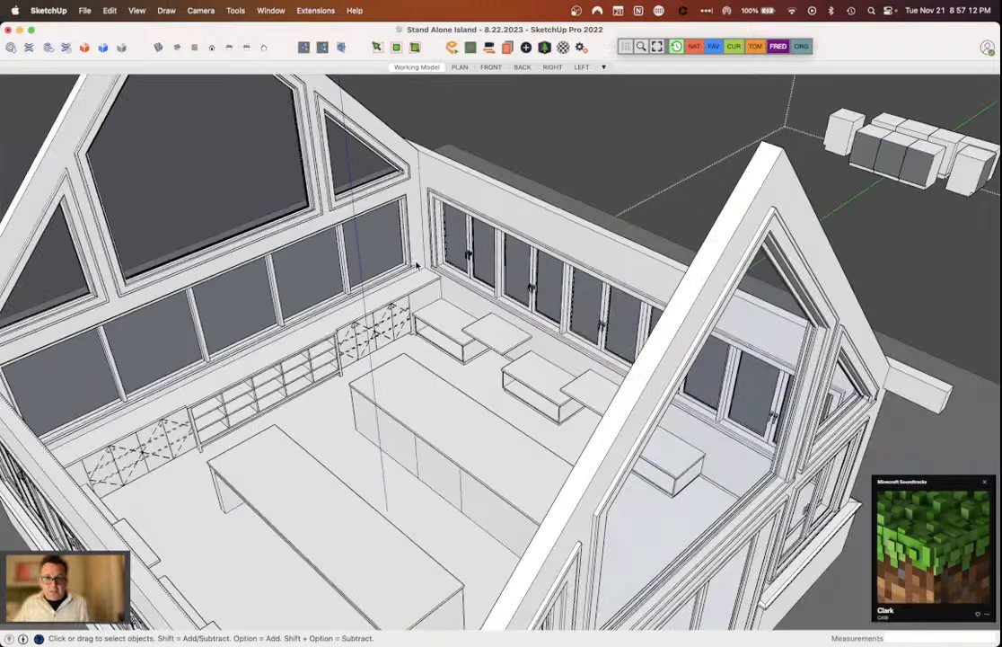
middle_click_drag(416, 266, 627, 229)
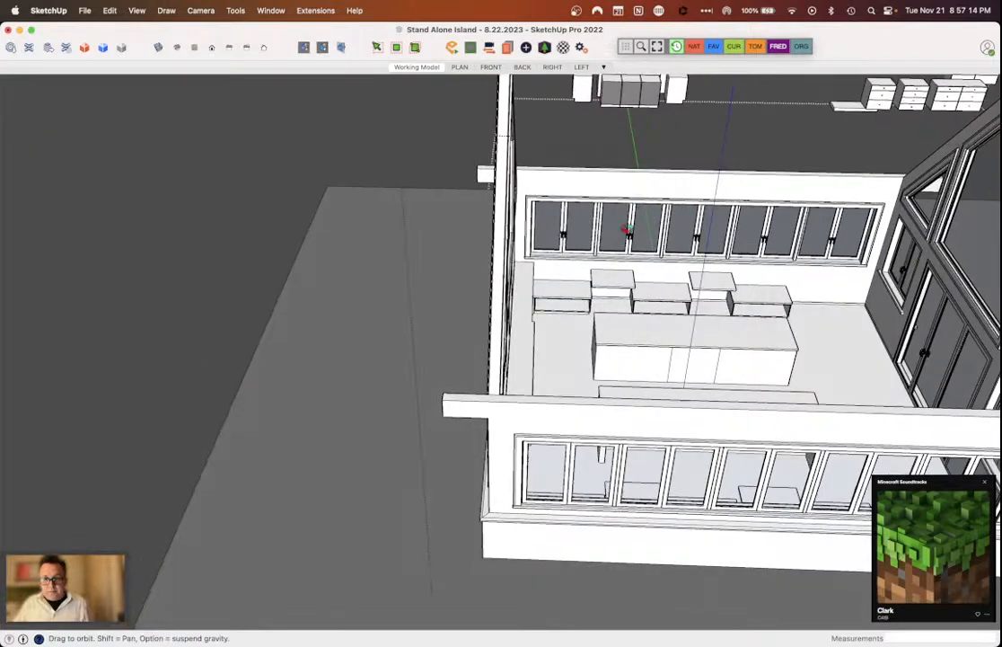
scroll(627, 230, "up", 6)
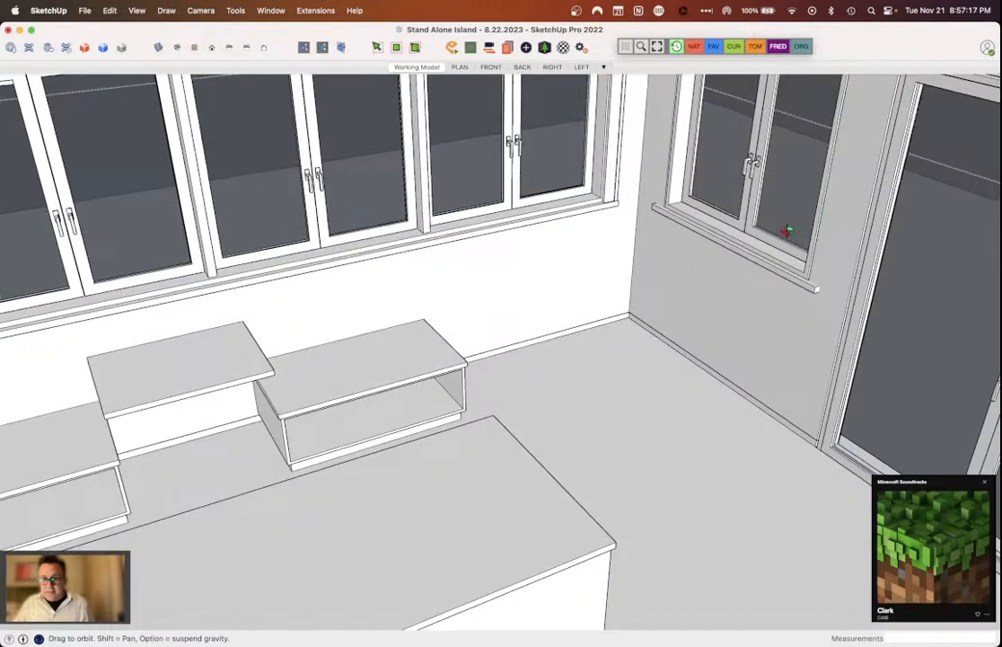
scroll(786, 231, "down", 5)
scroll(696, 238, "up", 5)
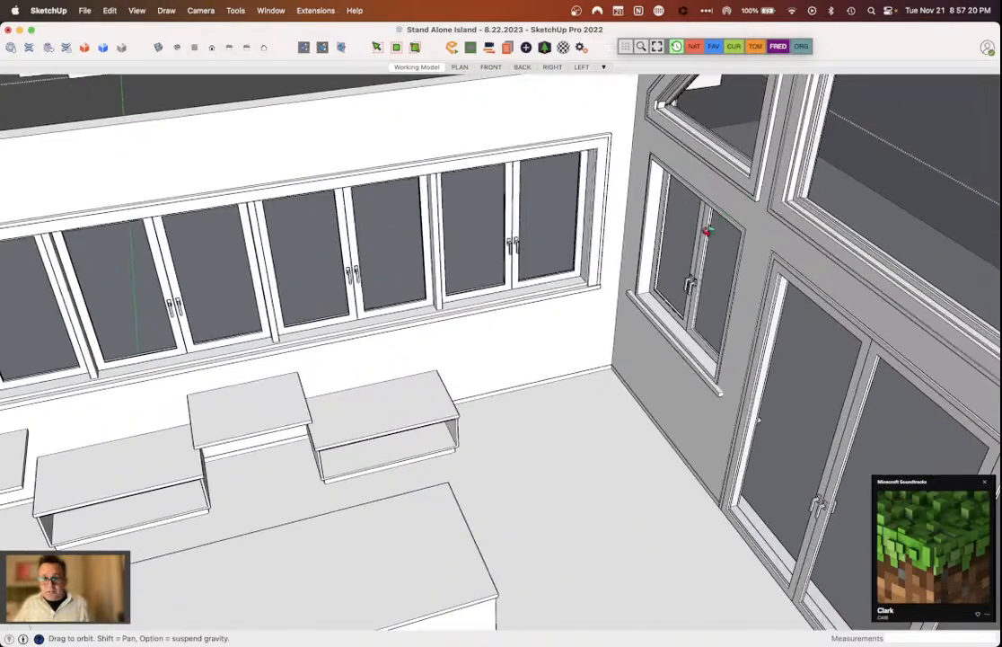
scroll(639, 302, "up", 3)
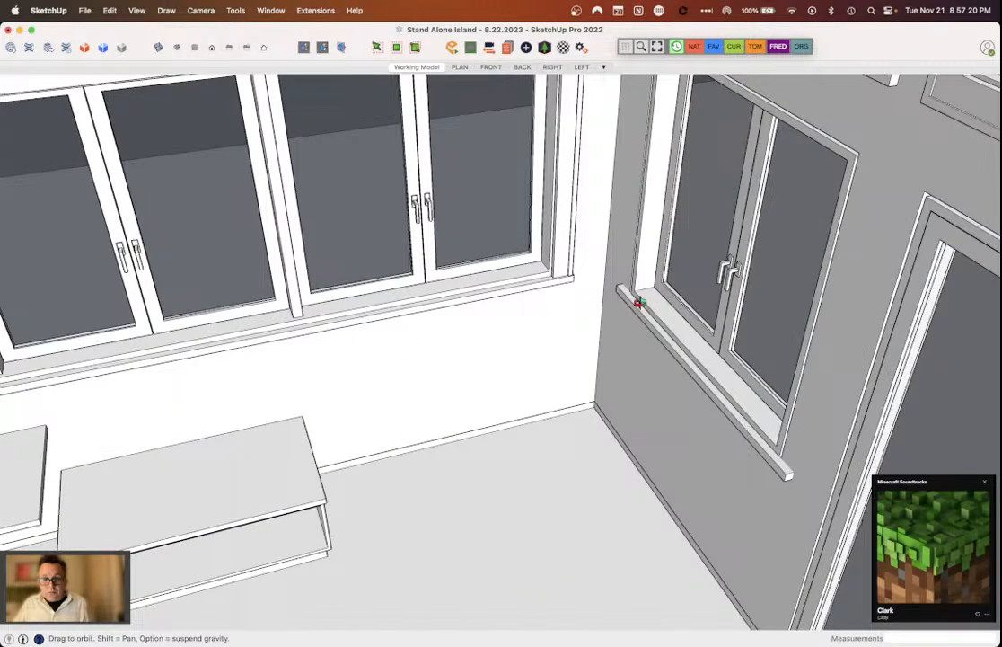
scroll(638, 303, "down", 5)
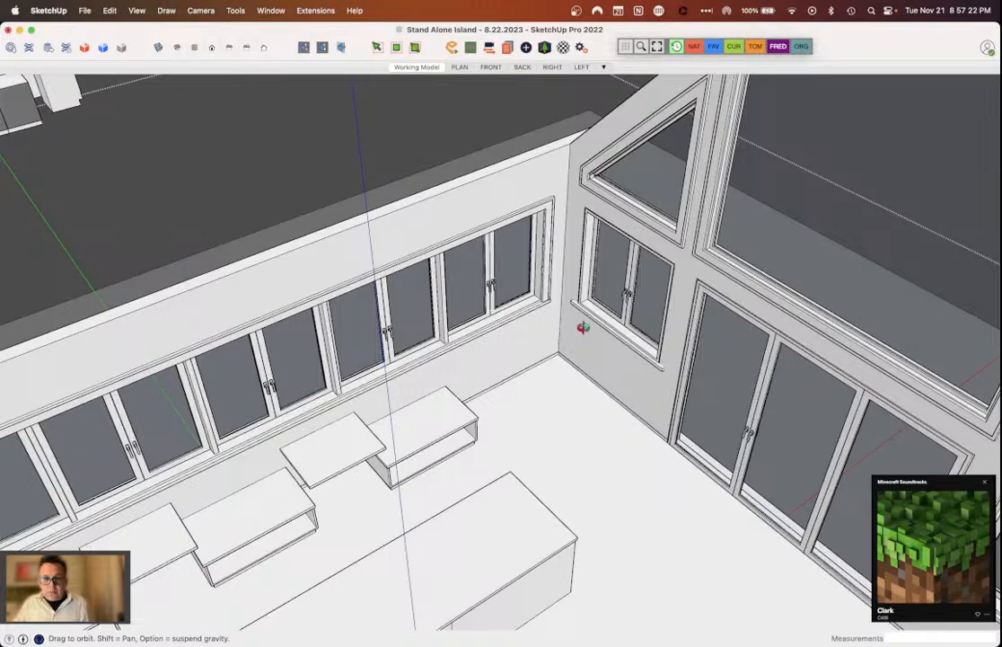
scroll(583, 327, "down", 5)
left_click_drag(583, 328, 620, 235)
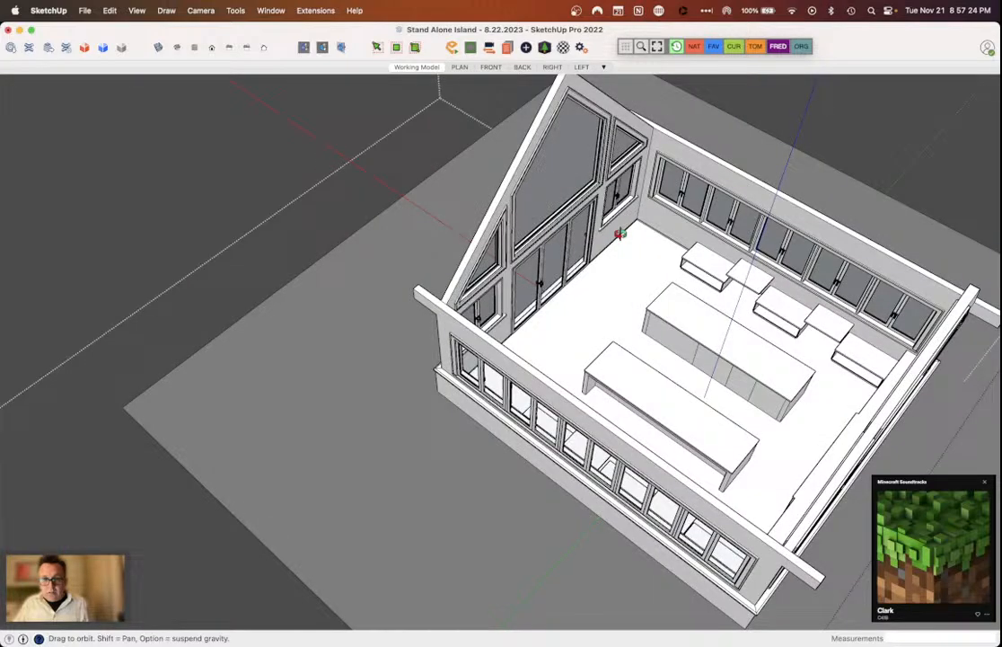
middle_click_drag(620, 234, 818, 264)
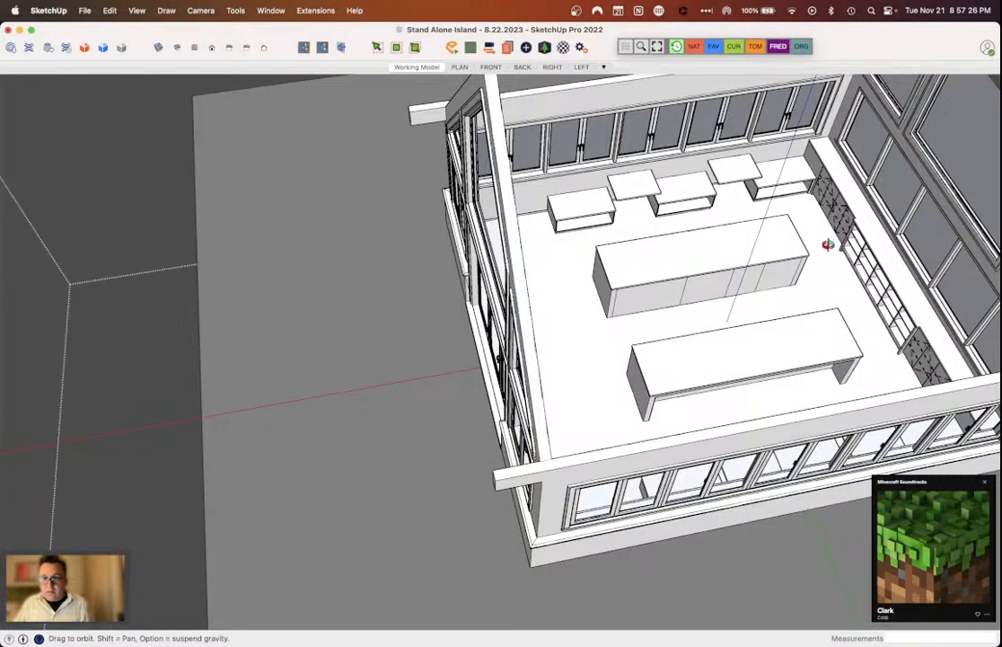
scroll(828, 244, "up", 5)
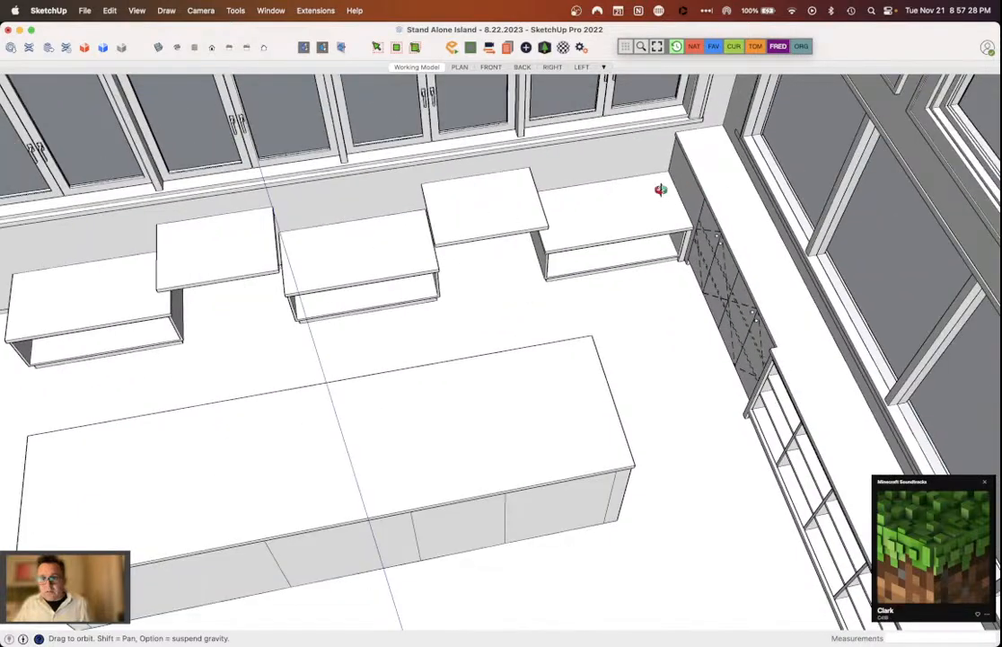
mouse_move(661, 190)
middle_mouse_down()
mouse_move(550, 84)
mouse_move(557, 75)
middle_mouse_up()
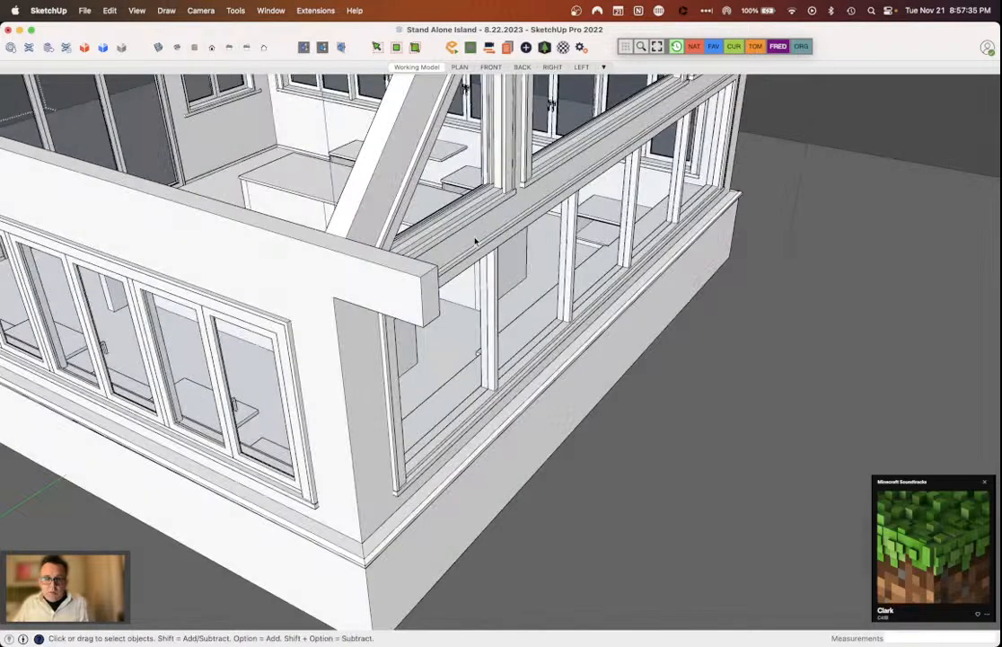
Step: Copy the exterior casing from the five-pane gable-wall window's group and paste it in place outside the group
double_click(476, 241)
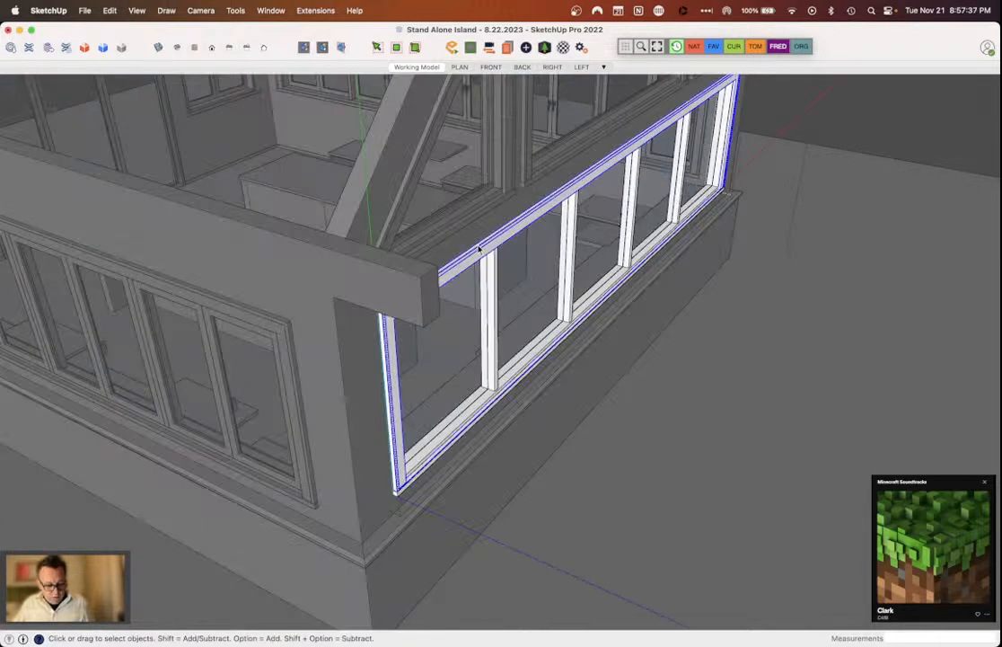
key("Escape")
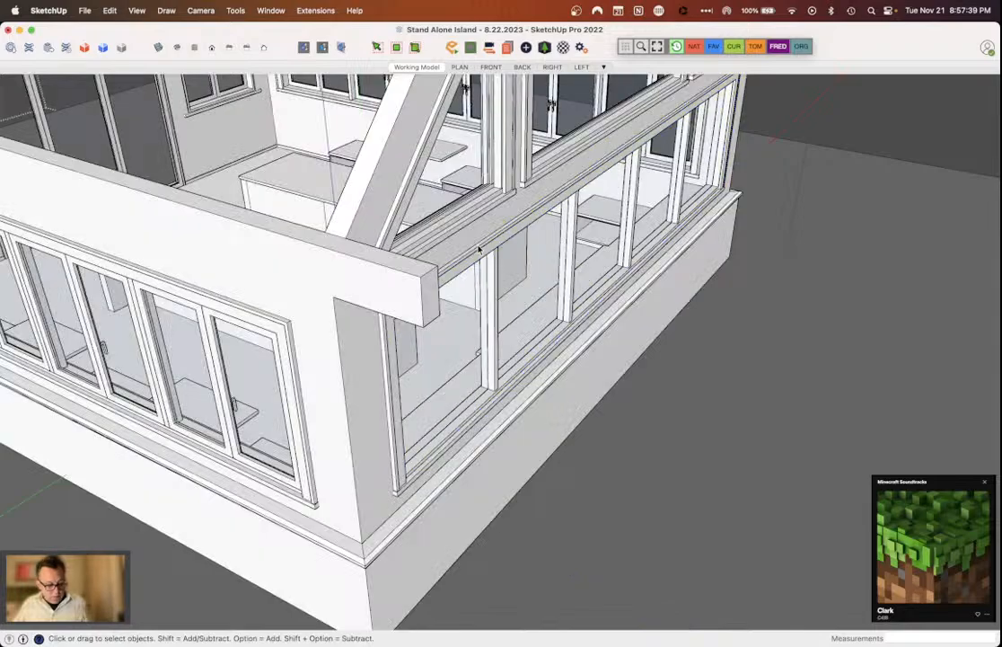
left_click(479, 250)
middle_click_drag(478, 250, 380, 357)
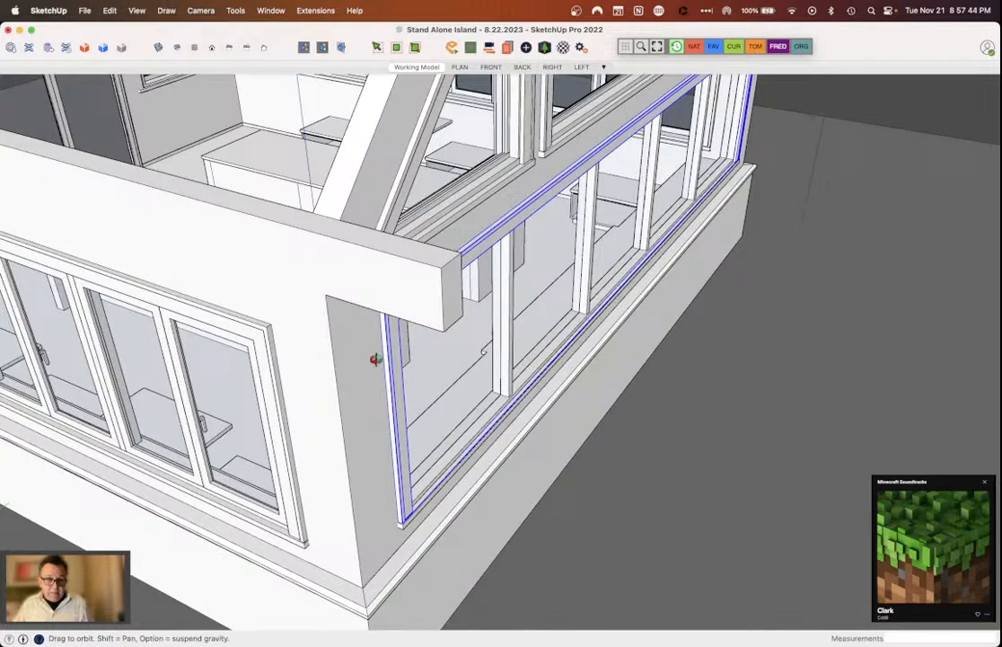
middle_click_drag(375, 359, 412, 312)
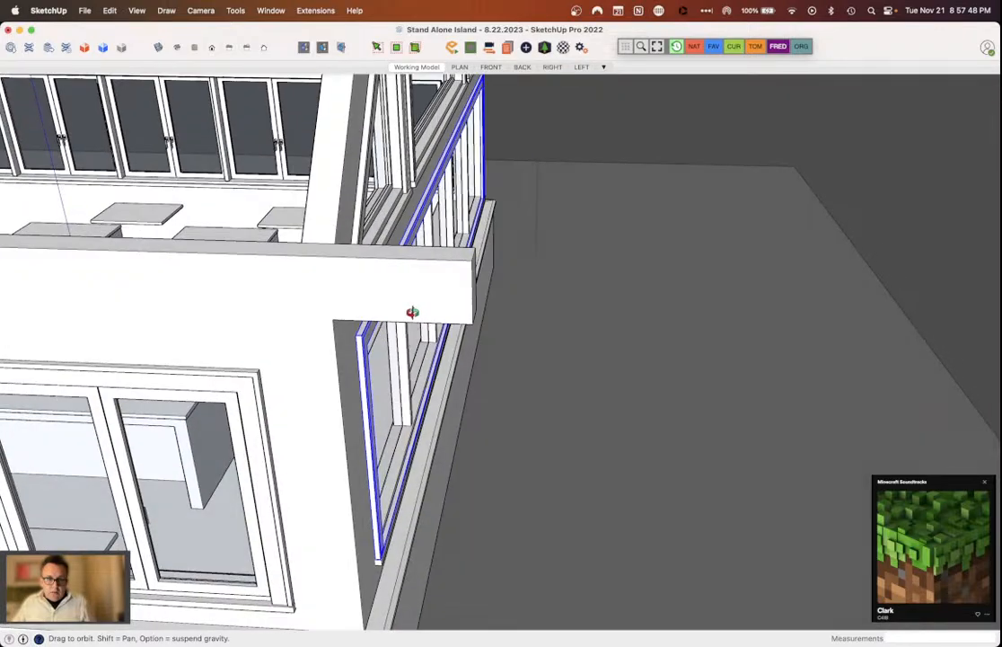
Step: Move the pasted casing through the gable wall into the room and rotate it to face the interior
key("m")
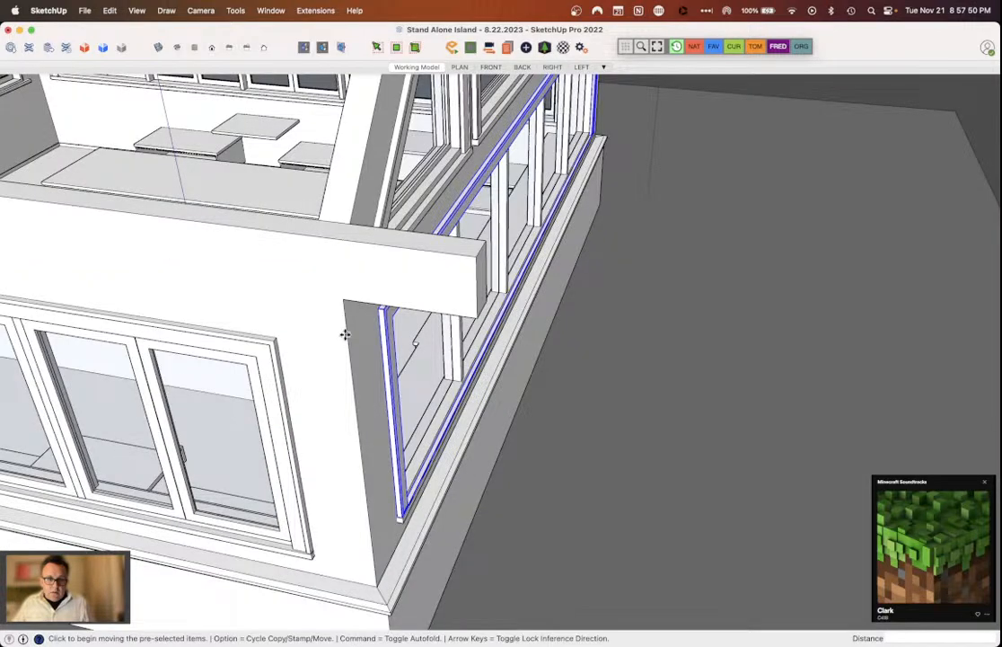
left_click(345, 334)
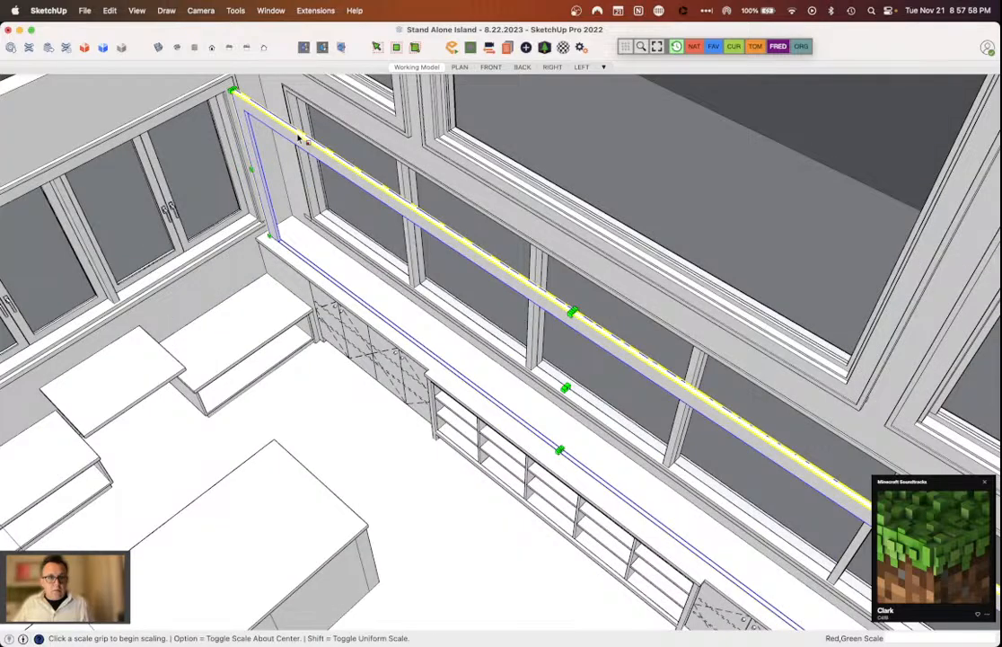
key("m")
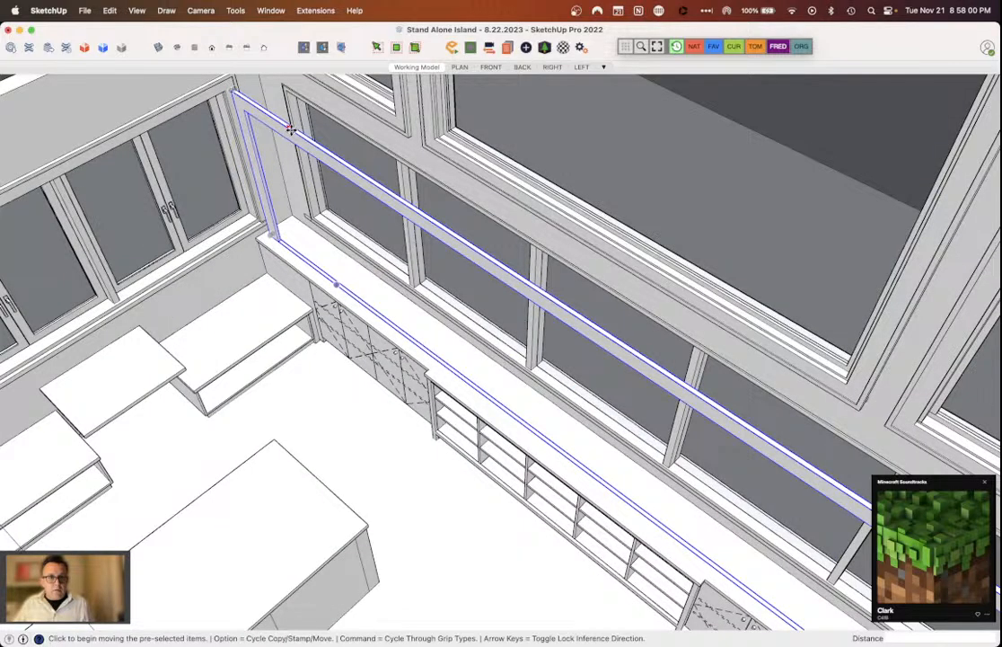
key("q")
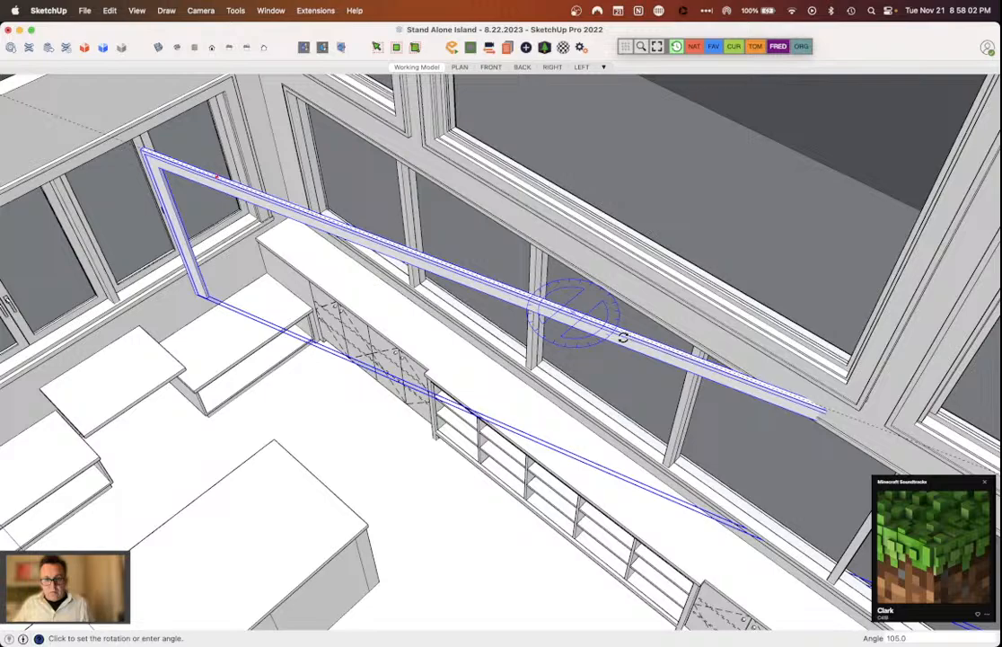
key("m")
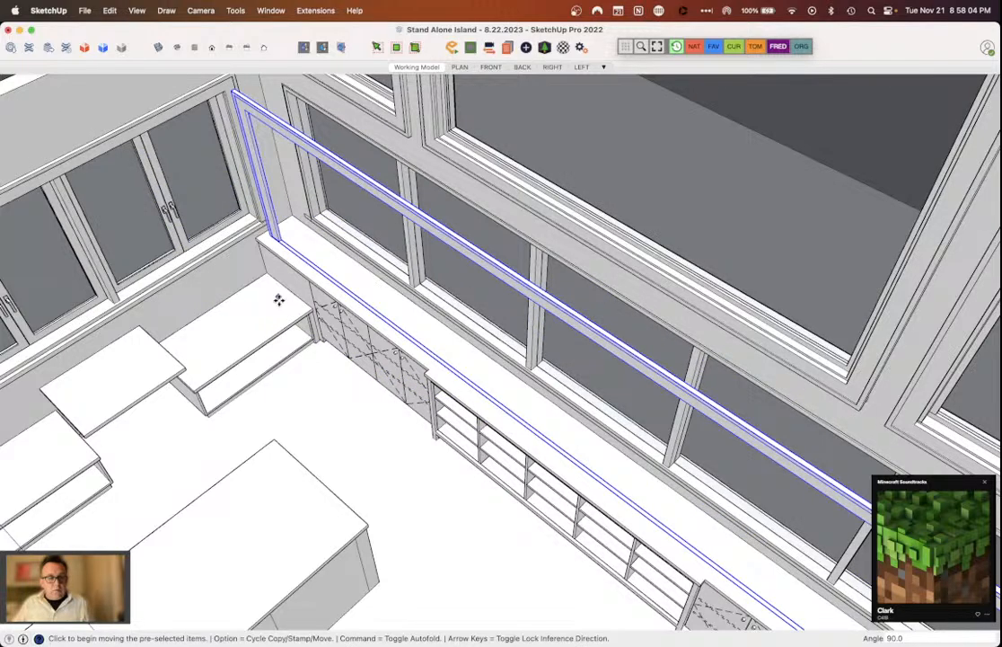
Step: Fit the rotated casing against the interior wall around the five-pane window and transfer it in place into the window group
left_click(279, 299)
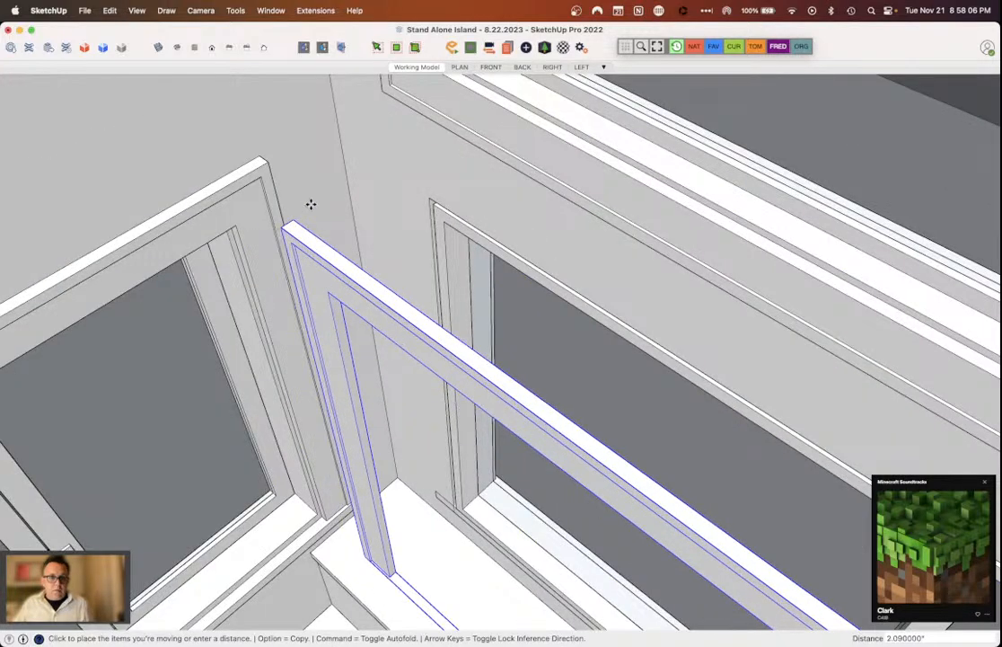
left_click(401, 155)
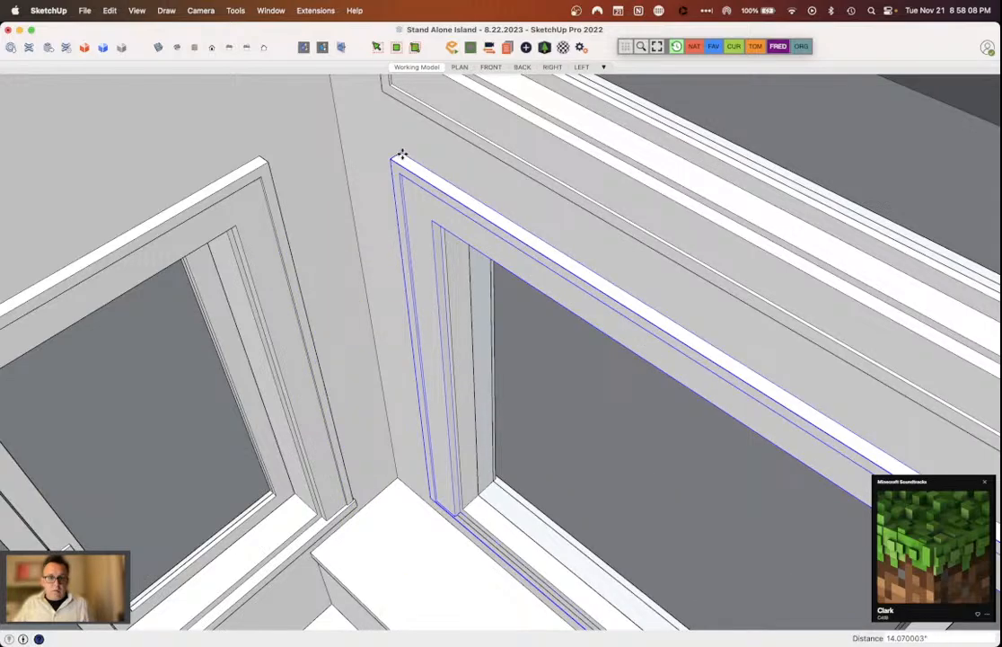
key("space")
left_click(422, 231)
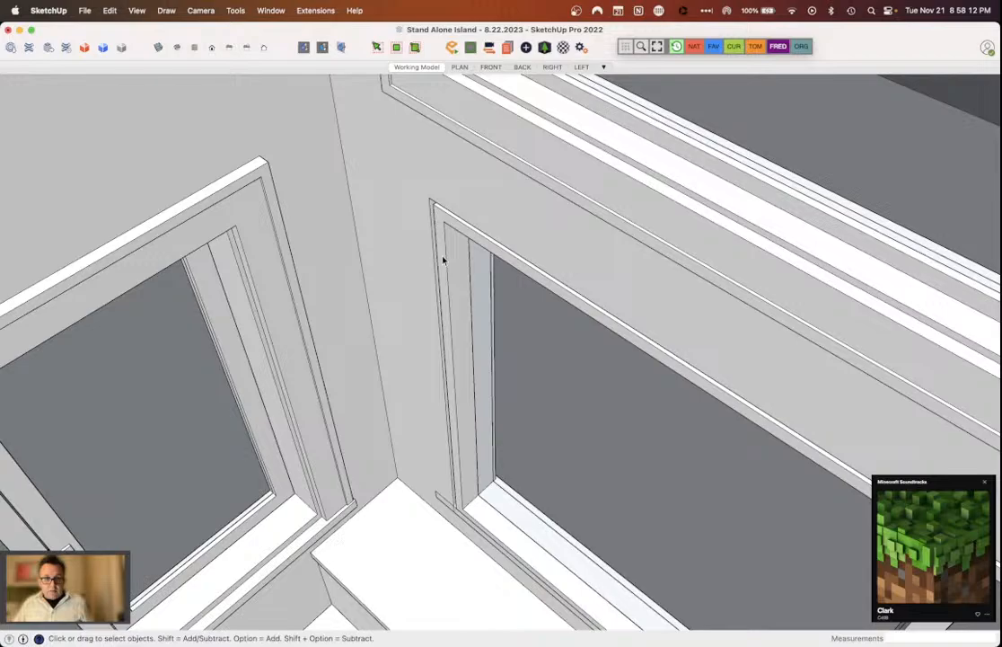
double_click(442, 258)
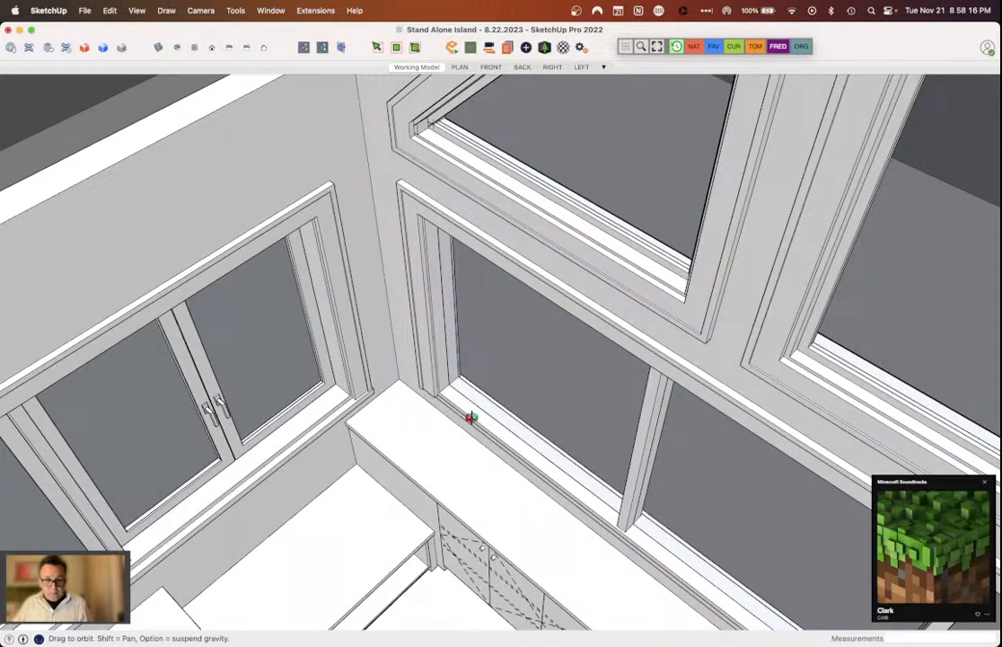
Step: Push/pull the front face of the five-pane window's interior sill toward the room by 1 inch
middle_click_drag(470, 416, 478, 410)
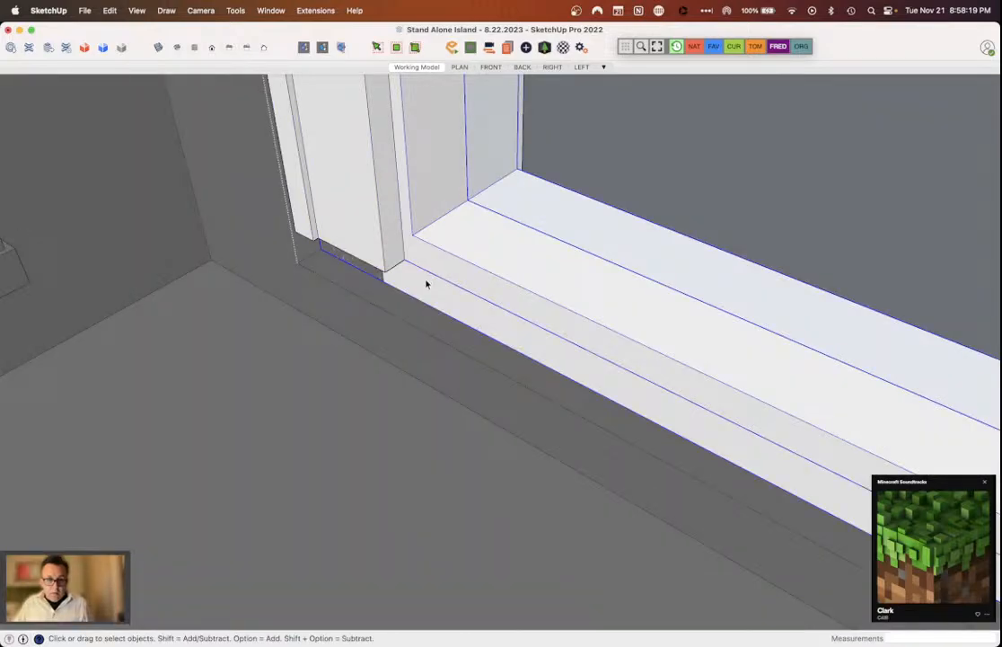
double_click(426, 285)
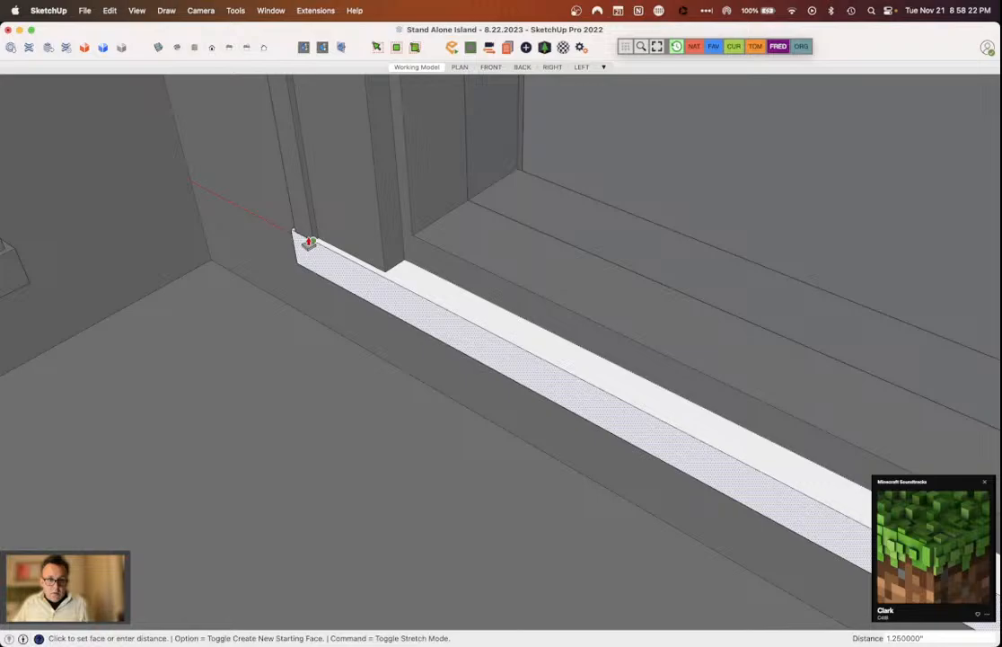
type("1")
key("Return")
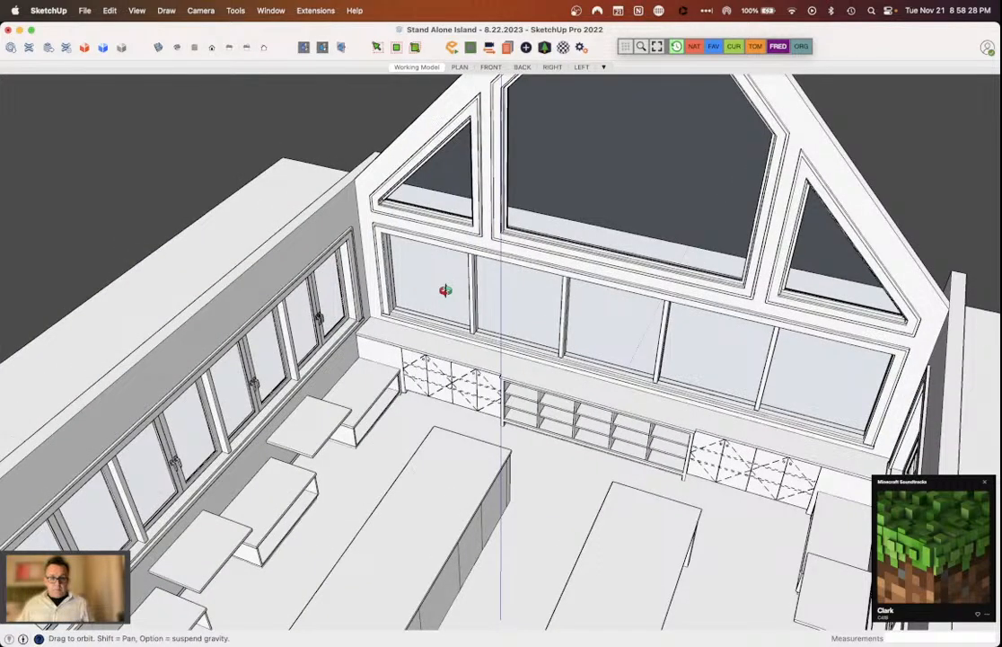
Step: Copy the exterior casing from the casement window beside the glazed doors on the opposite gable wall, and paste it in place outside the group
left_click_drag(444, 290, 642, 233)
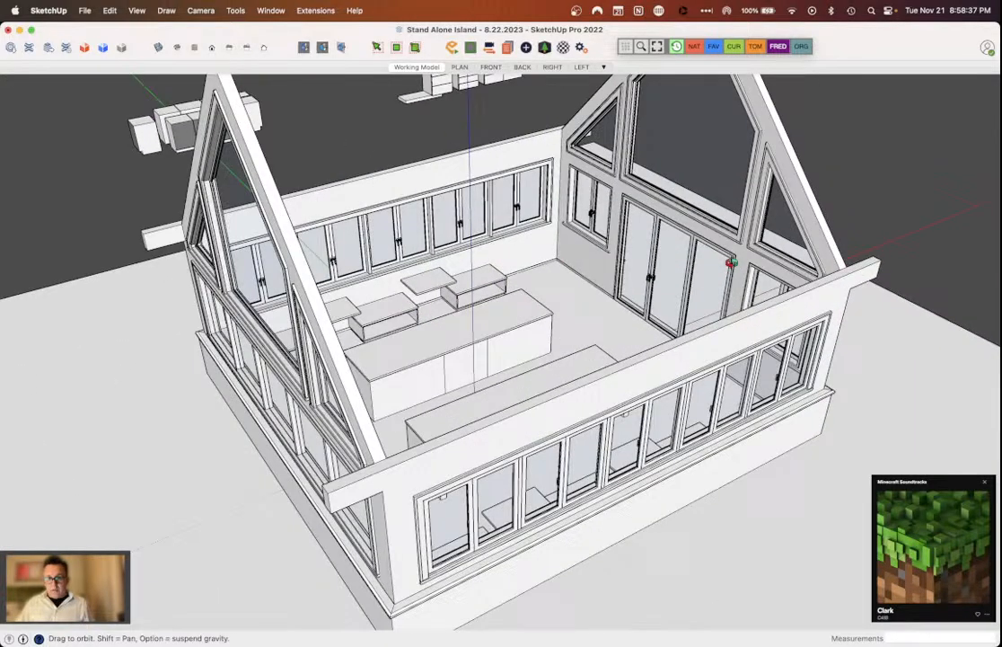
scroll(732, 262, "up", 5)
left_click_drag(707, 269, 443, 249)
scroll(513, 254, "down", 5)
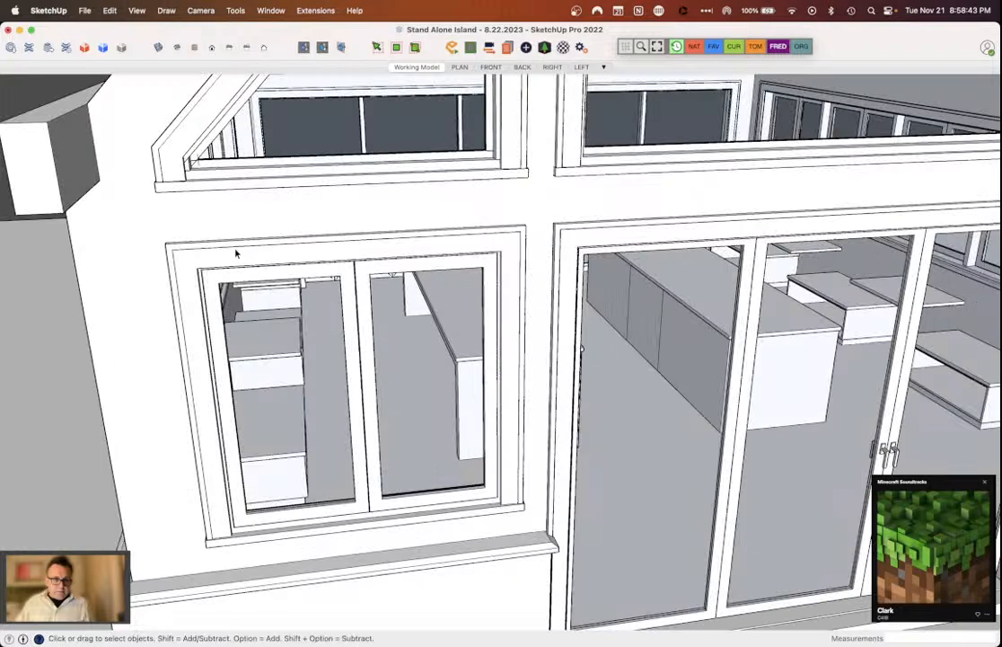
left_click(237, 254)
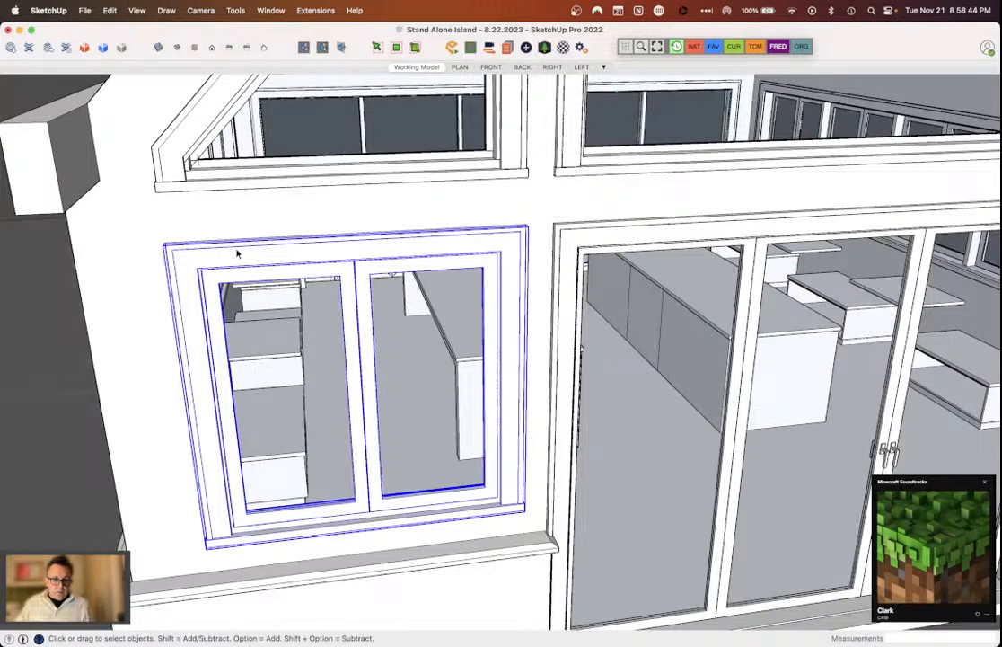
double_click(237, 254)
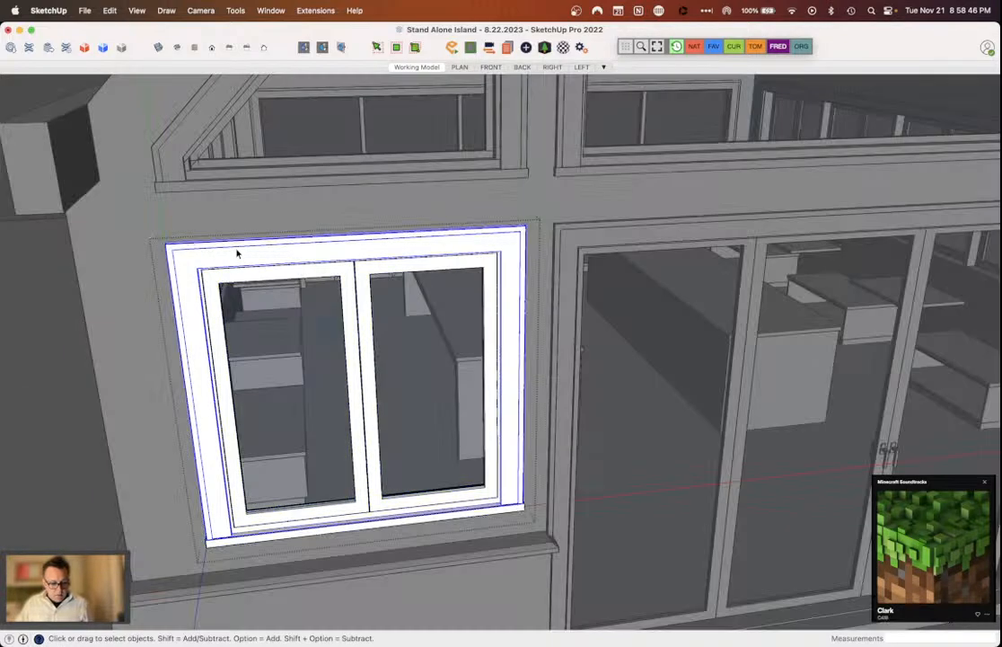
left_click(239, 244)
middle_click_drag(239, 244, 242, 238)
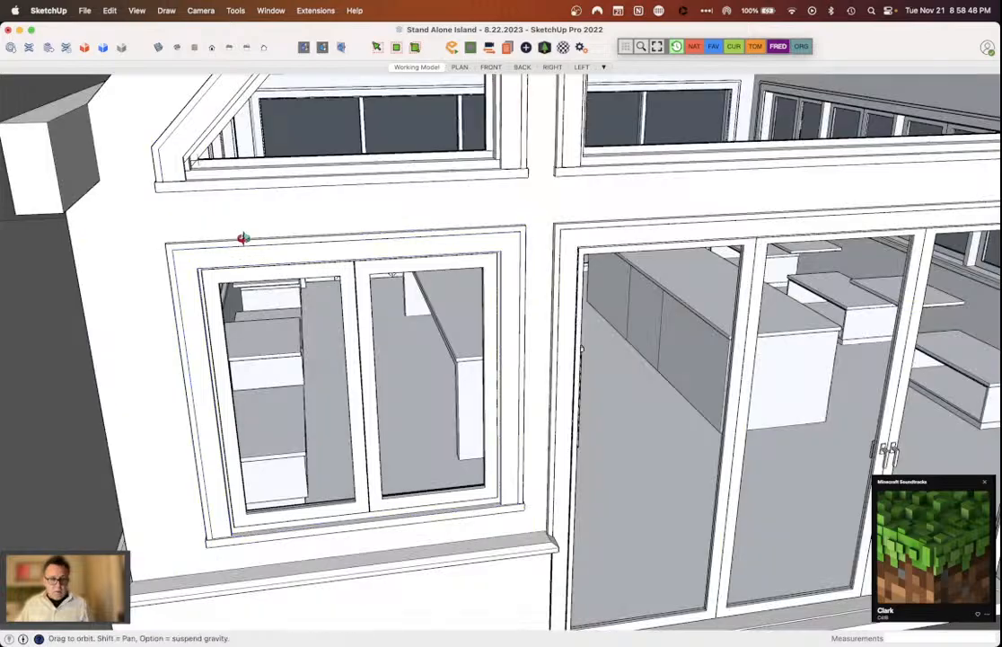
left_click(258, 262)
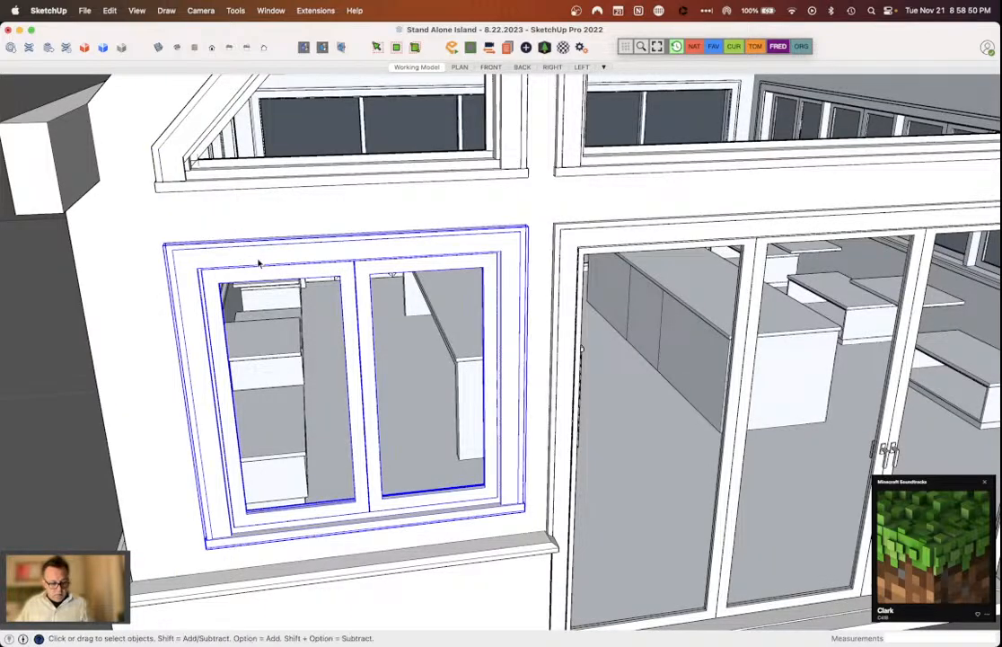
middle_click_drag(259, 262, 593, 384)
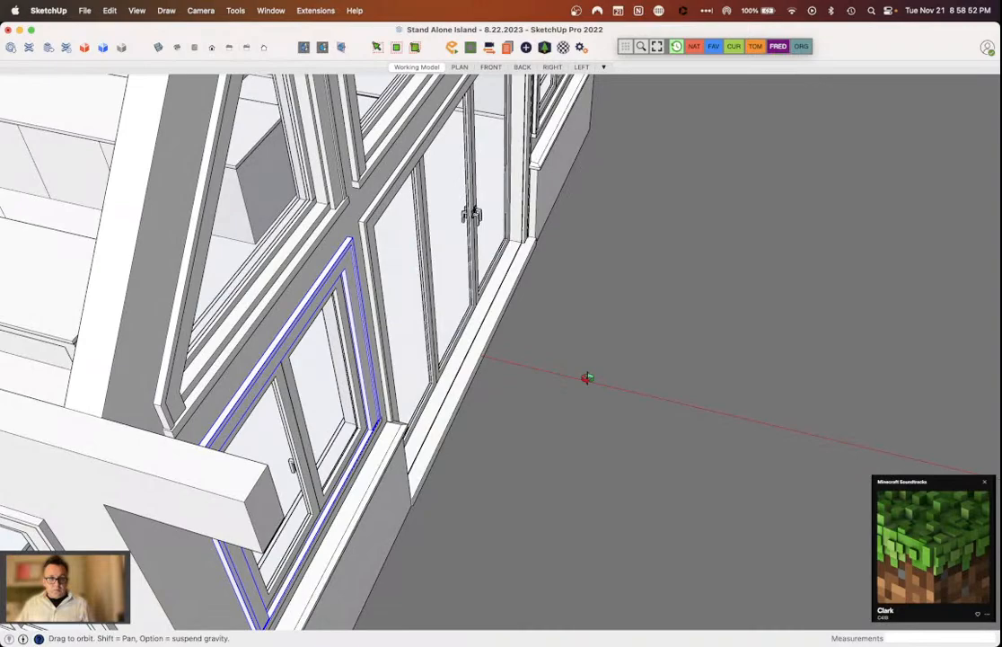
Step: Move the pasted casement casing along the red axis into the room and rotate it to face the interior
key("m")
left_click(115, 330)
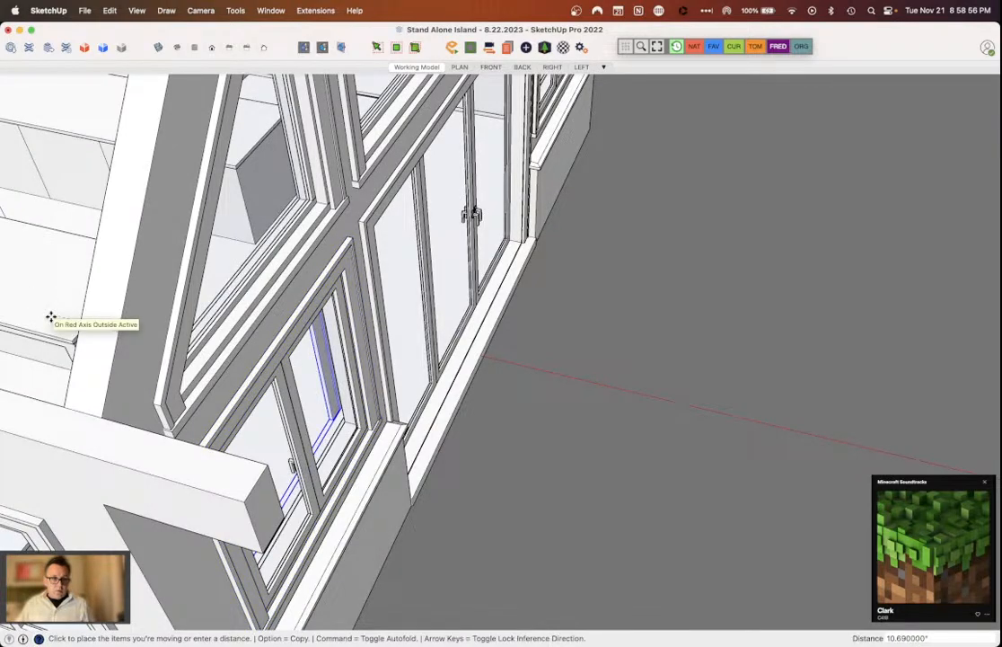
left_click(51, 317)
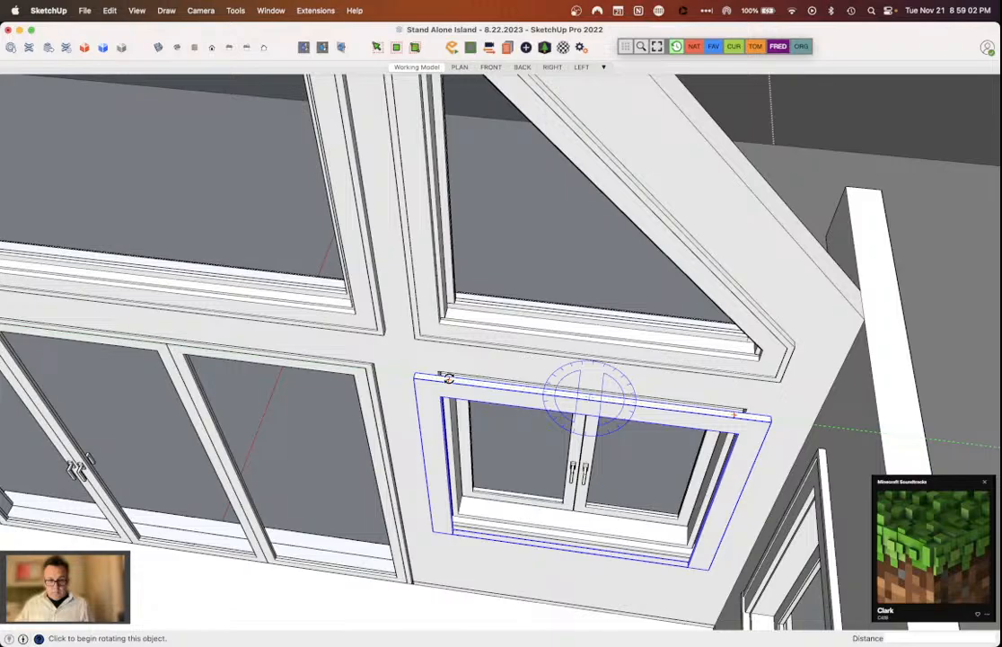
key("m")
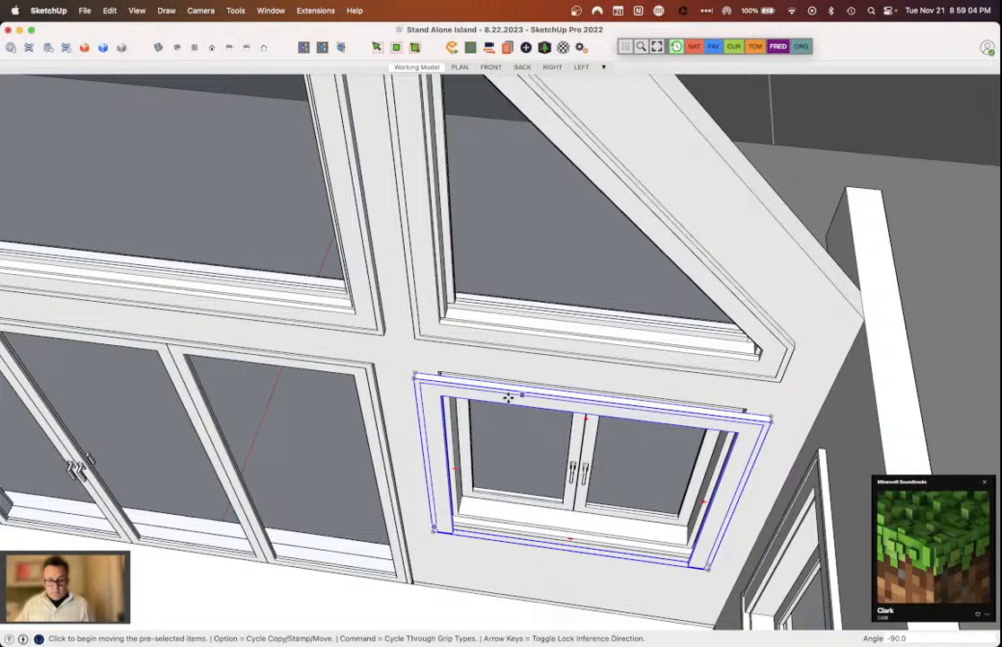
Step: Fit the casing above the casement window's interior sill, transfer it in place into the window group and close the group
left_click(416, 377)
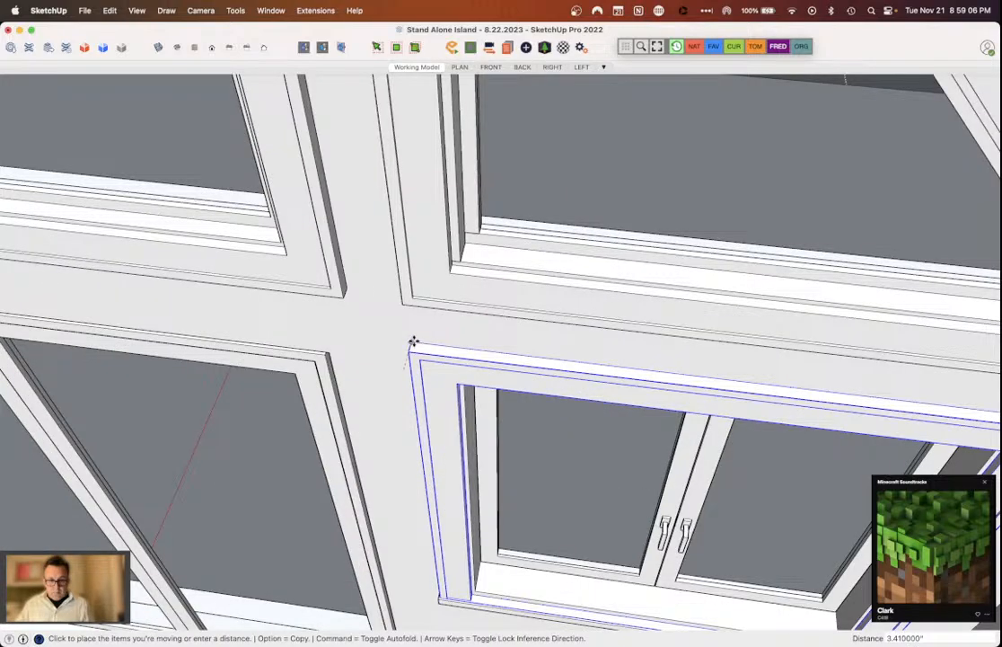
middle_click_drag(413, 342, 464, 309)
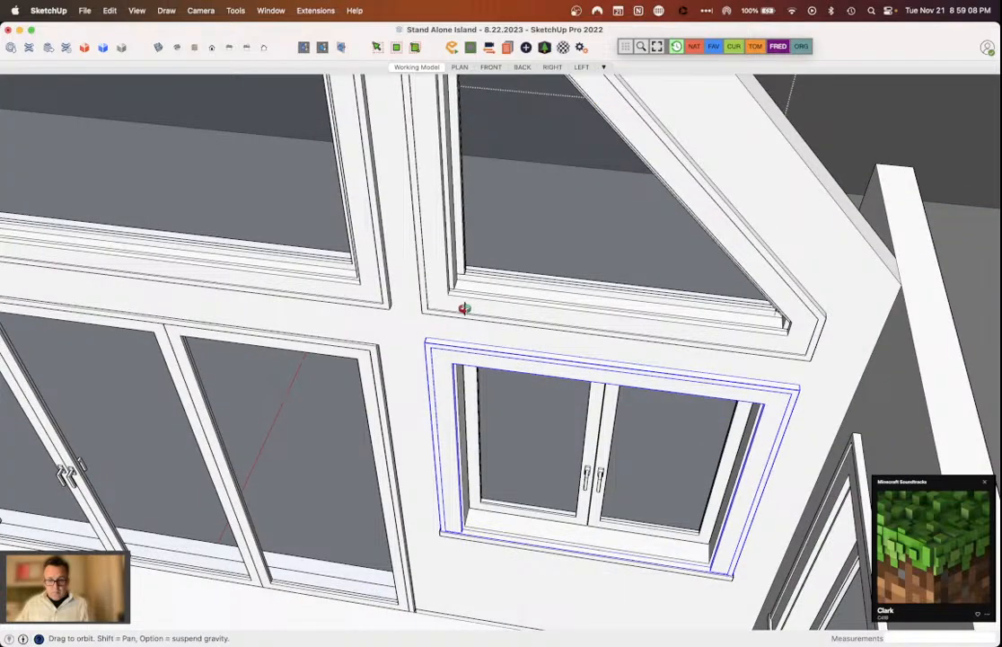
middle_click_drag(464, 309, 510, 331)
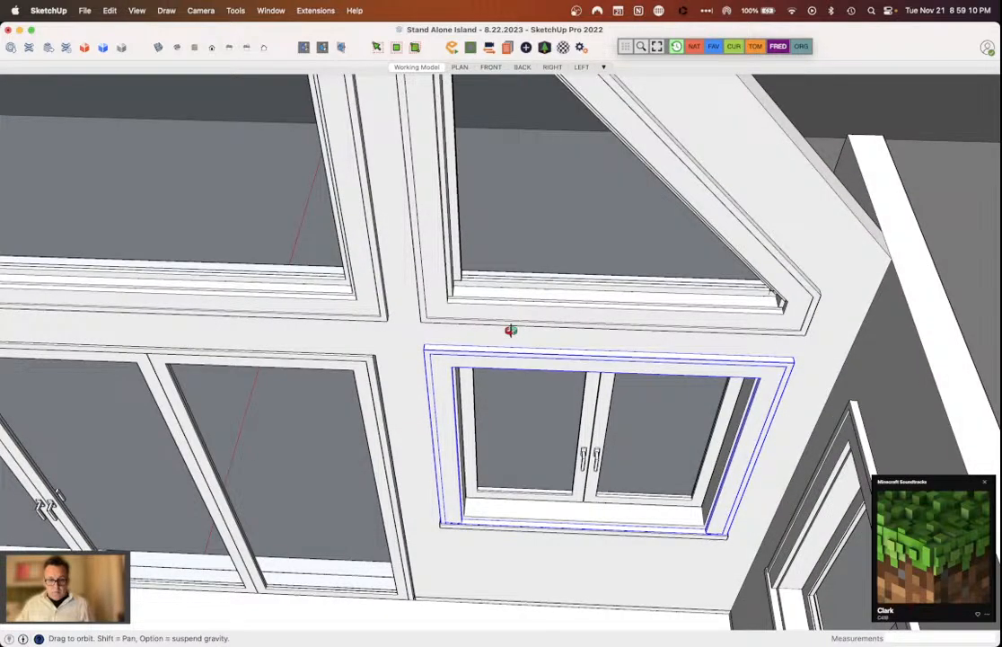
key("space")
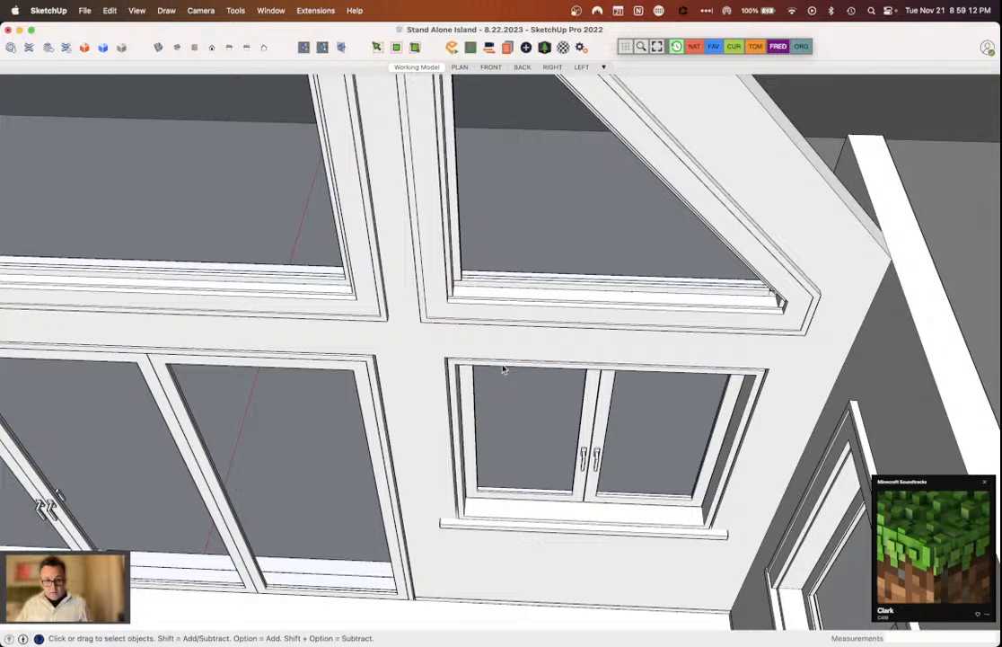
double_click(503, 369)
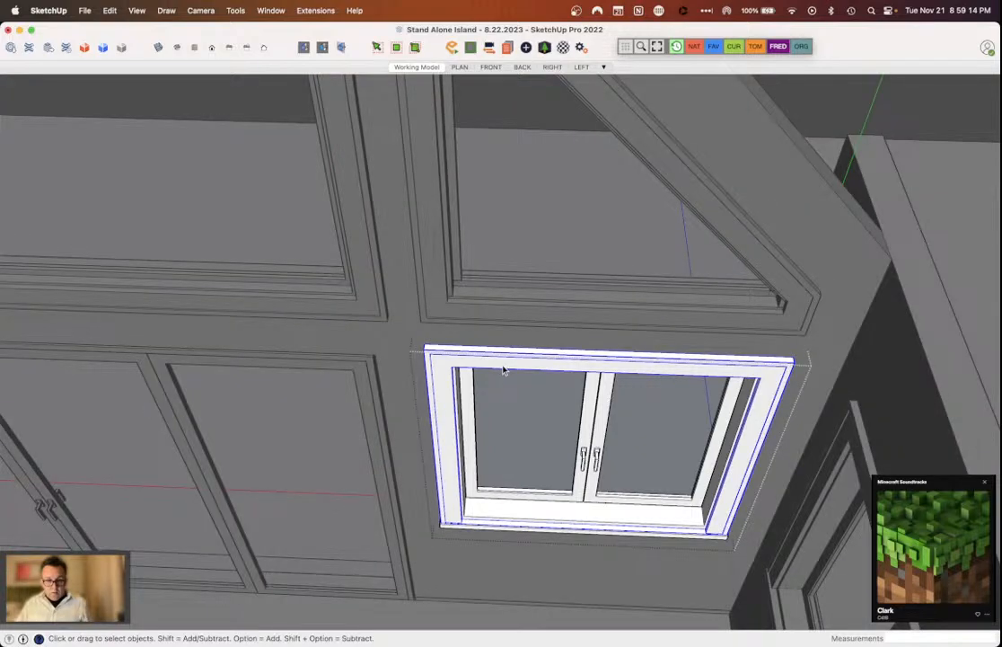
key("Escape")
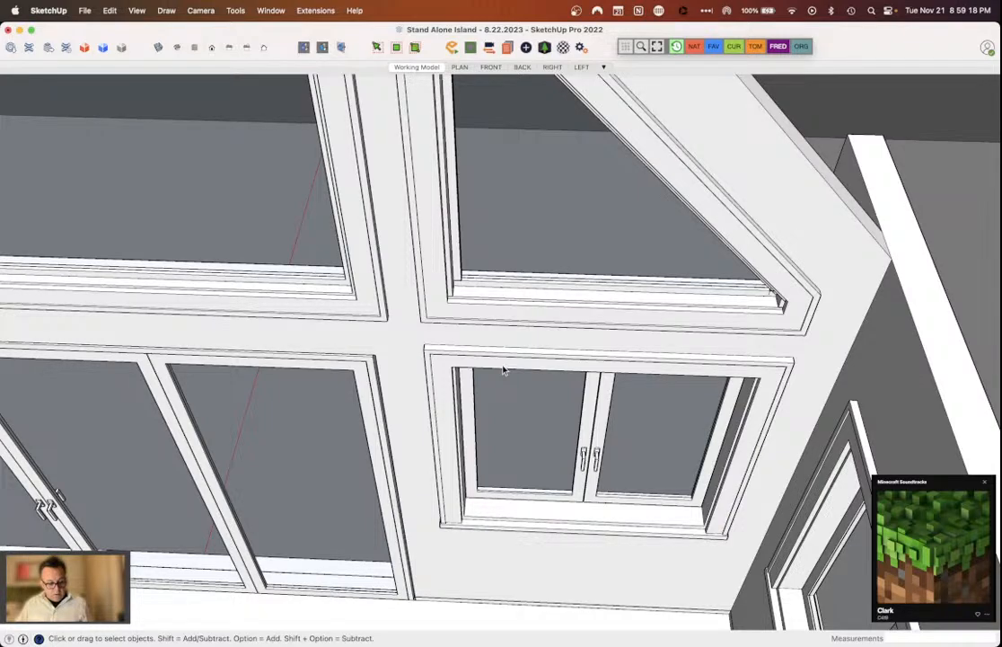
Step: Copy the interior casing from the finished casement window to the matching window across the glazed doors, aligning it with the sill's end corner
left_click(503, 370)
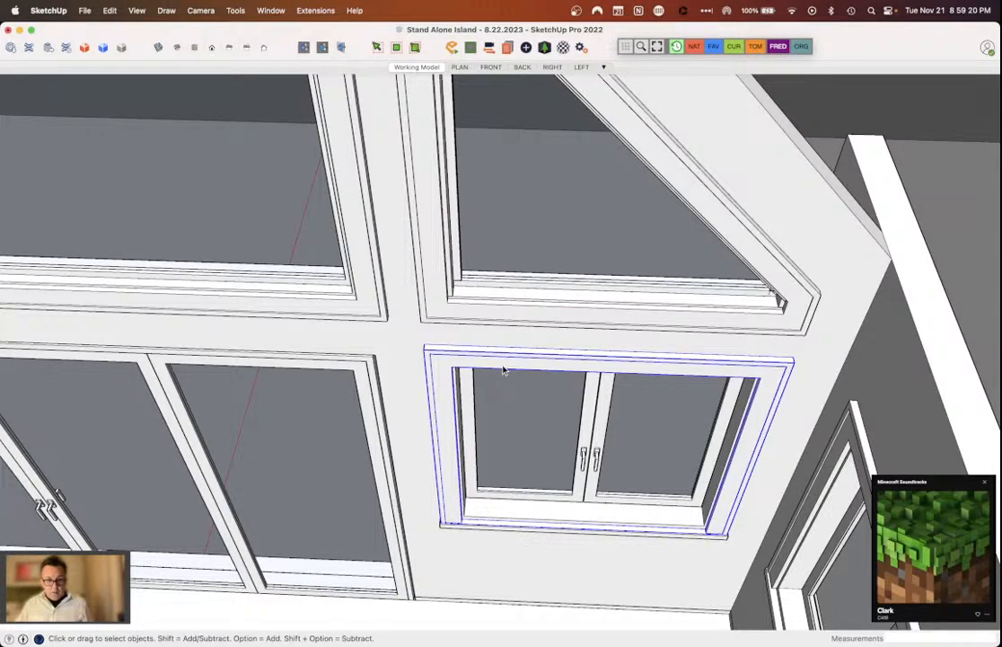
scroll(503, 370, "down", 5)
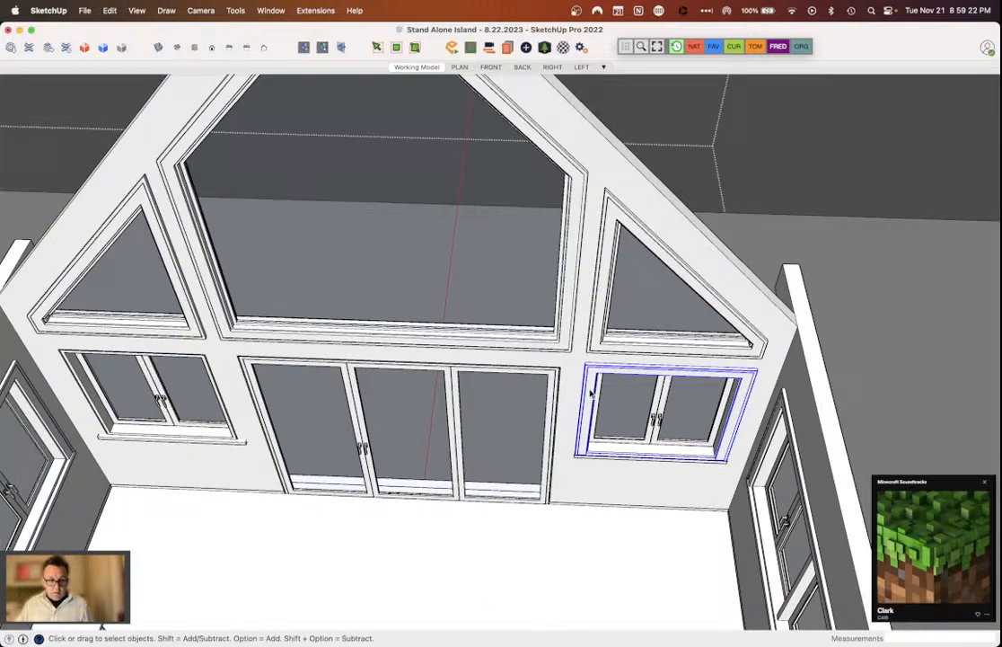
scroll(573, 454, "up", 10)
key("m")
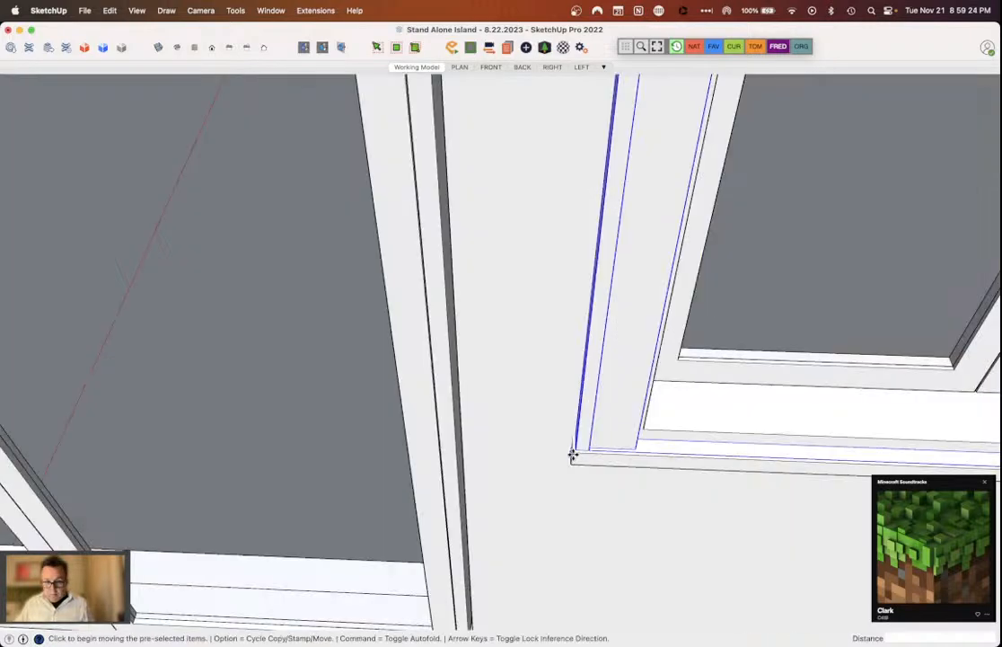
left_click(574, 455)
scroll(573, 455, "down", 10)
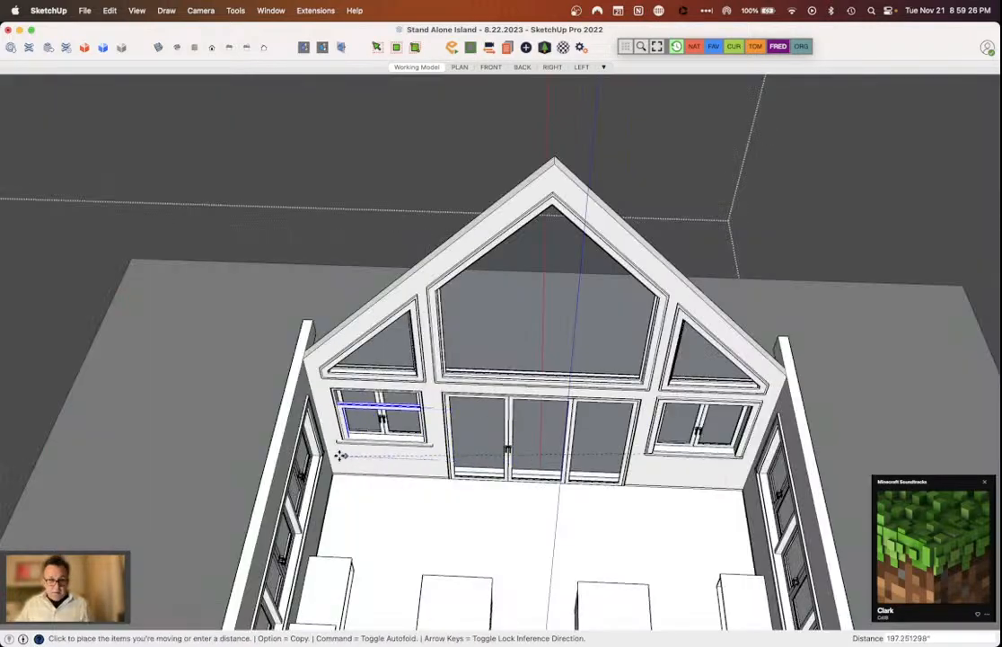
scroll(341, 456, "up", 10)
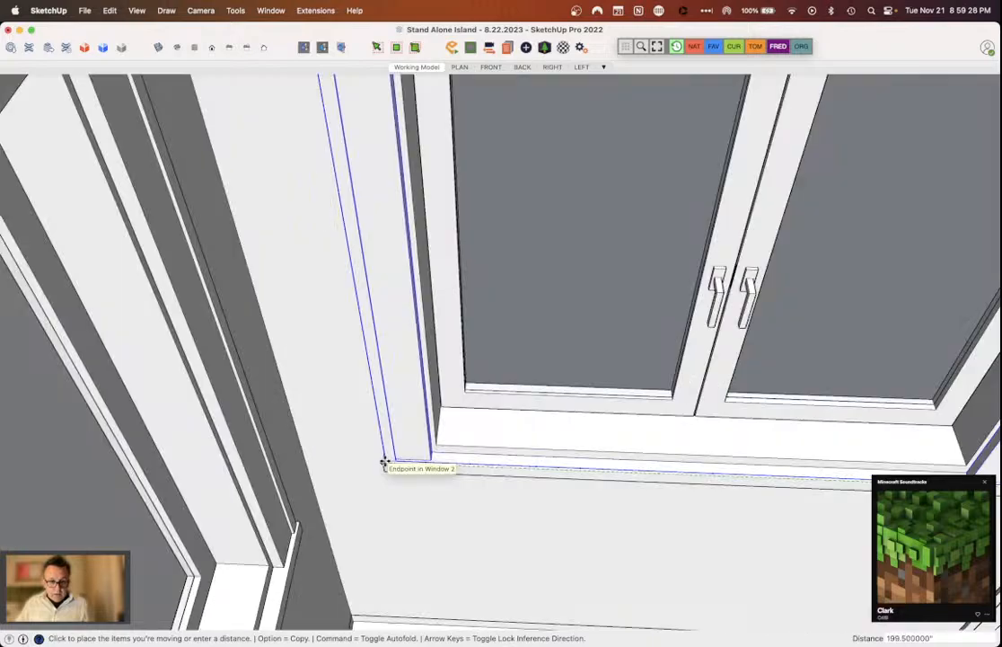
left_click(384, 462)
scroll(384, 462, "down", 10)
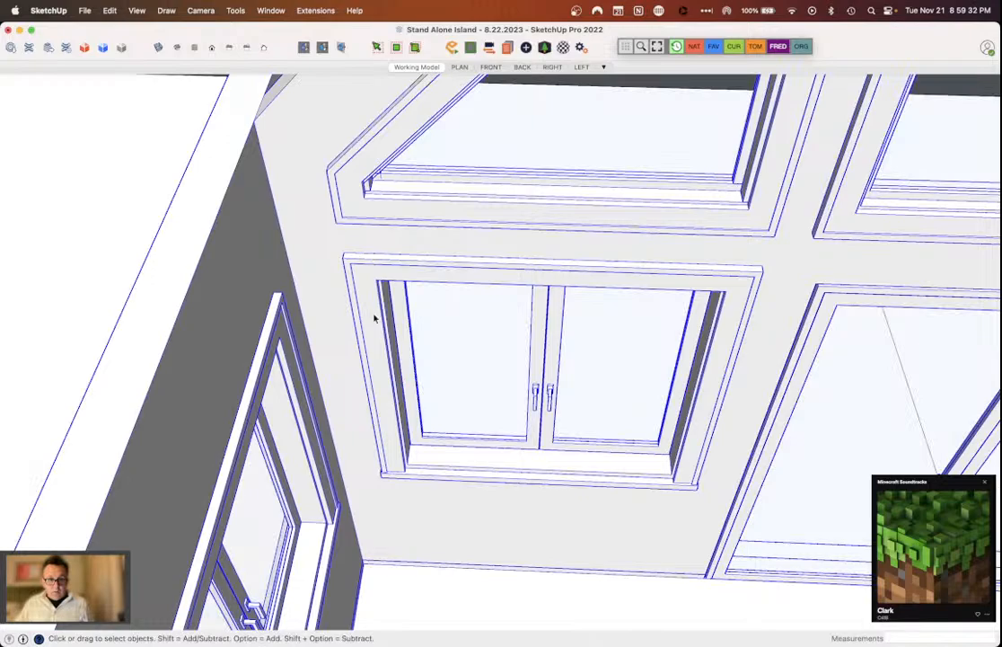
Step: Transfer the copied interior casing in place into the second casement window's group and close the group
left_click(374, 318)
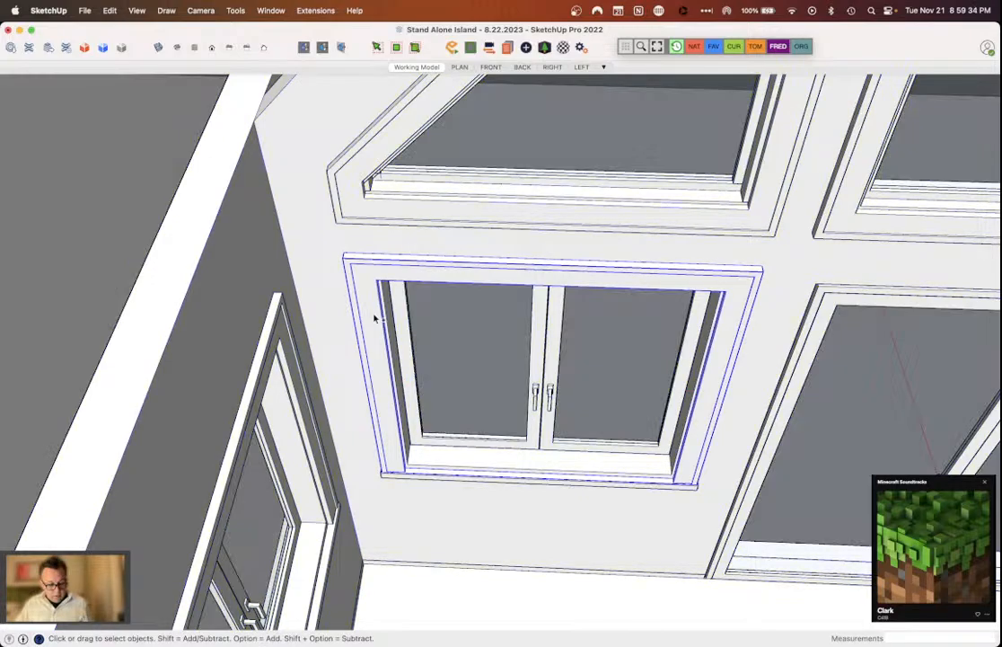
key("Delete")
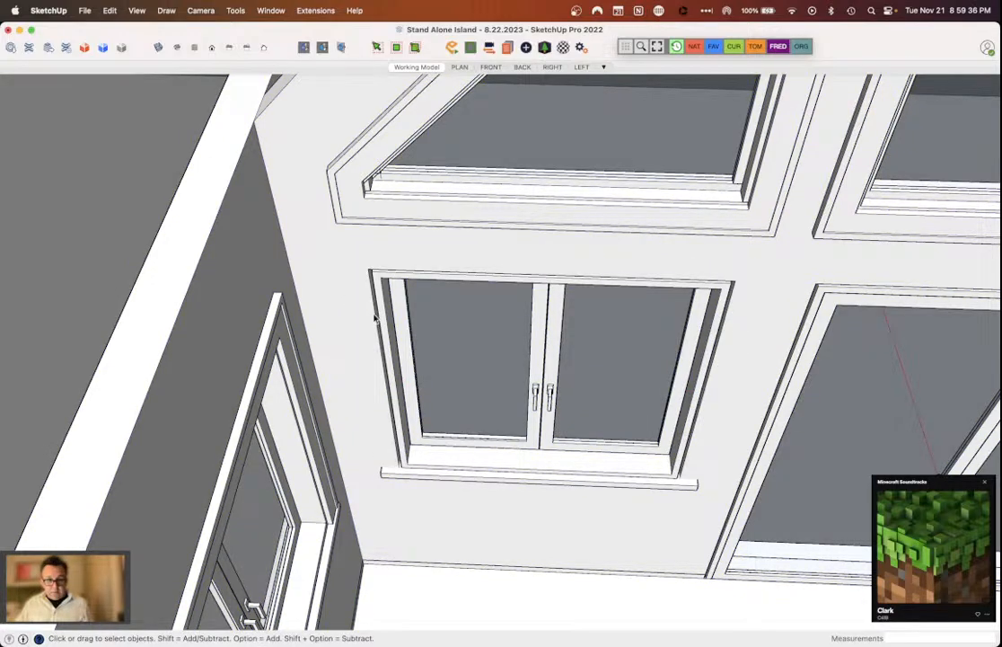
double_click(391, 314)
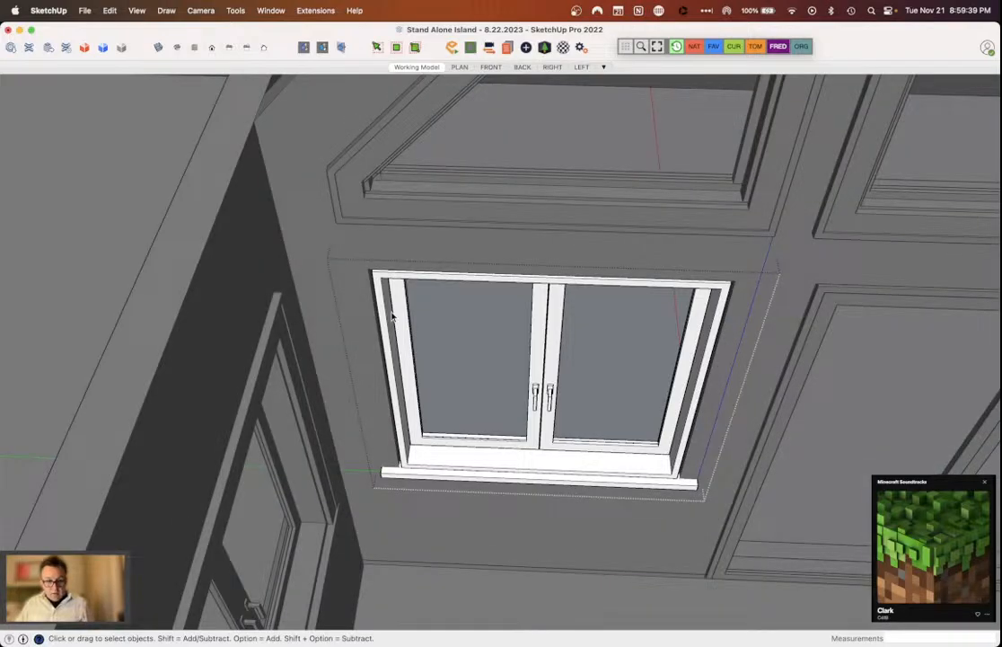
key("super+z")
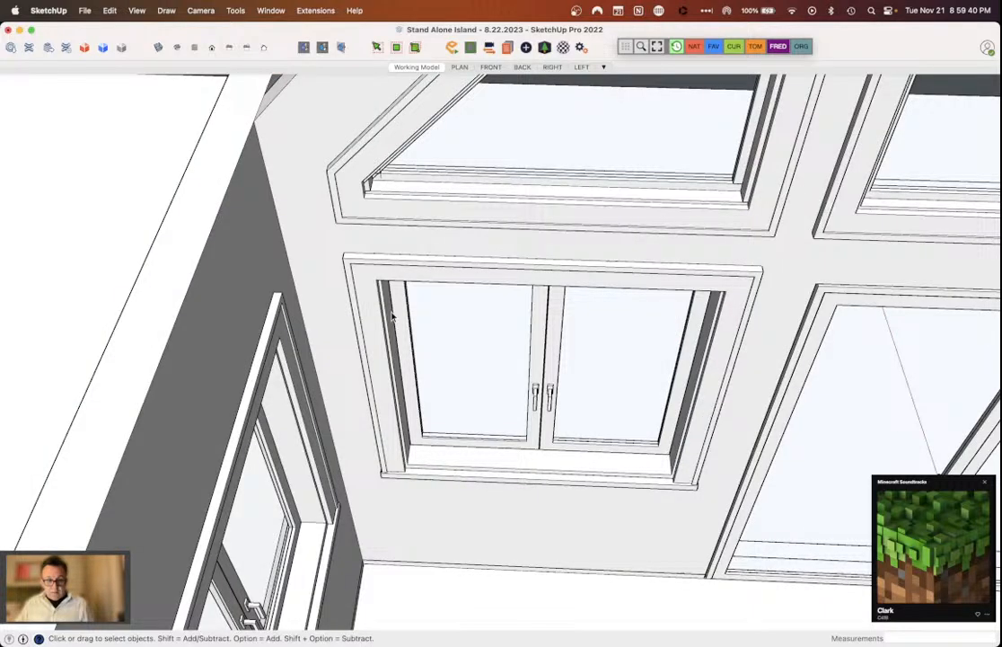
Step: Copy the exterior casing from the glazed doors' group and paste it in place outside the group
middle_click_drag(392, 315, 873, 346)
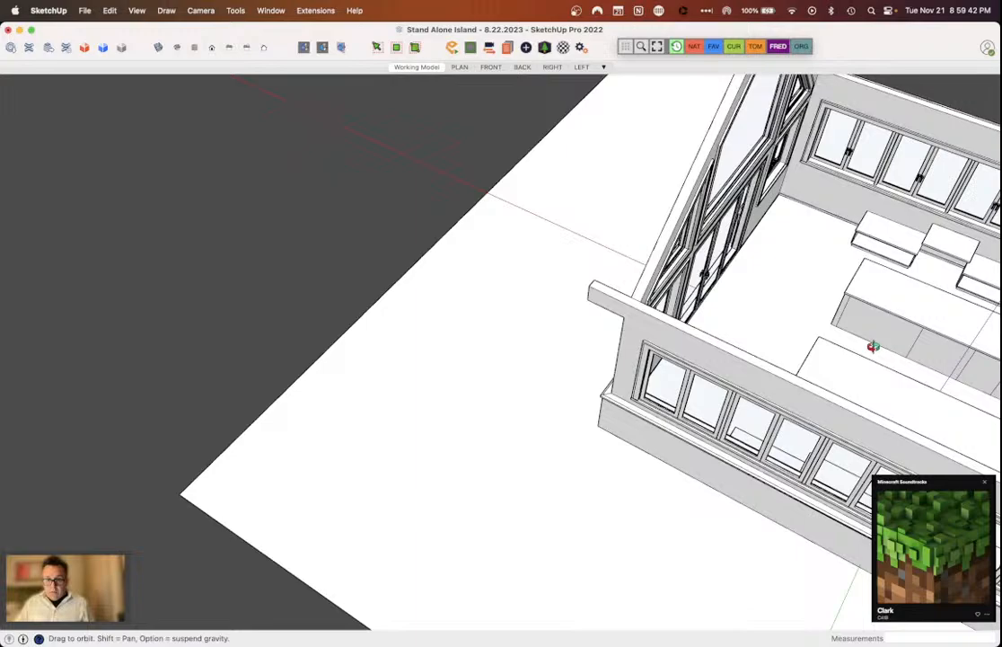
middle_click_drag(874, 346, 553, 302)
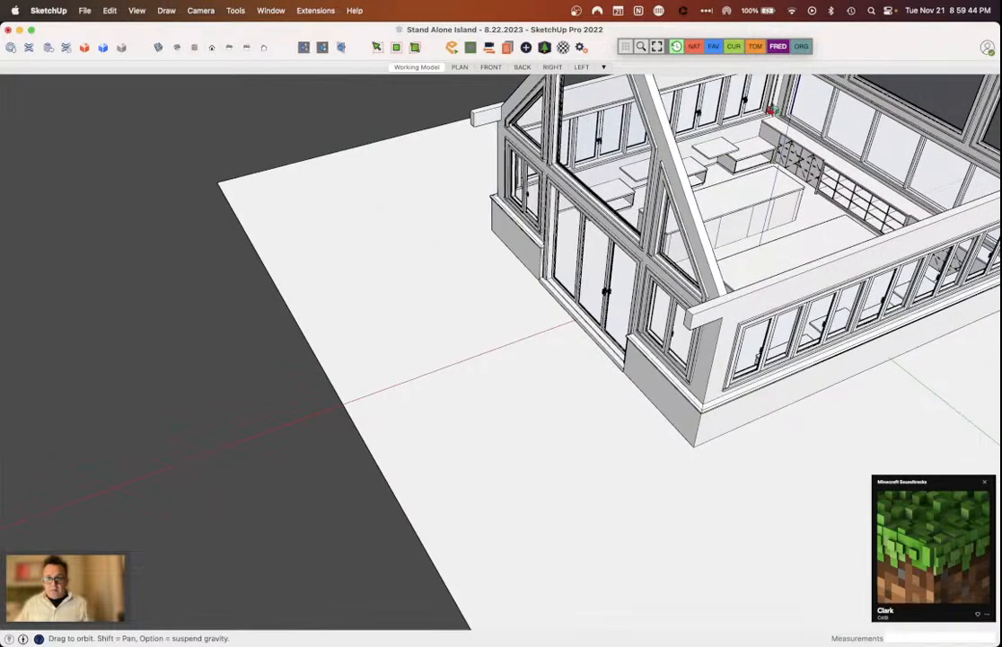
scroll(552, 302, "up", 5)
scroll(552, 304, "down", 1)
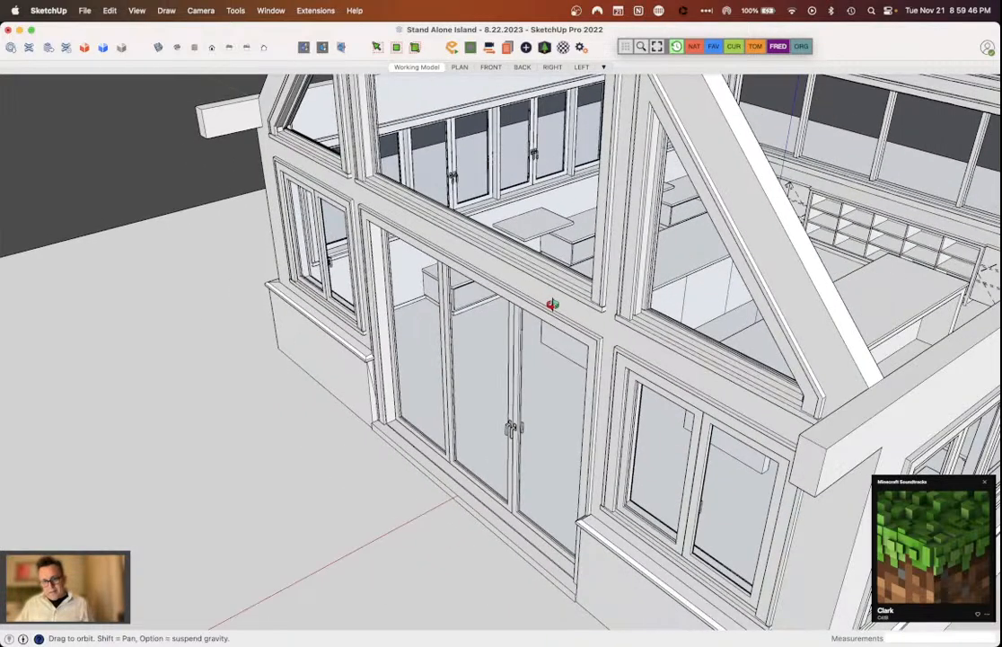
middle_click_drag(552, 305, 556, 344)
scroll(557, 344, "up", 2)
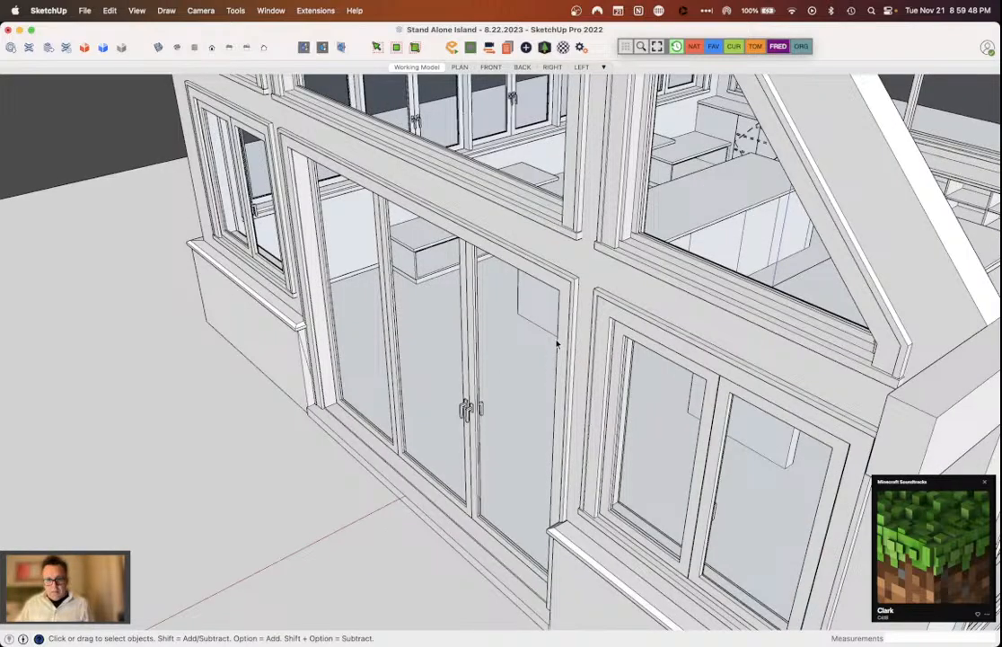
key("super+a")
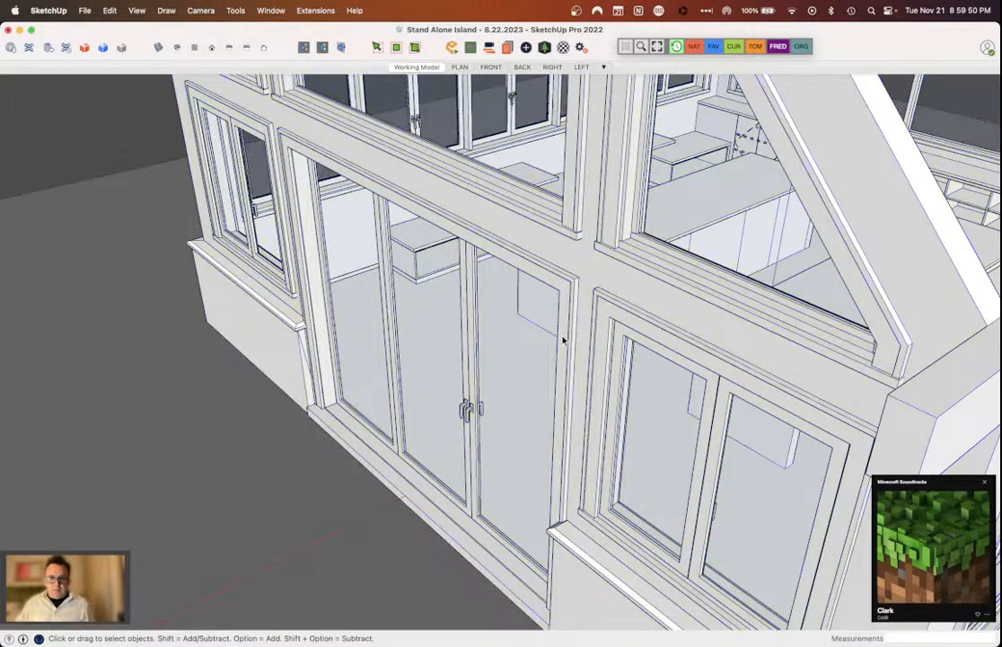
left_click(563, 339)
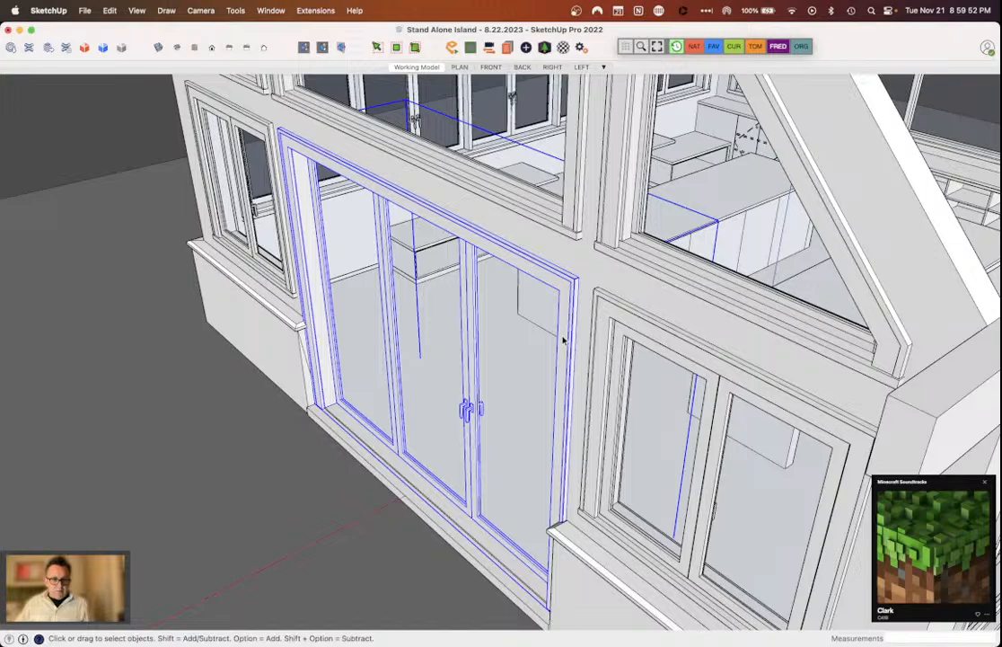
middle_click_drag(563, 339, 649, 230)
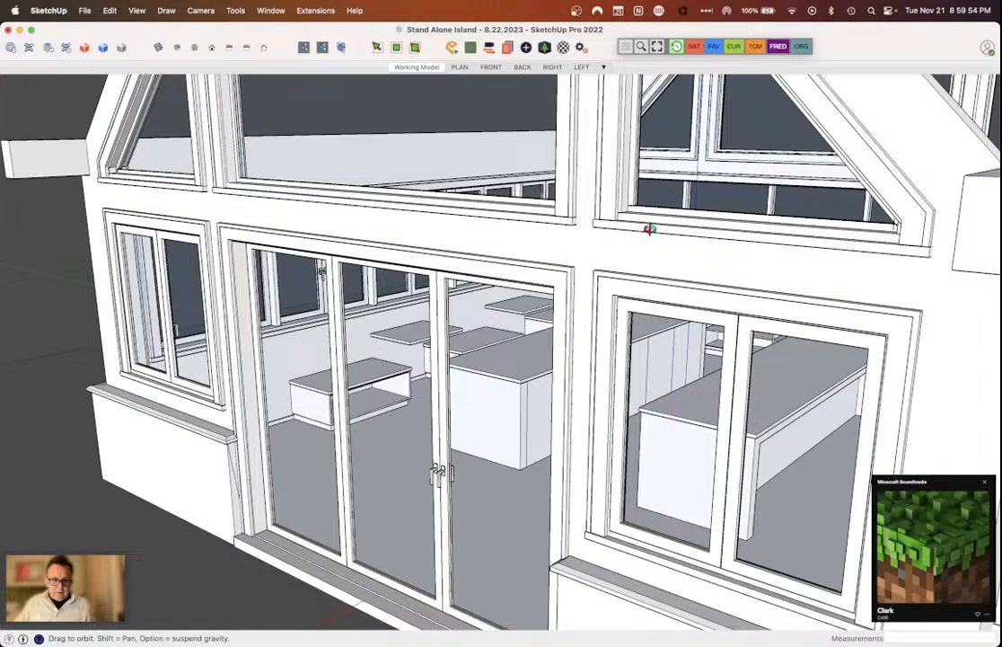
scroll(435, 415, "up", 5)
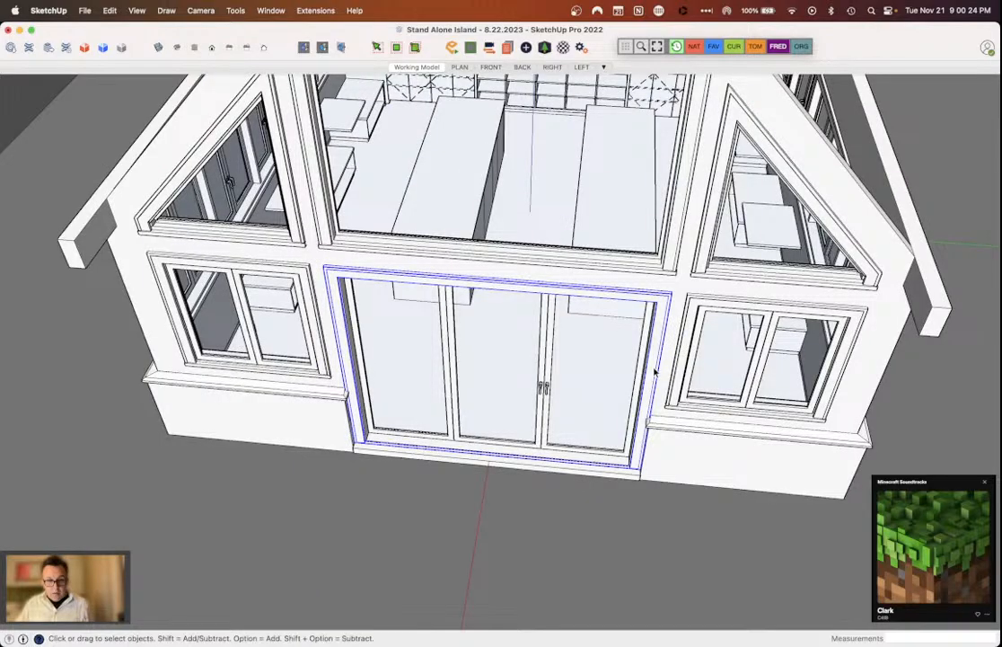
Step: Move the pasted door casing about 13.62 inches along the red axis into the room
middle_click_drag(655, 371, 846, 314)
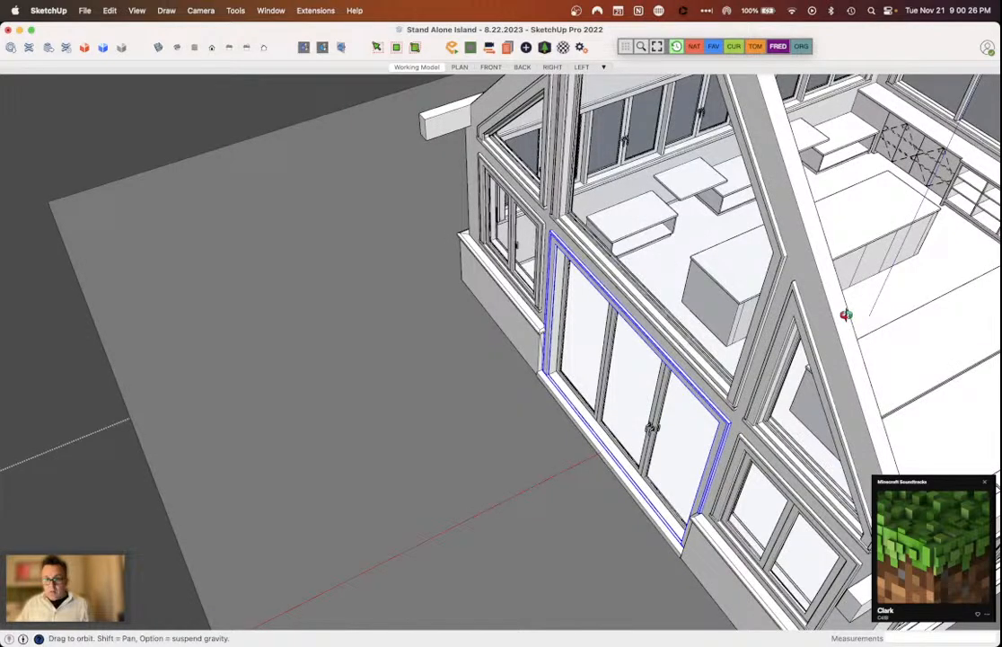
key("m")
left_click(846, 314)
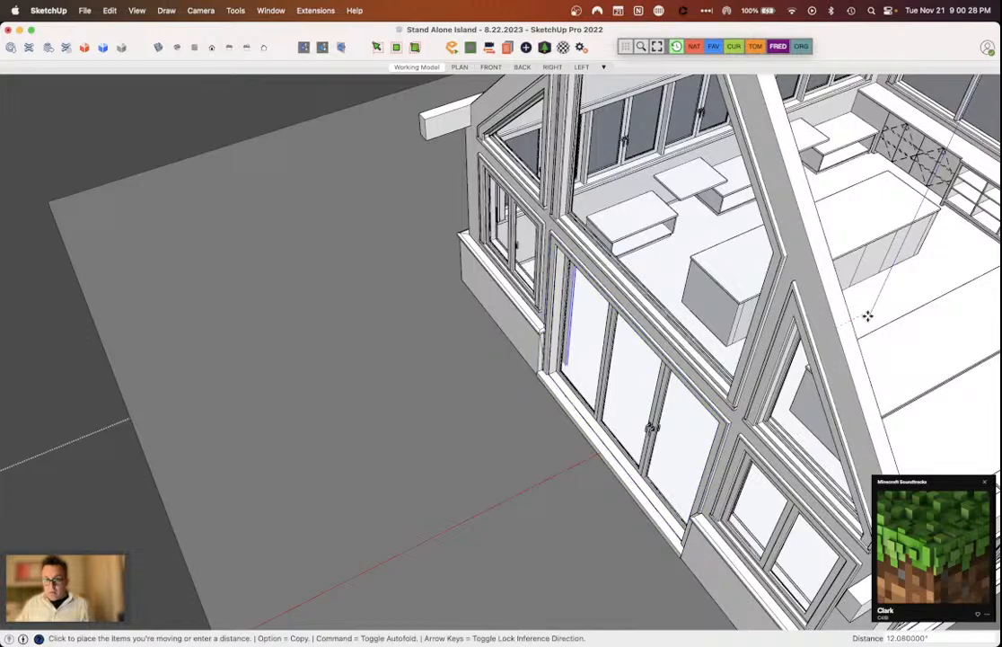
left_click(870, 313)
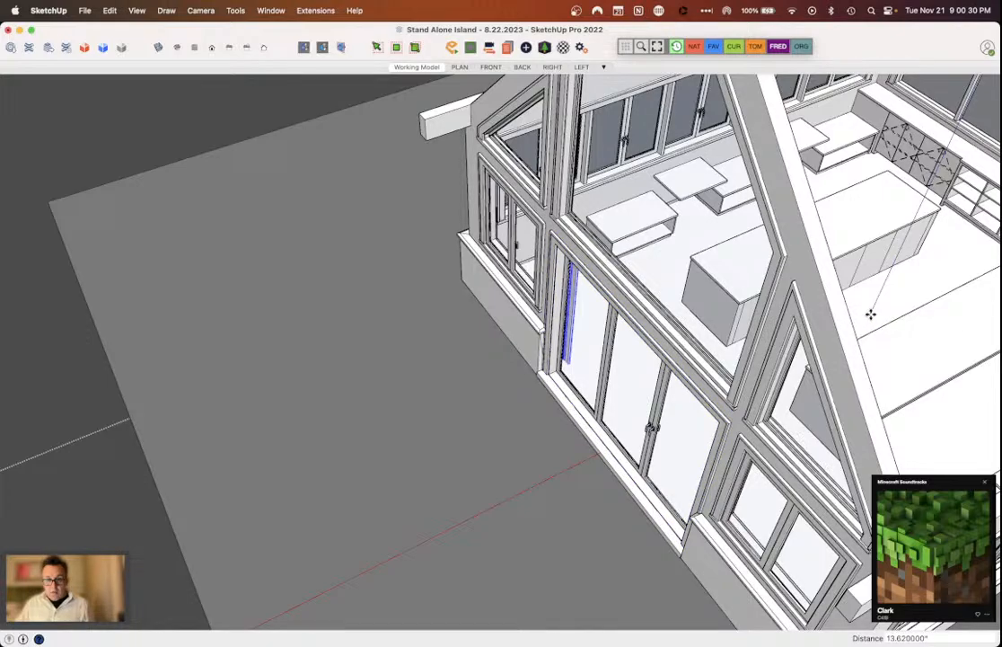
middle_click_drag(870, 313, 182, 393)
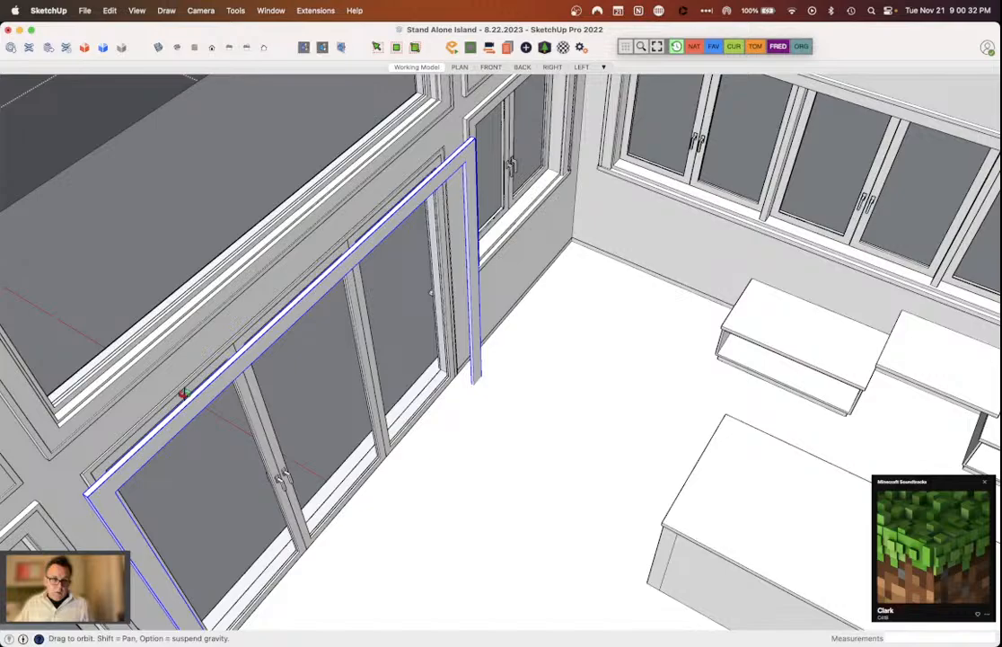
Step: Rotate the door casing to face the interior and fit it against the wall around the glazed doors
key("q")
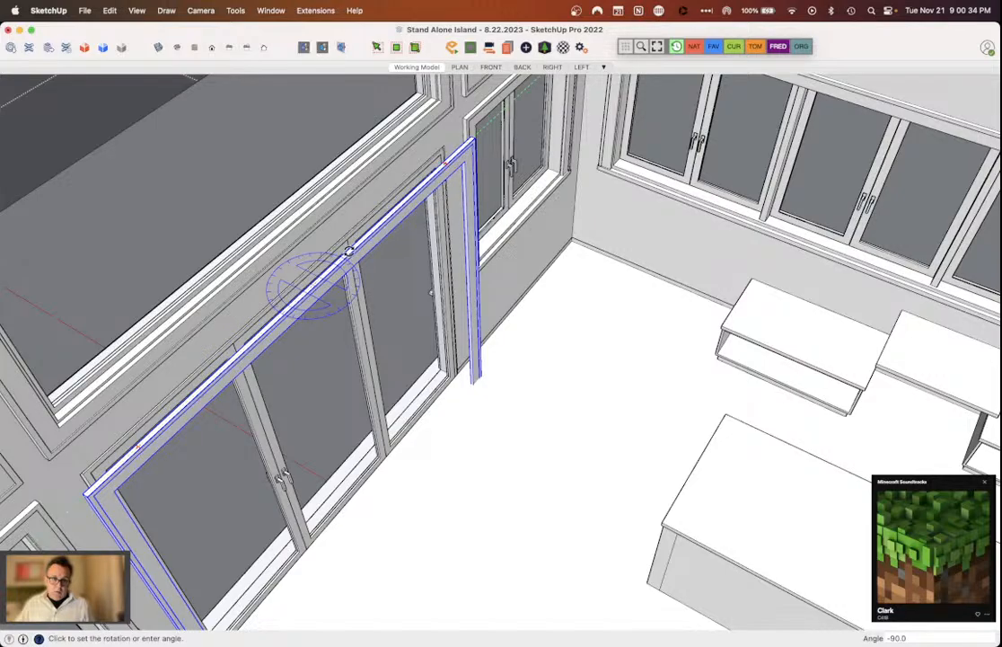
key("m")
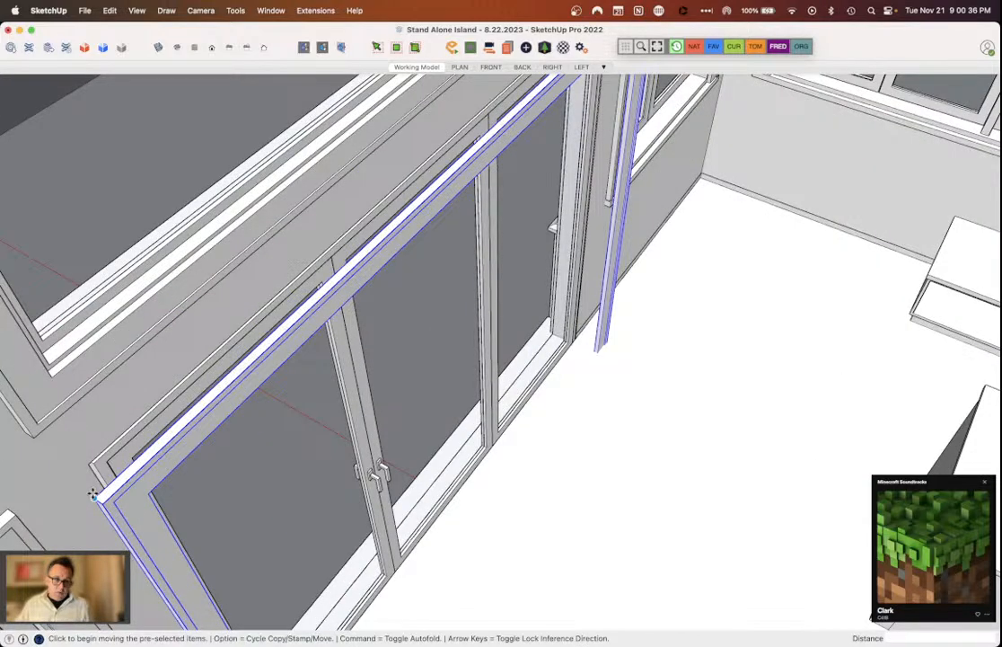
left_click_drag(93, 495, 160, 426)
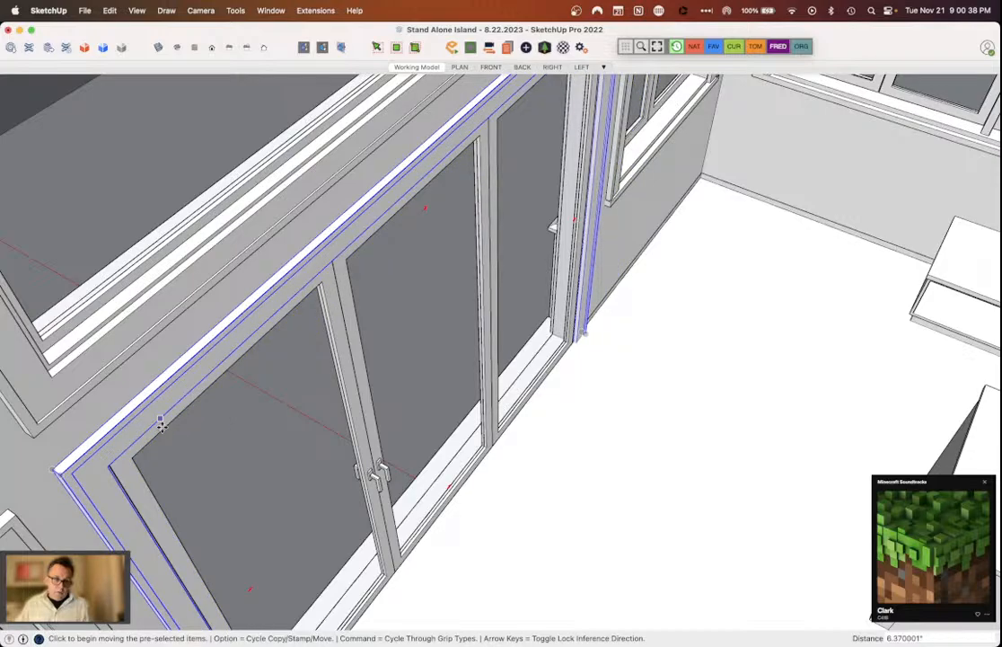
Step: Explode the interior door casing's group, working at the foot of its side leg beside the baseboard
middle_click_drag(161, 426, 465, 450)
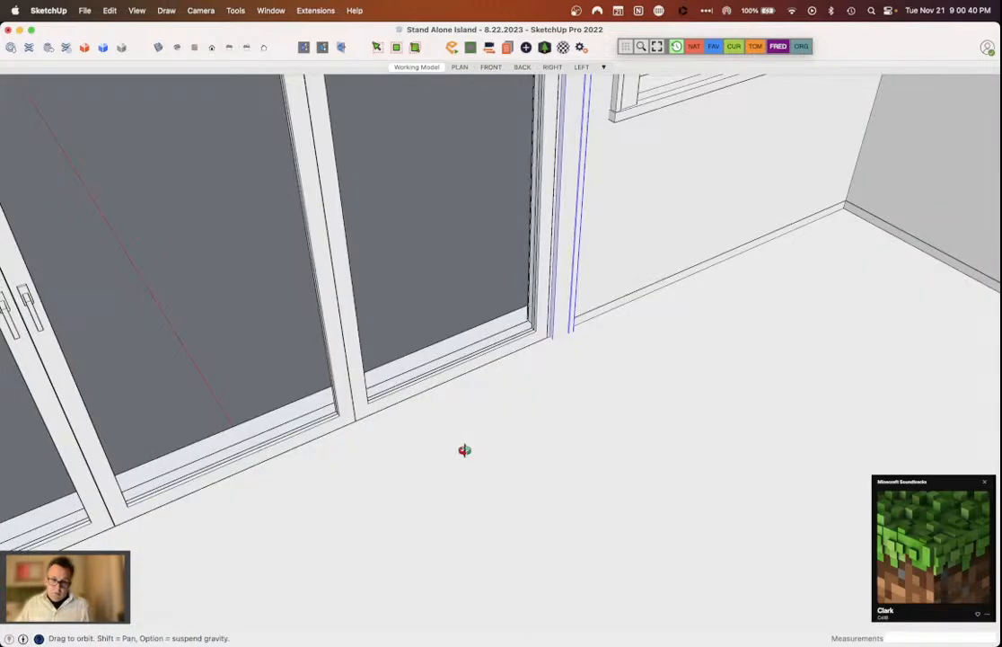
middle_click_drag(465, 450, 640, 152)
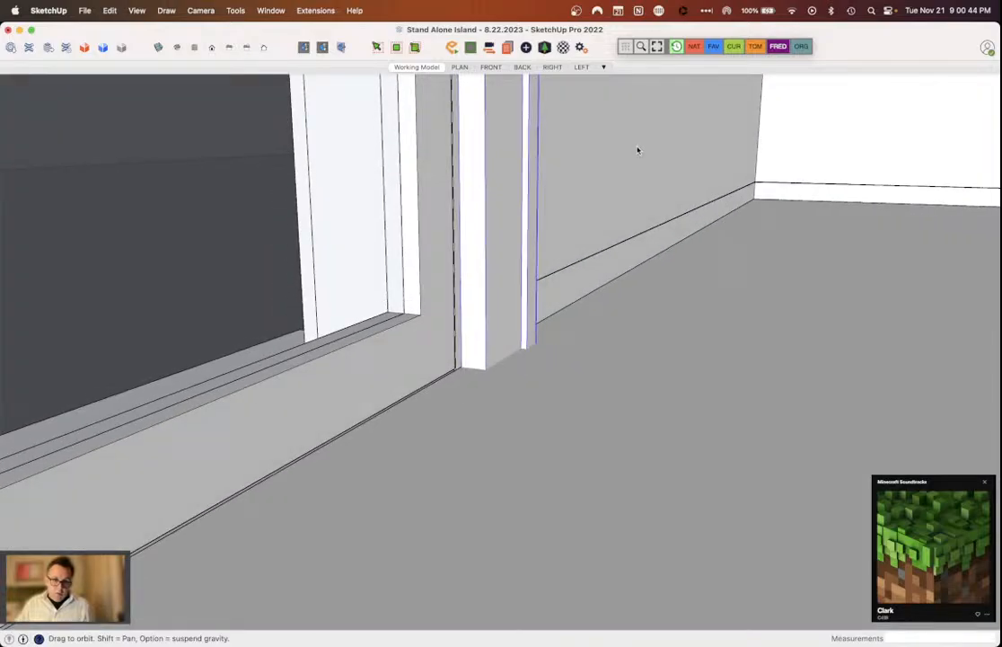
right_click(561, 227)
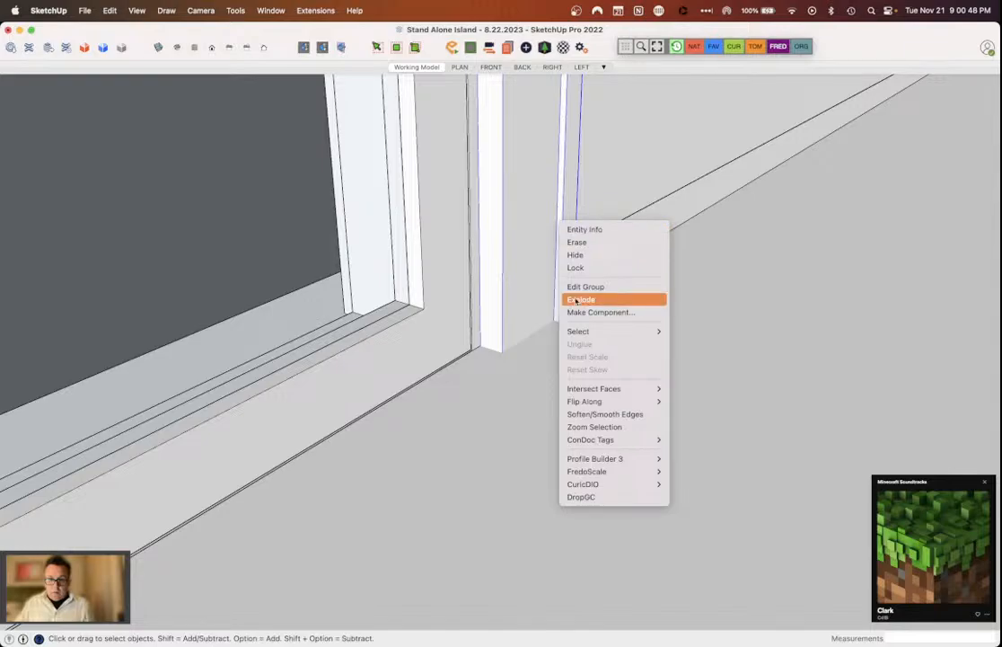
left_click(579, 299)
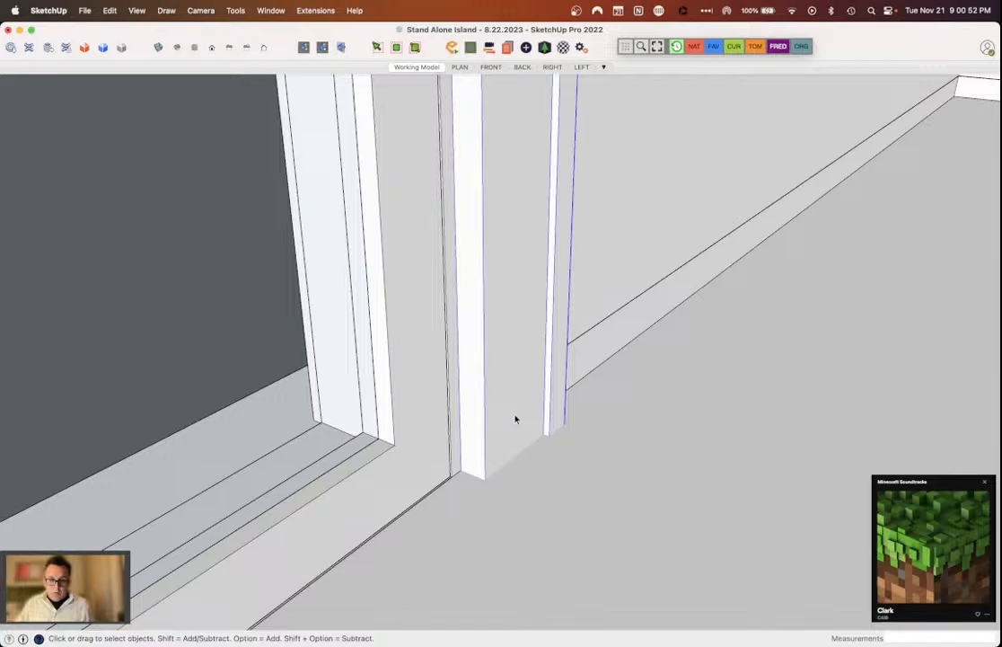
Step: Unhide the roof over the whole building
middle_click_drag(515, 418, 474, 227)
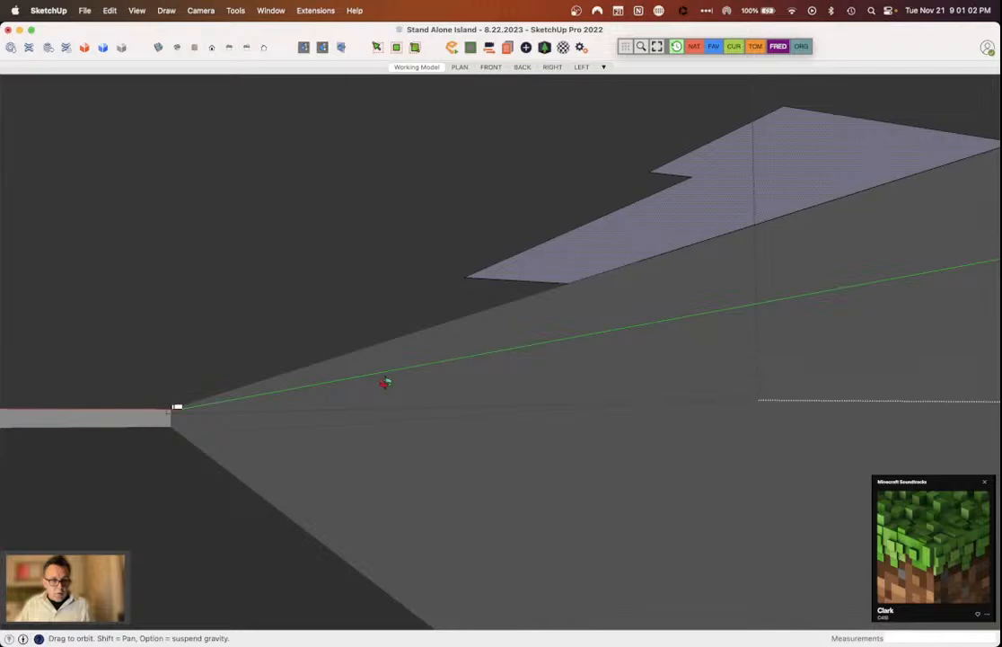
left_click_drag(385, 383, 919, 342)
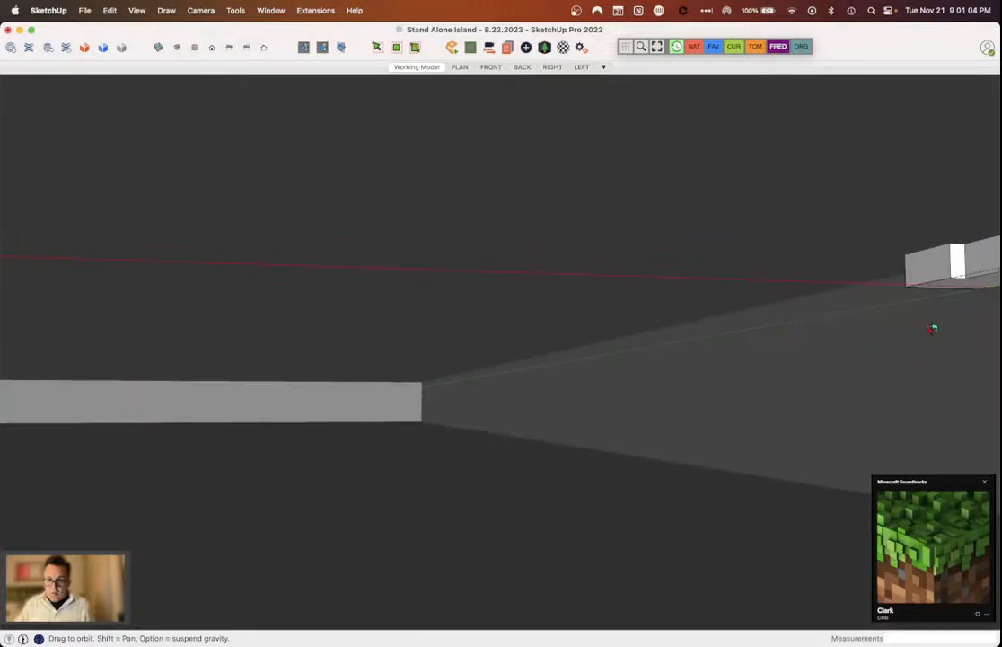
middle_click_drag(931, 327, 890, 242)
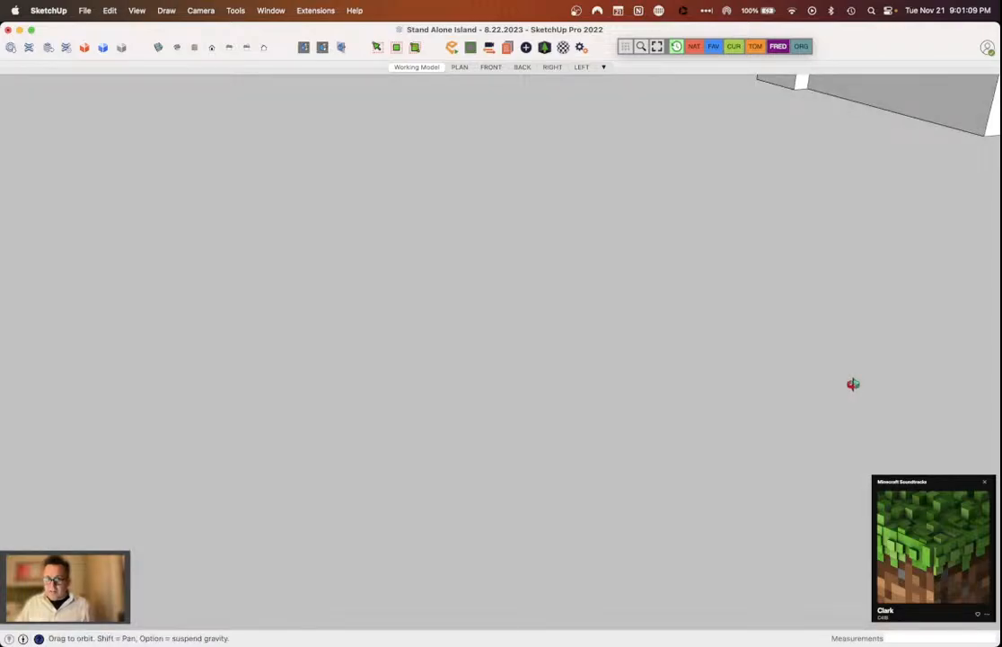
left_click_drag(854, 385, 605, 533)
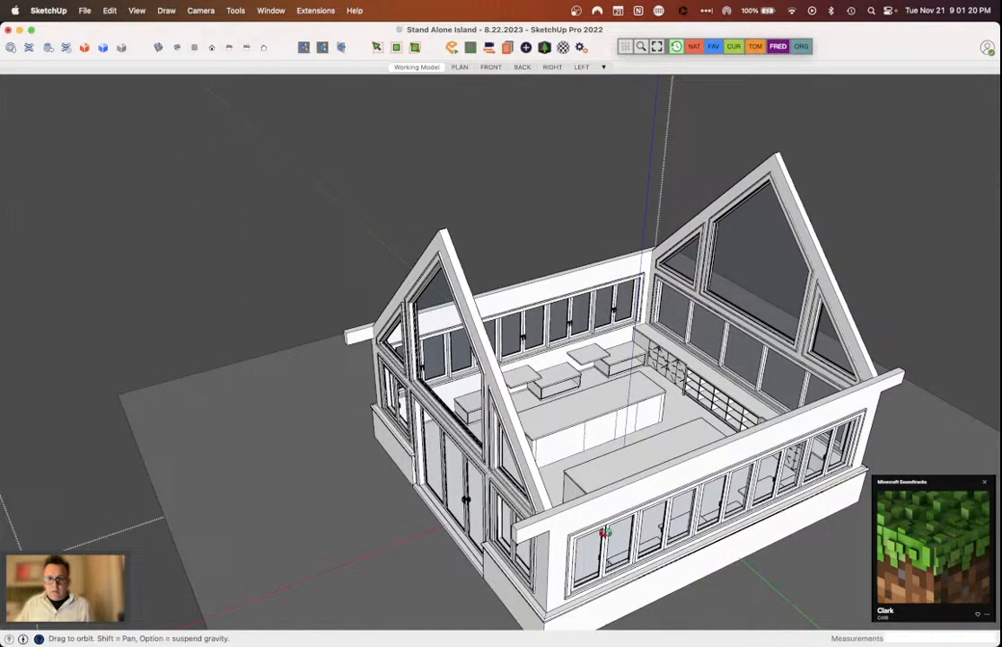
middle_click_drag(606, 533, 287, 485)
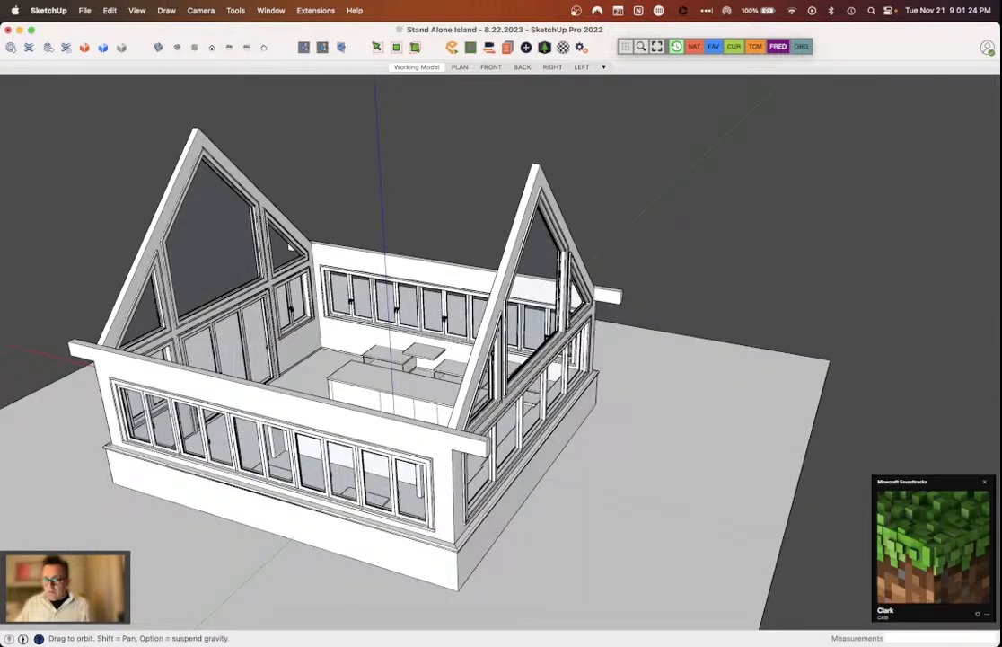
key("shift+h")
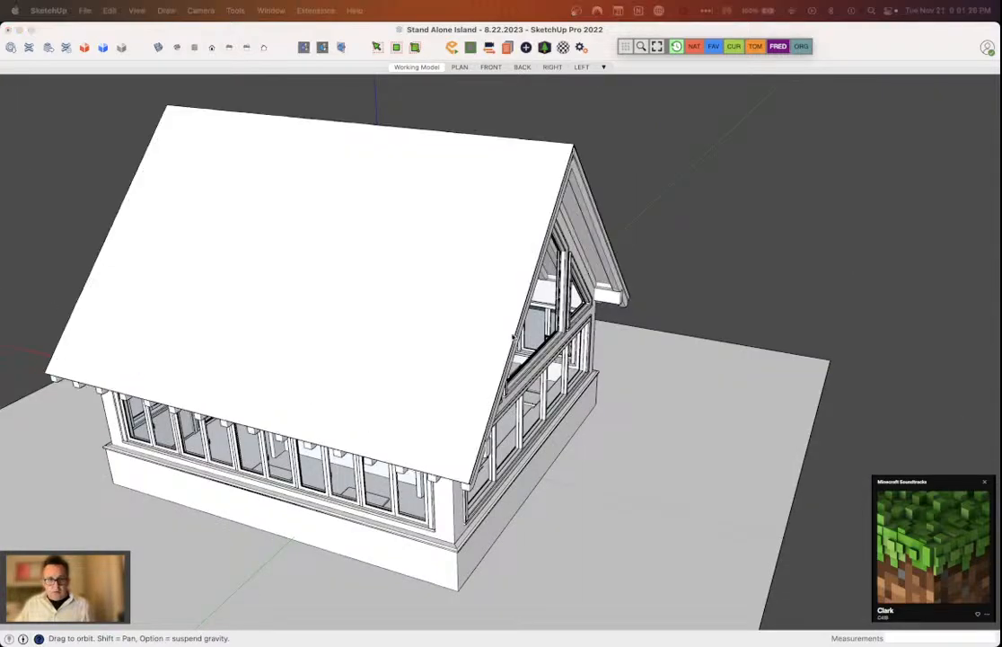
Step: Hide the windows and the roof to open up the gable wall with the glazed doors from inside
middle_click_drag(514, 337, 671, 273)
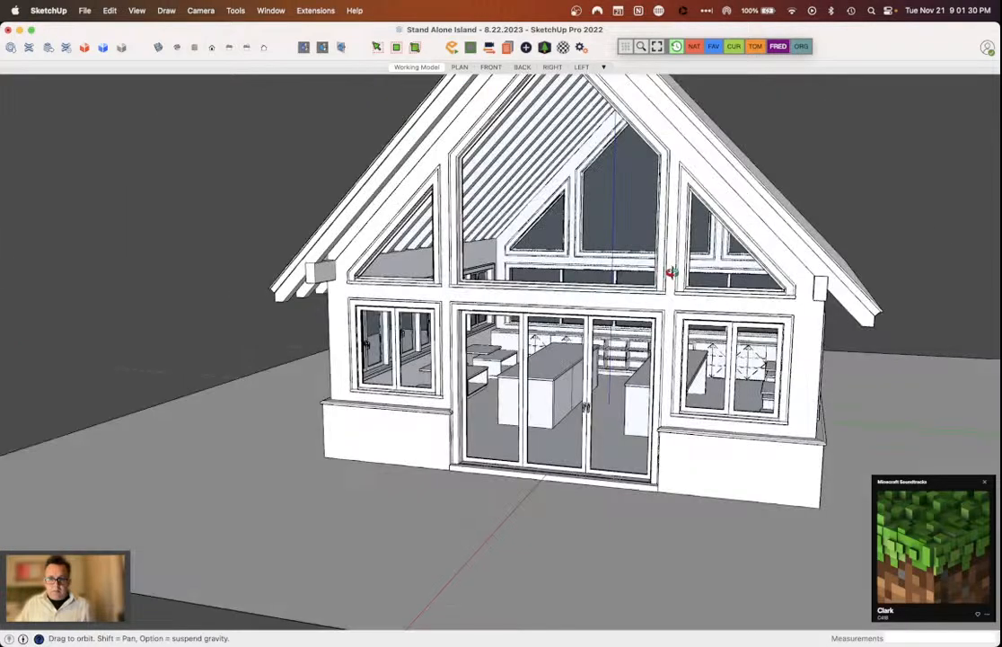
scroll(671, 273, "up", 5)
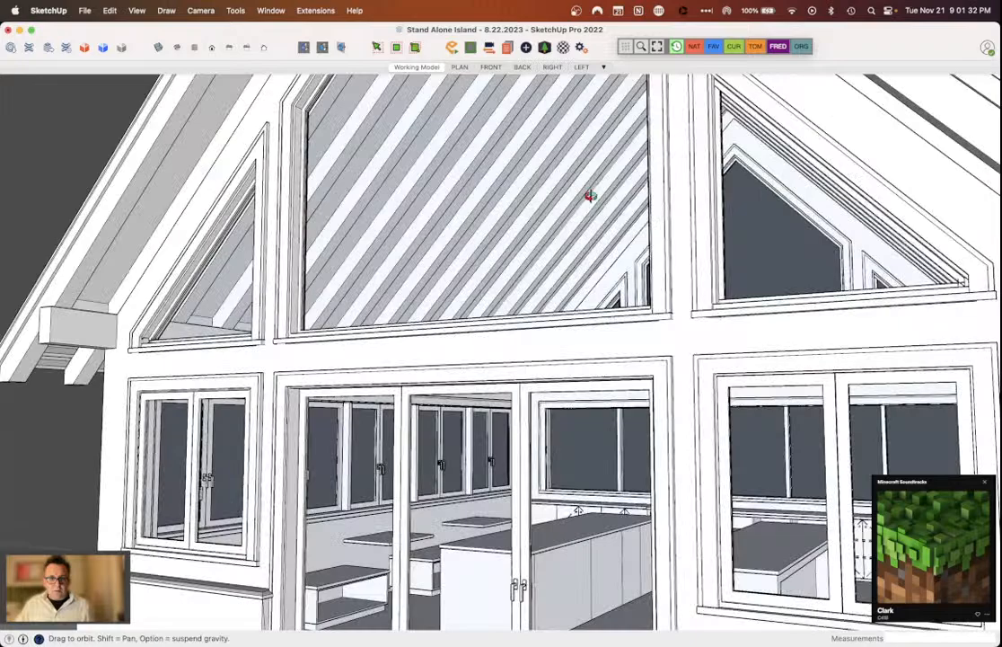
middle_click_drag(590, 196, 947, 369)
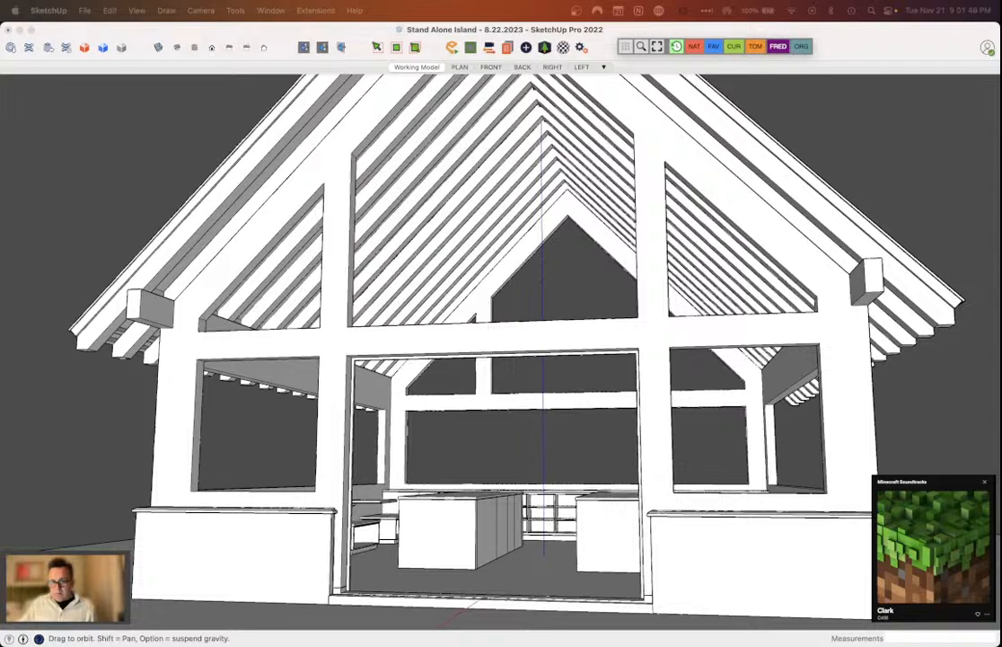
left_click(656, 303)
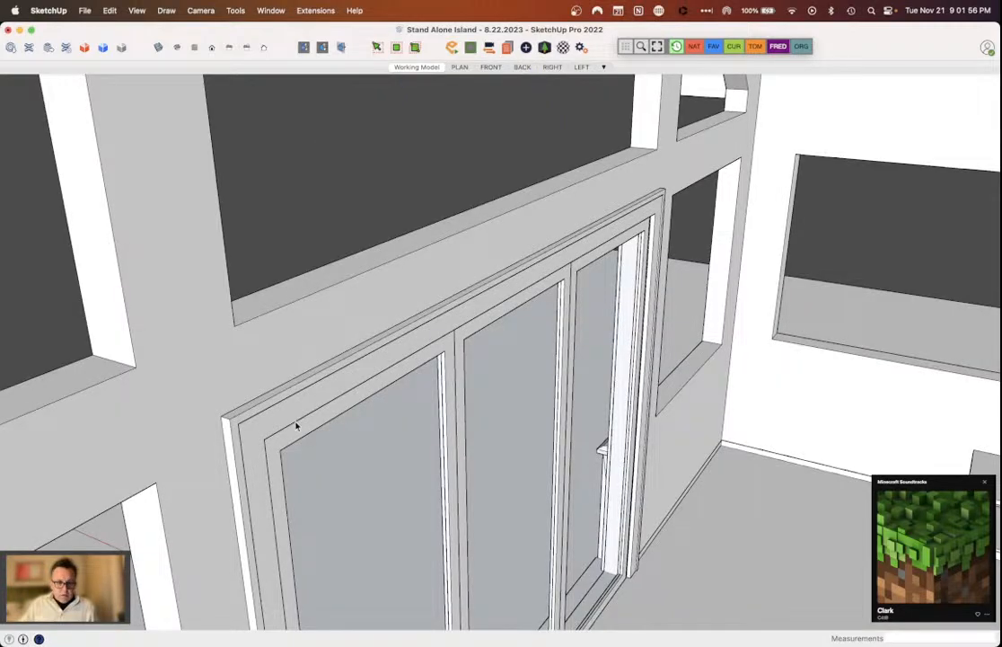
Step: Move the interior door casing into the glazed doors' group at the same position, and hide the whole door unit
left_click(296, 426)
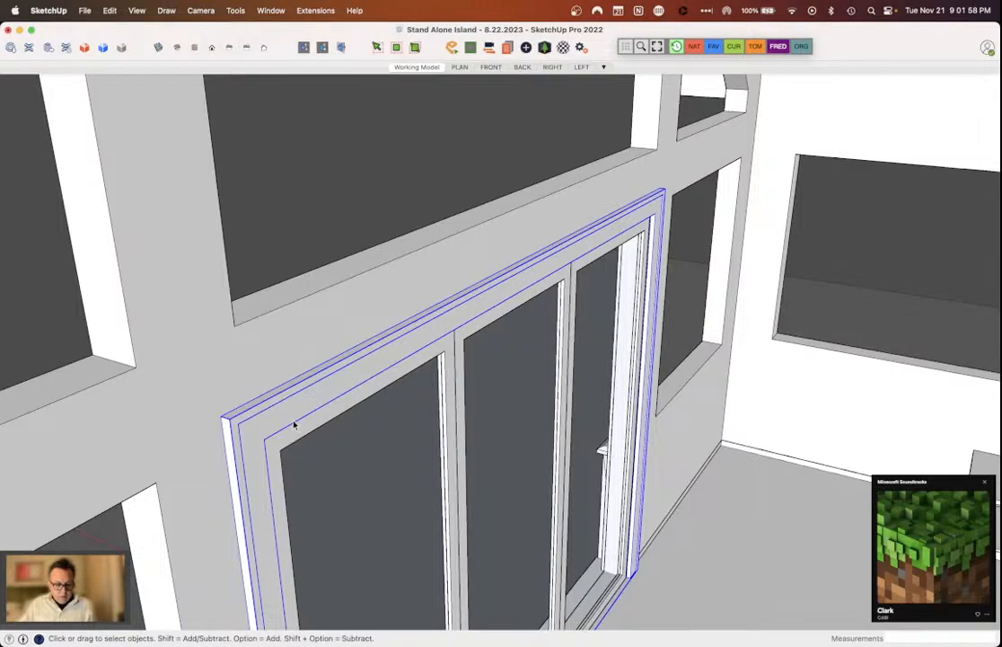
key("Delete")
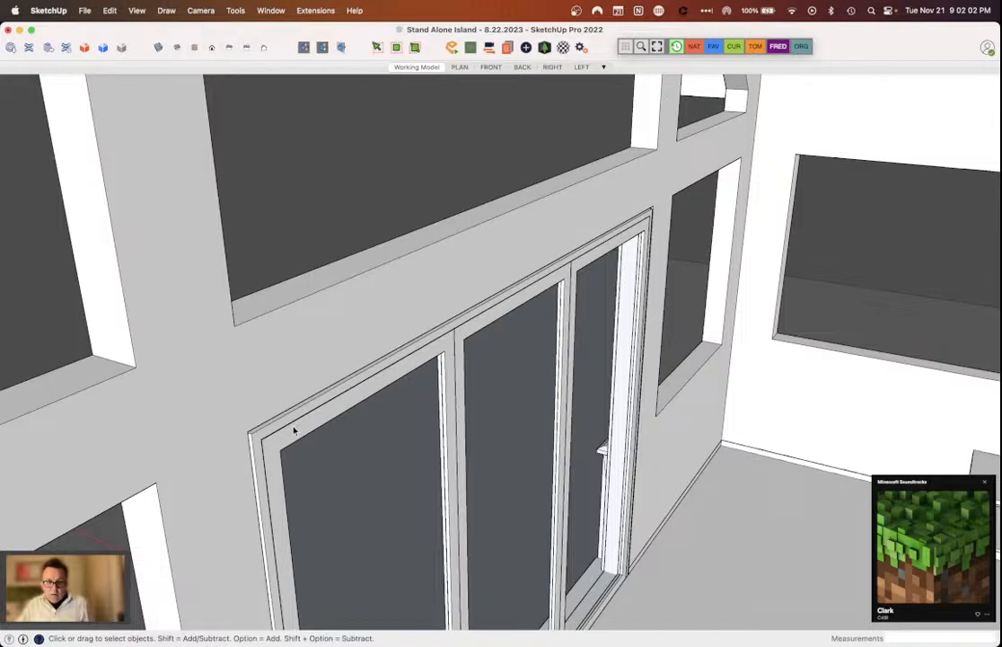
double_click(294, 432)
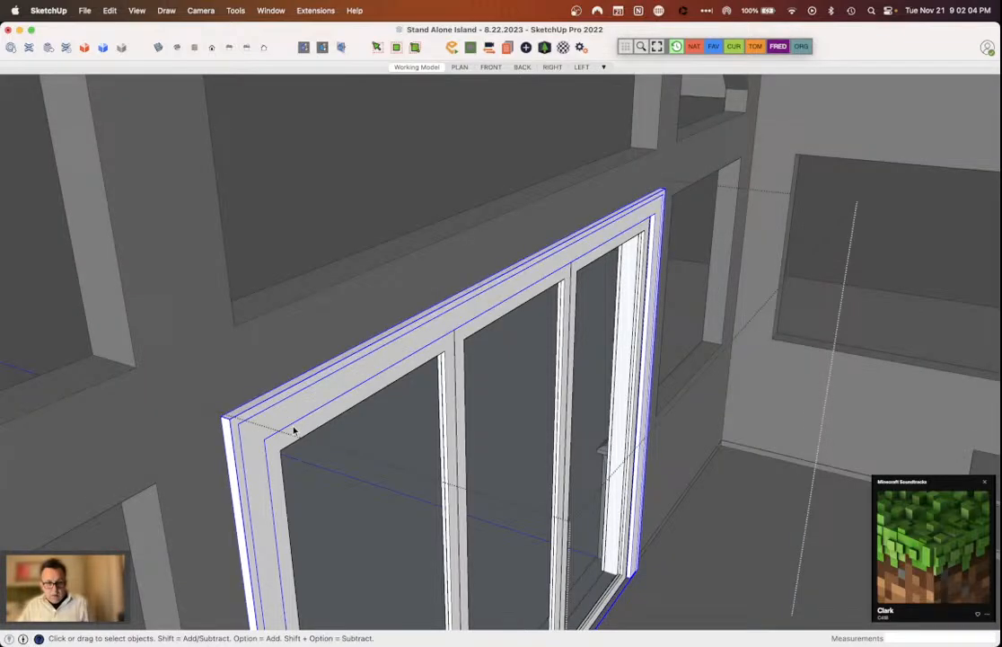
key("Escape")
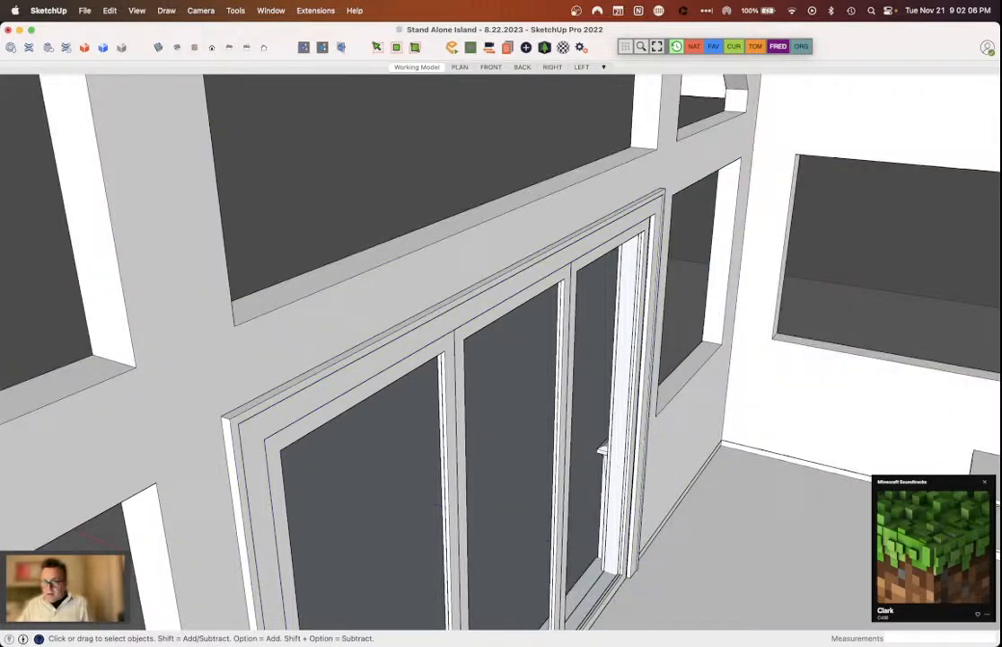
key("Delete")
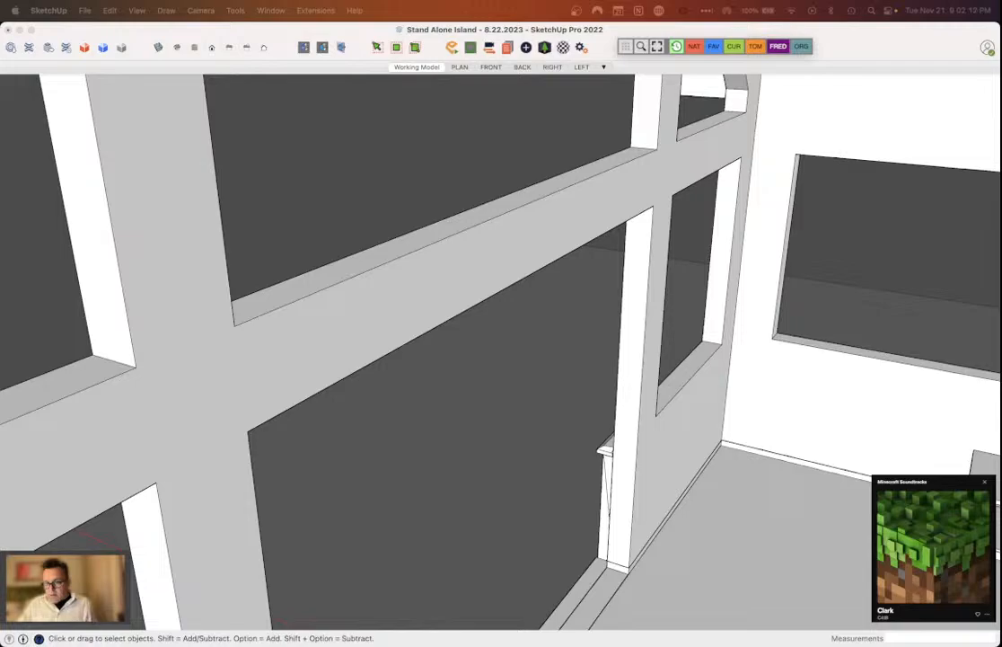
Step: Open the low perimeter wall beside the door opening for editing and erase stray diagonal edges from its end face
left_click(624, 536)
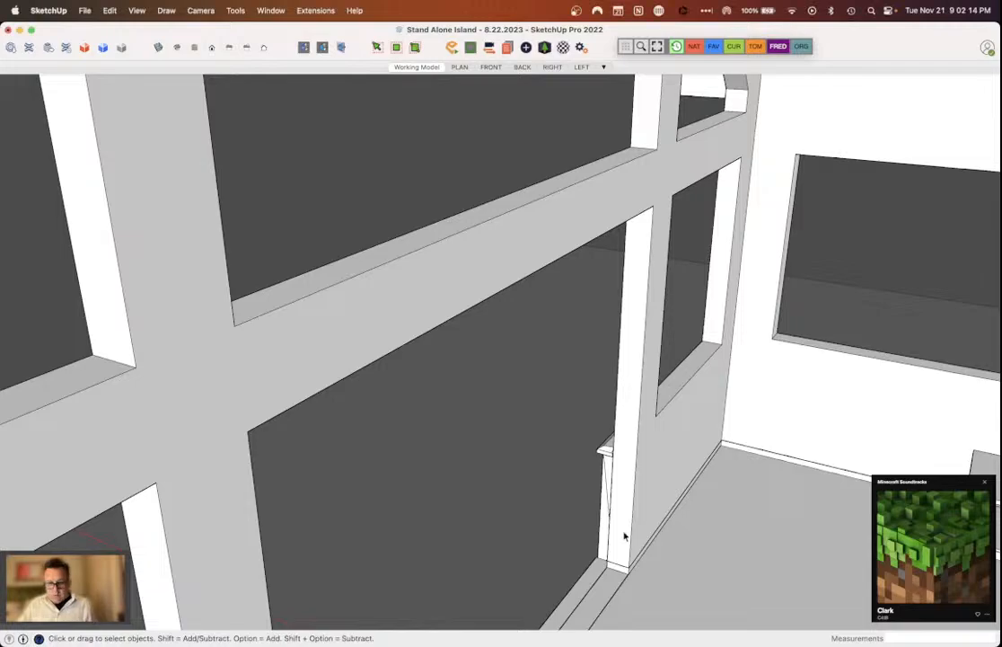
middle_click_drag(624, 536, 474, 317)
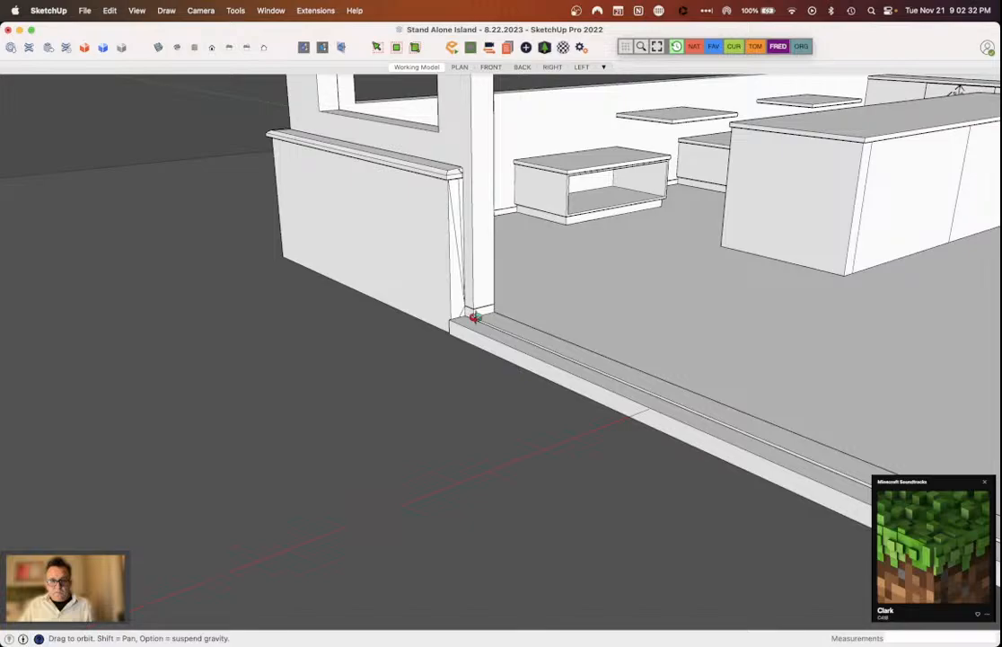
scroll(447, 258, "up", 3)
left_click(464, 256)
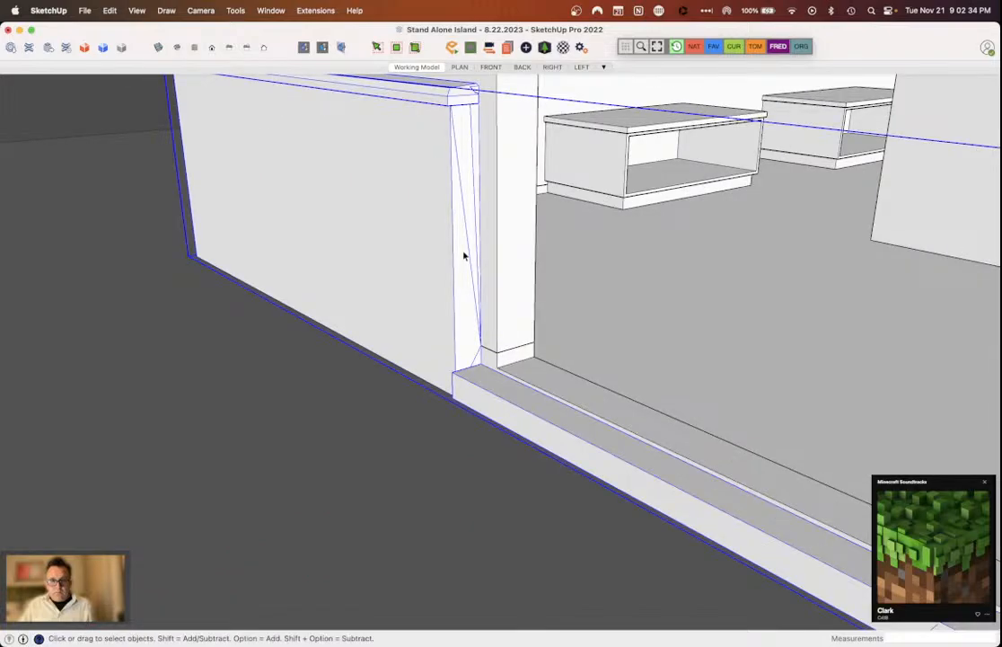
double_click(464, 256)
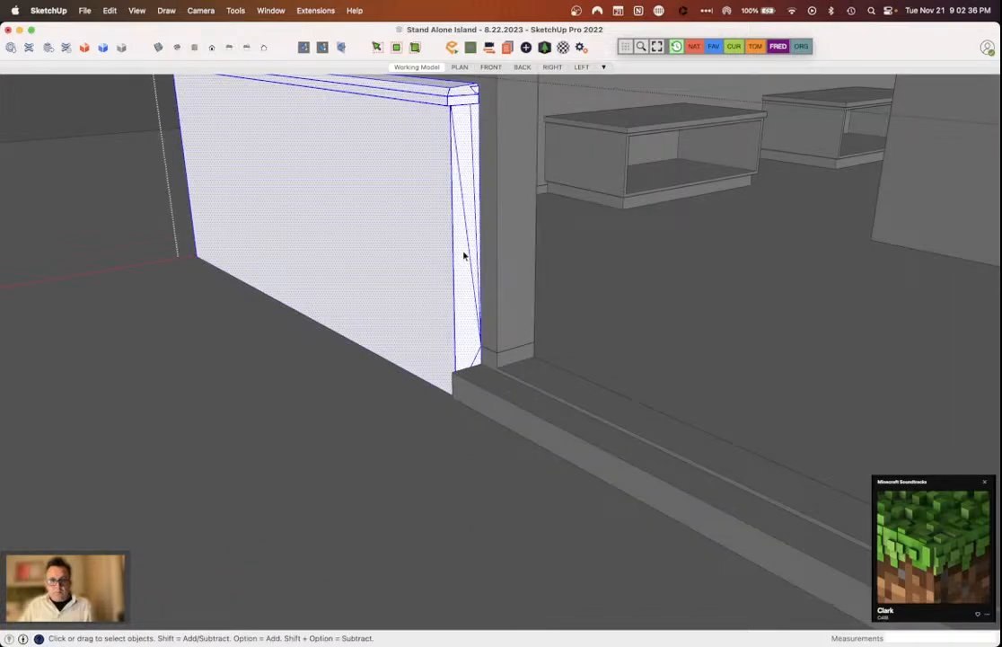
middle_click_drag(463, 256, 513, 257)
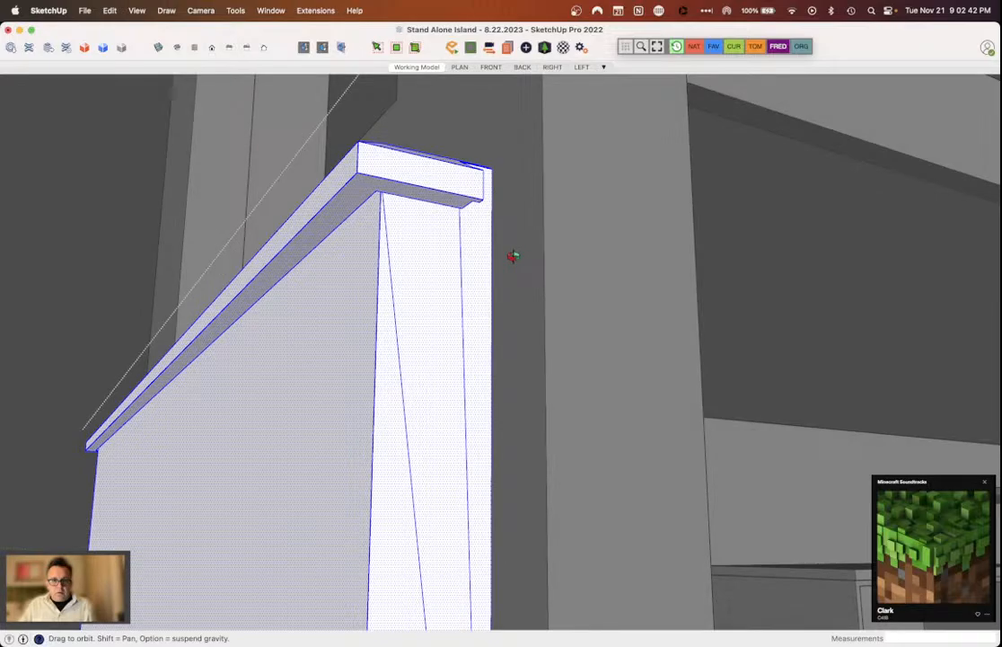
scroll(495, 252, "up", 3)
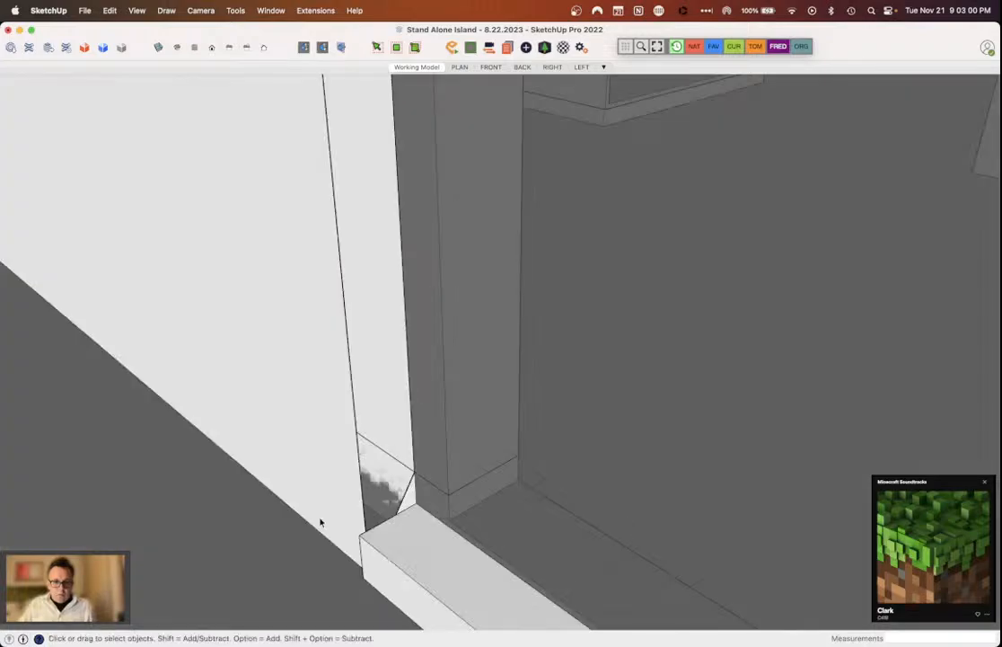
Step: Move the low perimeter wall with its cap 500 inches straight up the blue axis, clear of the building
left_click(351, 483)
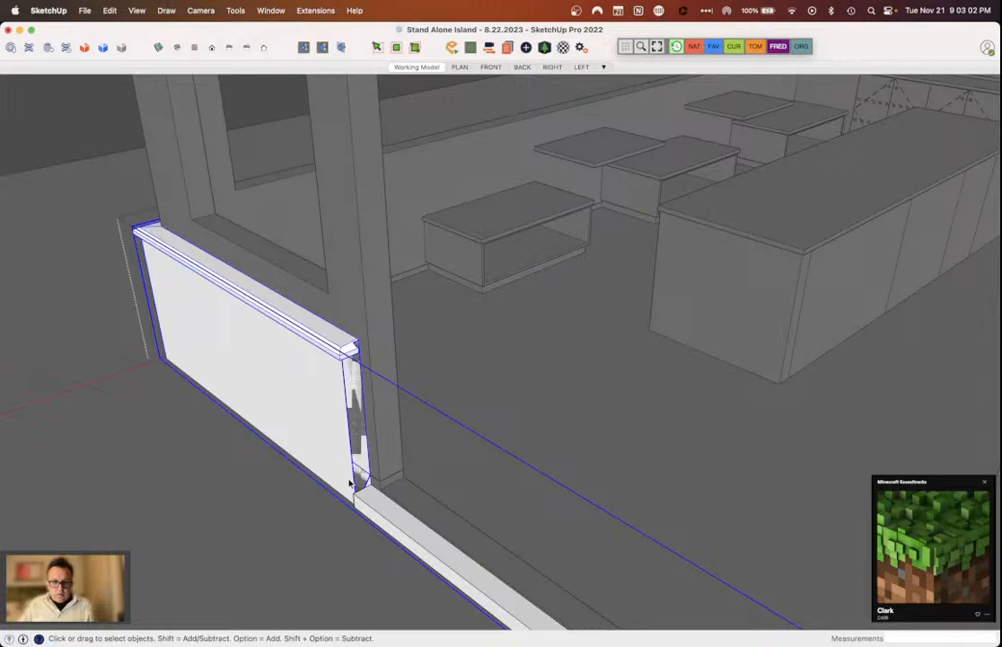
key("m")
left_click(350, 483)
scroll(352, 440, "down", 3)
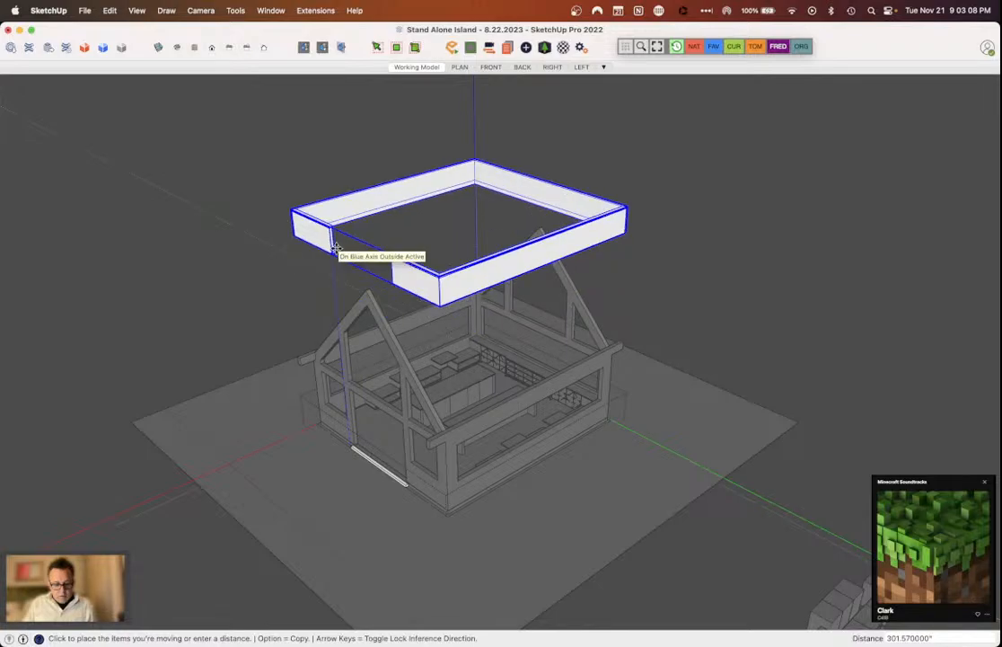
type("500")
key("Return")
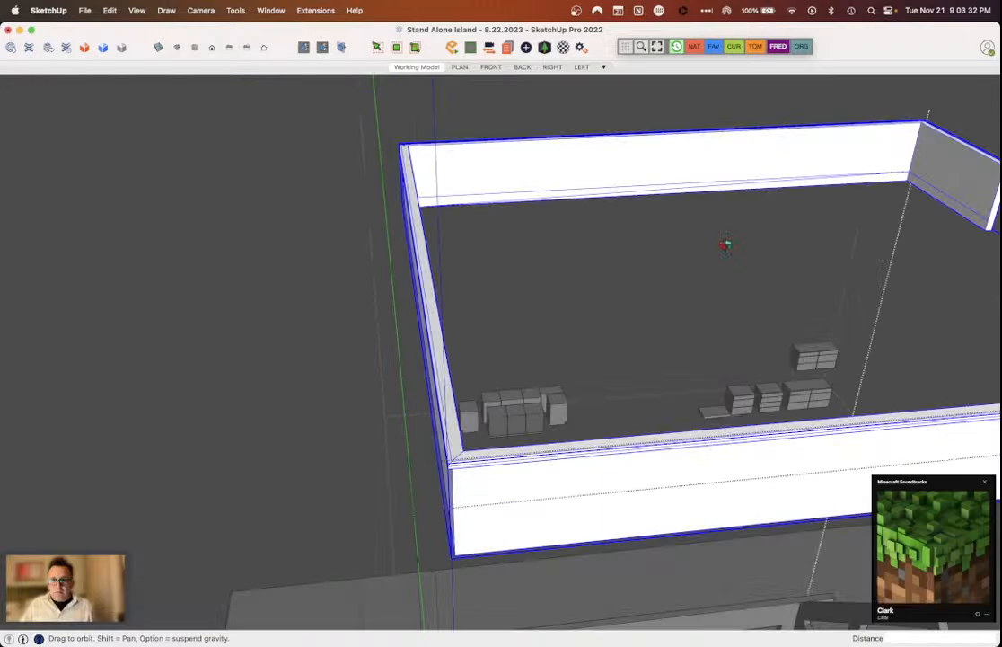
Step: Erase the stray lengthwise edges along the foot of the raised wall's inner faces
left_click_drag(726, 244, 621, 247)
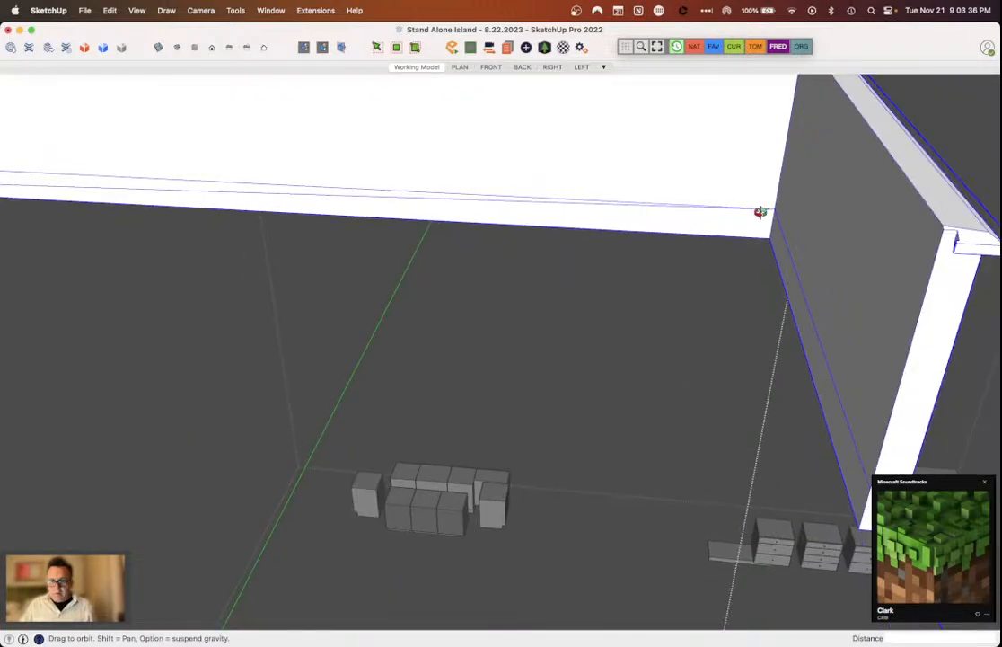
key("e")
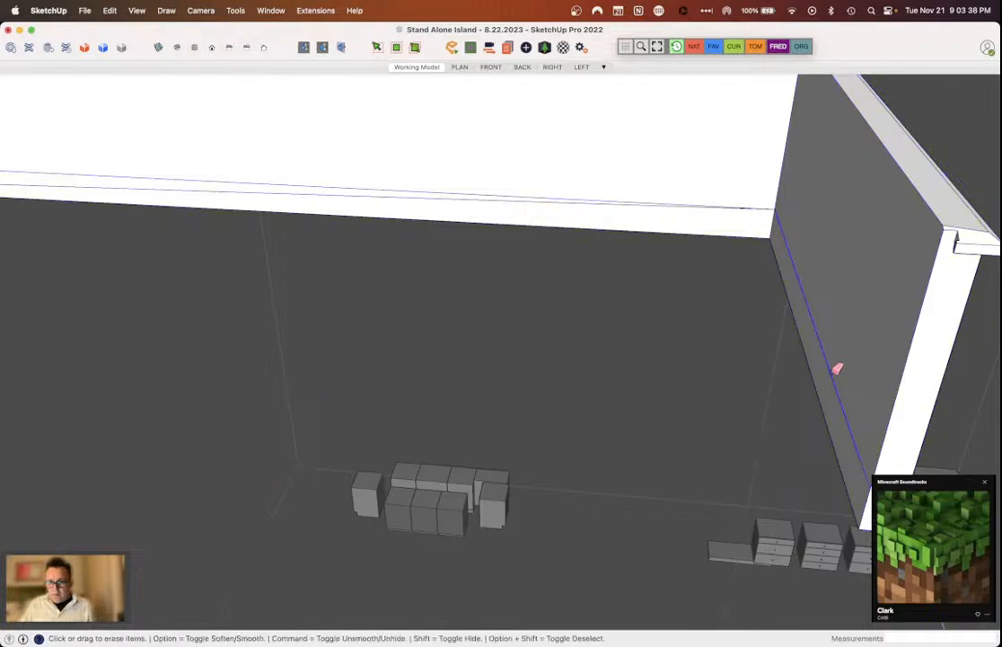
left_click(732, 205)
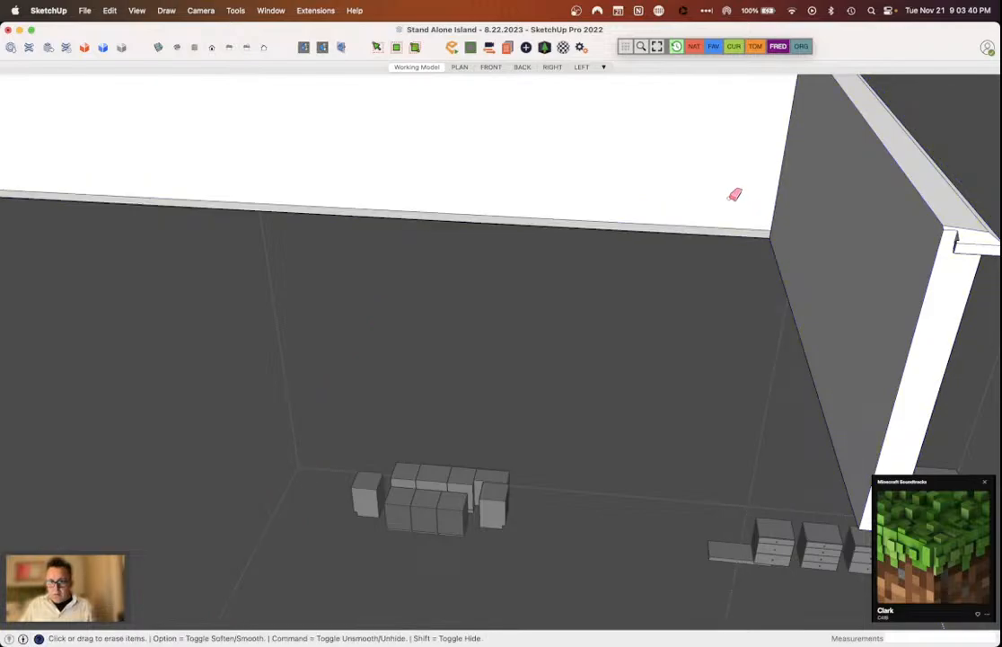
Step: Redraw the inner face of the raised wall's side run as a rectangle of 318 by 37.5 inches
middle_click_drag(735, 194, 815, 209)
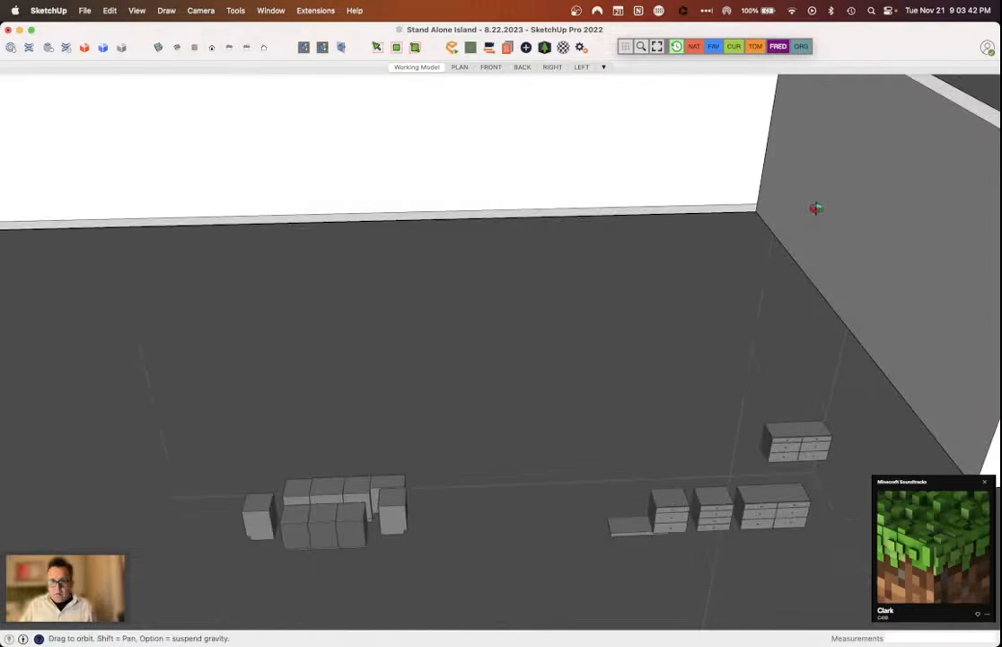
middle_click_drag(816, 208, 592, 9)
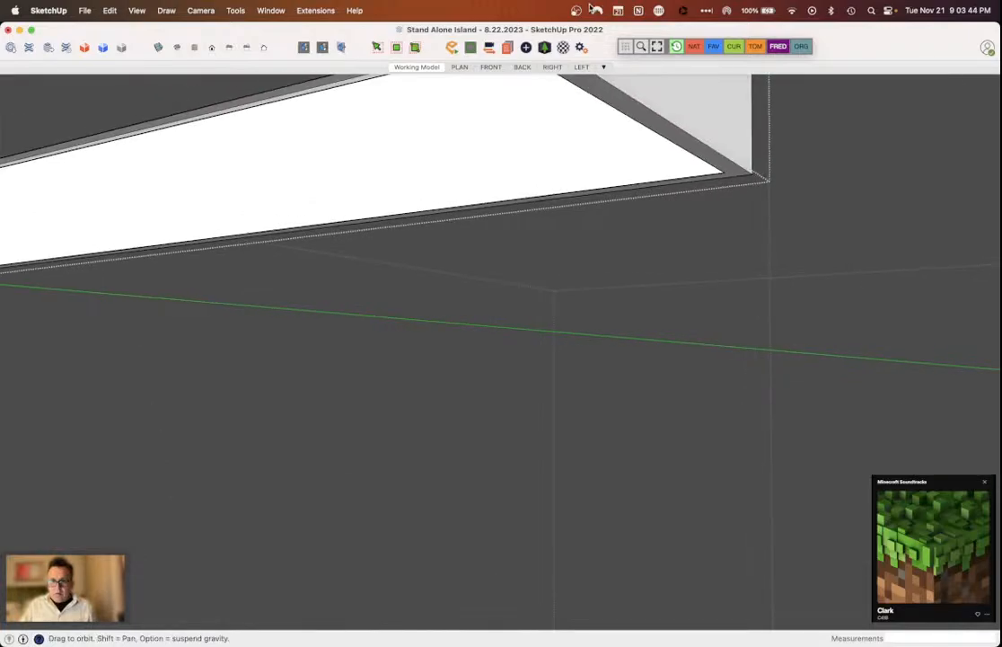
middle_click_drag(593, 9, 860, 95)
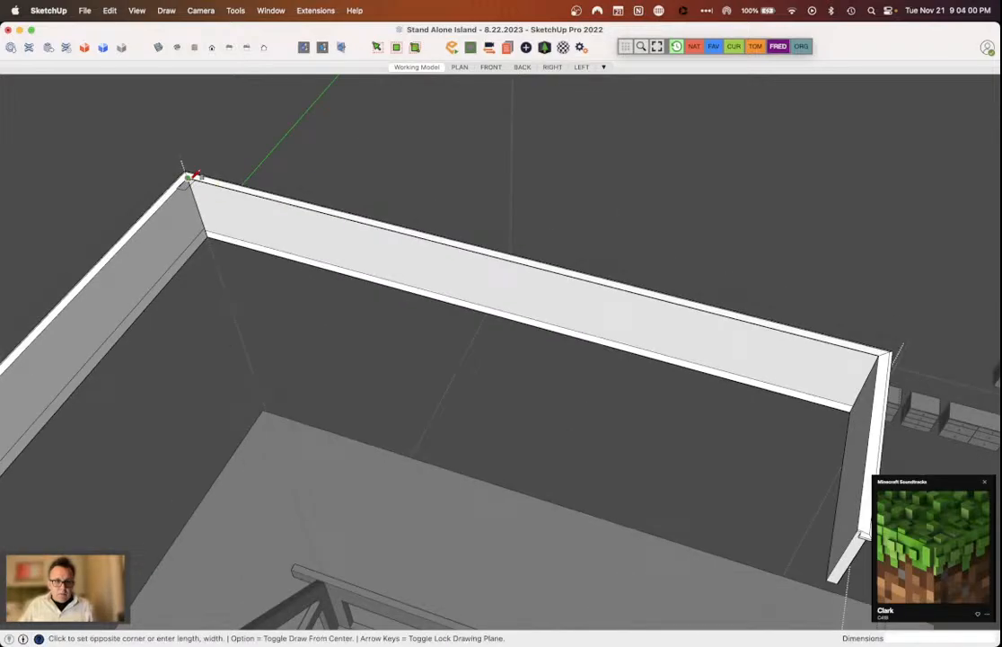
left_click(856, 408)
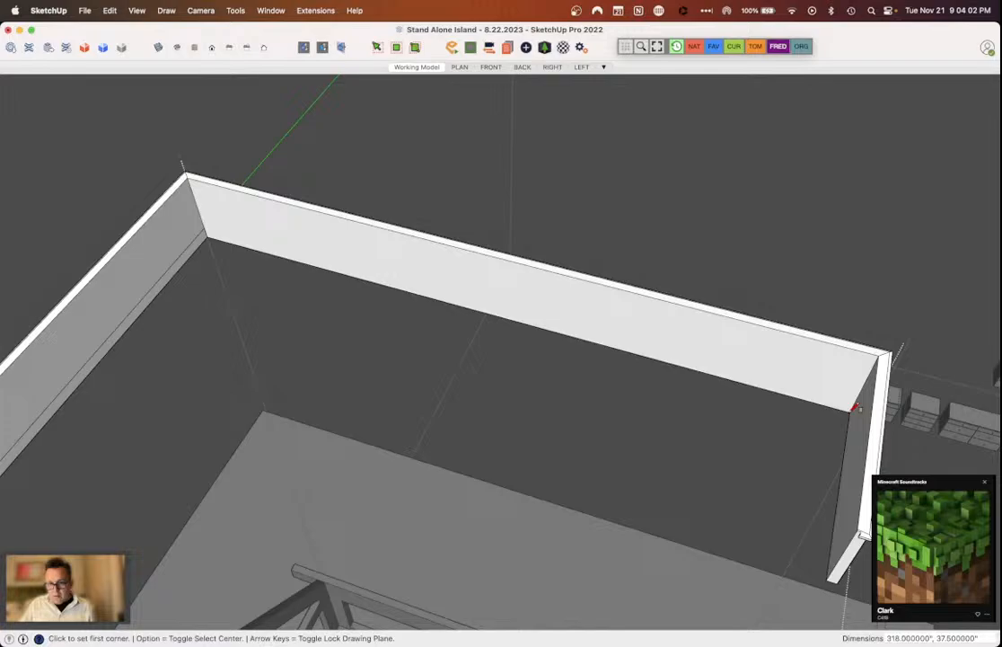
Step: Erase the diagonal edge at the foot of the wall's end face and redraw its lower part as a 4 by 18 inch rectangle
middle_click_drag(856, 408, 639, 212)
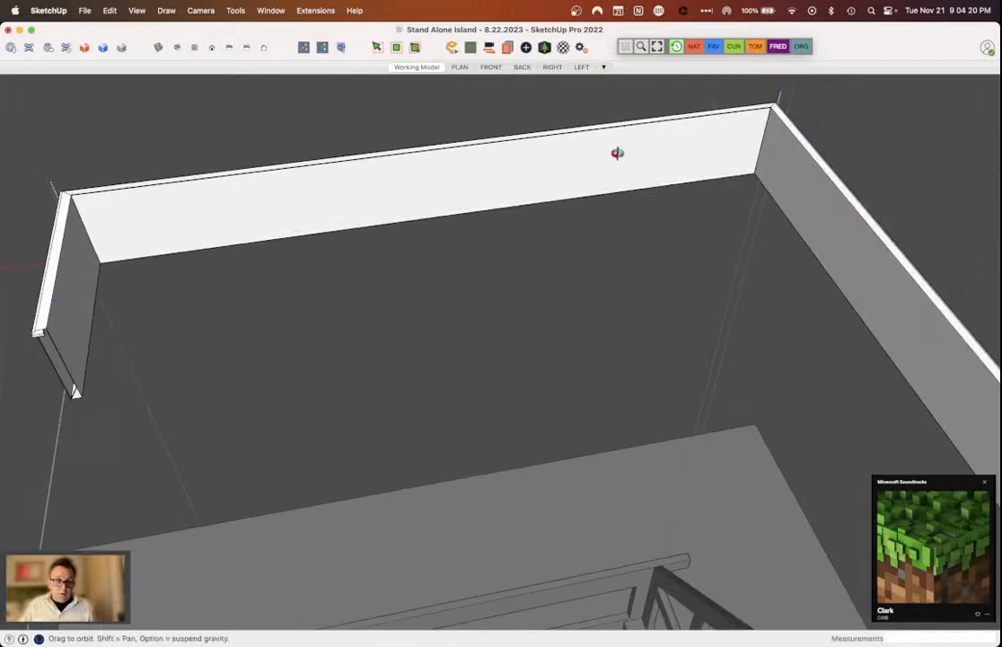
left_click_drag(618, 153, 183, 183)
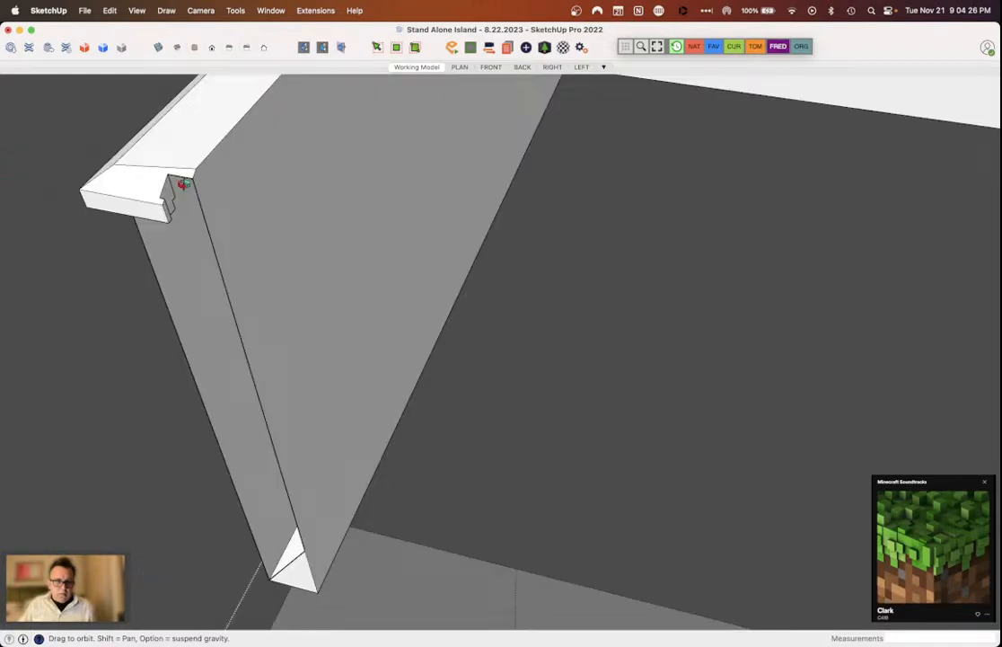
middle_click_drag(184, 183, 202, 179)
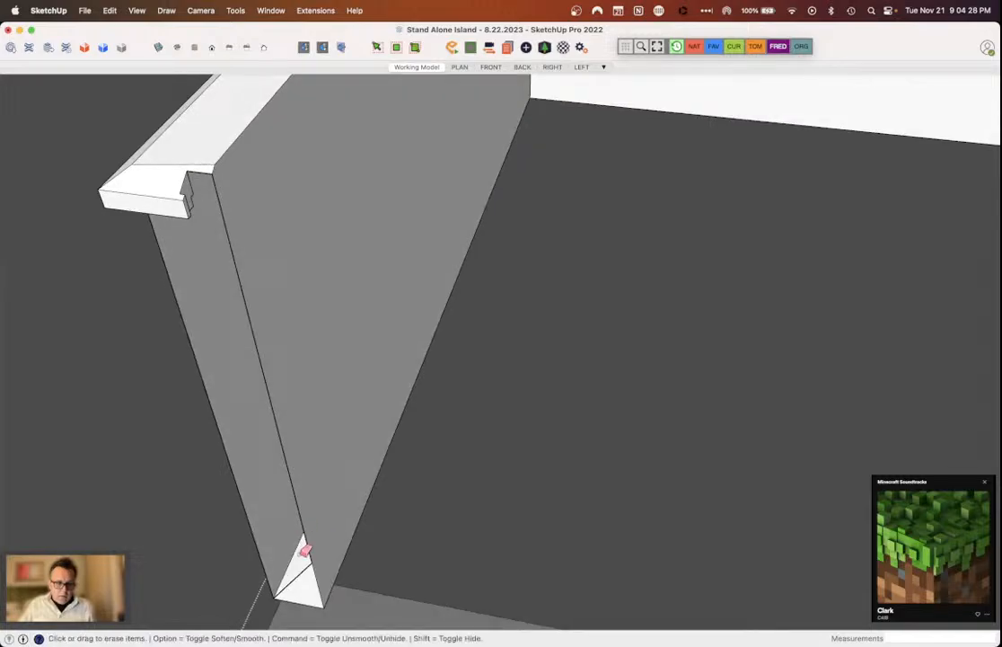
middle_click_drag(303, 551, 396, 306)
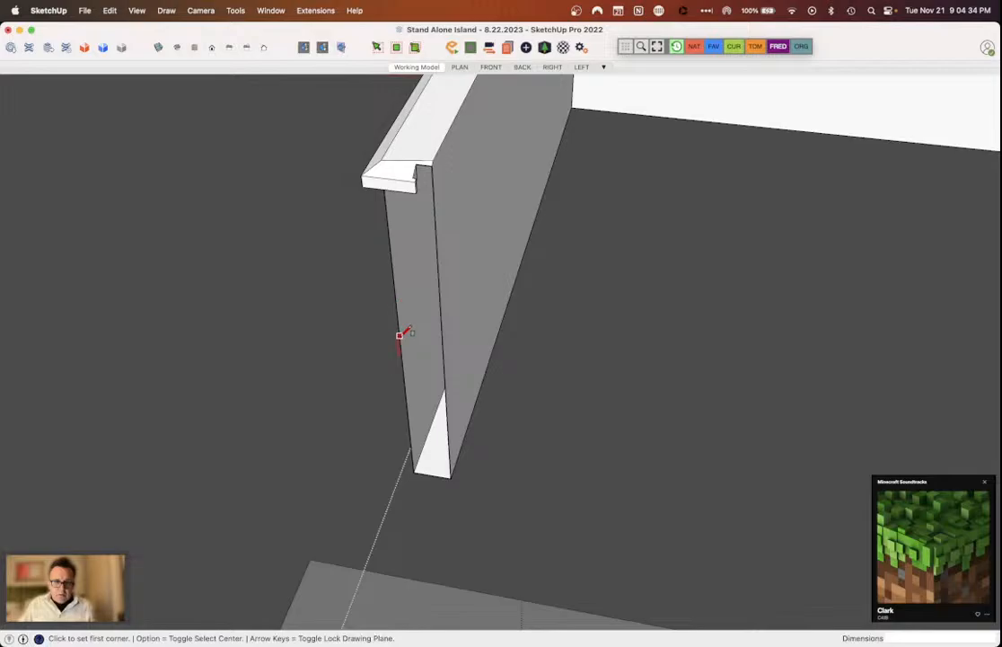
left_click(401, 347)
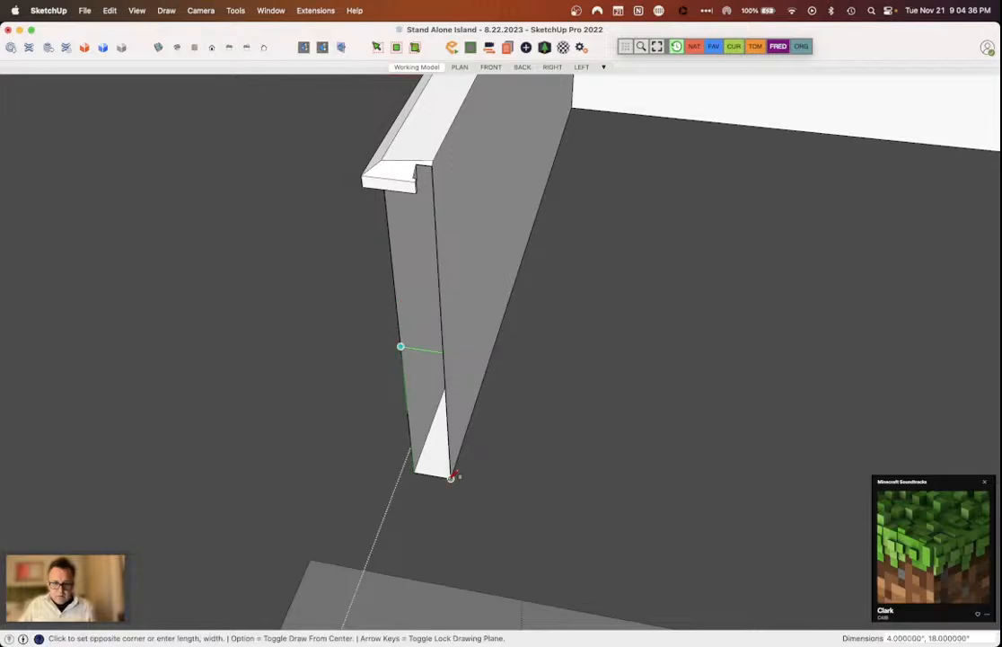
Step: Draw a rectangle about 17.8 by 4 inches over the upper part of the wall's end face beneath the cap
middle_click_drag(452, 476, 347, 302)
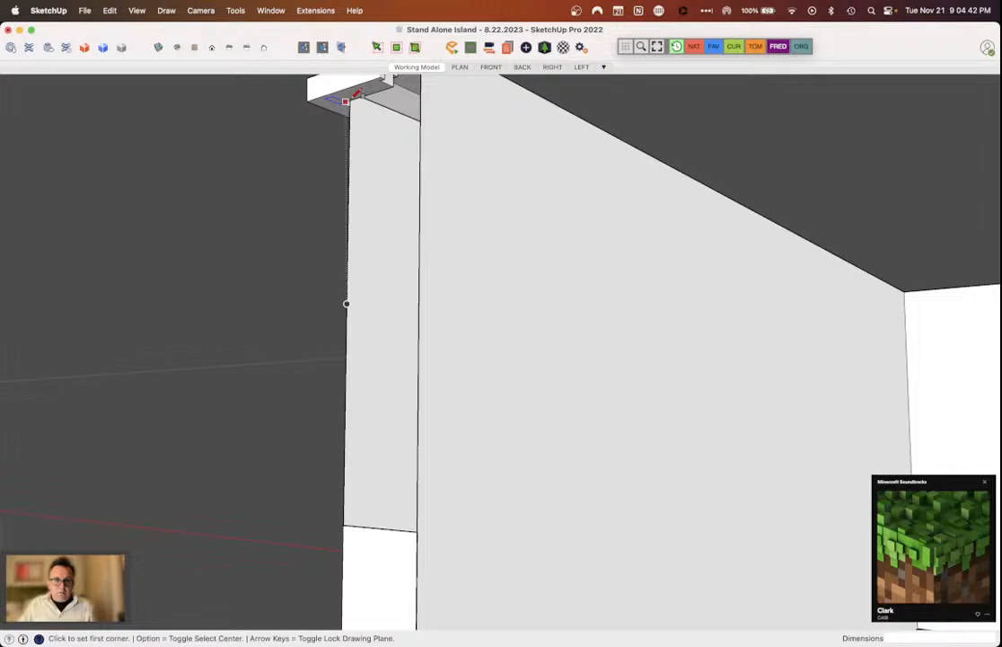
scroll(347, 99, "up", 2)
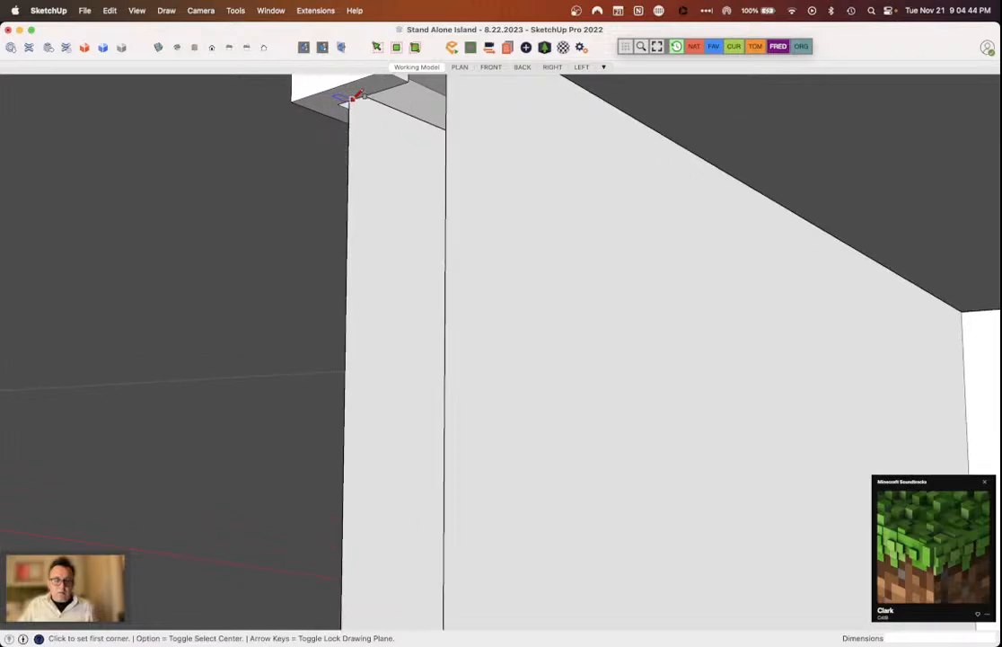
middle_click_drag(355, 97, 338, 116)
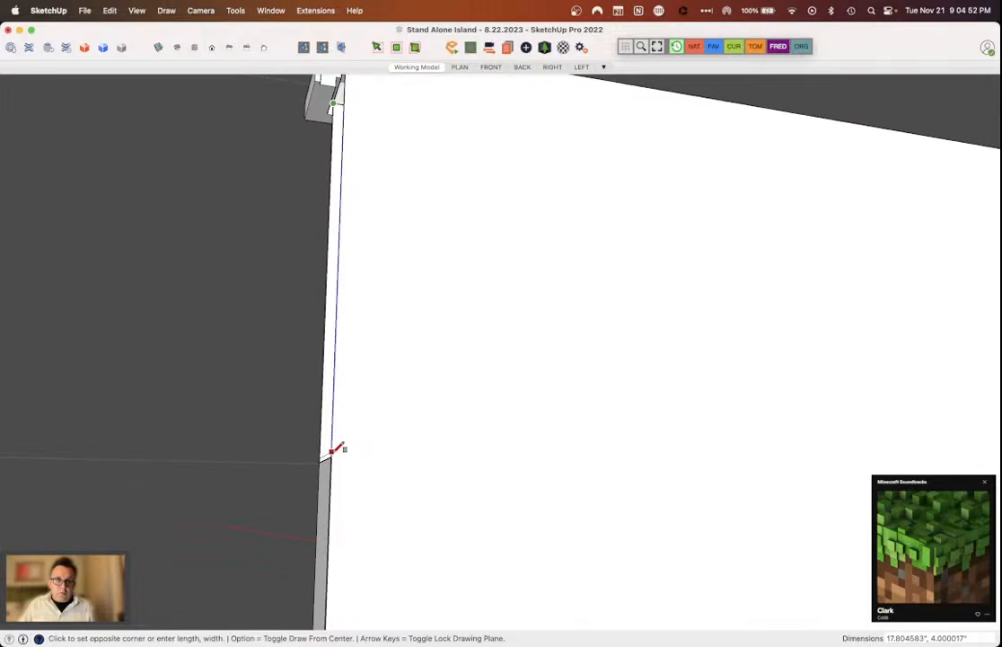
mouse_move(332, 450)
middle_mouse_down()
mouse_move(403, 431)
mouse_move(400, 482)
mouse_move(381, 199)
middle_mouse_up()
Step: Try to fill the gap beneath the cap at the wall's end with a rectangle, and erase the wall's misaligned end and inner faces
key("e")
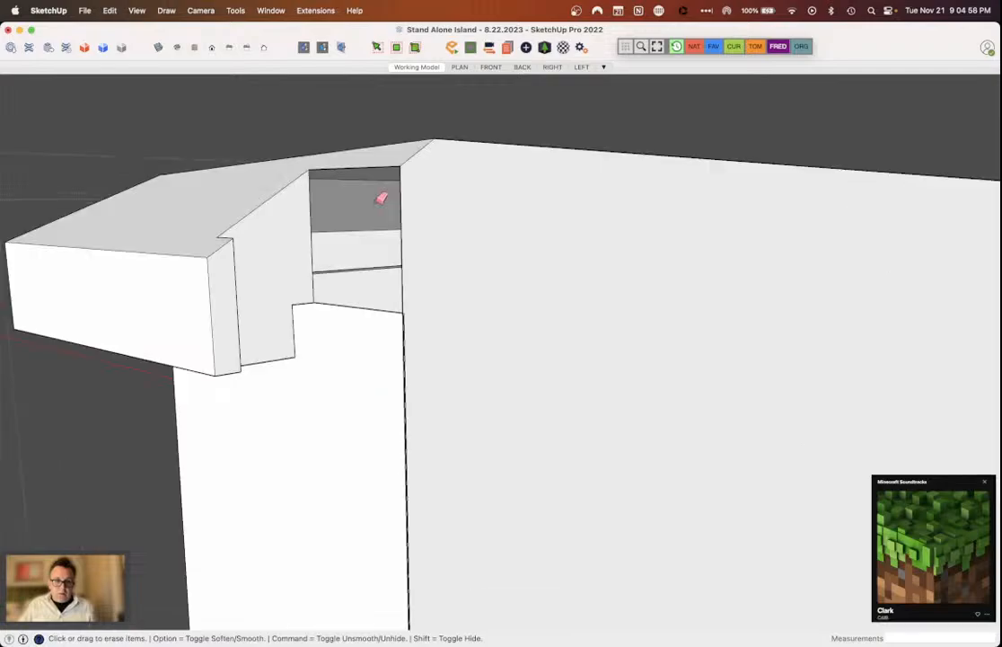
key("r")
left_click(308, 170)
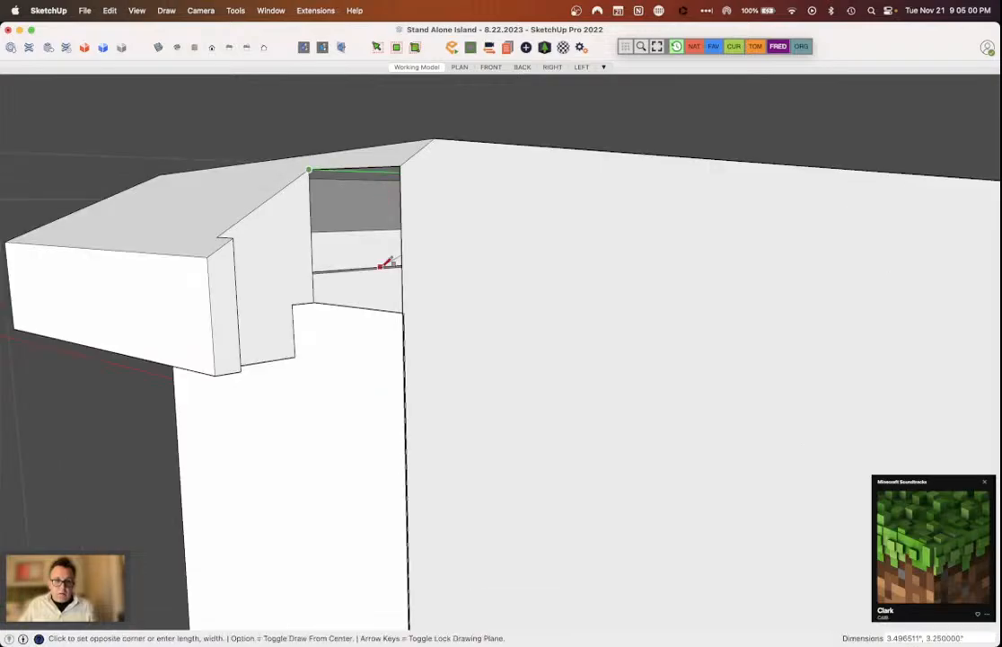
mouse_move(382, 266)
middle_mouse_down()
mouse_move(492, 329)
mouse_move(108, 299)
mouse_move(453, 323)
middle_mouse_up()
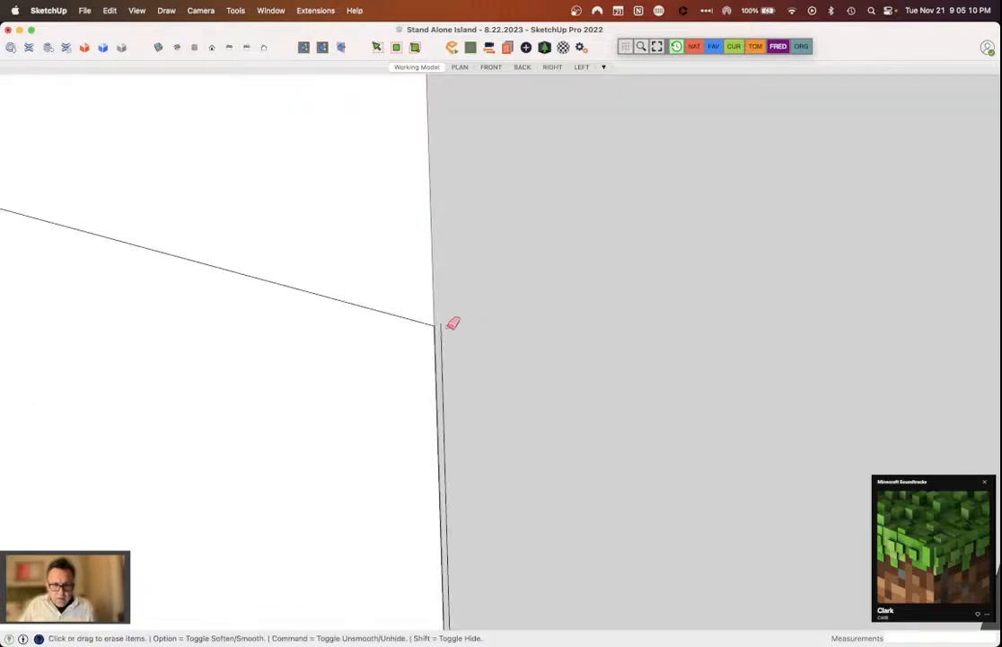
scroll(440, 299, "down", 3)
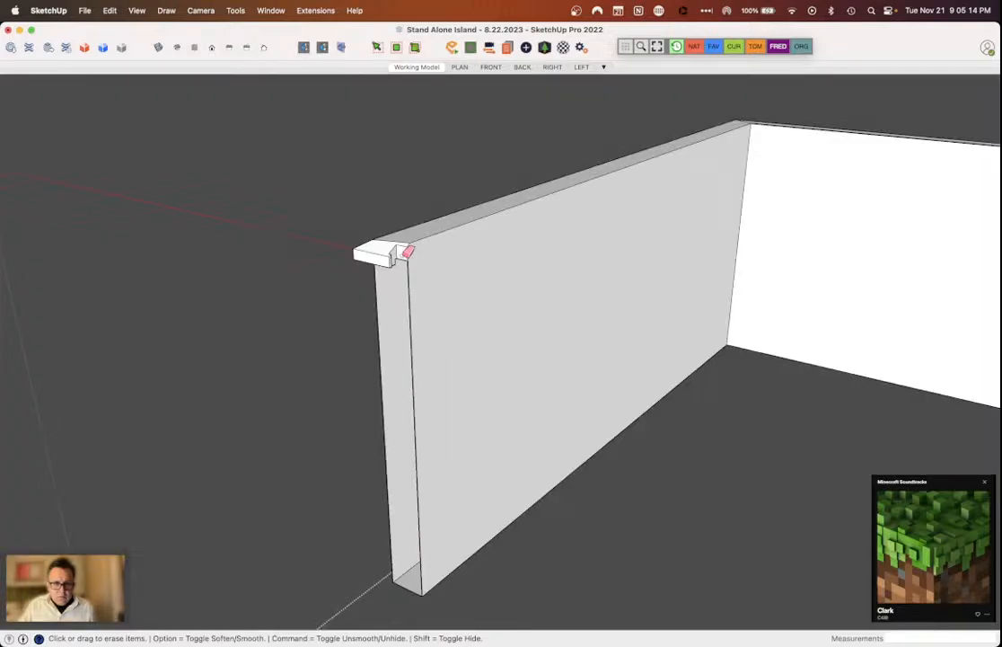
scroll(426, 597, "up", 5)
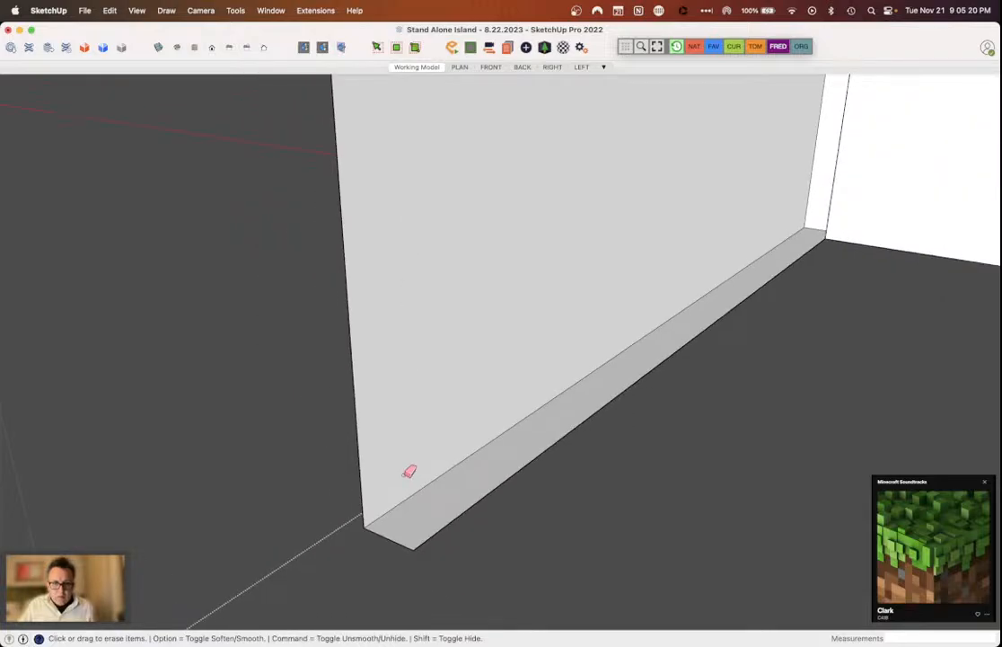
Step: Check the alignment at the side run's foot with the Tape Measure, and redraw its end and inner faces starting from the foot corner
key("t")
left_click(838, 240)
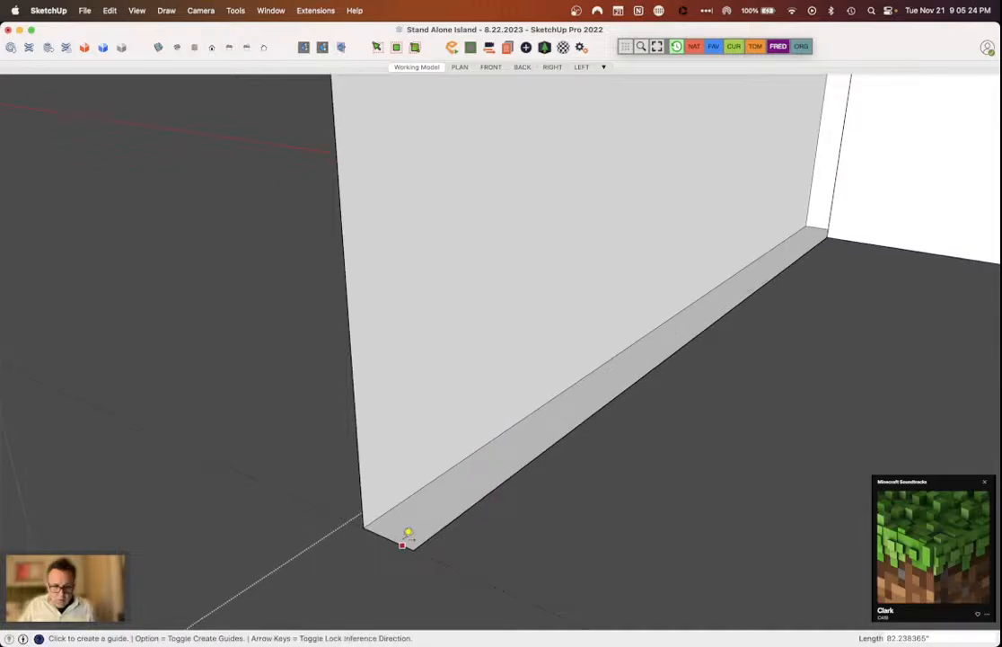
scroll(406, 537, "up", 5)
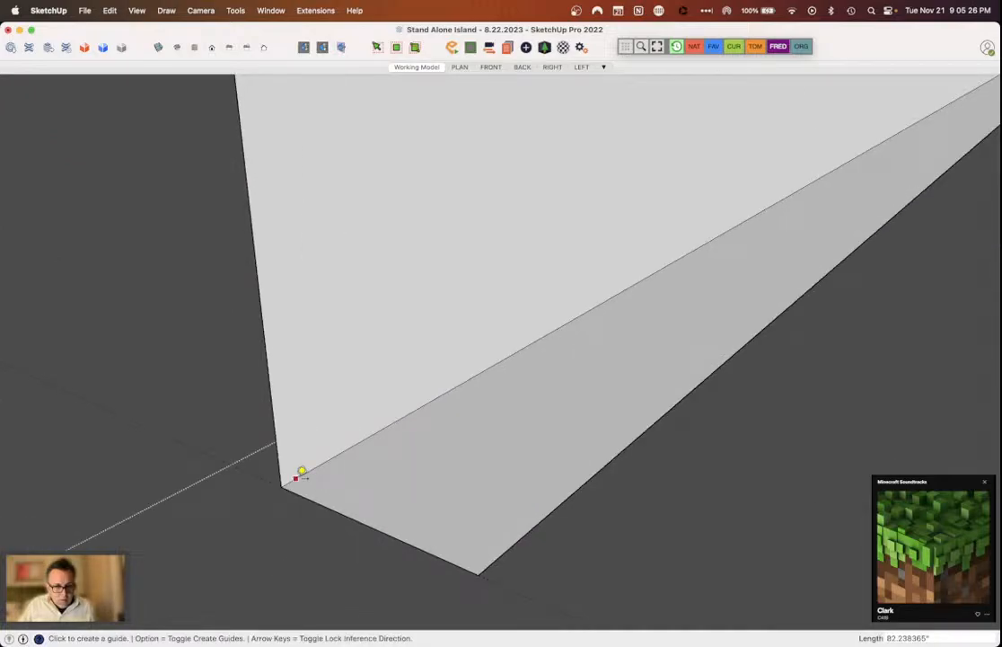
scroll(302, 471, "down", 3)
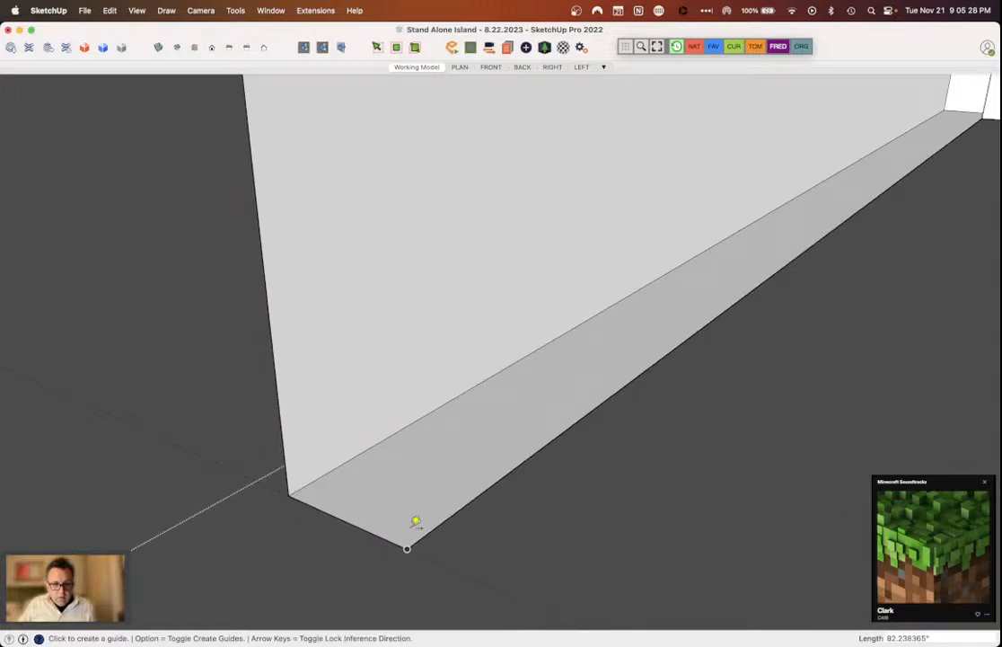
scroll(407, 546, "down", 2)
key("r")
left_click(399, 544)
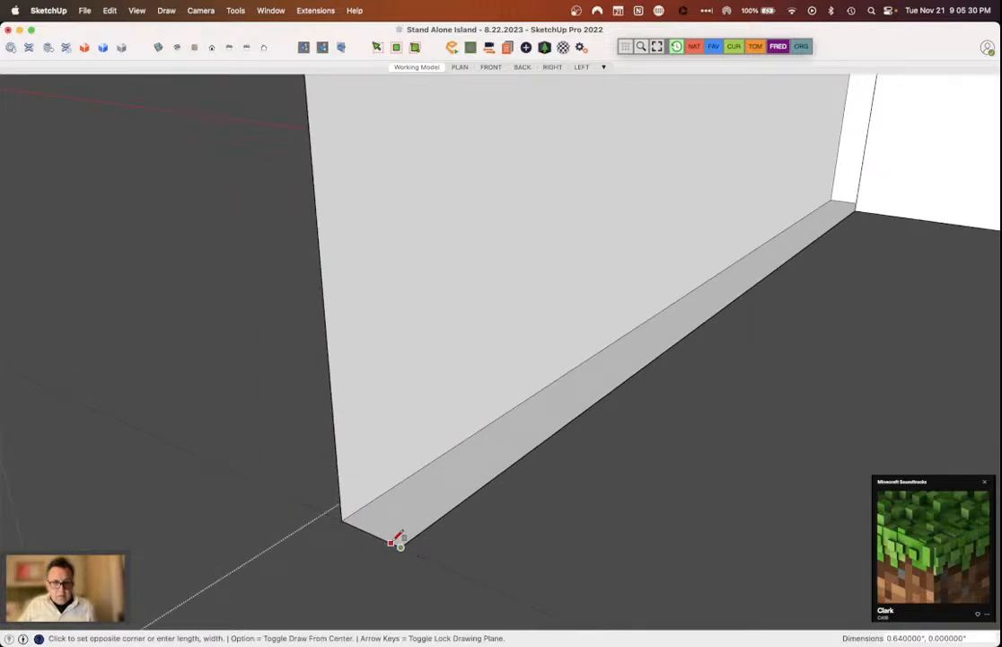
scroll(399, 545, "down", 3)
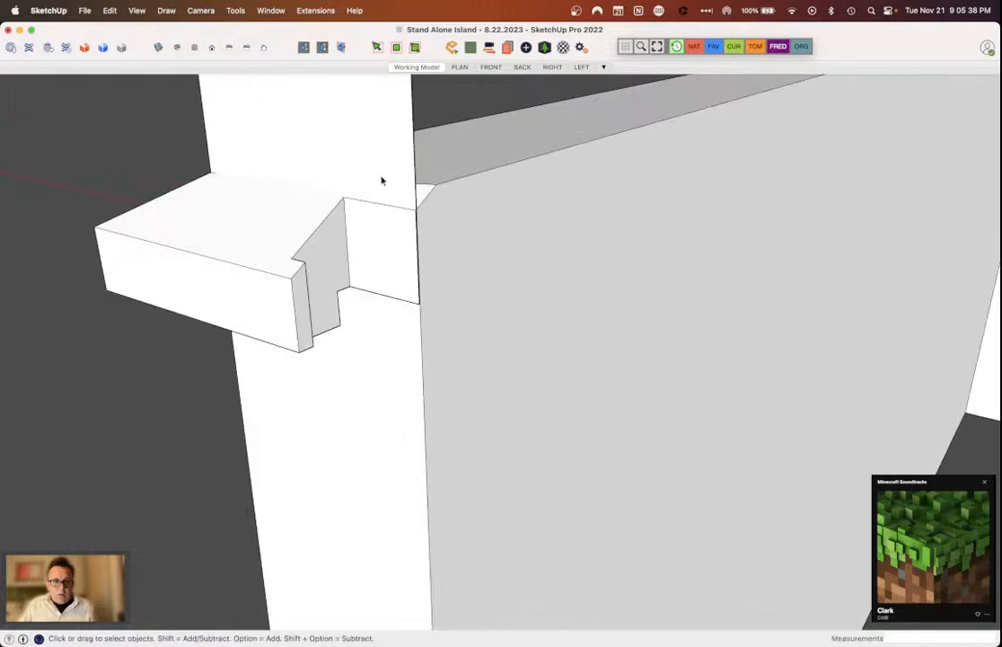
Step: Examine the joint between the wall's end face and cap, and compare its position with the building's door opening
scroll(418, 292, "up", 3)
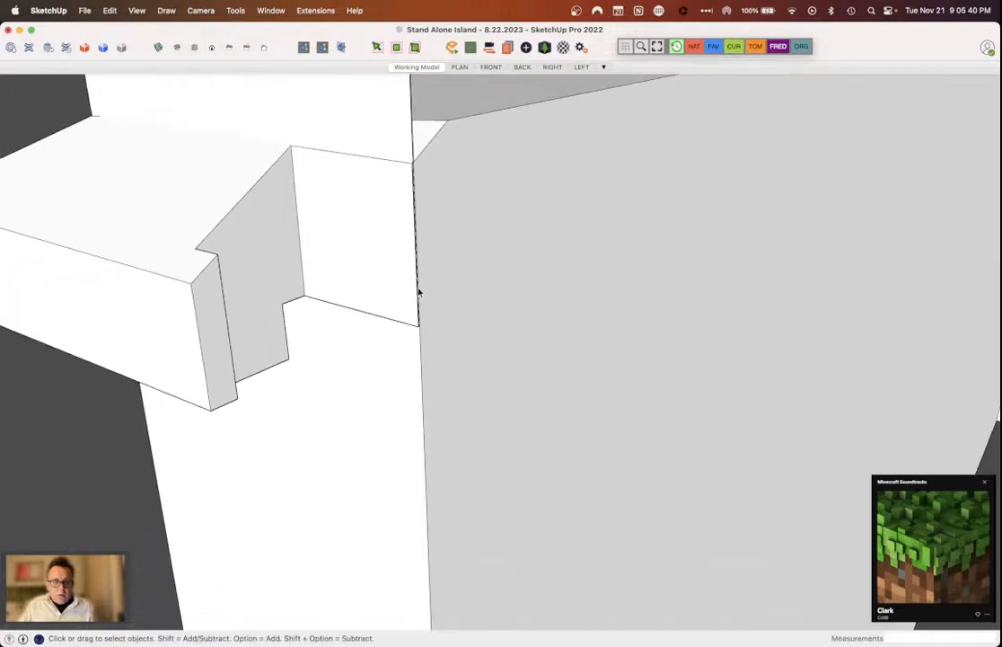
middle_click_drag(418, 292, 386, 190)
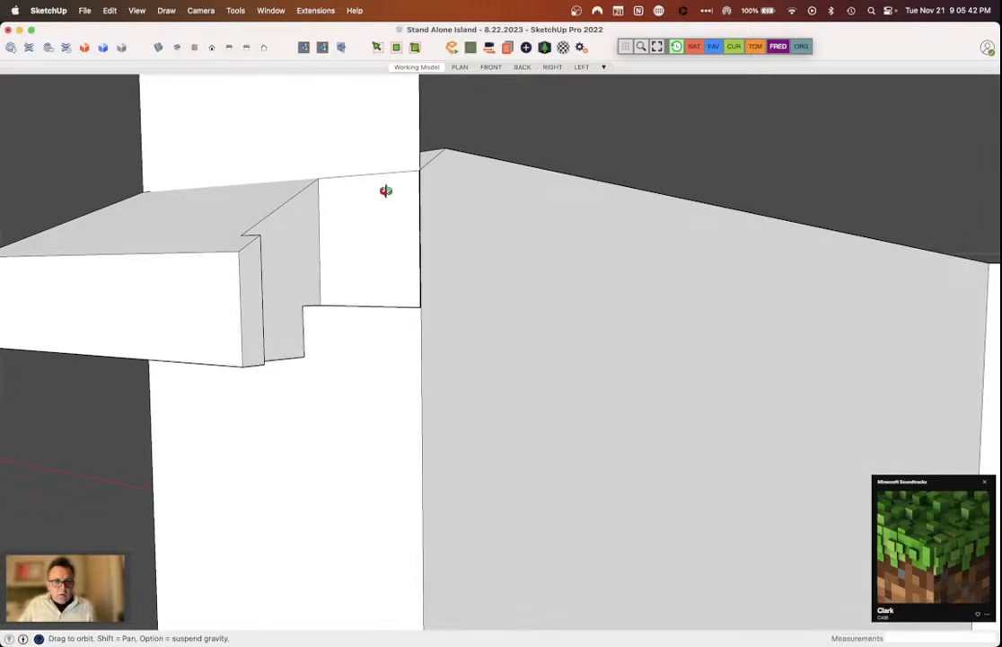
middle_click_drag(386, 190, 180, 388)
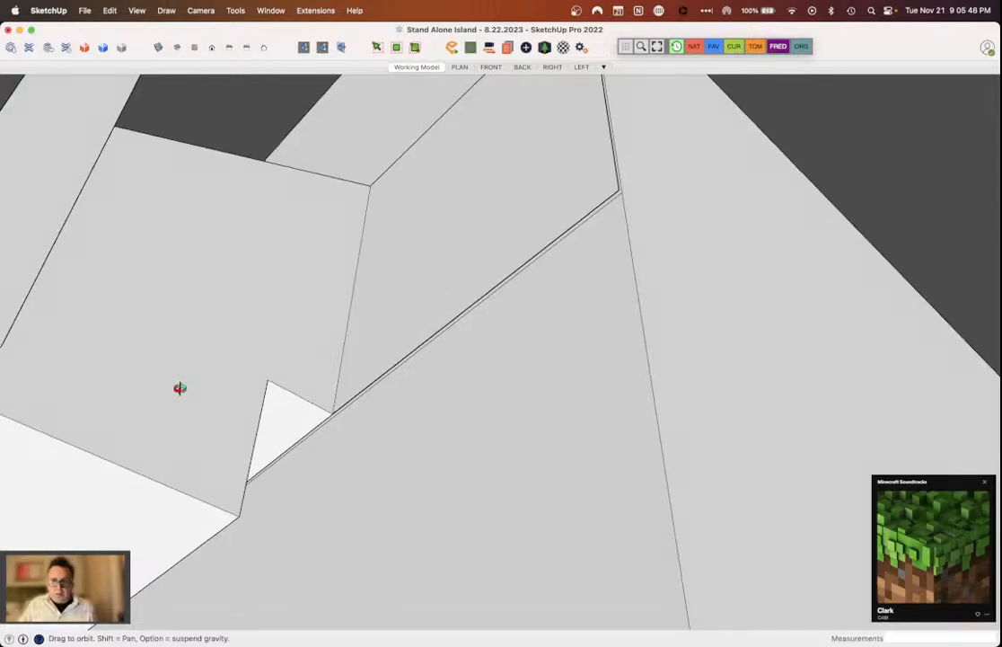
middle_click_drag(180, 388, 109, 375)
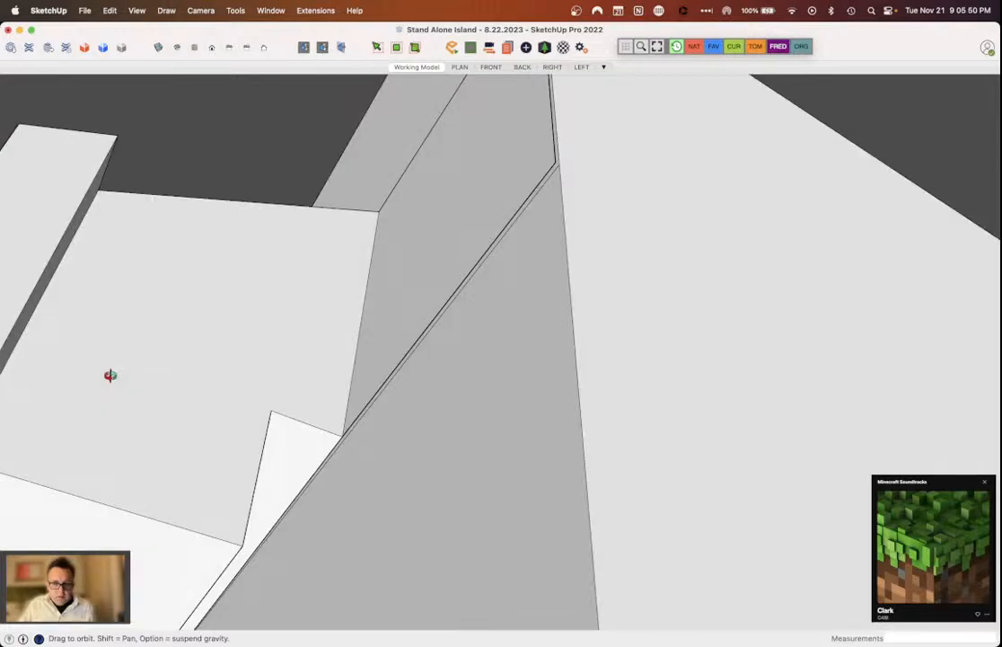
middle_click_drag(110, 375, 252, 351)
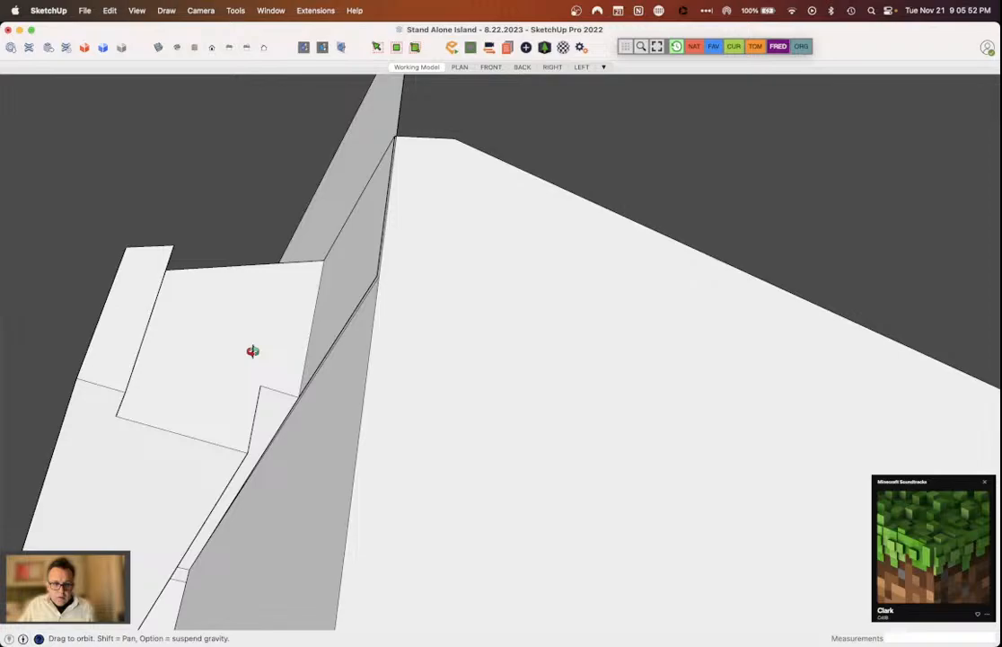
mouse_move(253, 352)
middle_mouse_down()
mouse_move(317, 368)
mouse_move(332, 273)
mouse_move(408, 295)
mouse_move(439, 490)
mouse_move(485, 522)
mouse_move(529, 434)
mouse_move(713, 447)
mouse_move(729, 285)
mouse_move(473, 256)
middle_mouse_up()
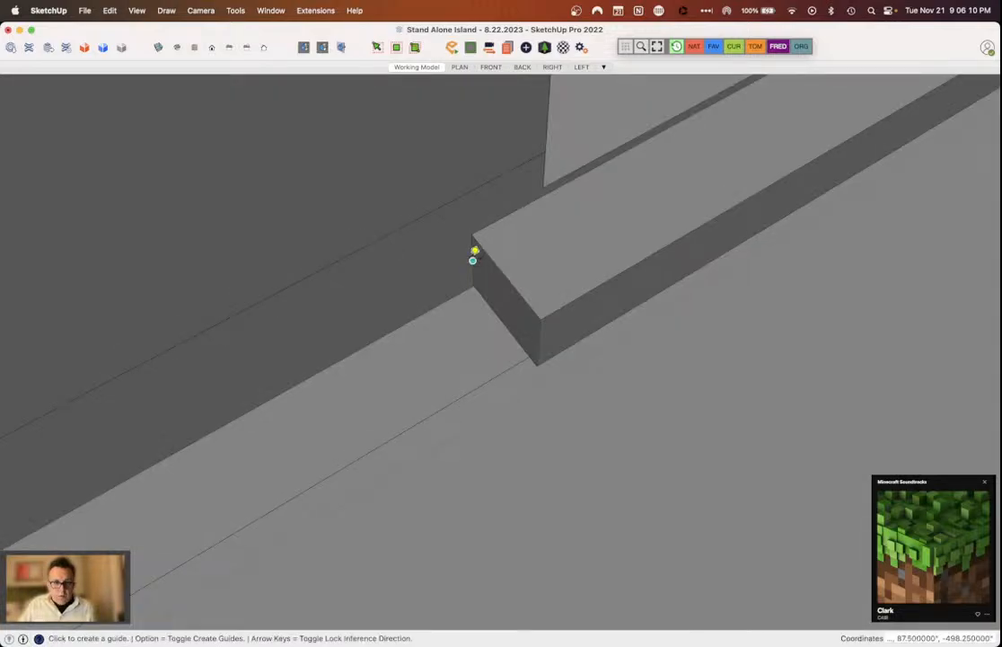
scroll(412, 378, "down", 8)
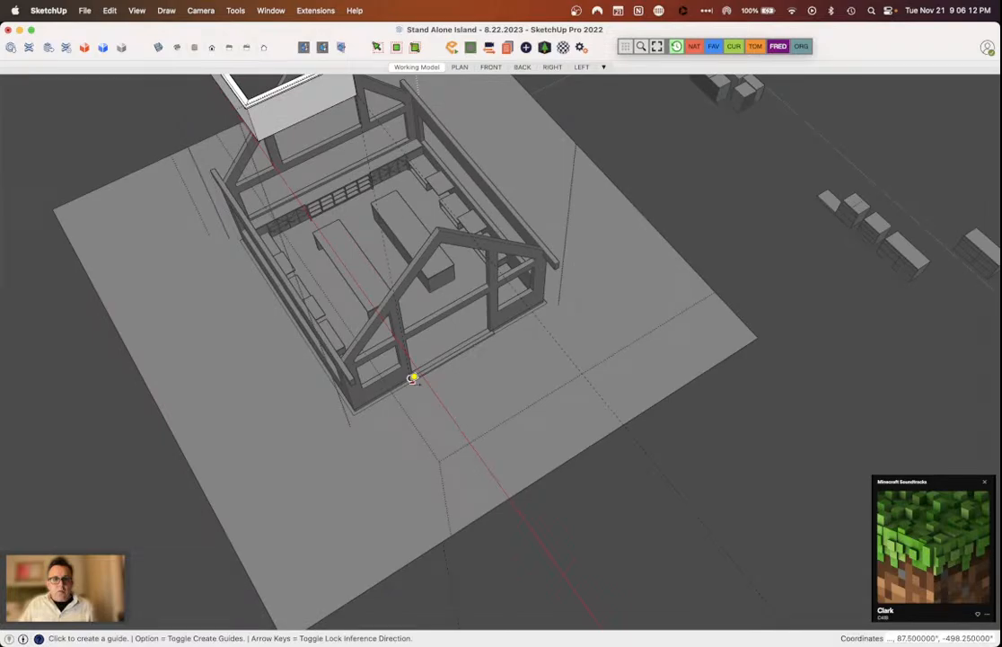
middle_click_drag(412, 379, 515, 483)
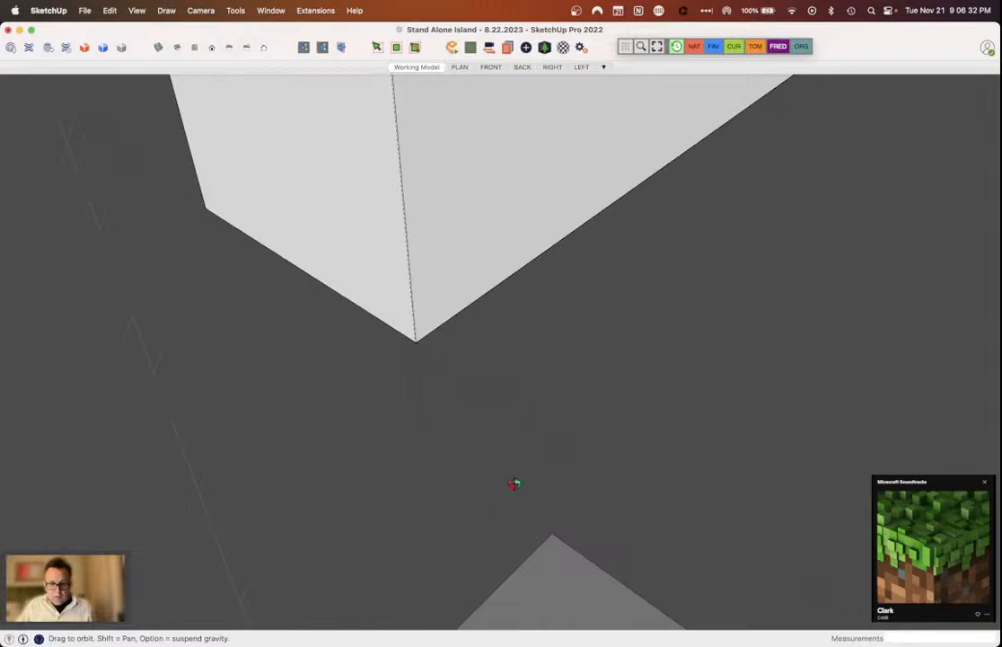
Step: Measure from the rear run's foot edge to the lower corner of the side run's end face
key("e")
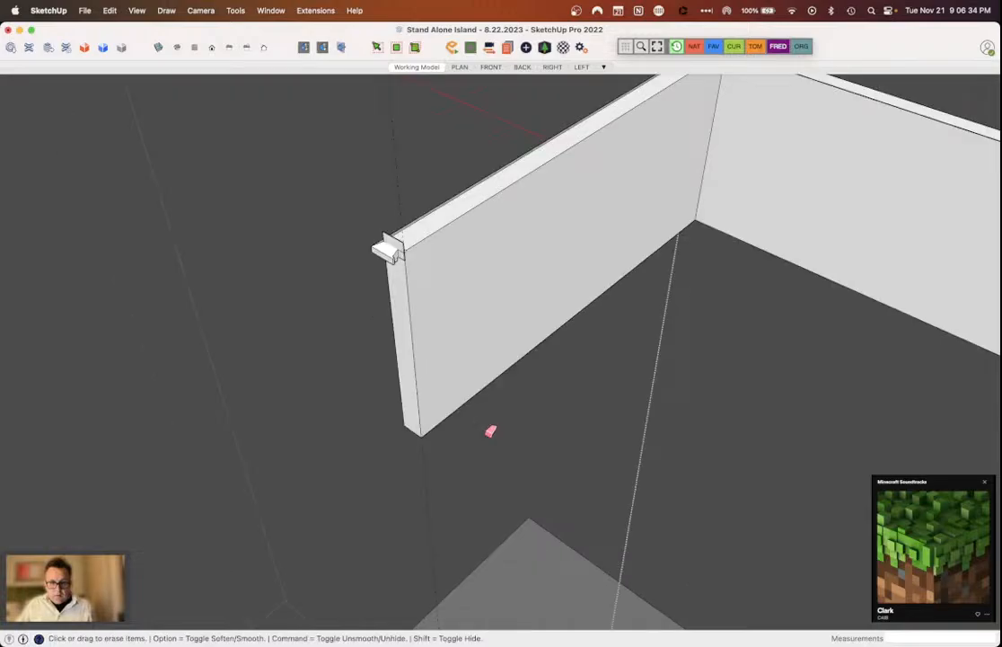
key("t")
left_click(720, 231)
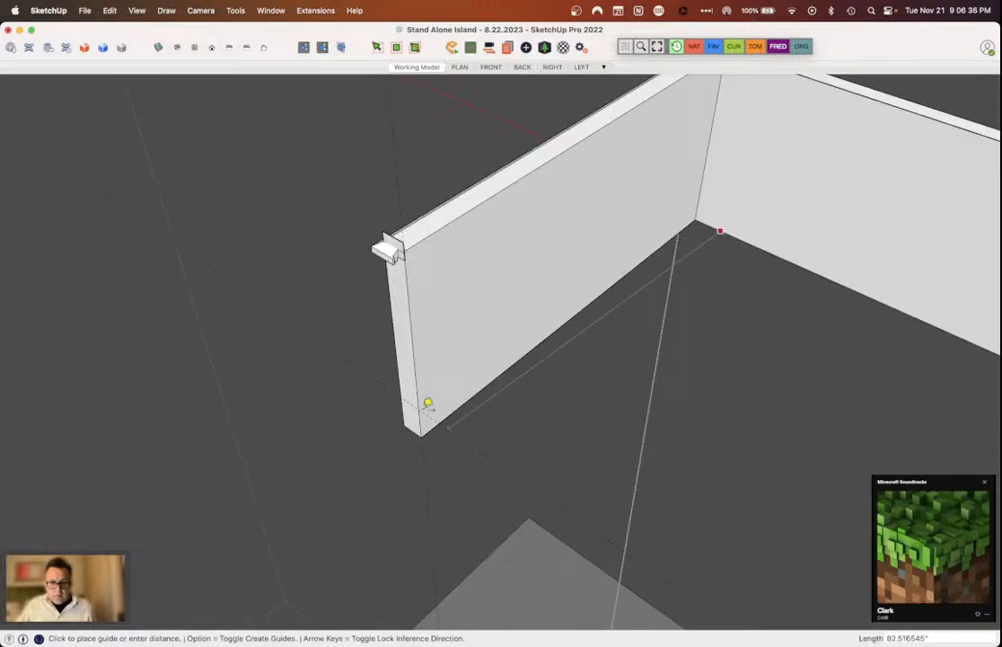
key("space")
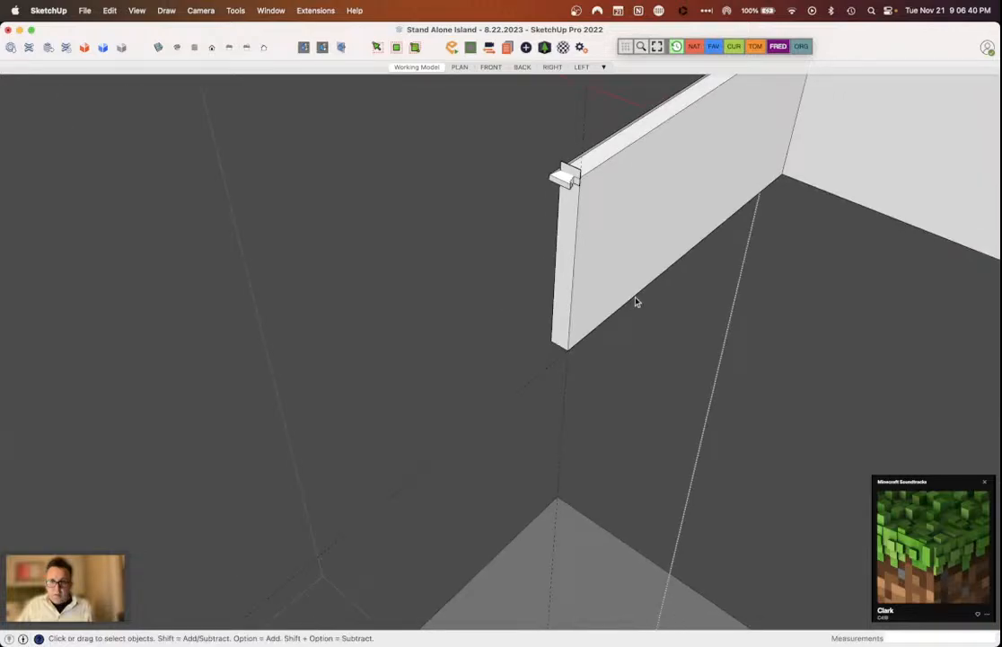
key("t")
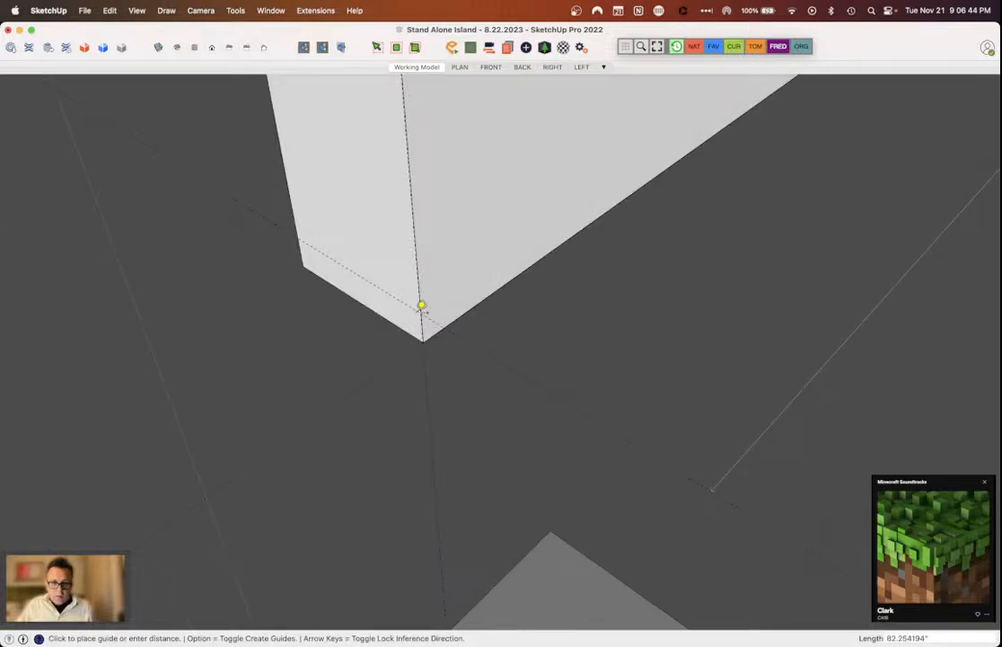
scroll(422, 305, "up", 3)
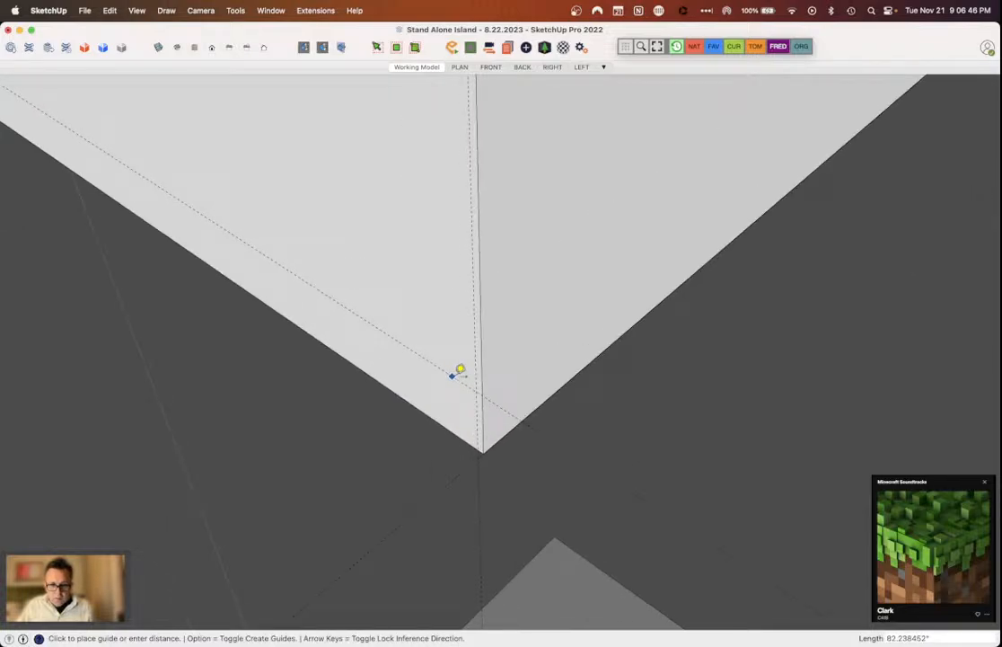
key("space")
Step: Erase the outer vertical edge of the wall's end face together with the leftover short edge at its foot
middle_click_drag(456, 372, 504, 484)
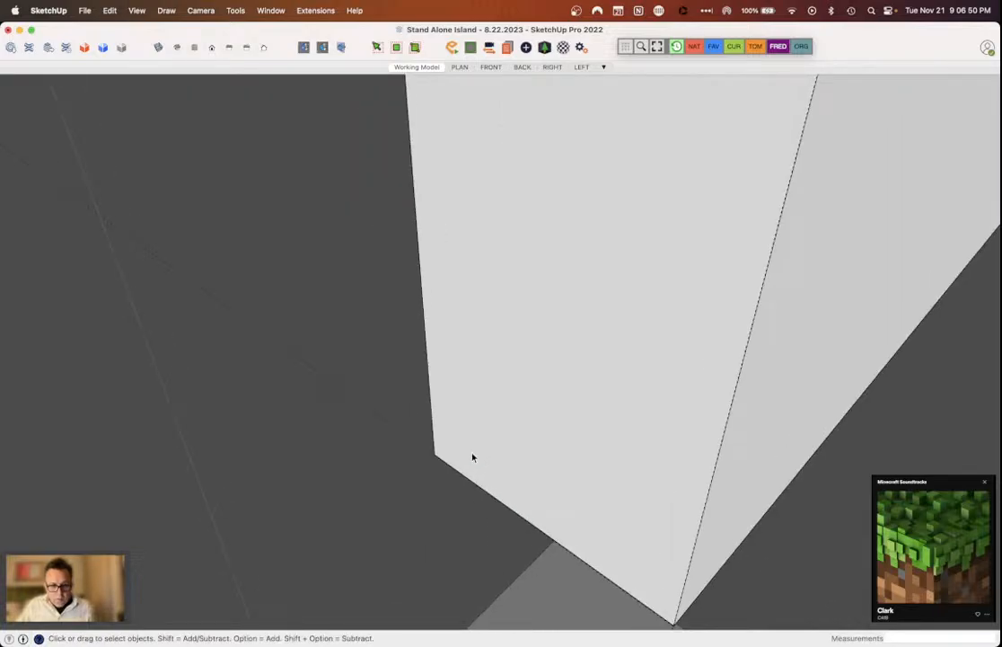
scroll(449, 459, "up", 2)
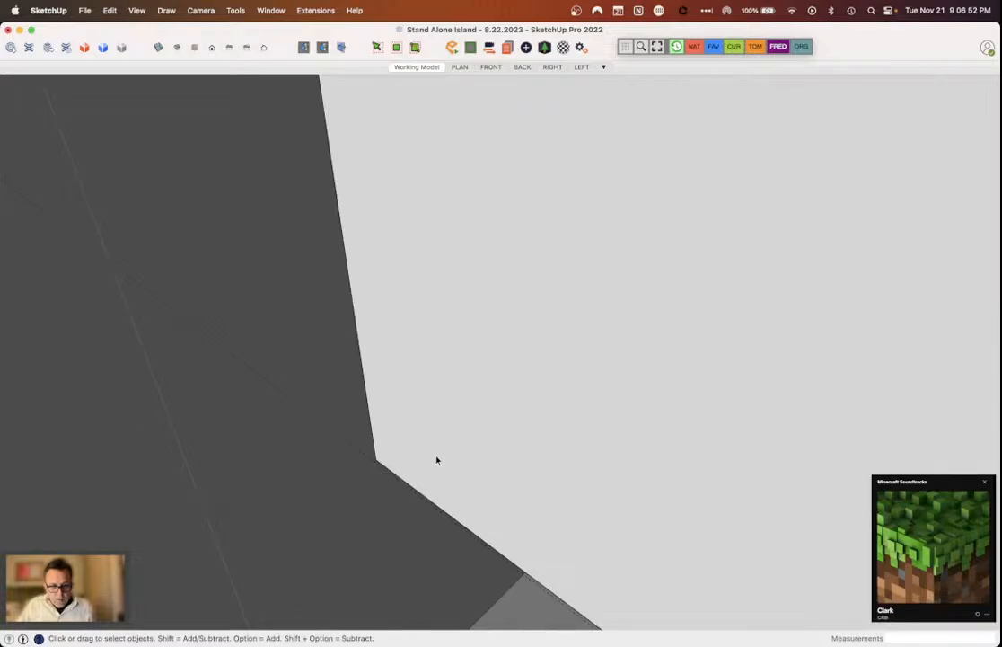
middle_click_drag(437, 461, 419, 458)
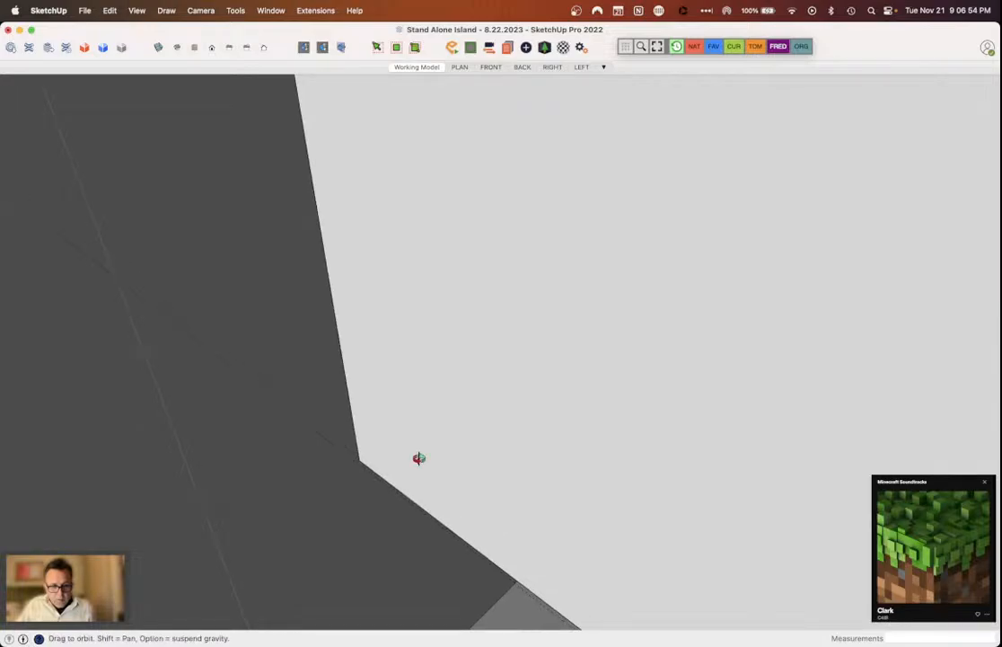
middle_click_drag(419, 458, 448, 437)
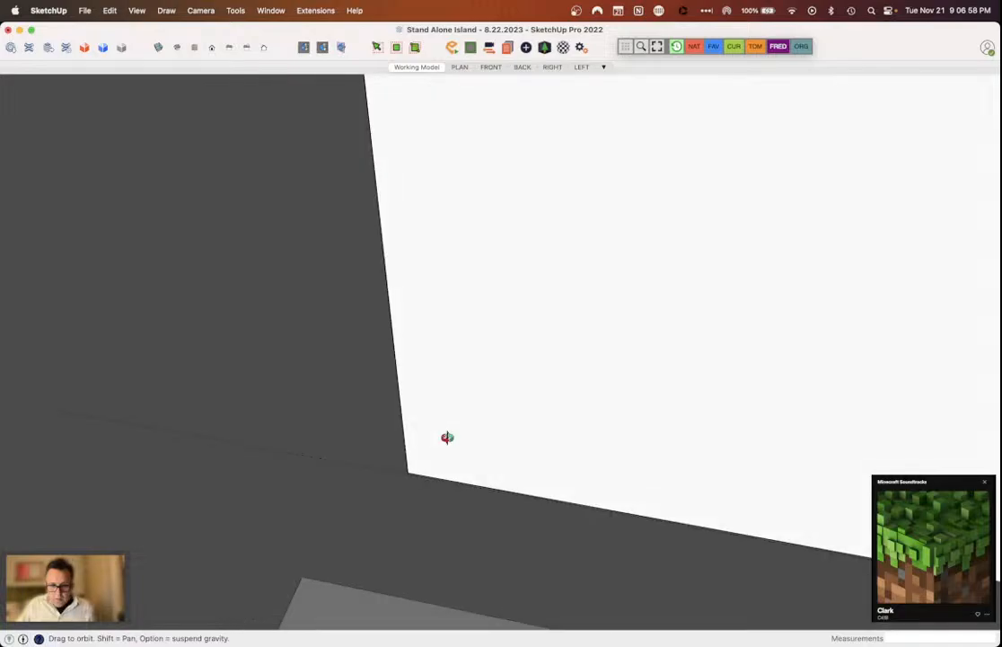
middle_click_drag(447, 437, 575, 532)
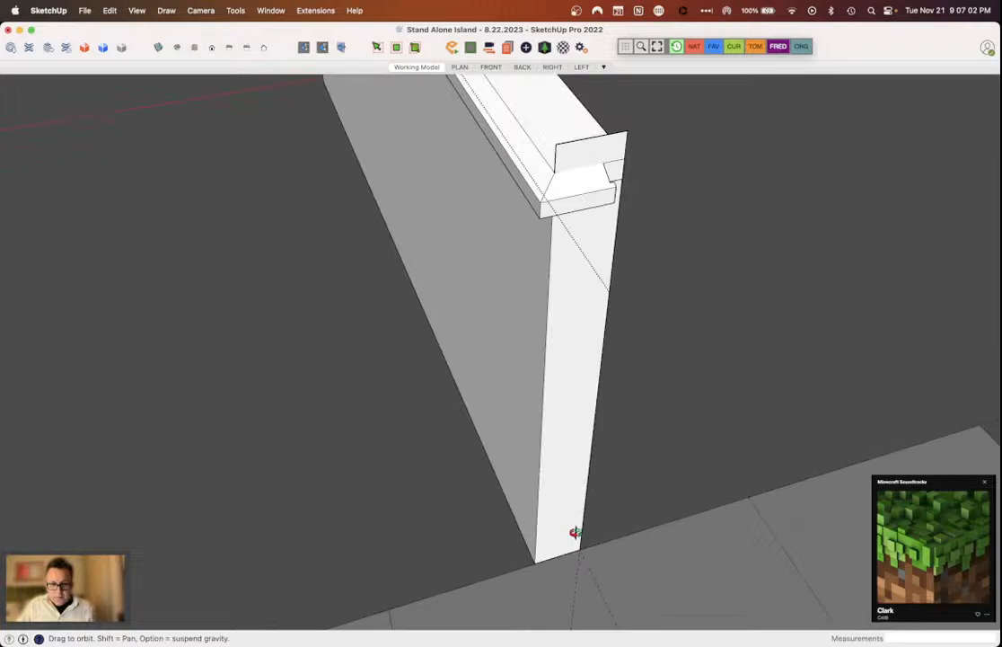
middle_click_drag(575, 532, 539, 545)
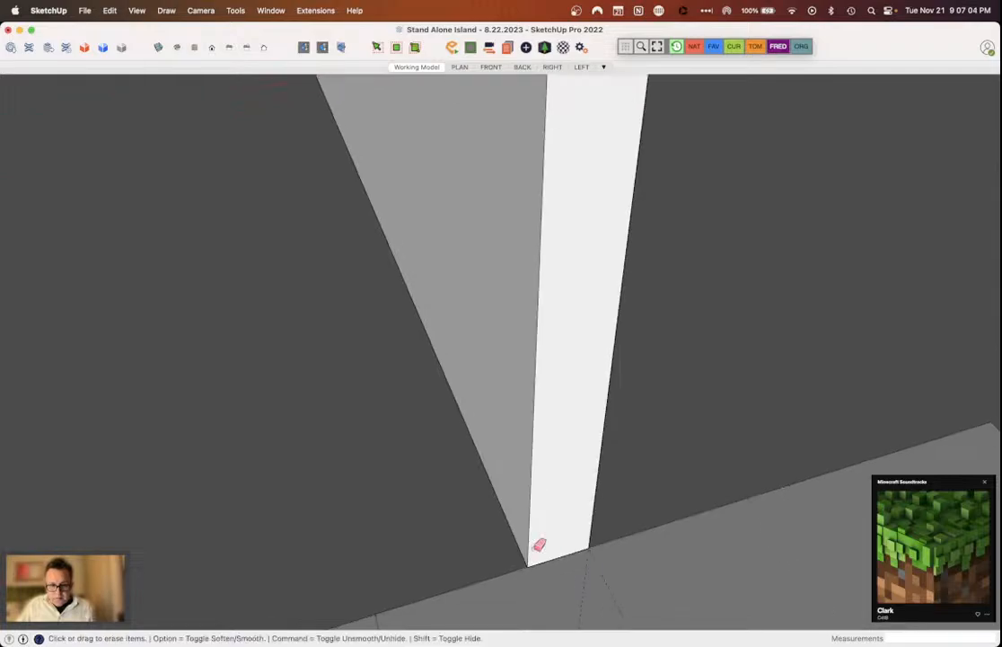
left_click(537, 546)
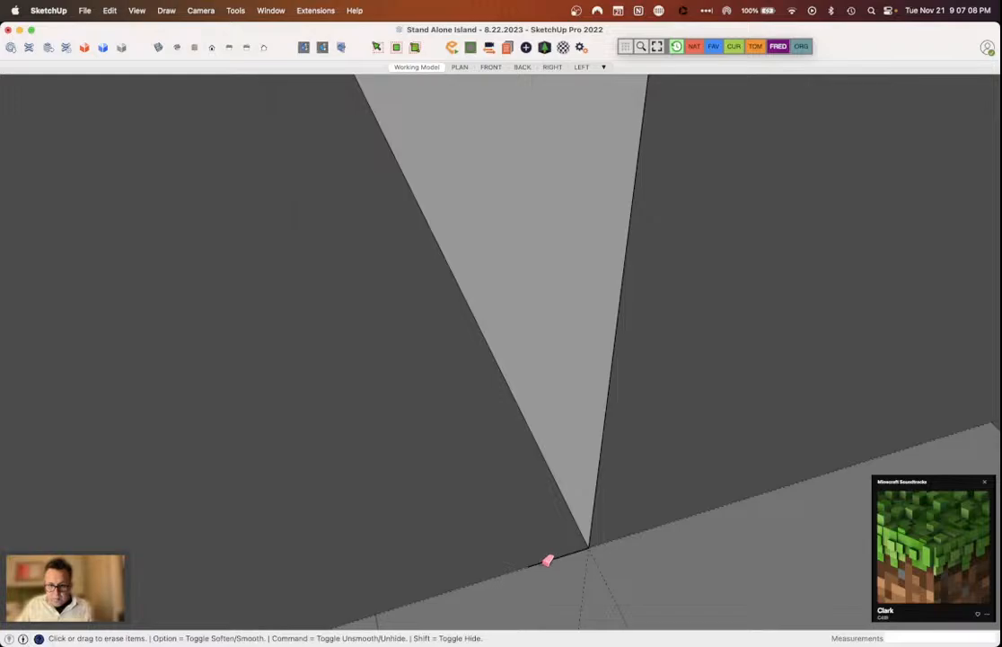
middle_click_drag(548, 560, 594, 547)
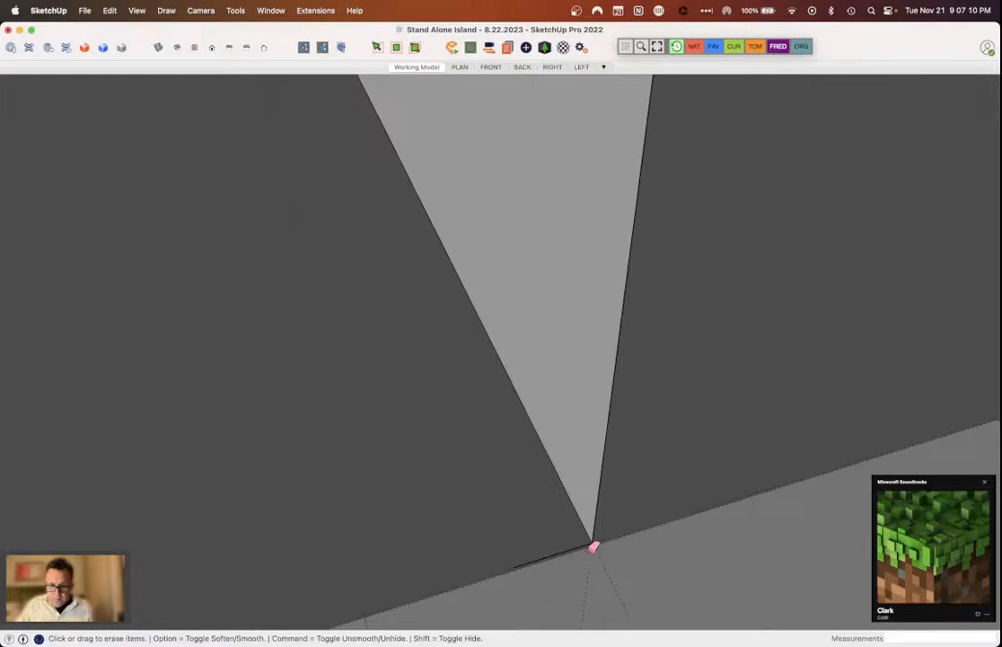
key("space")
left_click(582, 550)
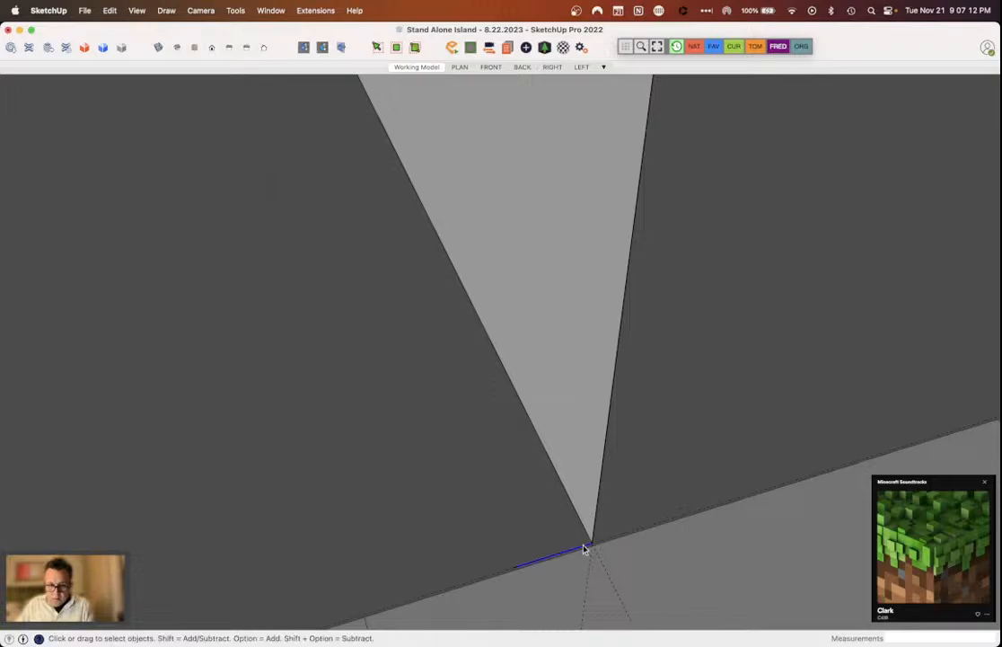
key("Delete")
key("e")
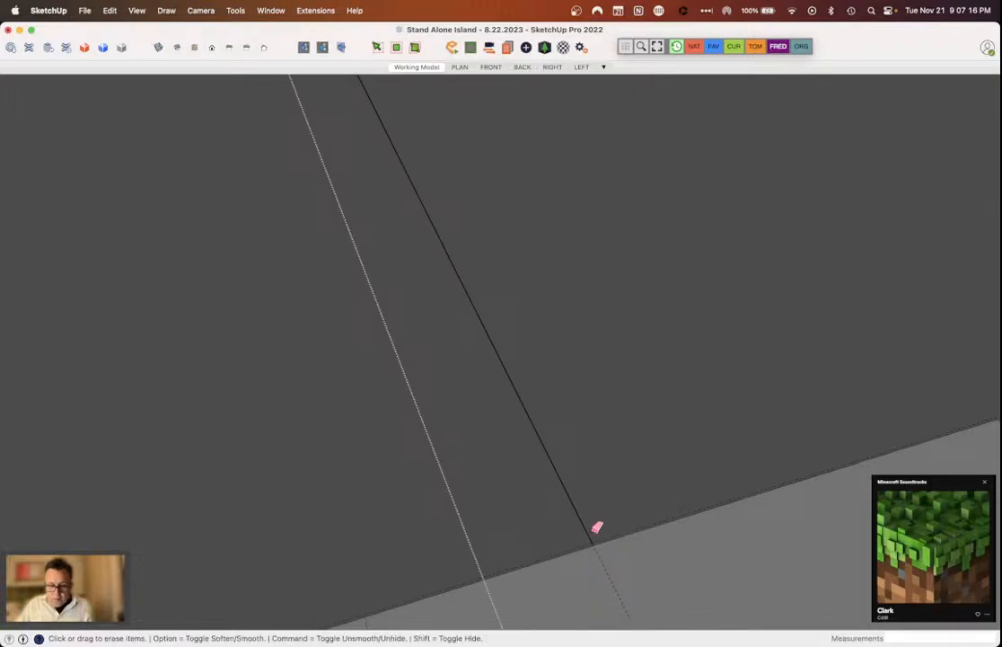
key("super+z")
key("space")
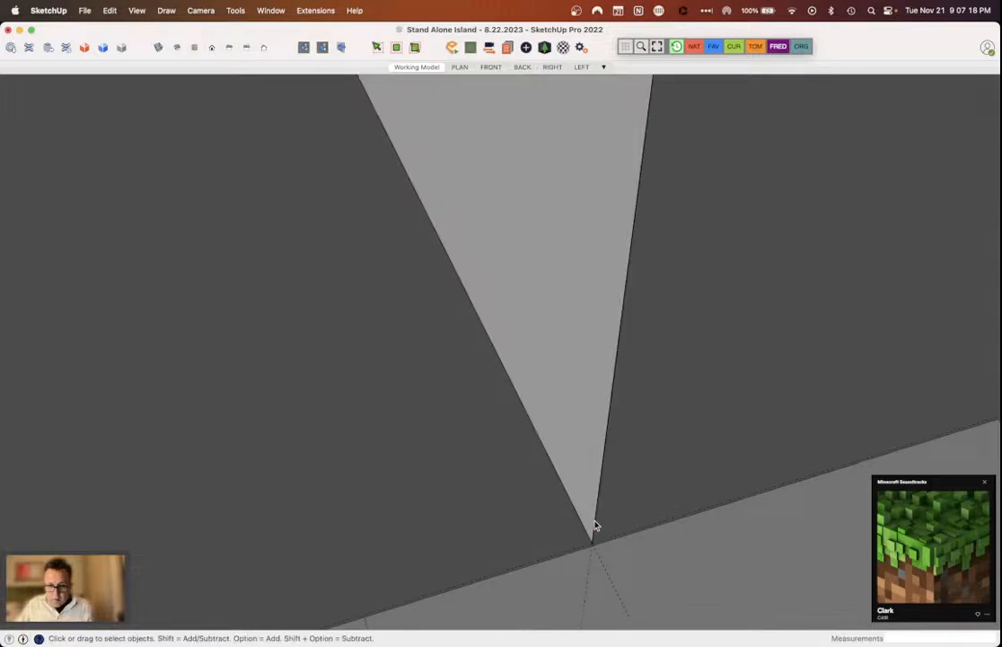
Step: Delete the misaligned vertical edges of the side run's end face, clearing the old faces below the cap
left_click(597, 524)
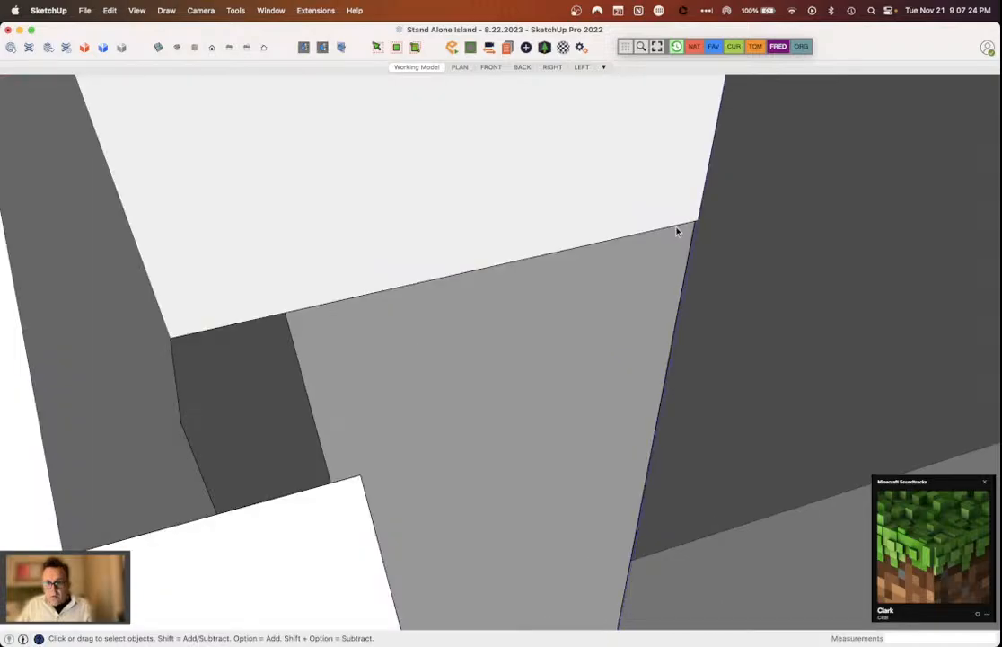
left_click(688, 245)
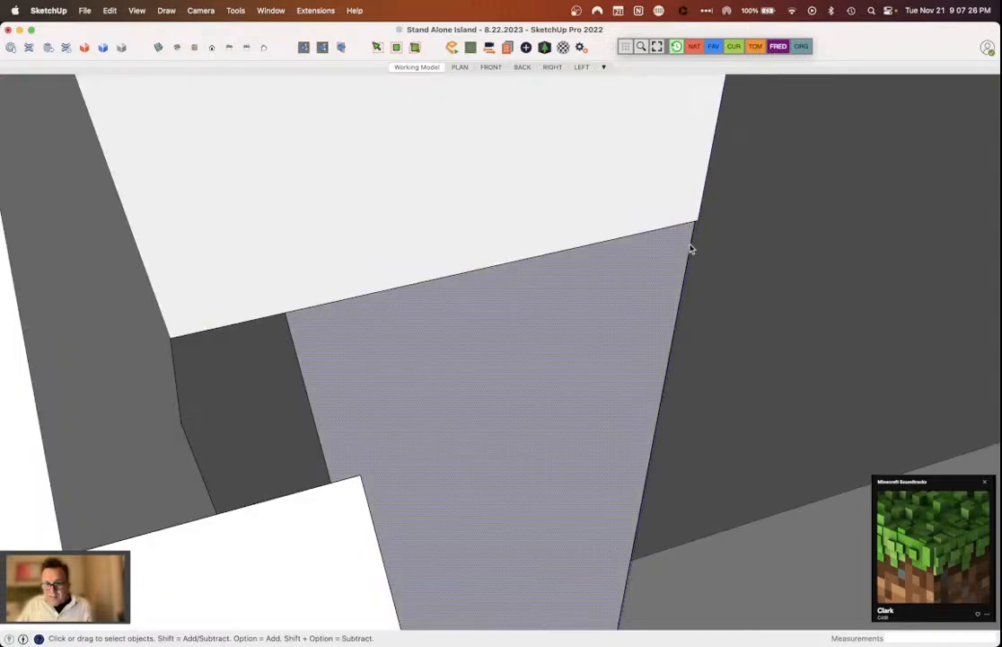
left_click(690, 250)
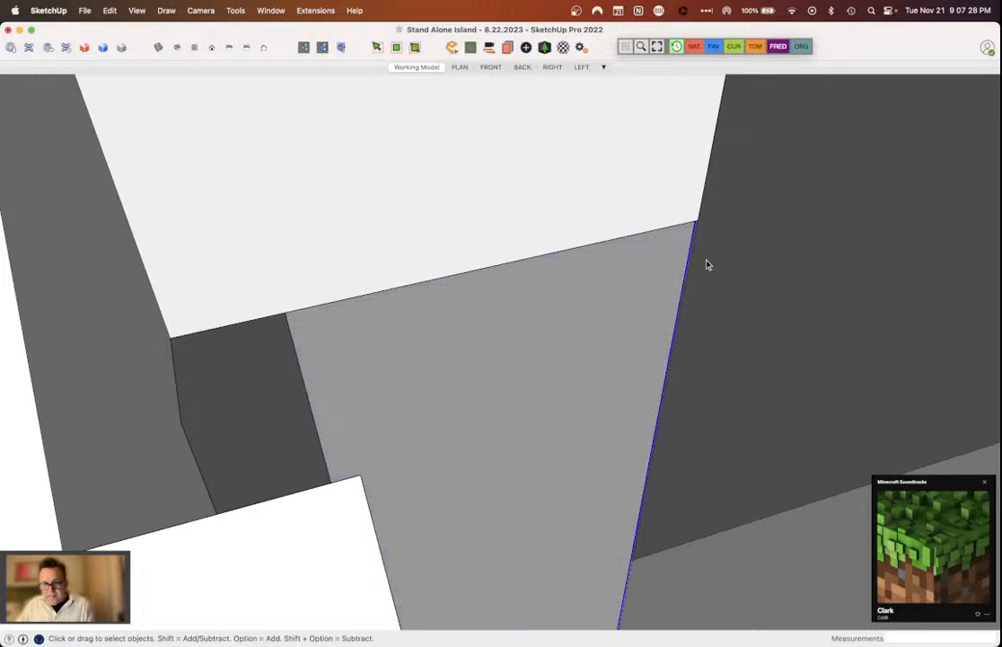
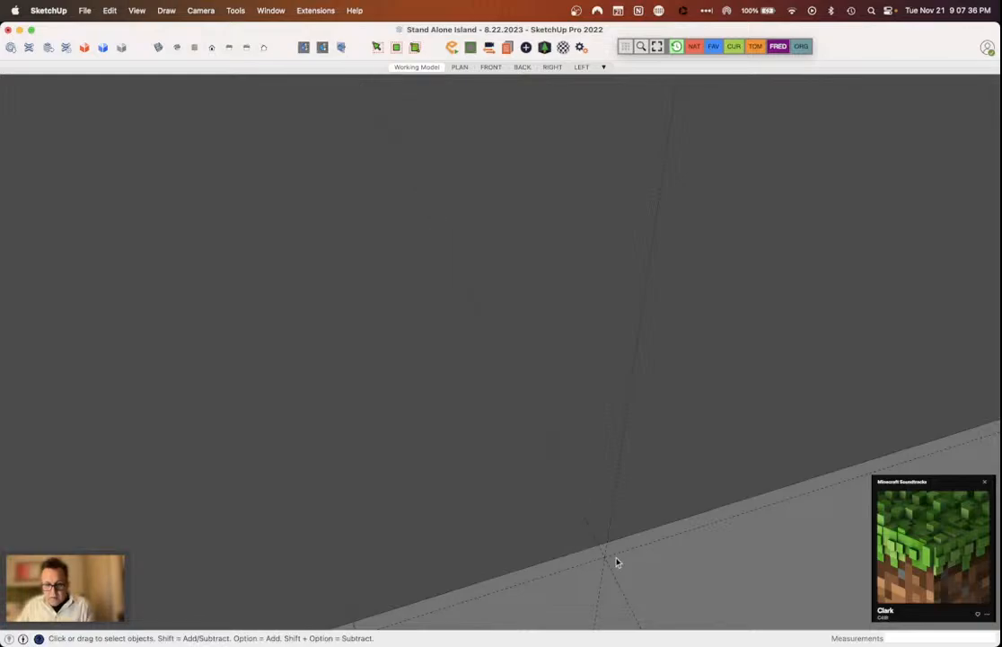
Step: Draw the side run's base as a rectangle about 4 by 86.26 inches, from the guide intersection to the rear run's foot corner
key("r")
left_click(604, 550)
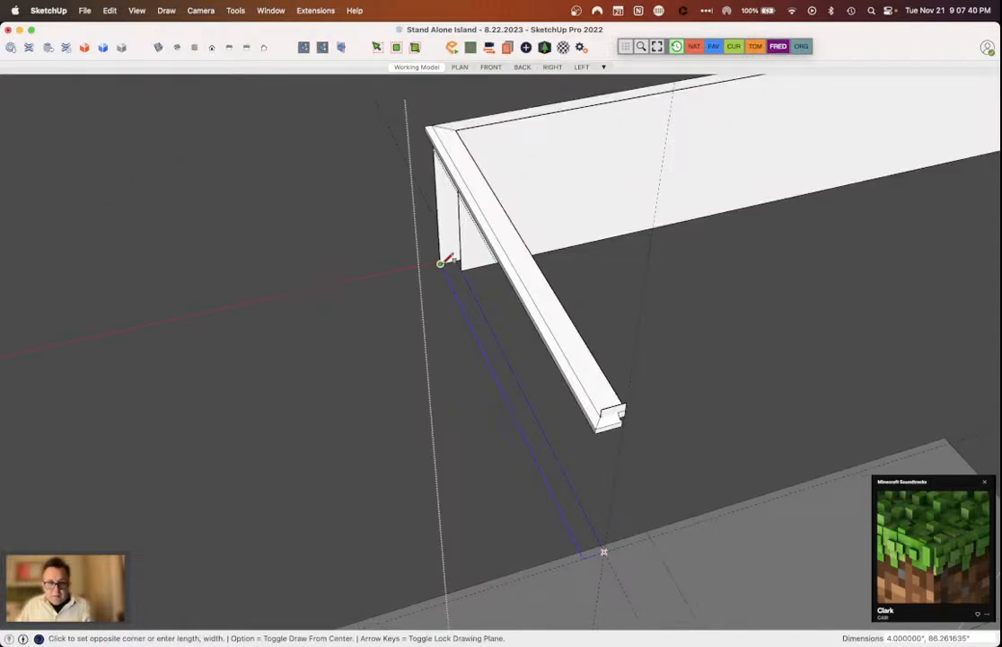
left_click(440, 262)
Step: Erase the edges of the leftover flap standing up at the open end of the side run's cap
key("e")
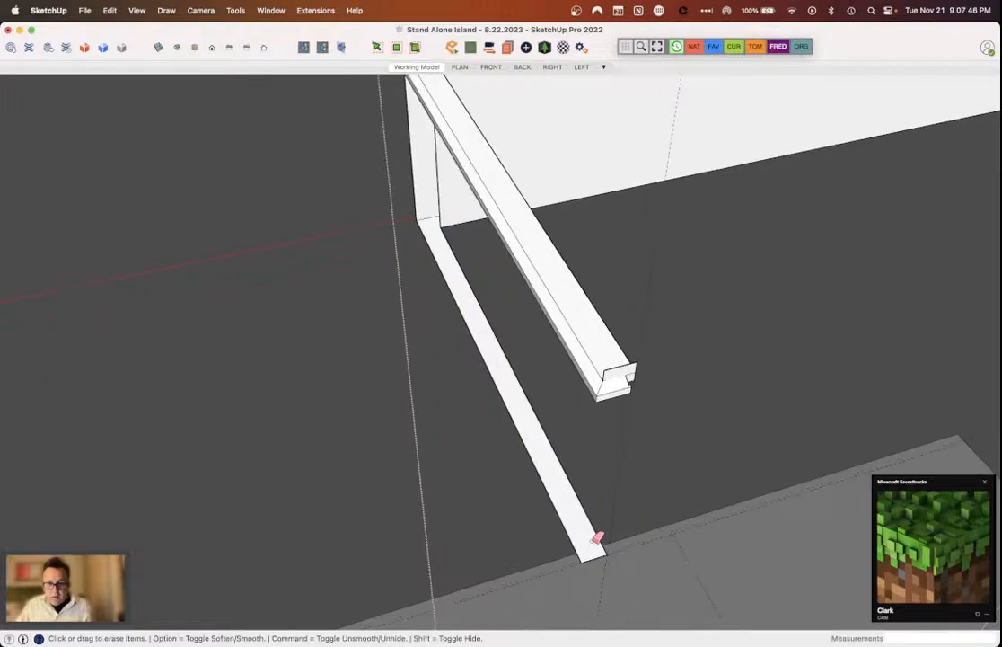
middle_click_drag(596, 539, 608, 384)
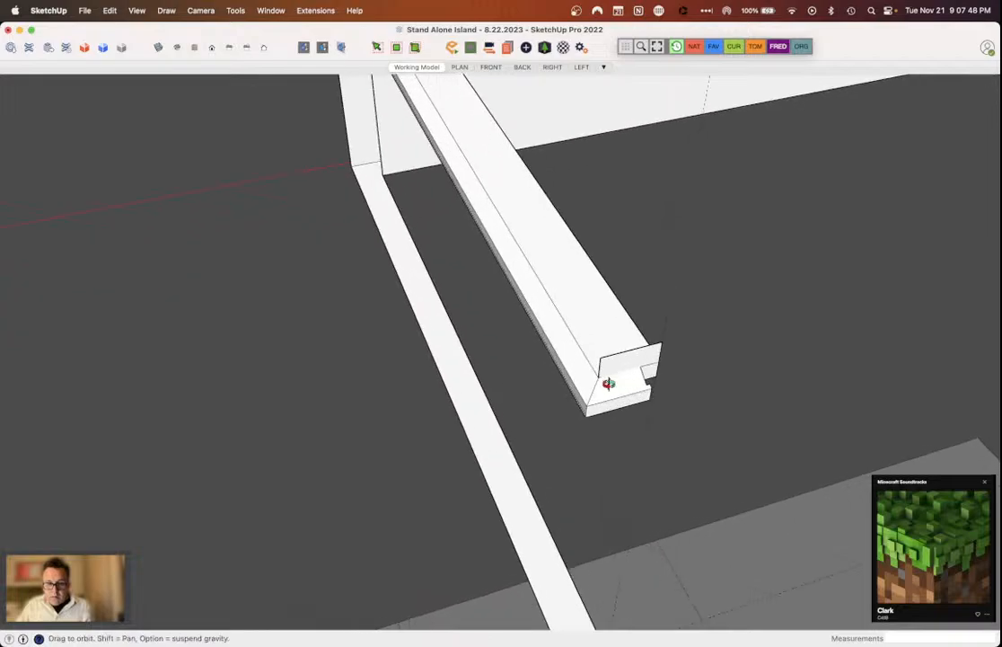
scroll(602, 371, "up", 3)
left_click_drag(591, 364, 614, 333)
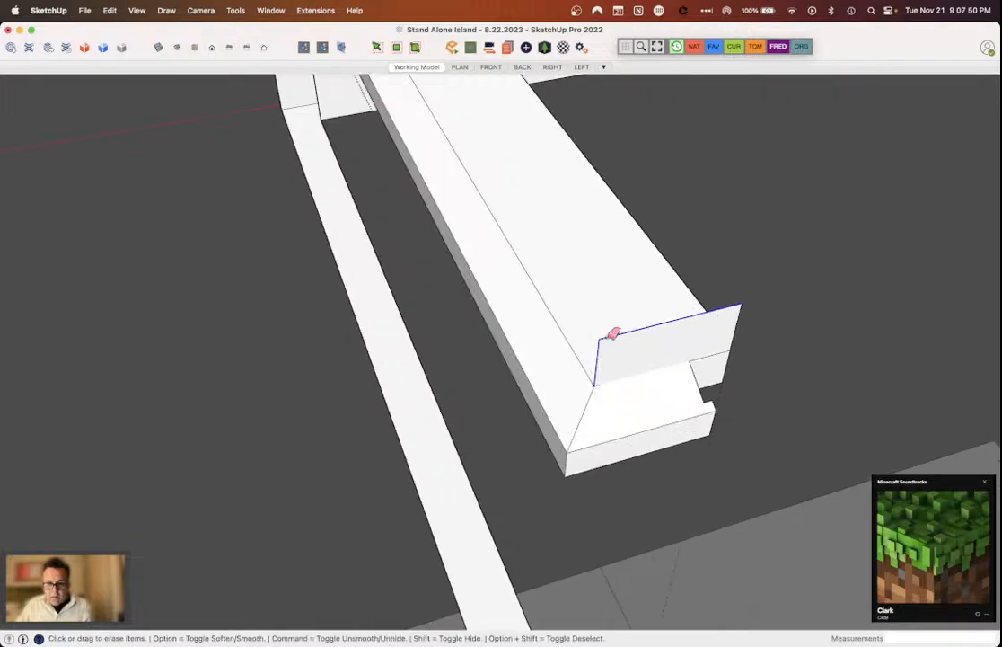
Step: Try to delete the stray vertical line rising from the inner corner of the cap's end
middle_click_drag(614, 333, 715, 337)
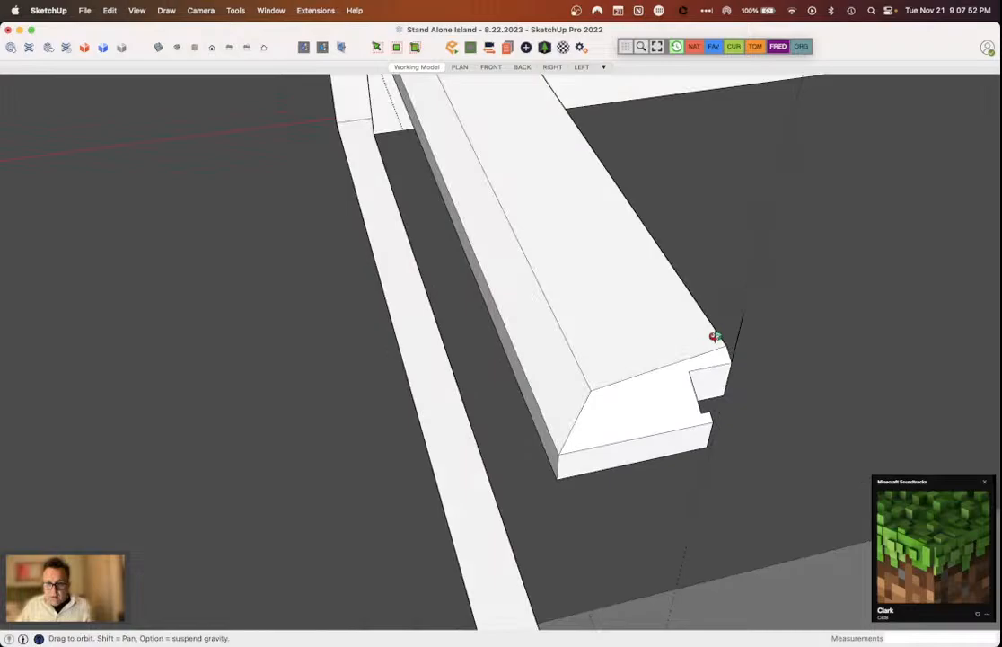
key("space")
left_click_drag(721, 306, 745, 361)
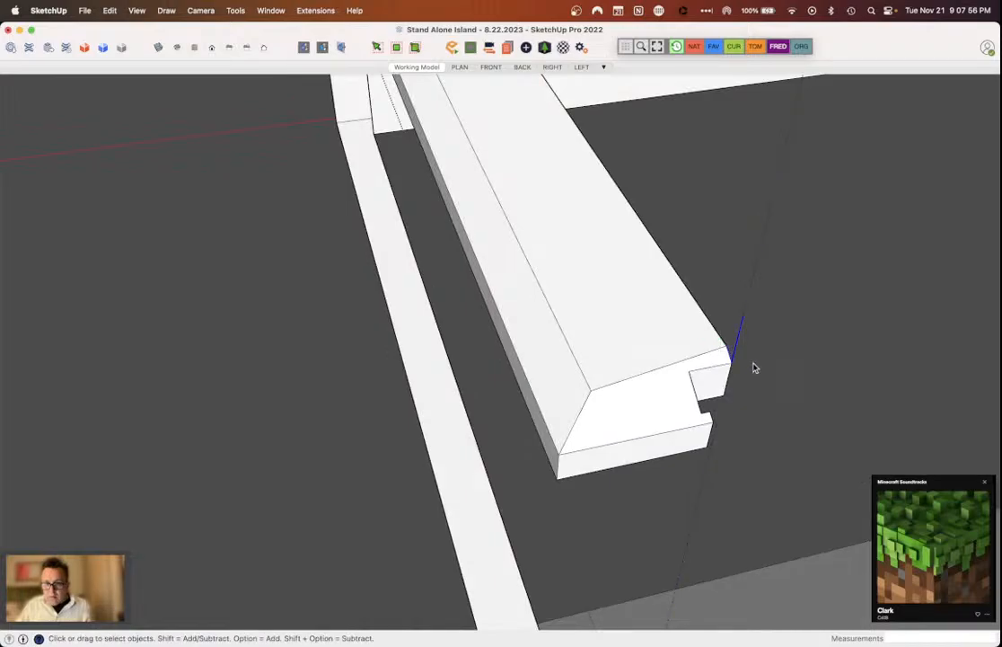
left_click(755, 368)
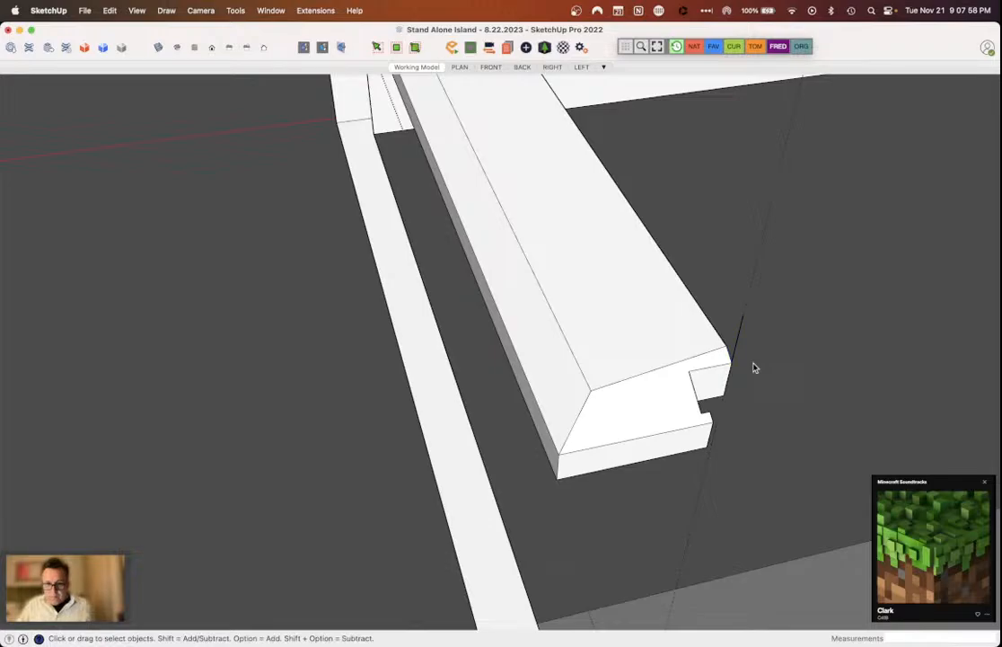
middle_click_drag(755, 368, 553, 353)
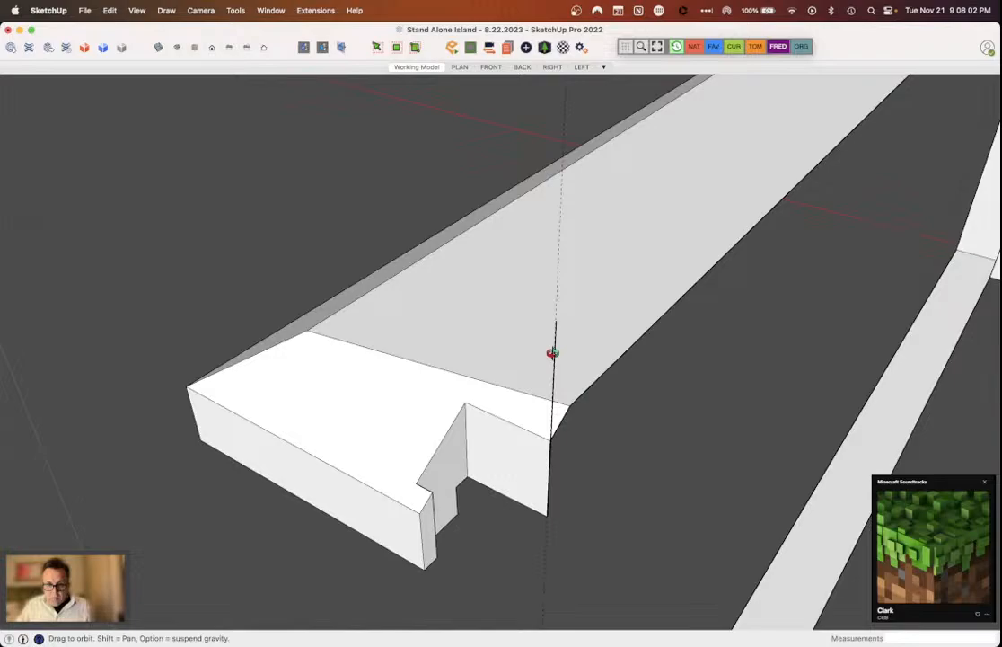
key("space")
left_click_drag(544, 298, 560, 456)
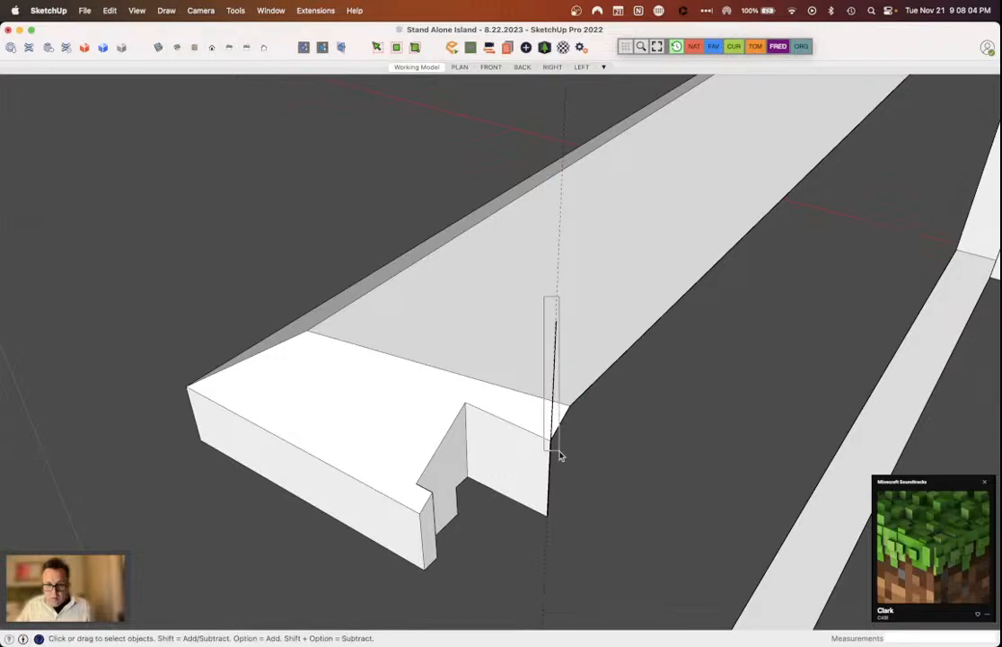
key("Delete")
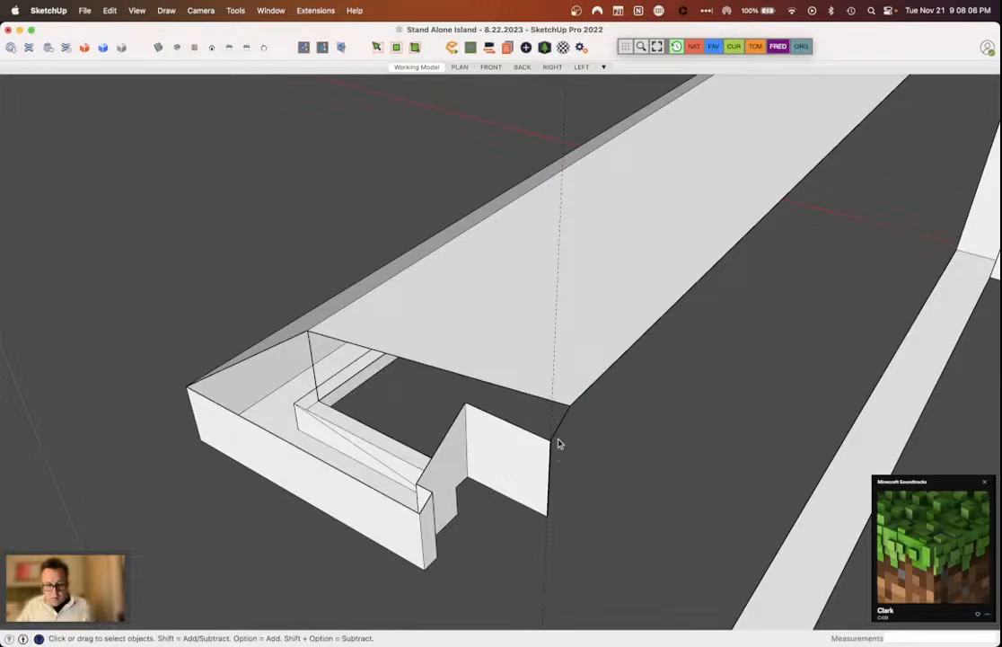
Step: Erase only the stray vertical line beside the guide at the cap's inner end corner, keeping the cap's end face
scroll(558, 443, "up", 5)
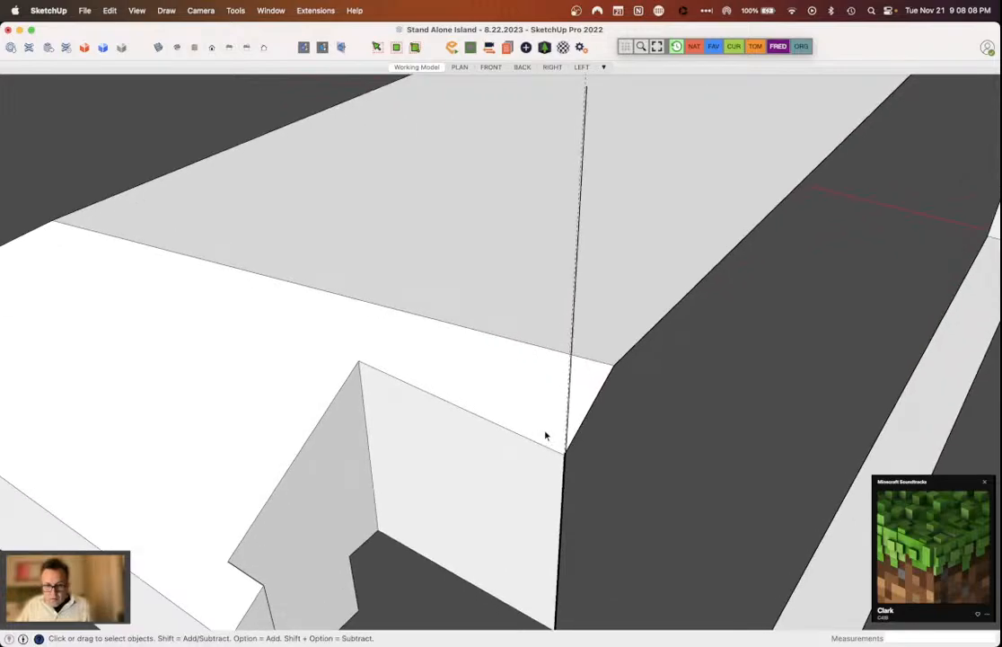
scroll(545, 436, "up", 3)
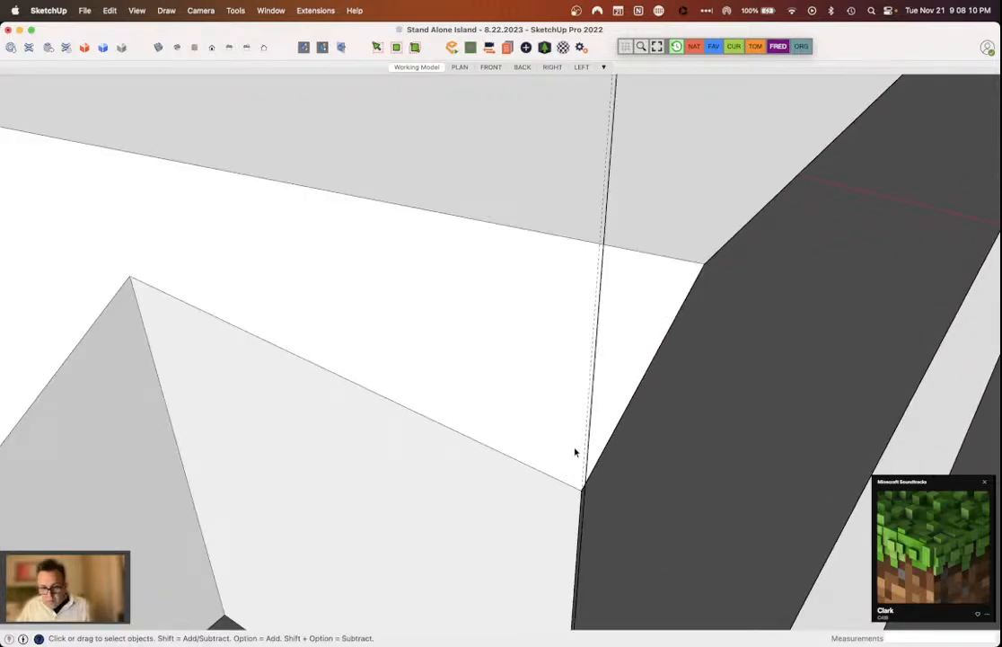
scroll(575, 452, "up", 3)
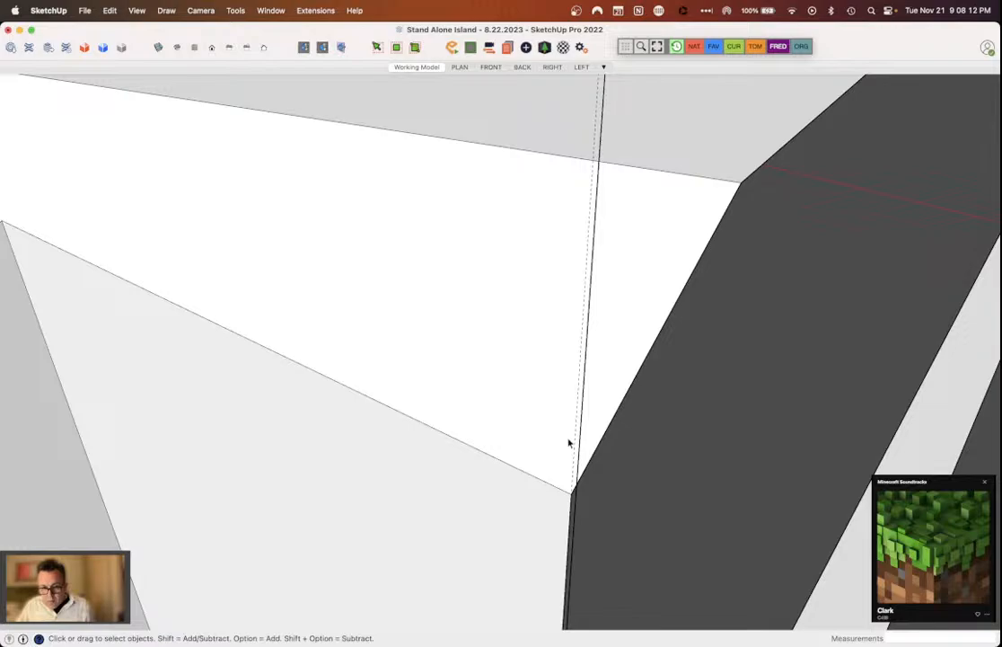
key("e")
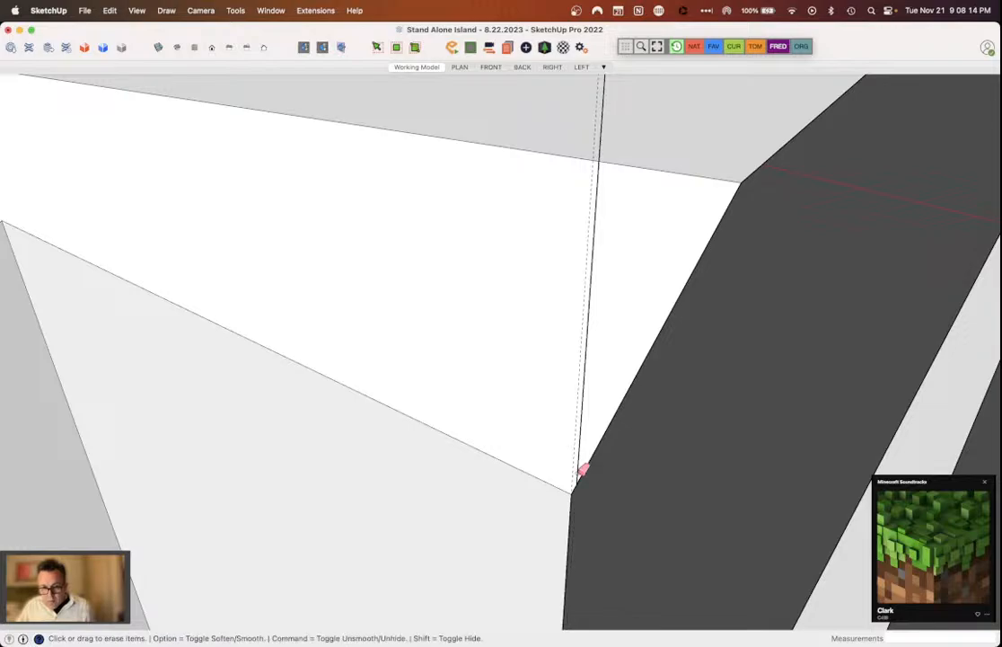
scroll(582, 469, "down", 5)
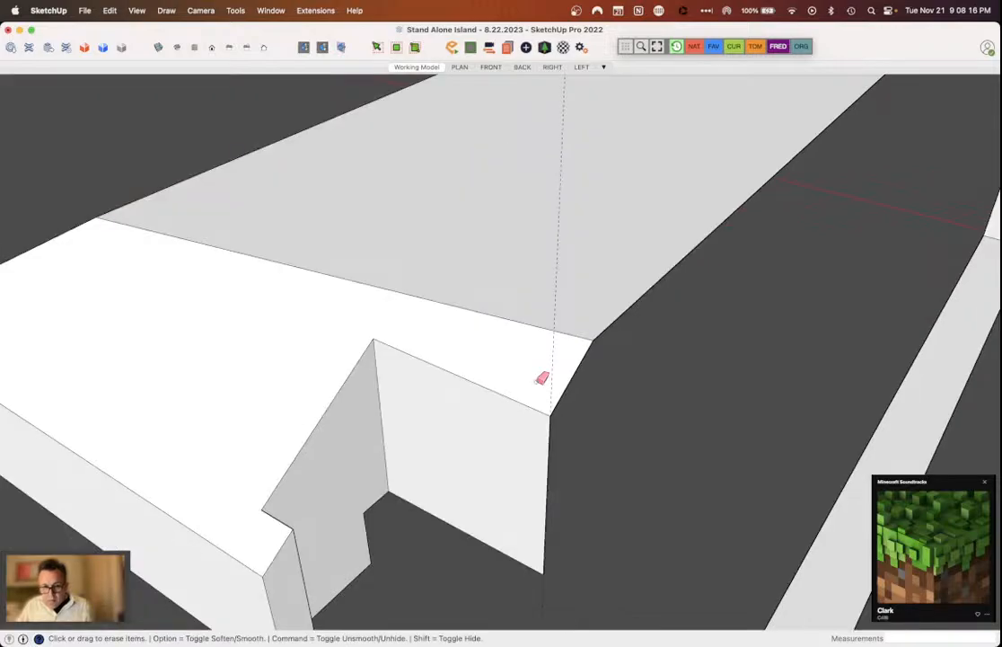
scroll(542, 378, "down", 5)
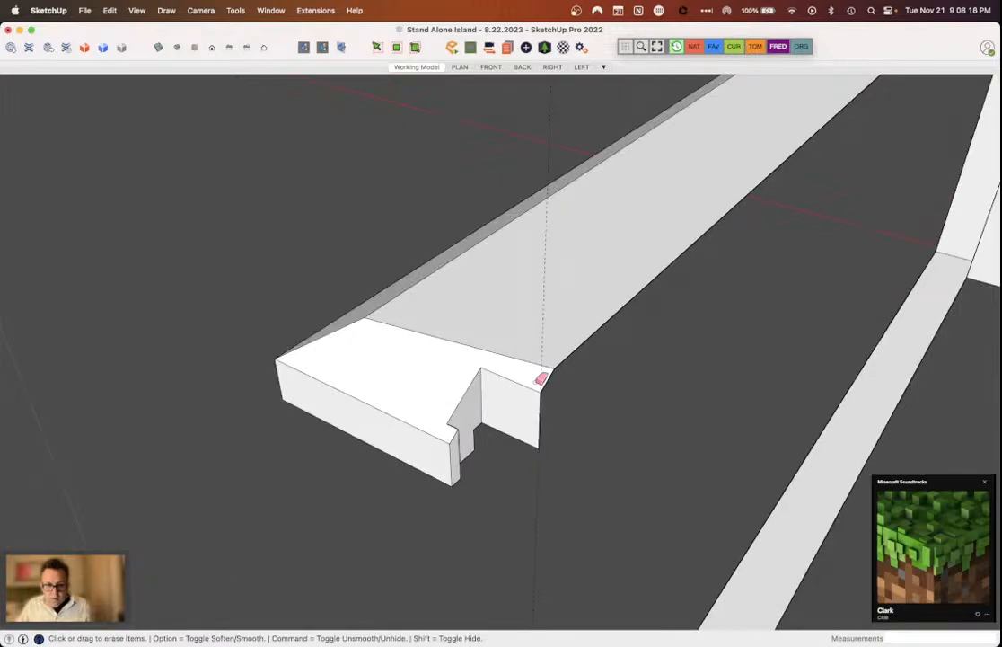
scroll(542, 378, "down", 3)
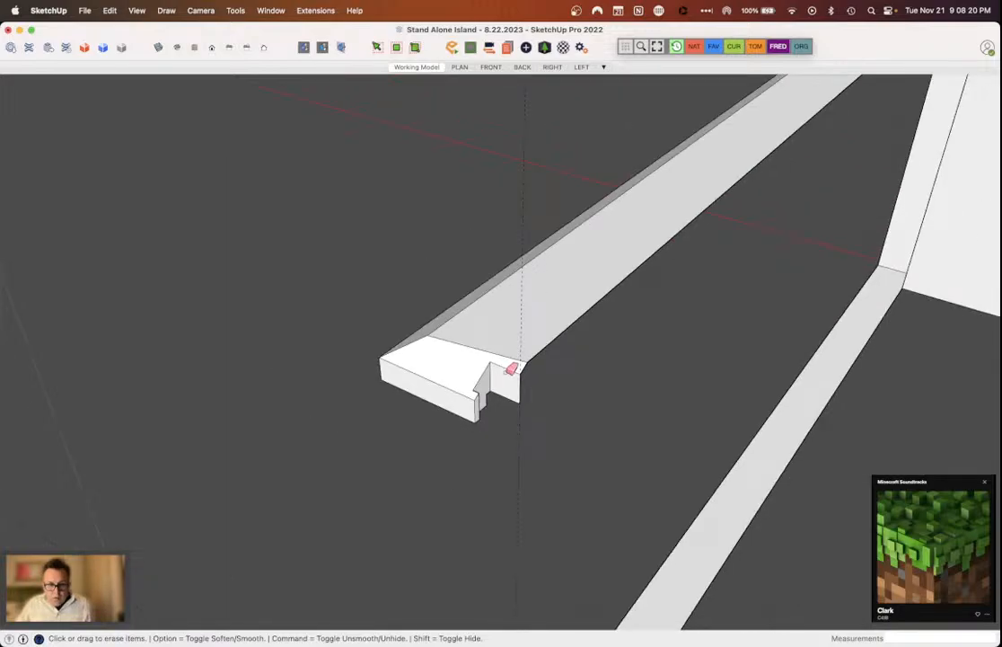
Step: Replace the short vertical edge under the cap's inner end corner with a vertical line down to the base, closing the inner wall face
scroll(511, 368, "up", 2)
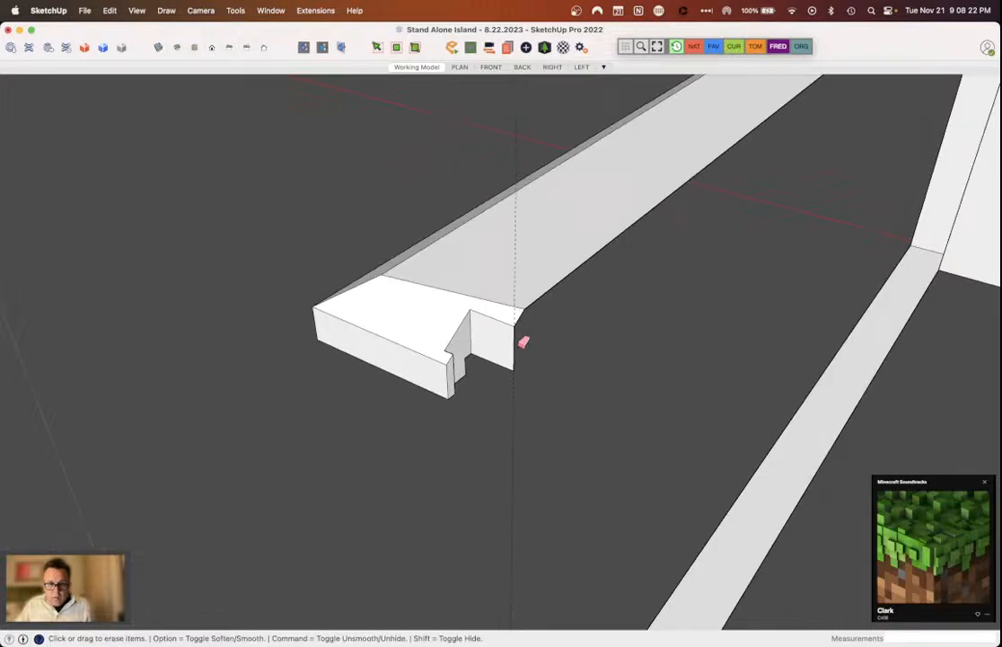
key("space")
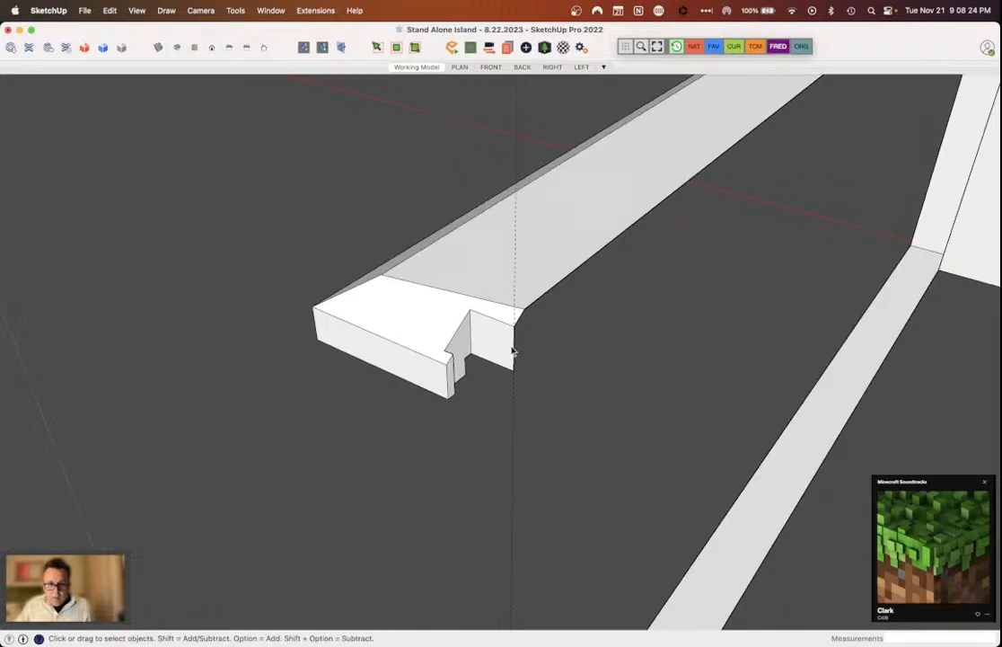
left_click(514, 355)
key("Delete")
key("l")
left_click(514, 325)
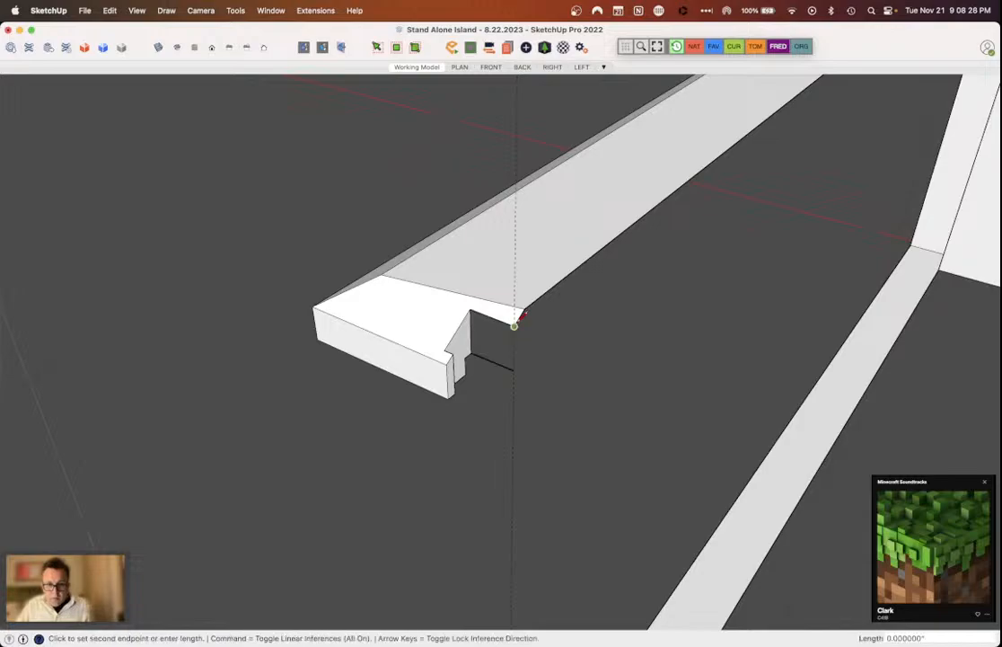
scroll(513, 325, "down", 5)
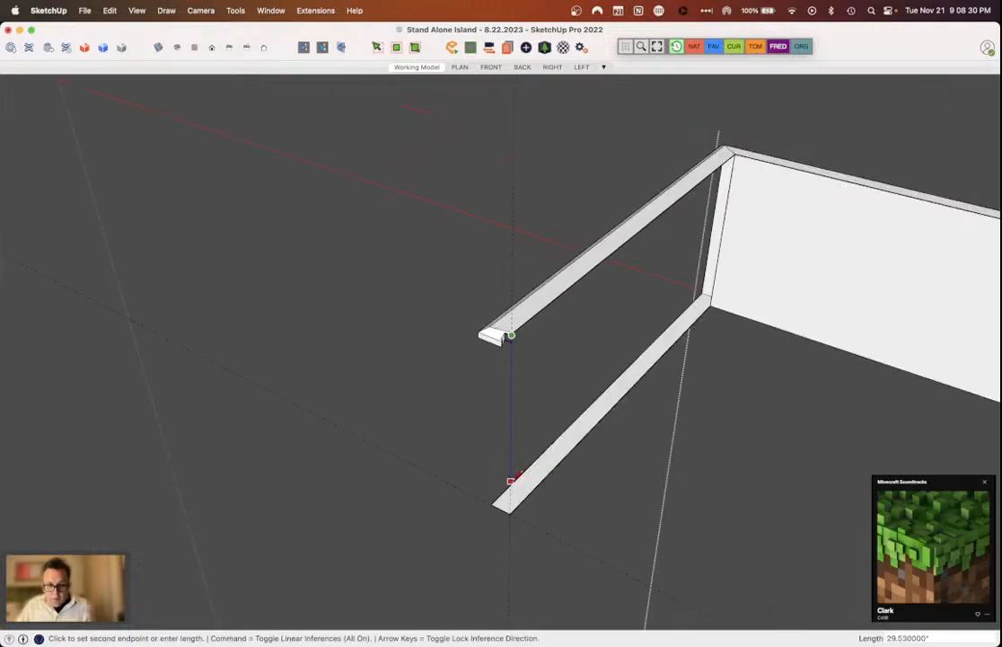
left_click(511, 481)
key("space")
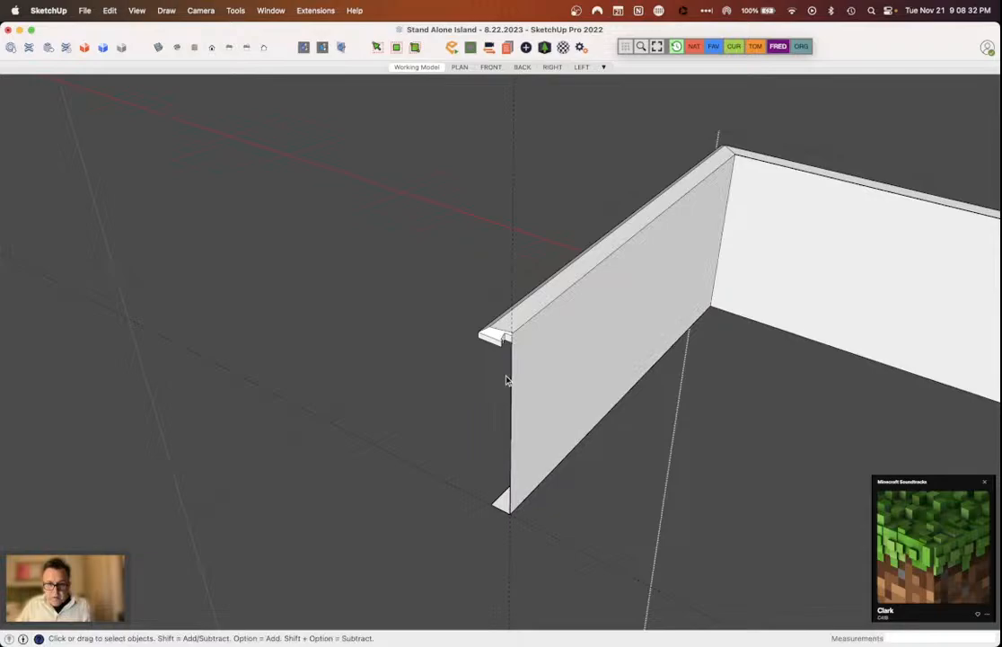
Step: Erase the short leftover edge beneath the cap's end, between the notch and the inner wall face
scroll(507, 380, "up", 3)
key("e")
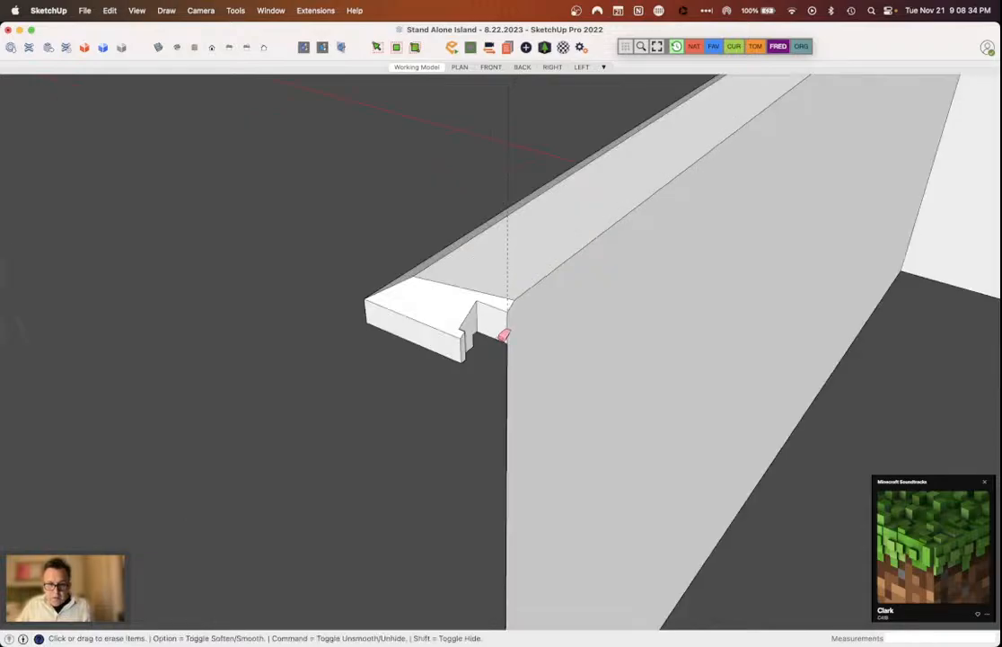
left_click(504, 335)
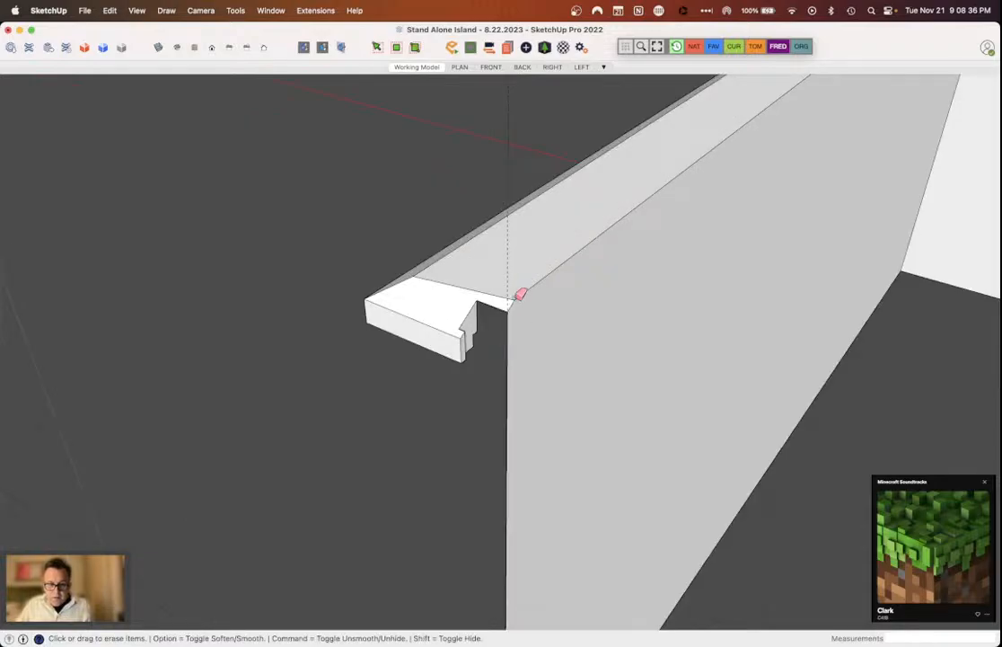
Step: Draw a 36" vertical line from the corner beneath the cap down to the outer base corner, closing the wall's end face
middle_click_drag(521, 294, 521, 365)
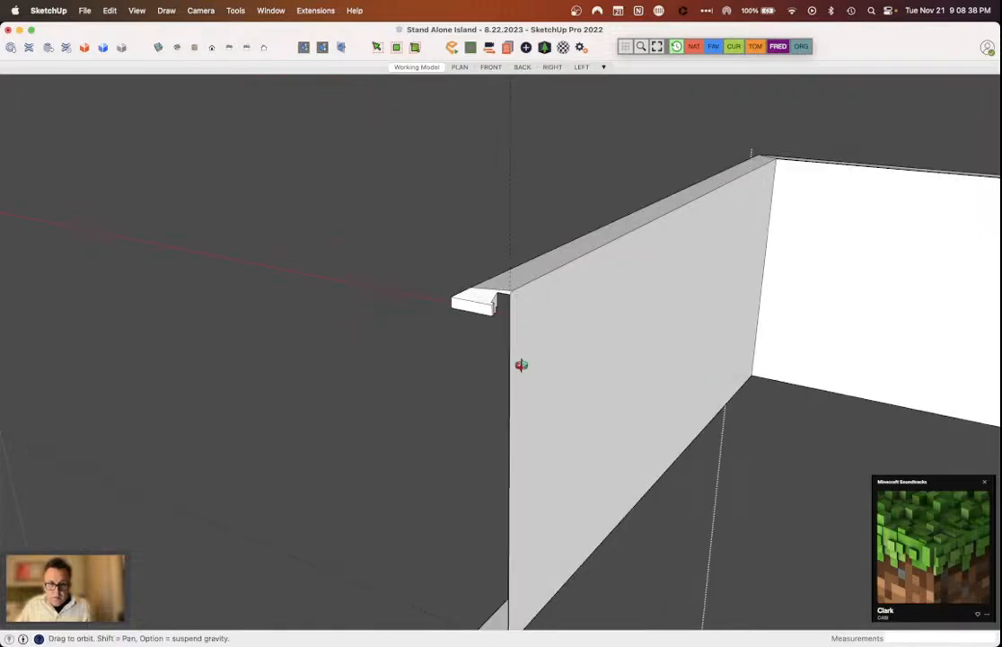
middle_click_drag(521, 365, 400, 391)
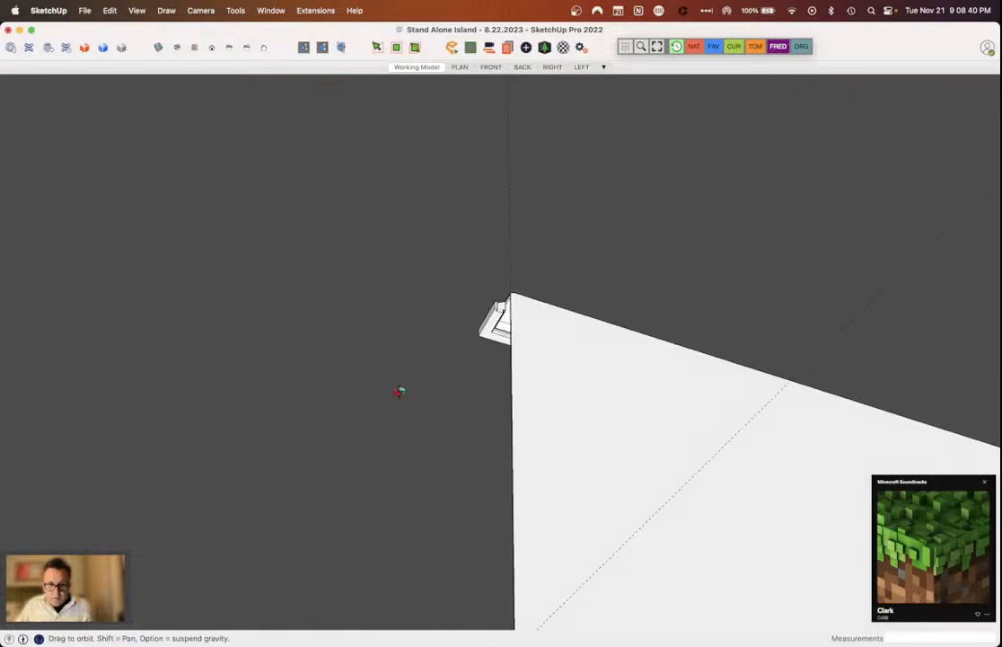
middle_click_drag(400, 392, 517, 331)
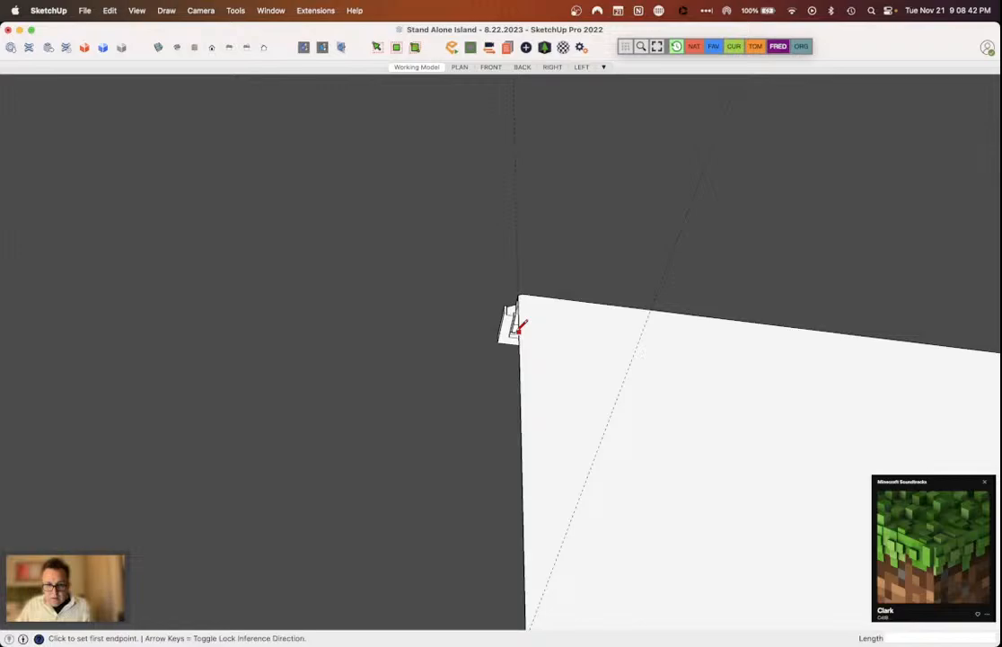
left_click(519, 327)
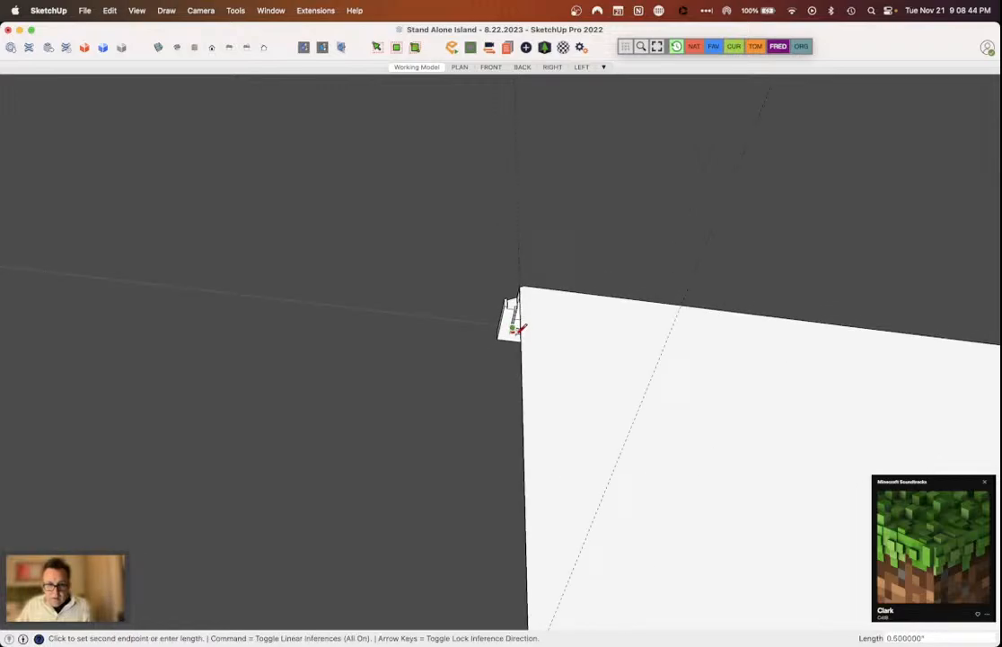
middle_click_drag(517, 329, 518, 456)
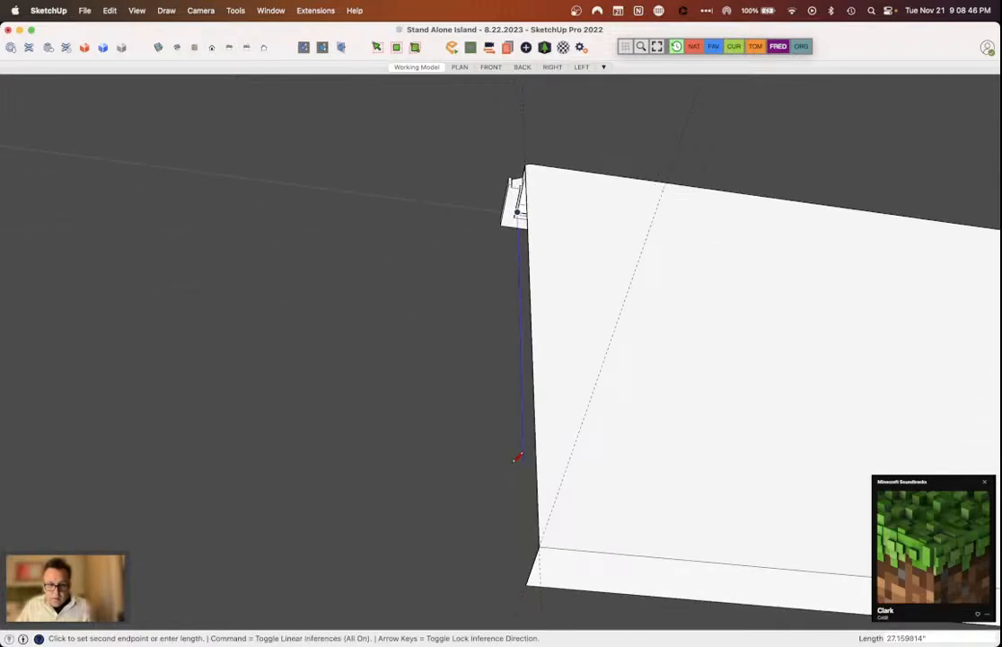
scroll(517, 456, "up", 2)
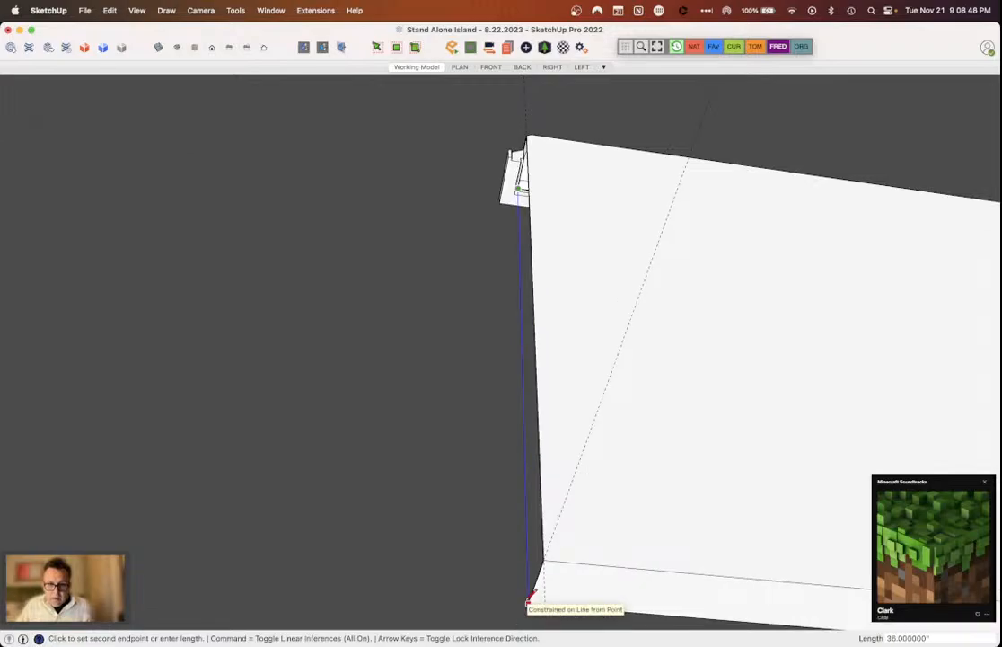
middle_click_drag(530, 600, 640, 594)
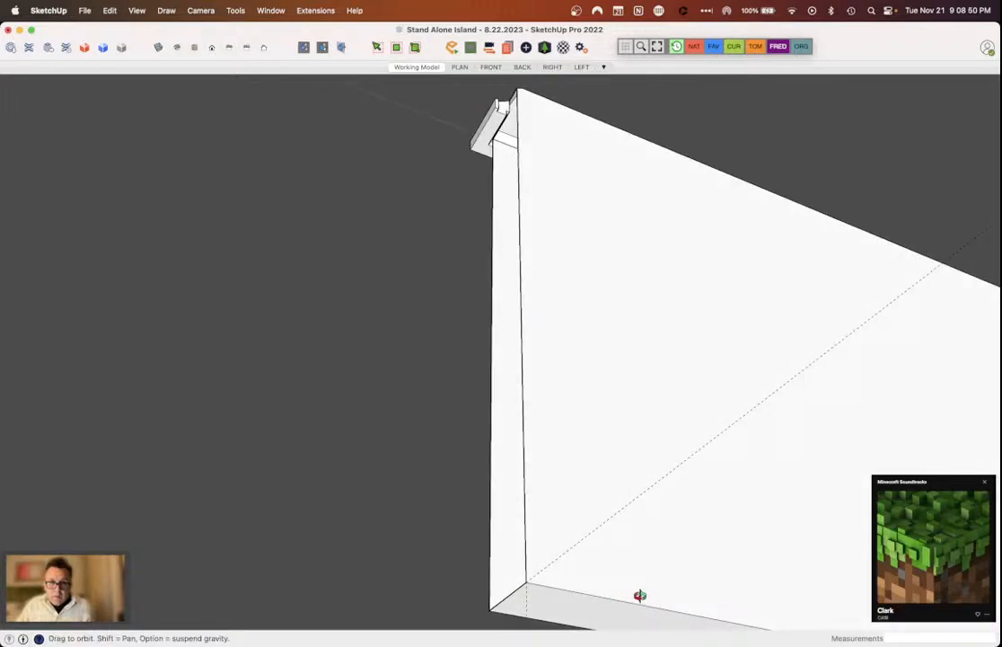
Step: Draw a 1.25" line across the top of the gap between the cap's end and the inner wall corner
middle_click_drag(639, 594, 523, 168)
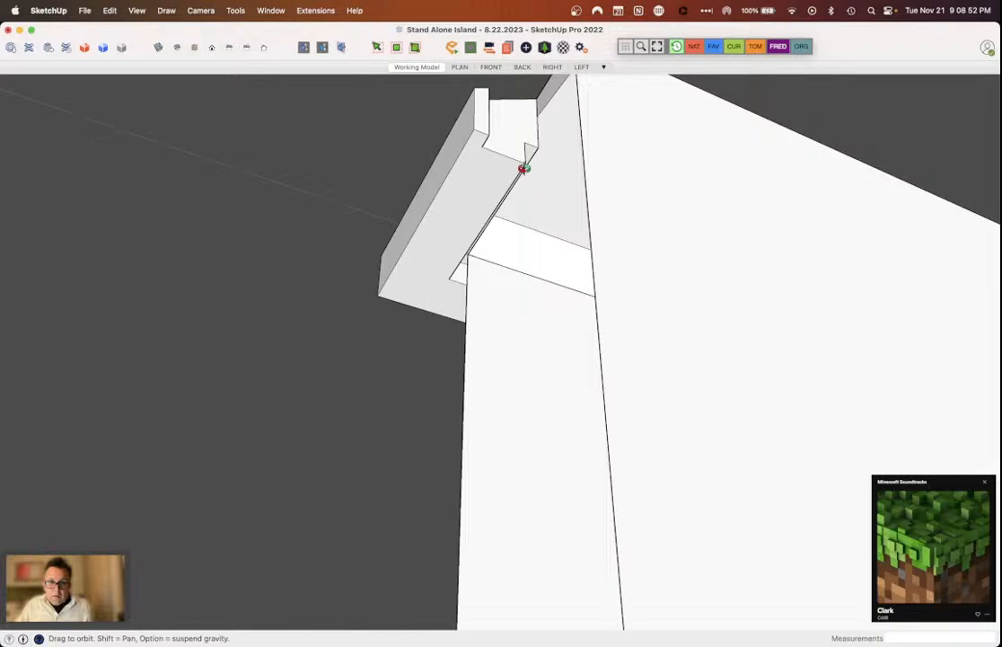
middle_click_drag(523, 168, 389, 172)
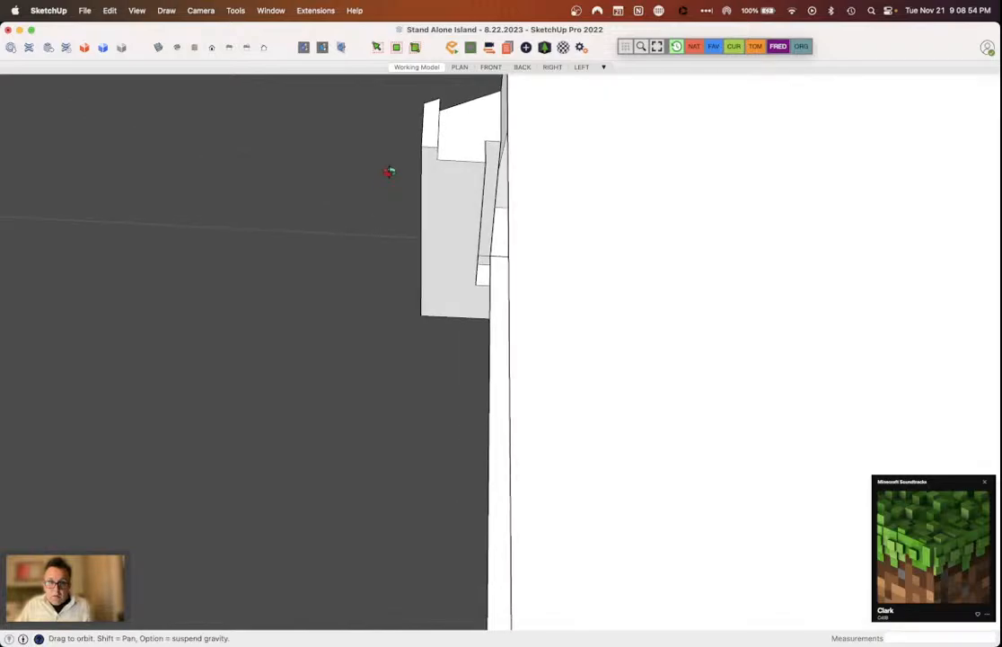
middle_click_drag(389, 171, 550, 381)
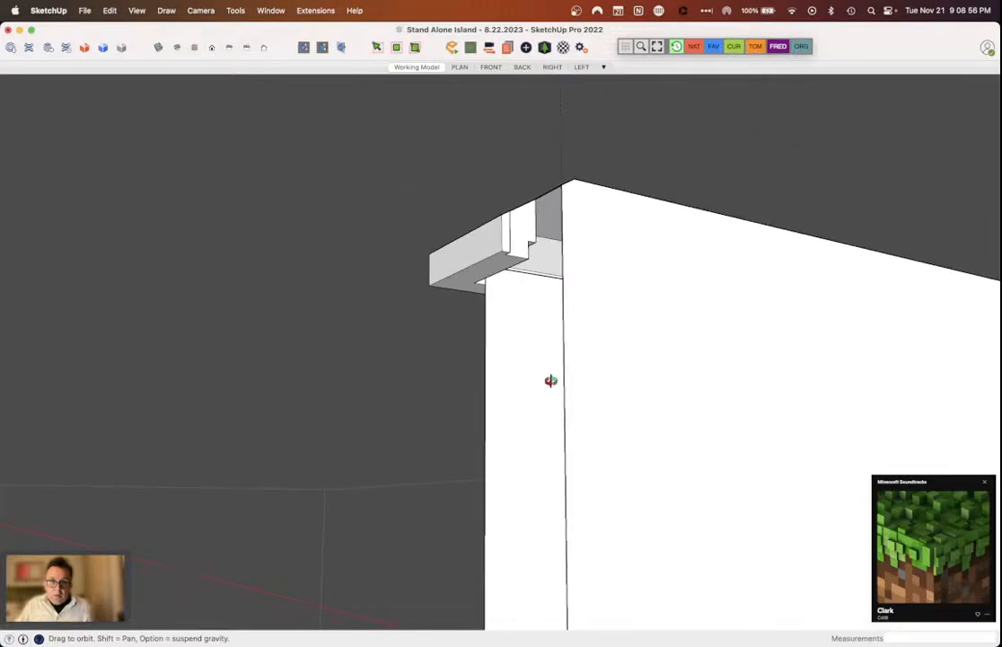
middle_click_drag(551, 380, 532, 204)
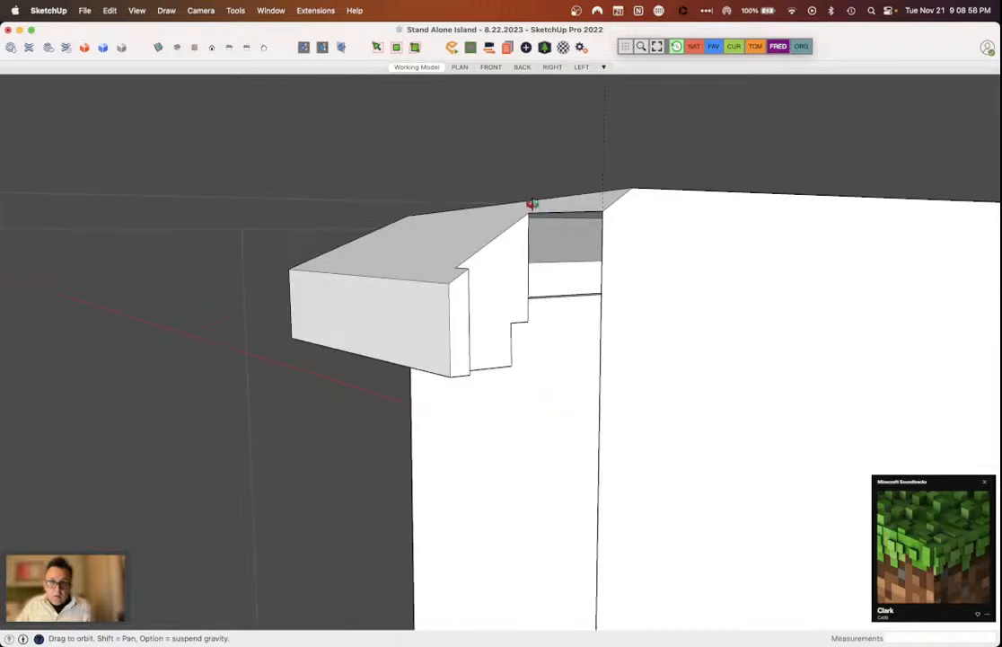
key("l")
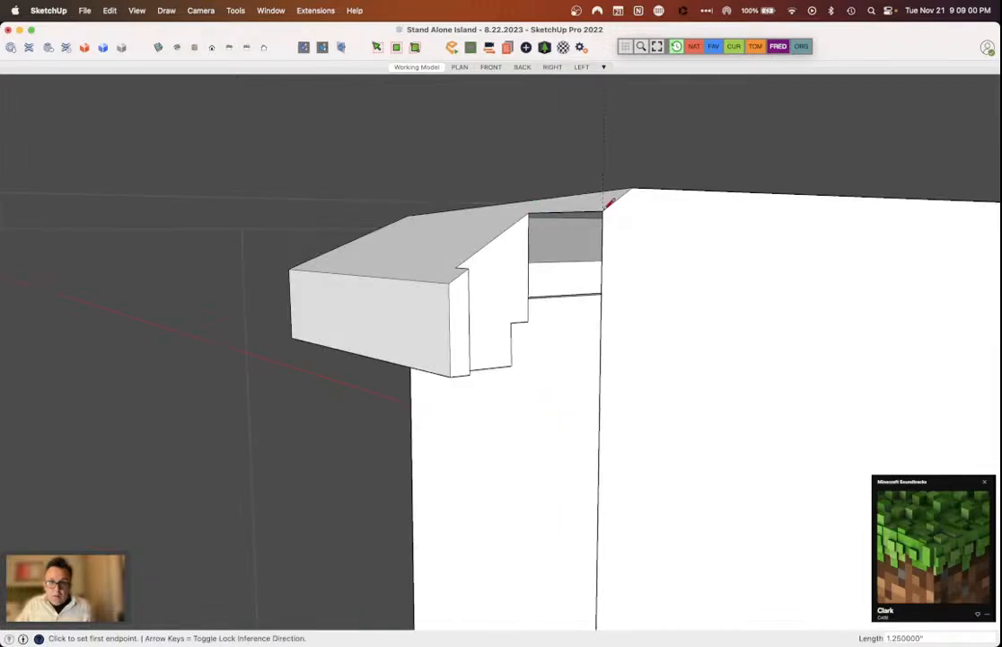
Step: Erase the short stray edge crossing the cap's underside beside the top of the wall's end
middle_click_drag(608, 203, 409, 123)
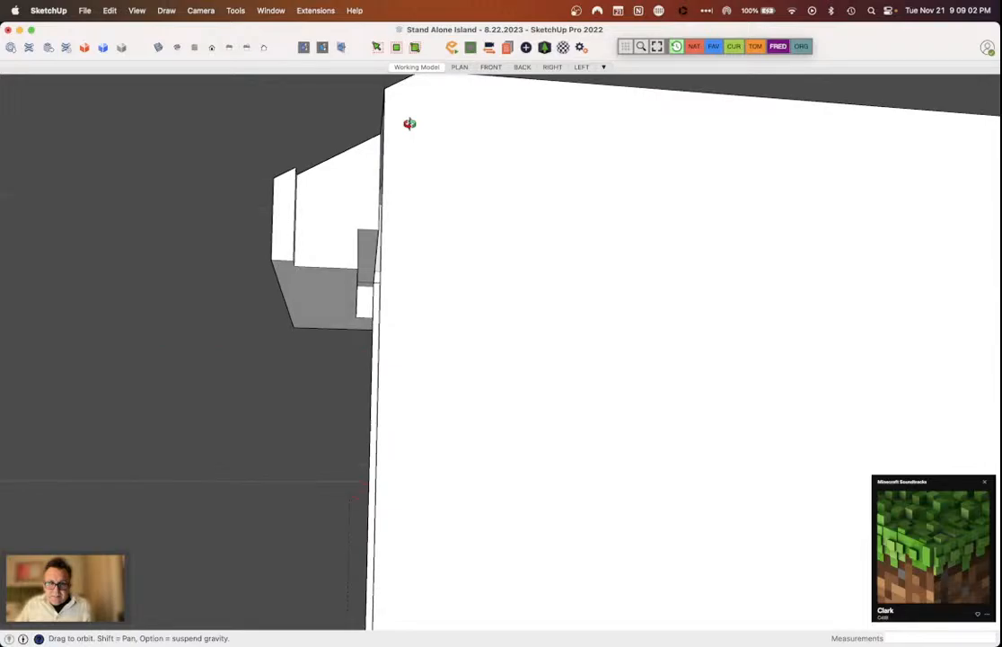
middle_click_drag(410, 123, 366, 274)
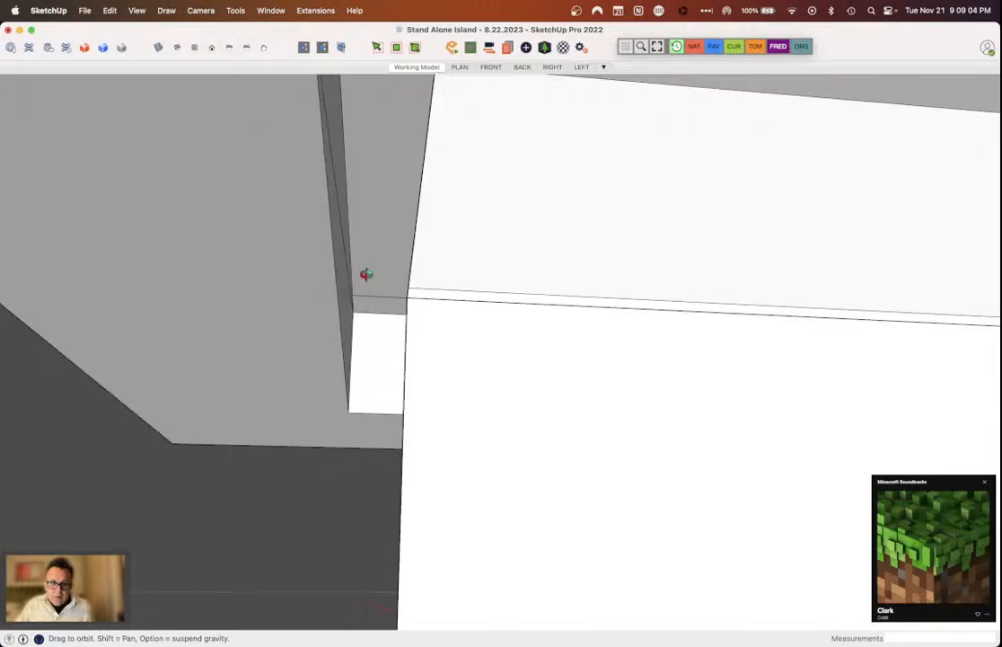
middle_click_drag(366, 274, 389, 309)
key("e")
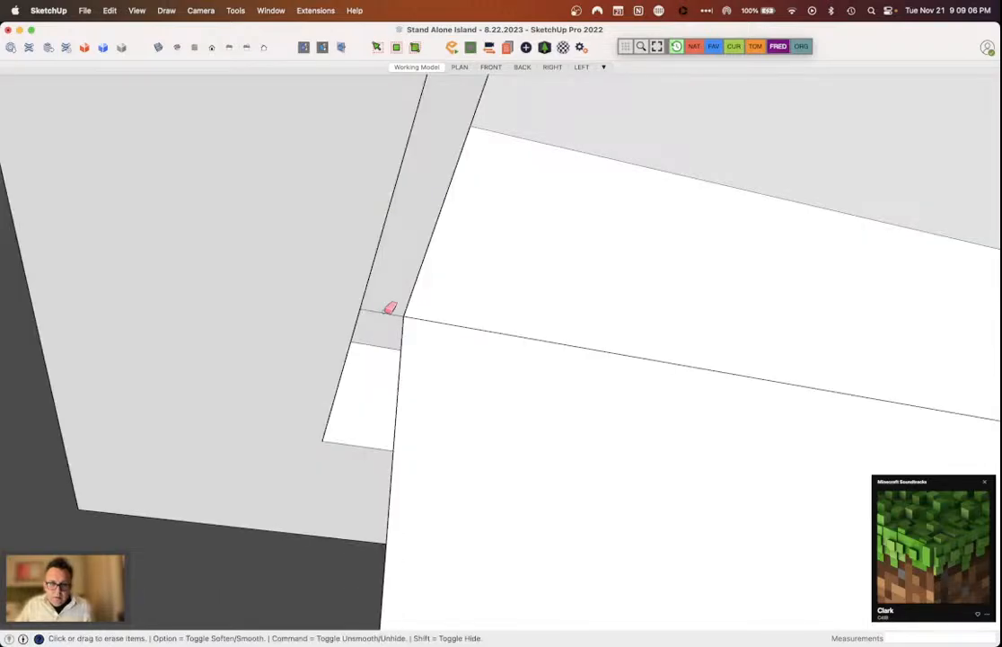
middle_click_drag(390, 308, 831, 207)
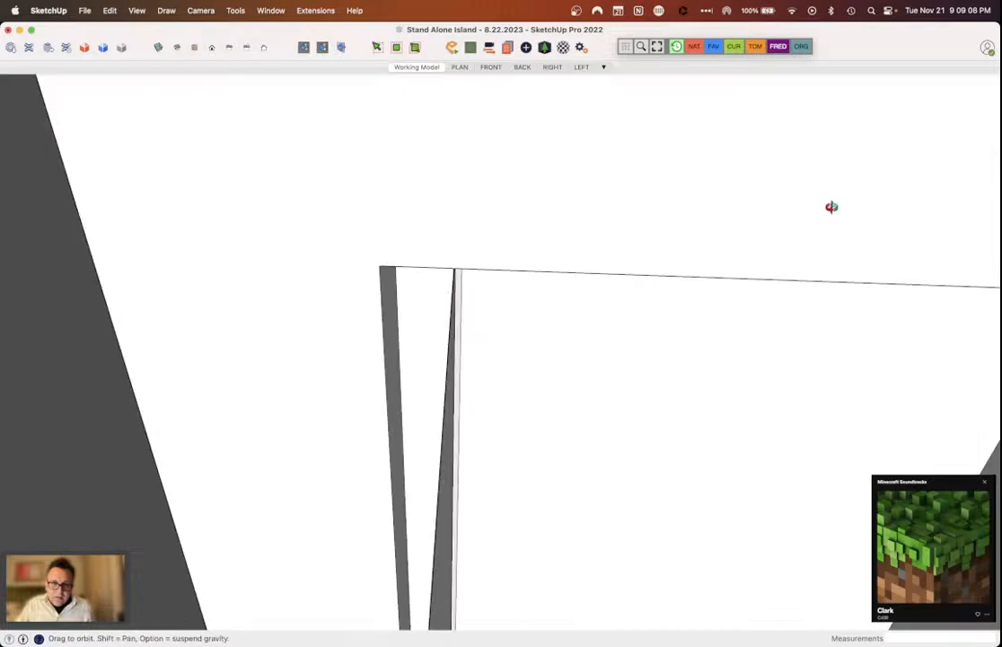
middle_click_drag(832, 208, 514, 167)
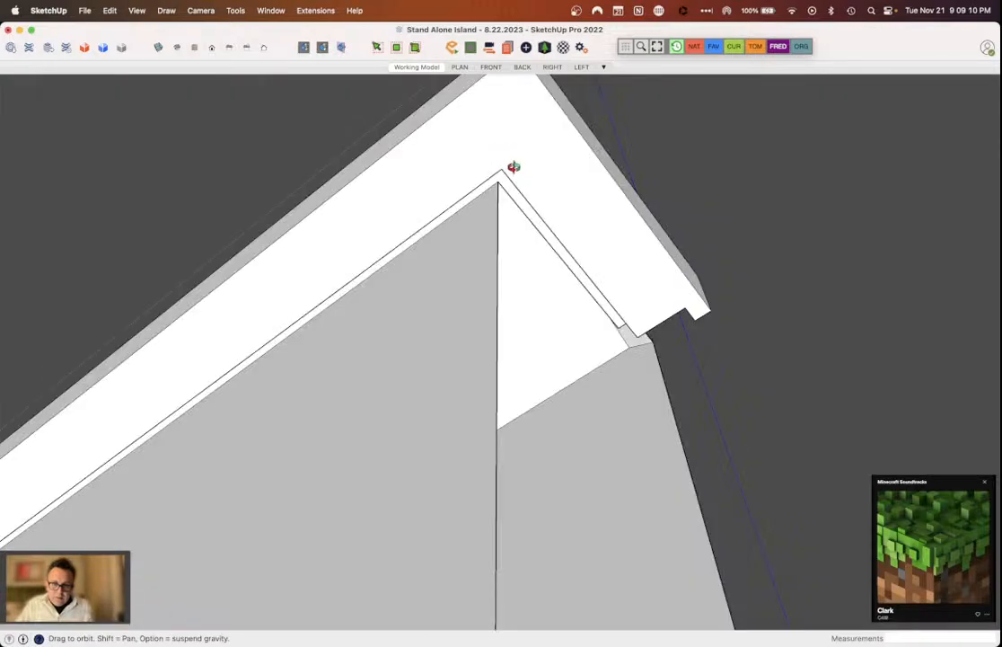
middle_click_drag(514, 167, 504, 176)
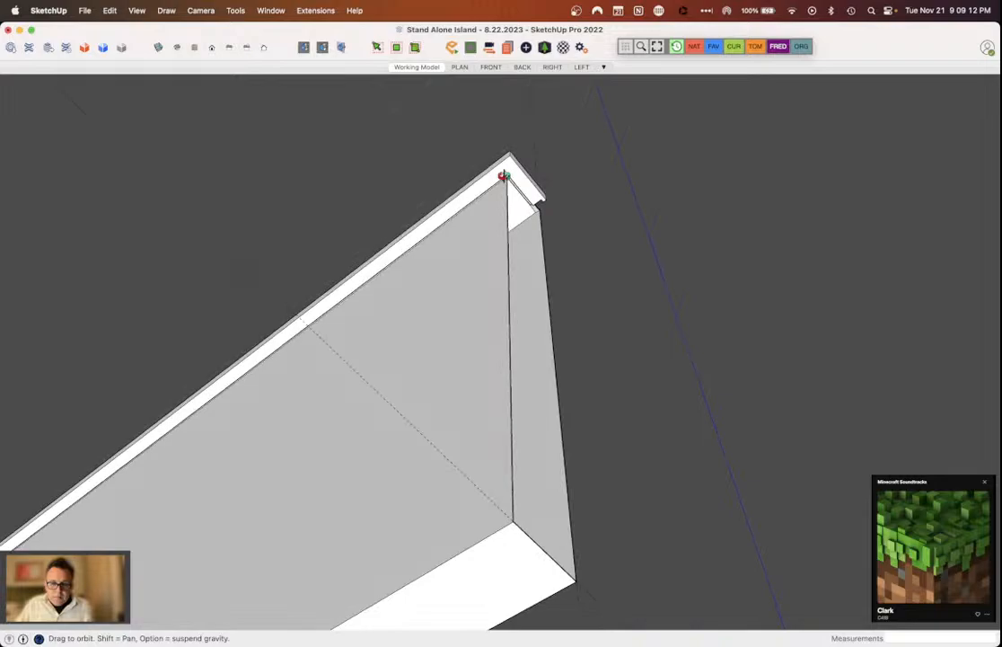
middle_click_drag(504, 175, 260, 498)
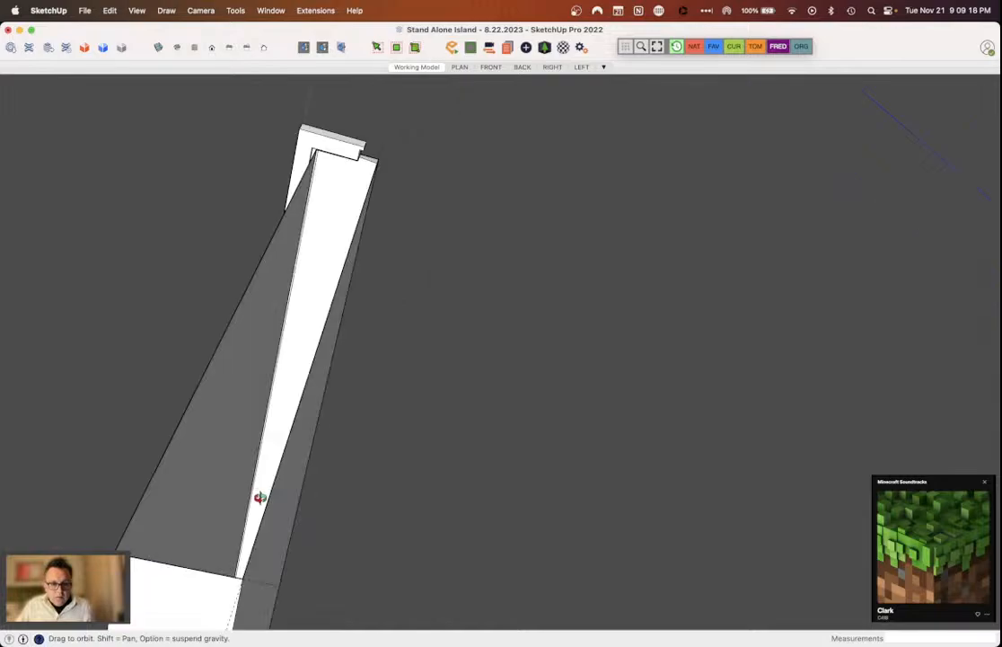
Step: Draw a rectangle of about 35.02" by 4" from the base corner to beneath the cap, covering the wall's open end
scroll(230, 577, "up", 3)
key("r")
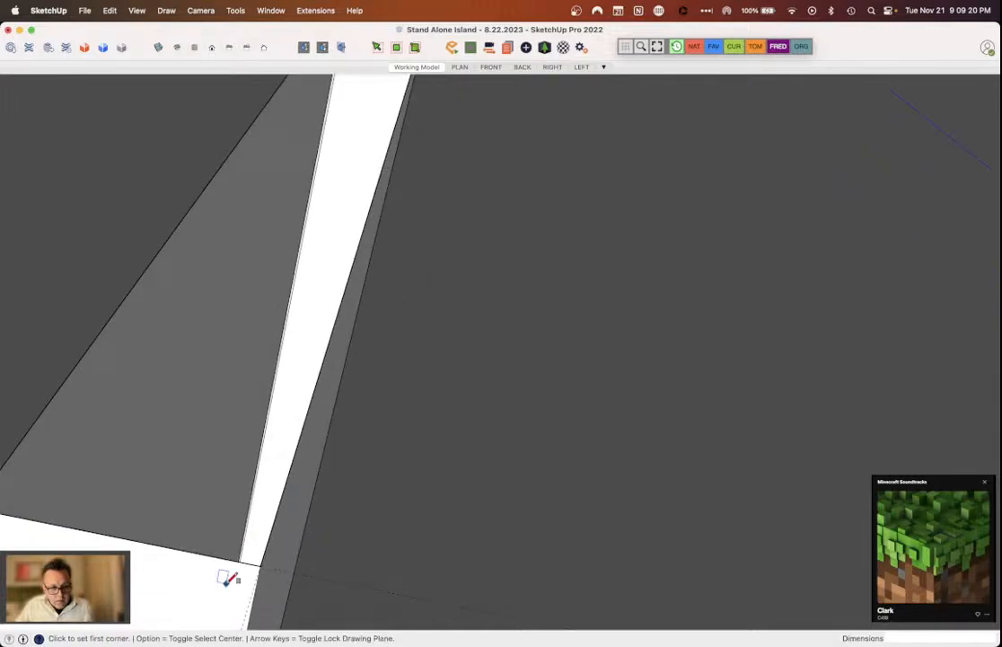
scroll(388, 475, "down", 2)
left_click(295, 543)
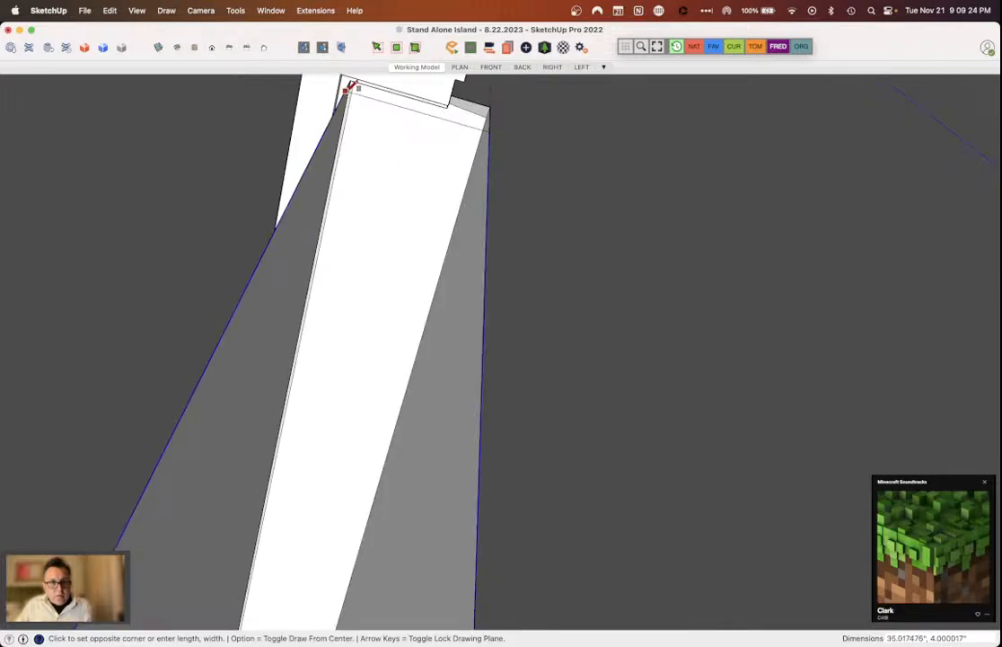
left_click(350, 85)
Step: Fill the gap between the cap's end and the inner wall face with a 1.25" square above the end face
key("o")
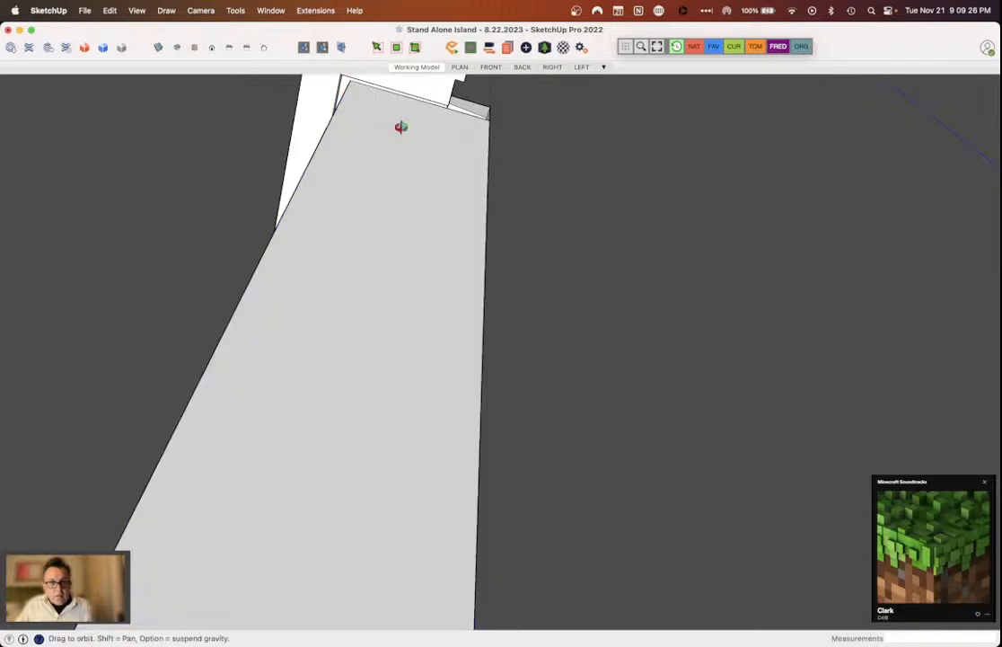
left_click_drag(401, 127, 303, 523)
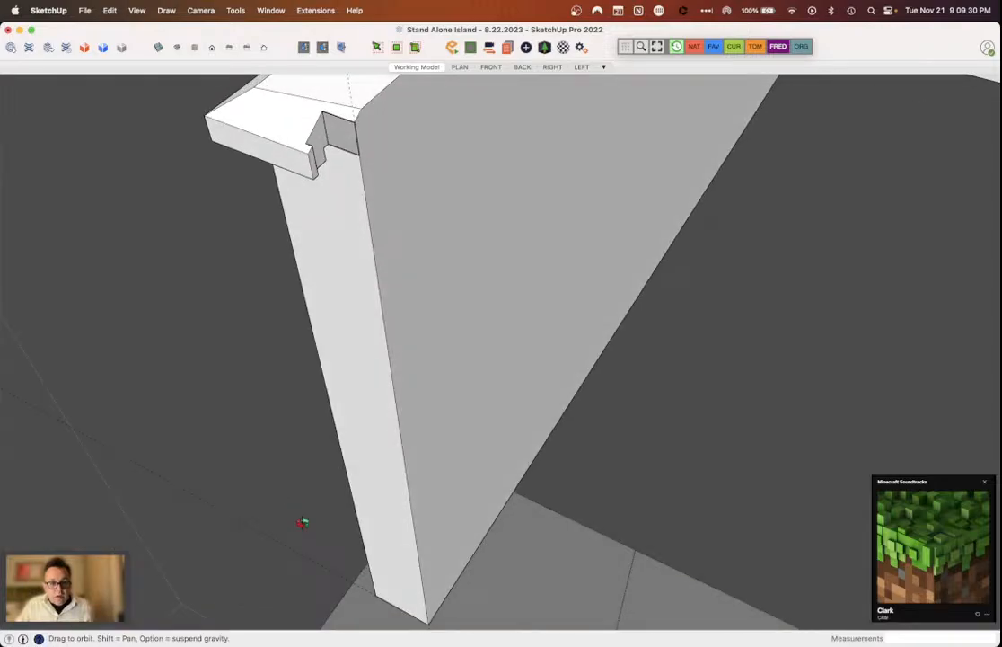
left_click_drag(303, 523, 315, 126)
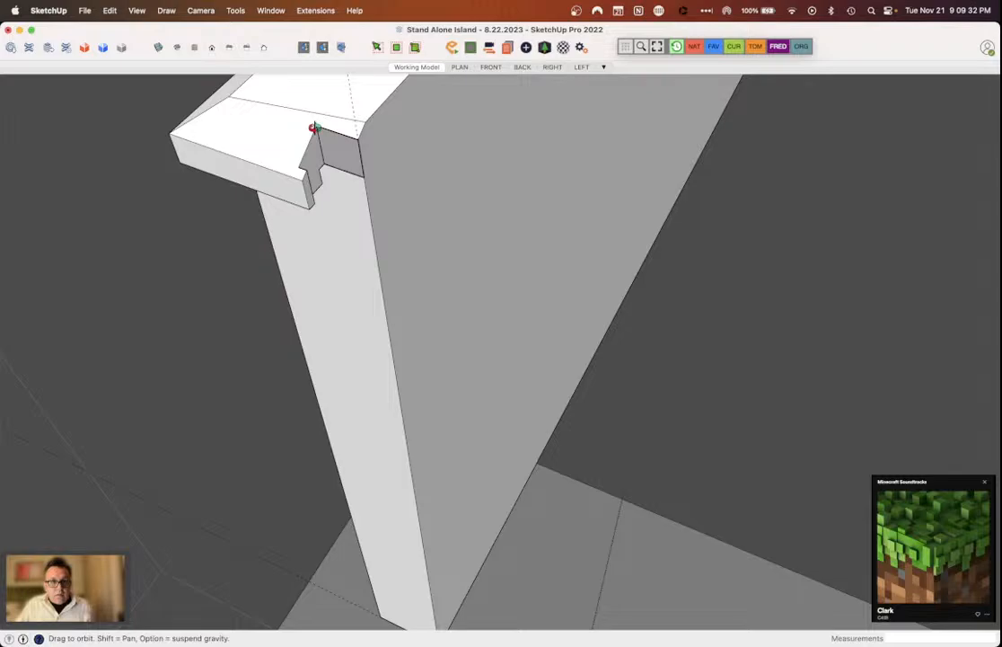
left_click_drag(314, 126, 452, 135)
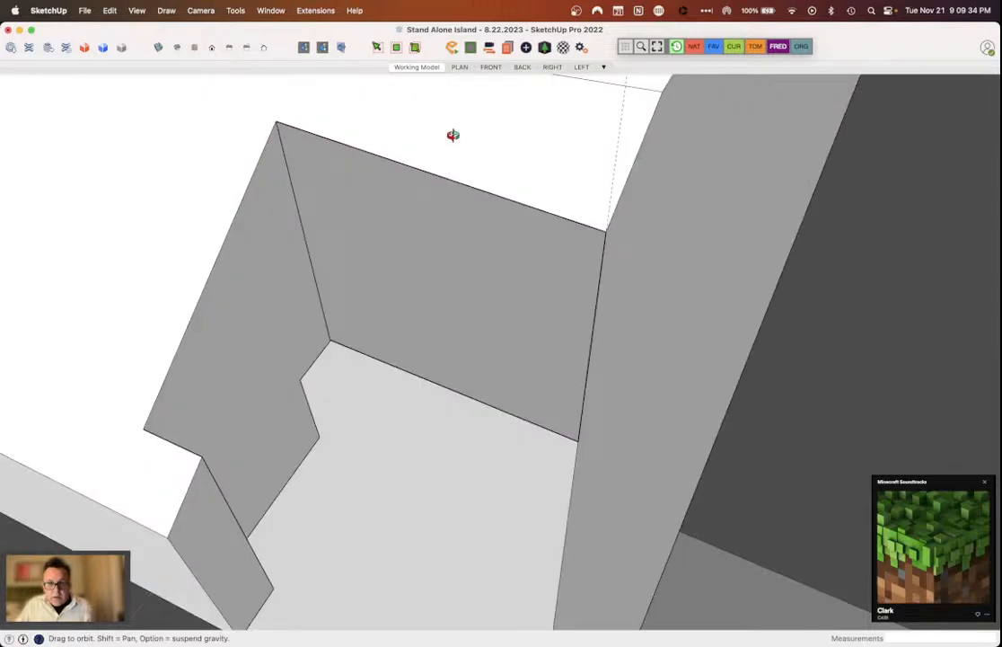
key("r")
left_click(276, 121)
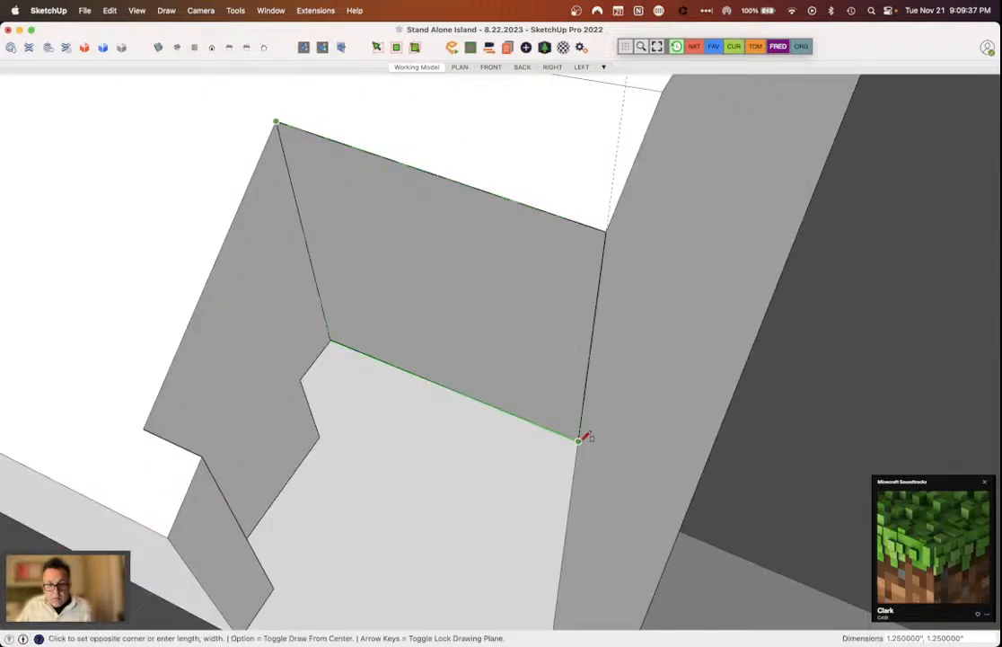
left_click(580, 439)
Step: Try to erase the edge between the square infill and the wall's end face, undoing each attempt
key("e")
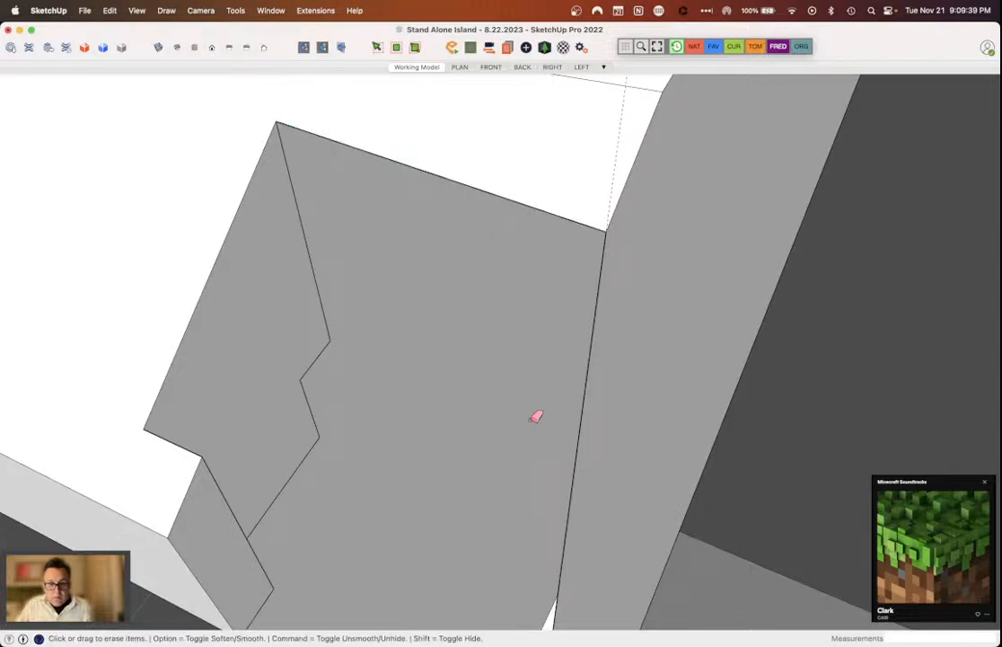
key("super+z")
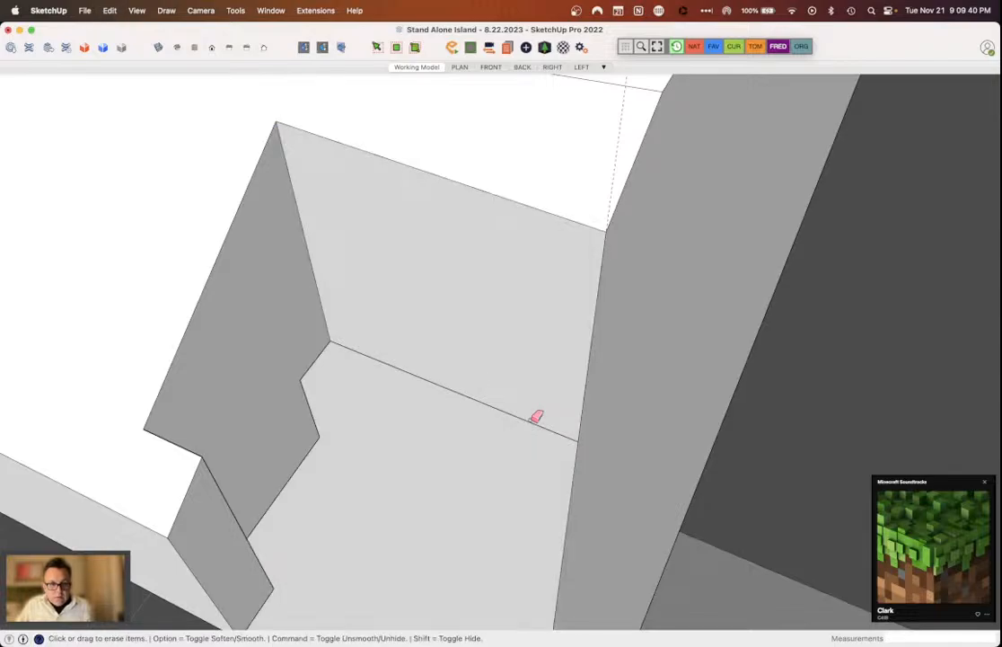
key("o")
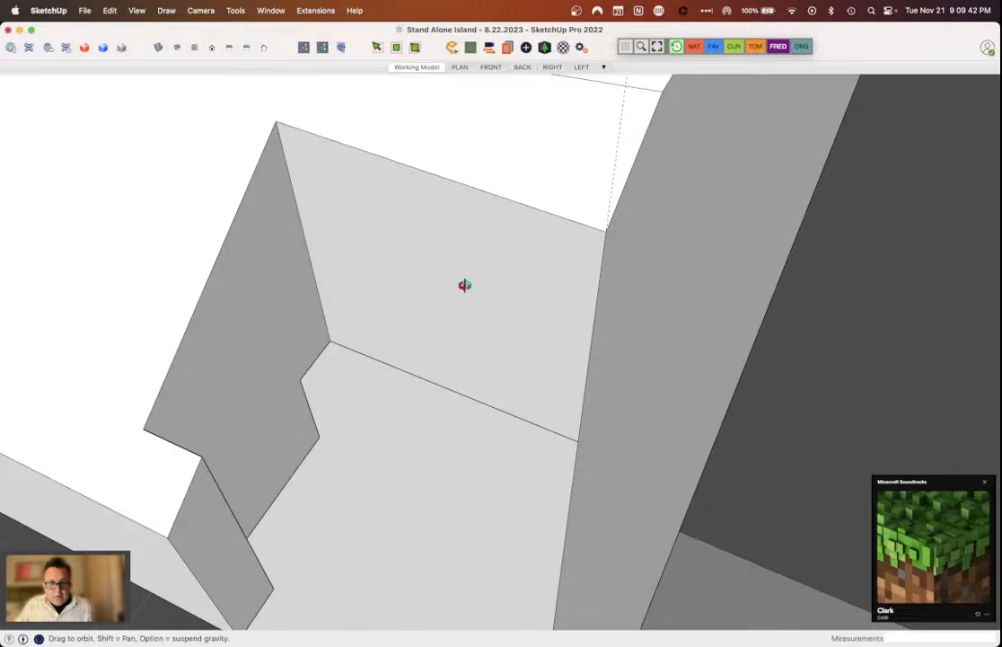
left_click_drag(464, 285, 394, 235)
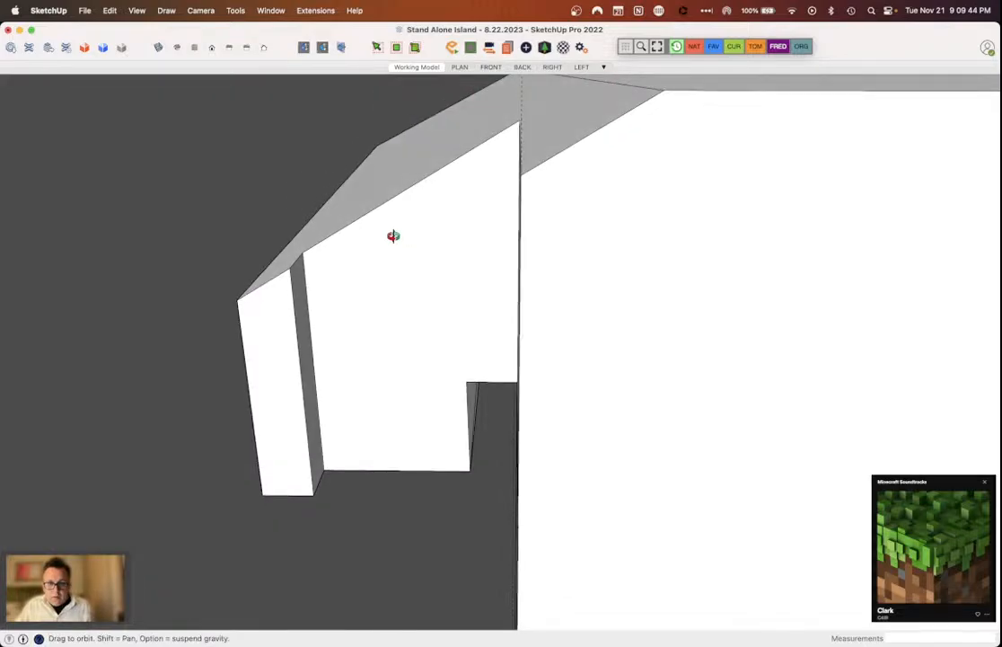
key("e")
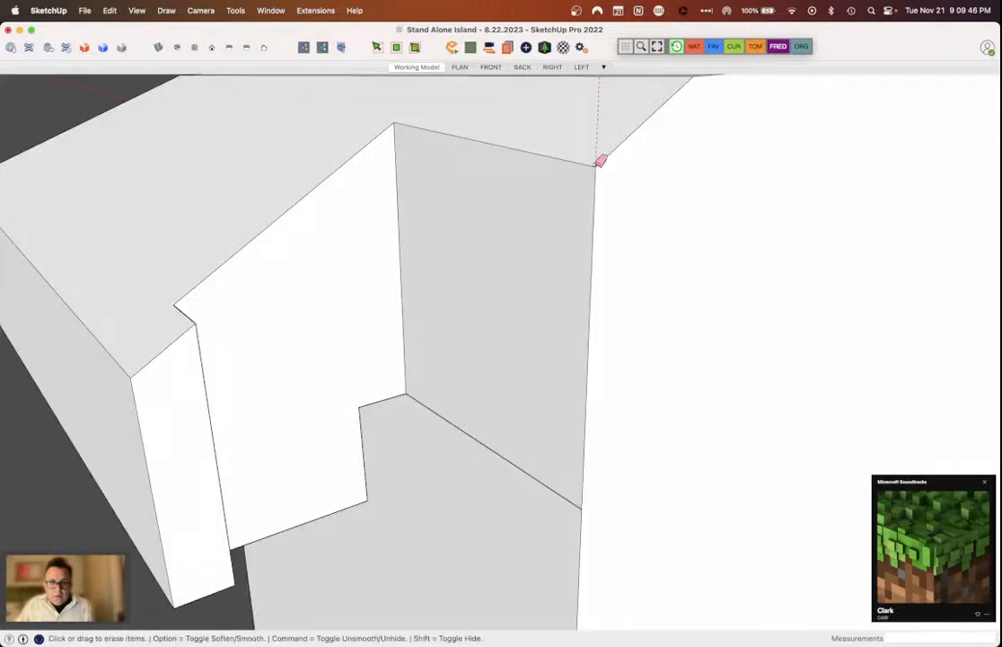
scroll(568, 242, "down", 3)
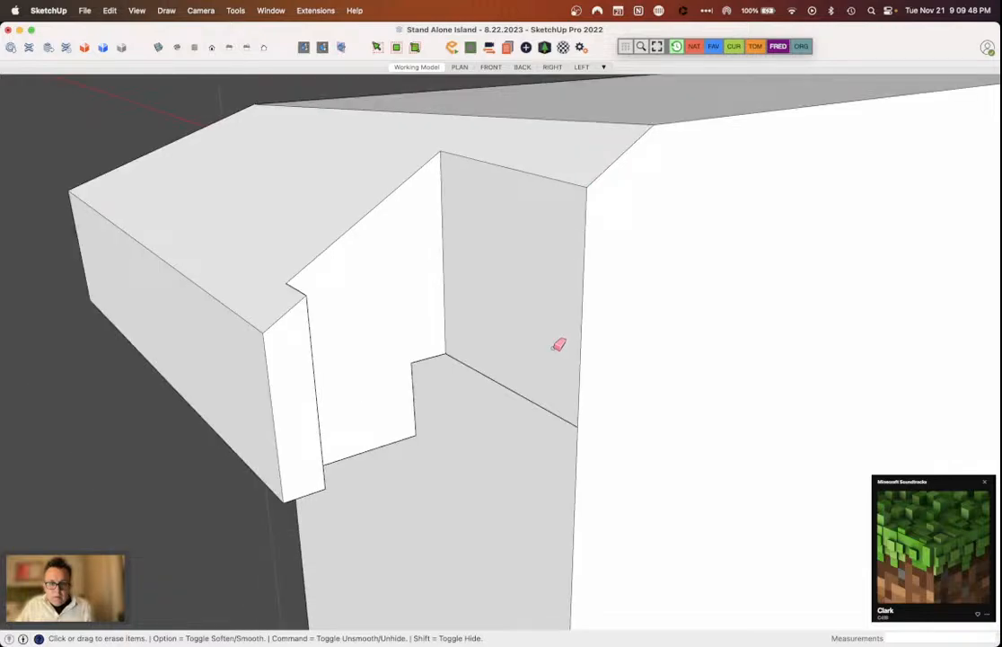
left_click(533, 394)
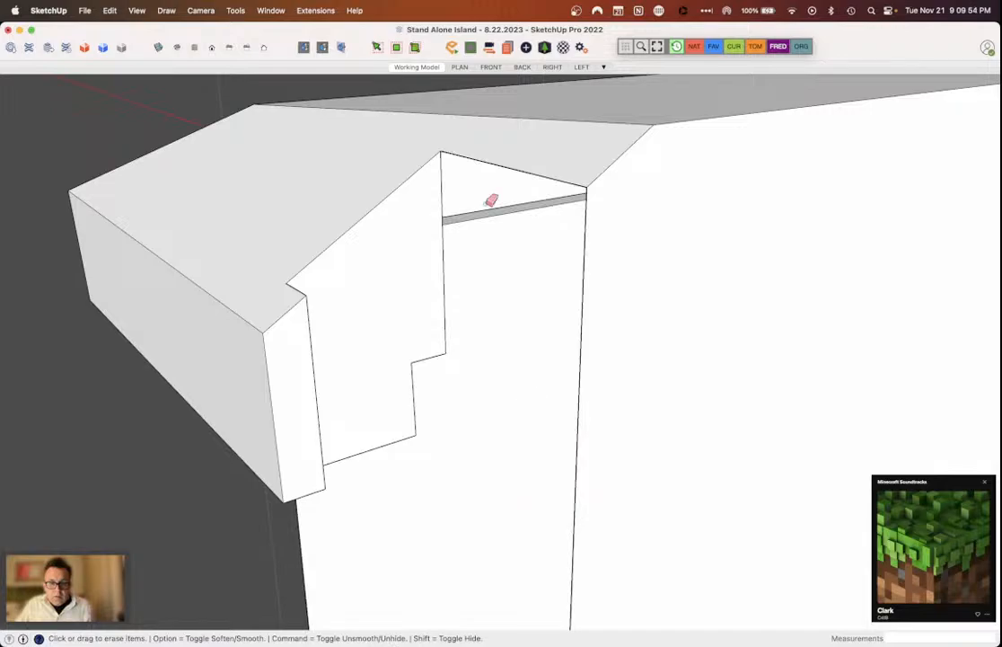
key("super+z")
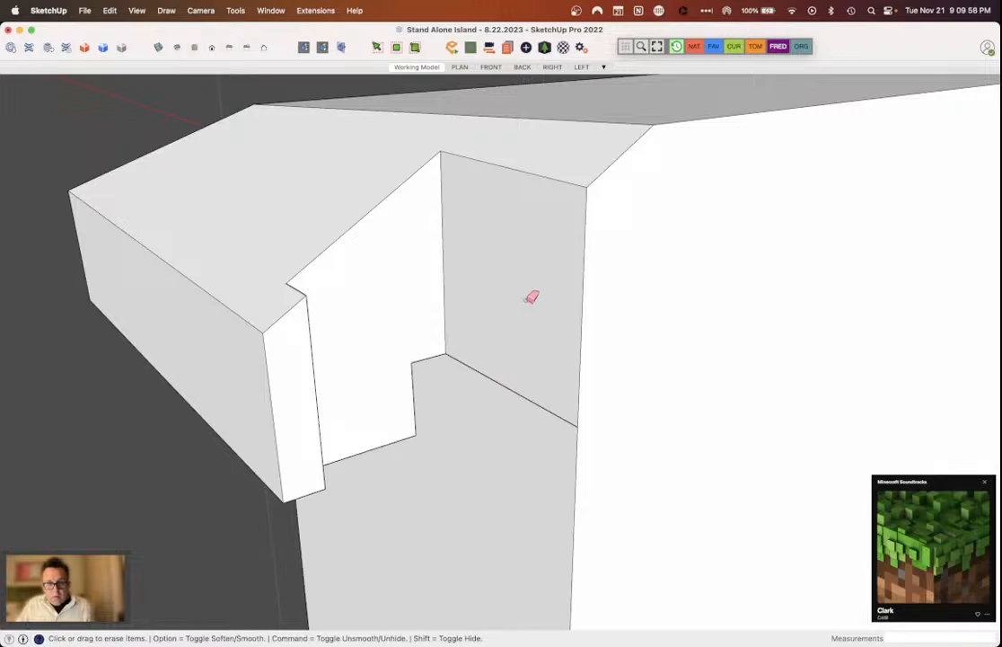
Step: Erase the edge between the square infill and the wall's end face, and start a line at the inner wall's upper corner
left_click(512, 390)
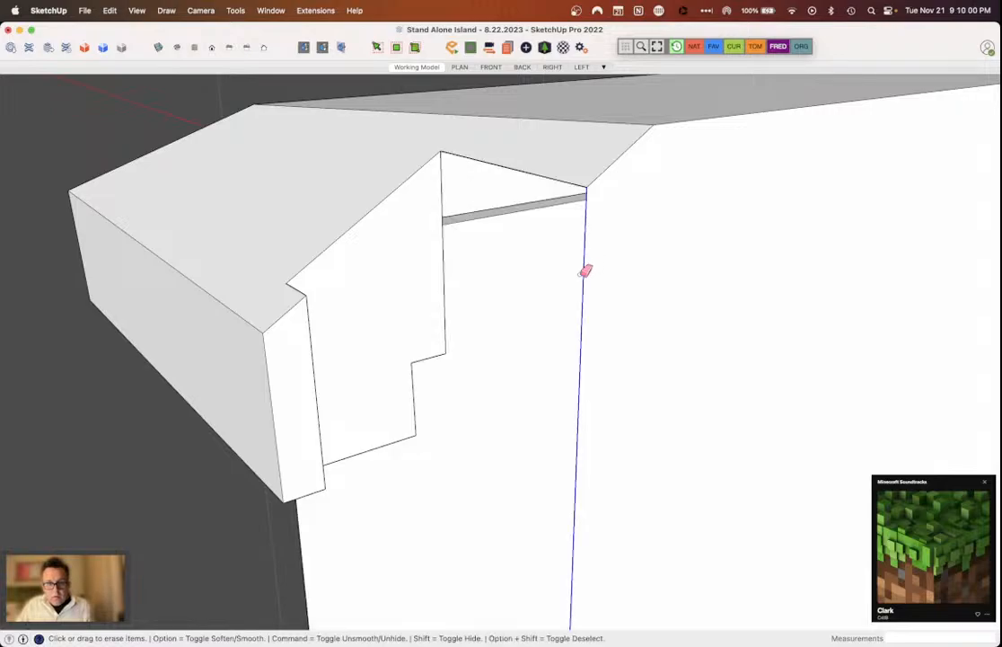
left_click(585, 271)
key("l")
left_click(587, 185)
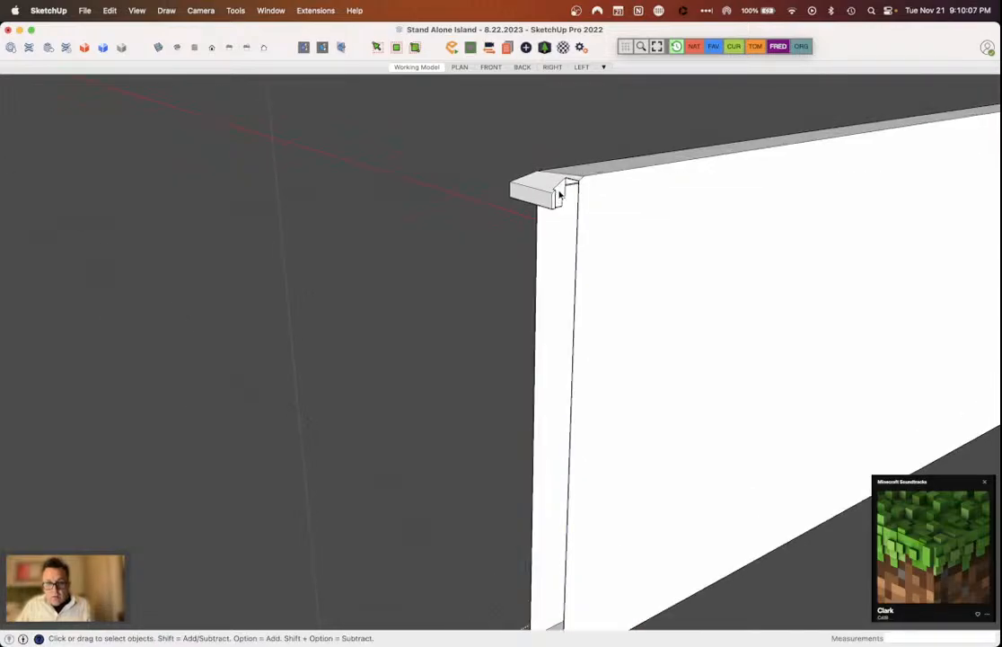
Step: Try a line across the gap from the cap's notch corner to the inner wall's vertical edge, and erase it
scroll(558, 193, "up", 2)
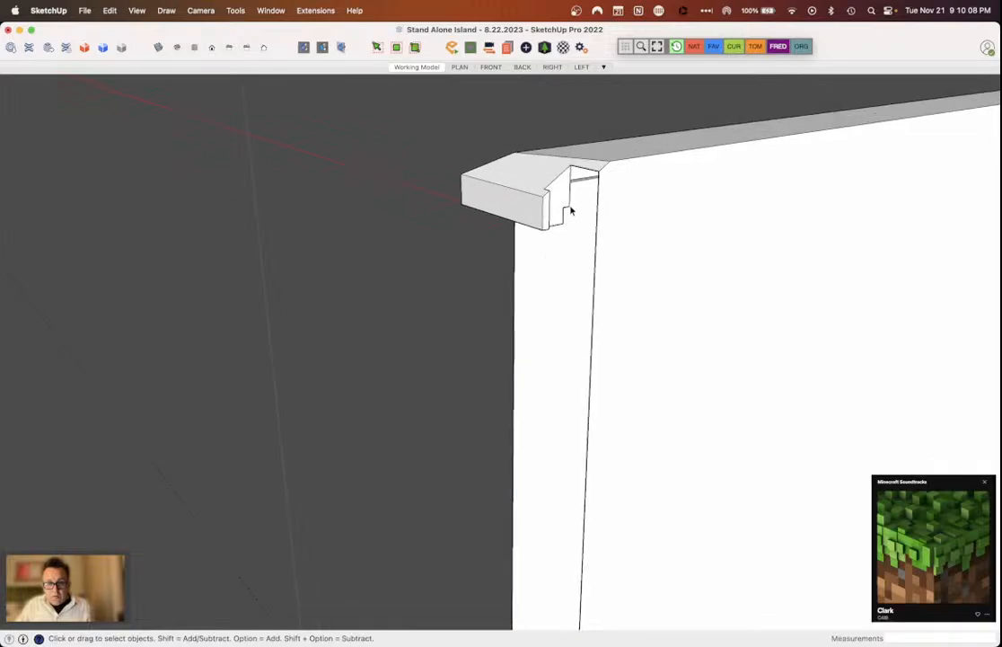
key("l")
left_click(569, 207)
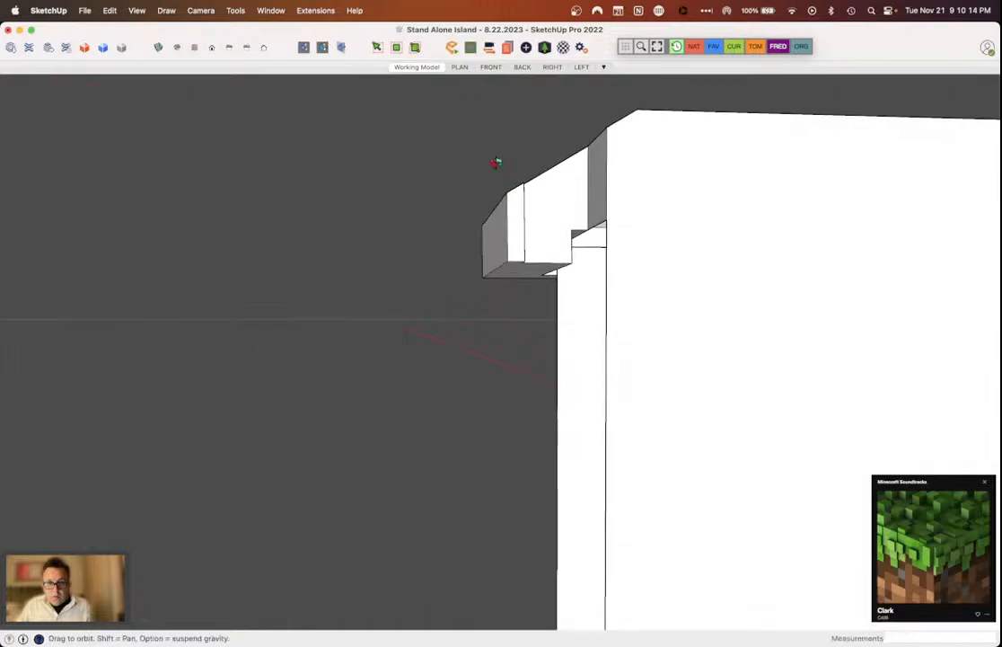
middle_click_drag(497, 161, 495, 161)
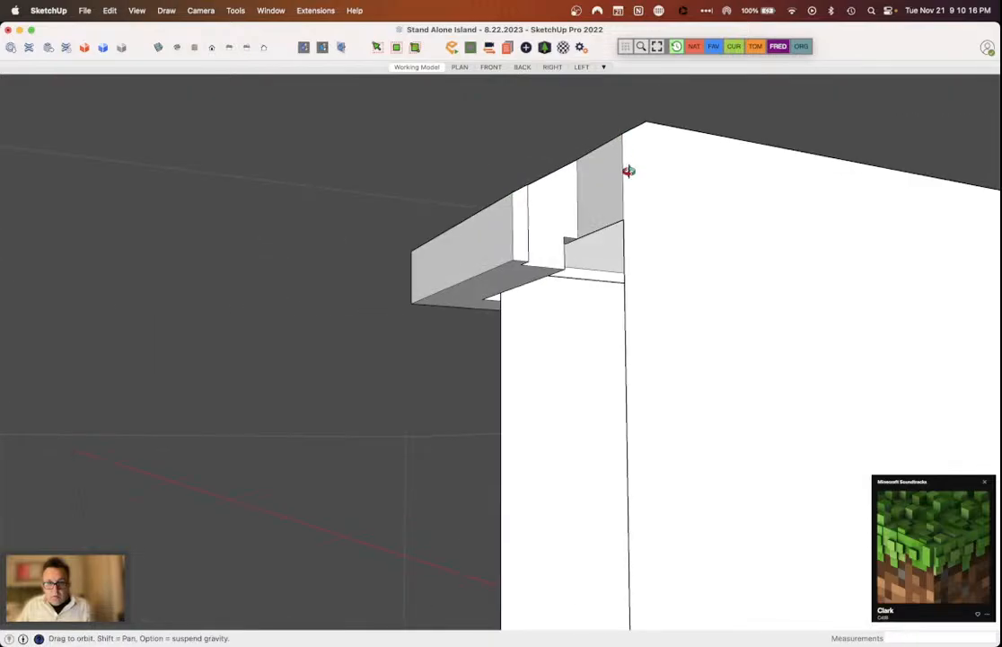
key("e")
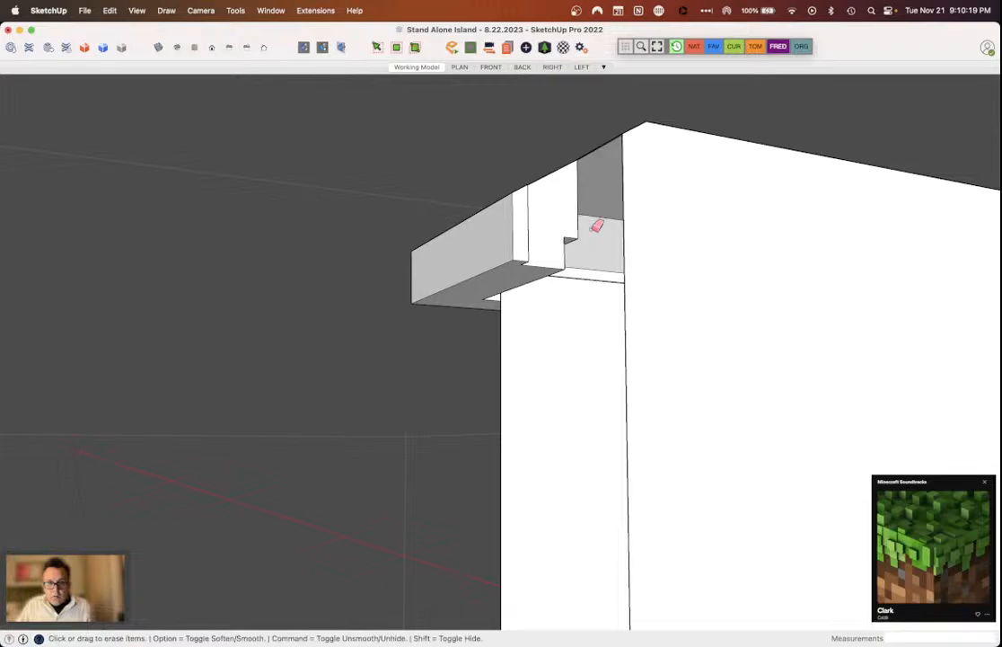
Step: Place a guide 0.25" below the cap's underside, across the top of the wall's end
key("t")
left_click(528, 281)
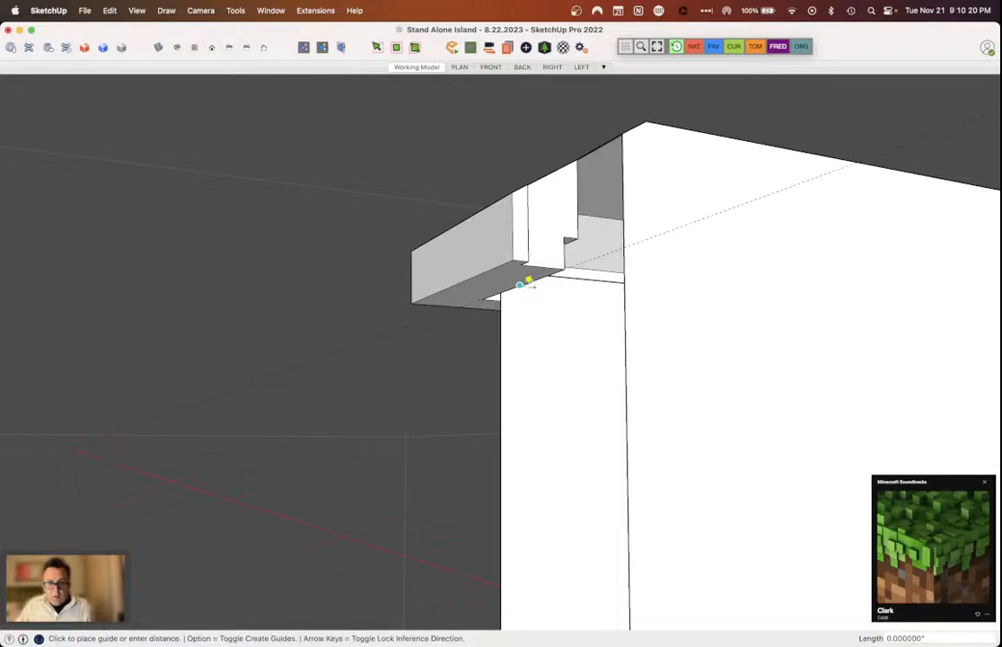
scroll(521, 285, "up", 3)
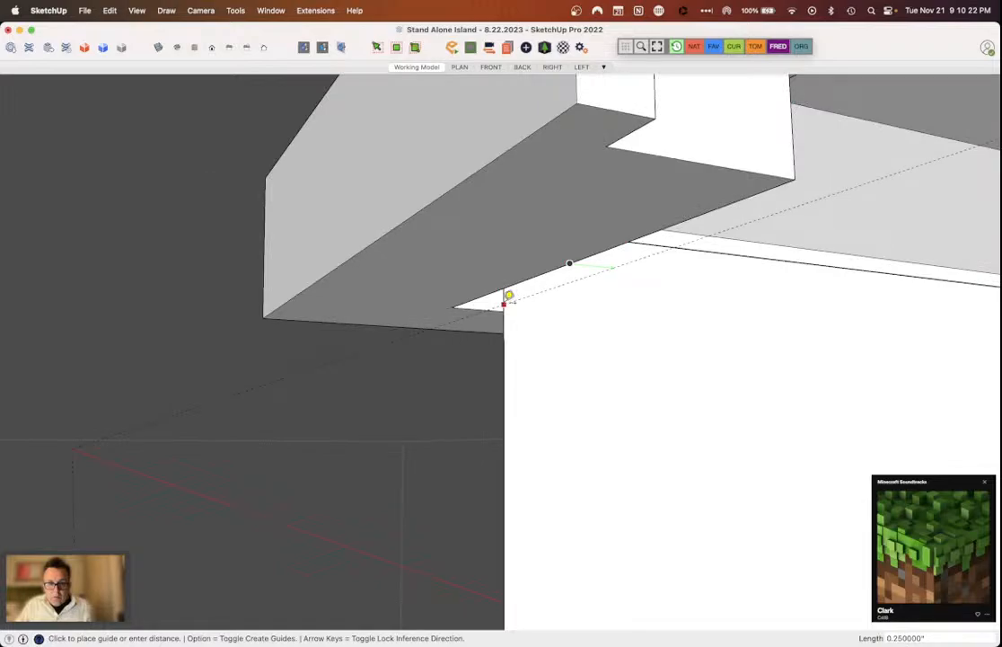
left_click(509, 295)
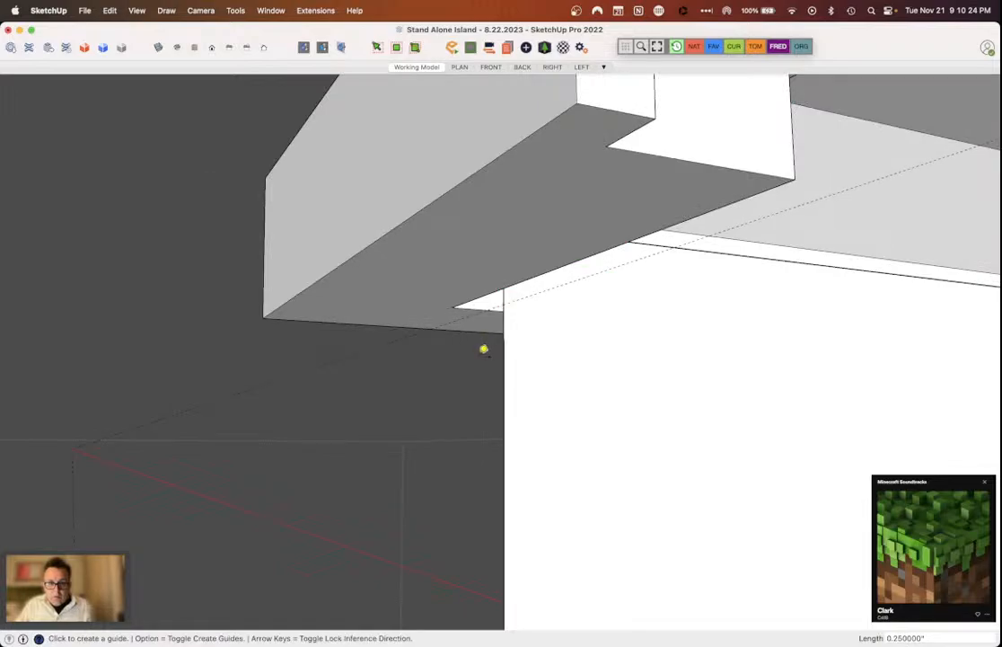
Step: Try a line along the guide across the wall's end to the inner wall's edge, and erase both the line and the guide
key("r")
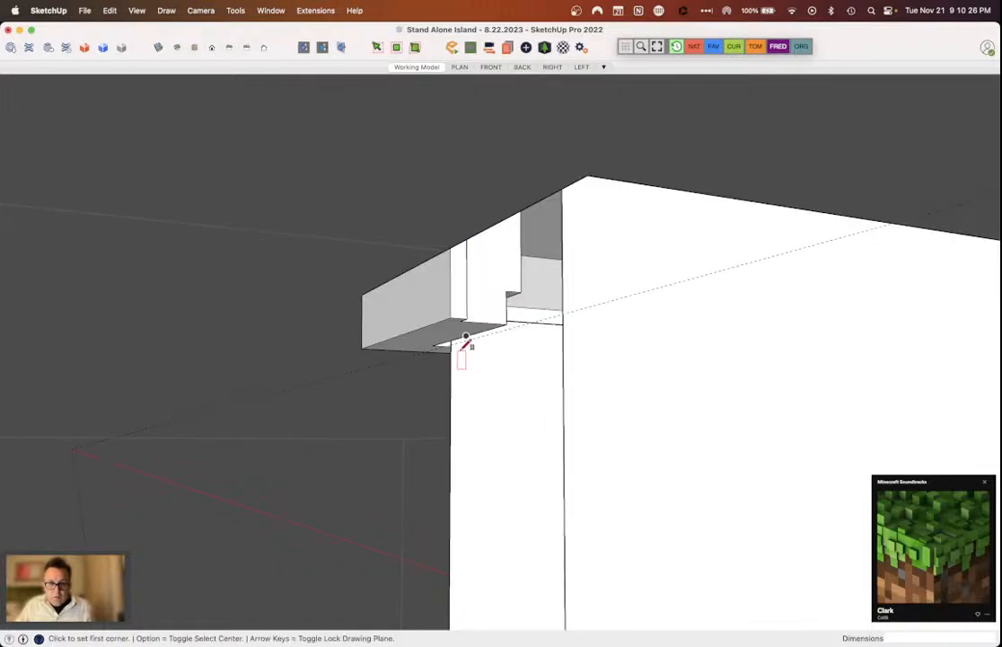
left_click(464, 339)
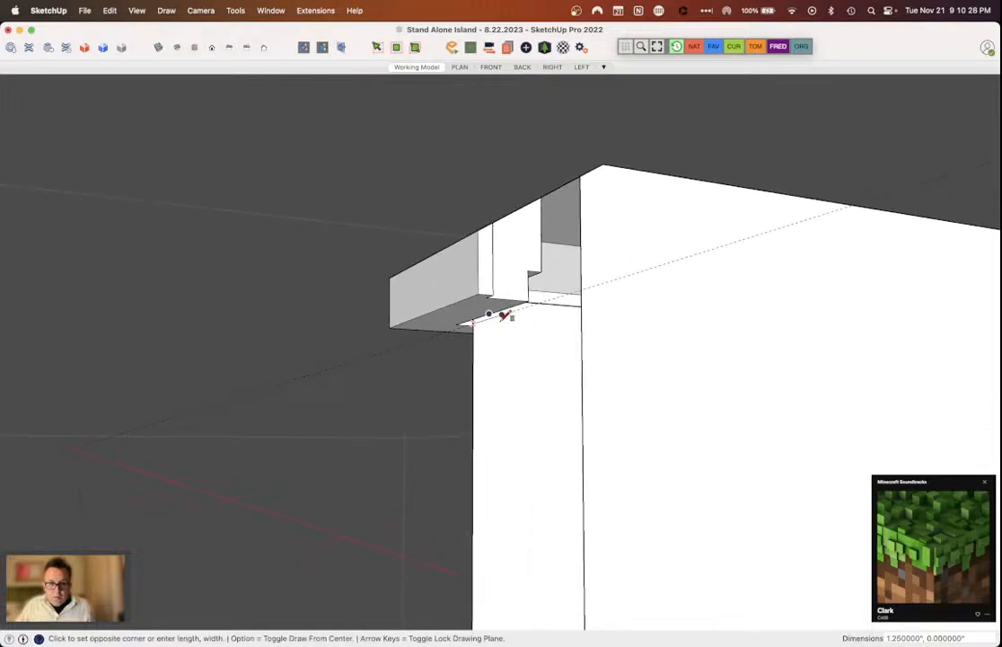
key("l")
left_click(472, 324)
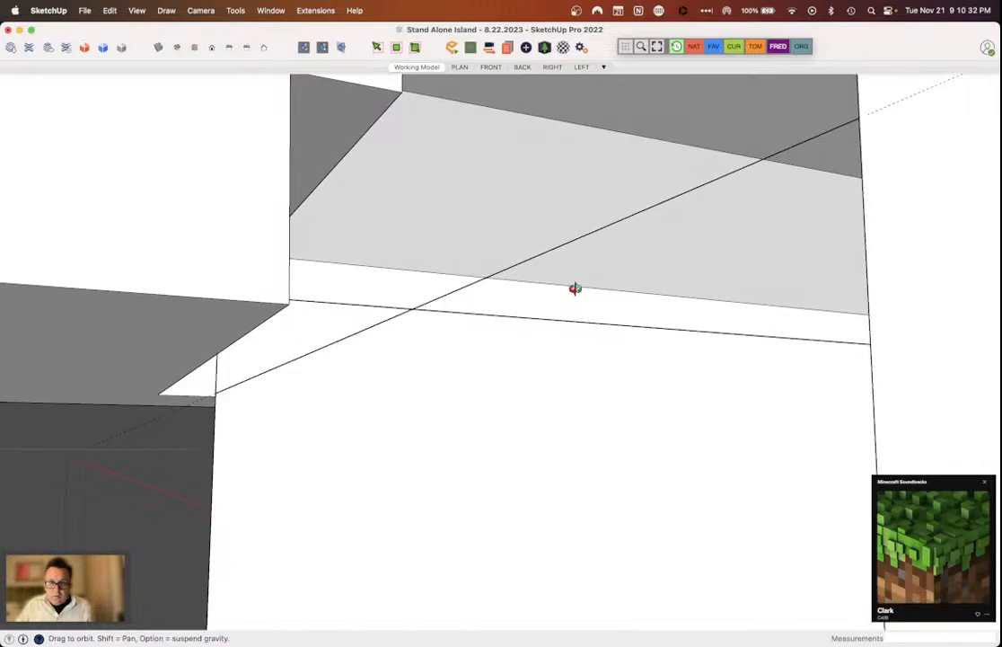
left_click_drag(575, 289, 318, 231)
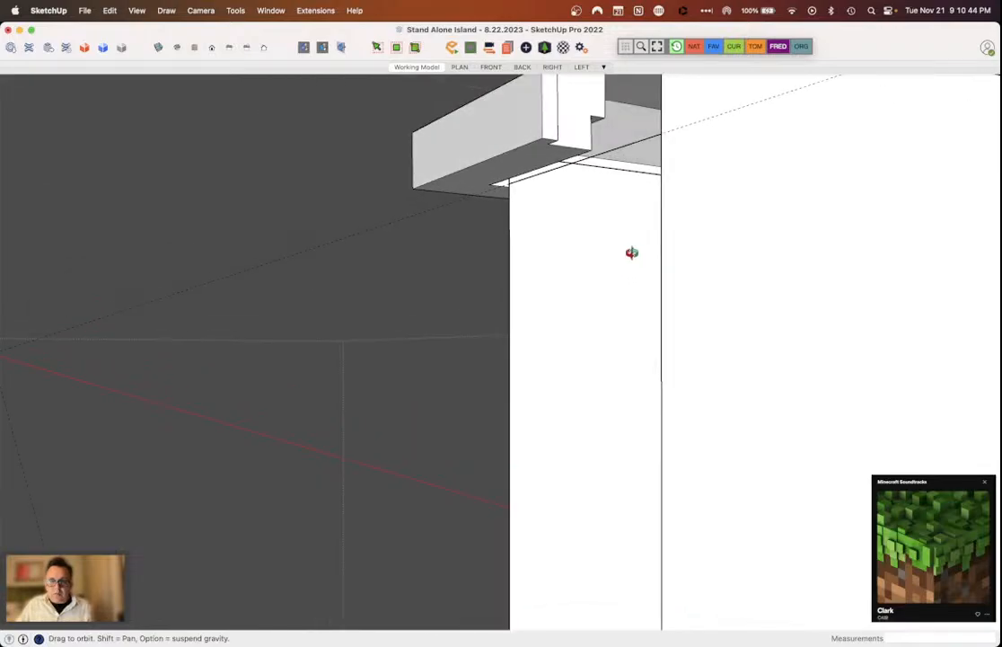
key("e")
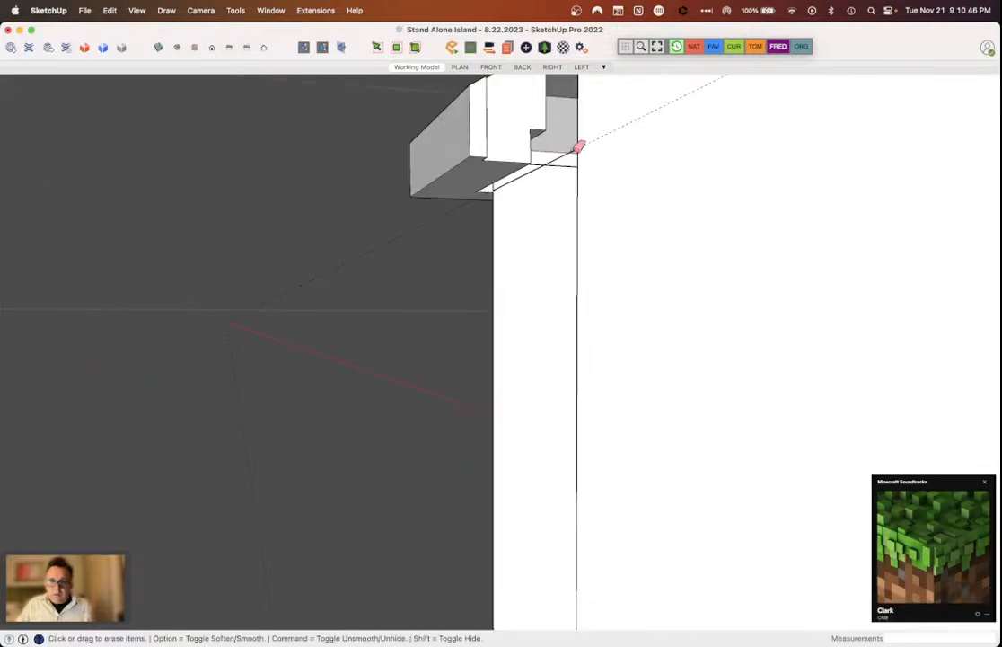
left_click(579, 146)
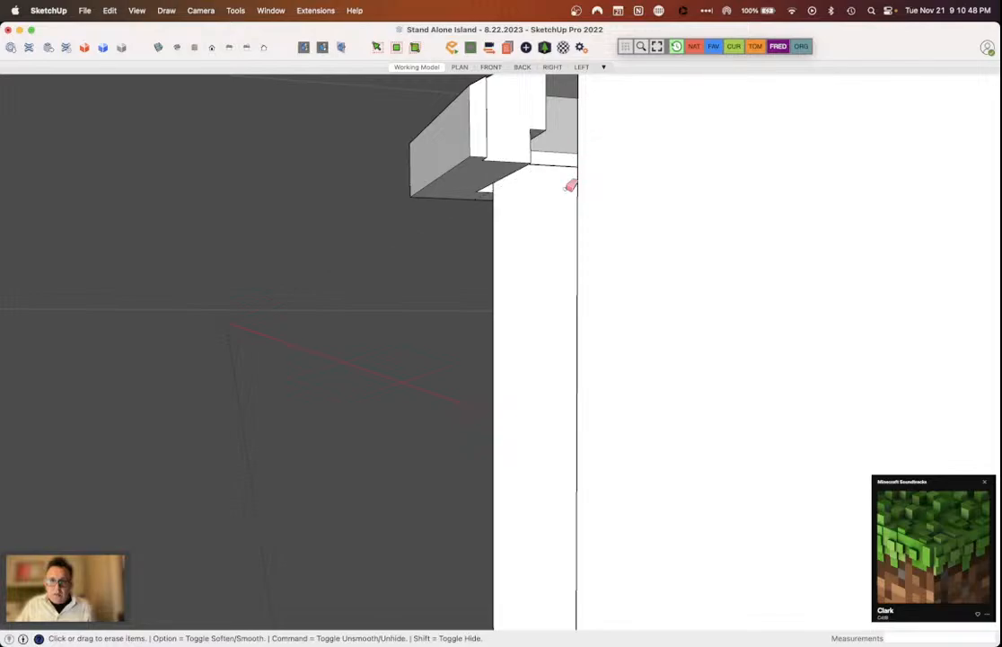
Step: Draw a 1.25" line from the cap's notch corner to the inner wall's vertical edge
key("l")
left_click(544, 150)
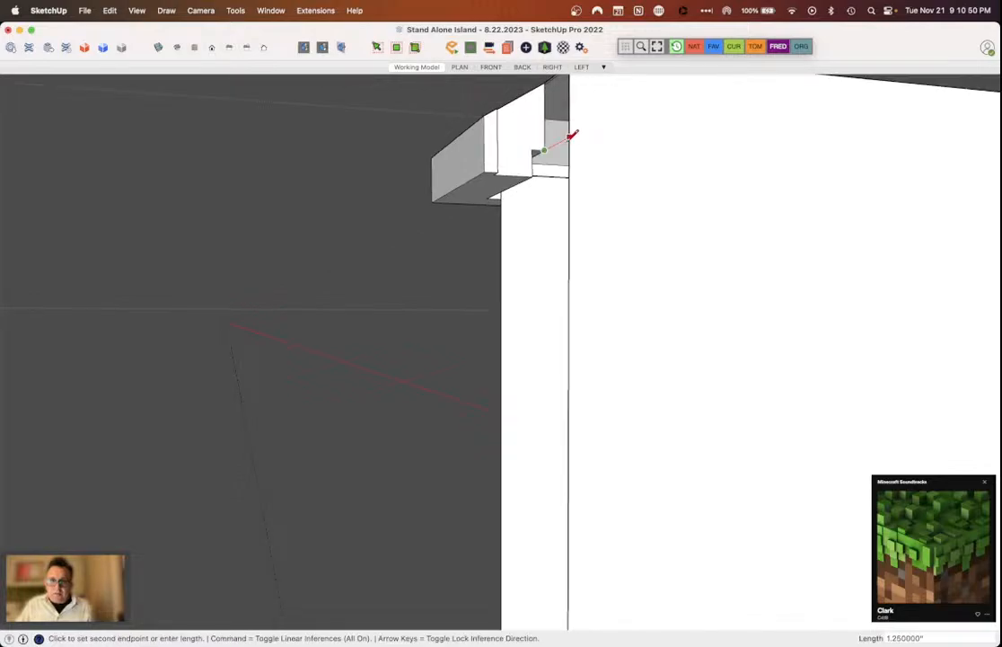
left_click(569, 140)
key("space")
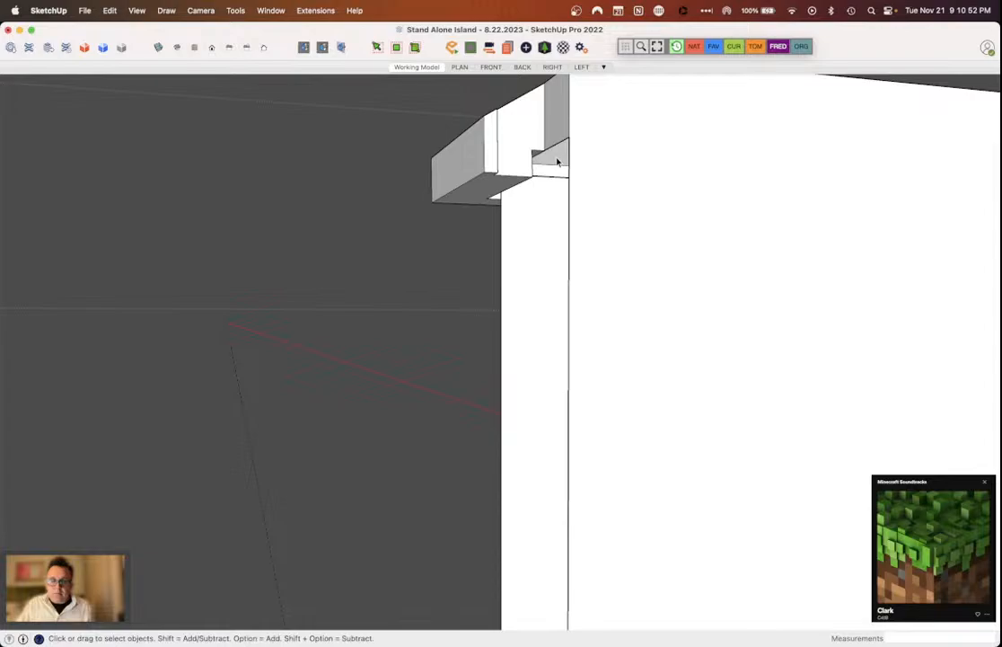
middle_click_drag(558, 162, 496, 85)
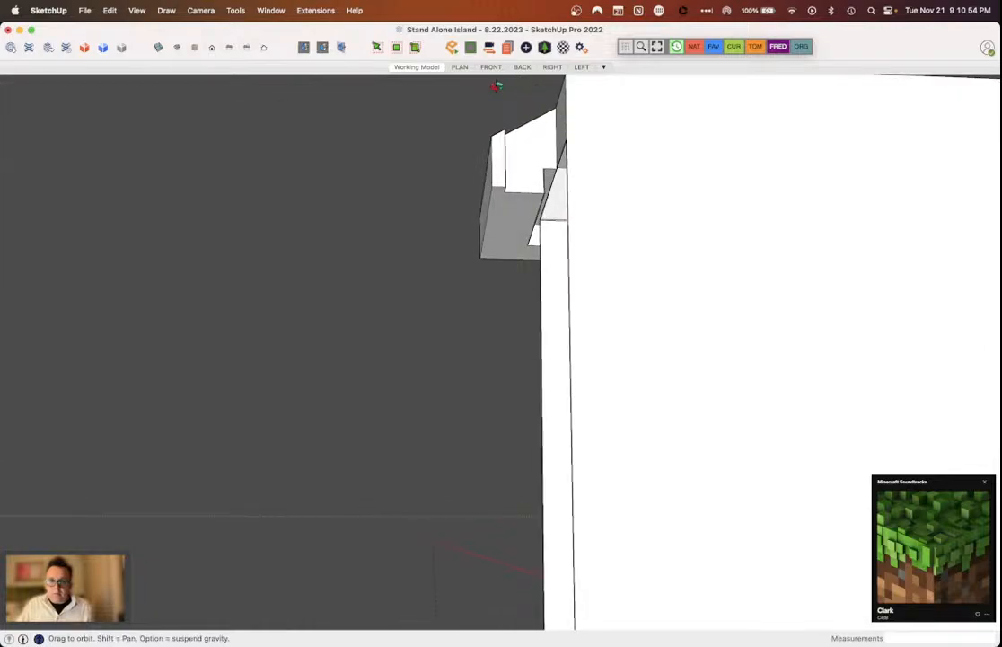
Step: Draw a line about 4.7 inches long from the panel's top outer corner across its end and beyond the opposite vertical edge
key("l")
left_click(539, 220)
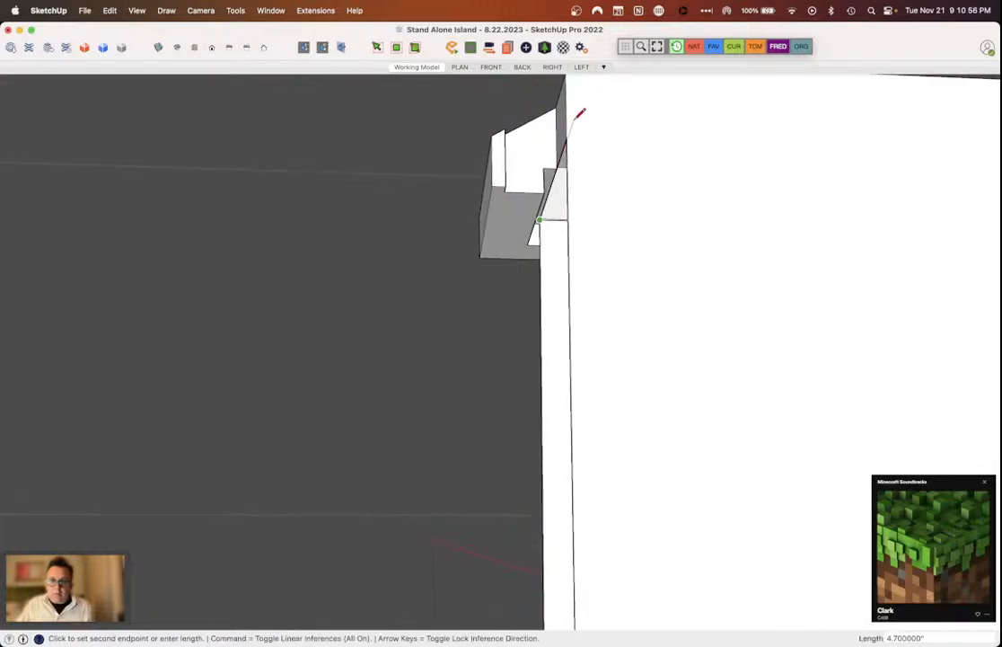
left_click(580, 114)
key("space")
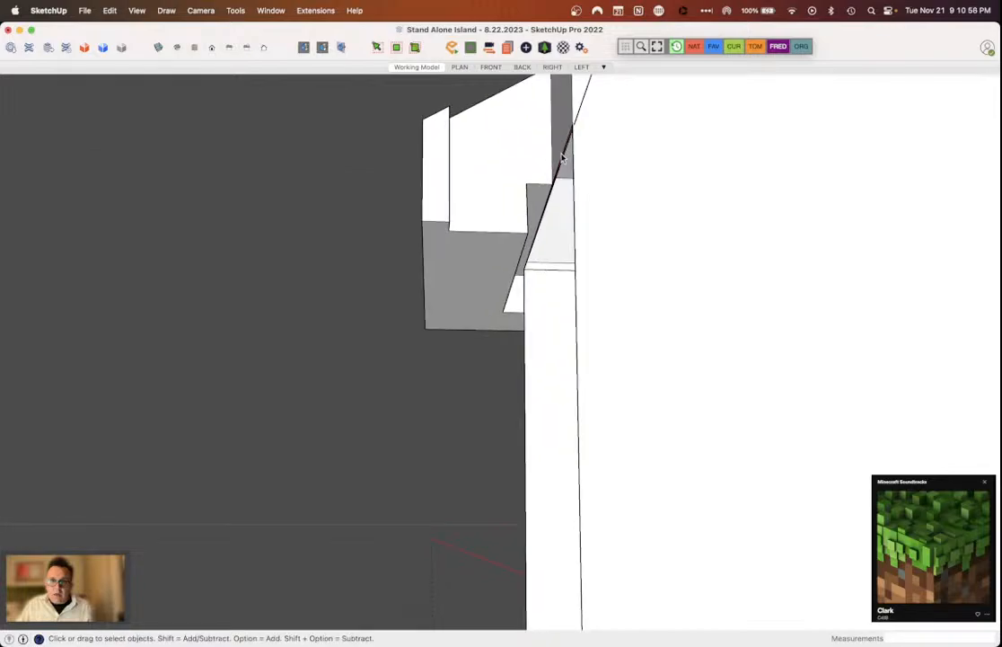
Step: Draw a line about 4 inches long across the panel's top end, from the upper edge intersection back to the outer corner
scroll(562, 158, "up", 3)
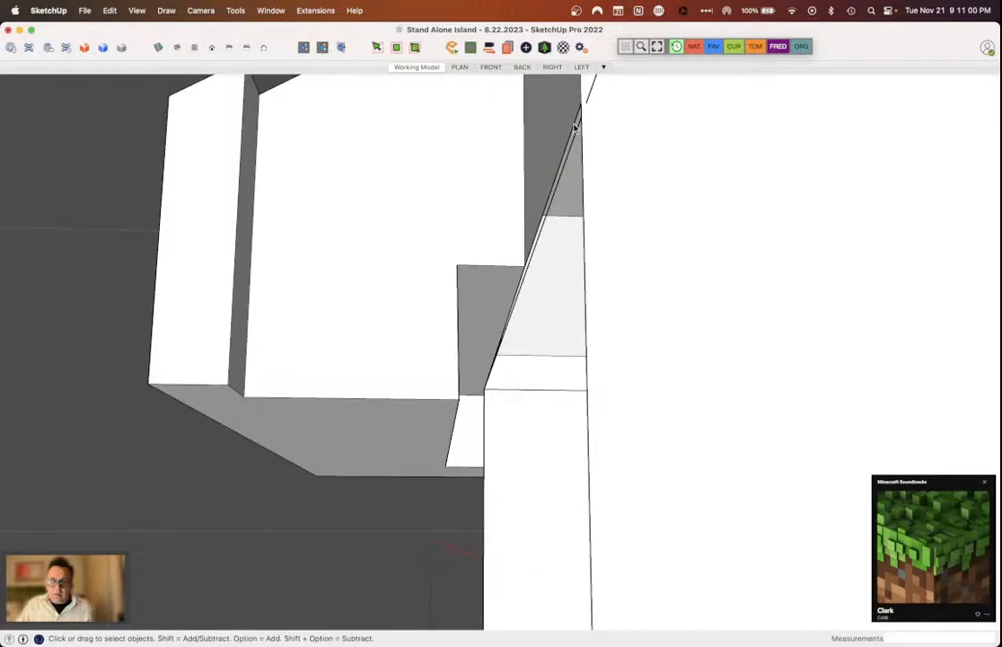
scroll(557, 289, "down", 3)
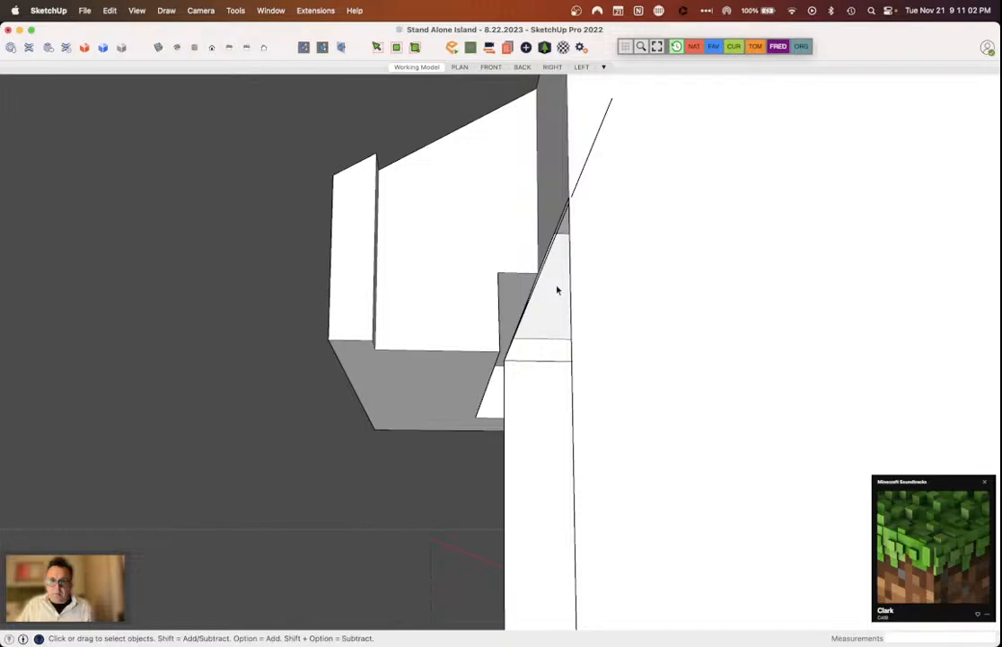
scroll(544, 290, "up", 2)
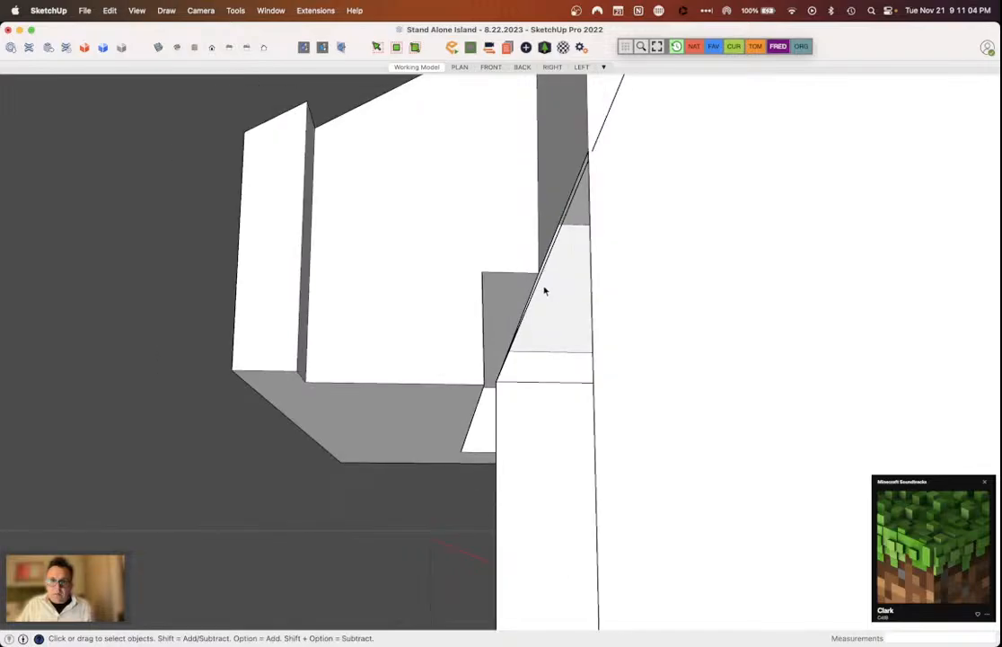
scroll(545, 290, "down", 1)
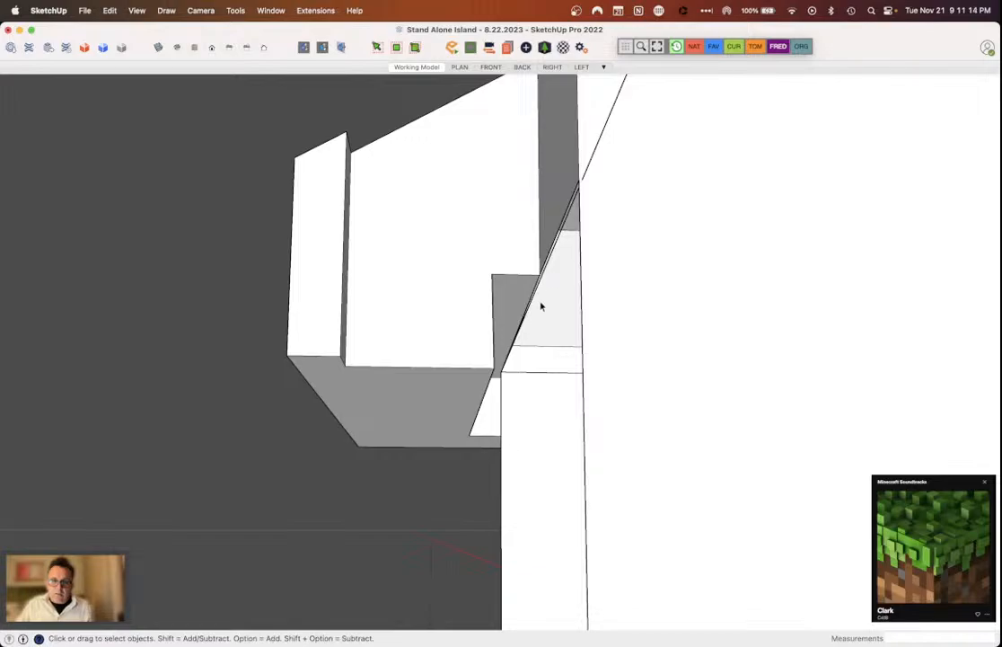
key("l")
left_click(579, 180)
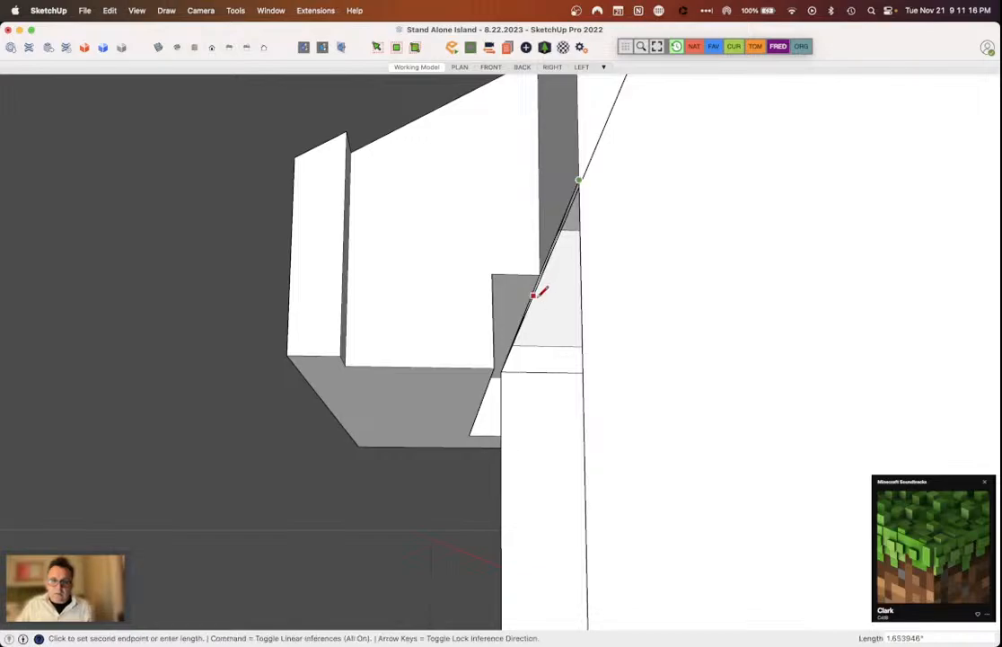
scroll(500, 369, "up", 5)
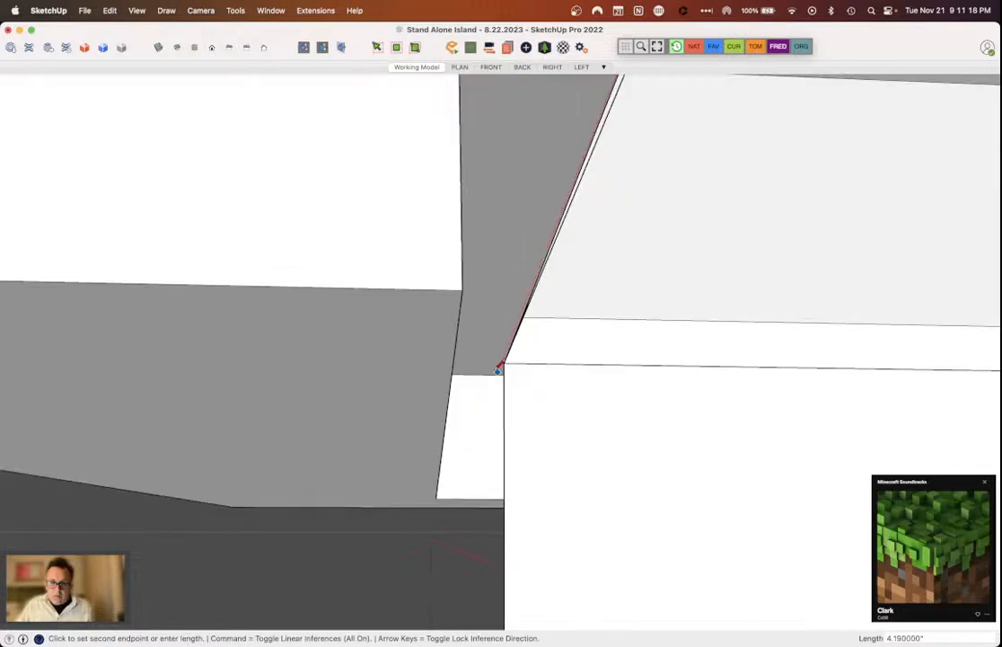
middle_click_drag(499, 370, 503, 359)
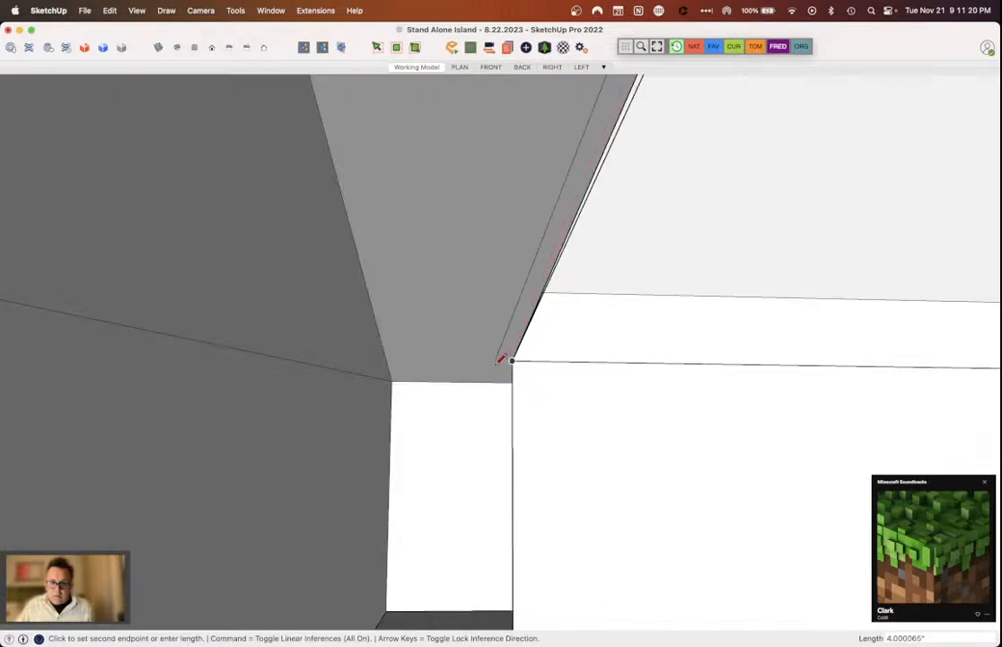
left_click(500, 361)
key("space")
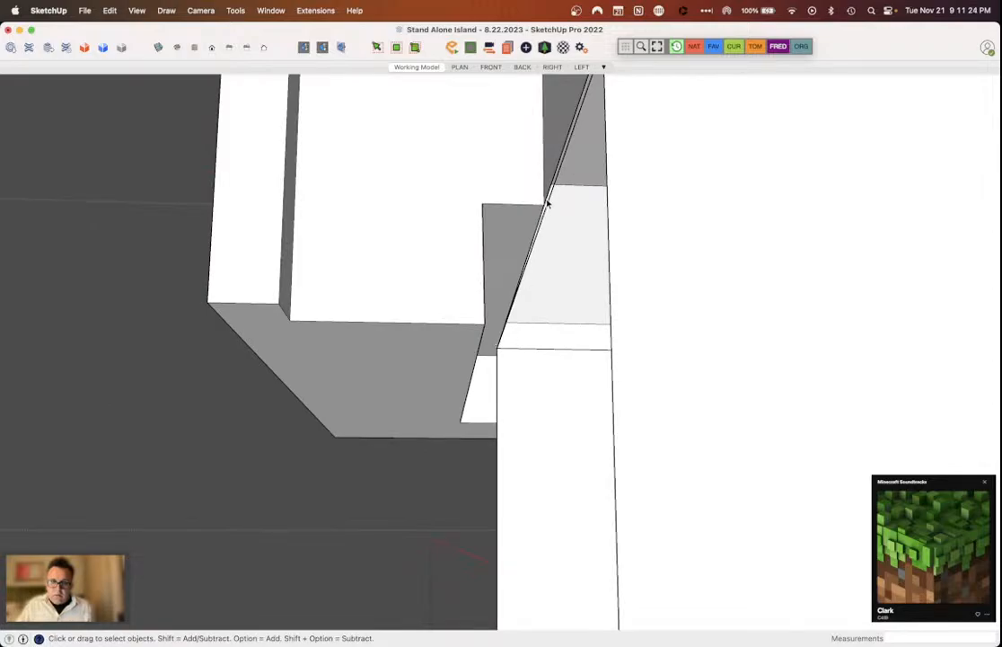
Step: Try a diagonal line about 4 inches long from below the outer corner to the panel's opposite vertical edge
scroll(544, 329, "down", 3)
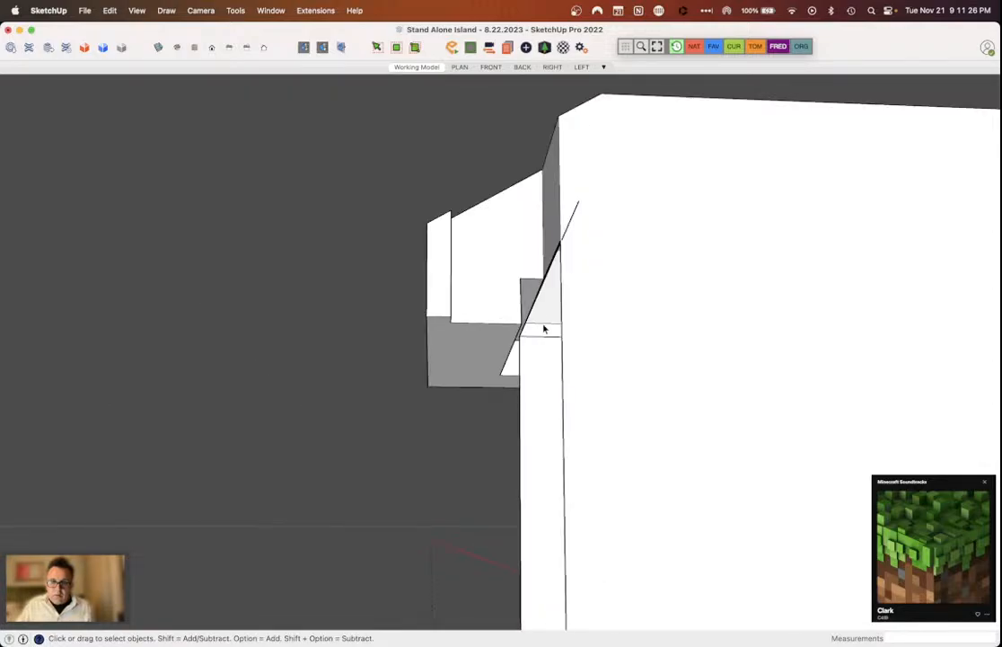
scroll(530, 360, "up", 2)
key("l")
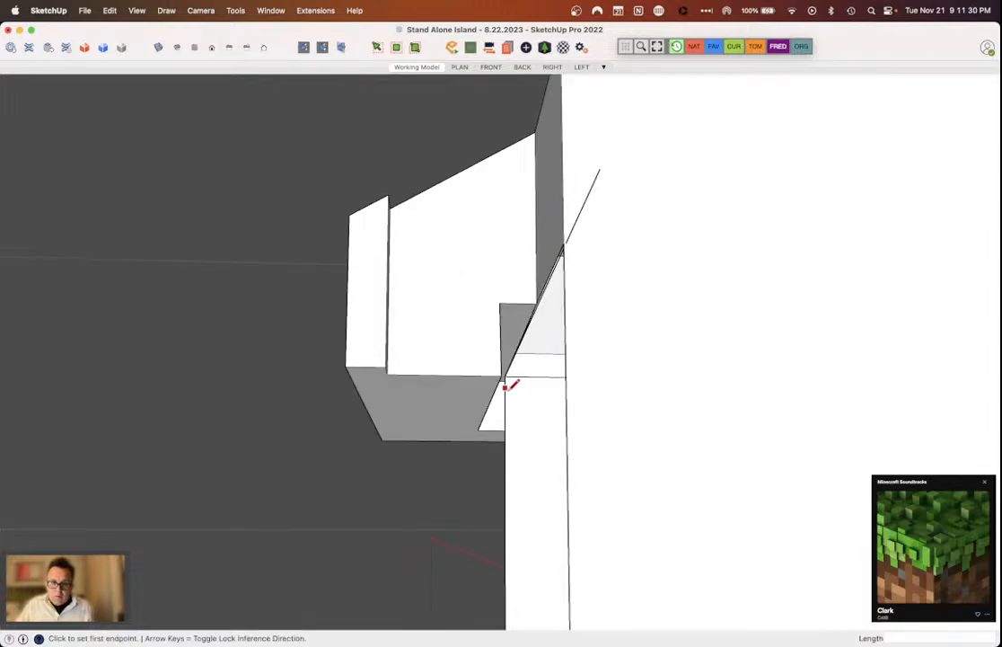
left_click(505, 395)
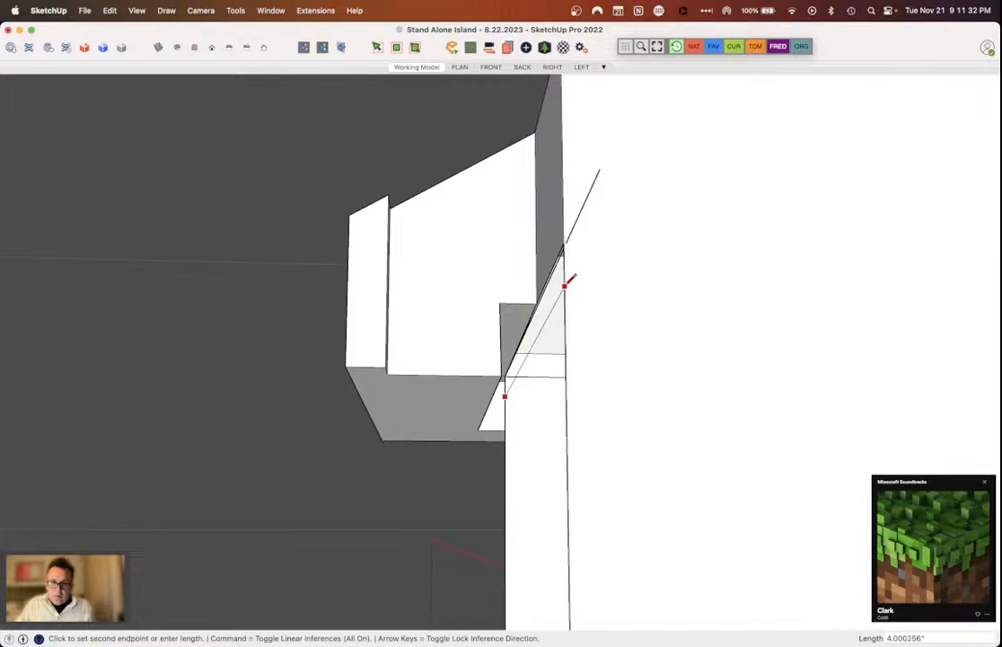
left_click(566, 285)
key("space")
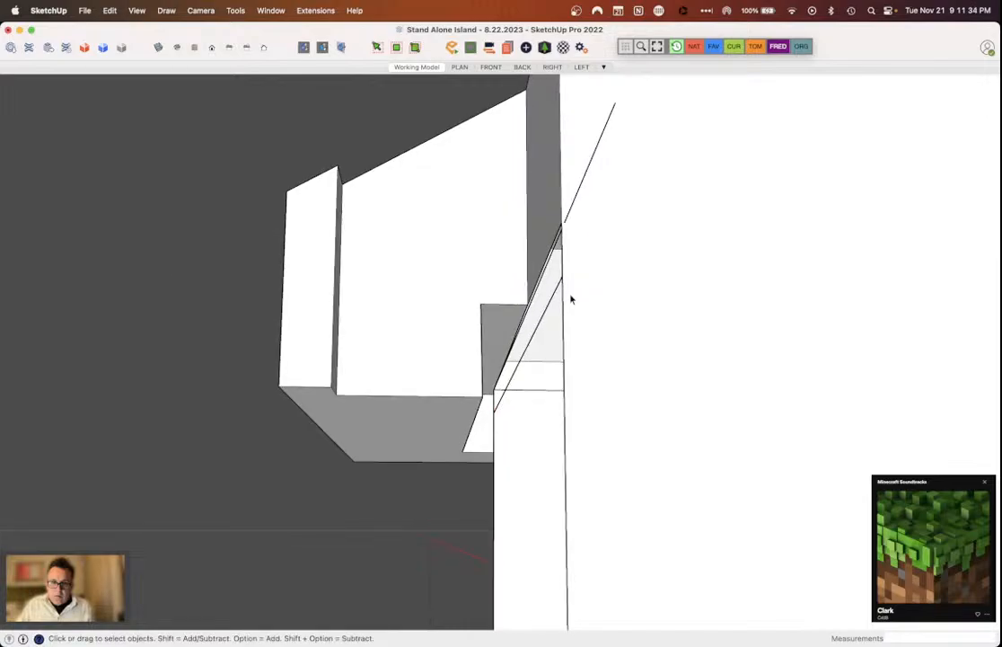
key("e")
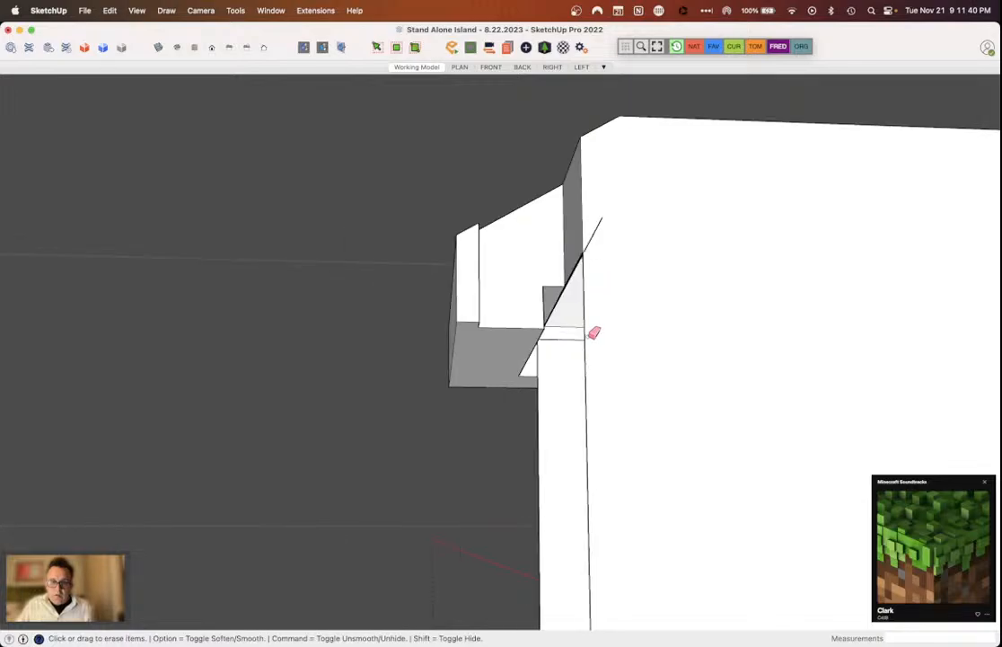
Step: Measure the width of the panel's open end near the base and the height from the bottom edge up the side
middle_click_drag(594, 332, 524, 507)
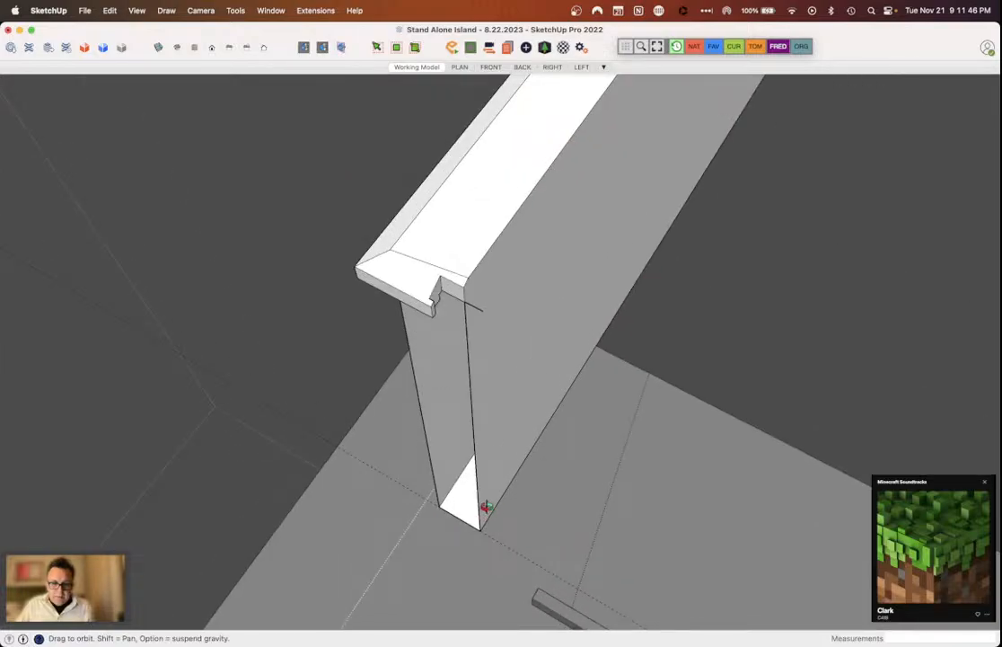
key("t")
left_click(478, 506)
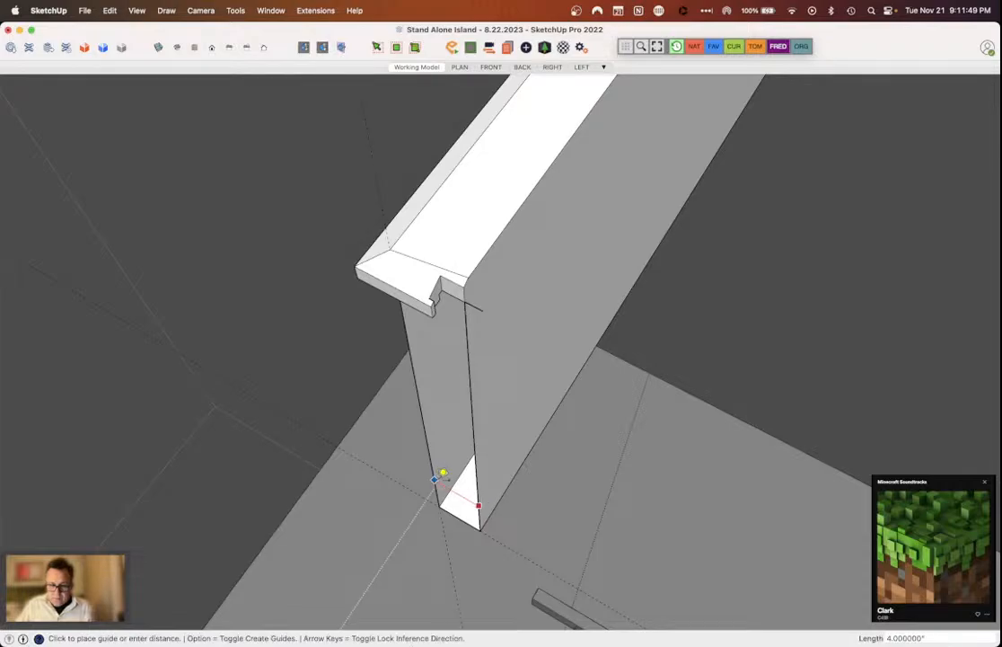
key("space")
middle_click_drag(438, 478, 467, 509)
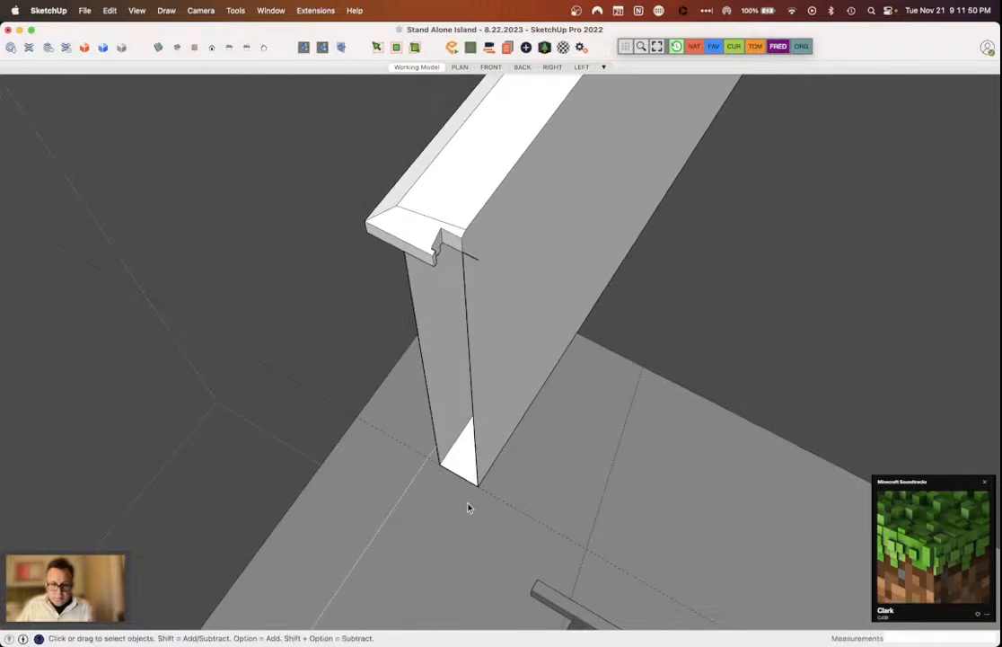
key("t")
left_click(487, 491)
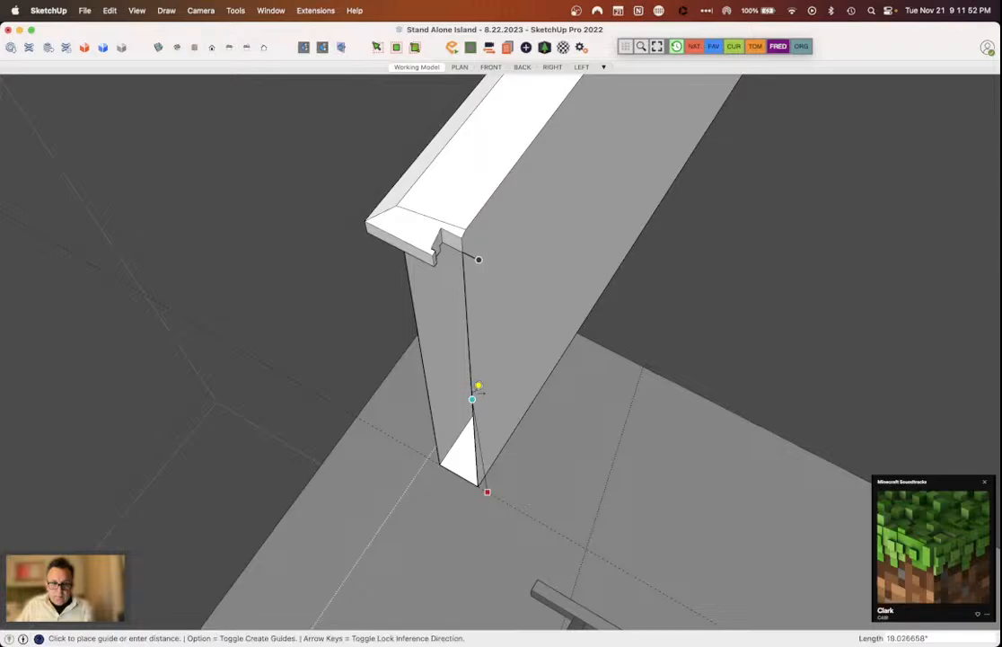
left_click(448, 468)
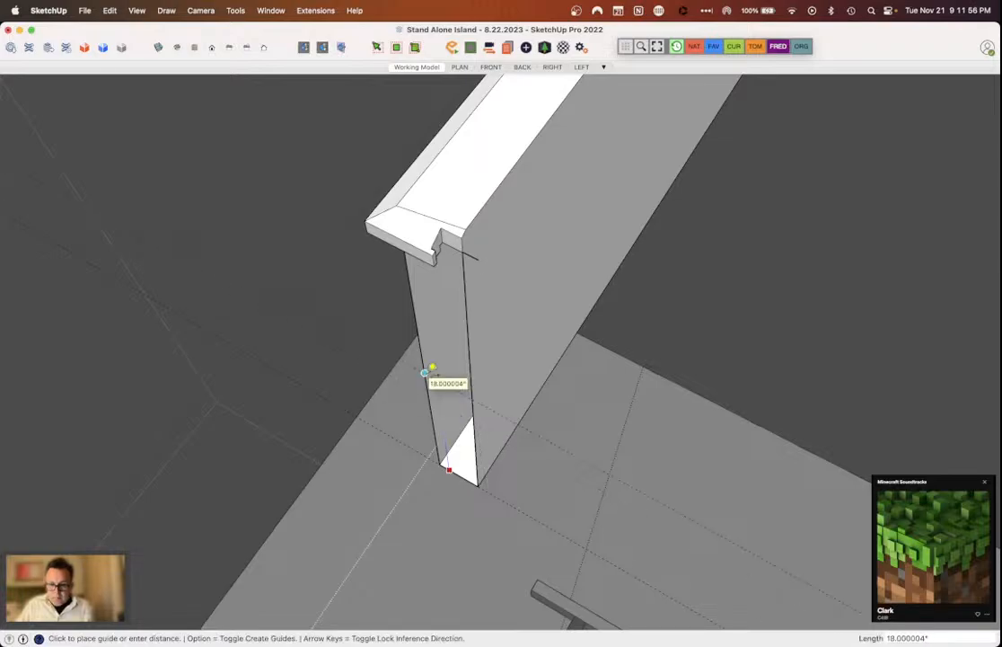
left_click(425, 372)
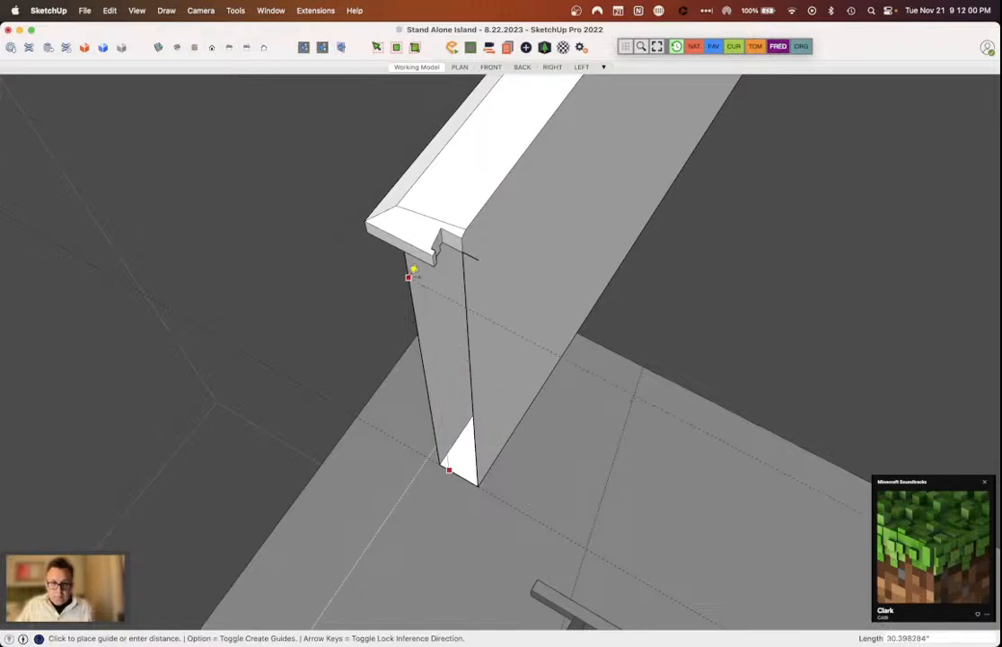
Step: Erase the short vertical edge at the panel's bottom corner together with the side face attached to it
scroll(410, 277, "up", 3)
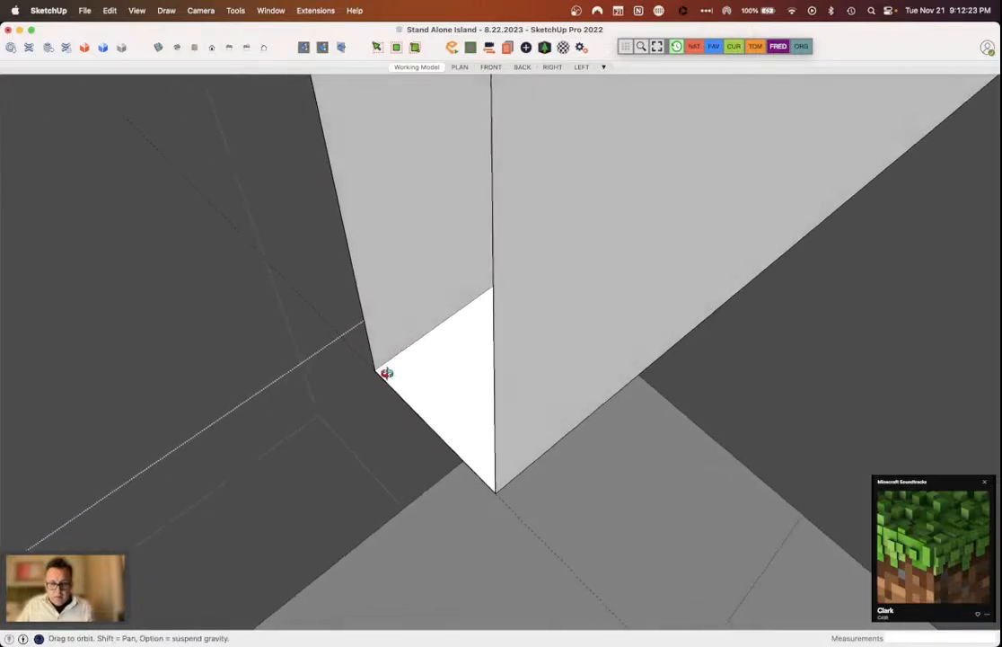
mouse_move(385, 373)
middle_mouse_down()
mouse_move(377, 369)
mouse_move(653, 411)
mouse_move(393, 450)
mouse_move(373, 468)
mouse_move(365, 507)
middle_mouse_up()
scroll(394, 450, "up", 3)
key("e")
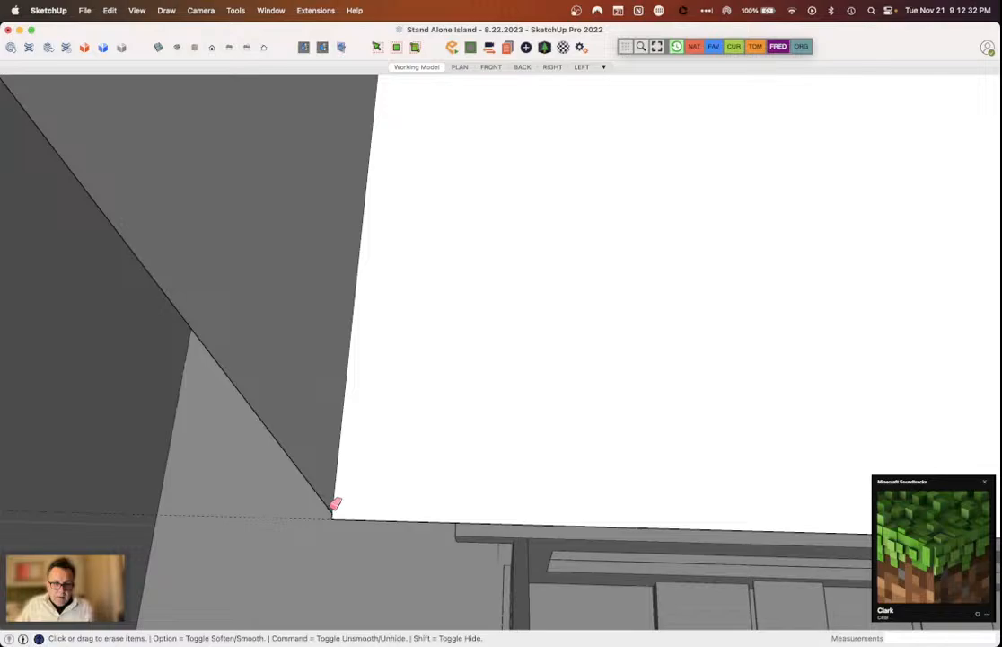
left_click(333, 505)
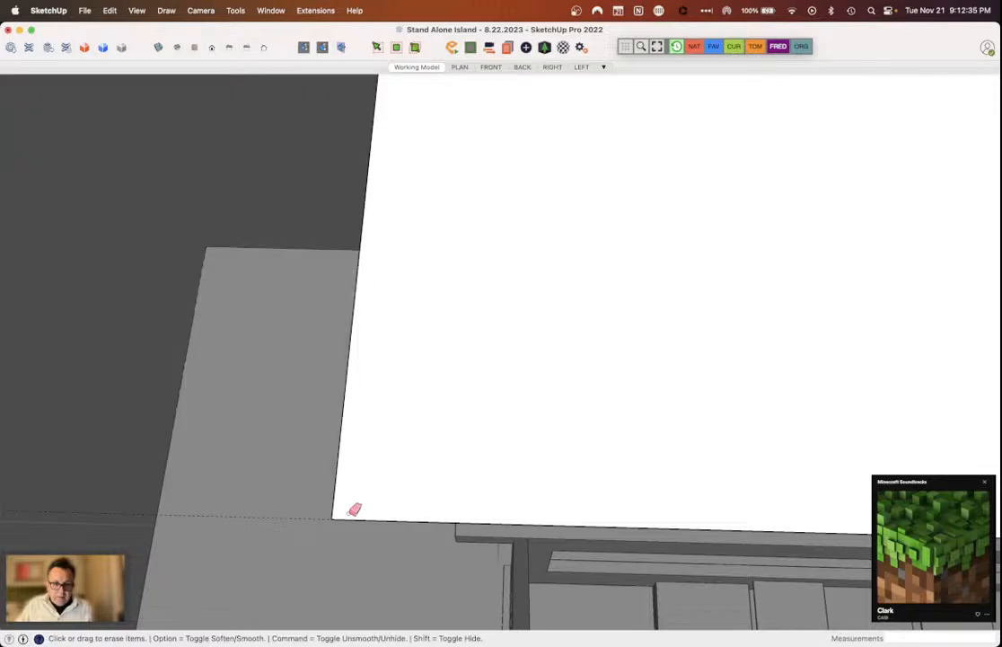
key("l")
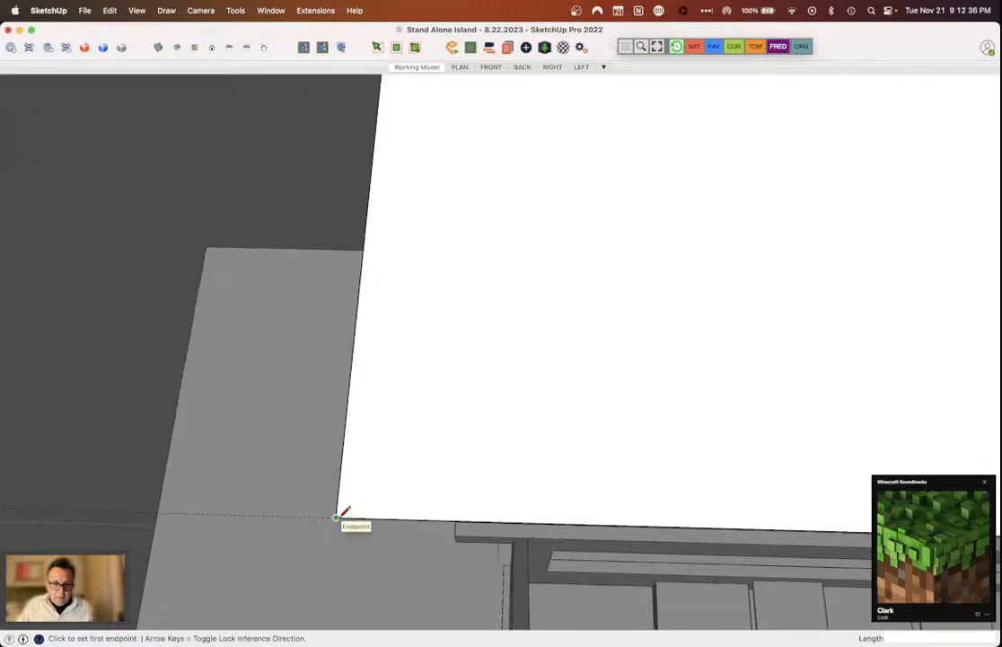
key("space")
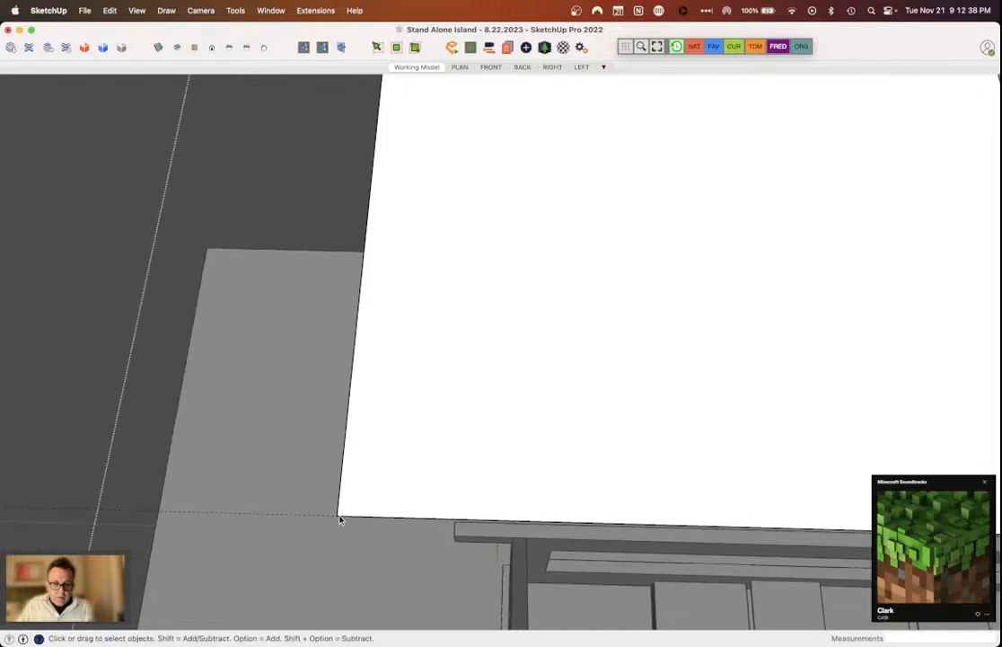
Step: Measure the vertical distance from the inner edge of the top's underside recess down to the panel's base
middle_click_drag(340, 520, 222, 113)
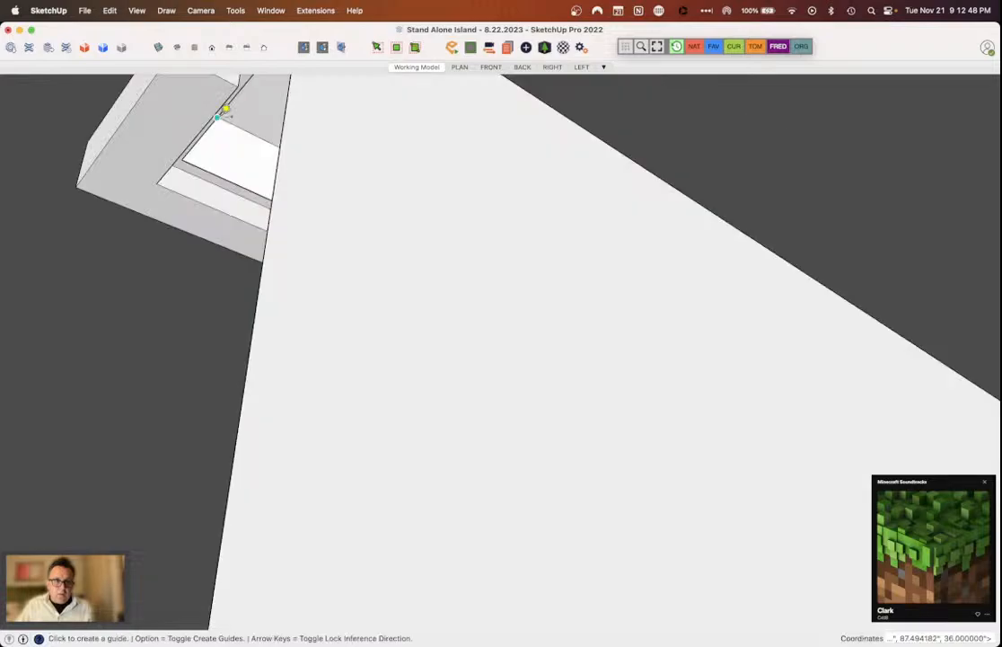
left_click(218, 117)
scroll(203, 154, "down", 5)
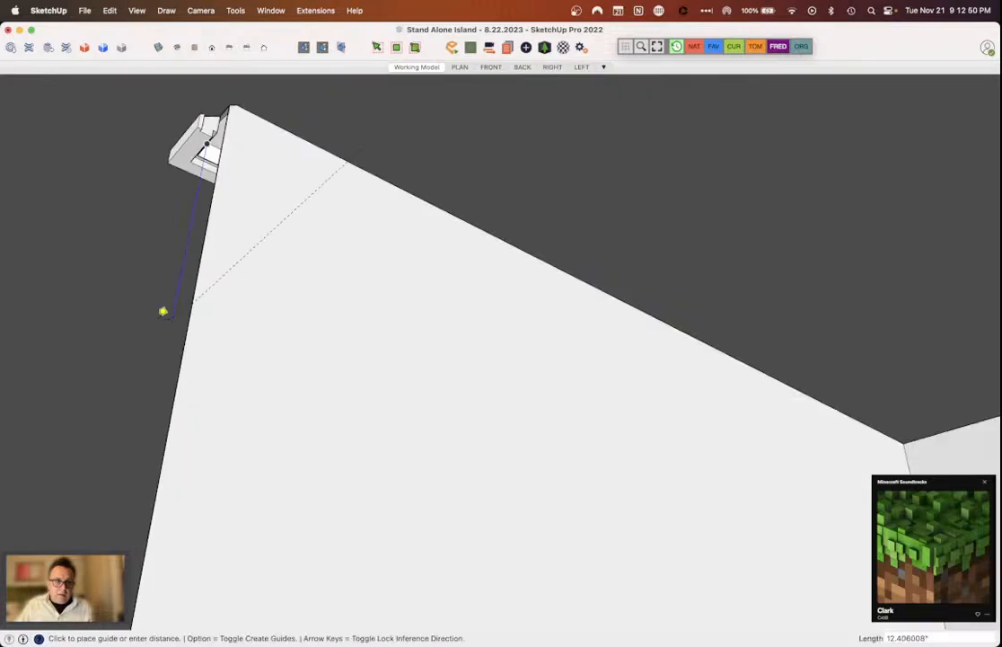
middle_click_drag(163, 311, 134, 544)
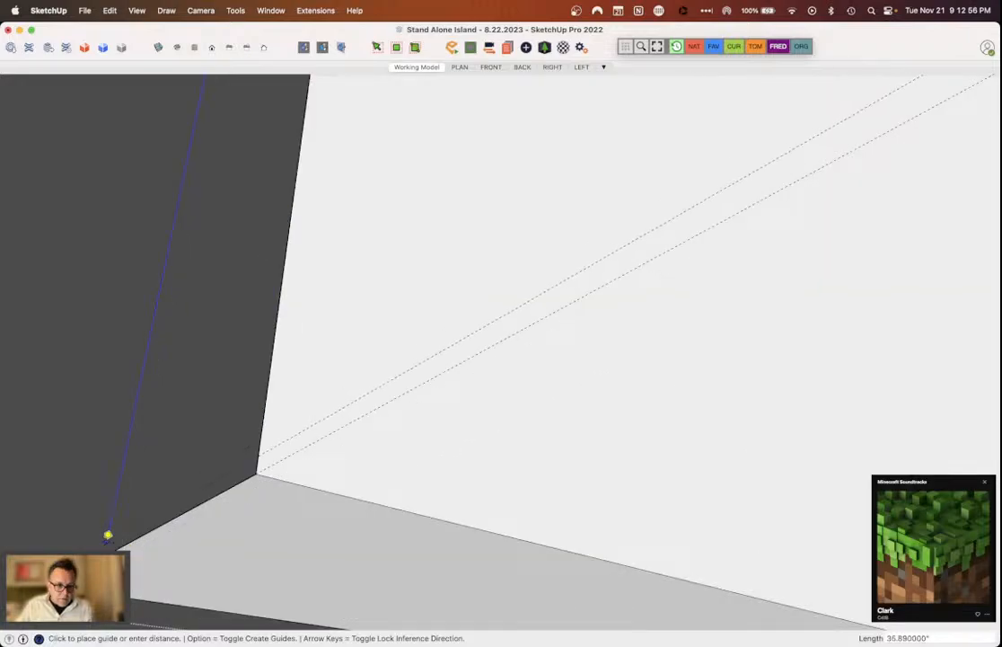
scroll(108, 536, "up", 3)
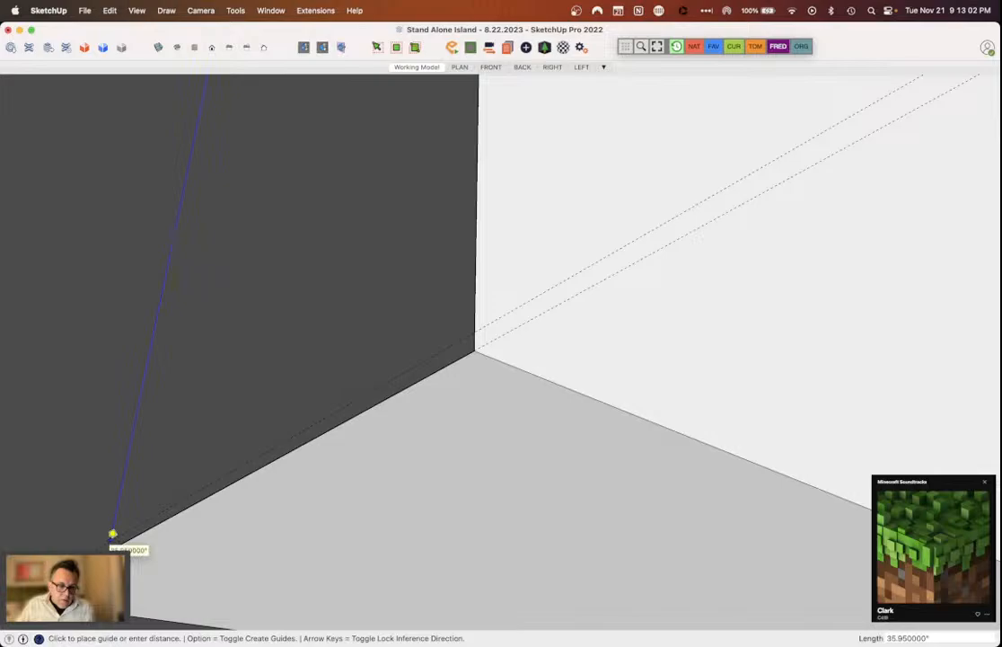
key("e")
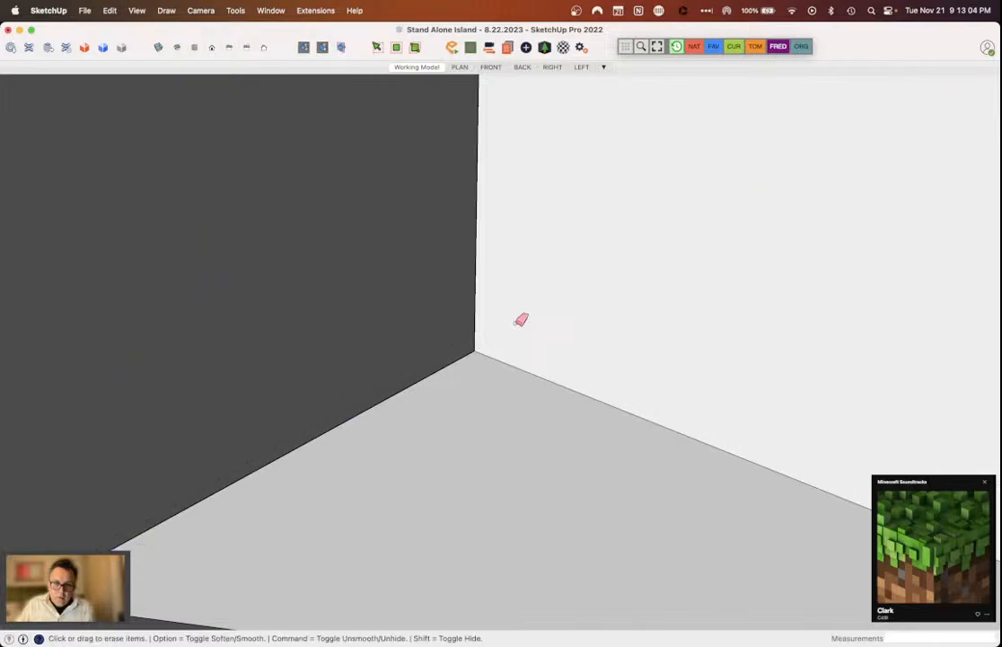
Step: Measure the vertical drop from beside the recess corner at the panel's open end to the end edge of its base
middle_click_drag(521, 320, 497, 390)
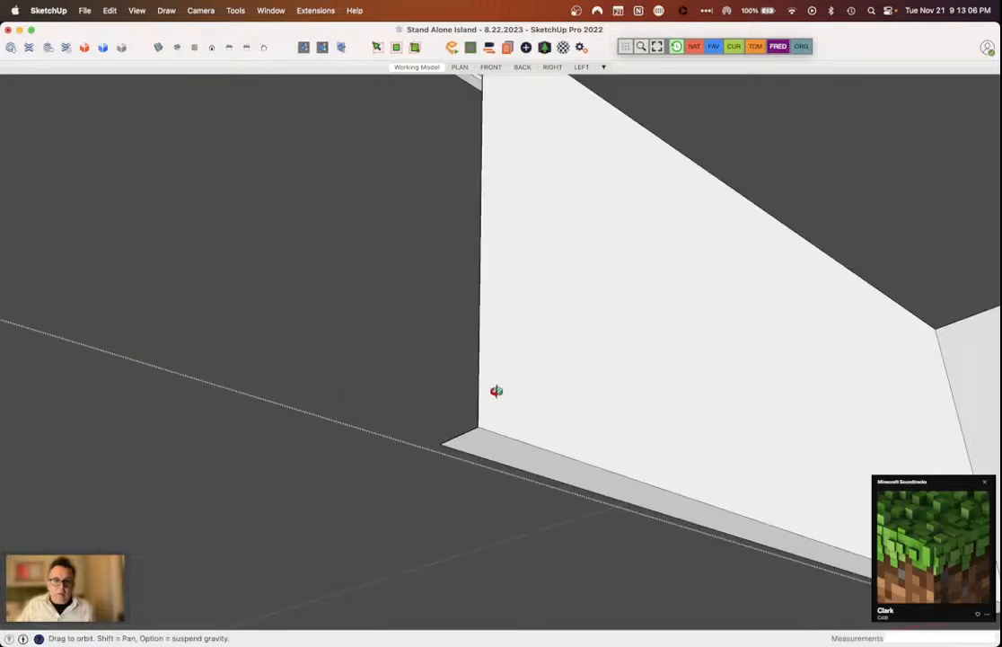
middle_click_drag(496, 391, 482, 108)
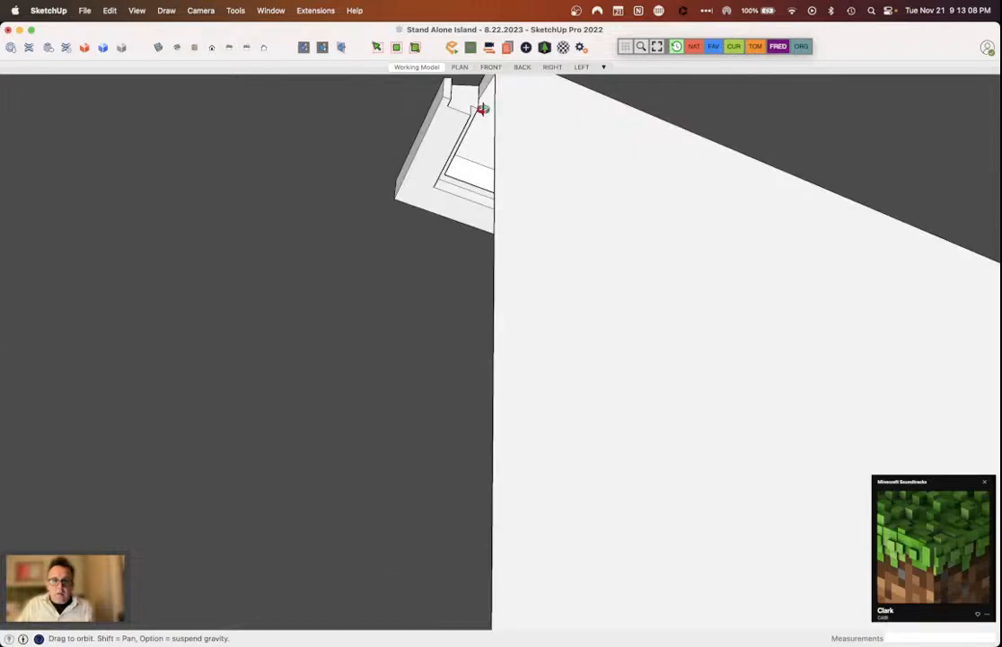
middle_click_drag(482, 109, 481, 120)
key("t")
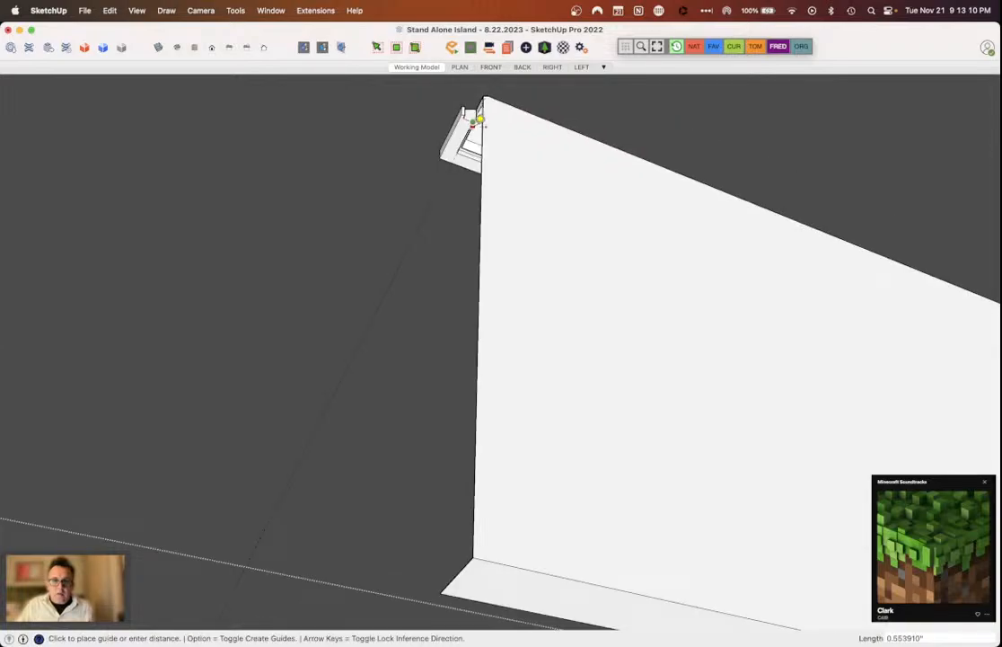
middle_click_drag(481, 120, 482, 523)
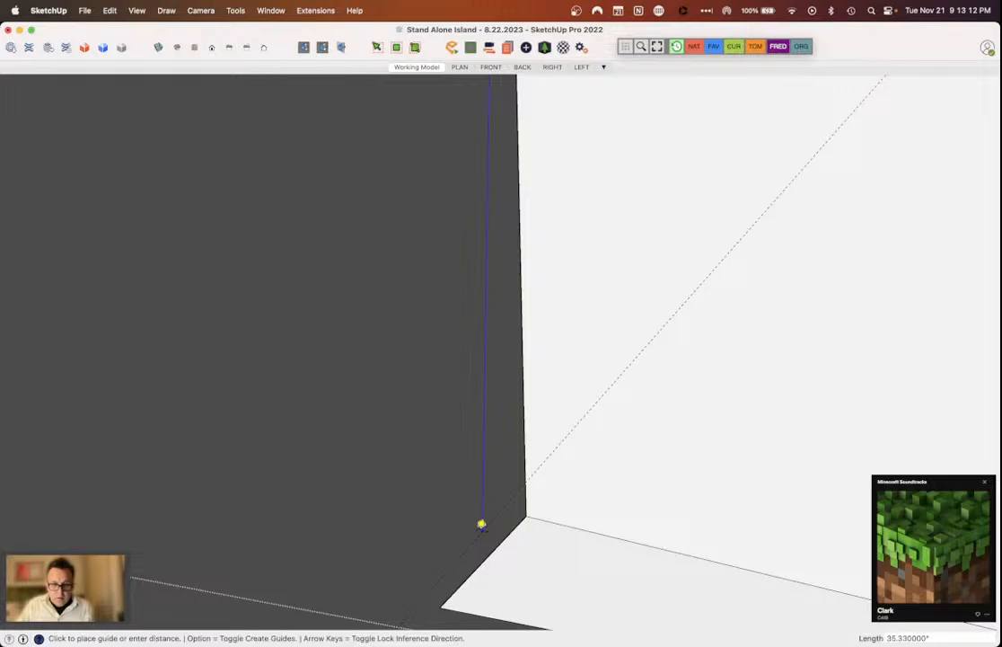
middle_click_drag(482, 523, 484, 558)
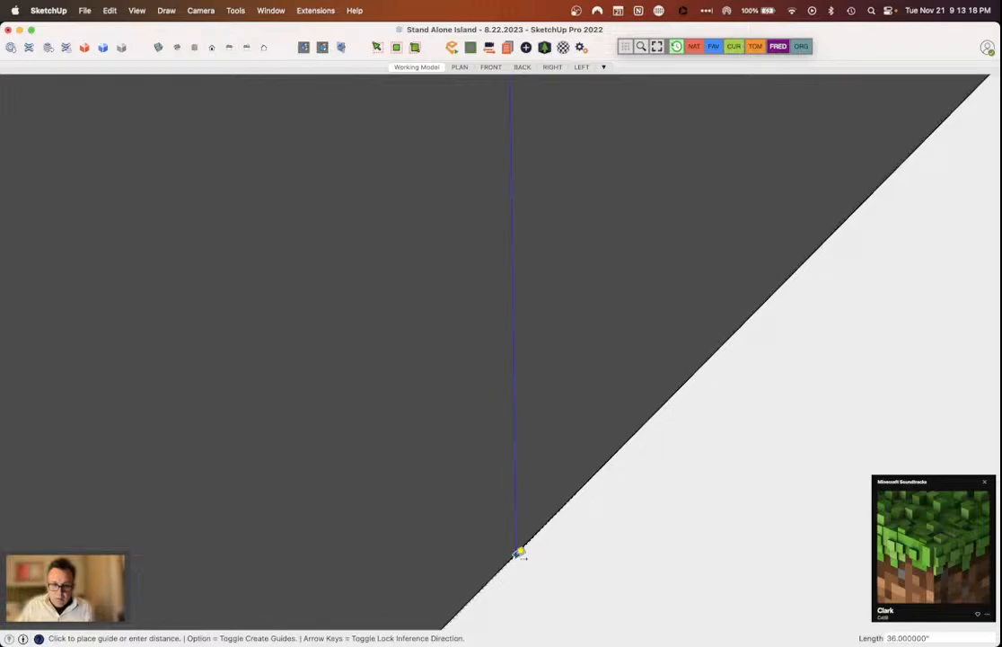
left_click(519, 552)
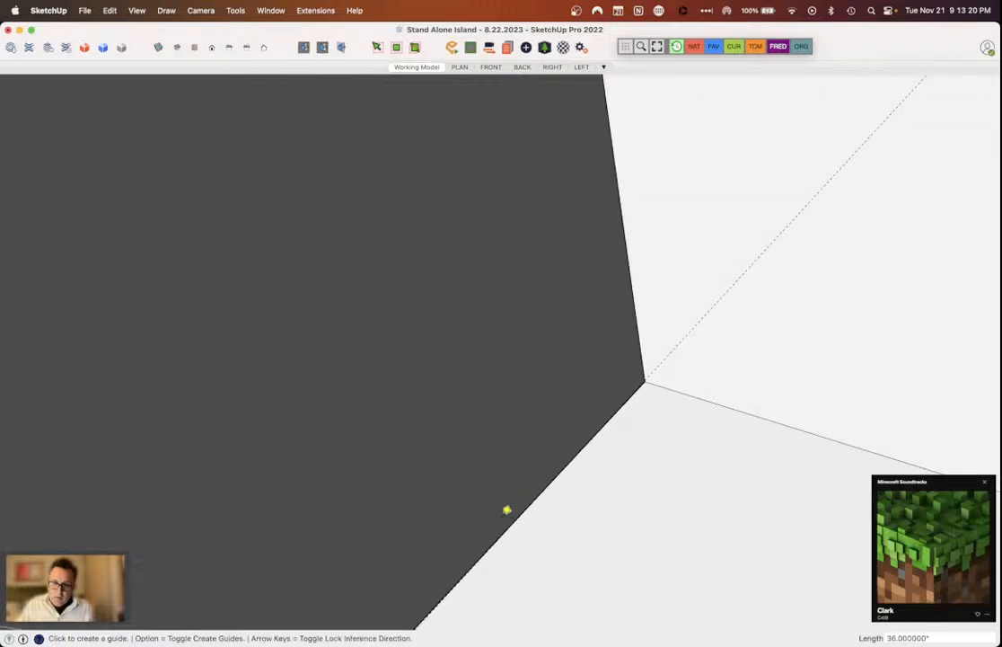
Step: Place a horizontal guide 36 inches above the panel's base, crossing its vertical edge beside the top's recess
mouse_move(506, 509)
middle_mouse_down()
mouse_move(695, 482)
mouse_move(534, 467)
mouse_move(587, 468)
mouse_move(680, 299)
mouse_move(507, 307)
mouse_move(557, 314)
middle_mouse_up()
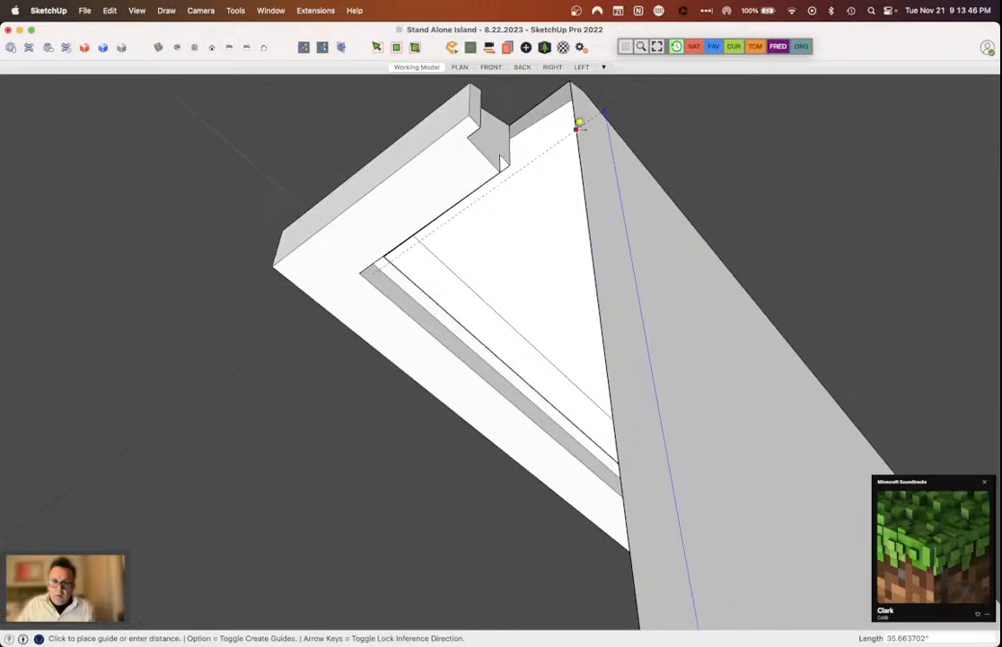
type("36")
key("Return")
scroll(579, 115, "up", 3)
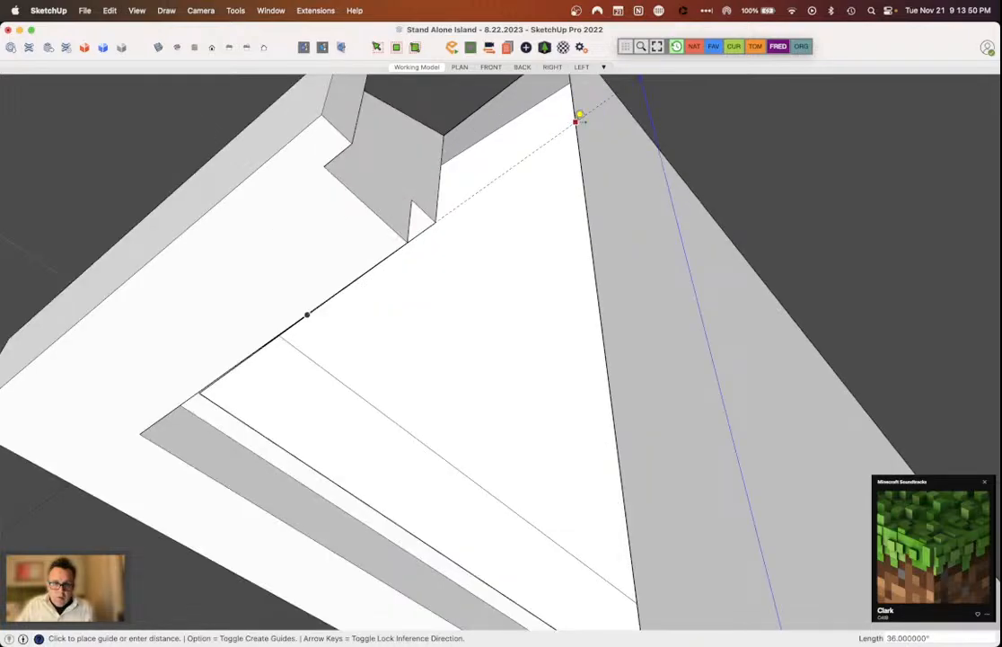
middle_click_drag(579, 115, 553, 142)
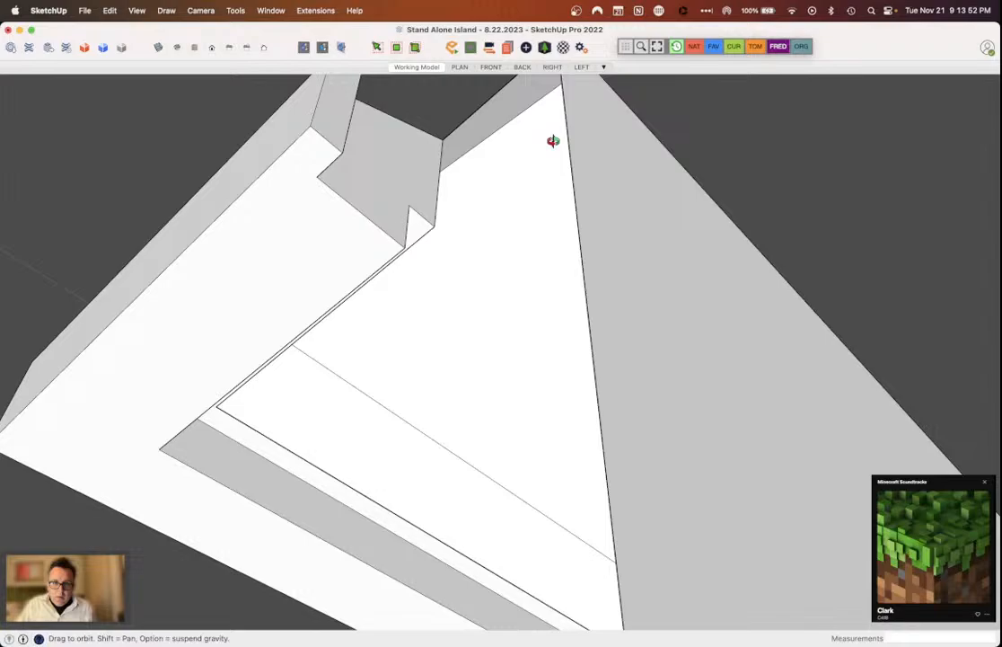
middle_click_drag(553, 141, 558, 104)
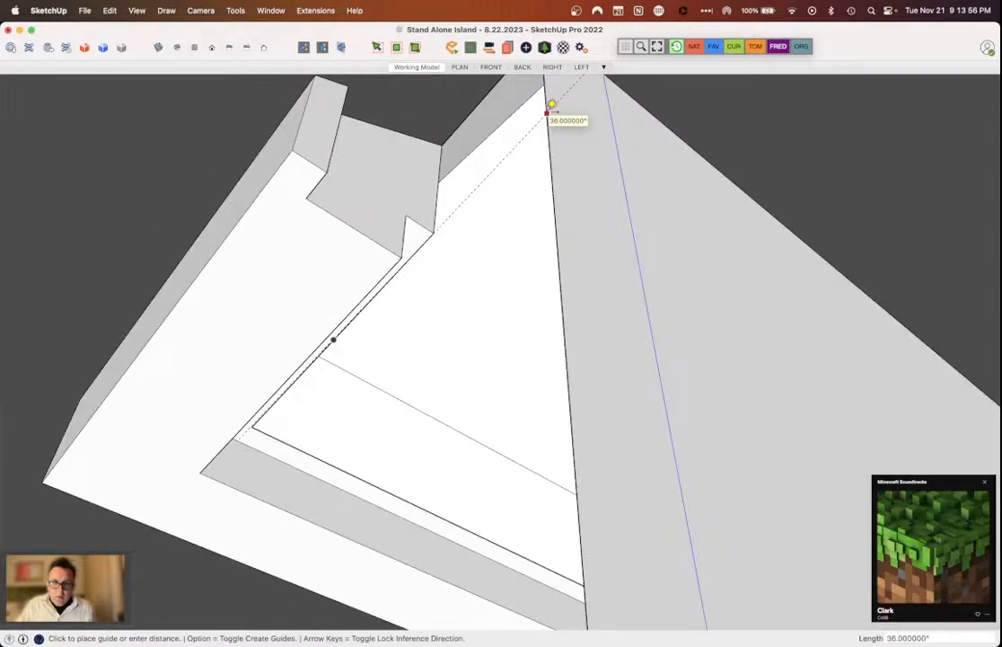
Step: Draw a line along the new guide from the panel's vertical edge across to the recess corner
middle_click_drag(549, 110, 212, 445)
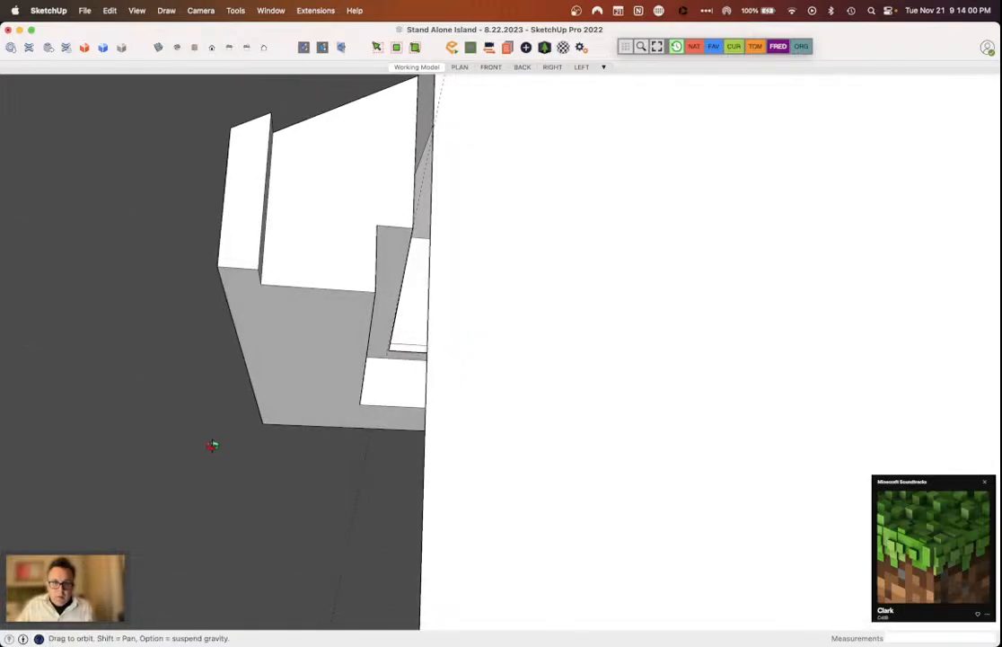
middle_click_drag(212, 446, 235, 385)
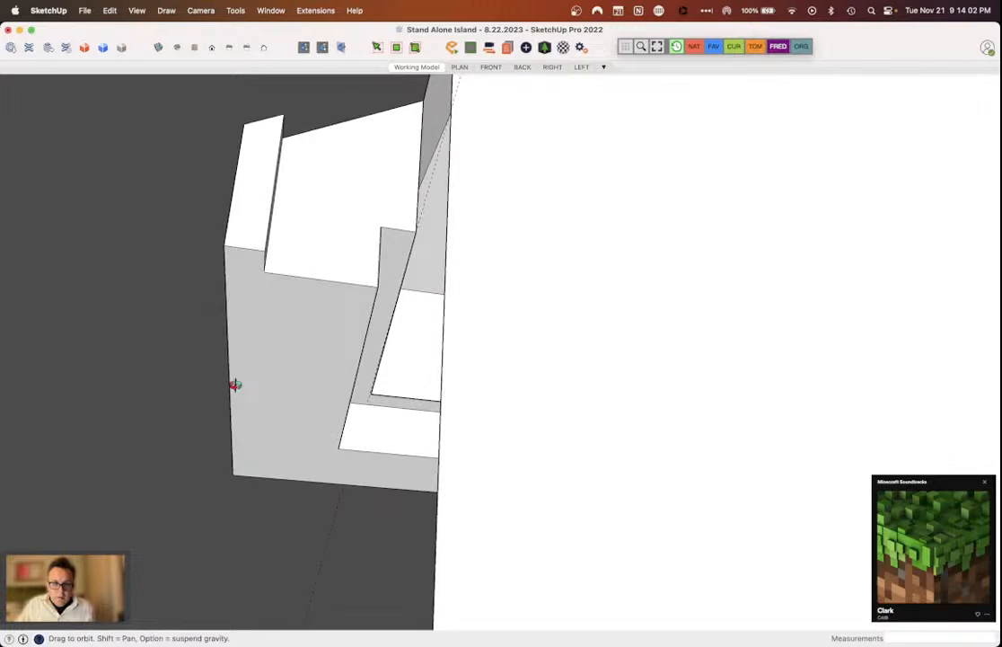
middle_click_drag(235, 384, 251, 378)
key("l")
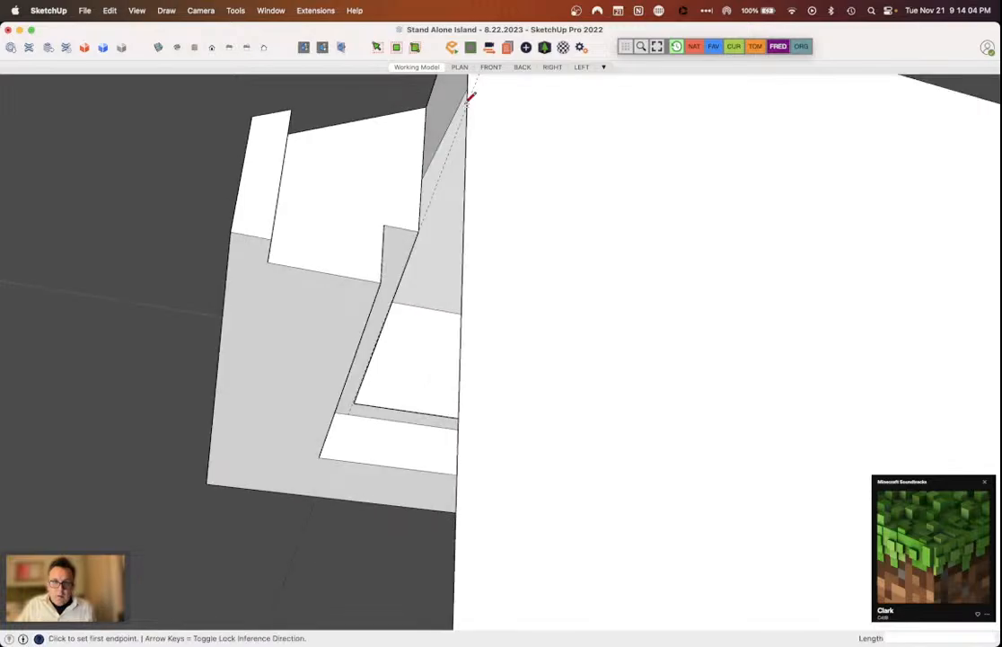
left_click(468, 99)
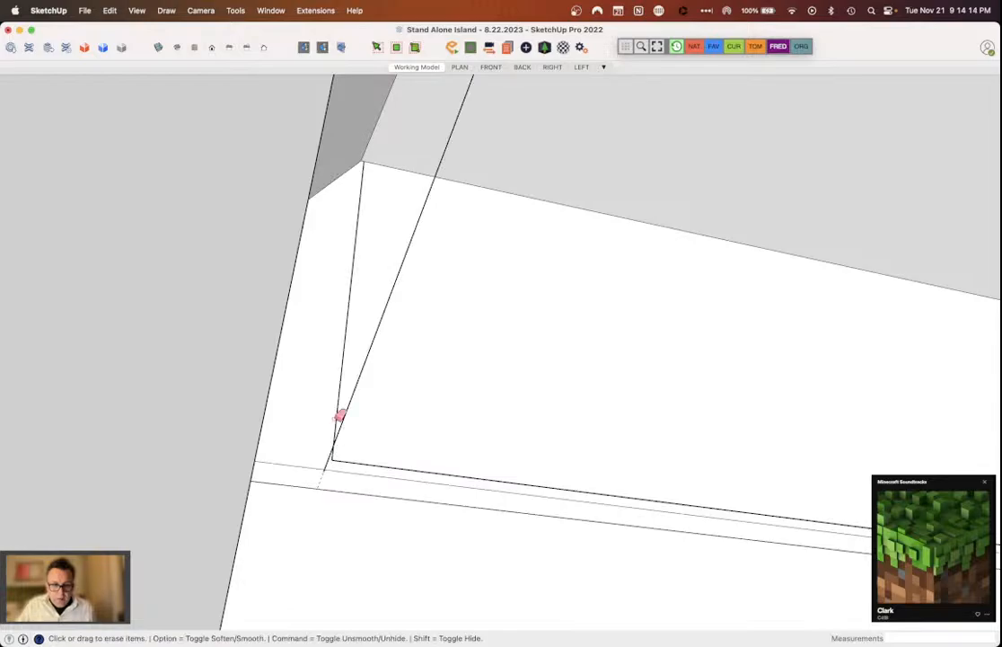
Step: Erase the short edge inside the recess corner and redraw it from the upper corner to the end of the lower edge
left_click(339, 415)
key("l")
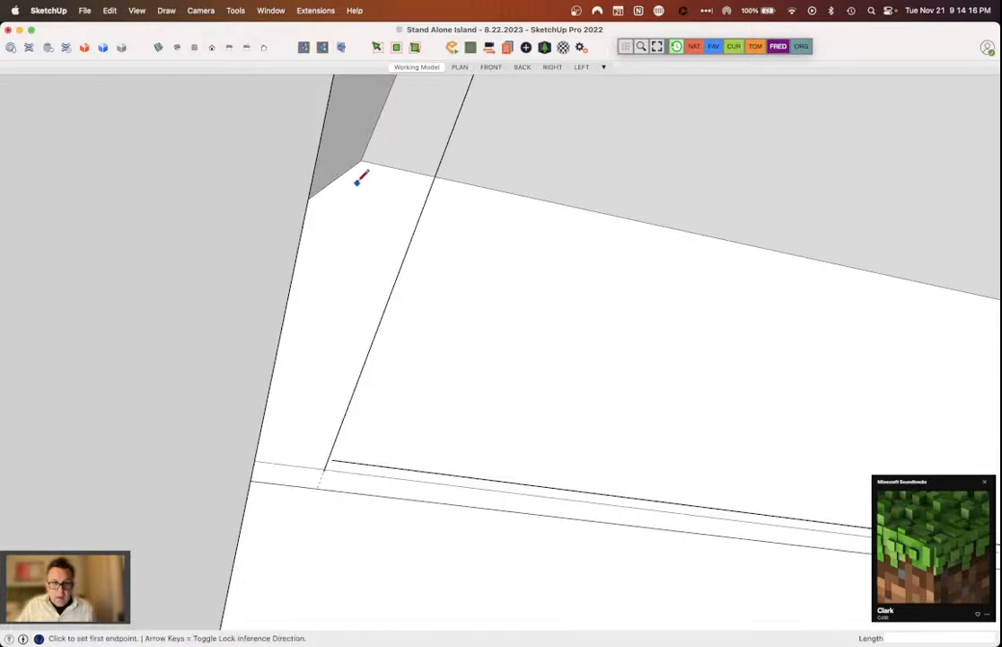
left_click(360, 162)
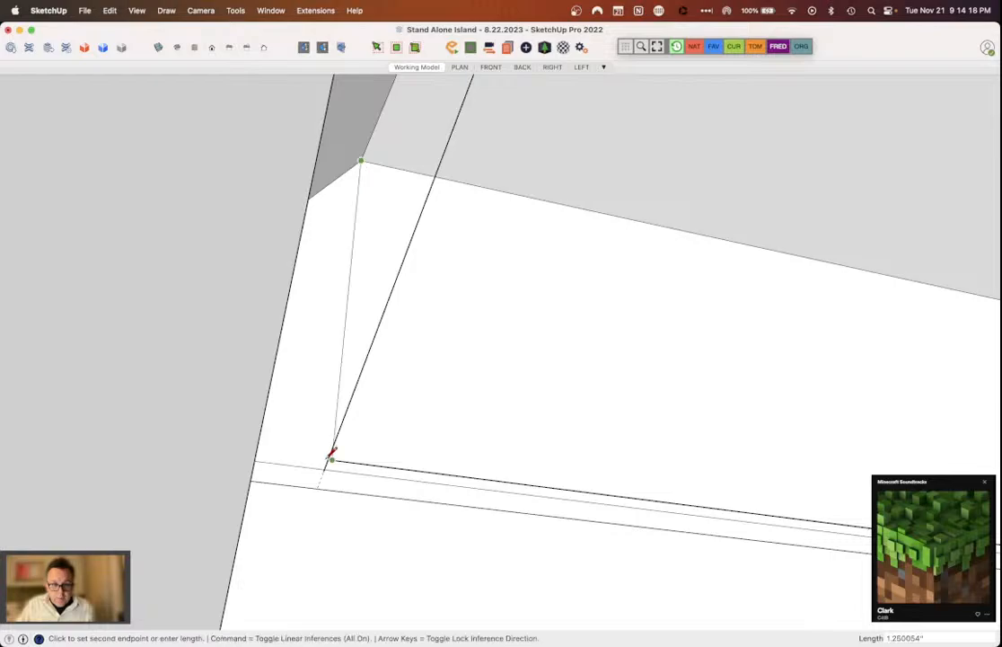
left_click(332, 459)
key("space")
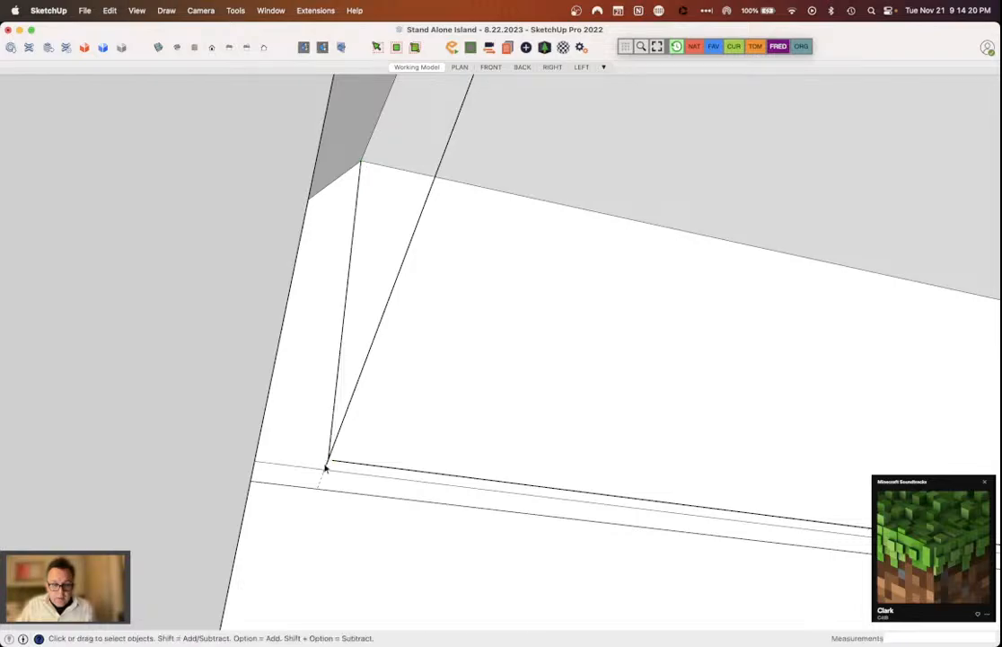
Step: Close the small gap at the recess corner with a line about 0.012 inches long
key("l")
left_click(331, 459)
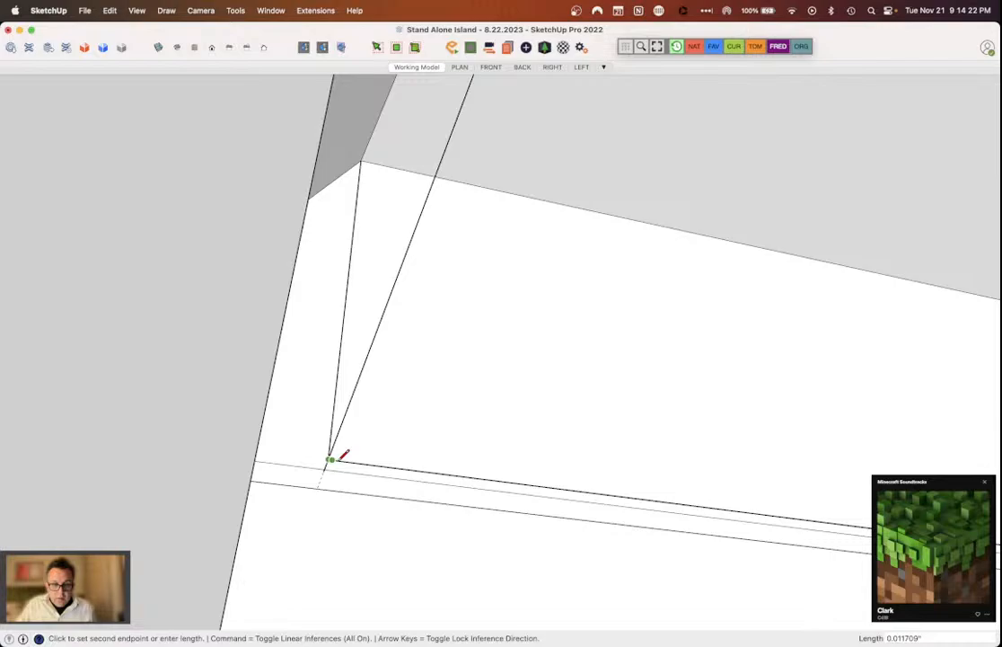
key("space")
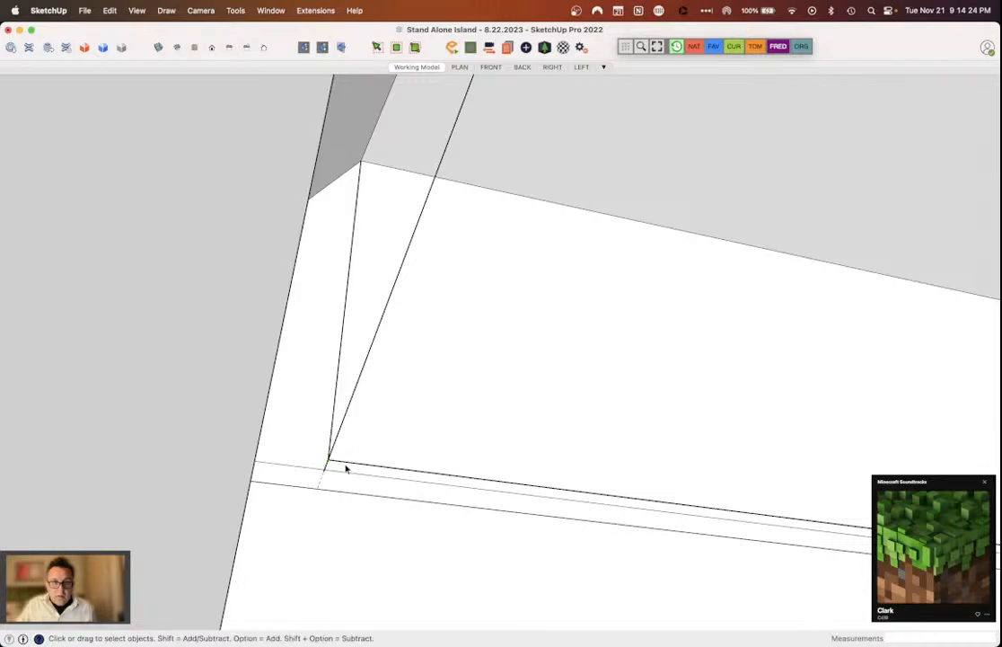
Step: Erase the leftover guide and the short line stub that runs past the panel's lower inner corner
middle_click_drag(346, 468, 495, 391)
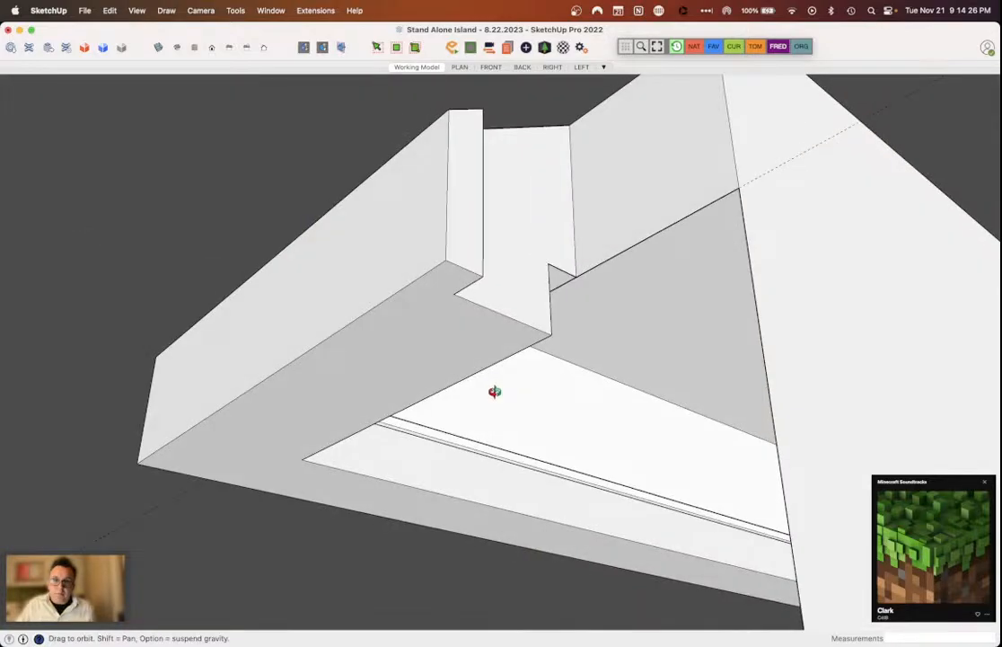
middle_click_drag(495, 391, 348, 343)
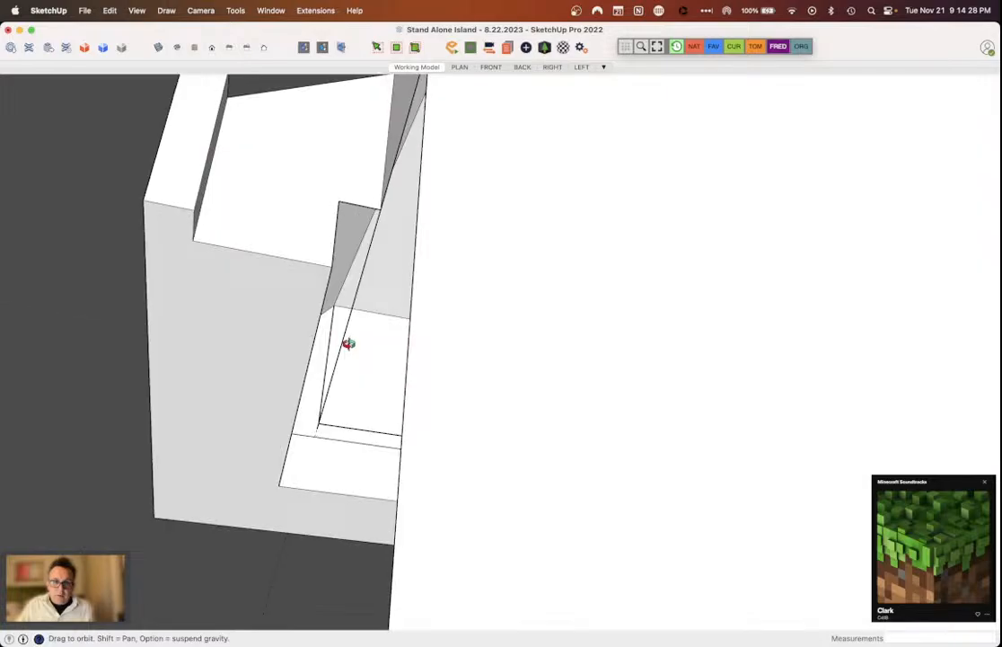
middle_click_drag(348, 343, 376, 466)
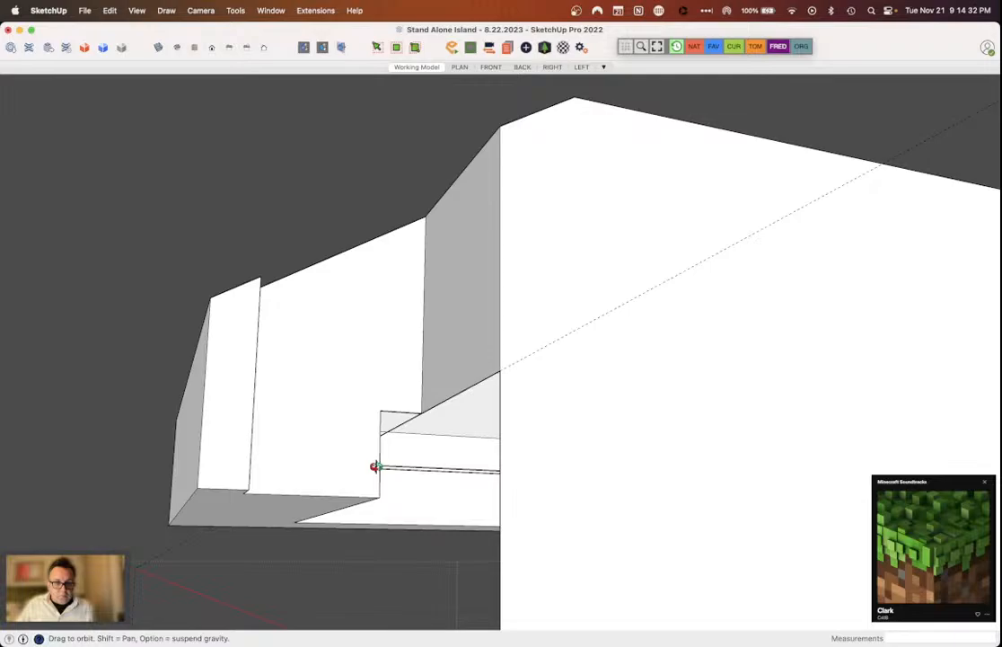
middle_click_drag(375, 466, 554, 453)
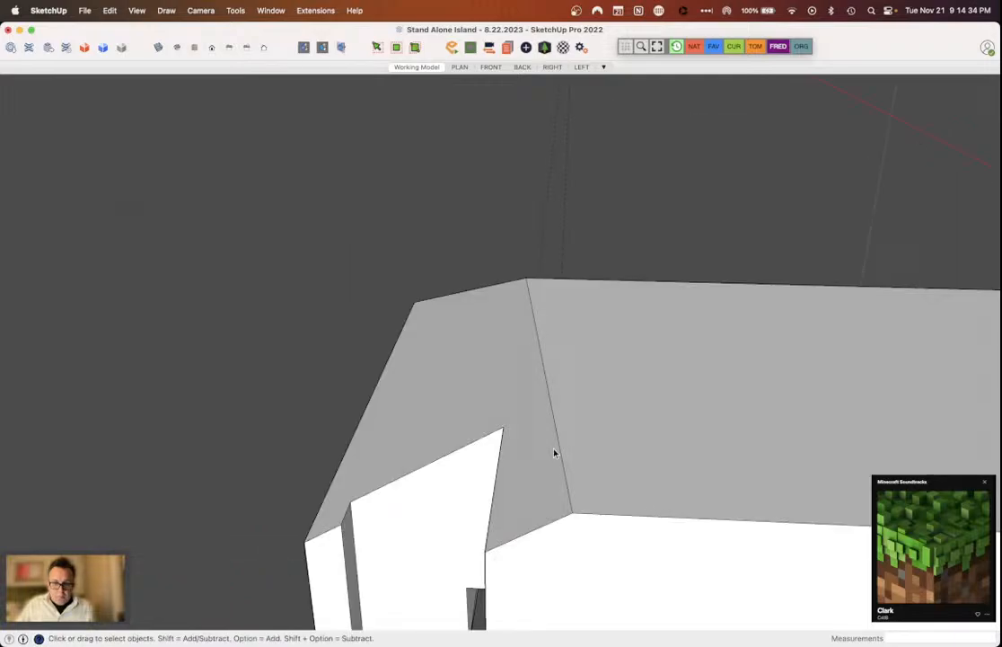
middle_click_drag(557, 454, 331, 433)
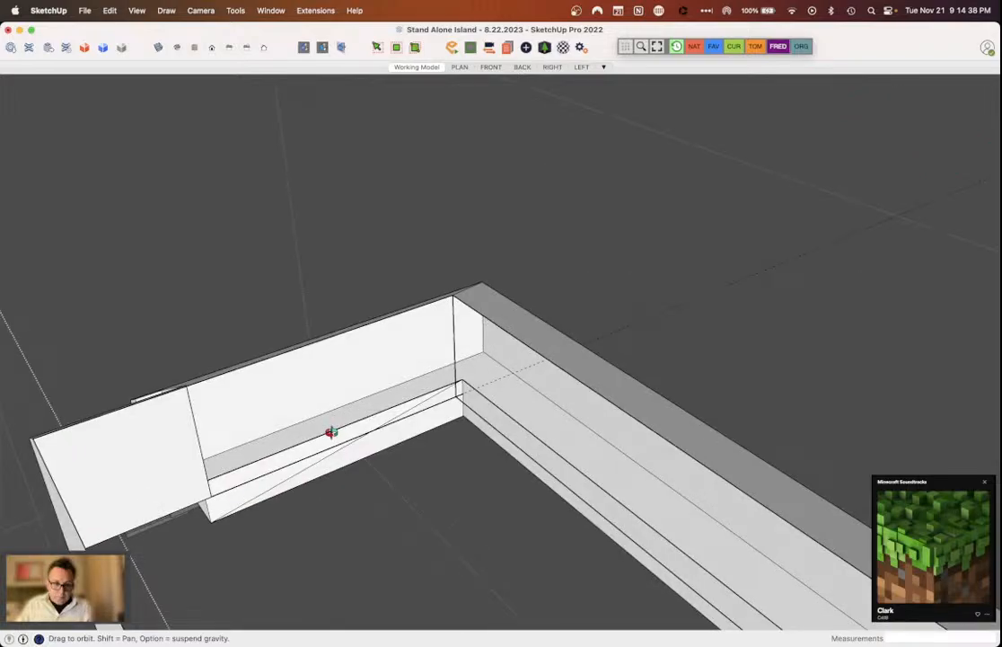
middle_click_drag(330, 433, 321, 479)
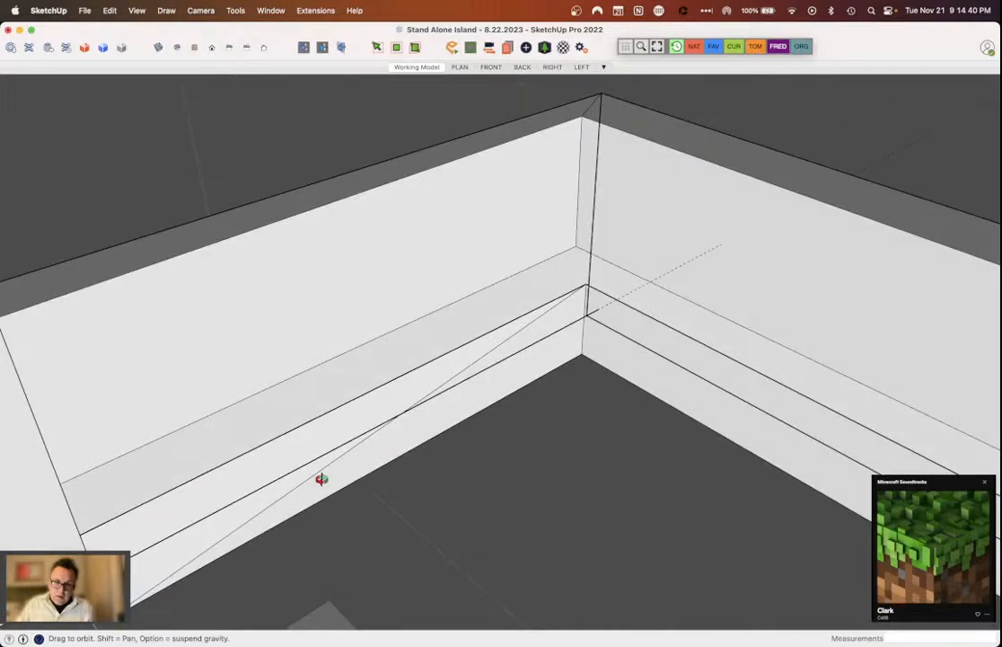
middle_click_drag(321, 478, 244, 465)
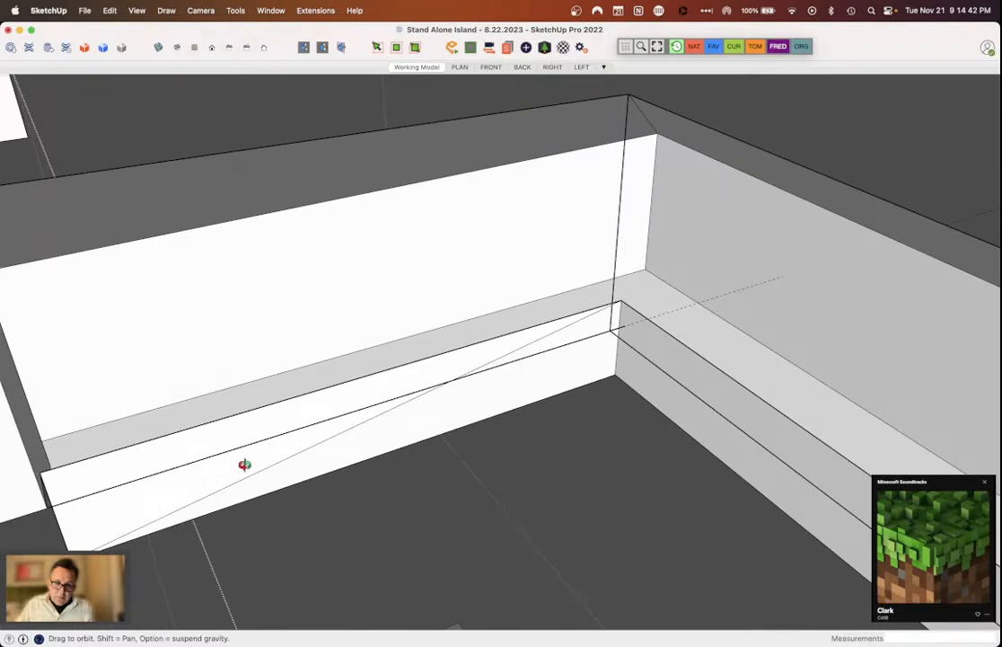
middle_click_drag(245, 464, 193, 475)
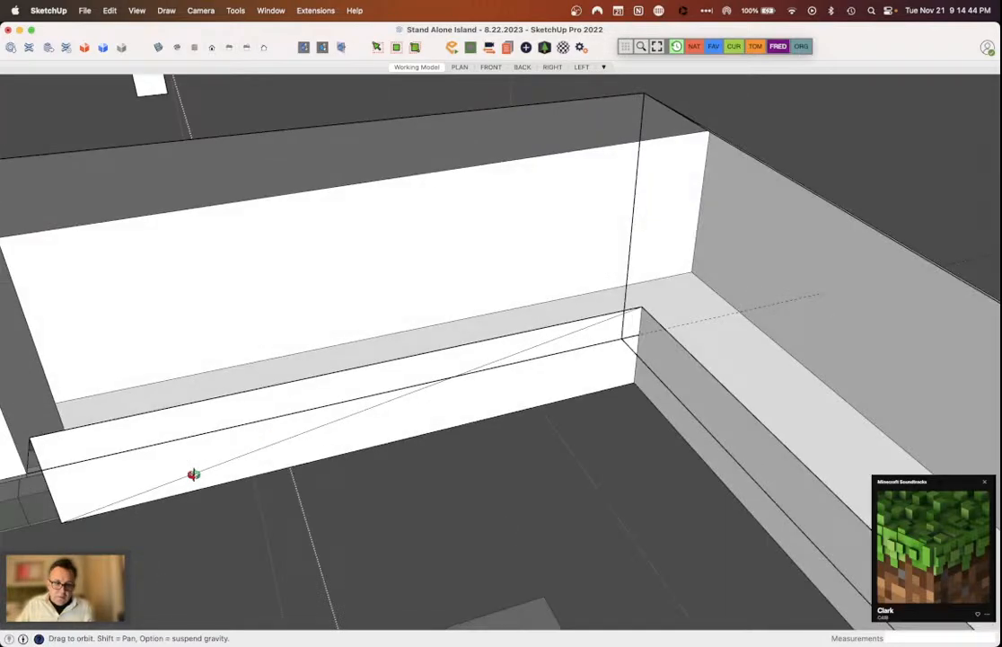
middle_click_drag(193, 474, 575, 308)
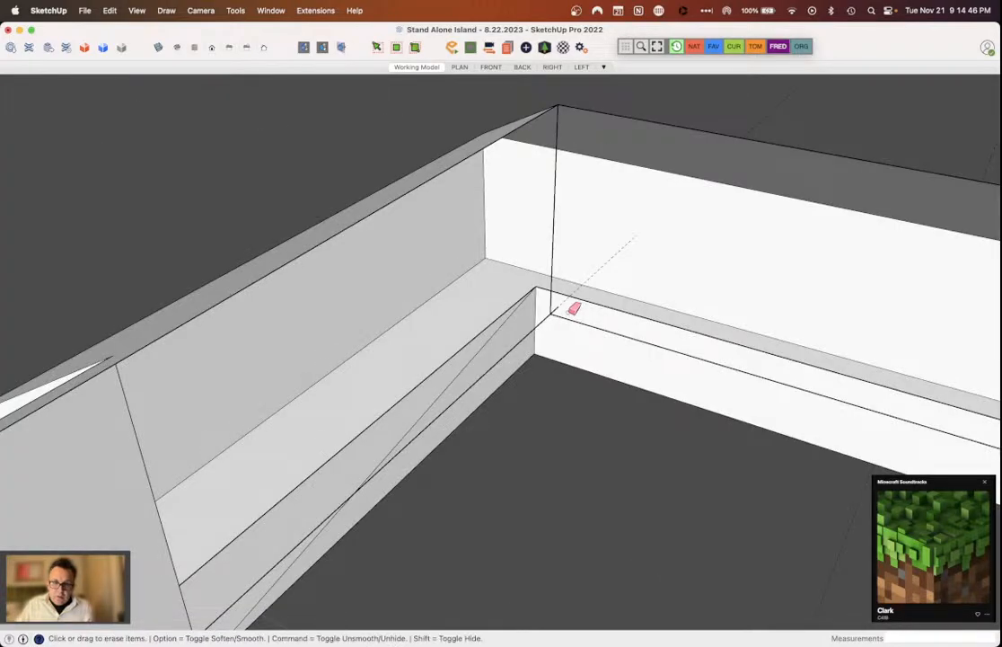
left_click(572, 312)
Step: Erase the vertical edge on the near side face, beside the profiled end, together with the face attached to it
middle_click_drag(553, 307, 356, 418)
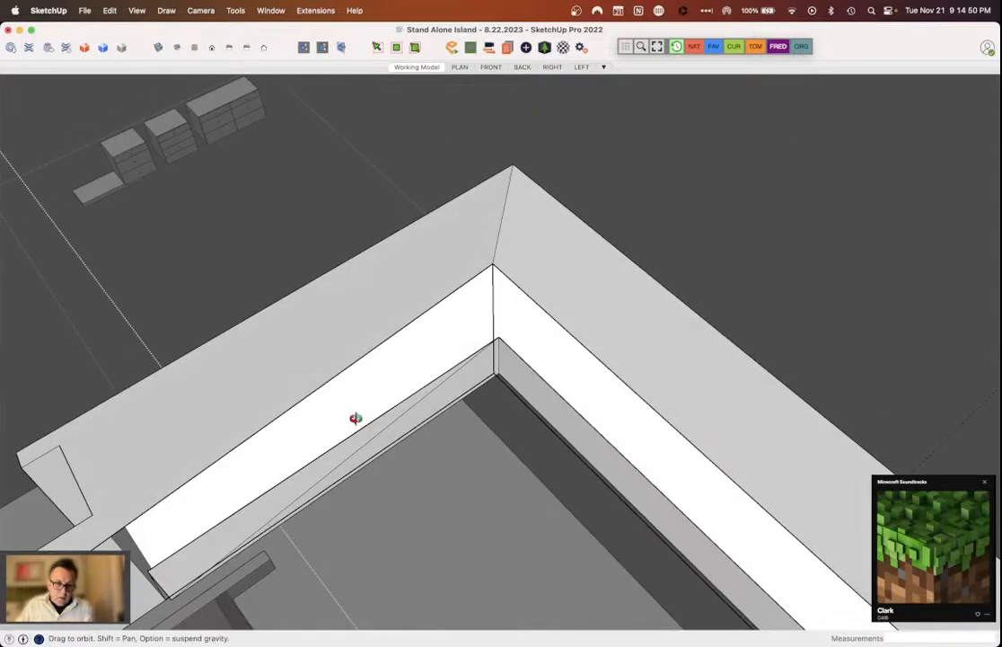
middle_click_drag(356, 418, 427, 298)
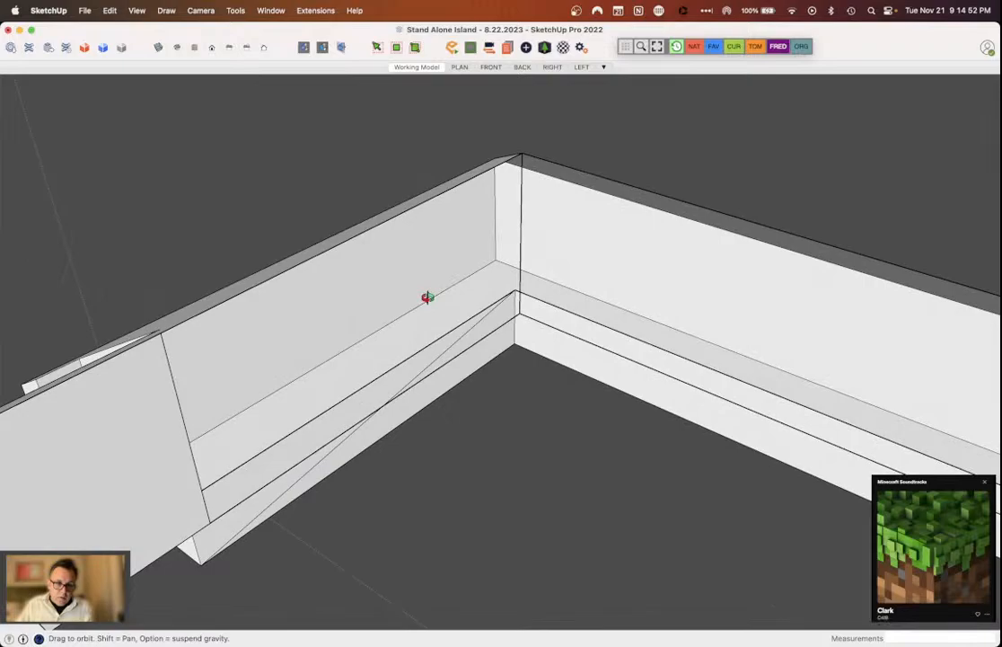
left_click(179, 357)
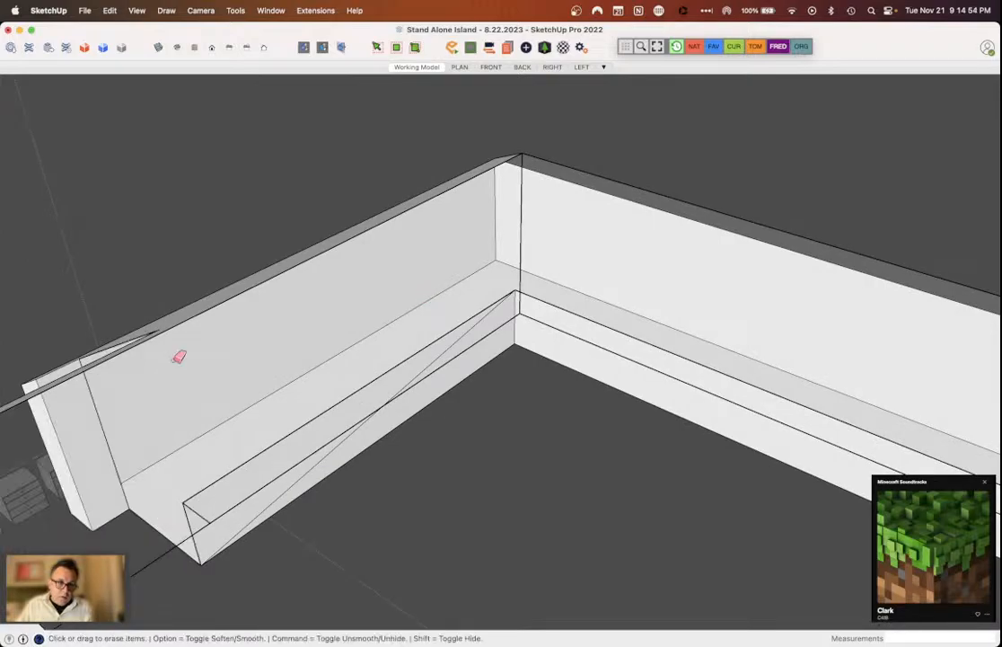
Step: Try to start a line from the top of the vertical edge at the panel's inner corner
key("l")
left_click(522, 153)
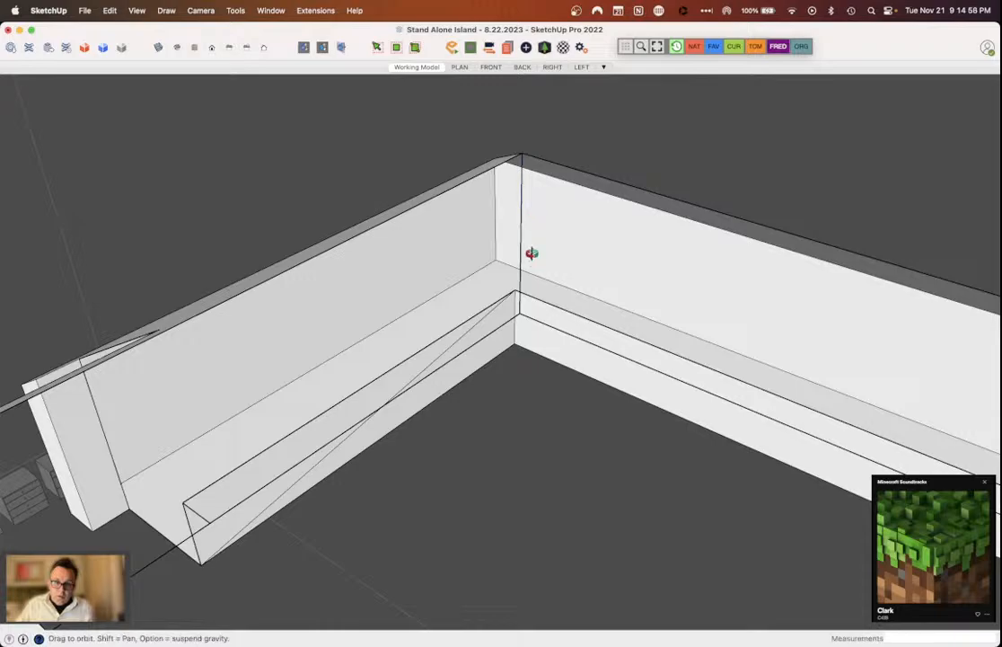
middle_click_drag(530, 252, 77, 267)
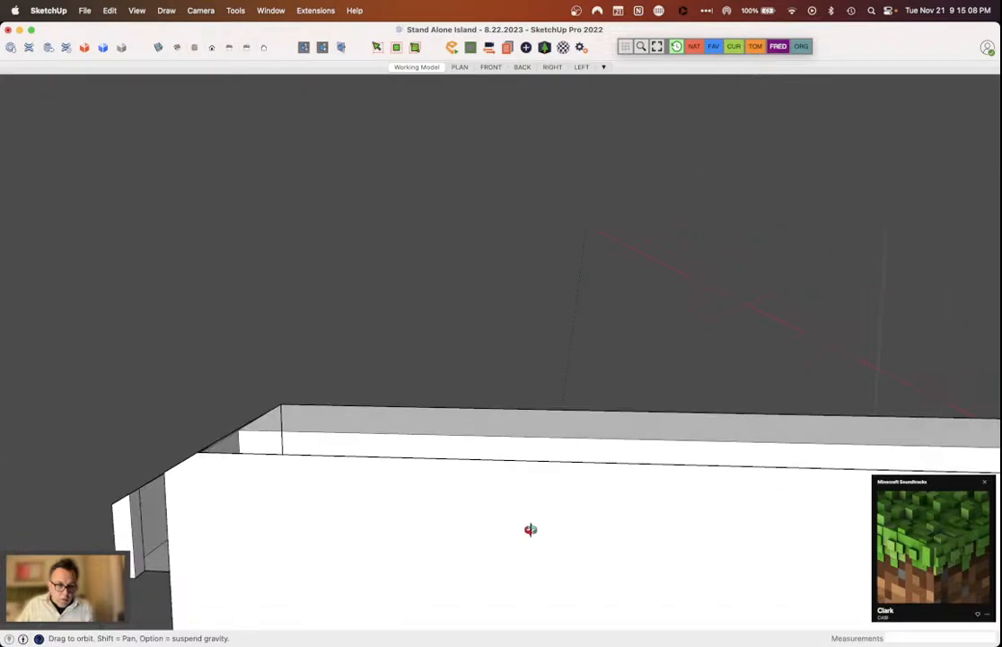
middle_click_drag(530, 529, 481, 361)
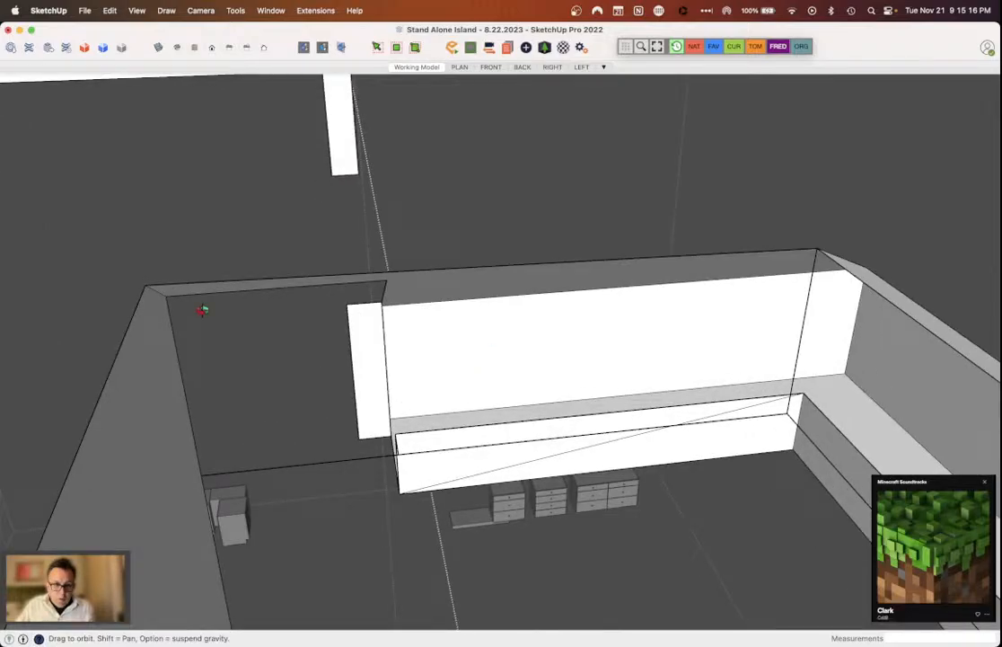
mouse_move(203, 310)
middle_mouse_down()
mouse_move(206, 244)
mouse_move(123, 246)
mouse_move(160, 320)
mouse_move(212, 550)
mouse_move(197, 512)
mouse_move(212, 428)
middle_mouse_up()
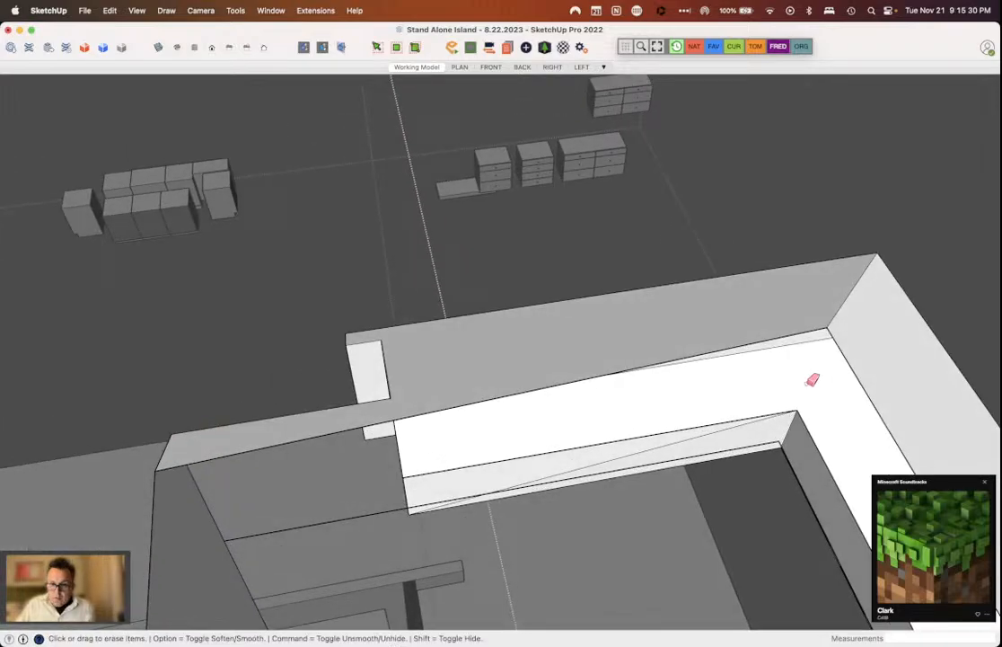
Step: Delete the old end panel section attached to the opposite side panel, including all of its remaining edges
middle_click_drag(812, 379, 742, 147)
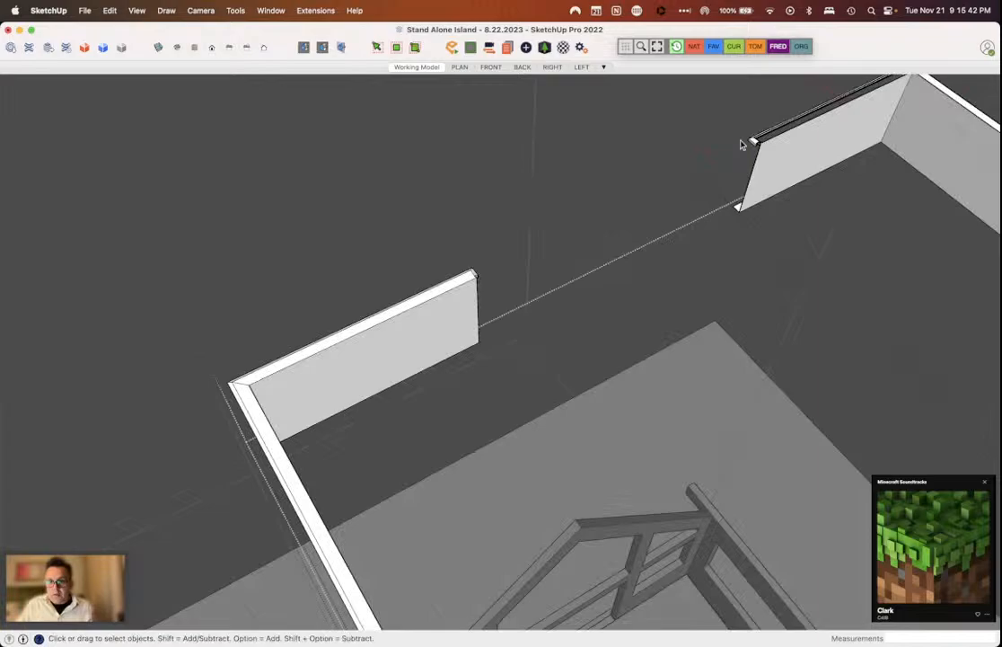
left_click(746, 175)
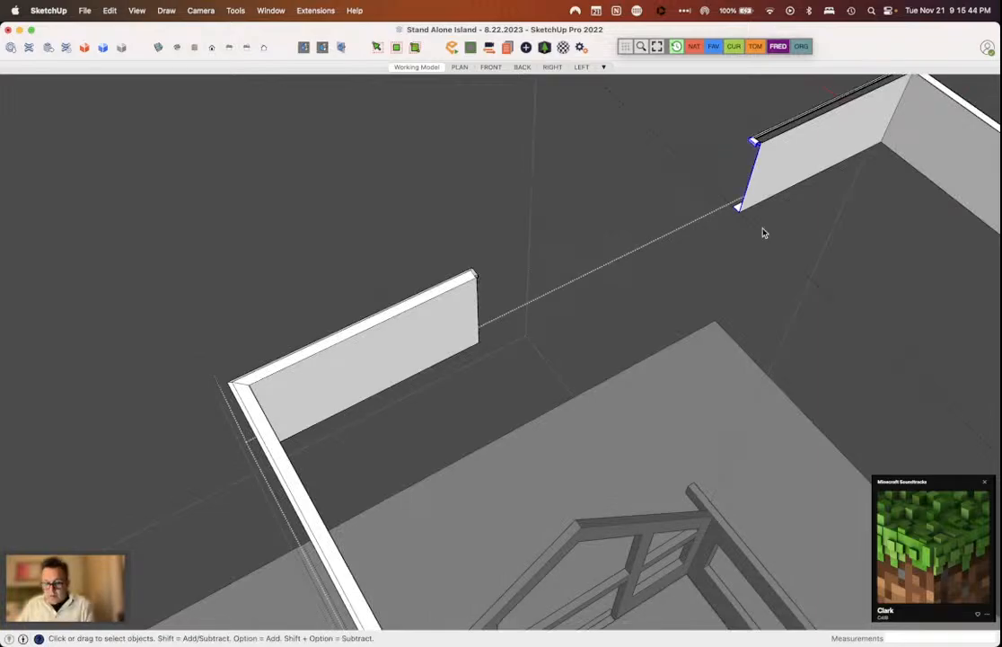
middle_click_drag(764, 232, 362, 293)
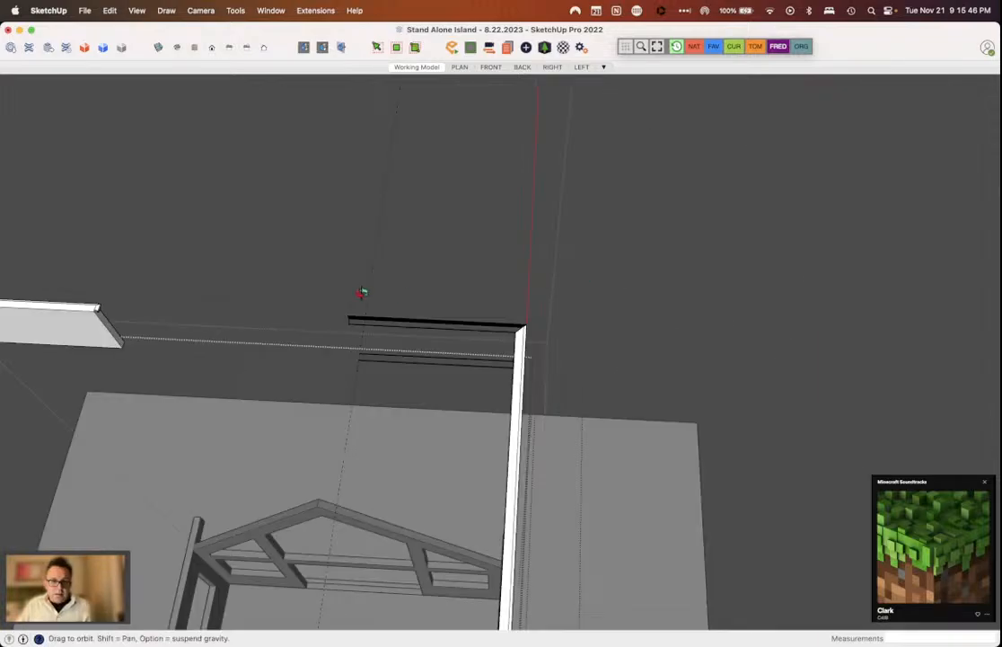
left_click_drag(377, 293, 338, 385)
key("Delete")
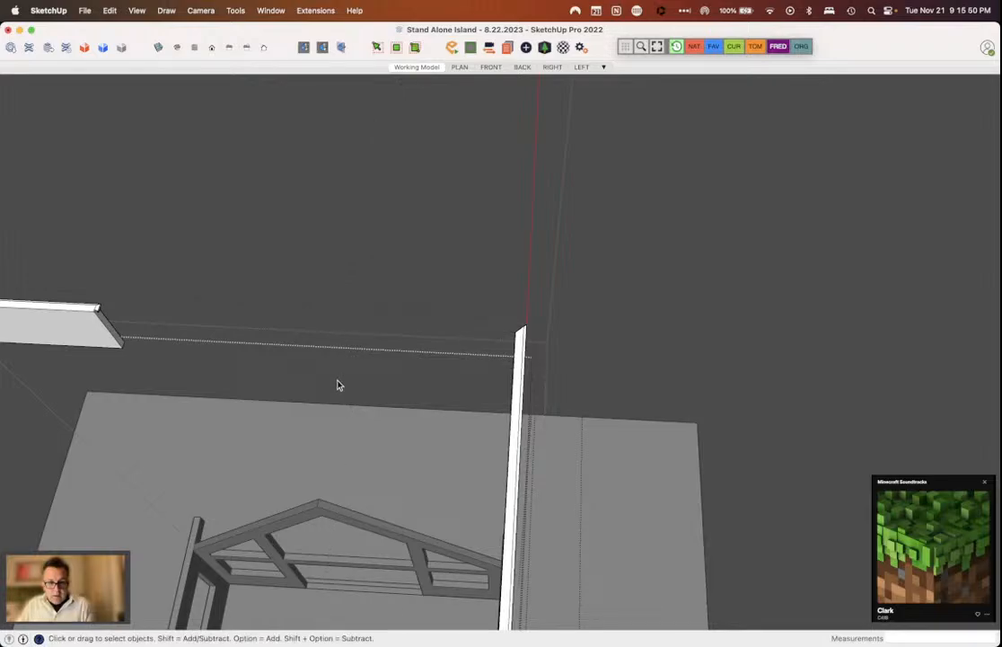
Step: Copy the reworked end panel section and place the copy in line with it, in the gap before the opposite side panel
middle_click_drag(338, 385, 135, 299)
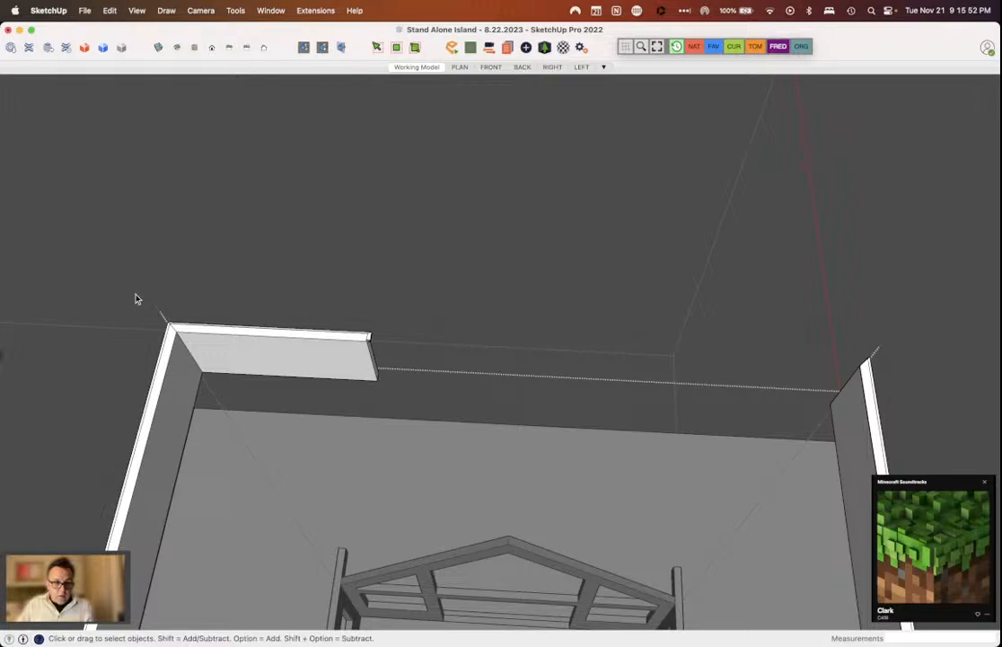
left_click(216, 375)
key("m")
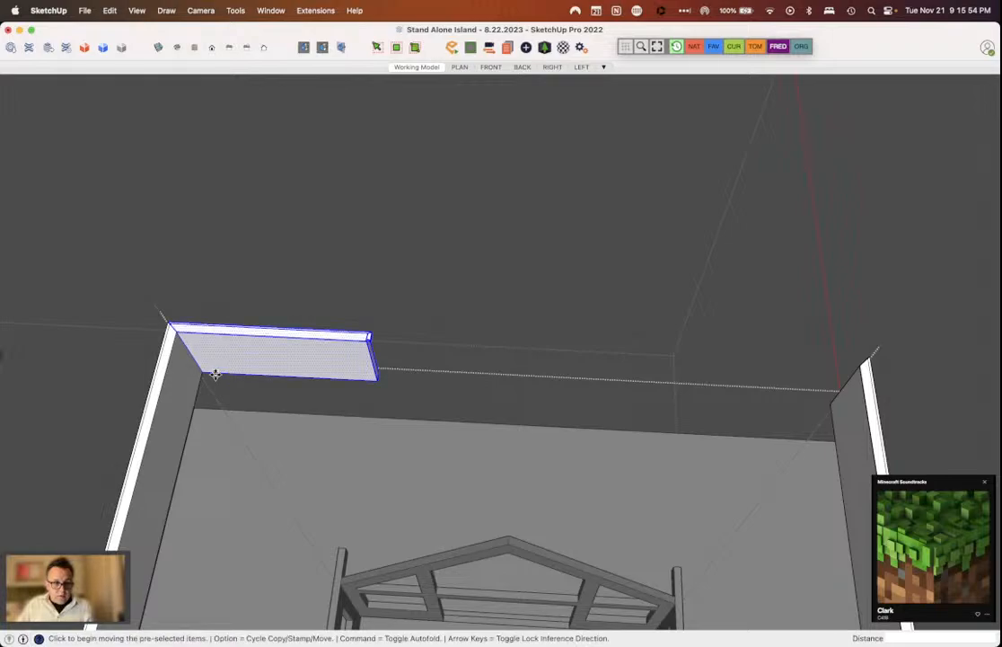
left_click(216, 375)
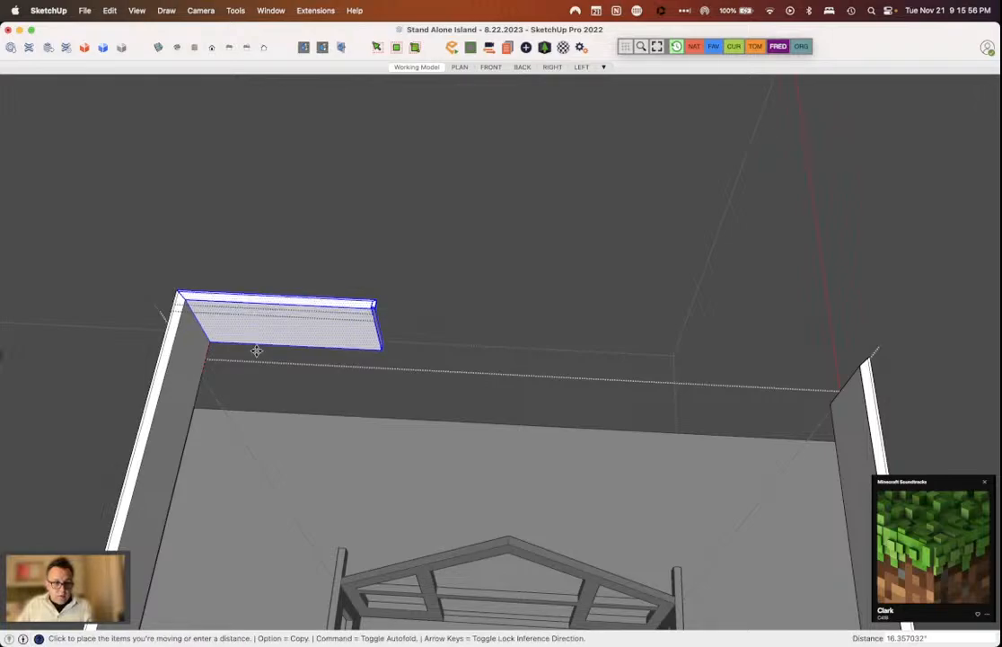
key("alt")
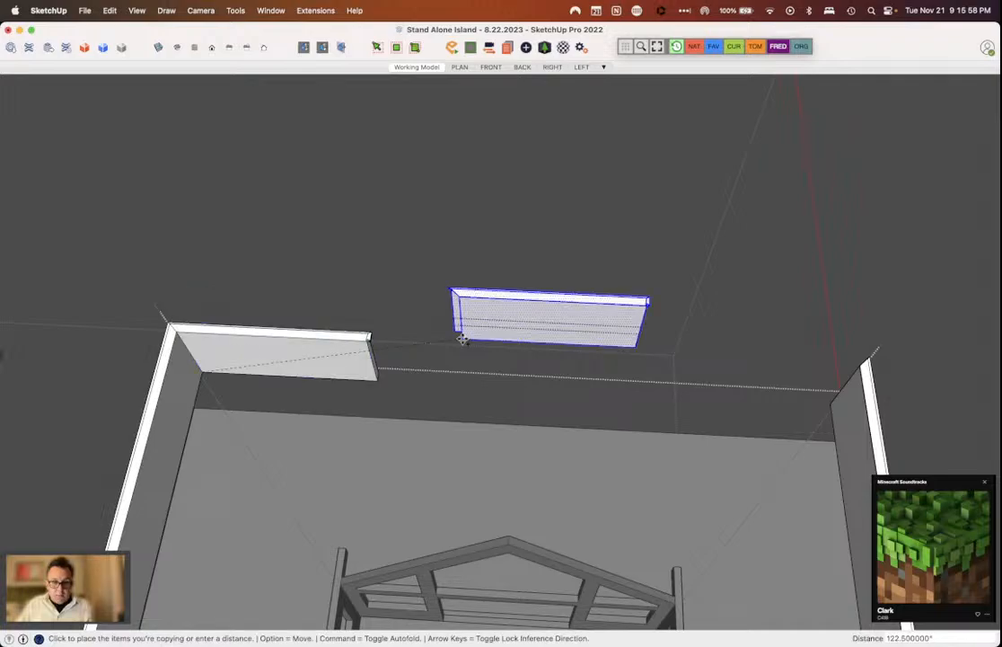
middle_click_drag(462, 338, 543, 347)
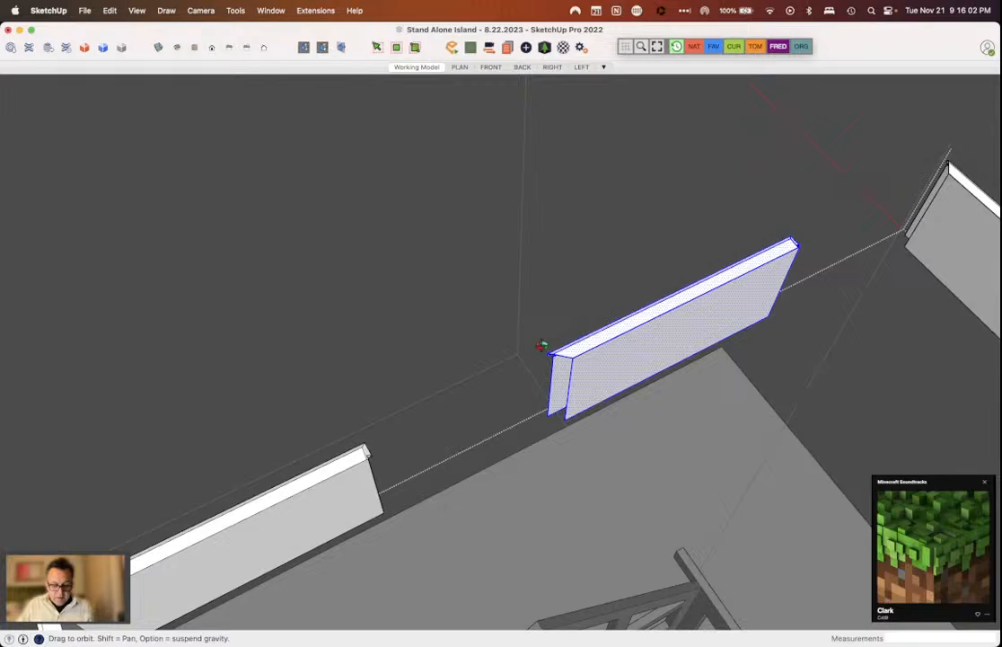
Step: Try to mirror the copied panel with a green-axis scale of -1, and undo the mirroring
key("s")
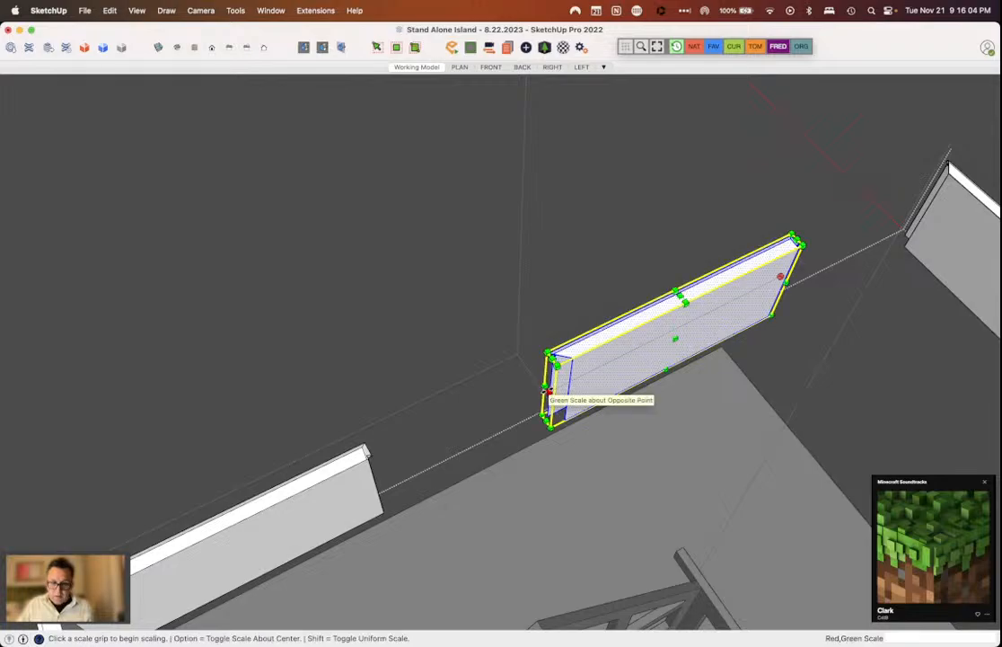
left_click(547, 393)
type("-1")
key("Return")
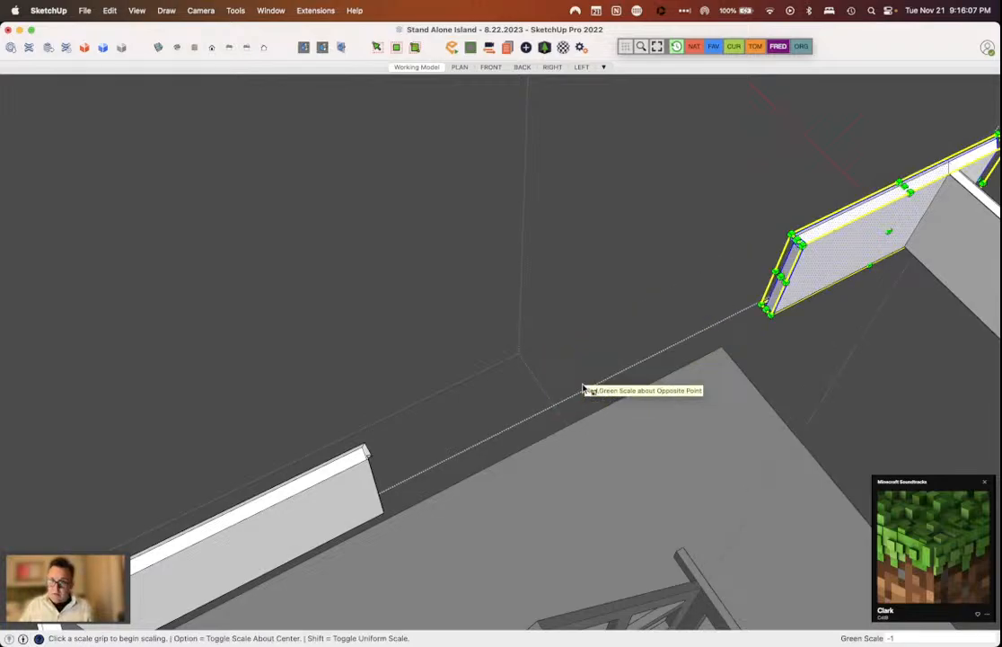
middle_click_drag(584, 389, 847, 234)
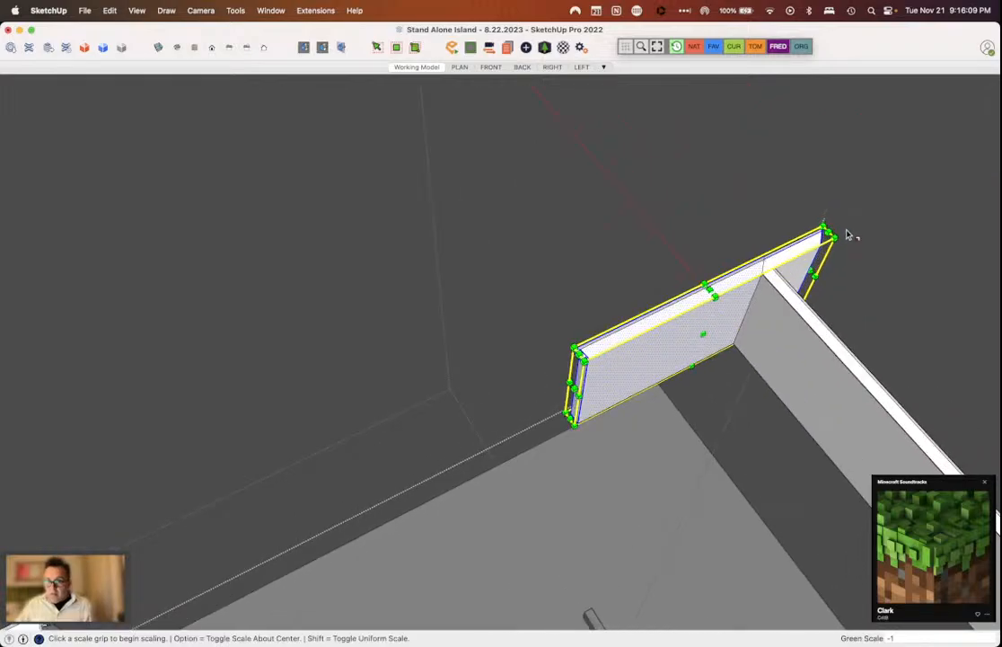
key("super+z")
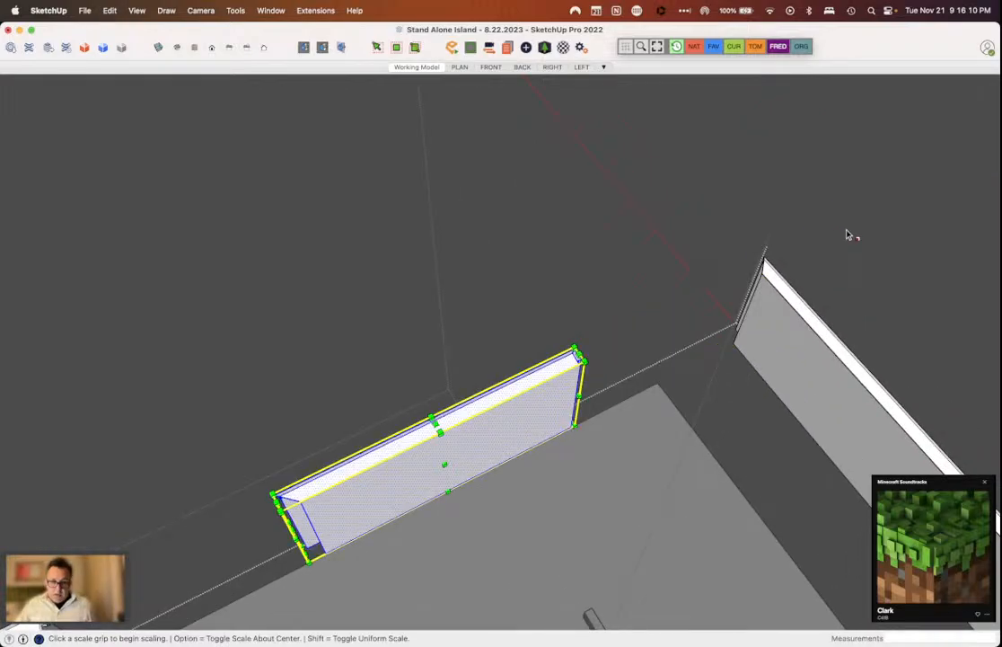
Step: Move the copied panel about 38.95 inches outward along the red axis, clear of the side panels
key("m")
left_click(559, 363)
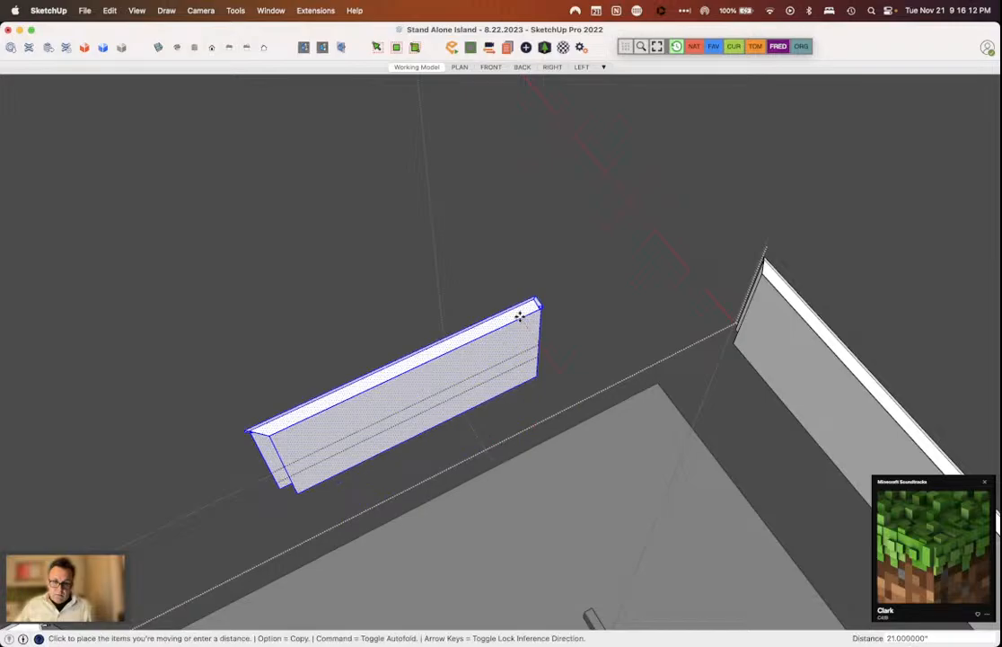
left_click(497, 269)
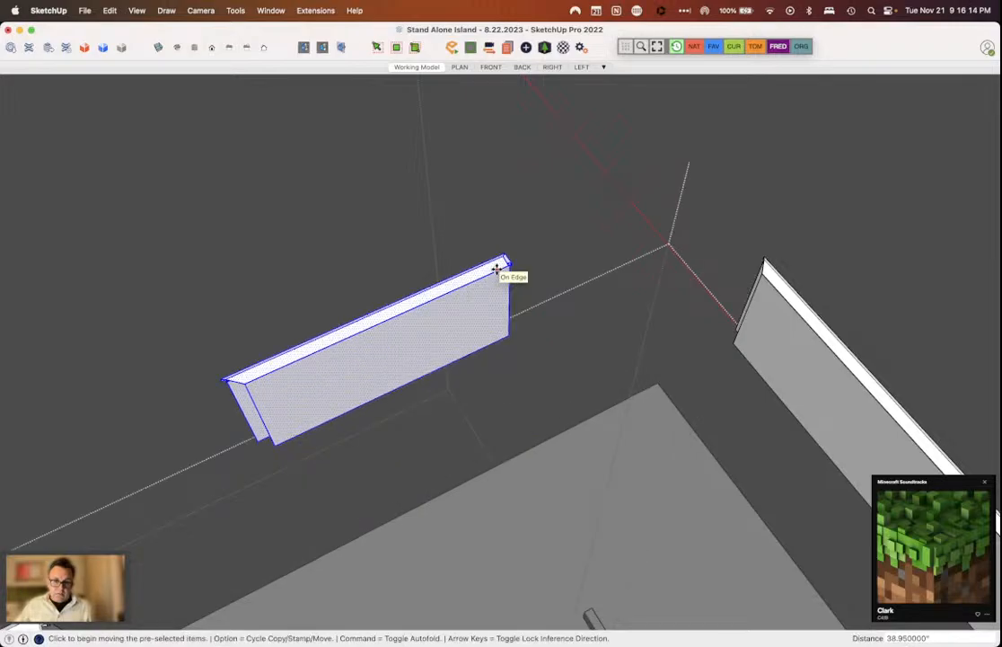
Step: Mirror the copied panel lengthwise with the Scale tool so its mitred end faces the opposite side panel
middle_click_drag(497, 268, 273, 463)
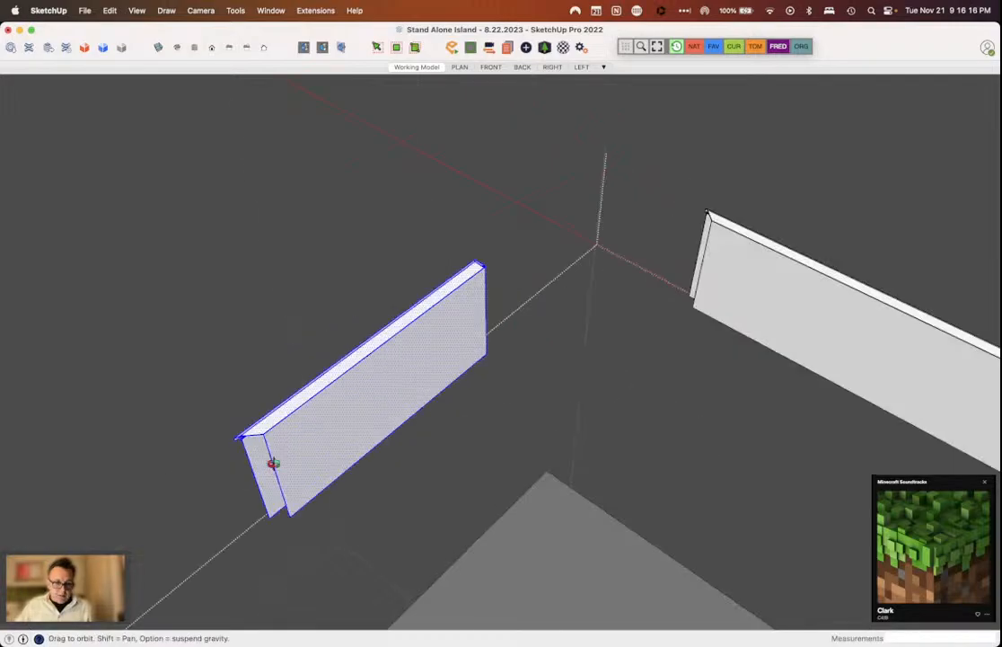
key("s")
left_click(249, 483)
left_click(298, 445)
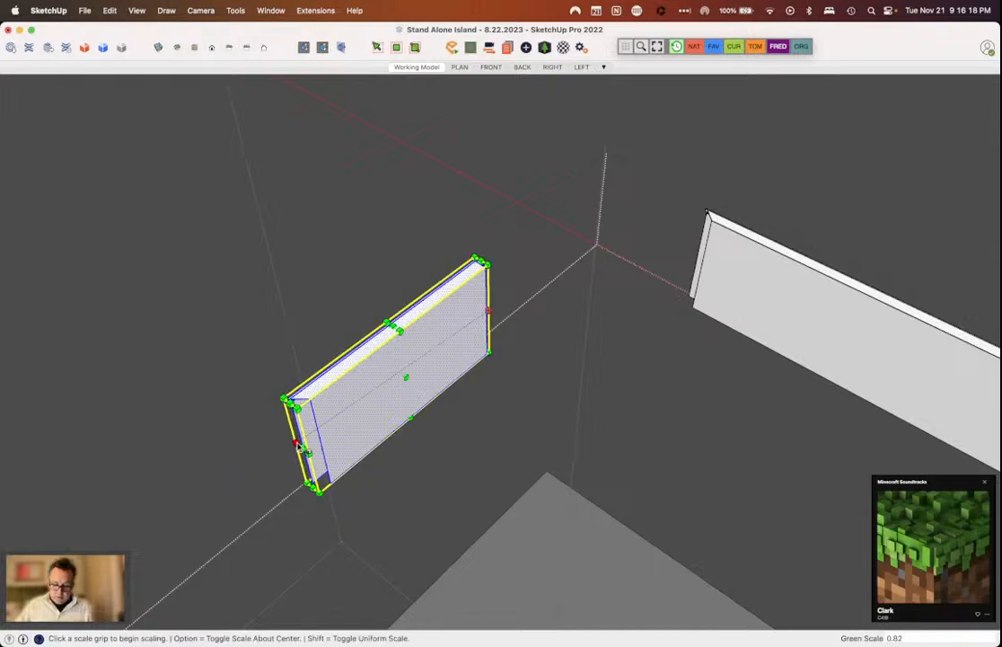
key("super+z")
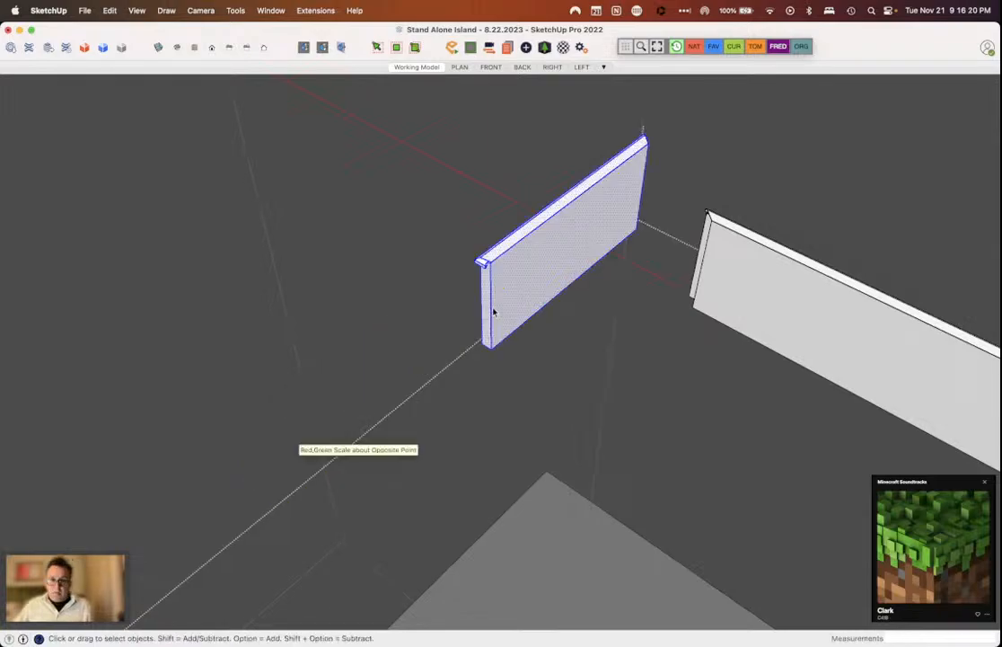
Step: Move the mirrored panel by its mitred upper corner onto the matching corner of the side panel, about 44.77 inches away
key("m")
left_click(644, 137)
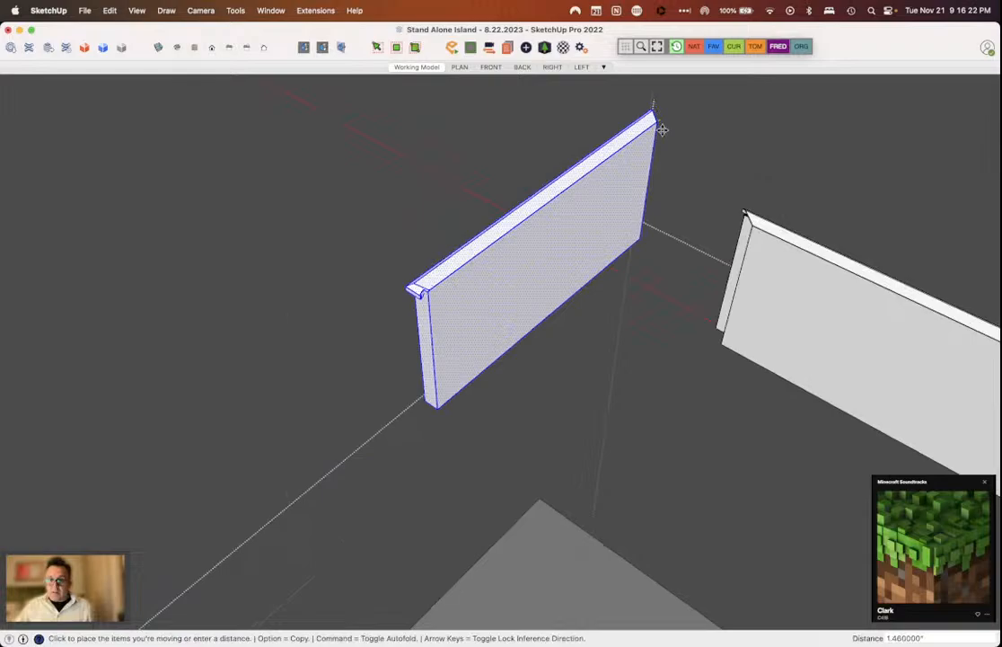
left_click(752, 228)
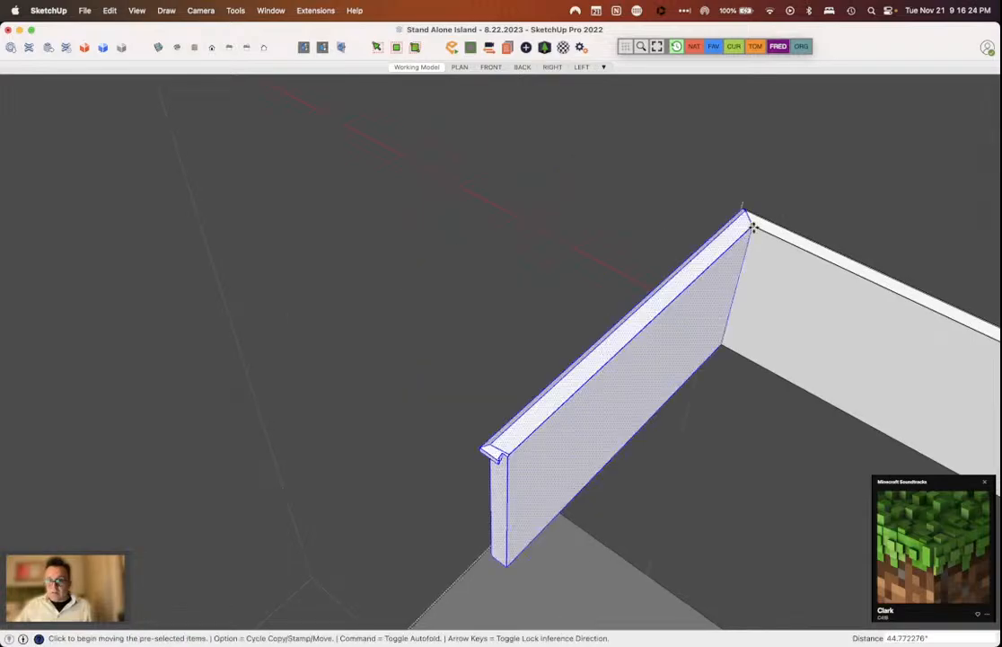
Step: Draw lines along the underside of the mirrored panel, about 82.24 inches on its inner edge and 4 inches across its free end
middle_click_drag(752, 227, 575, 130)
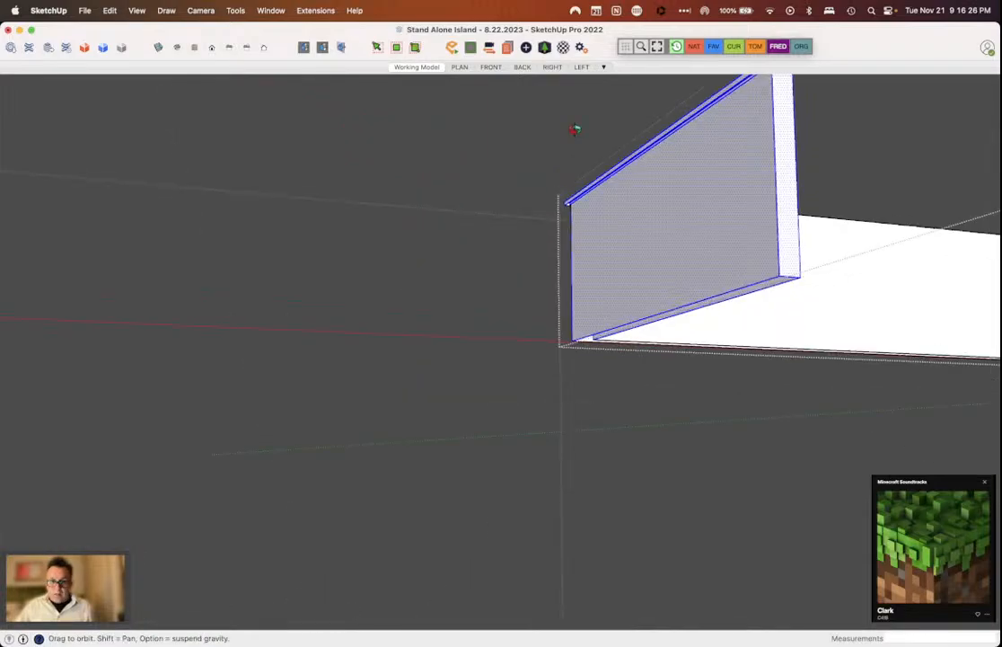
middle_click_drag(575, 130, 635, 375)
key("l")
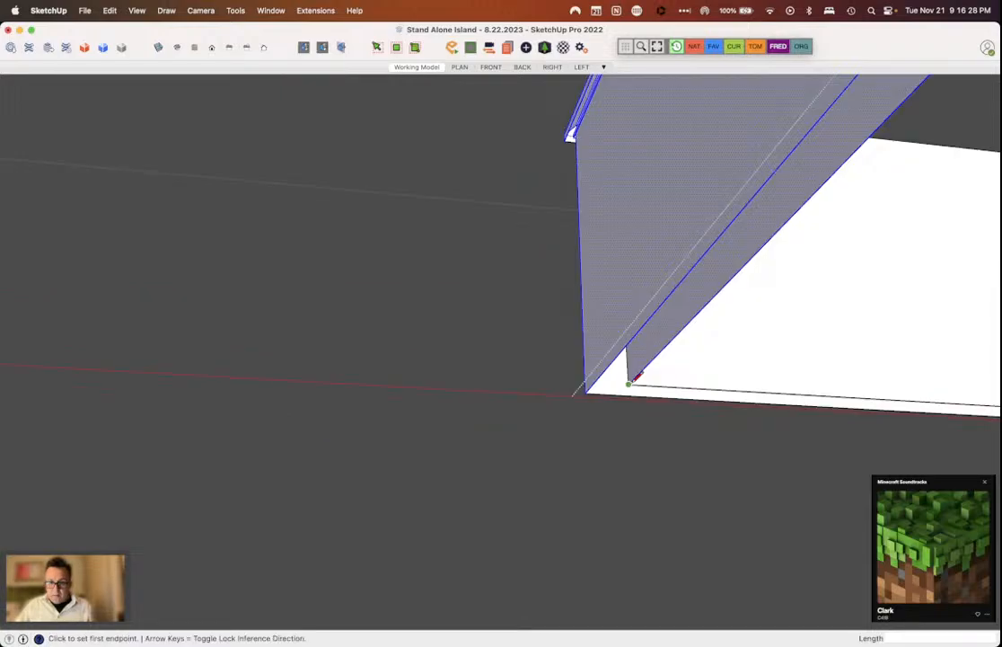
left_click(631, 381)
middle_click_drag(631, 381, 856, 151)
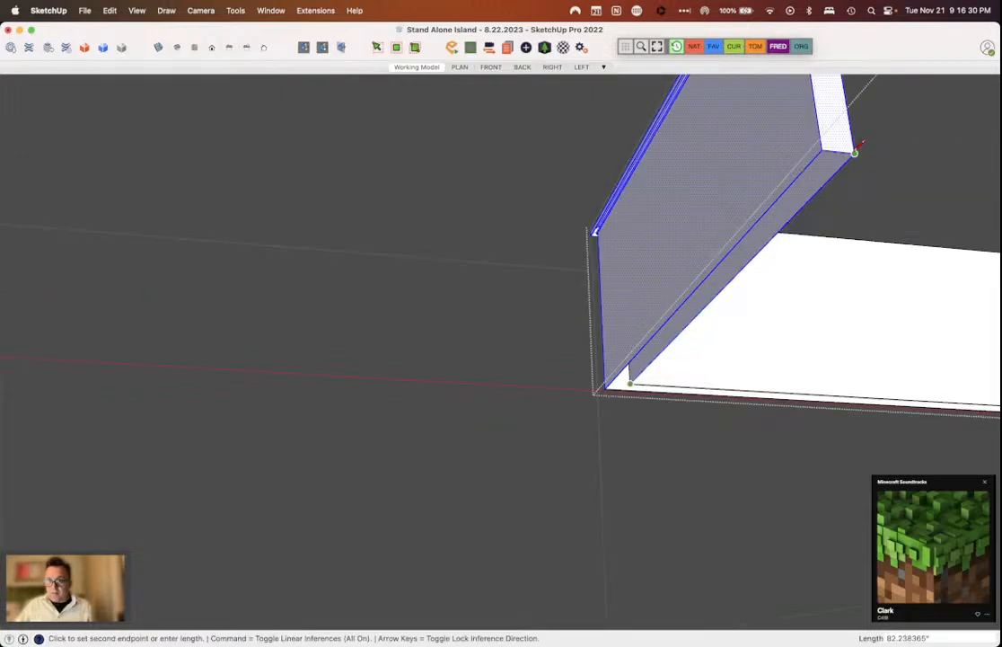
left_click(856, 151)
type("4")
key("Return")
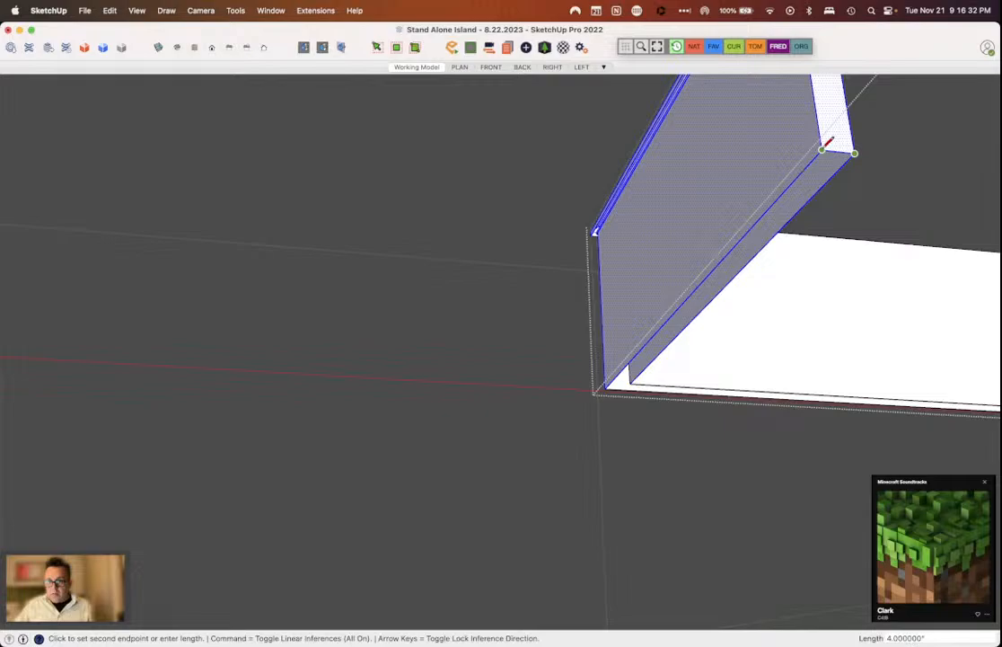
Step: Draw a line about 0.25 inch long on the small lip at the upper inner corner of the panel's free end
middle_click_drag(829, 141, 690, 135)
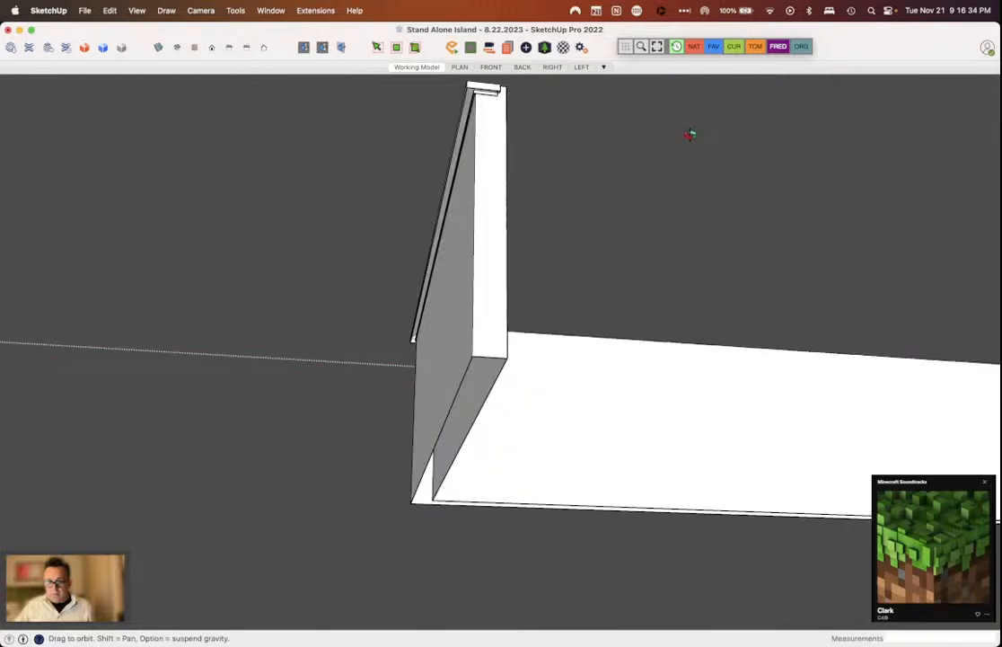
middle_click_drag(690, 135, 681, 123)
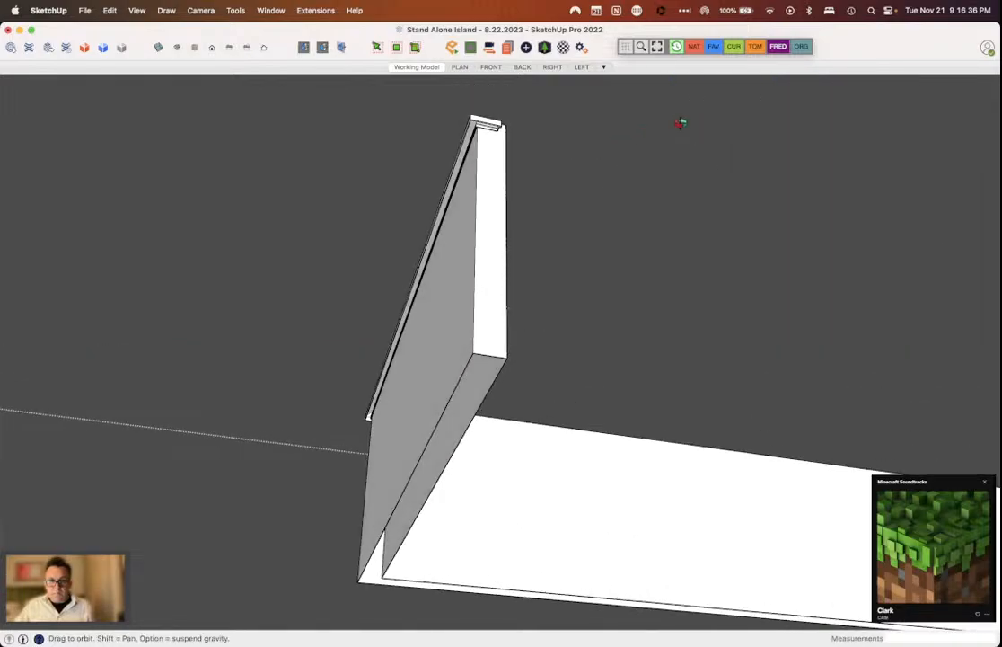
scroll(473, 123, "up", 5)
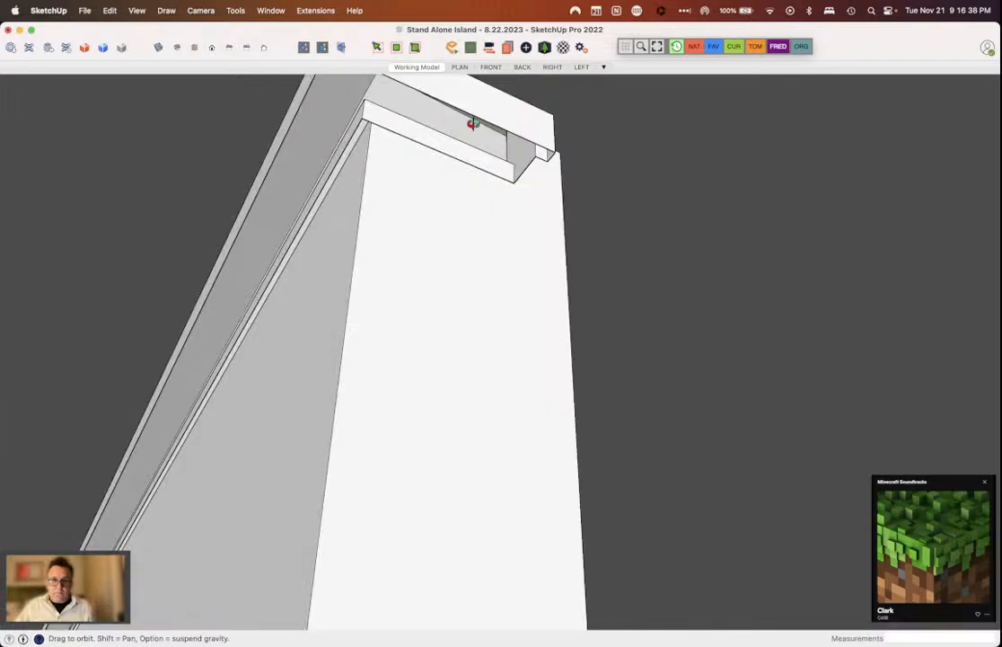
key("l")
left_click(548, 158)
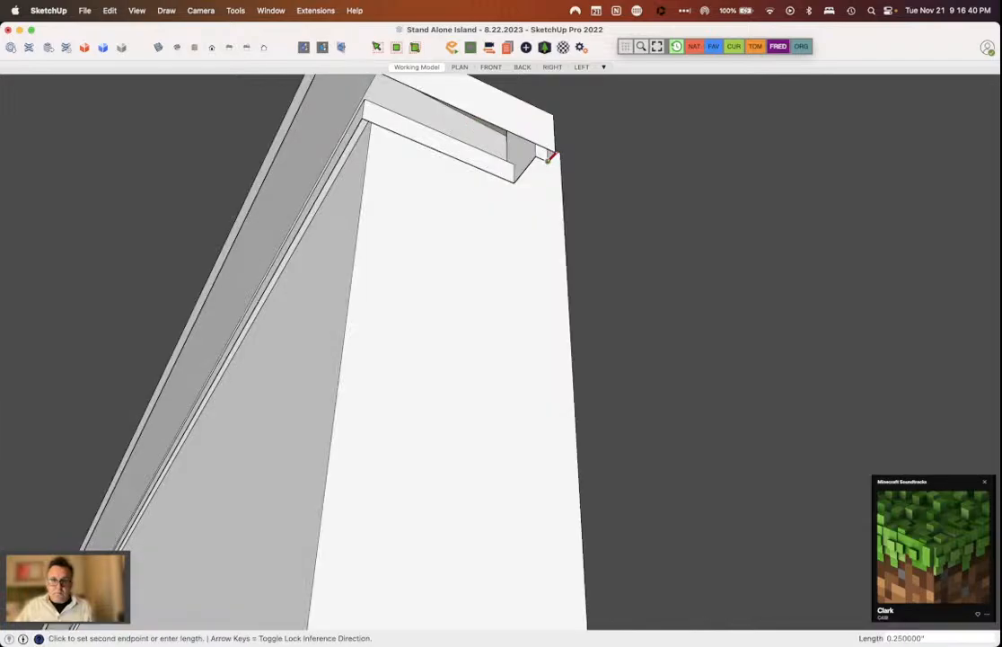
key("space")
Step: Examine the panel's profiled free end and the mitred corner where its moulding meets the side panel
scroll(456, 147, "down", 5)
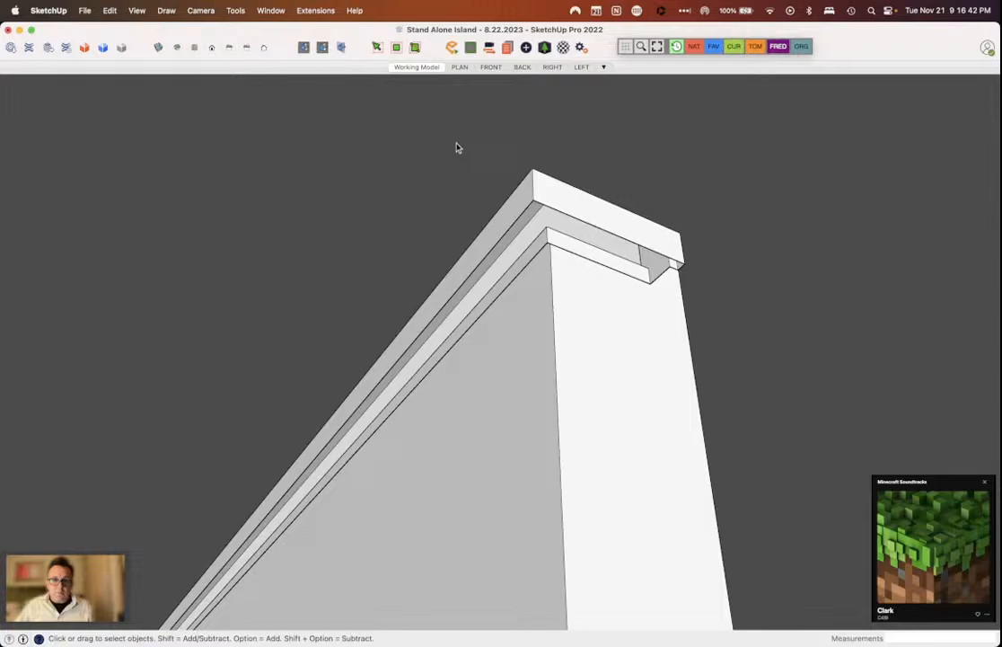
middle_click_drag(456, 147, 860, 144)
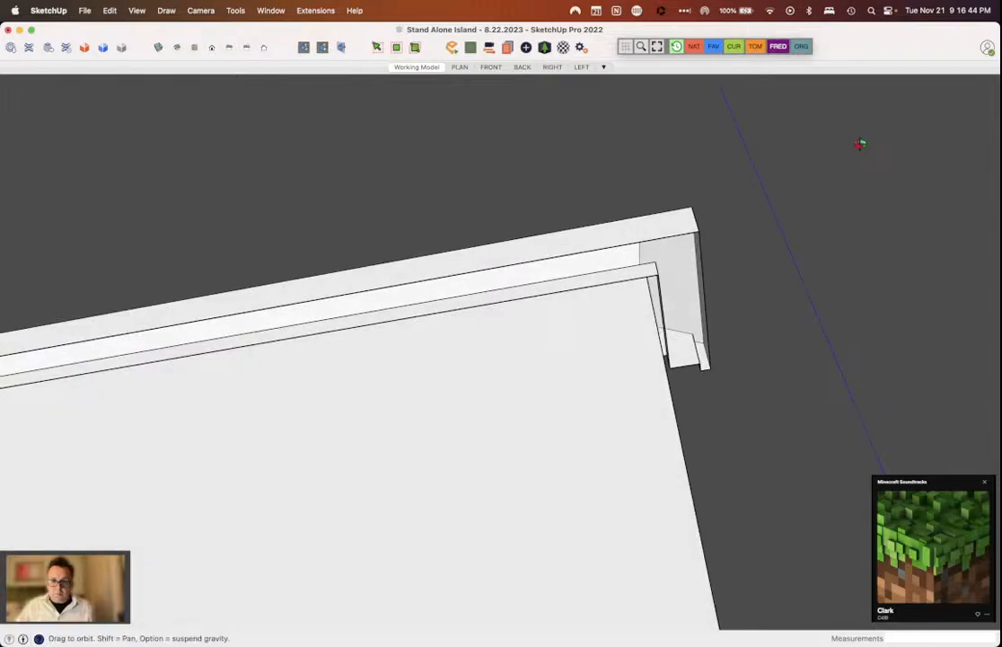
middle_click_drag(860, 143, 556, 216)
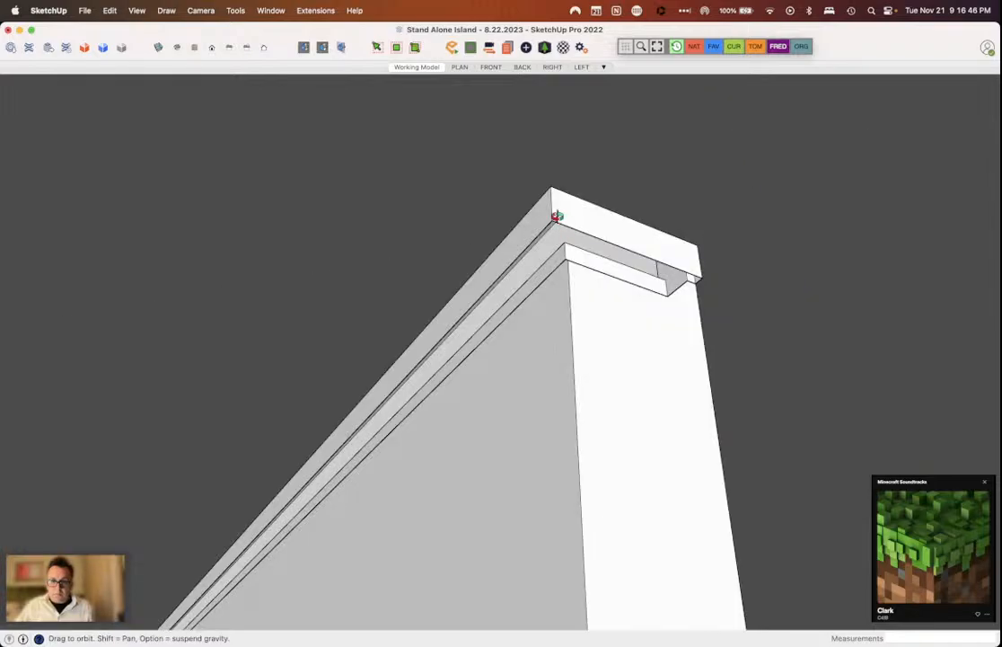
middle_click_drag(557, 216, 326, 575)
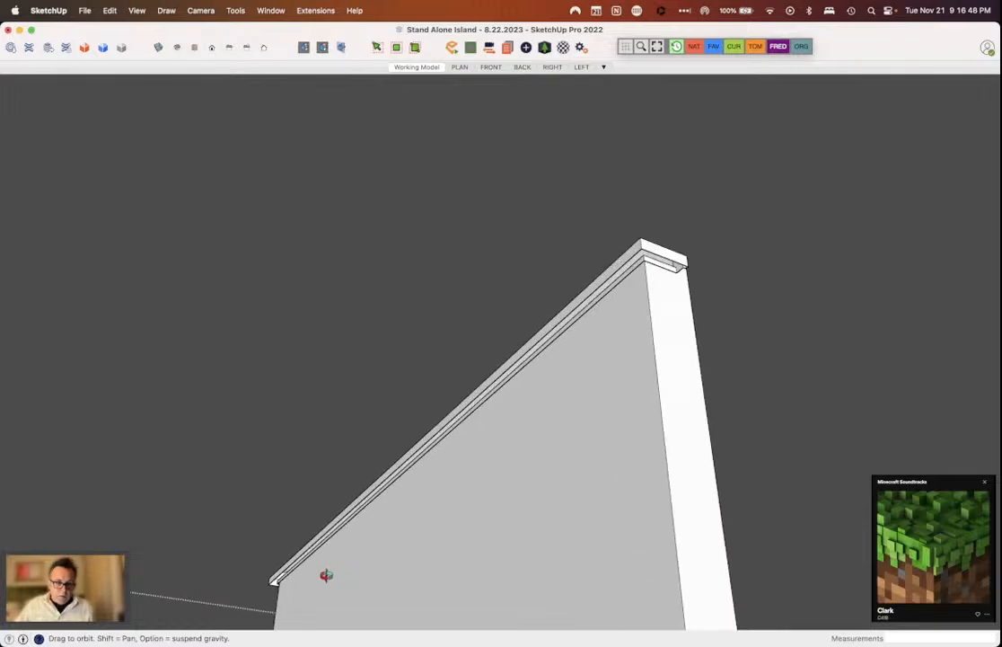
middle_click_drag(326, 575, 840, 551)
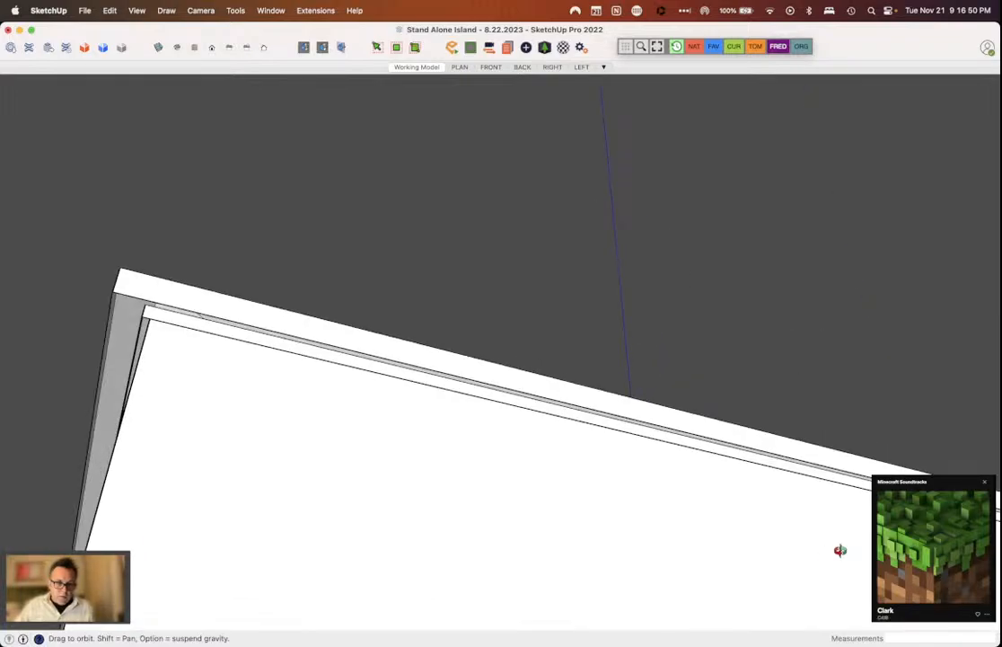
middle_click_drag(840, 551, 233, 357)
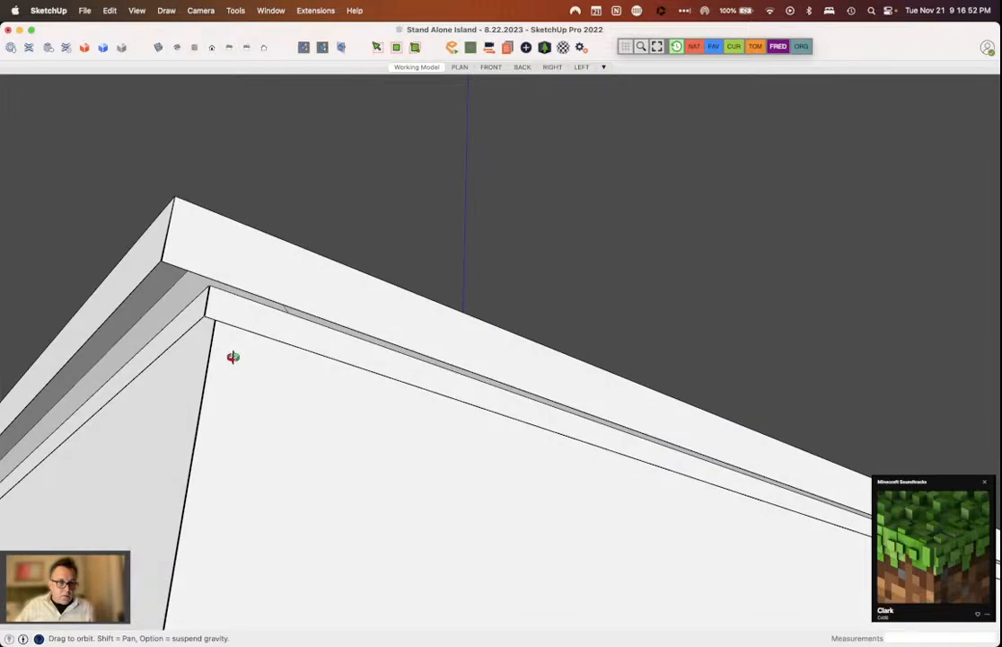
middle_click_drag(233, 356, 213, 244)
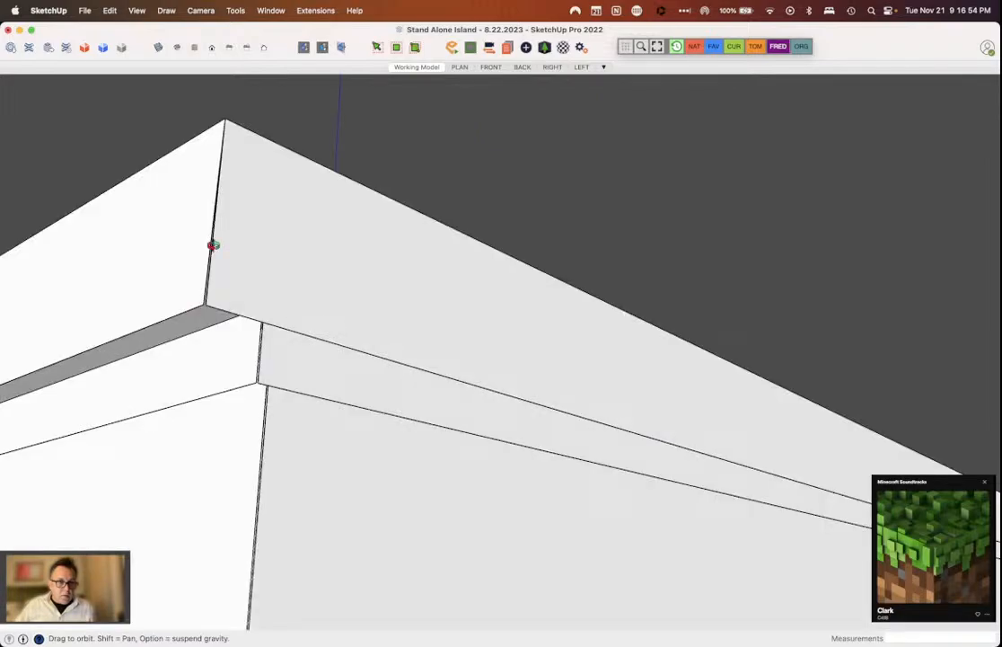
Step: Examine the vertical joint at the panel corner and the top edge of the moulding from inside and outside the island
scroll(212, 244, "up", 3)
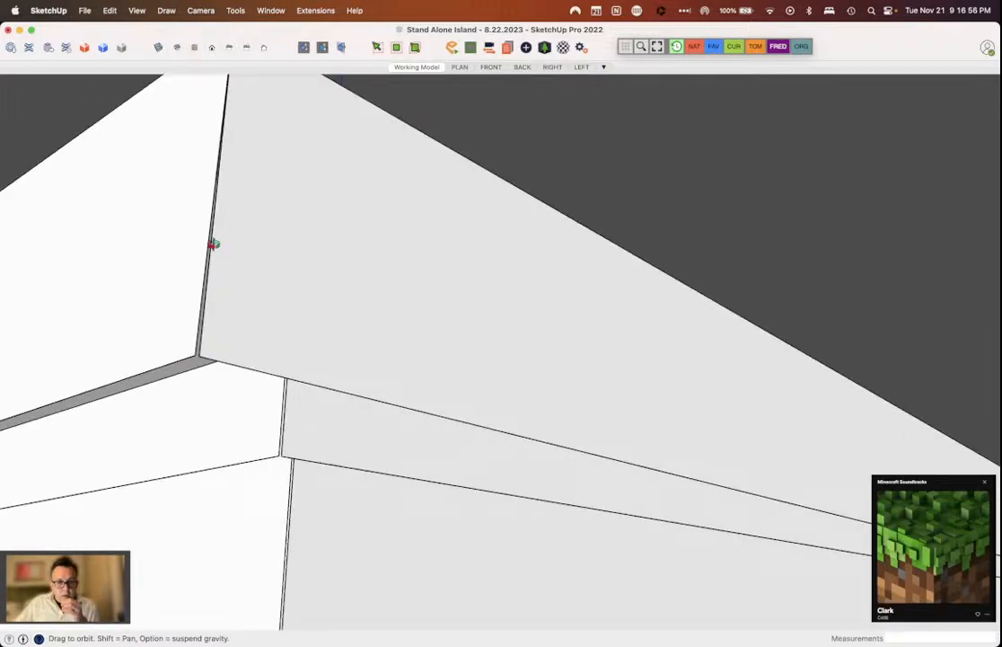
middle_click_drag(213, 245, 212, 352)
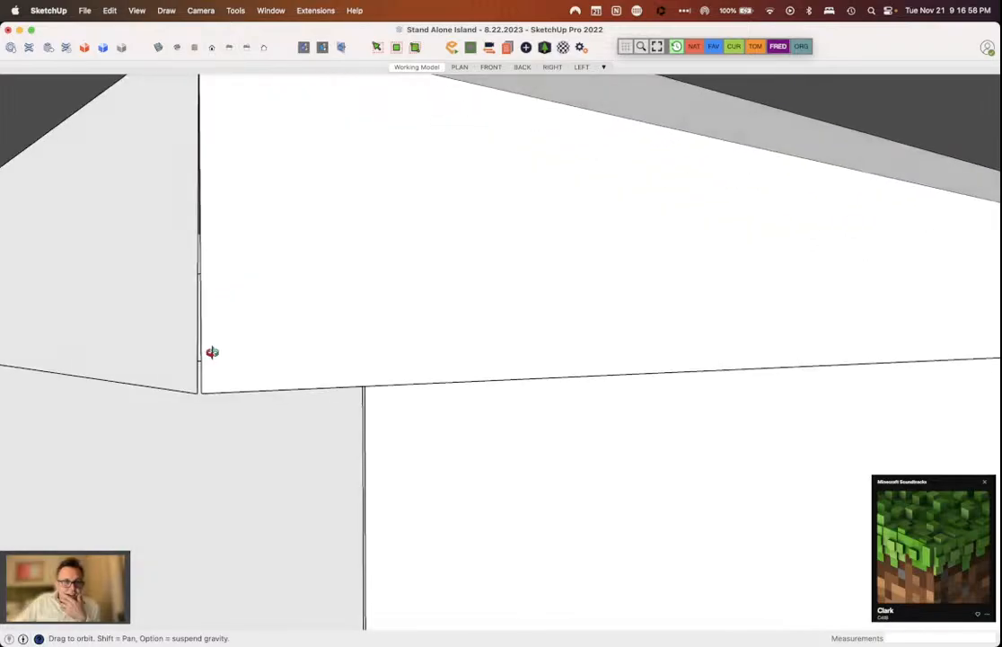
middle_click_drag(212, 352, 447, 347)
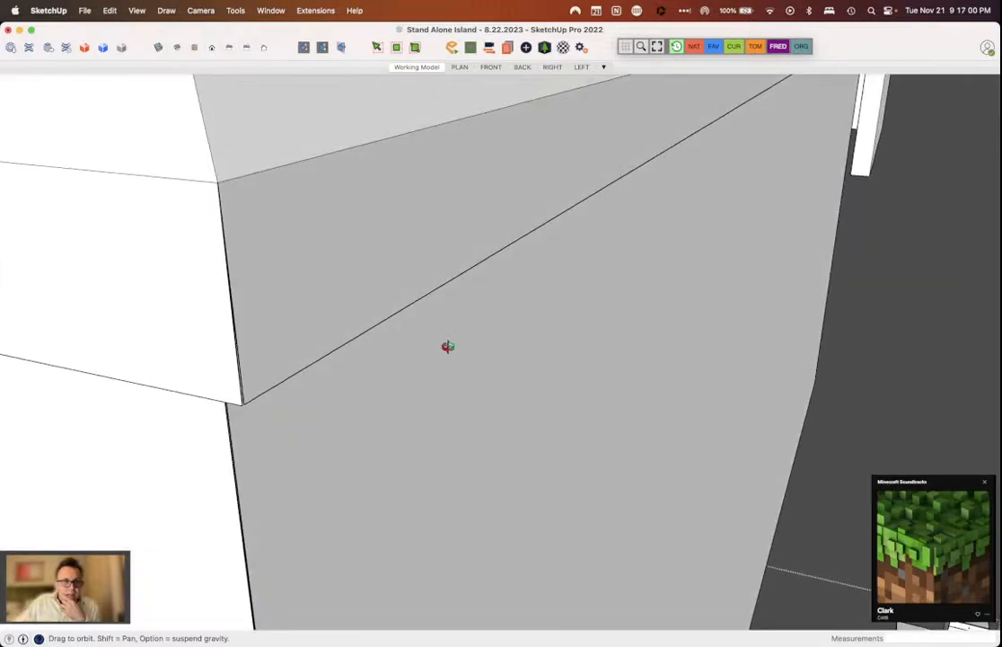
middle_click_drag(447, 346, 255, 208)
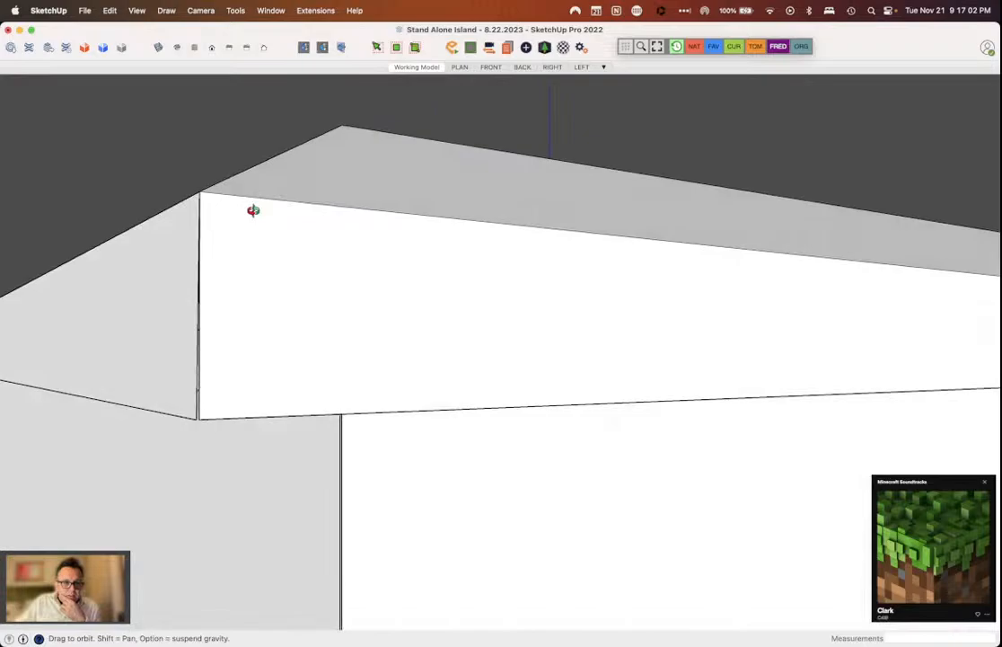
middle_click_drag(253, 210, 153, 220)
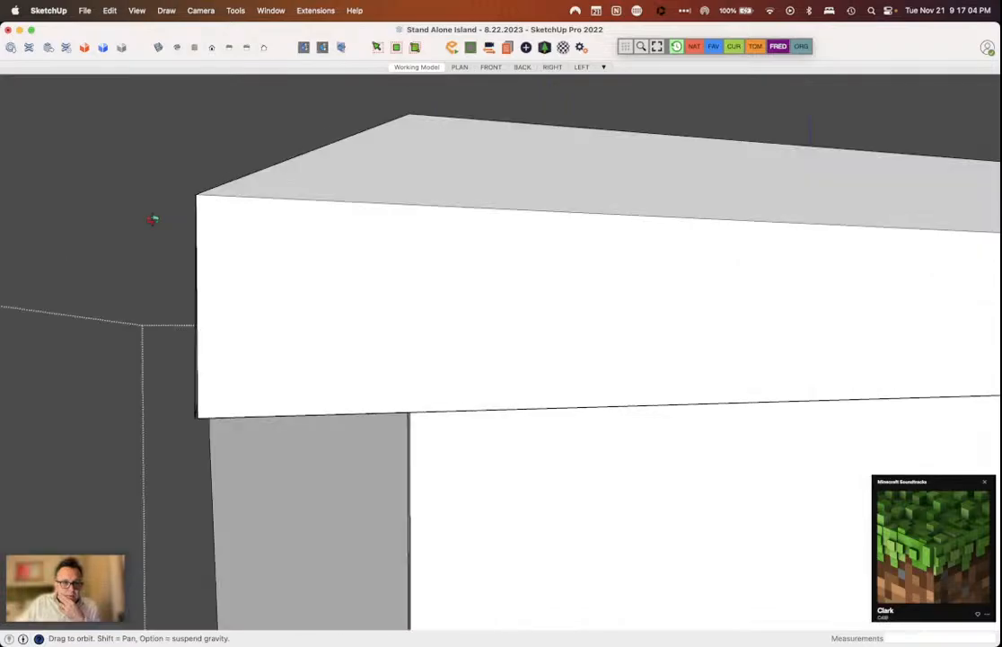
middle_click_drag(153, 219, 240, 309)
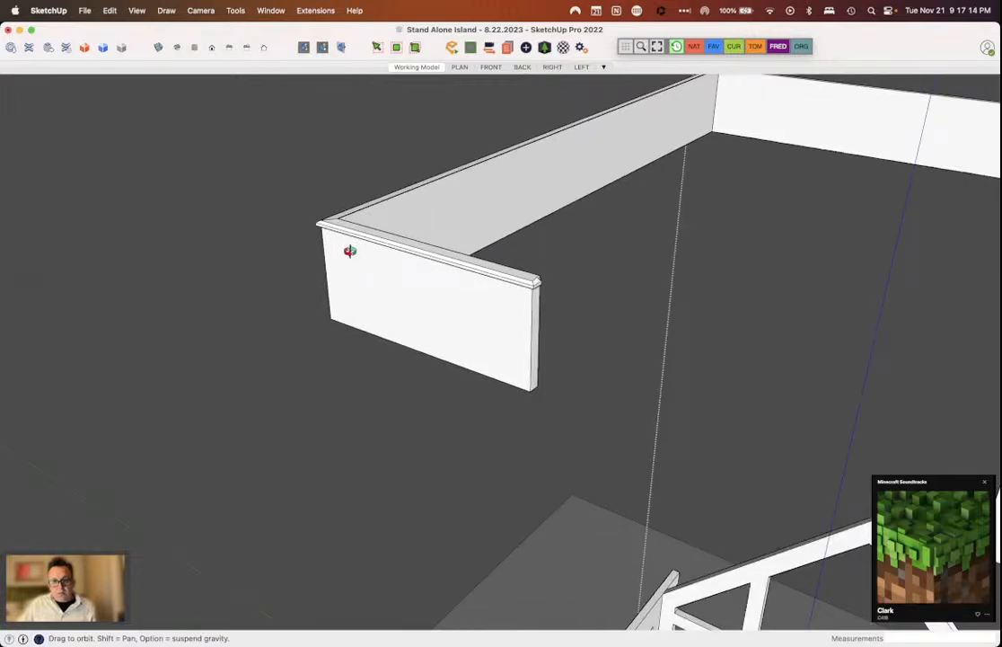
left_click_drag(350, 250, 142, 324)
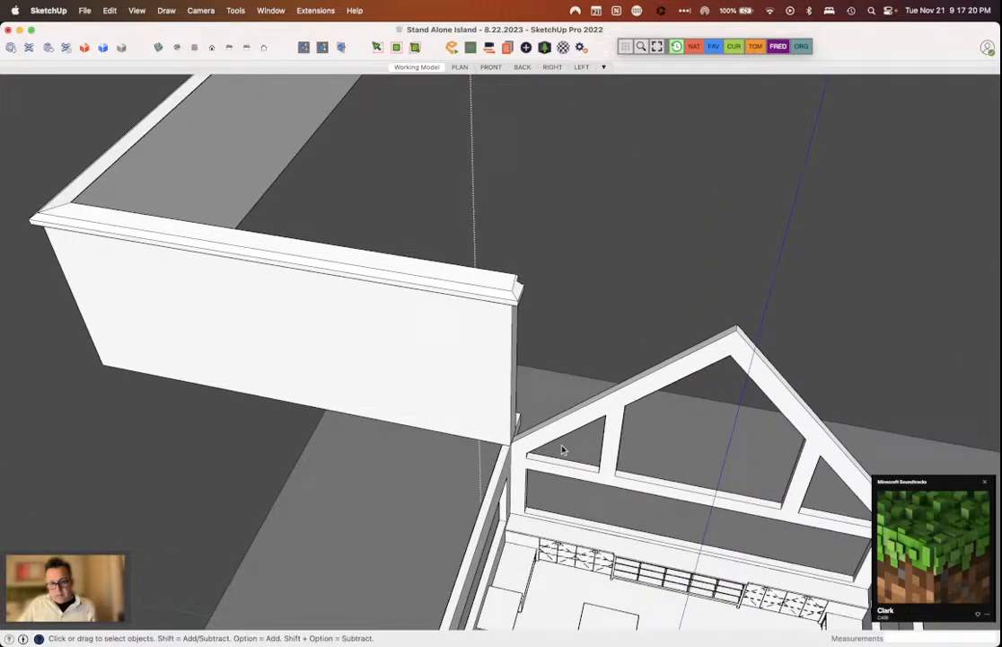
Step: Open the panel group for editing and copy its profiled free-end face about 15 inches outward along the green axis
left_click(489, 365)
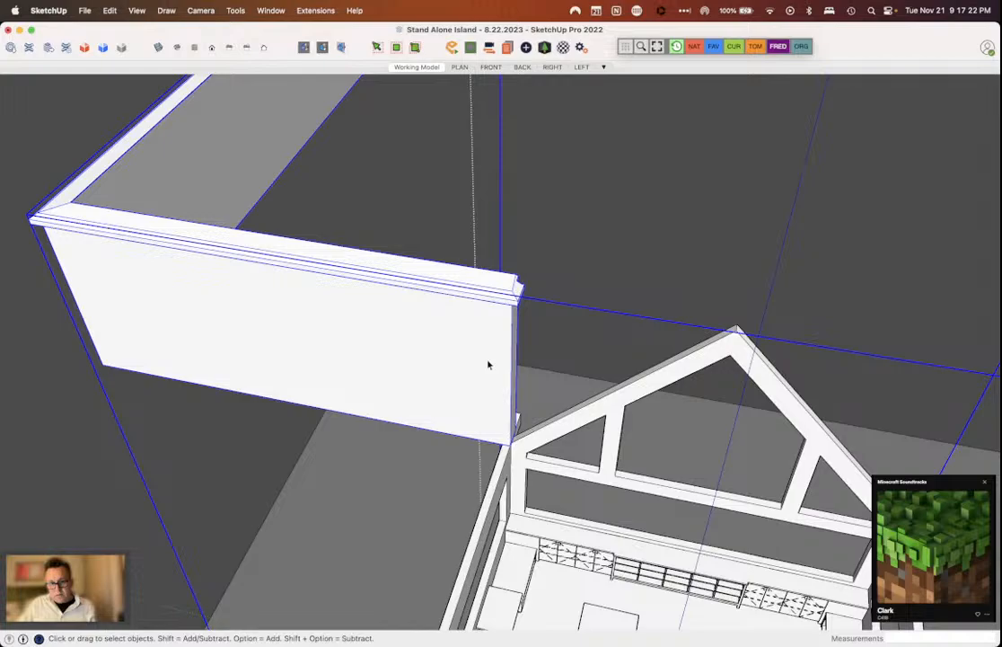
double_click(488, 365)
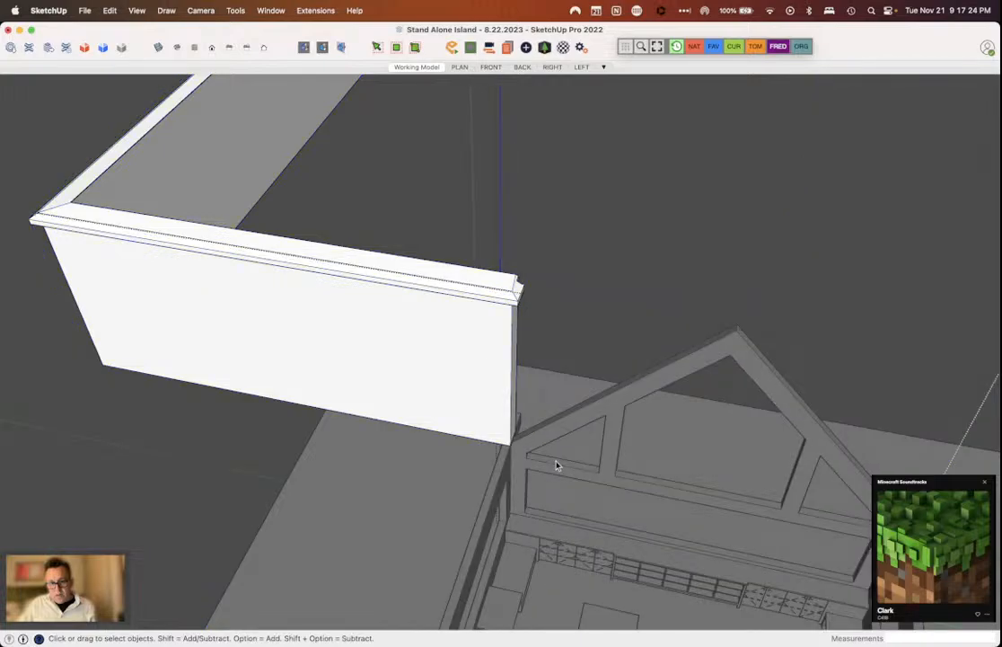
left_click(502, 266)
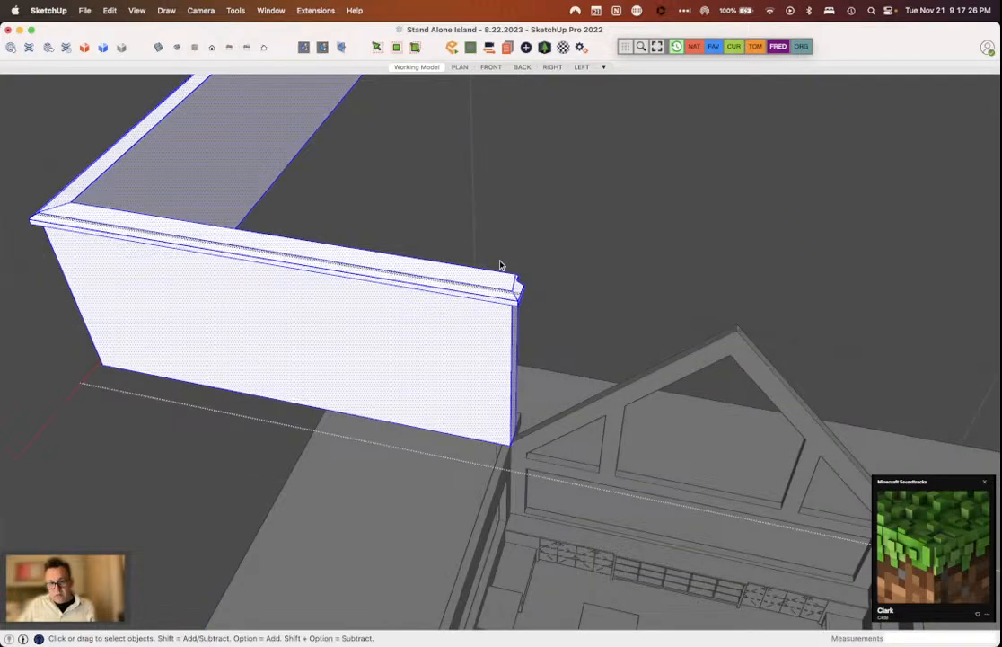
key("m")
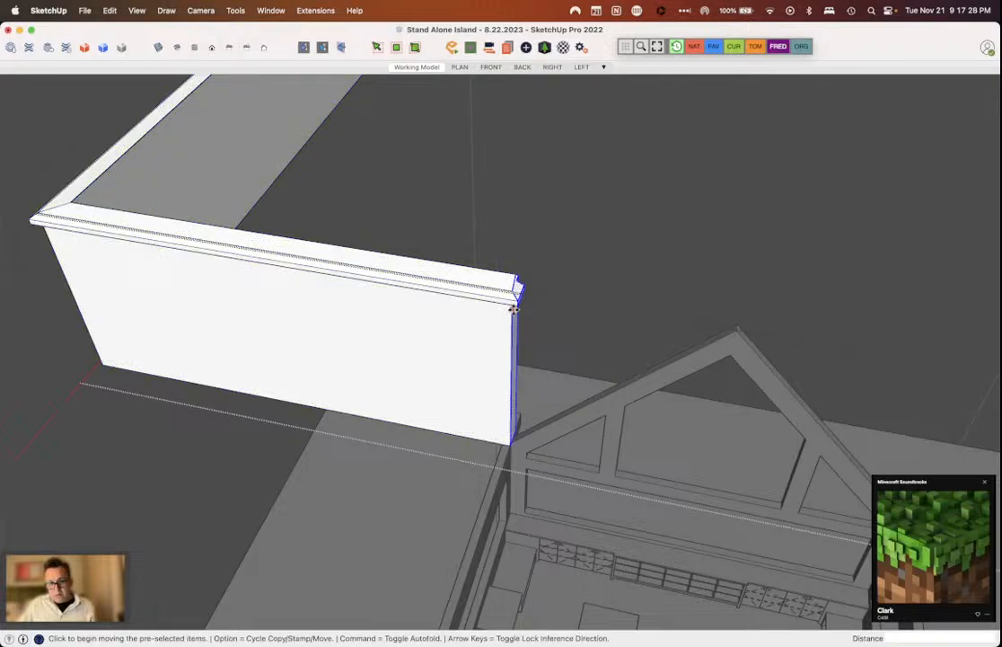
key("space")
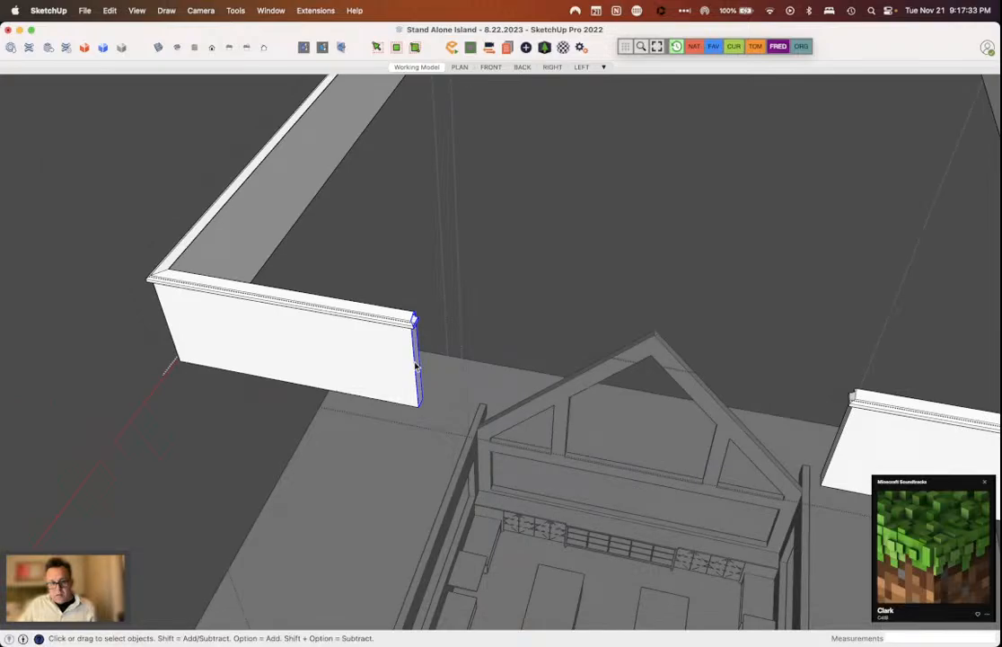
key("m")
left_click(416, 365)
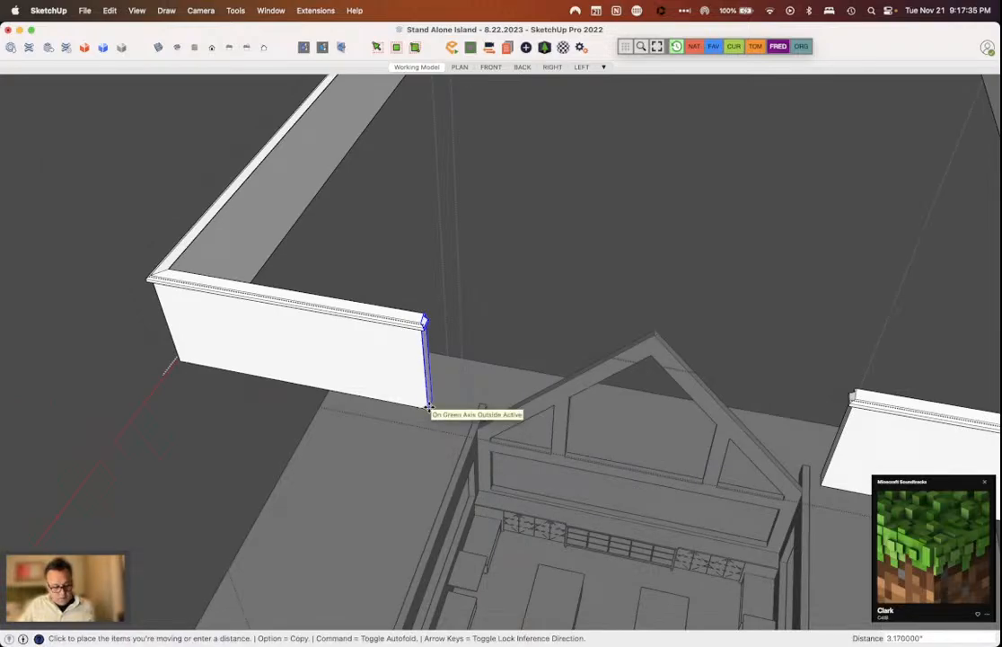
key("alt")
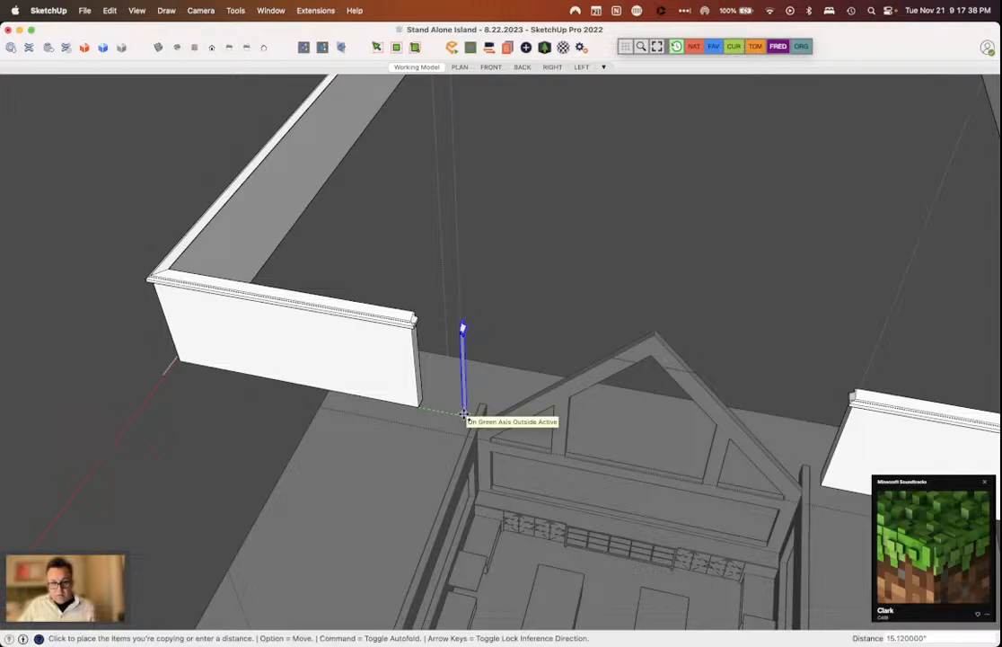
left_click(464, 415)
key("space")
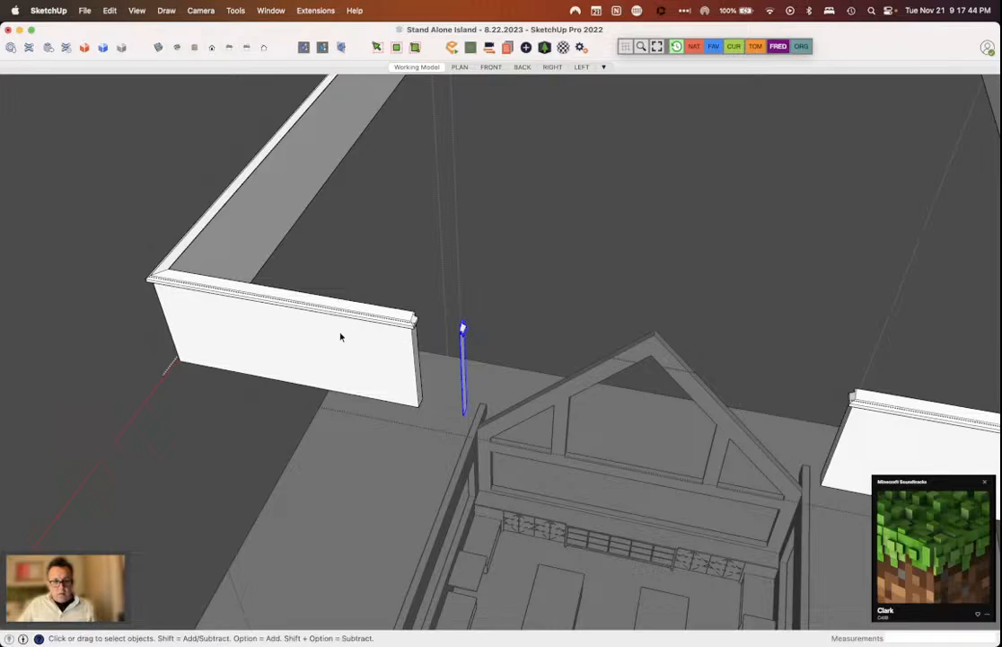
Step: Draw a large vertical rectangle perpendicular to the green axis, cutting across the panel inside the open group
middle_click_drag(341, 336, 230, 252)
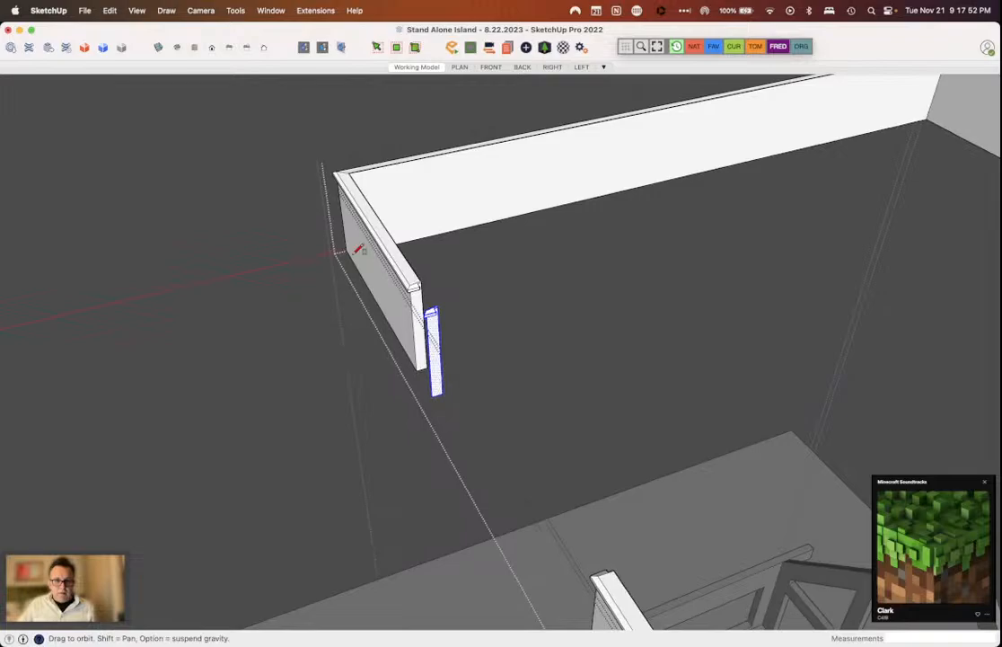
key("r")
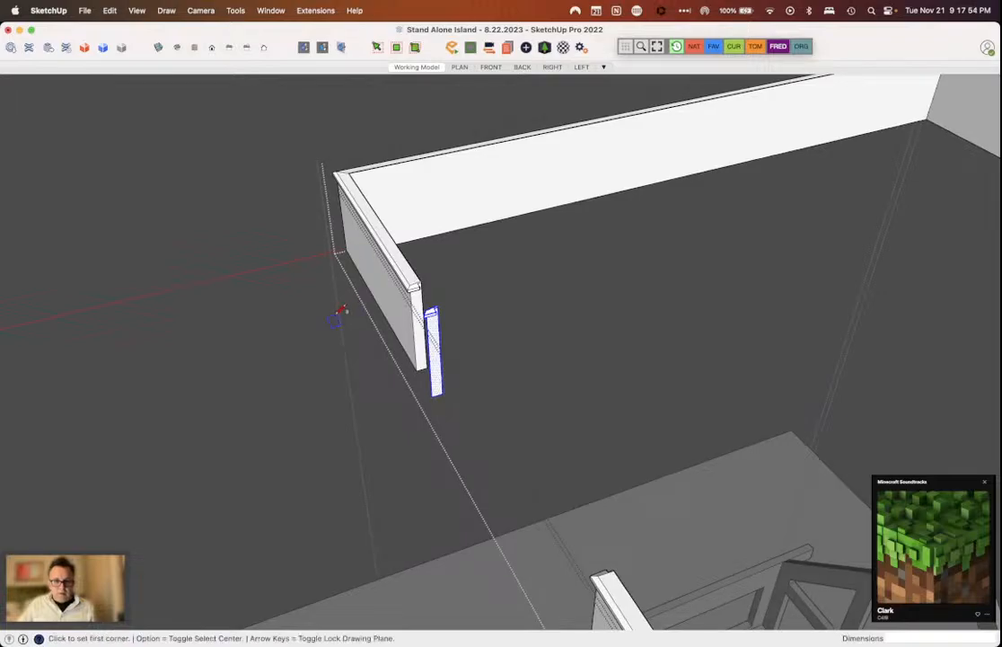
left_click(339, 311)
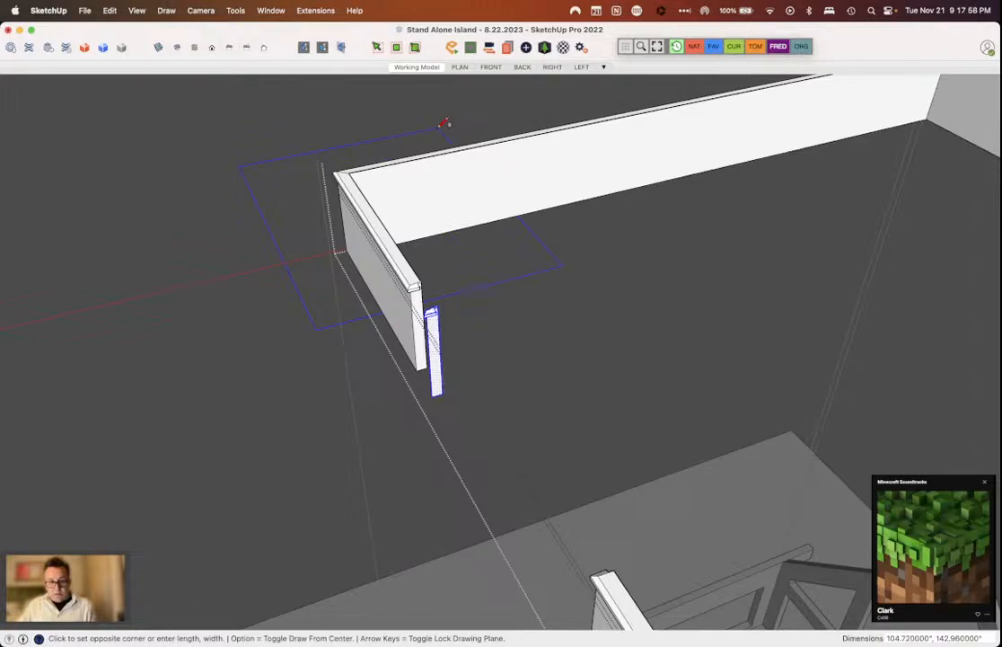
key("Left")
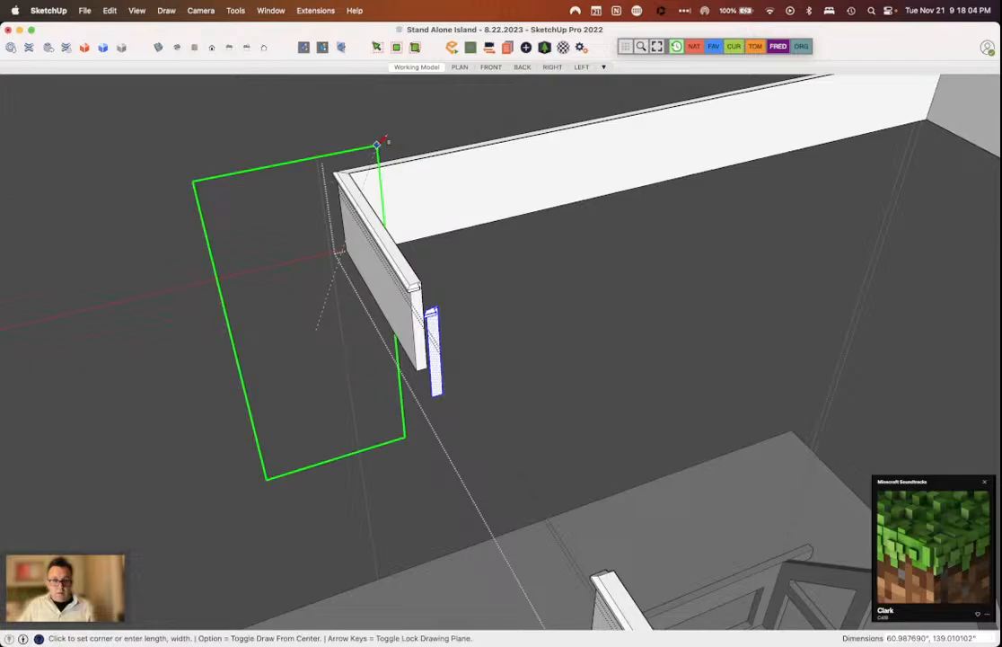
left_click(377, 142)
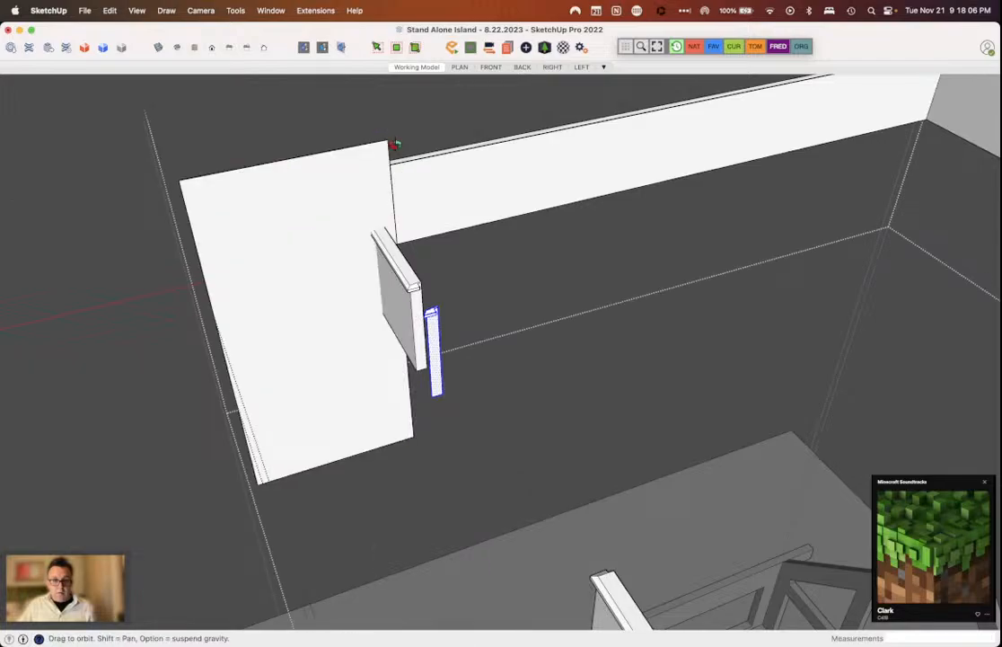
left_click_drag(394, 143, 412, 154)
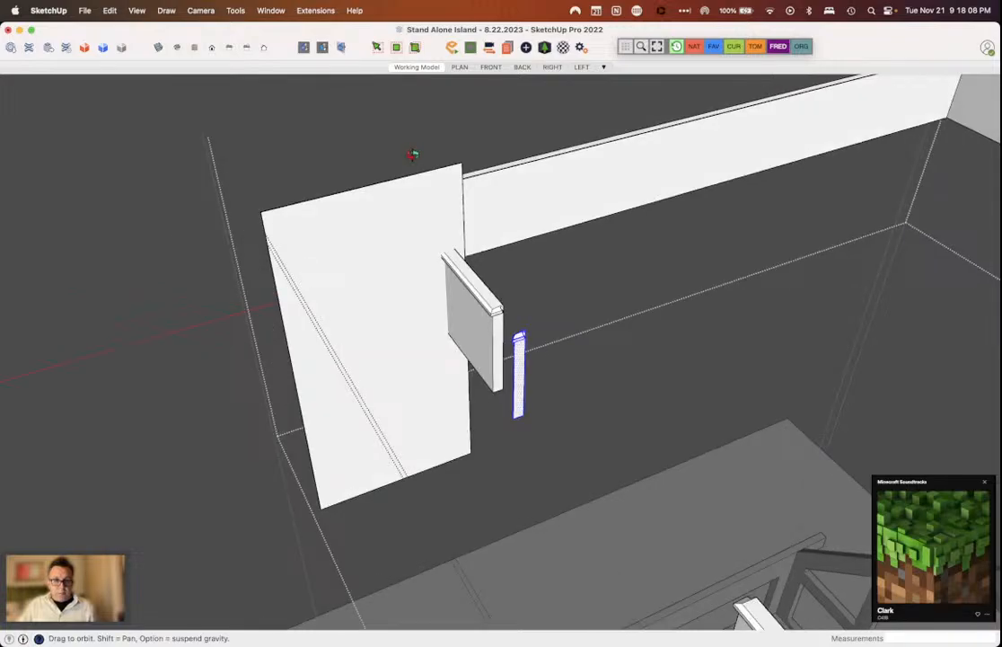
Step: Intersect the rectangle's face with its context where it crosses the panel
key("space")
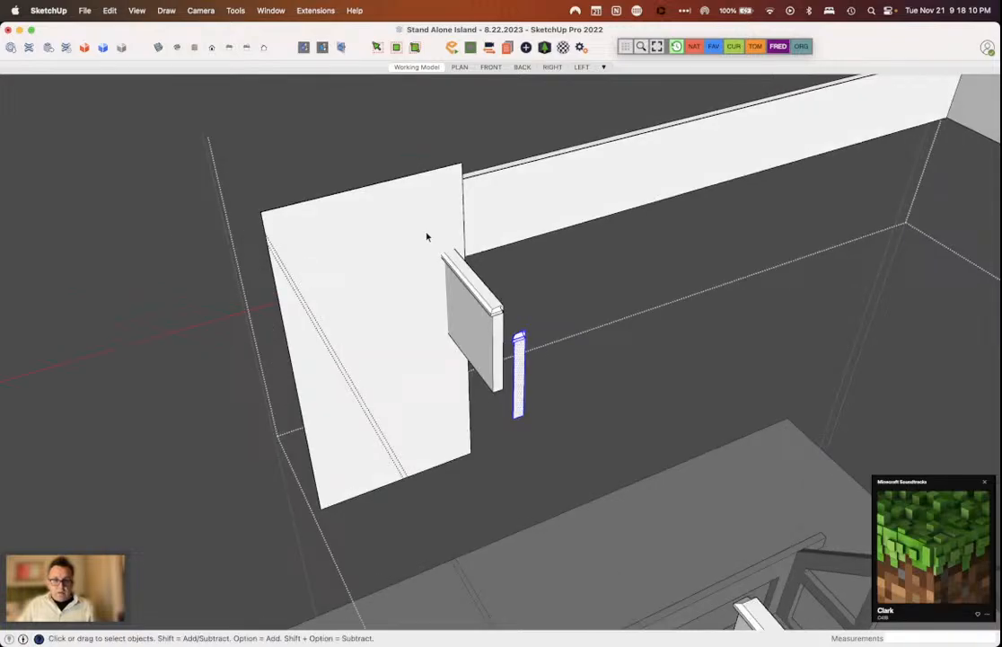
right_click(427, 235)
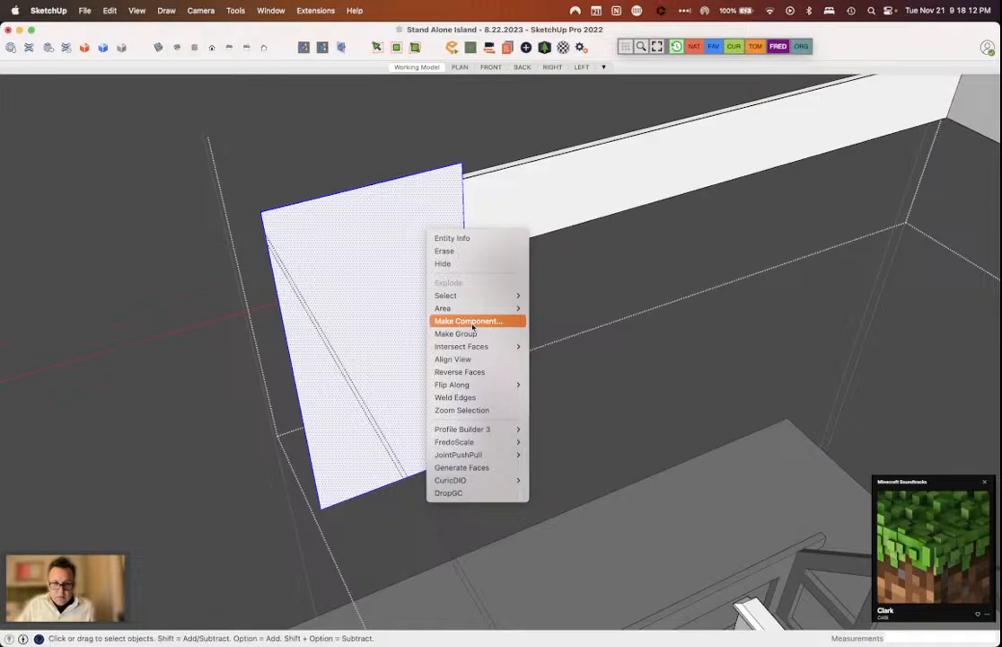
mouse_move(476, 346)
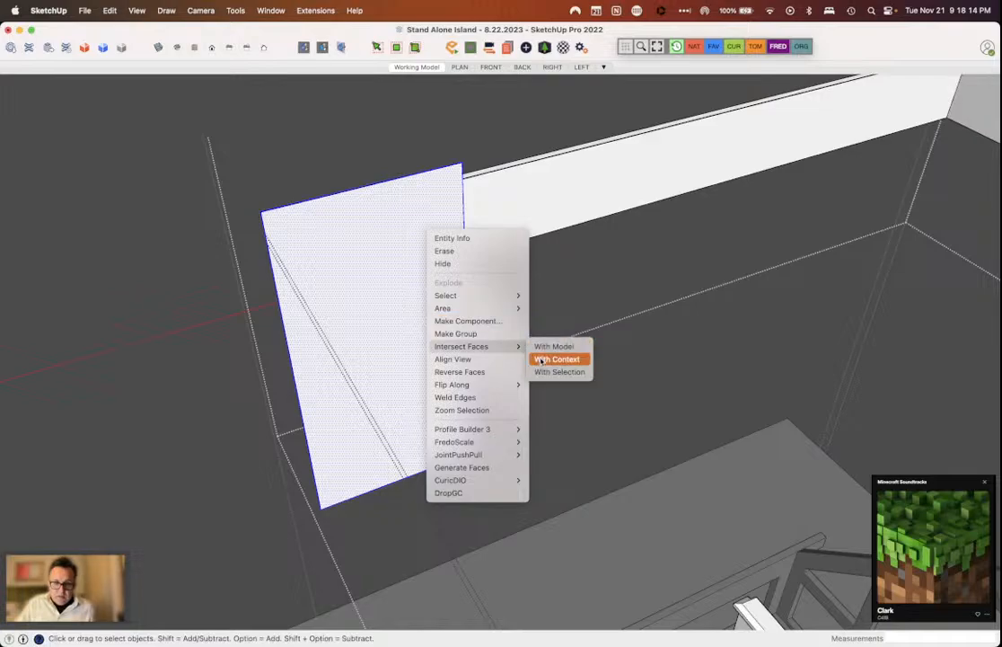
left_click(542, 360)
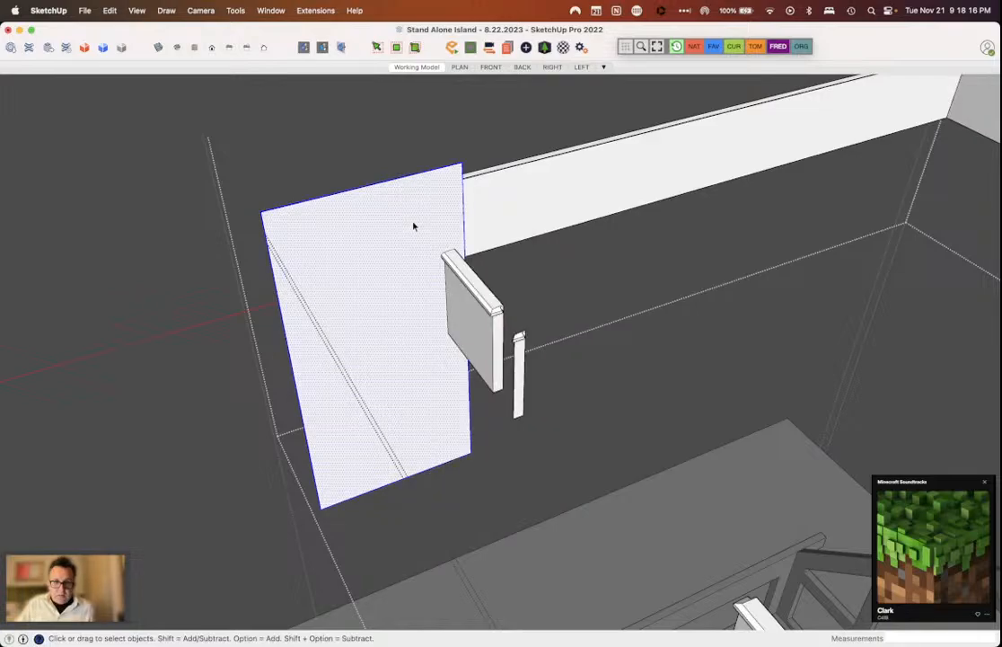
key("m")
left_click(411, 224)
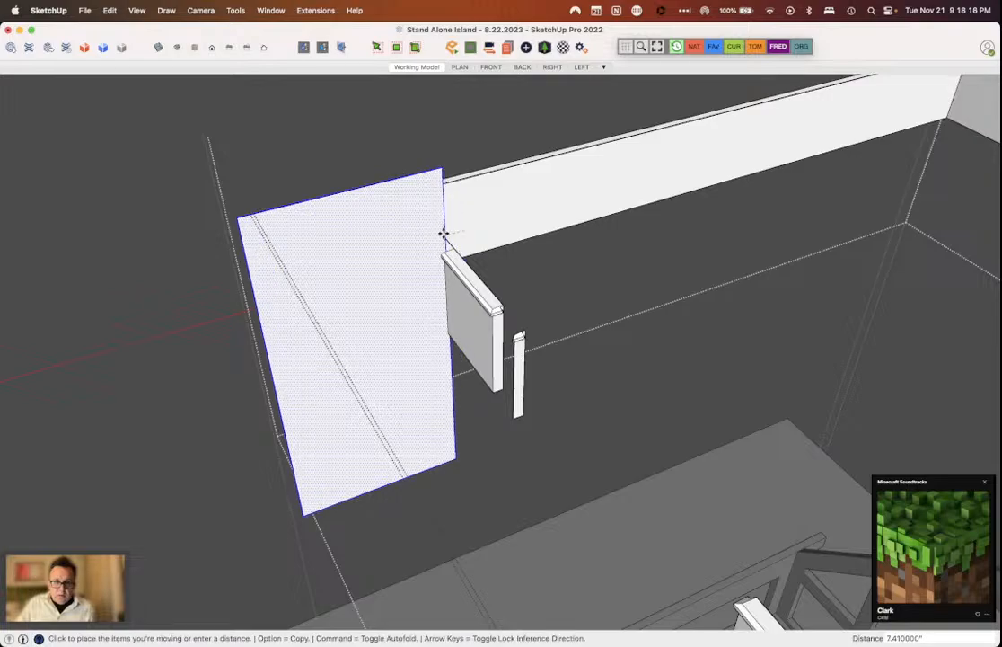
key("space")
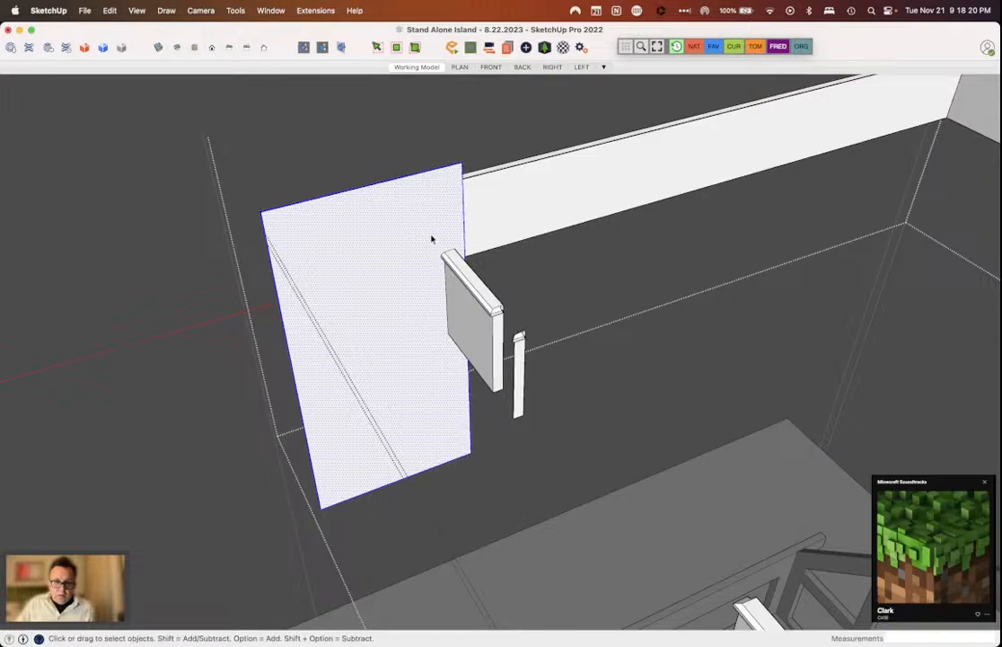
Step: Delete the large rectangle that crosses the panel
key("Escape")
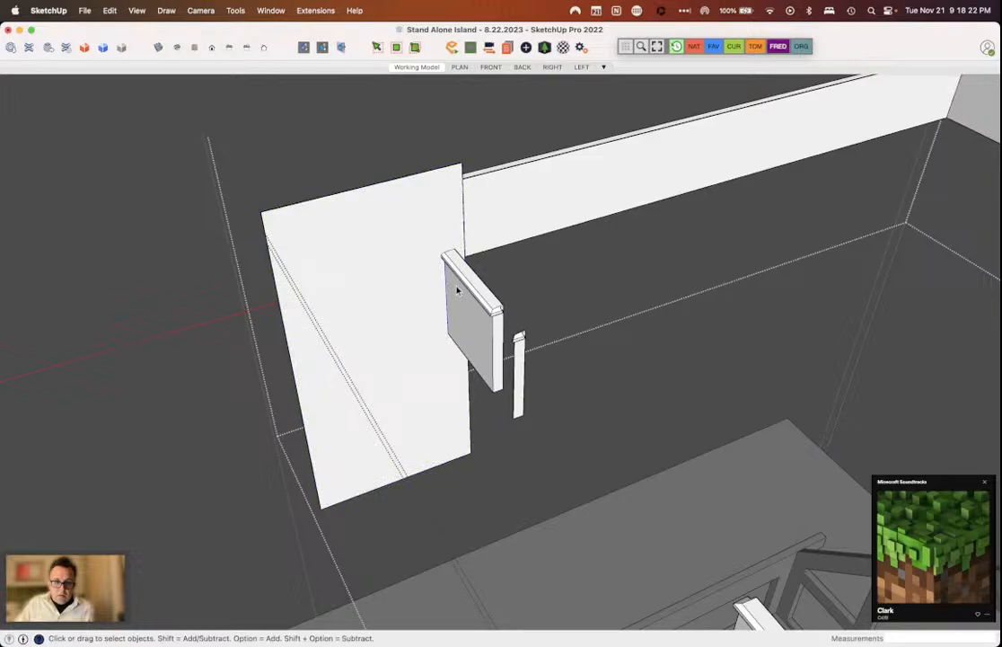
scroll(457, 289, "up", 3)
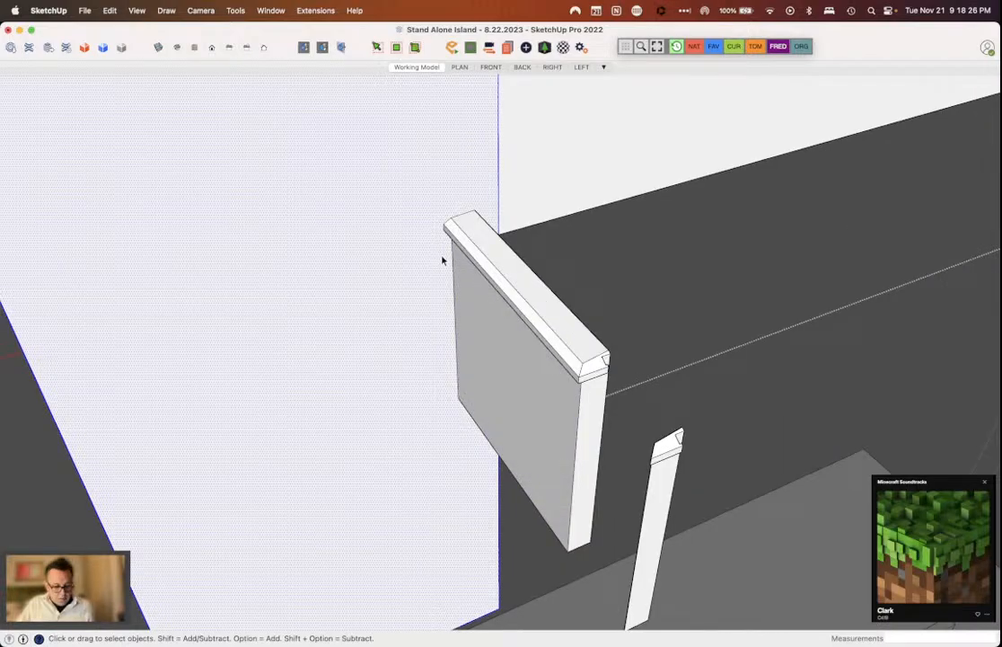
key("Delete")
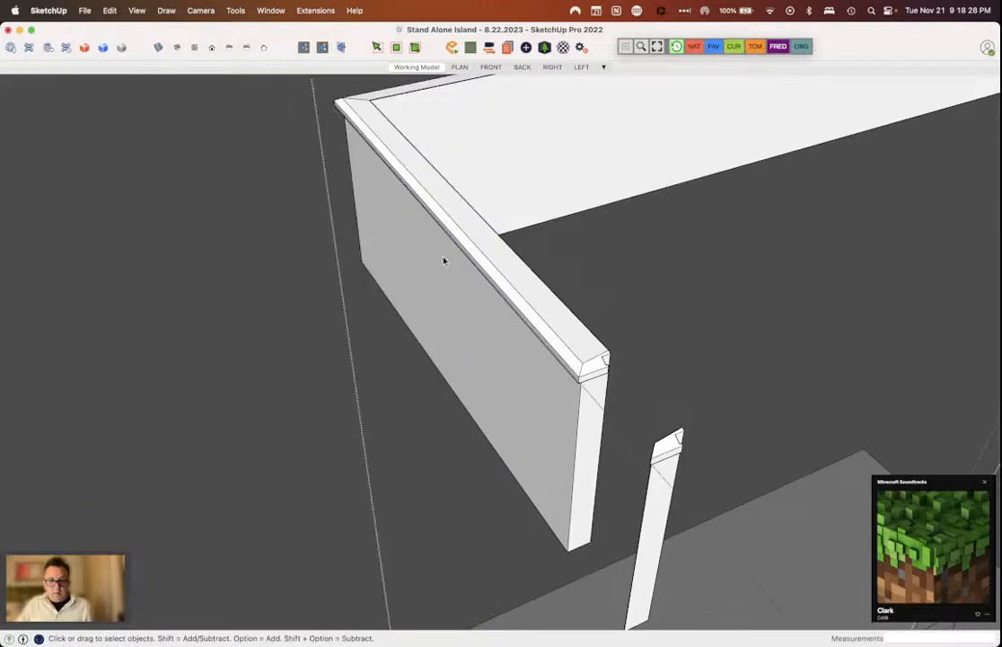
Step: Draw a vertical rectangle about 21.6 by 53.5 inches across the panel, outside the panel group, centred on its inner top edge
left_click(443, 260)
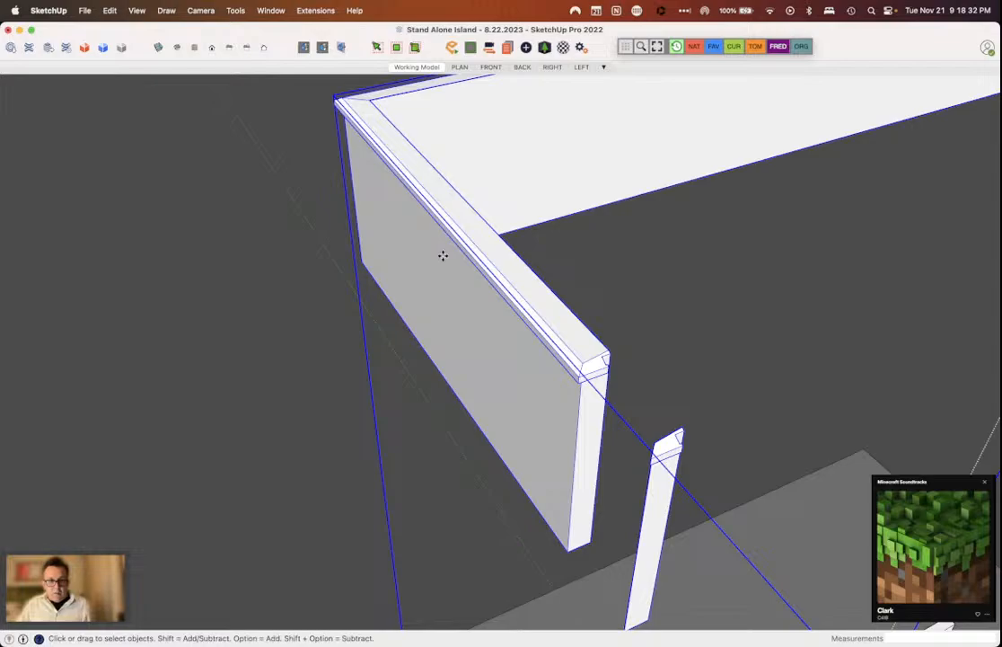
key("r")
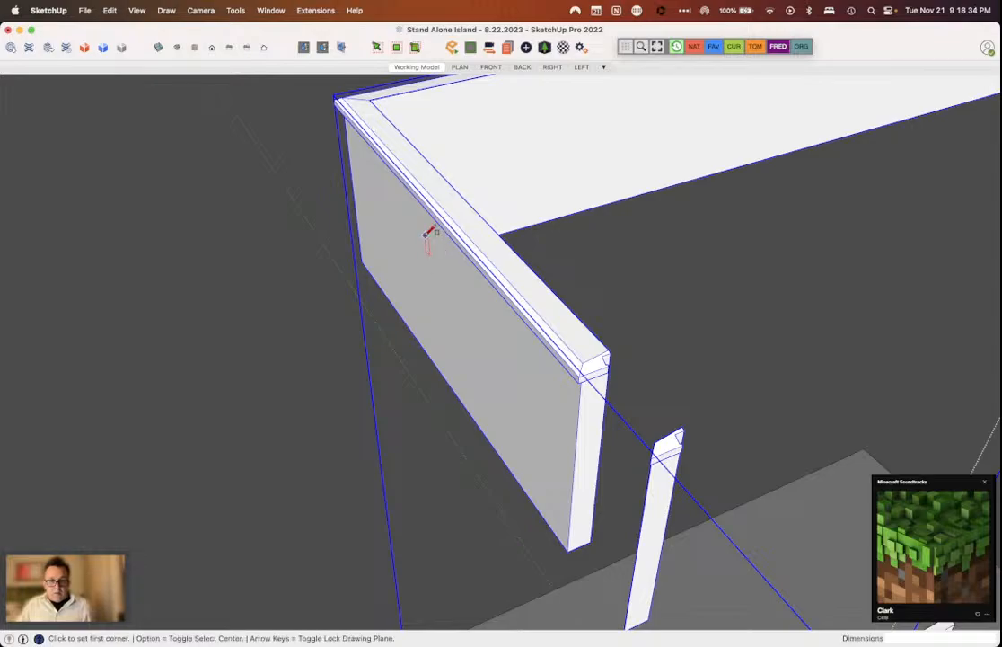
scroll(428, 236, "down", 3)
left_click(437, 214)
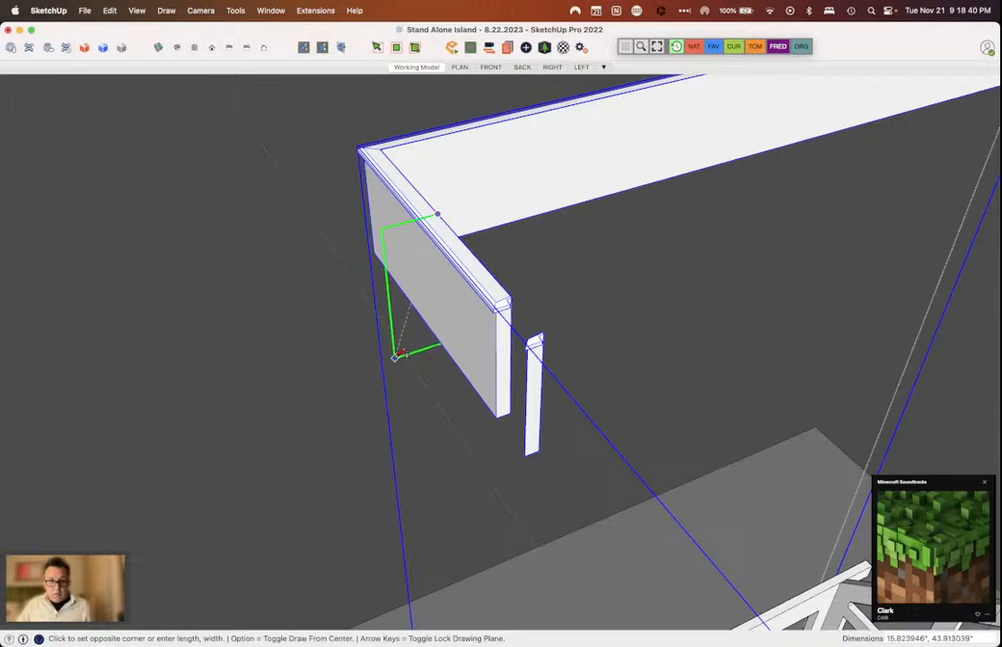
left_click(397, 355)
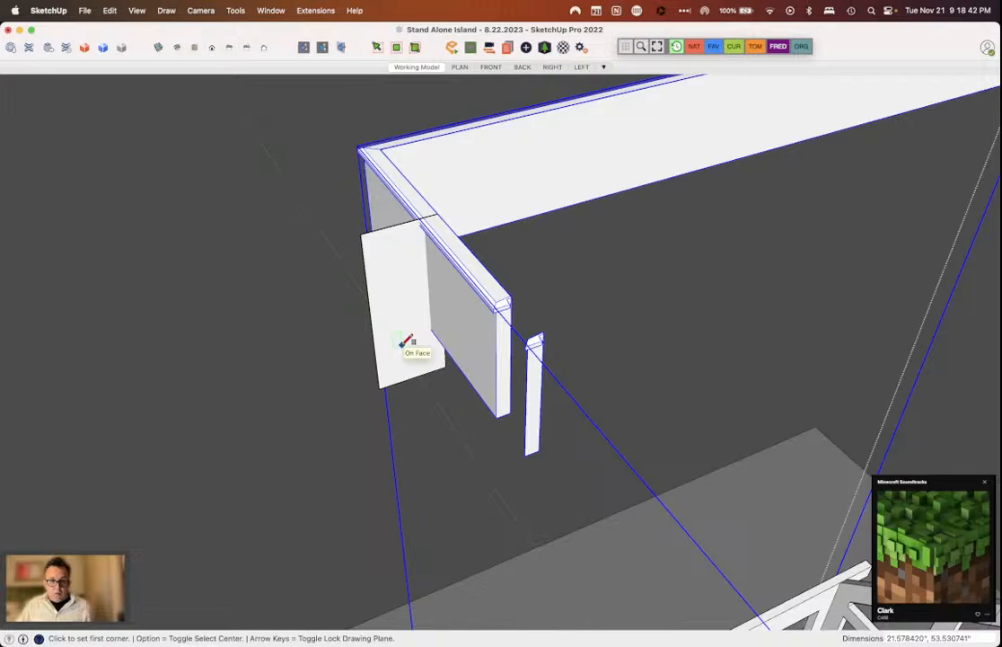
Step: Move the vertical rectangle up about 6 inches so it spans the panel's full cross-section, and intersect its face with the panel
key("m")
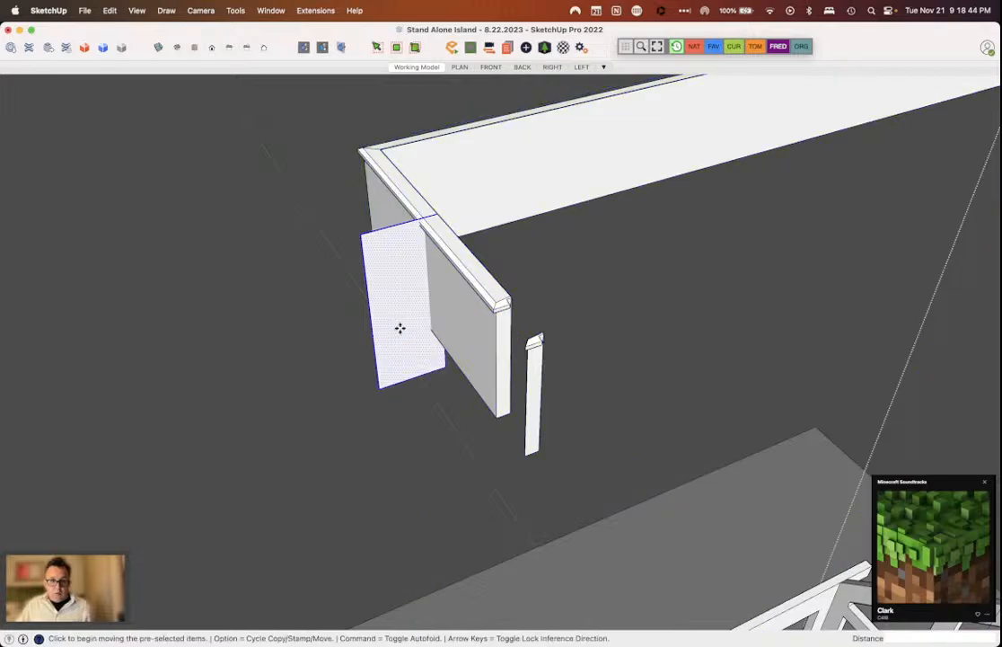
left_click(400, 328)
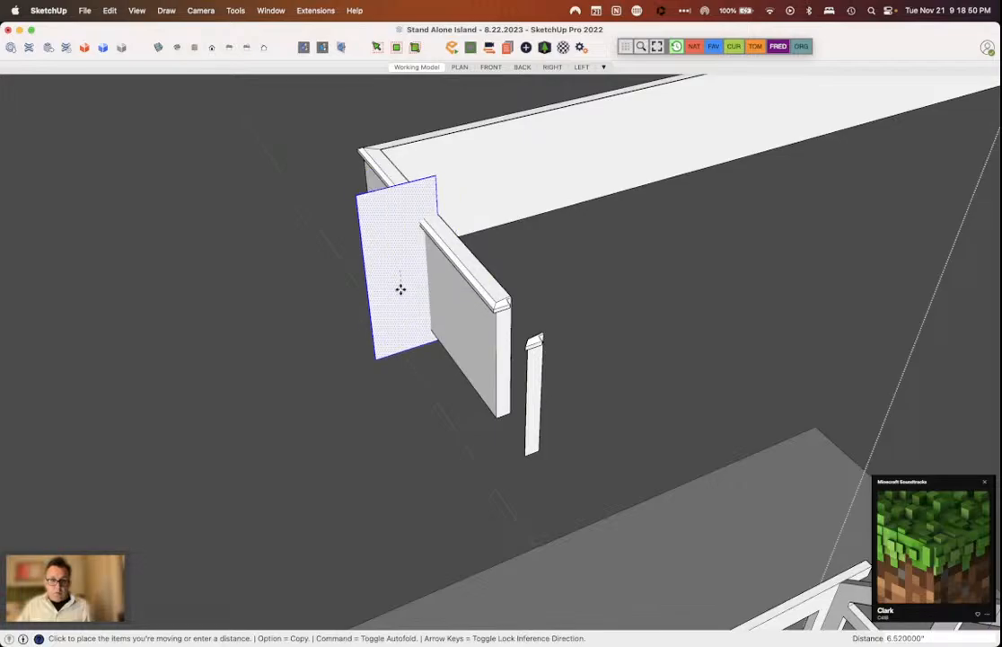
left_click(413, 283)
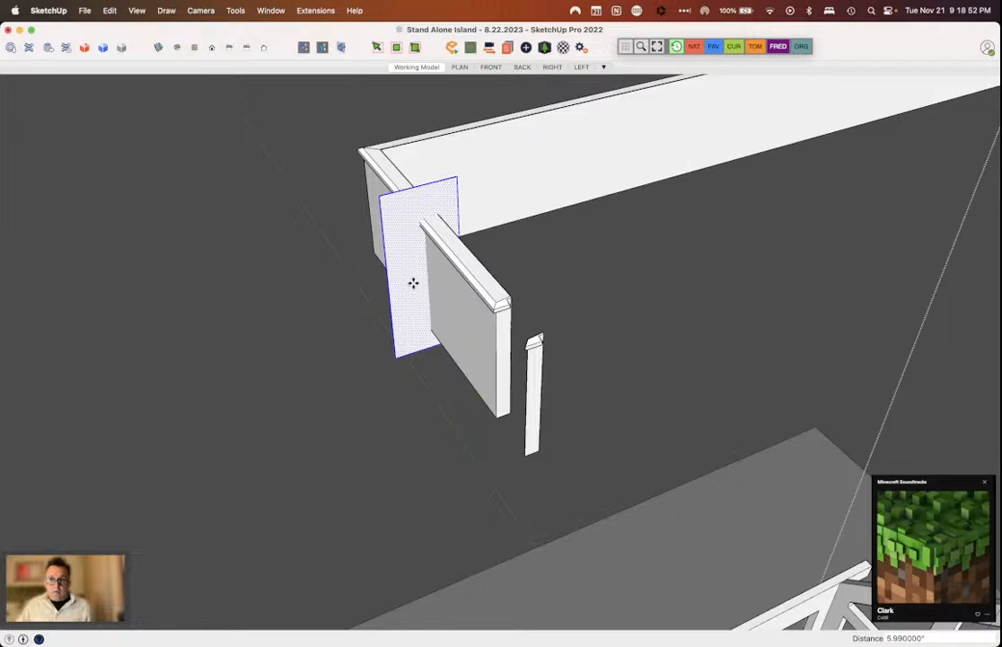
right_click(413, 283)
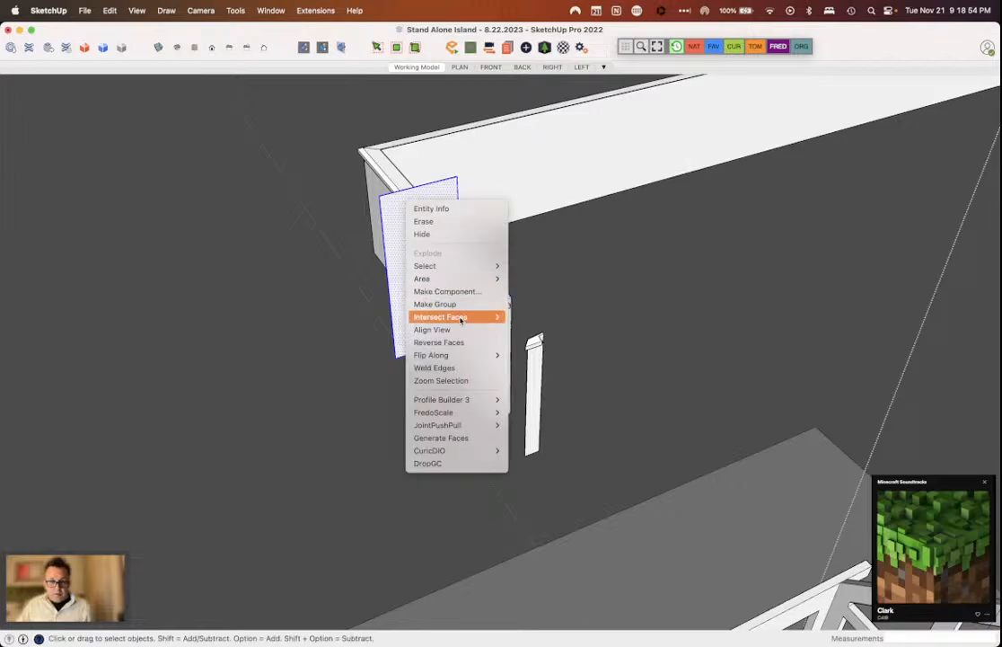
left_click(441, 223)
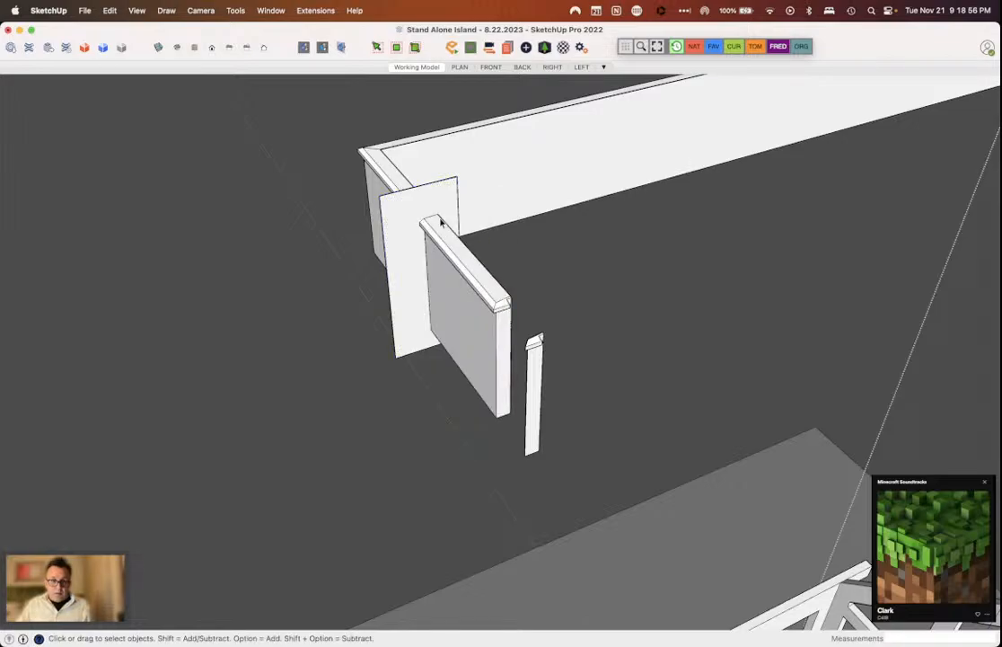
Step: Move the rectangle and its intersection lines about 12.2 inches along the red axis, clear of the panel
left_click(407, 219)
scroll(407, 219, "up", 5)
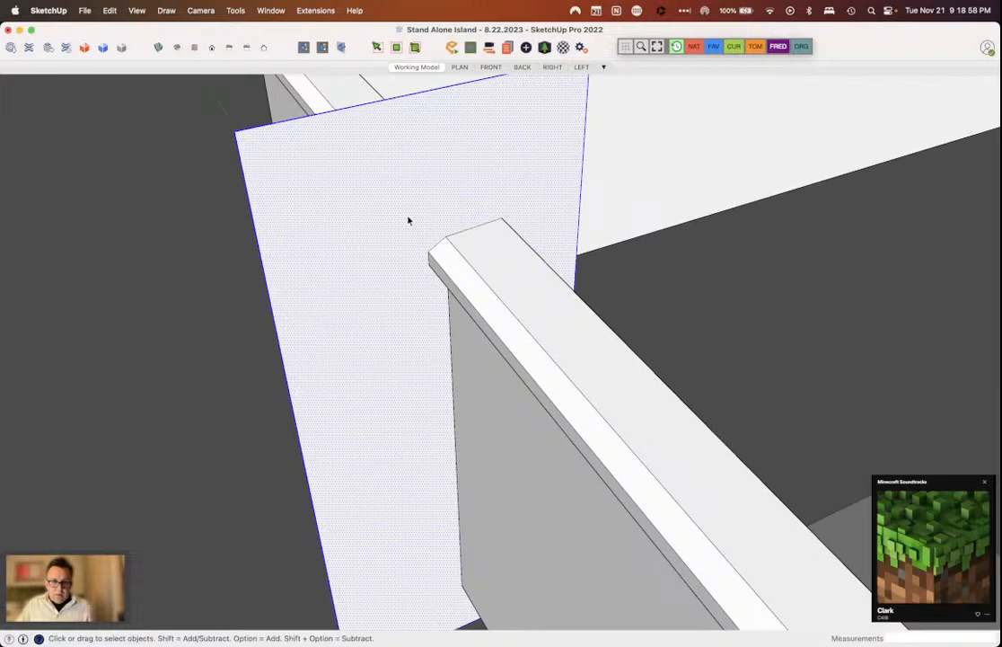
middle_click_drag(408, 220, 427, 151)
left_click_drag(427, 151, 578, 536)
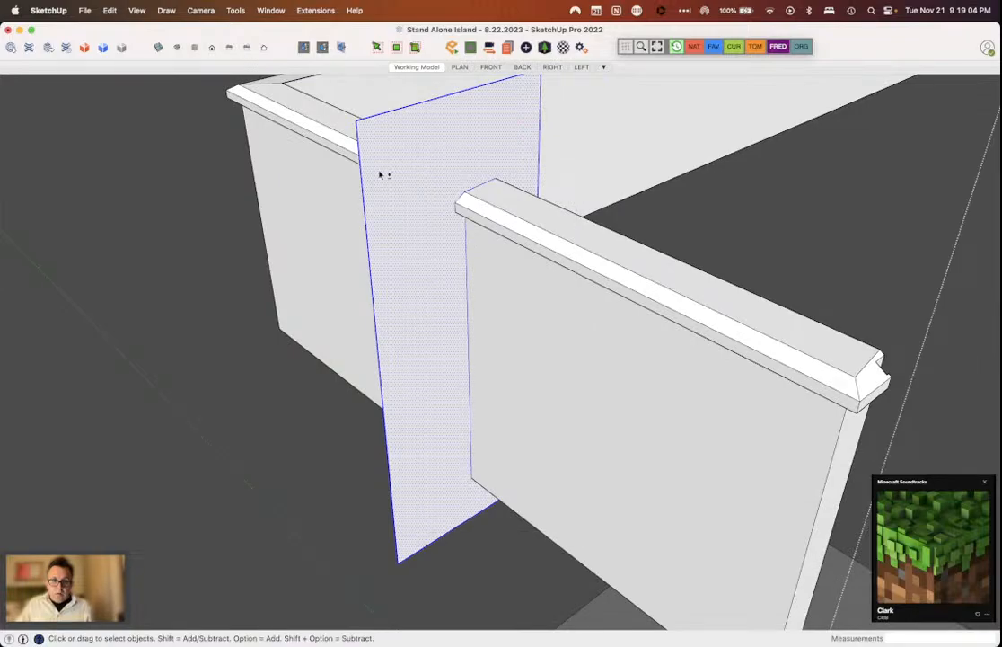
key("m")
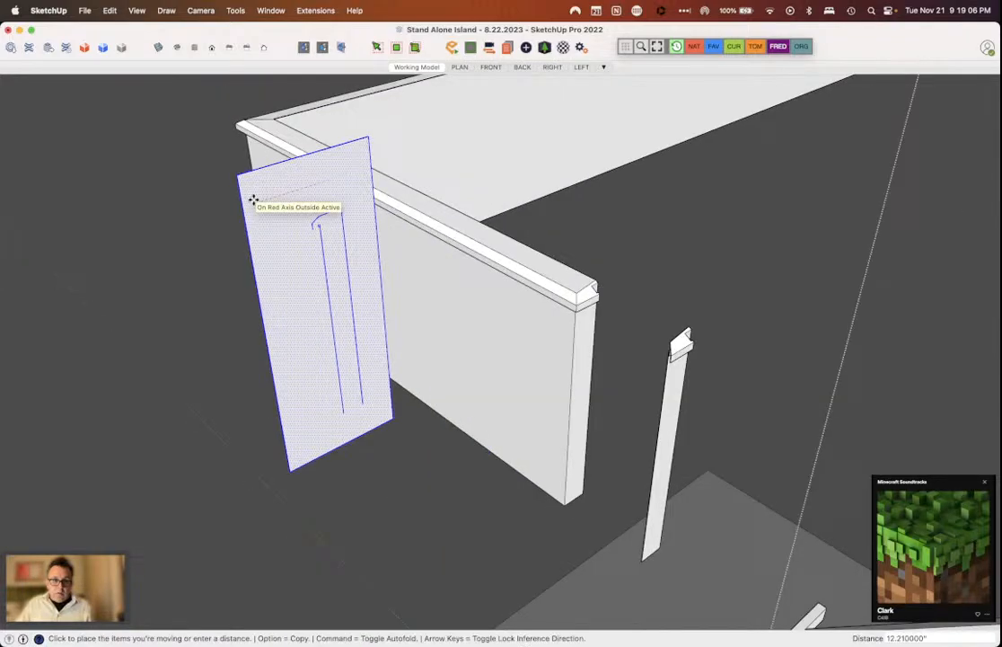
left_click(253, 200)
Step: Draw lines closing the gaps in the intersected profile outline, including the open end at its base
scroll(272, 256, "up", 5)
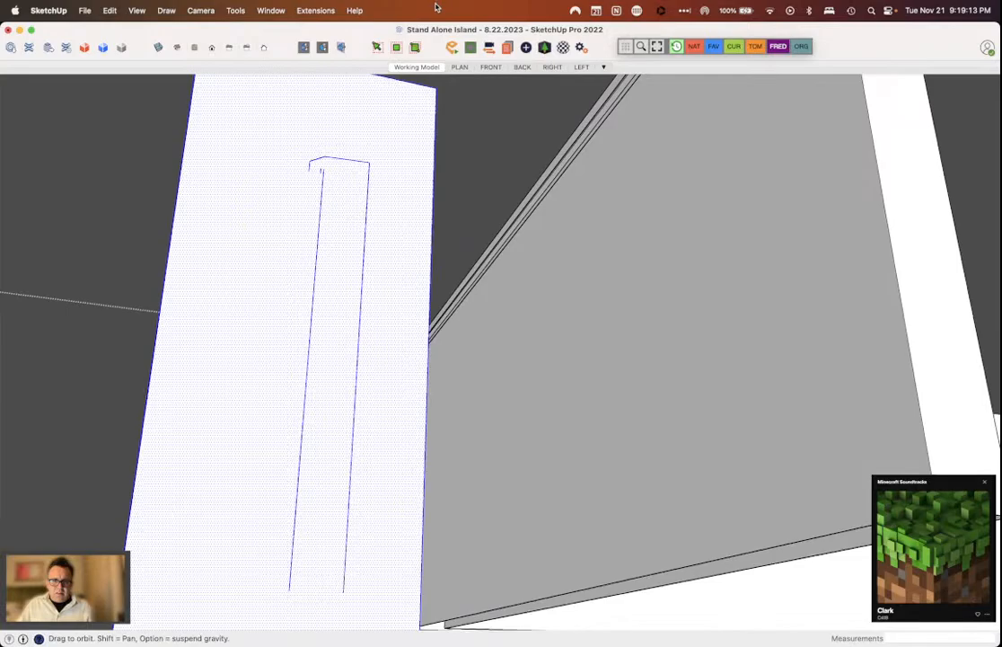
middle_click_drag(435, 7, 351, 546)
key("l")
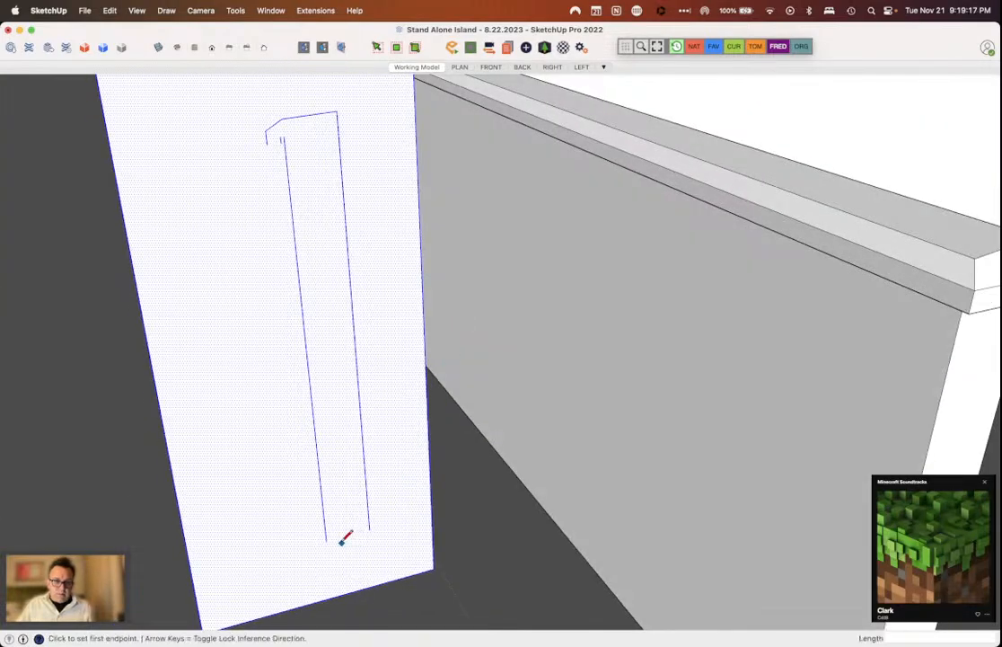
left_click(326, 539)
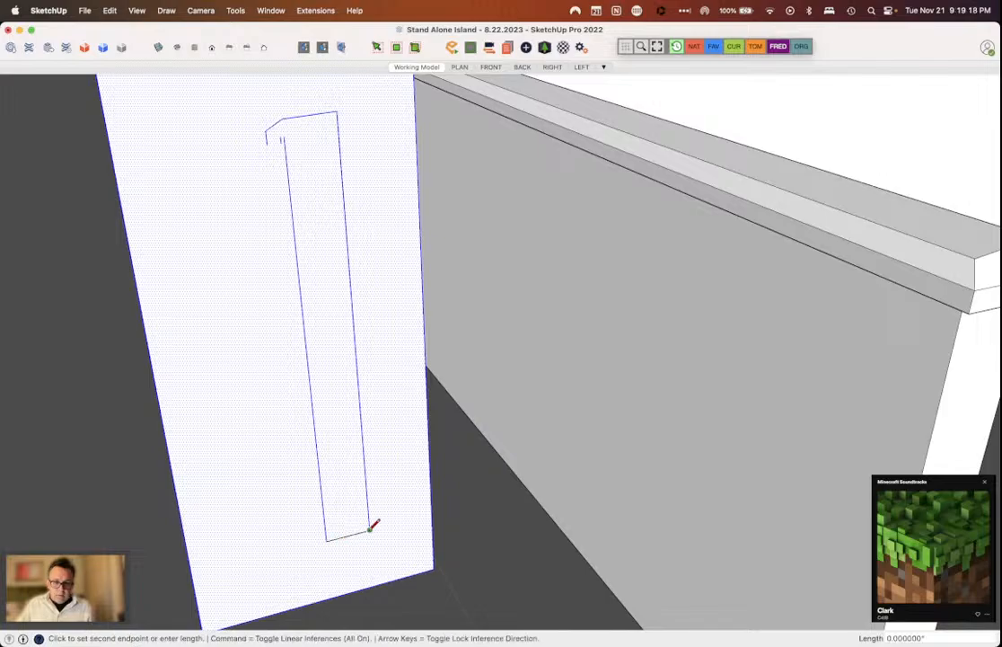
scroll(286, 134, "up", 3)
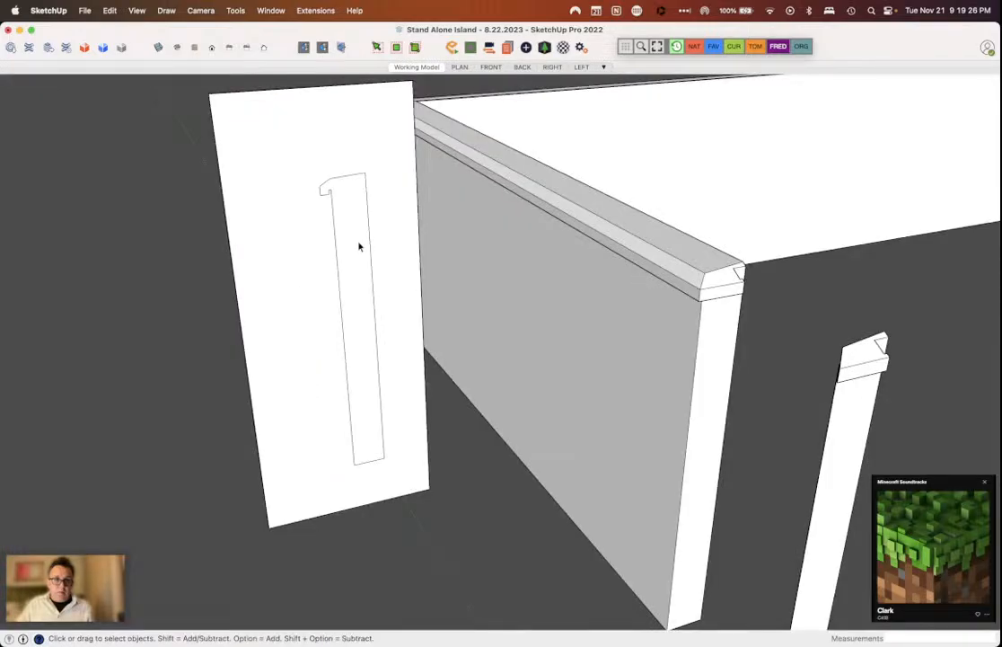
Step: Remove the surplus rectangle around the closed end profile and make the remaining profile face a group
middle_click_drag(359, 246, 393, 101)
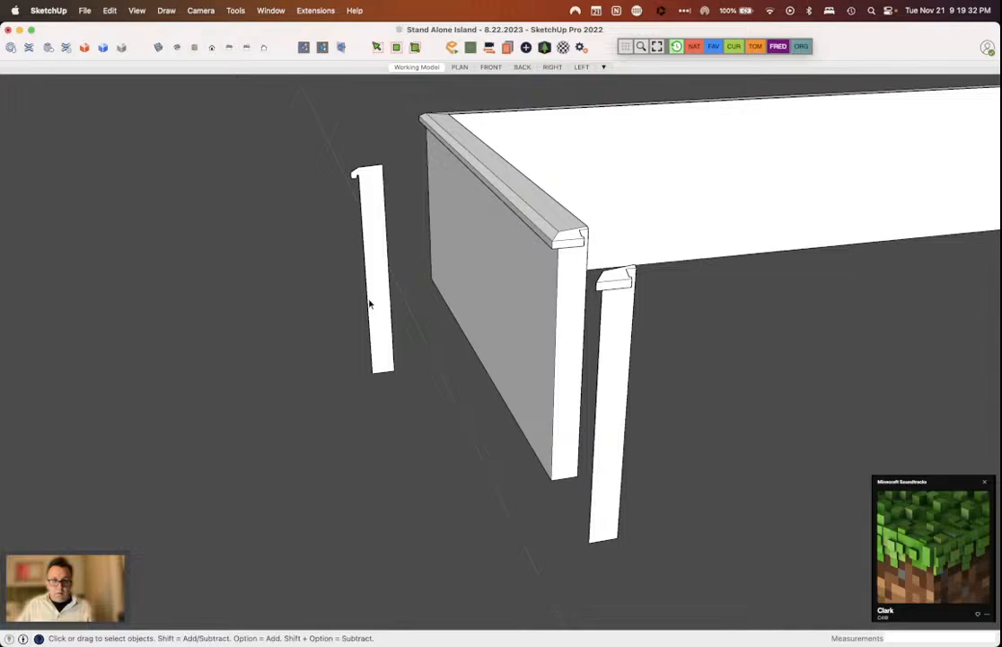
right_click(374, 289)
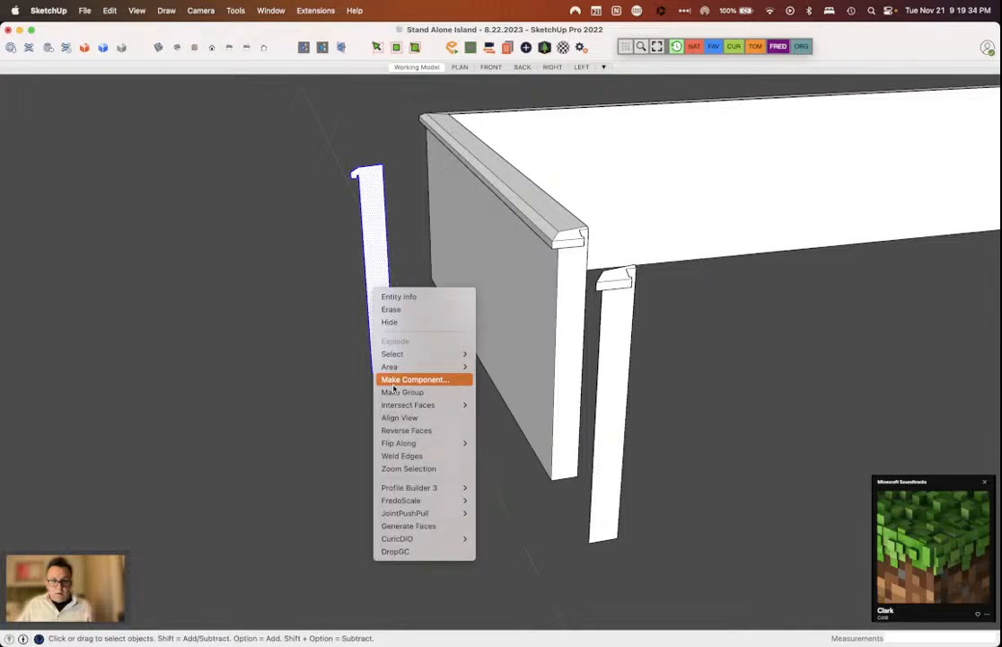
left_click(393, 387)
Step: Open the panel group and erase the end and inner vertical edges of the end panel beside the profile, keeping its inner base line
middle_click_drag(394, 387, 460, 73)
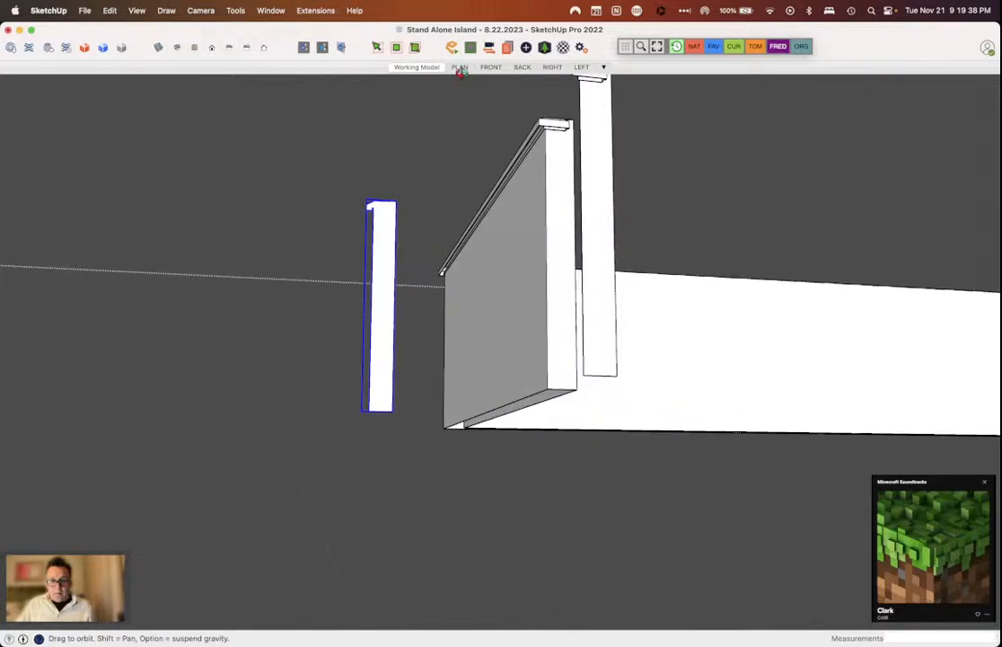
middle_click_drag(460, 72, 562, 319)
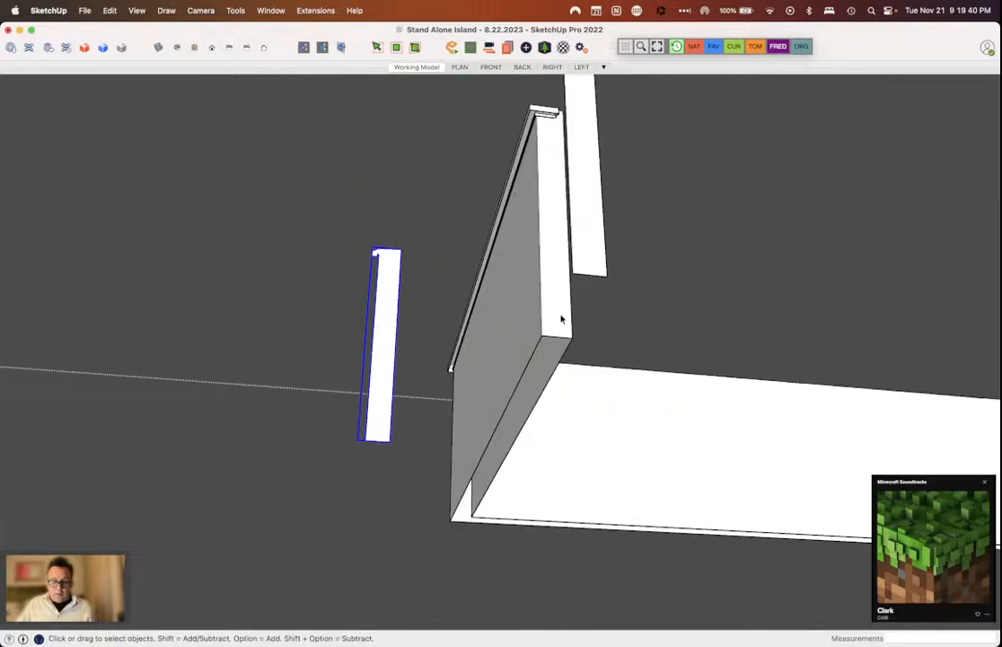
double_click(552, 373)
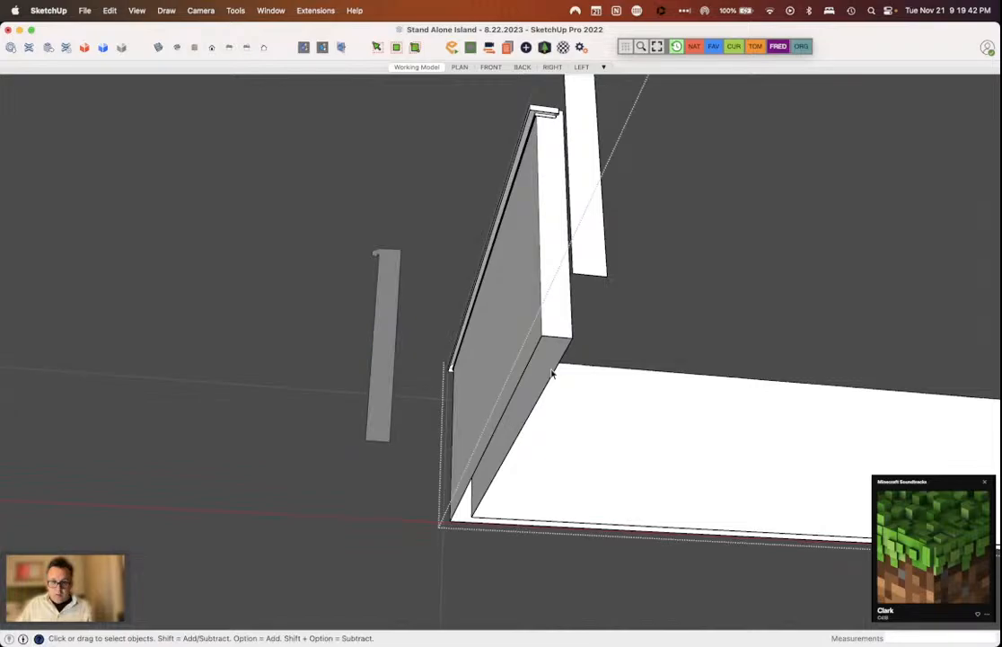
triple_click(552, 373)
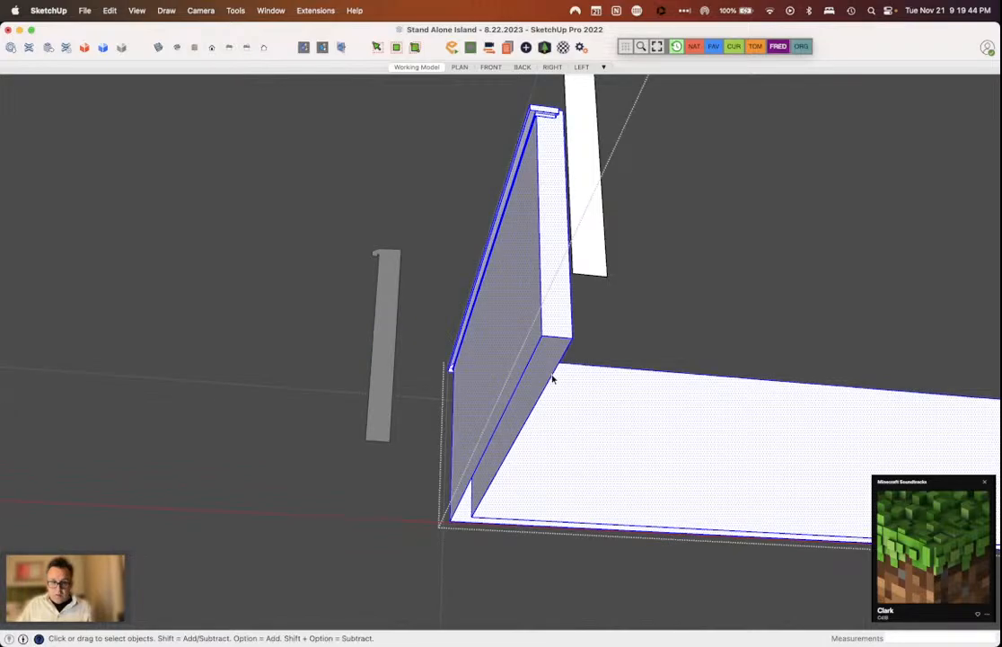
key("e")
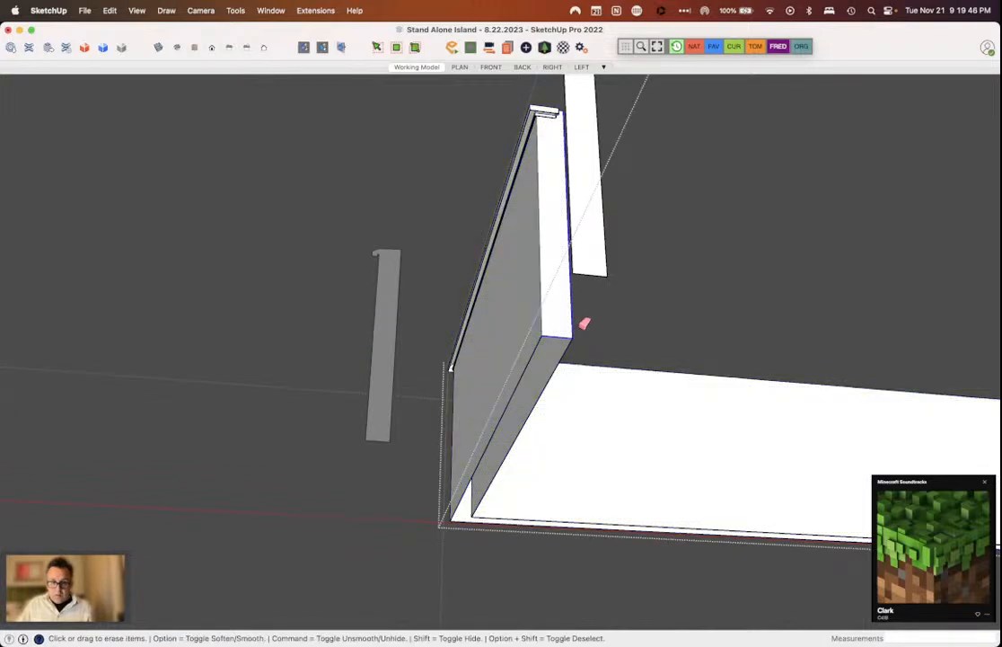
left_click_drag(584, 323, 473, 500)
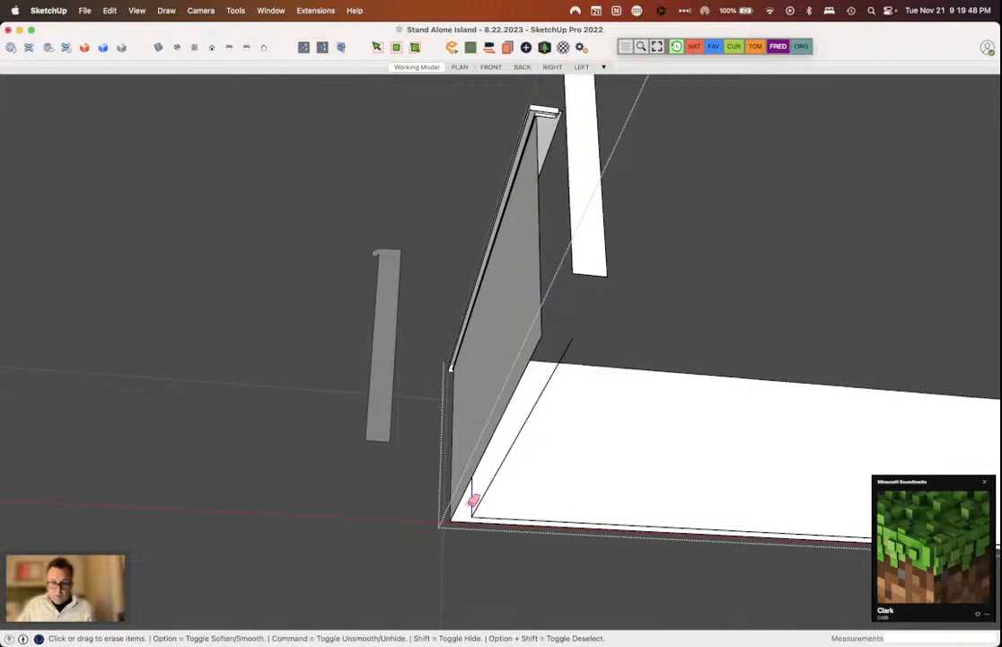
Step: Erase the inner vertical edge at the next corner of the panels, leaving the inner base lines
middle_click_drag(473, 500, 560, 435)
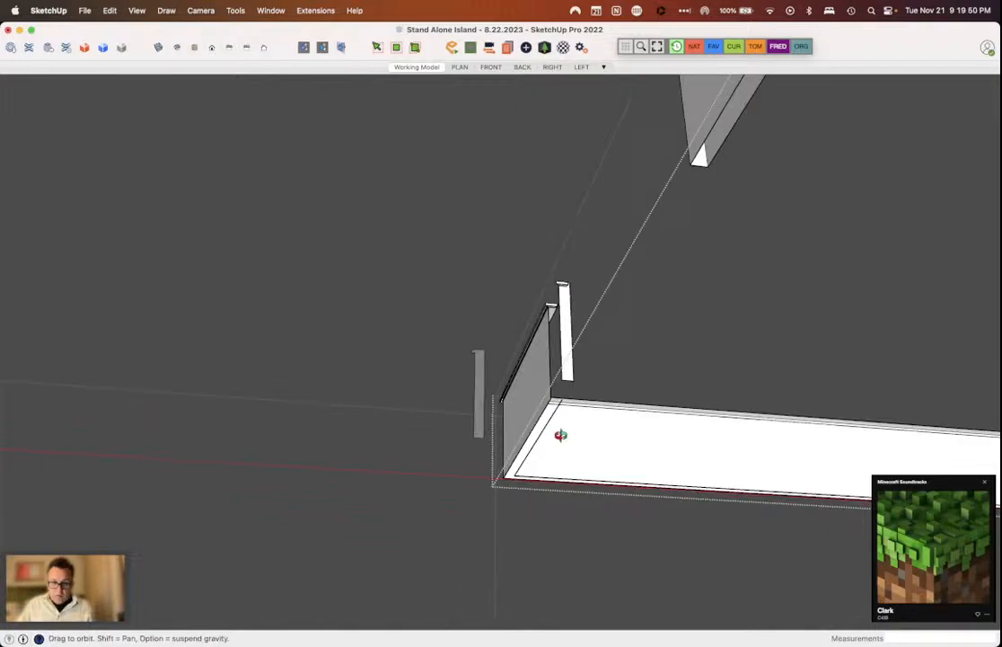
middle_click_drag(561, 435, 687, 455)
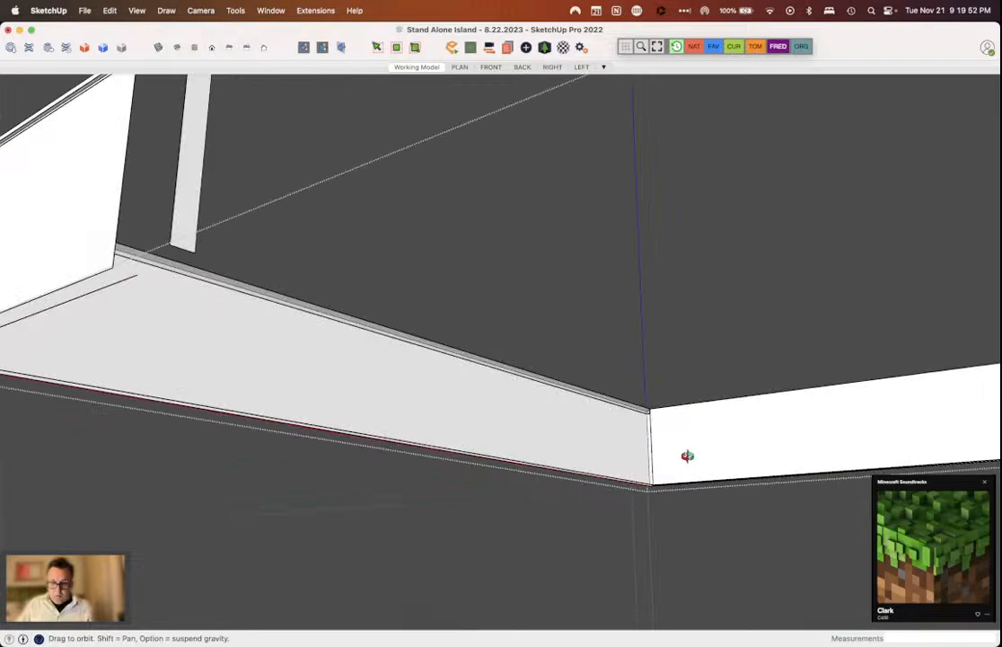
middle_click_drag(687, 455, 630, 431)
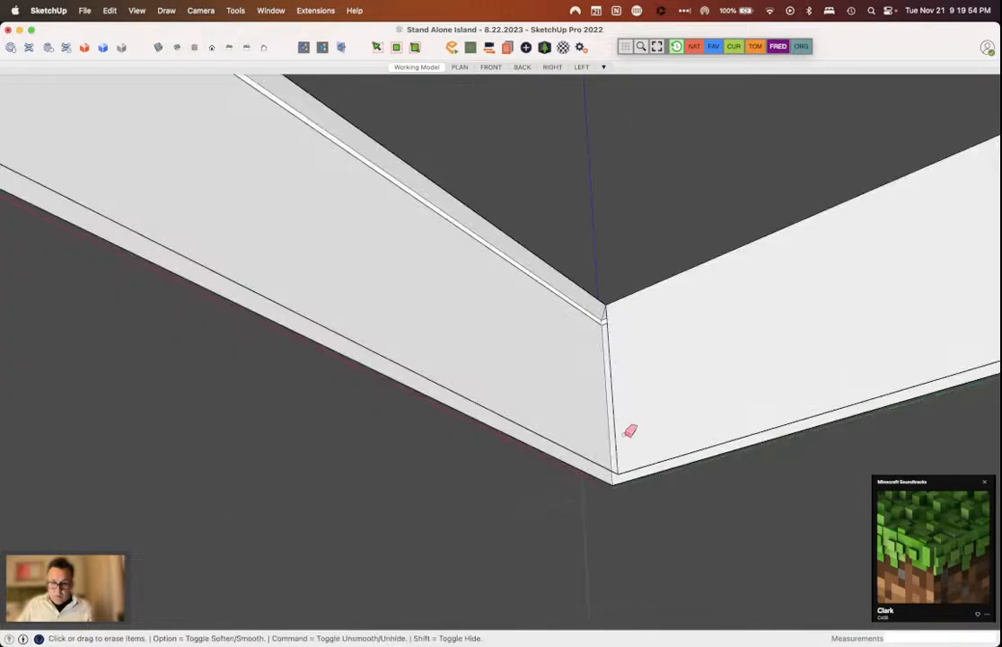
left_click(601, 383)
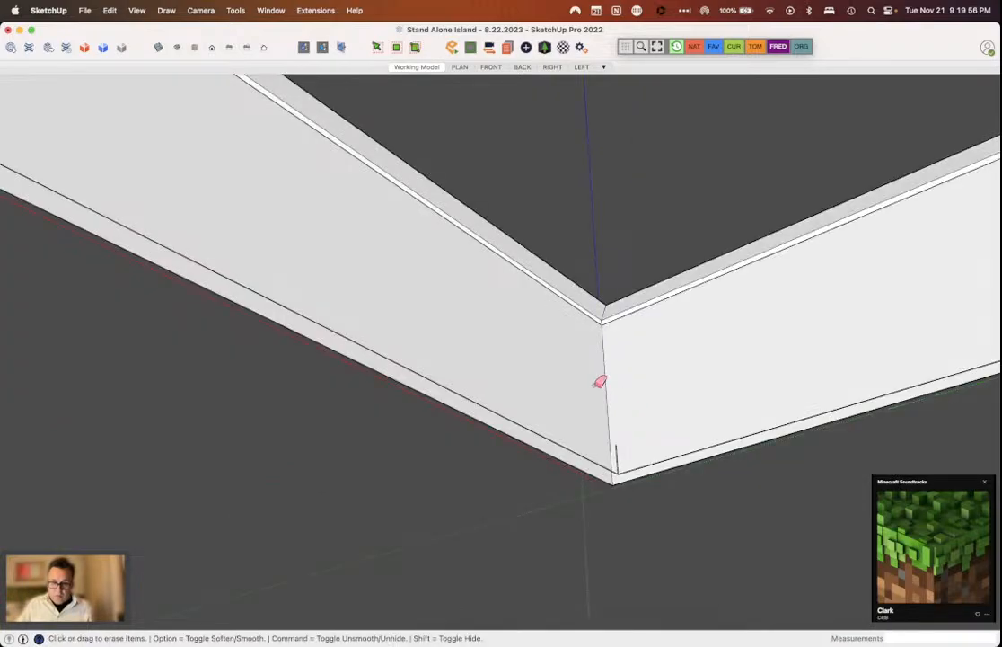
Step: Erase the inner vertical edge at the remaining corner and the end edges of the opposite end panel
middle_click_drag(600, 381, 582, 388)
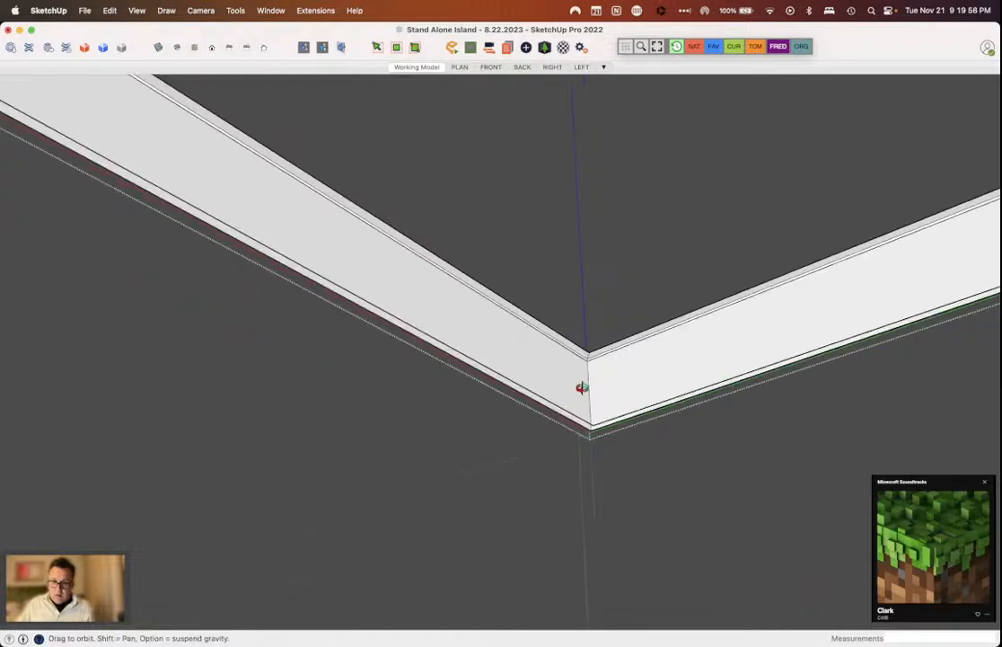
mouse_move(582, 388)
middle_mouse_down()
mouse_move(859, 457)
mouse_move(854, 501)
middle_mouse_up()
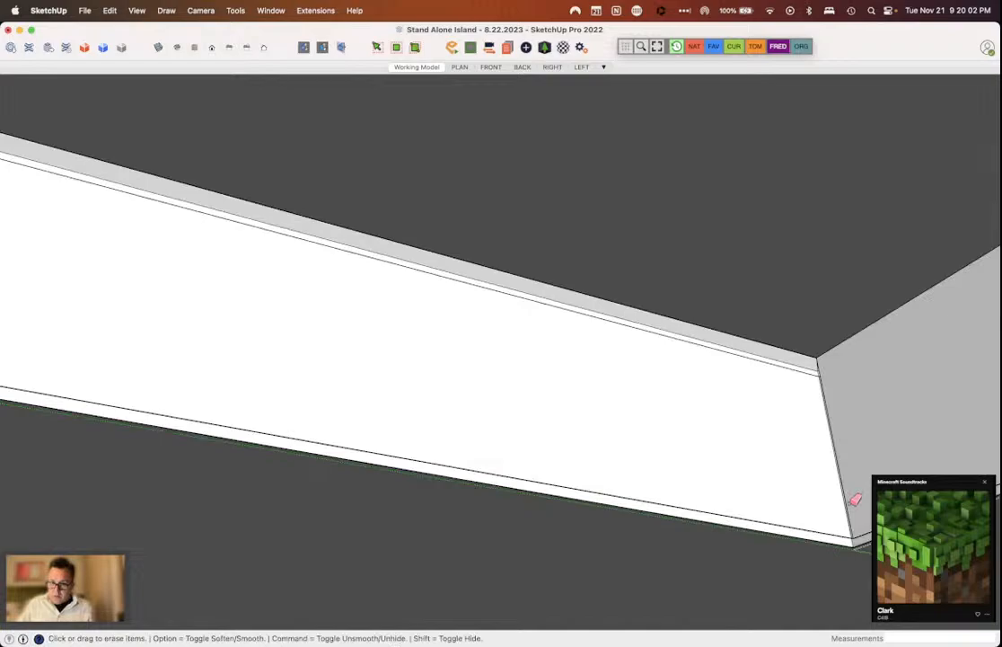
middle_click_drag(855, 500, 851, 517)
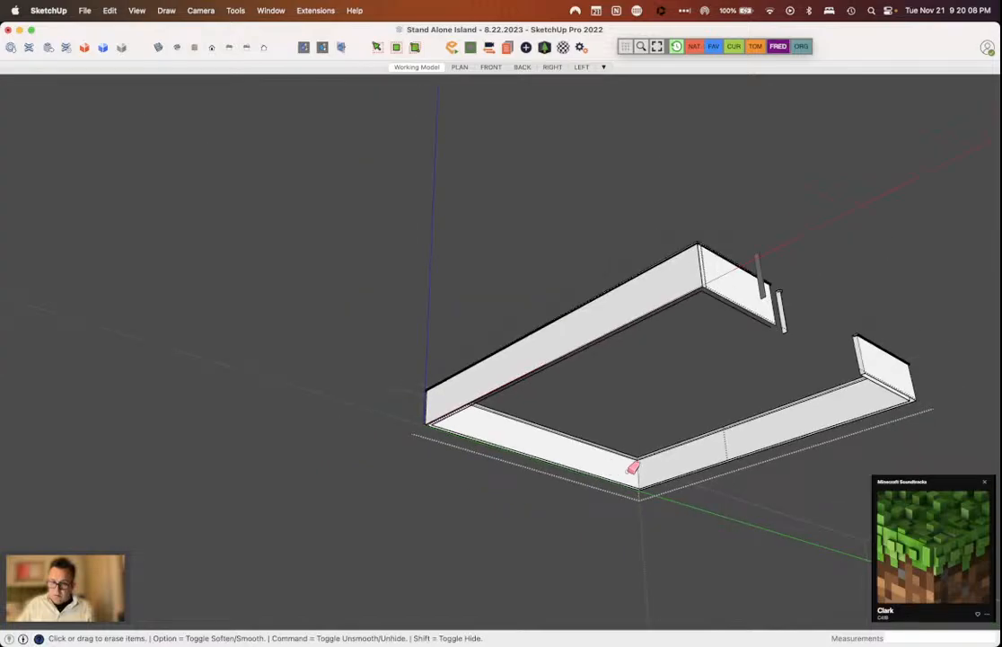
mouse_move(634, 468)
middle_mouse_down()
mouse_move(653, 432)
mouse_move(644, 432)
mouse_move(765, 519)
mouse_move(631, 488)
middle_mouse_up()
scroll(631, 488, "down", 2)
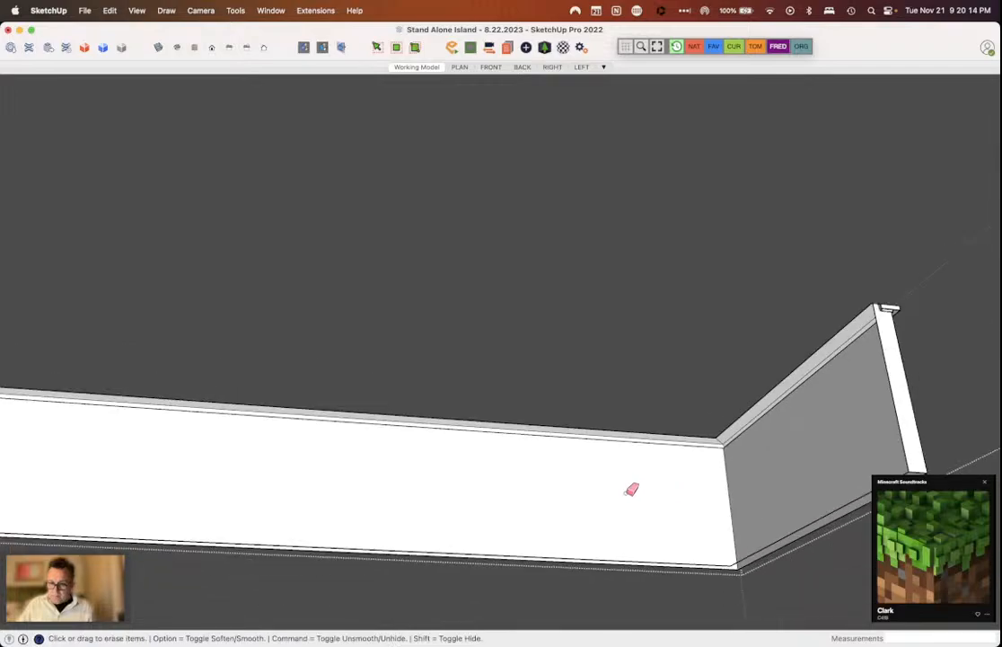
scroll(631, 490, "down", 2)
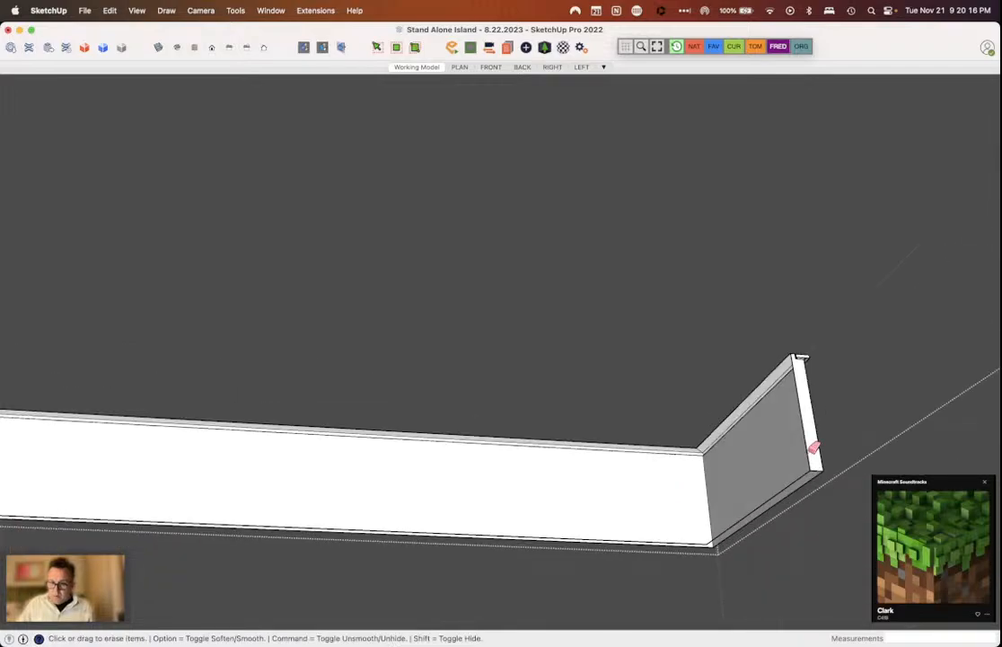
left_click_drag(813, 448, 818, 466)
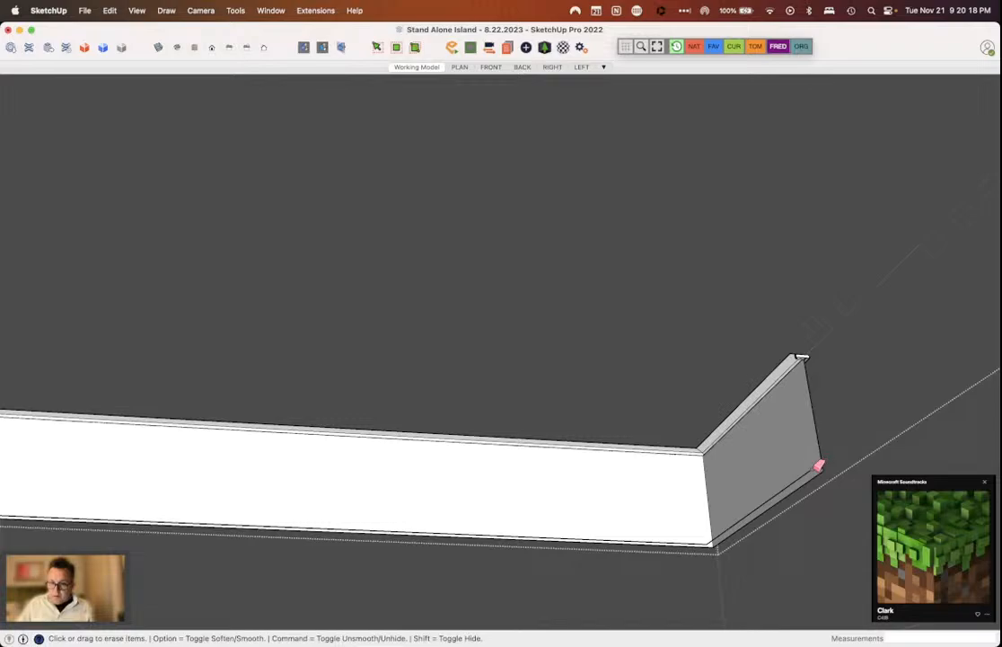
key("space")
Step: Delete all remaining connected panel geometry, keeping only the inner base lines as a path
middle_click_drag(819, 465, 865, 381)
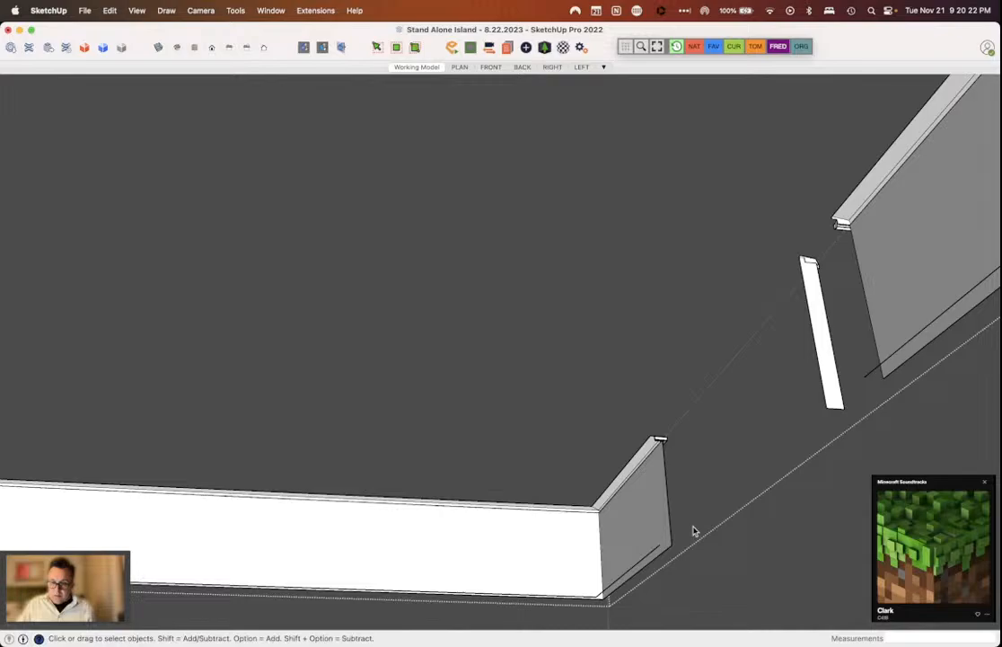
triple_click(665, 529)
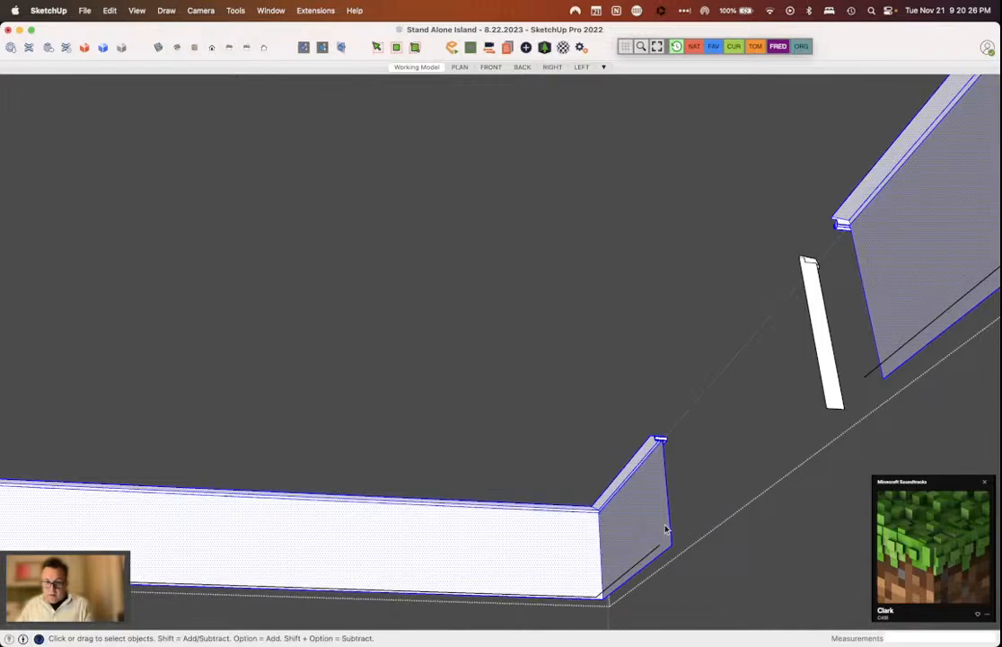
key("Delete")
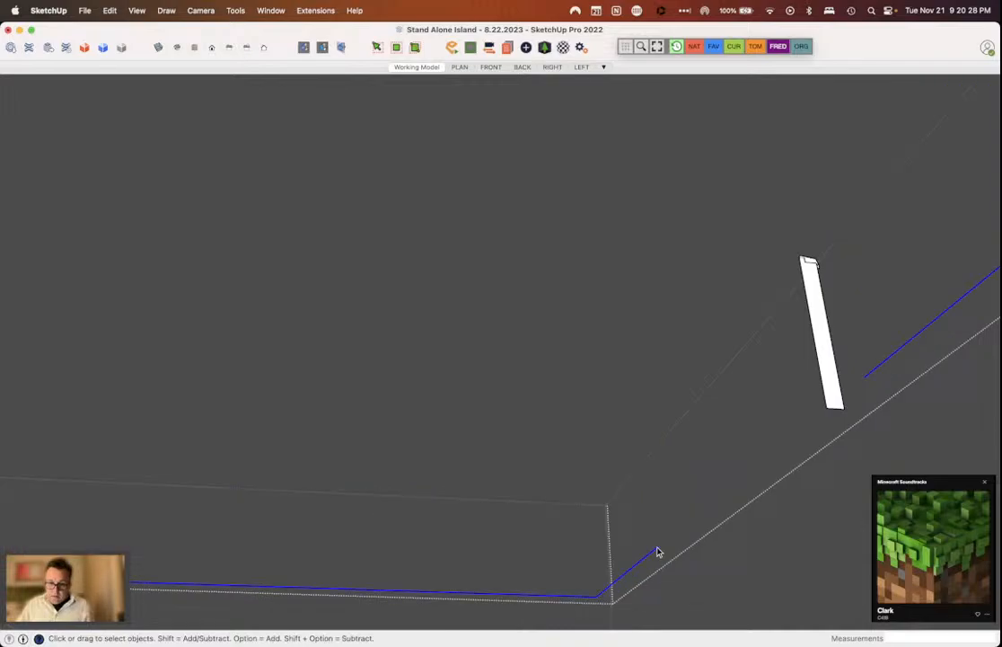
Step: Cut the closed end profile and paste it in place inside the group holding the base path lines
middle_click_drag(658, 551, 127, 468)
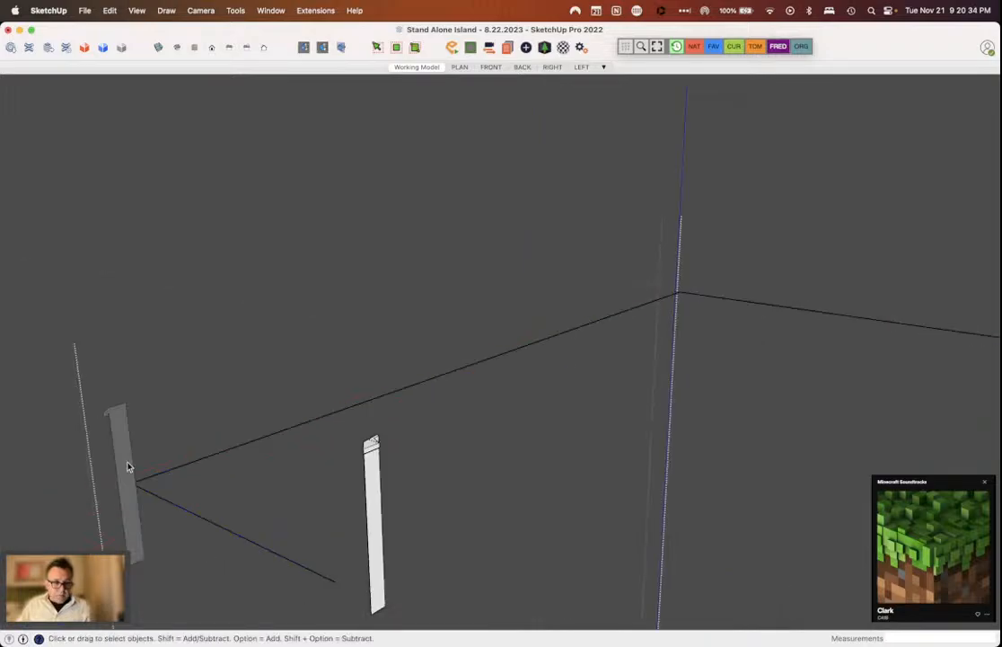
left_click(127, 467)
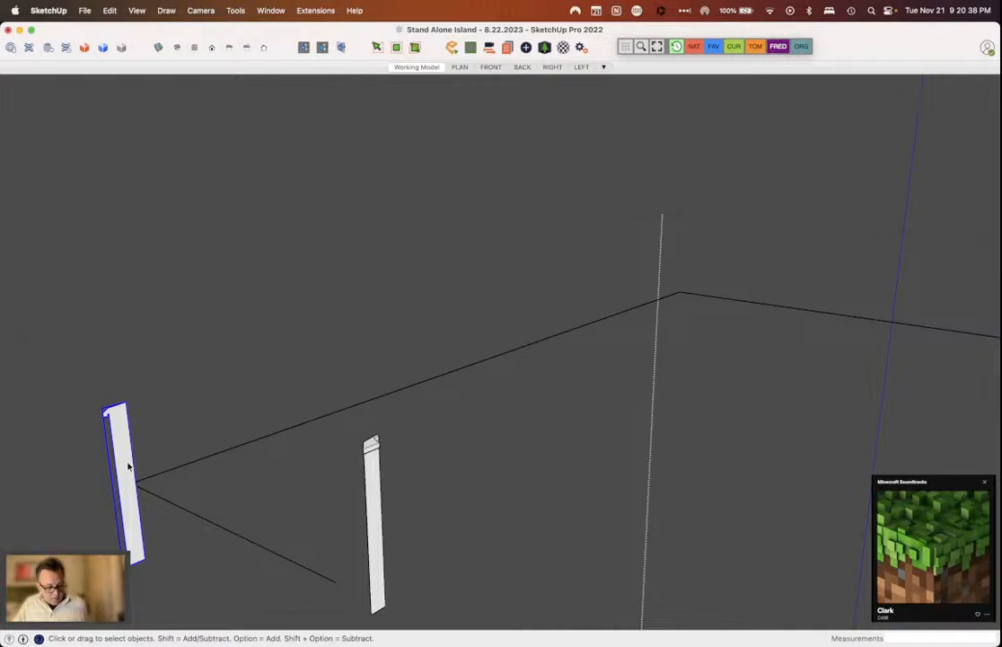
key("Delete")
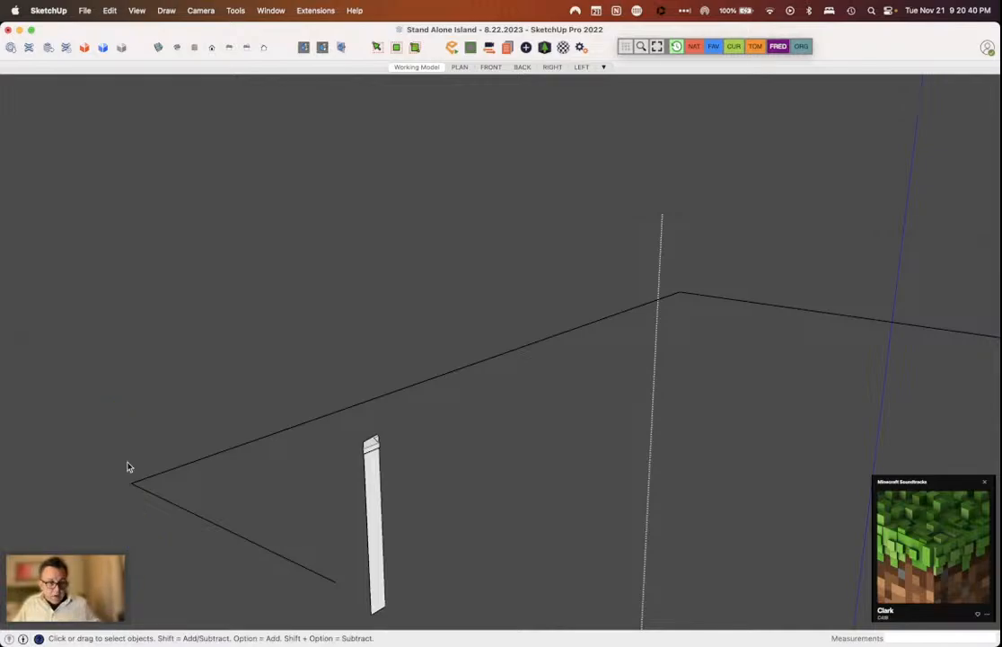
triple_click(190, 516)
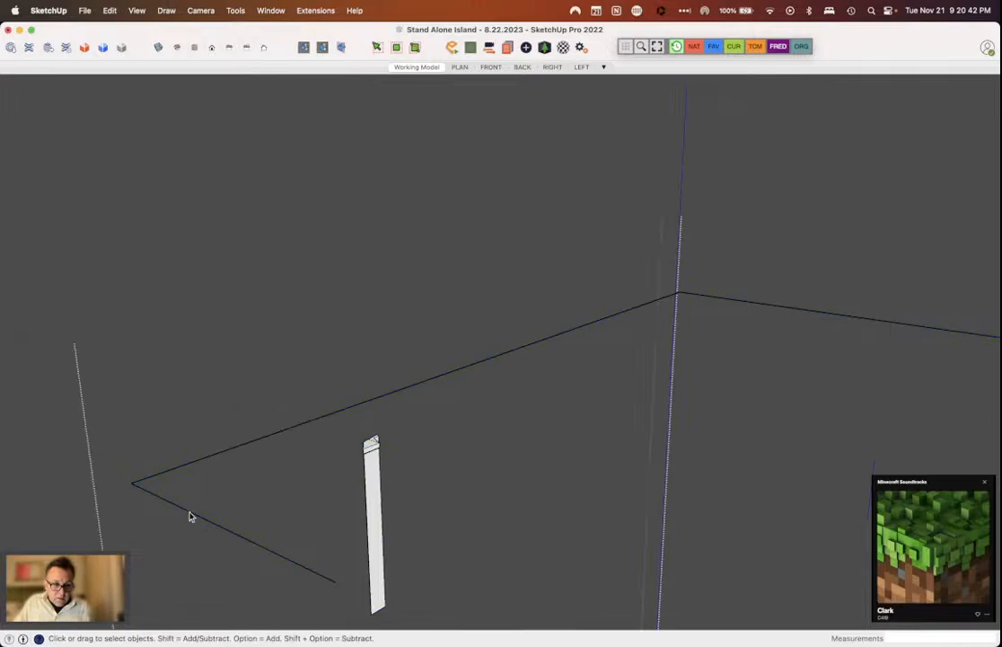
double_click(190, 515)
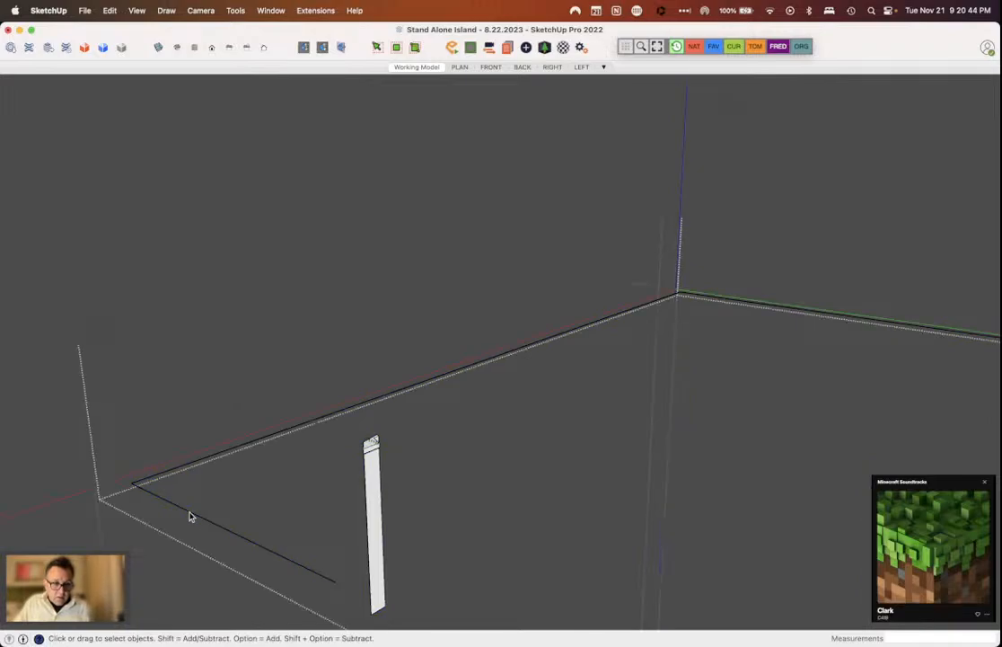
left_click(190, 515)
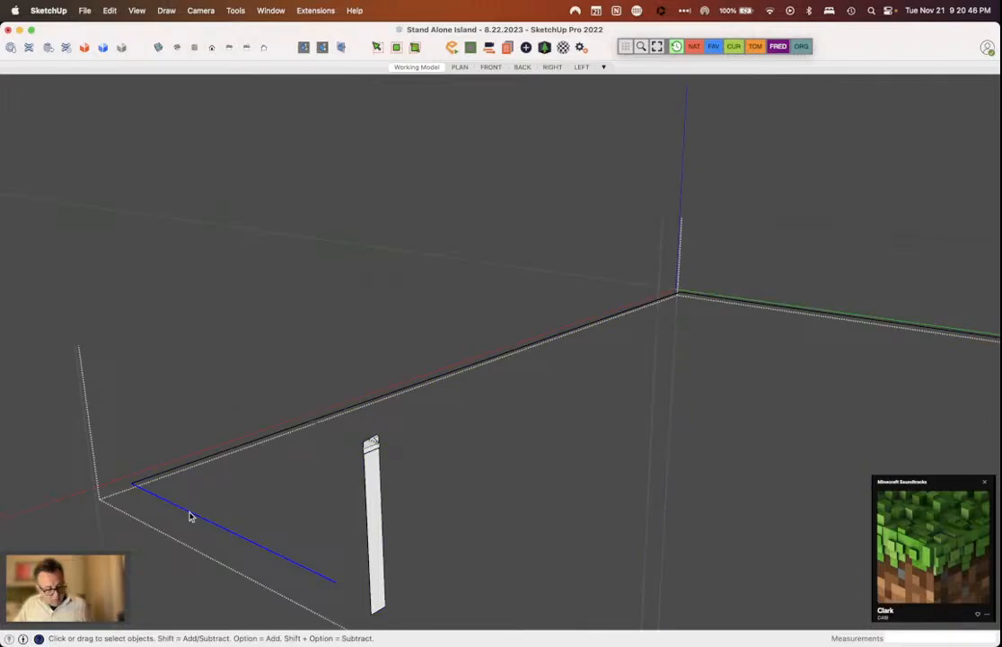
key("super+v")
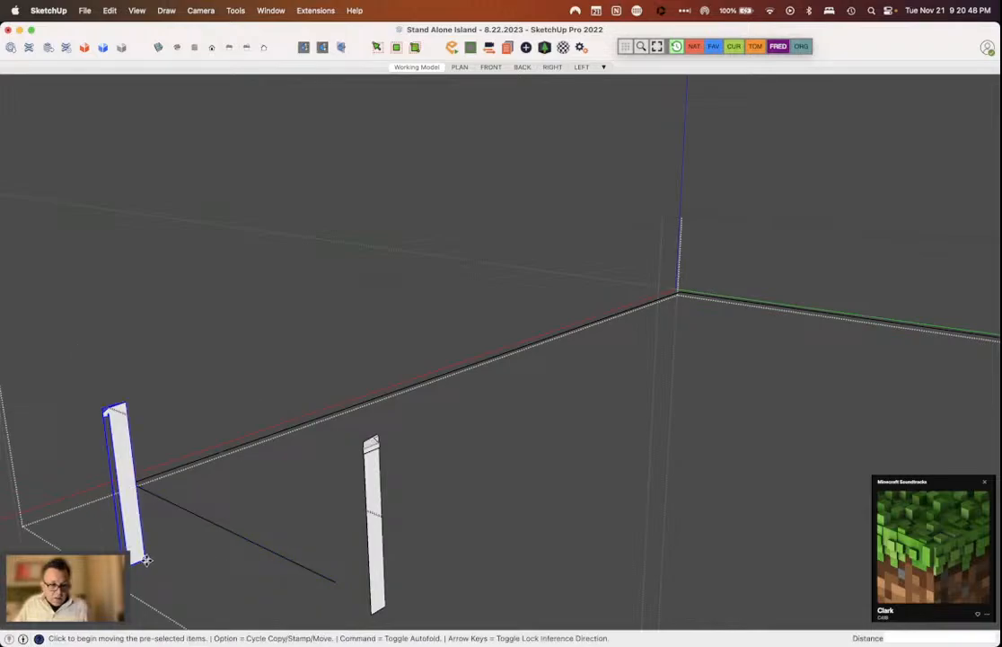
Step: Move the profile by its bottom corner about 45.92" to the free end of the nearby base line
left_click(147, 558)
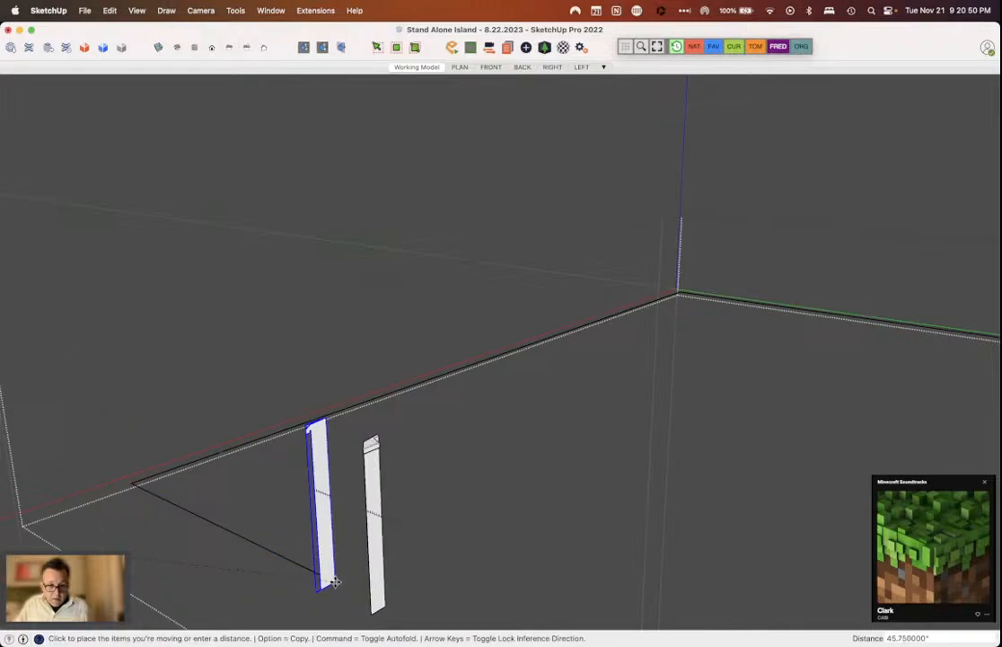
scroll(334, 582, "up", 5)
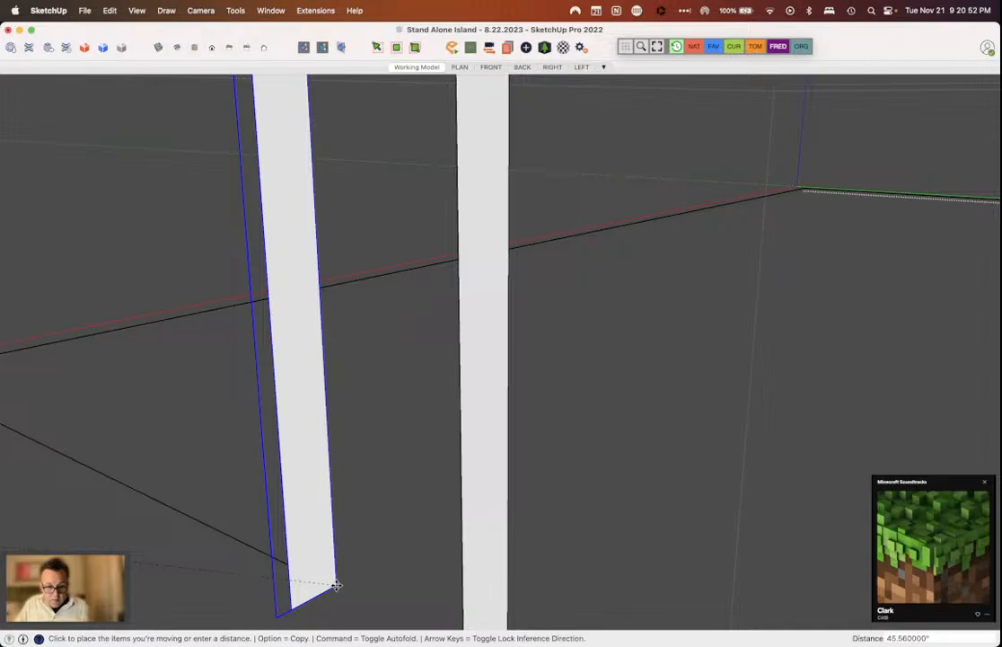
scroll(336, 585, "up", 3)
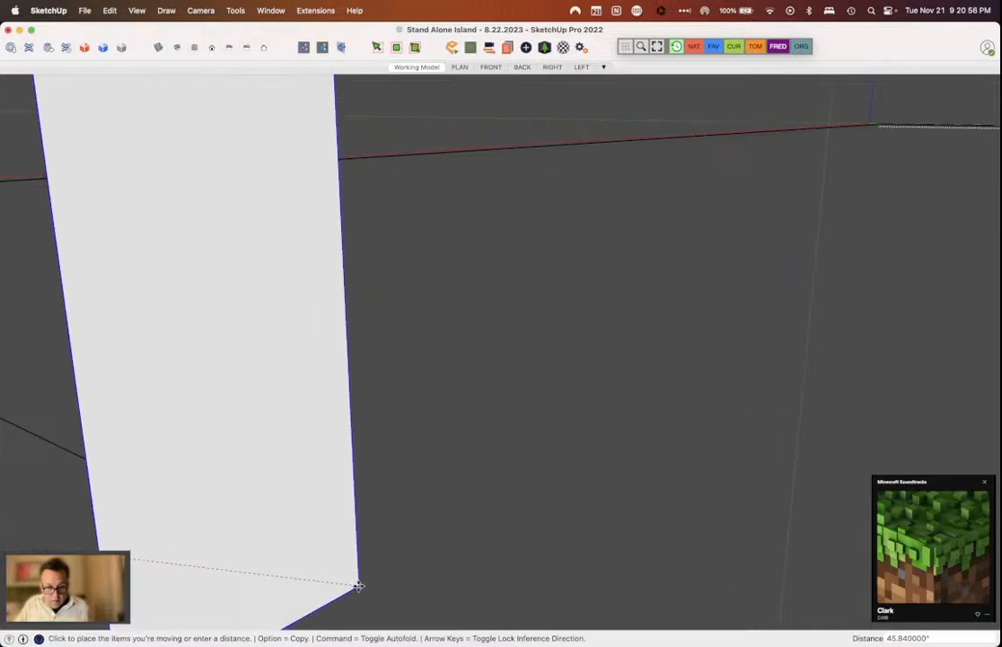
left_click(358, 585)
scroll(412, 525, "down", 8)
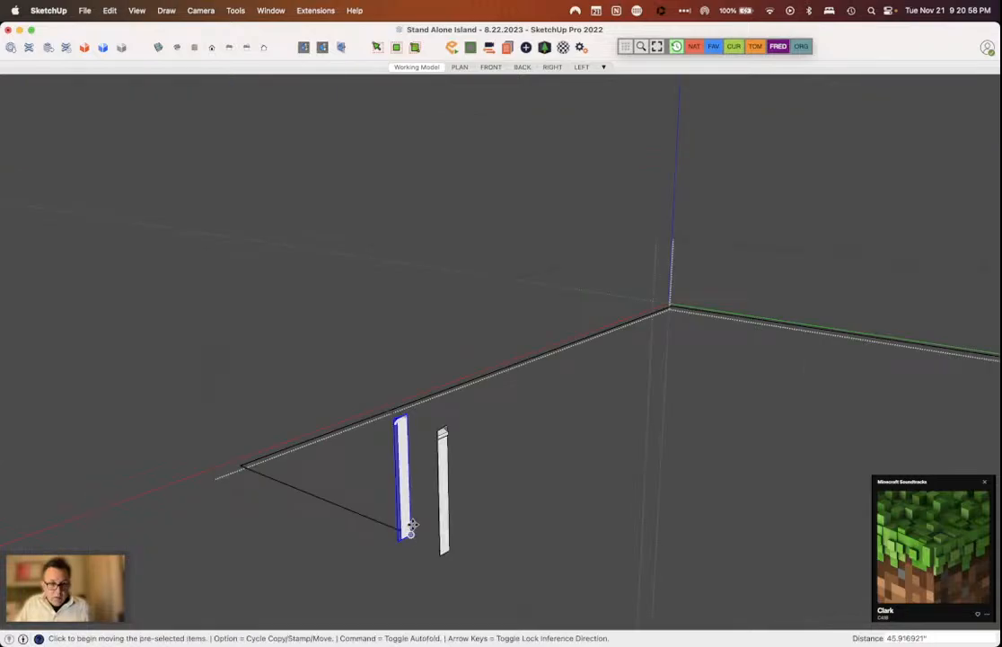
key("space")
Step: Explode the profile group and try to sweep its face along the base path lines with Follow Me
right_click(408, 511)
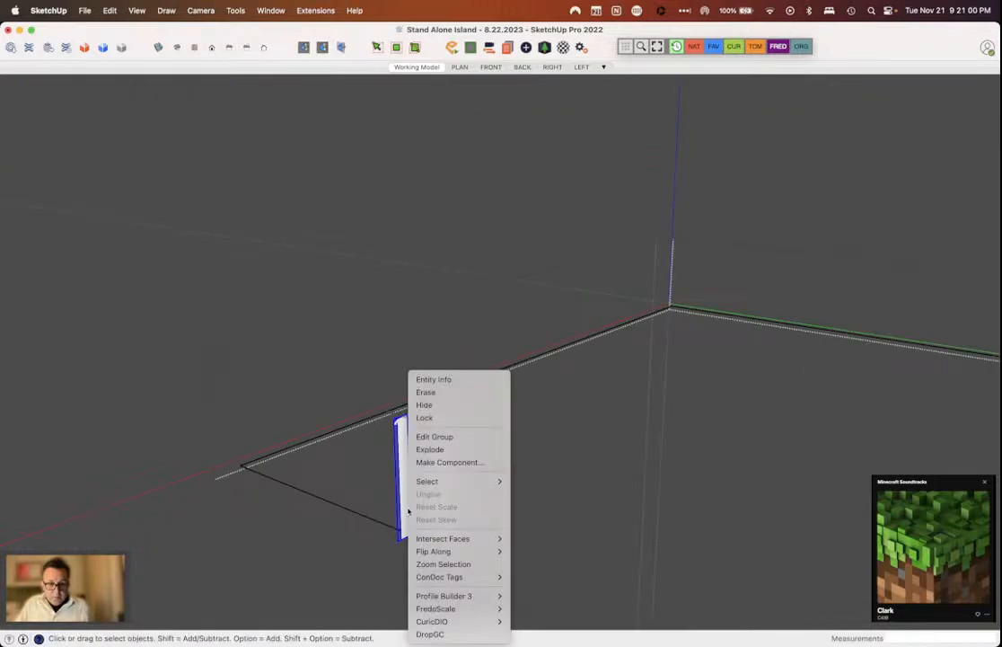
left_click(405, 477)
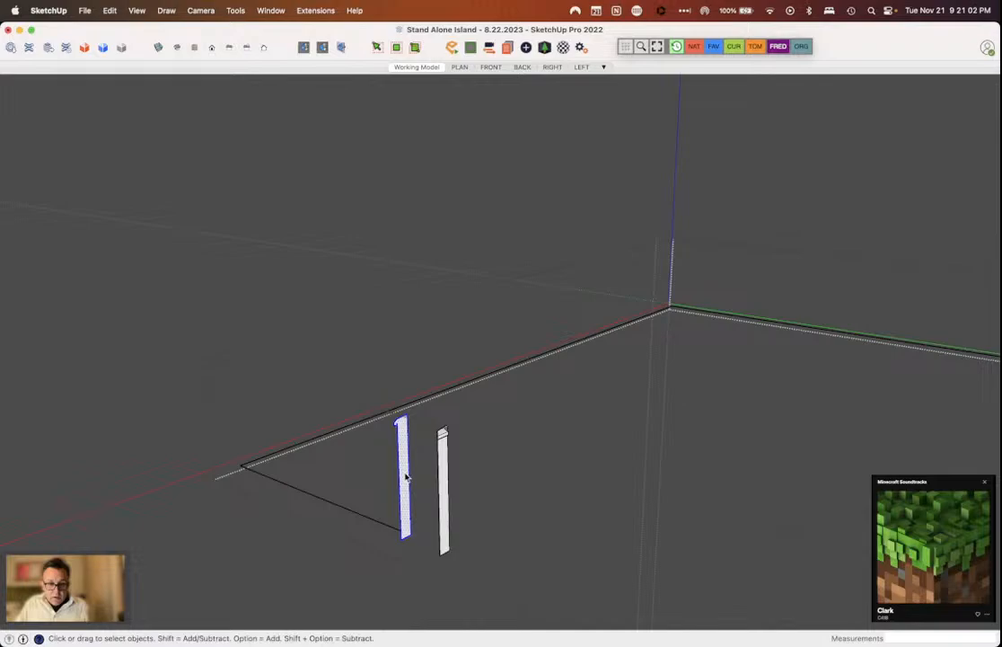
left_click_drag(391, 410, 432, 523)
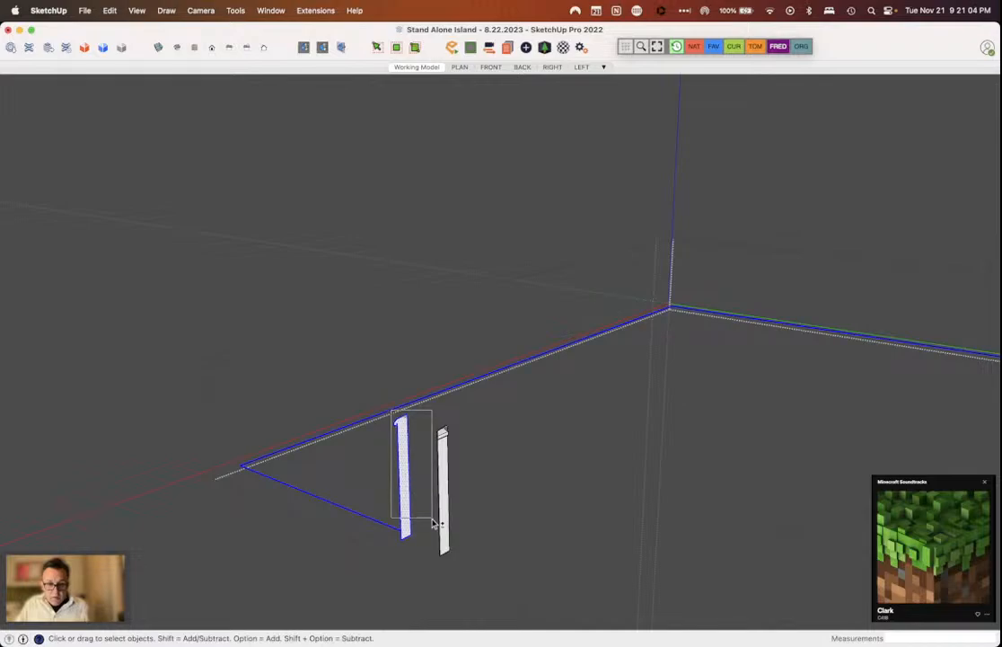
left_click_drag(432, 520, 432, 519, "shift")
key("f")
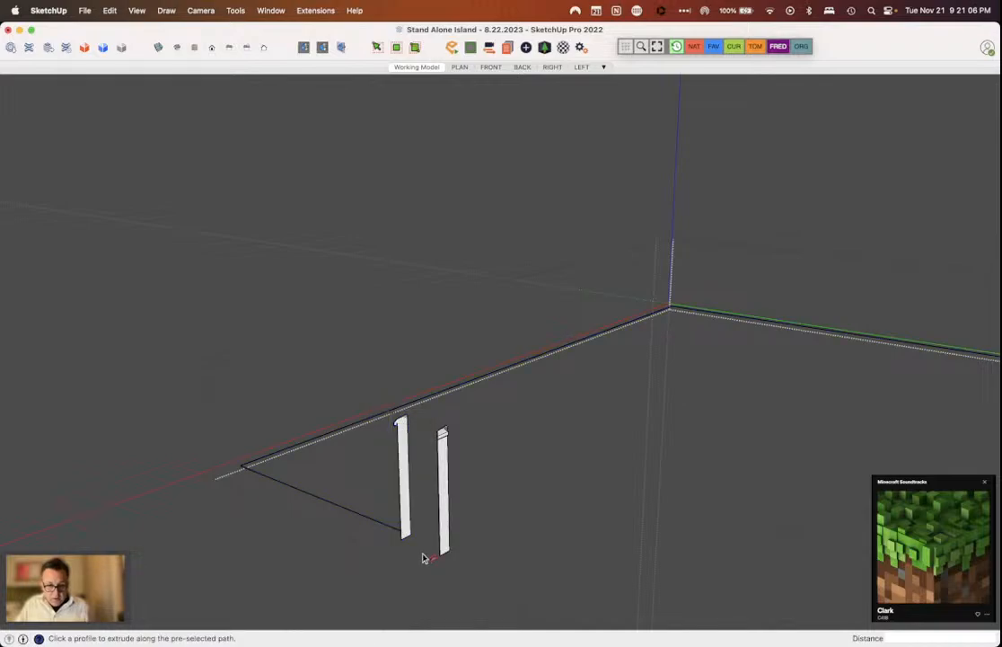
left_click(406, 512)
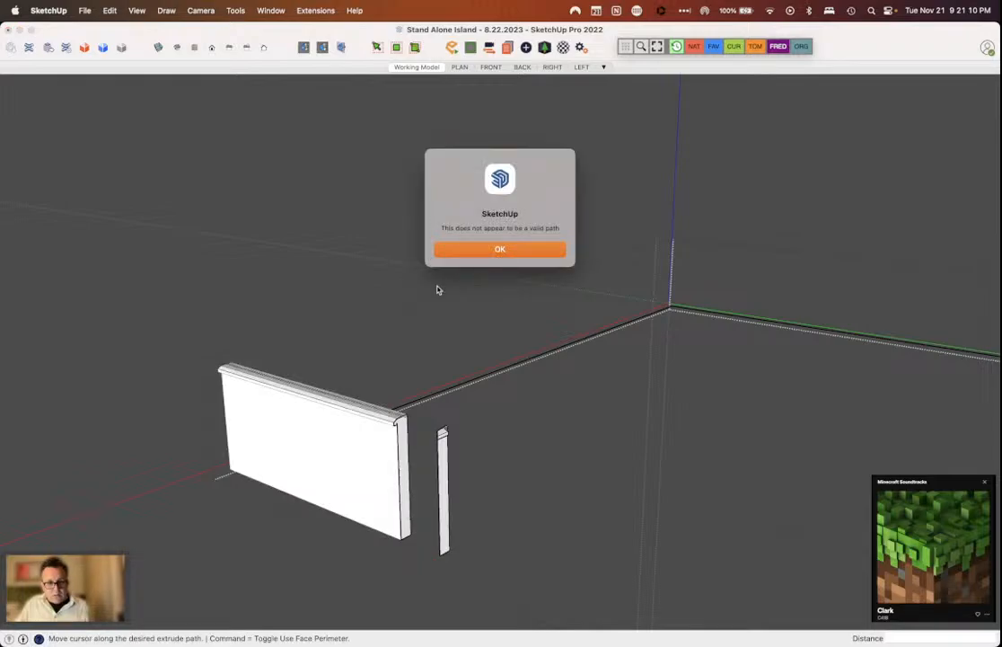
left_click(461, 252)
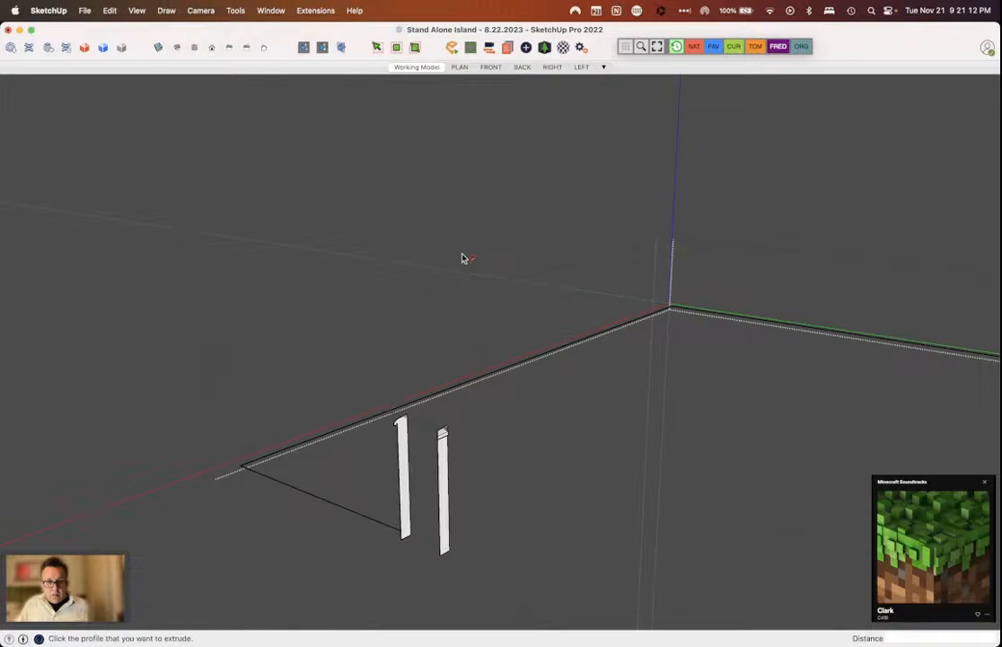
key("space")
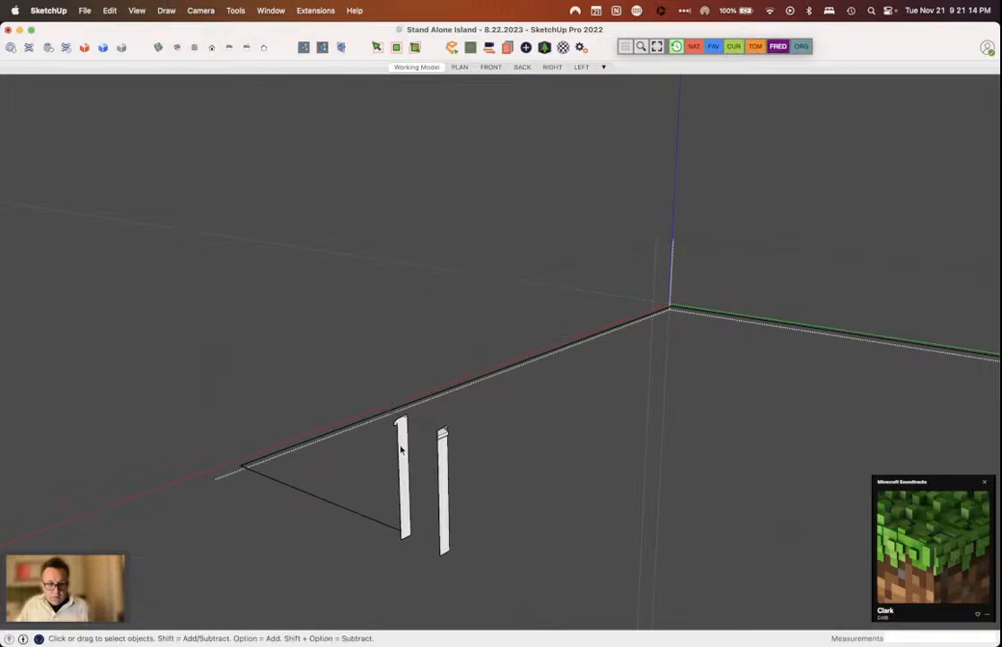
Step: Turn the loose profile at the end of the base line back into a group
left_click(402, 449)
right_click(401, 449)
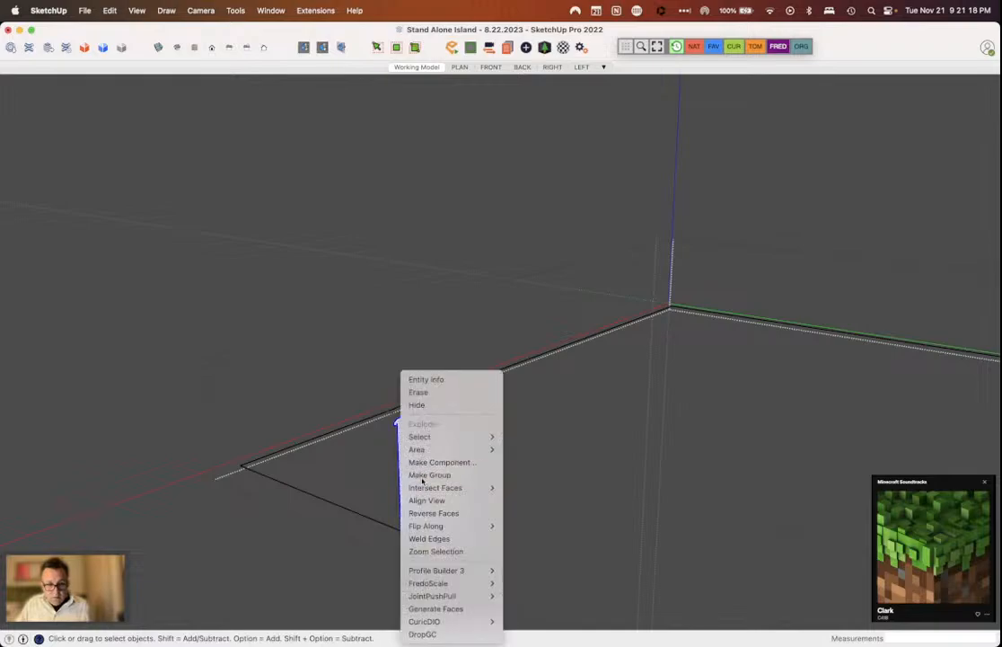
left_click(424, 475)
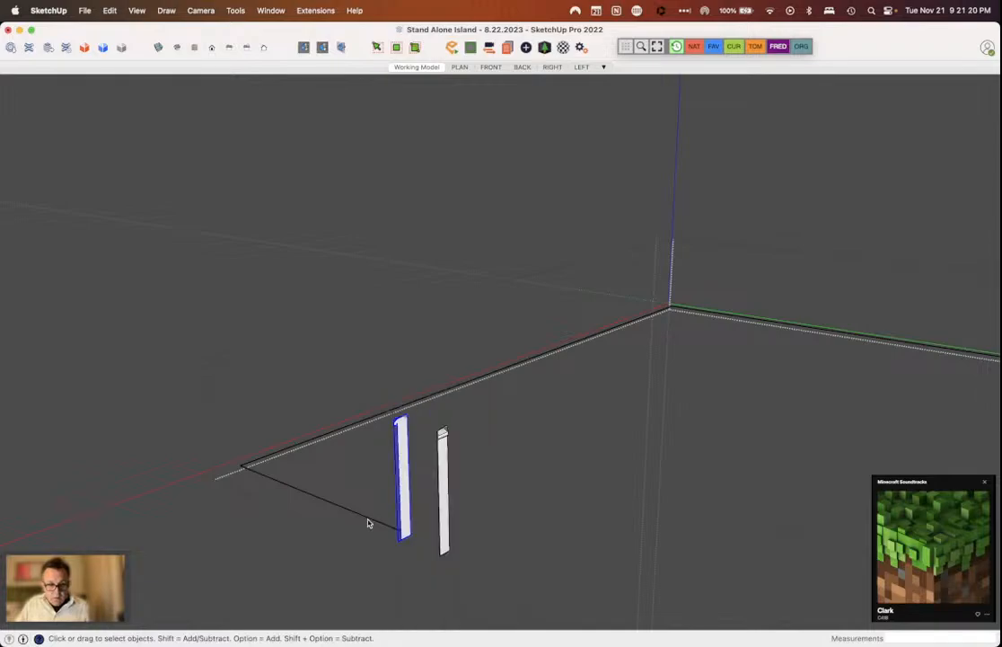
Step: Try to weld the connected base lines into a single path
triple_click(335, 493)
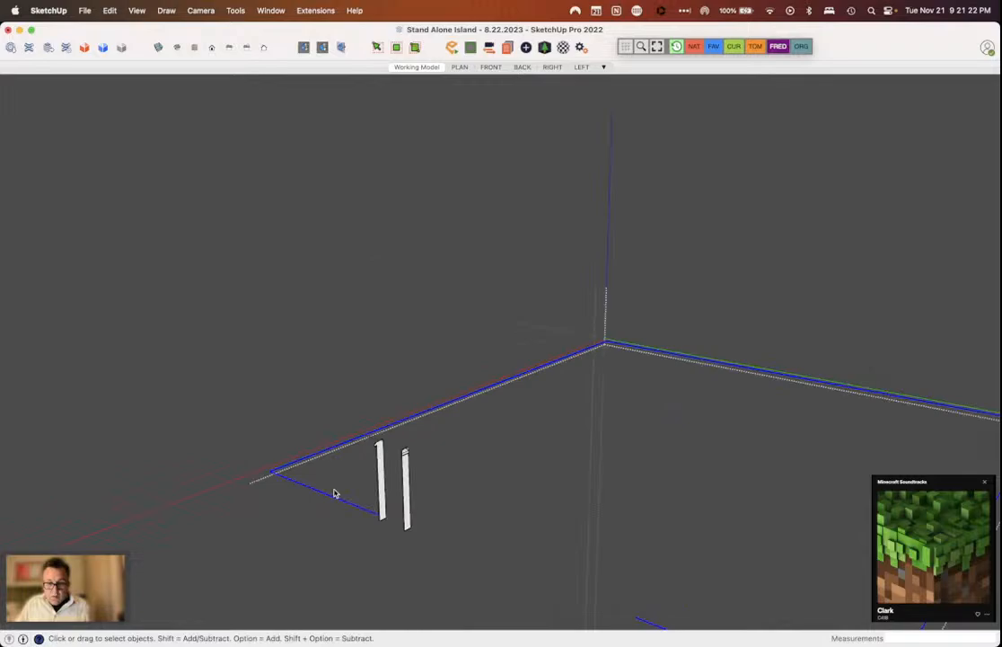
right_click(333, 505)
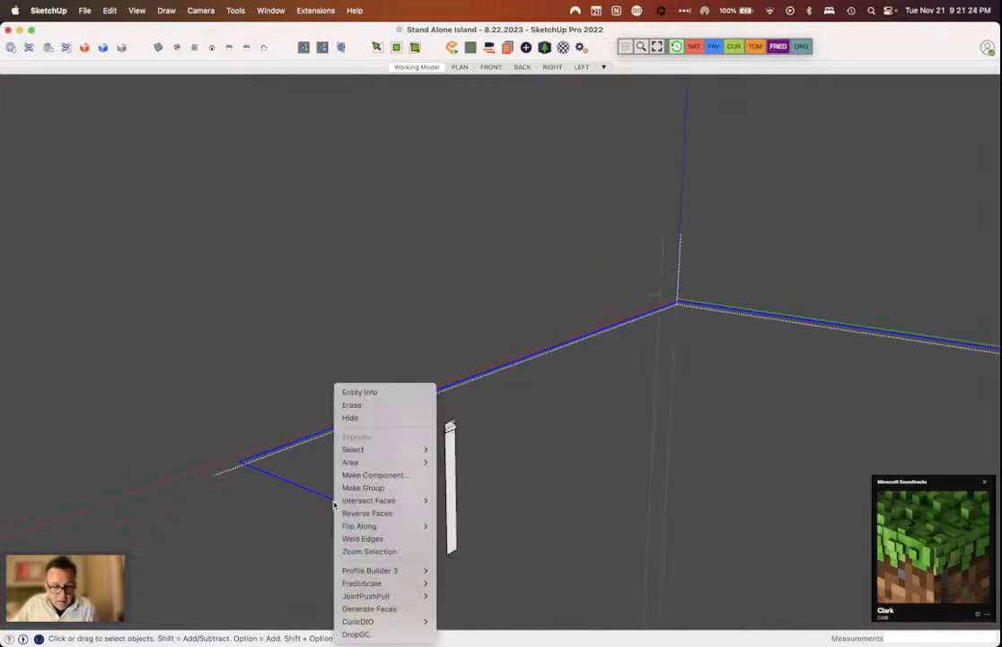
left_click(368, 534)
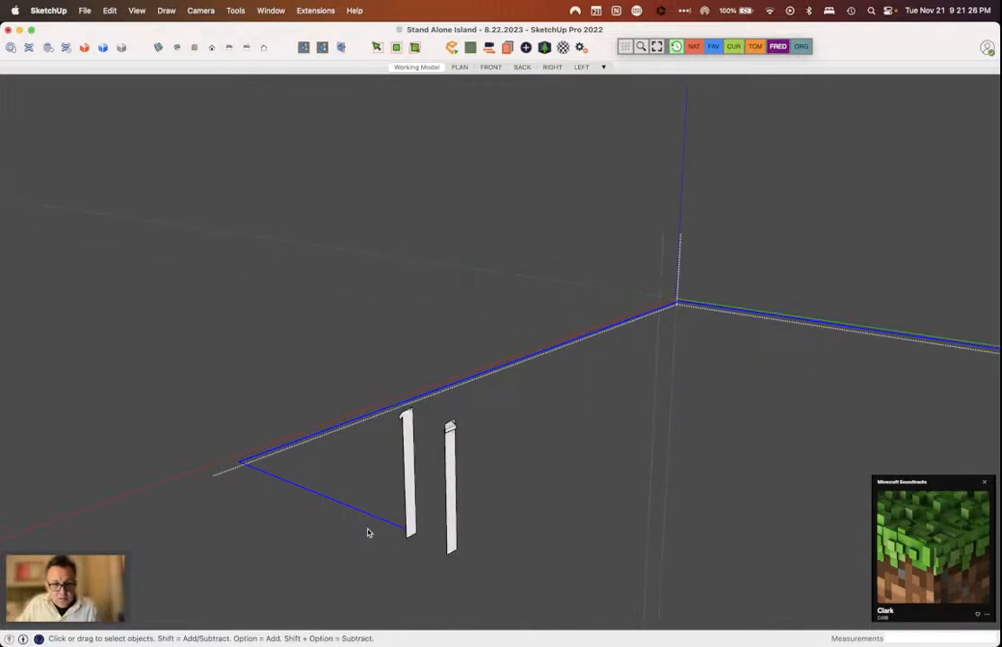
Step: Select the short base line beside the profile and examine how it meets the adjoining line at the corner
left_click(365, 517)
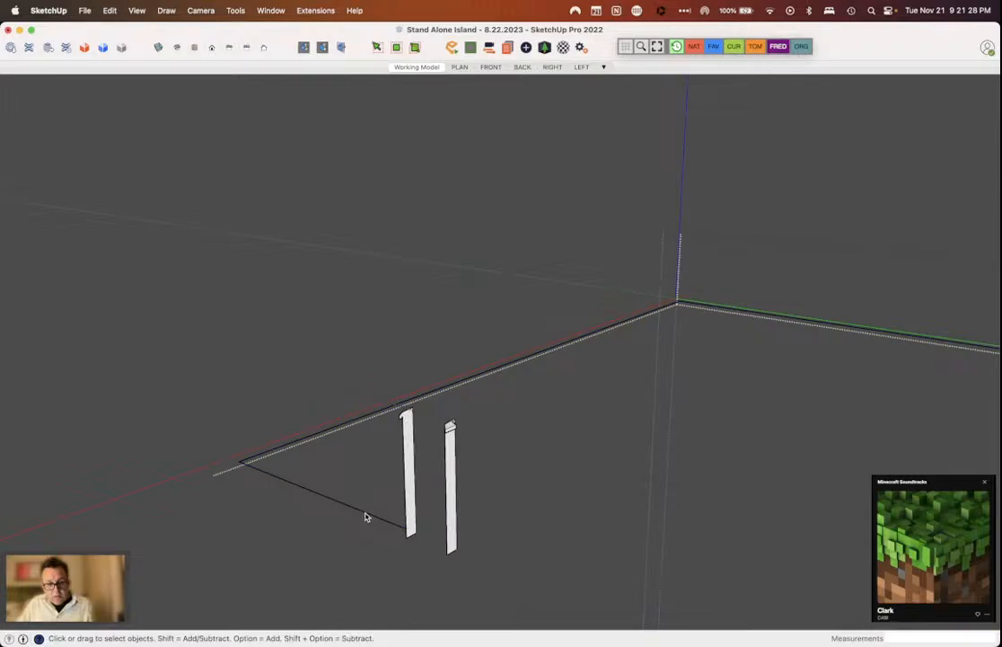
left_click(238, 466)
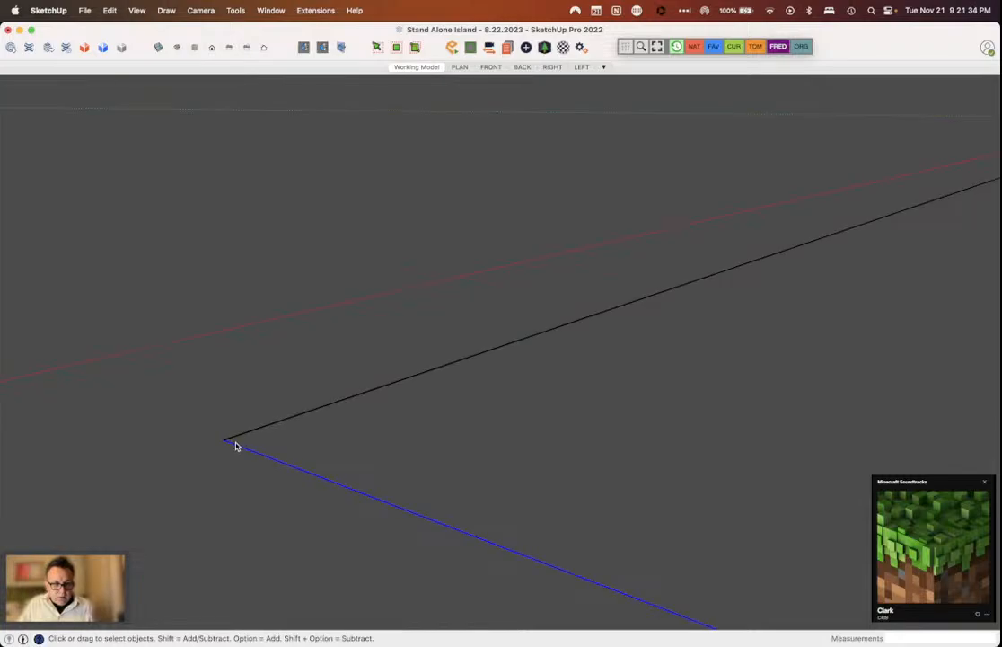
middle_click_drag(236, 447, 268, 452)
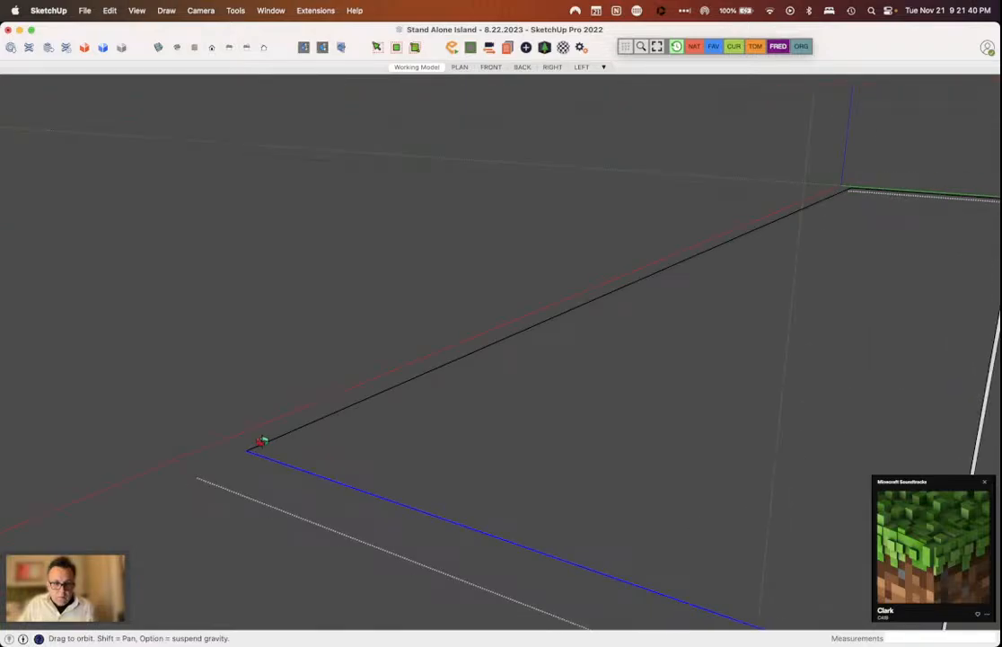
middle_click_drag(263, 441, 418, 489)
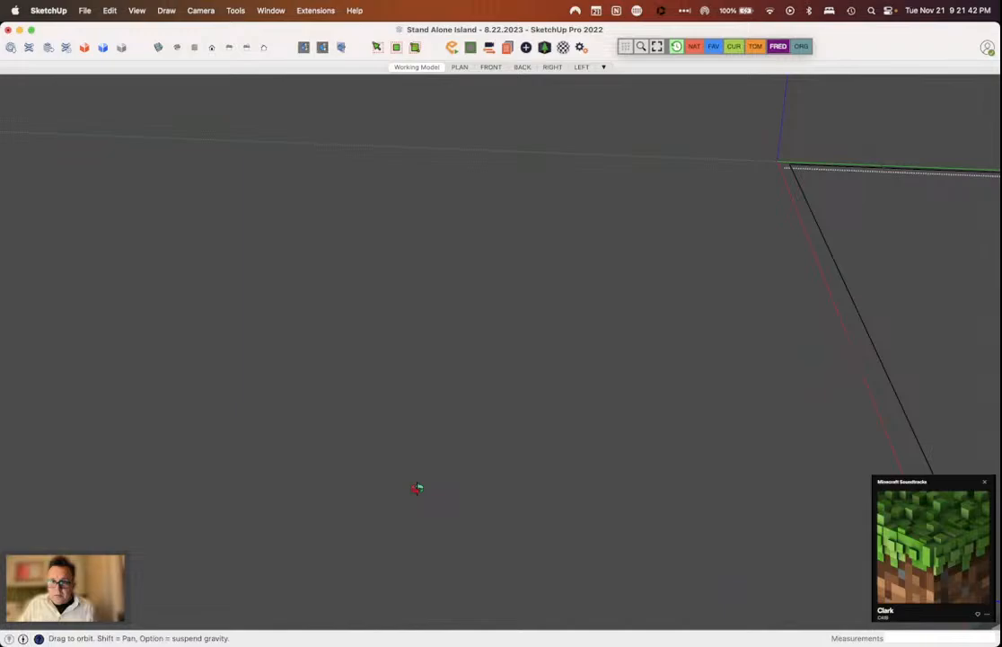
middle_click_drag(418, 488, 564, 485)
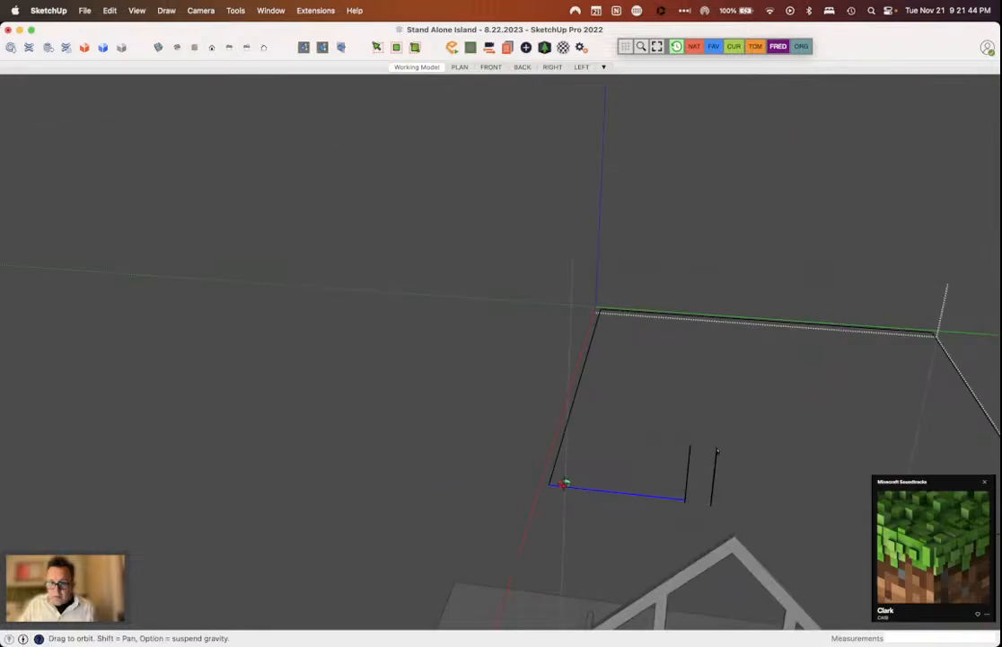
scroll(564, 485, "up", 3)
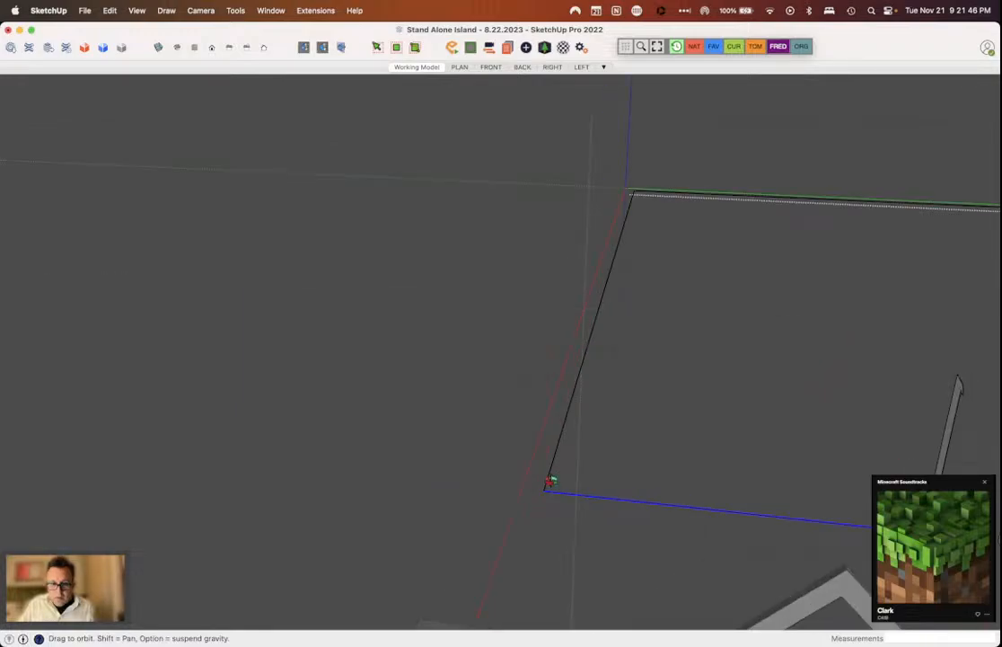
middle_click_drag(551, 481, 512, 514)
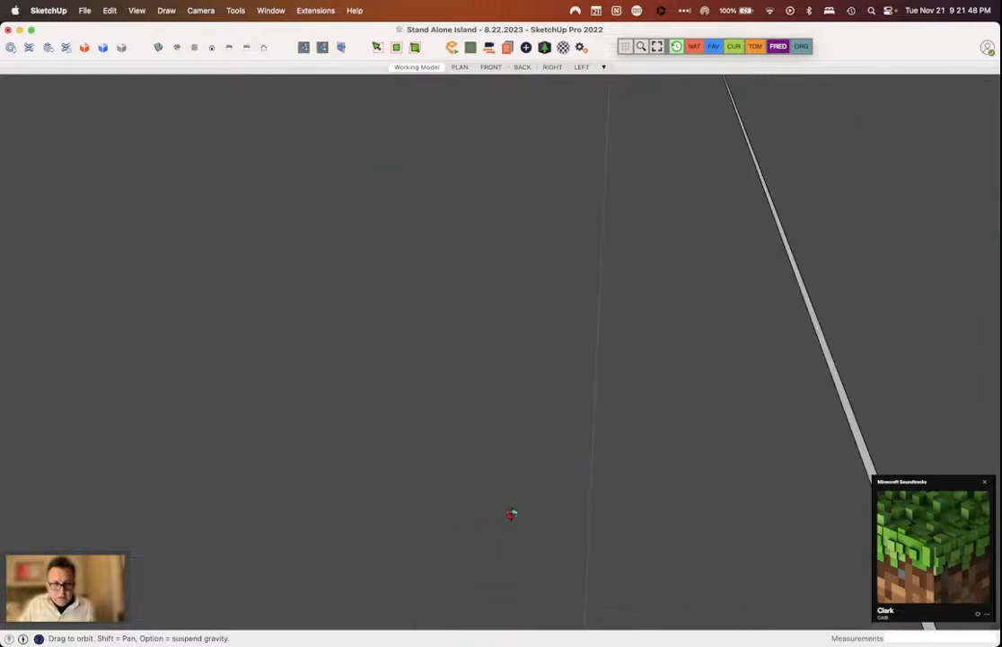
middle_click_drag(512, 514, 559, 331)
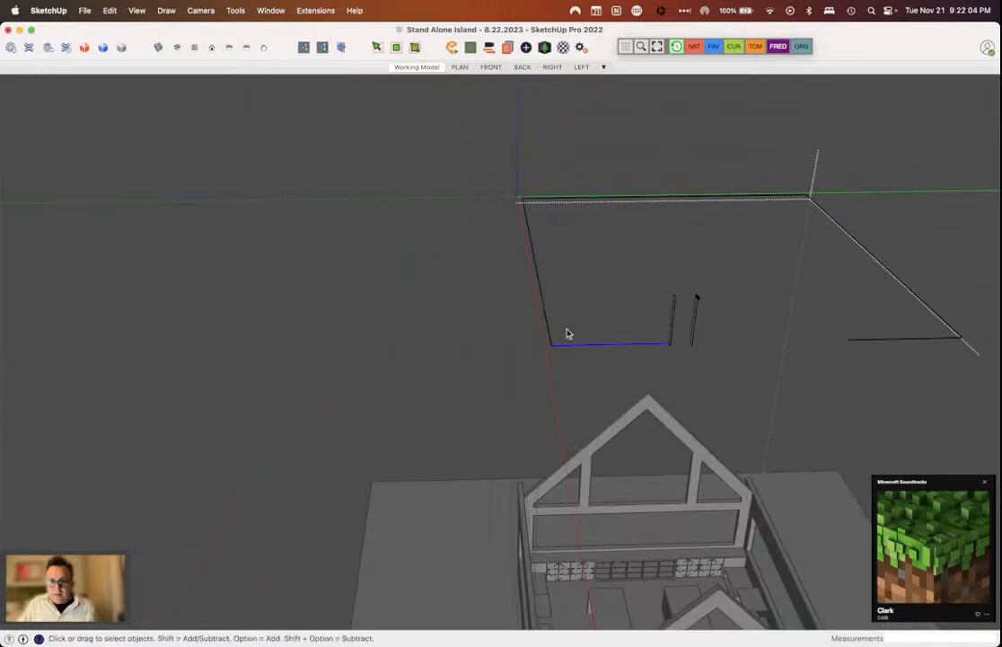
Step: Erase the connected base path lines around the panel outline, leaving the two upright profiles
key("e")
left_click(563, 338)
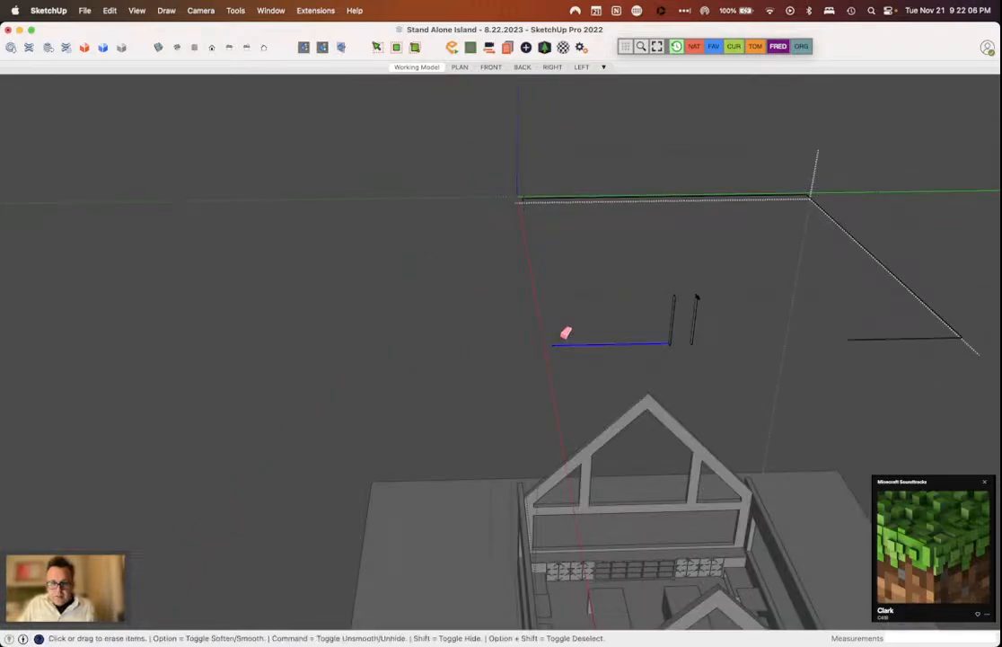
left_click(563, 339)
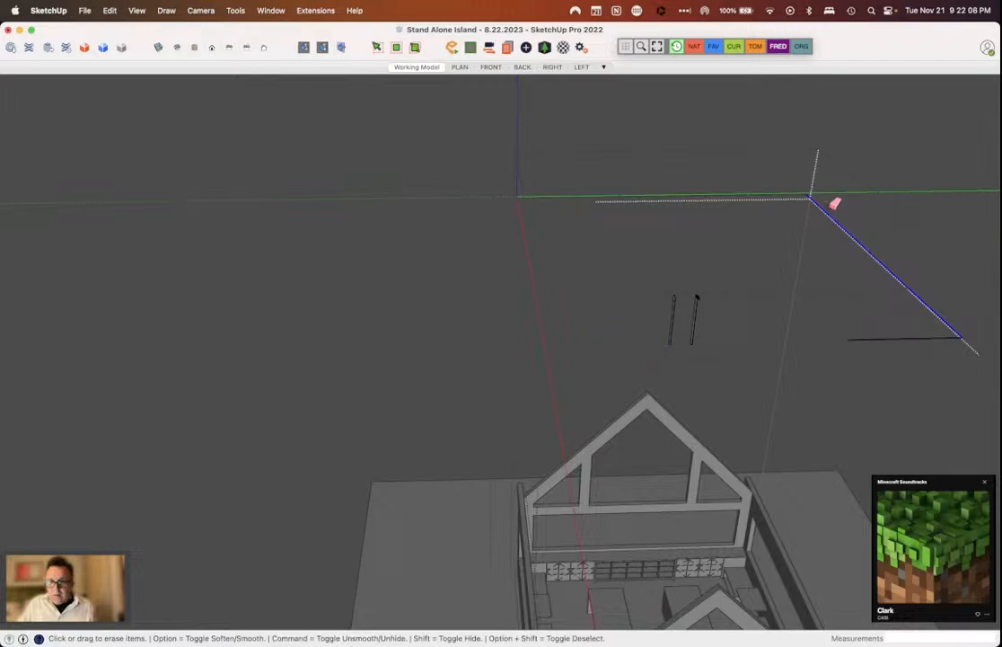
left_click(833, 208)
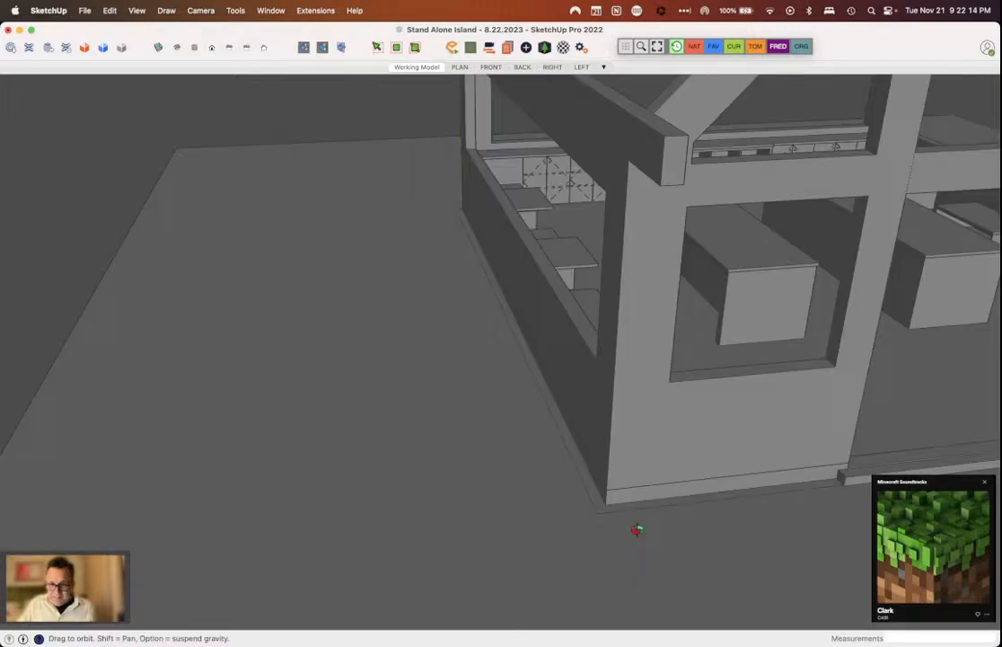
middle_click_drag(636, 530, 633, 546)
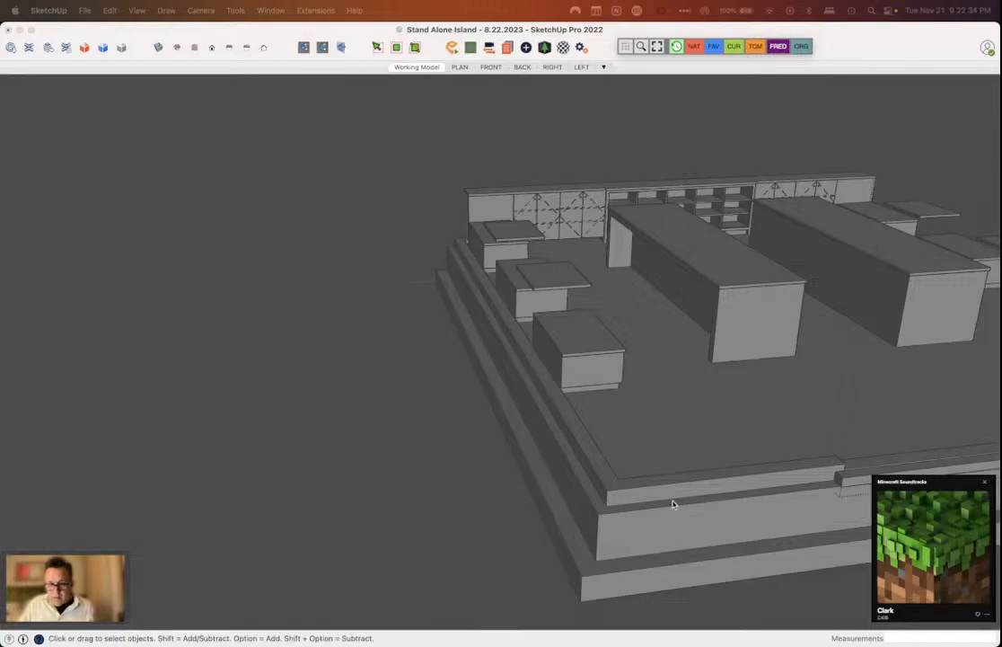
double_click(669, 507)
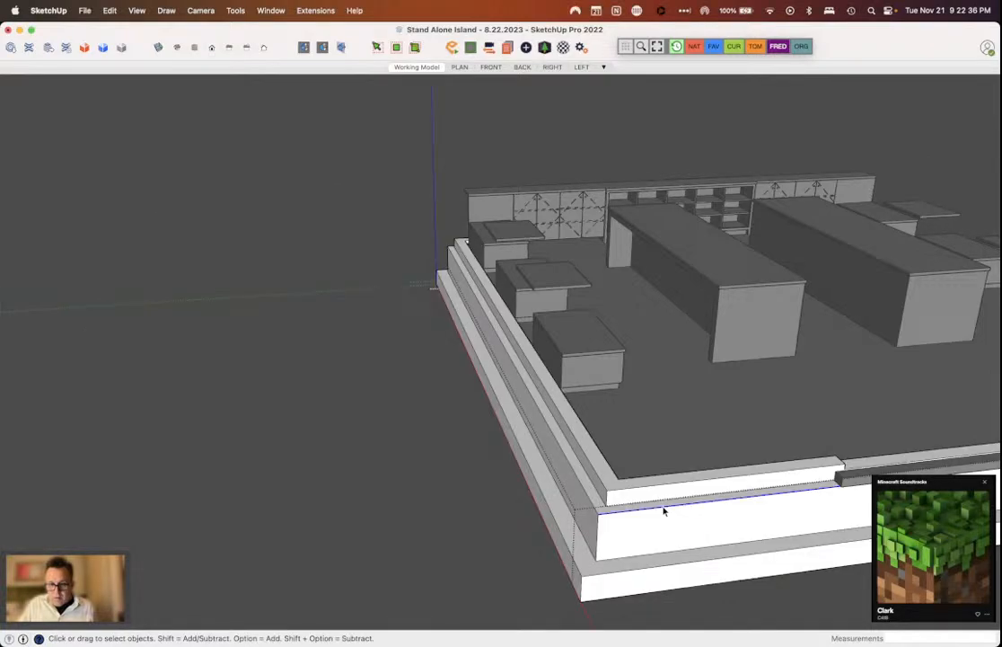
left_click(594, 503, "shift")
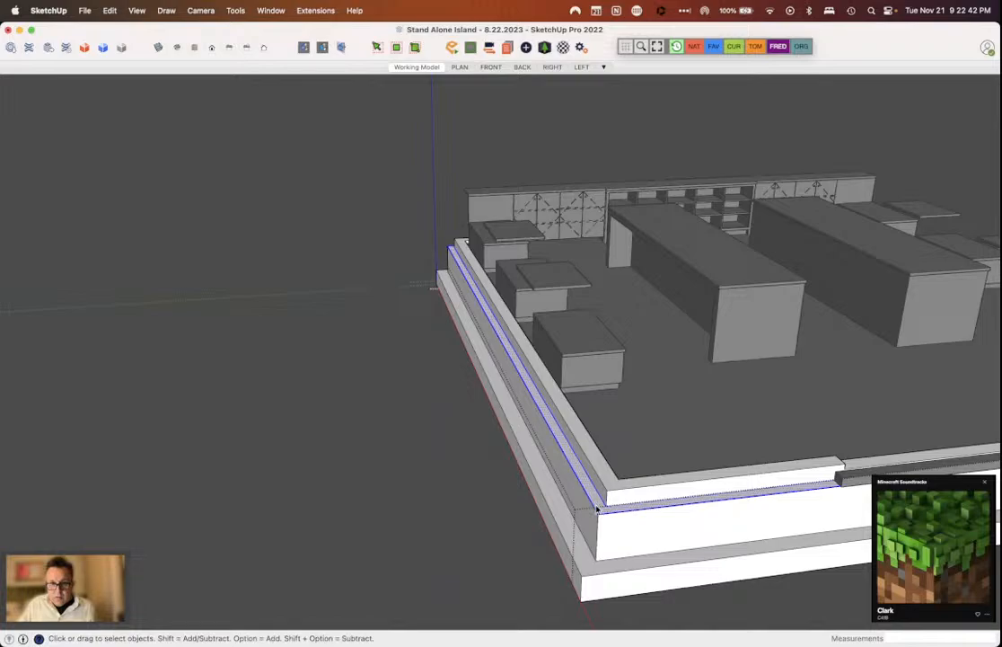
scroll(597, 509, "down", 3)
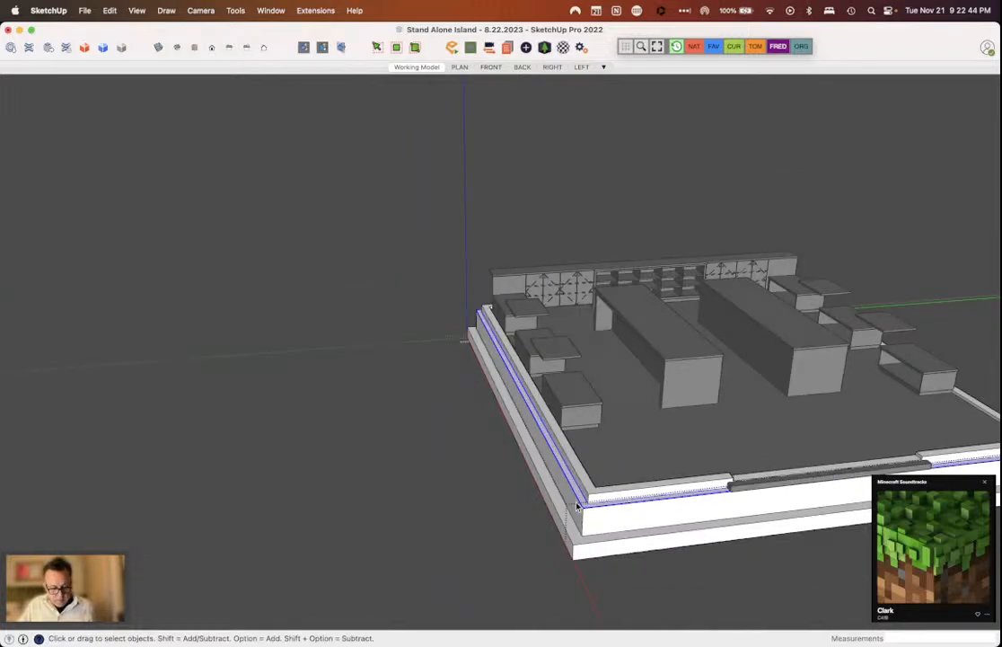
key("Escape")
scroll(577, 509, "down", 2)
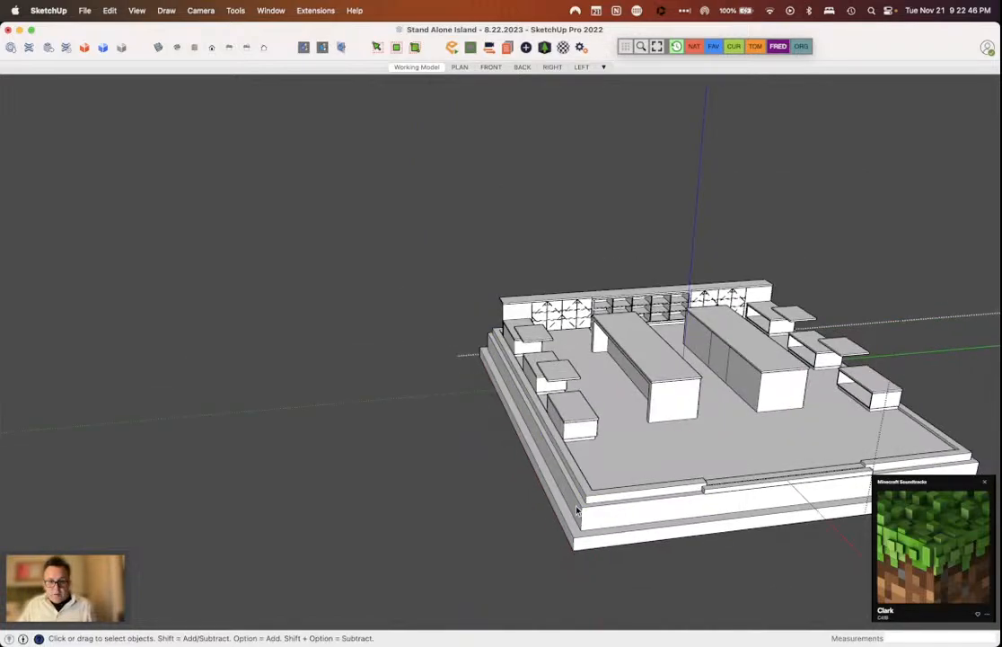
scroll(577, 509, "down", 3)
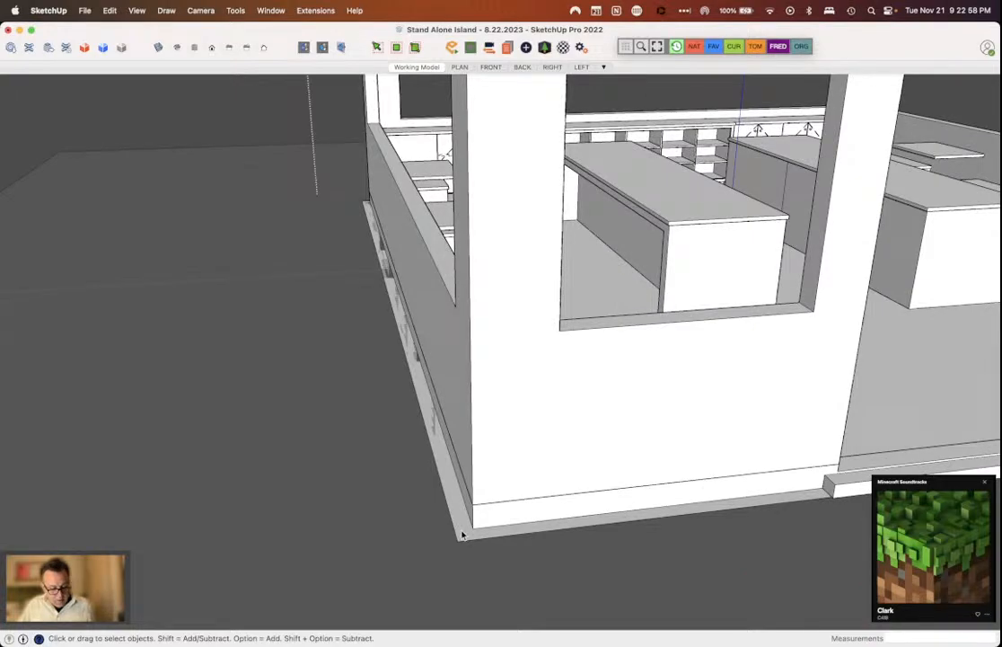
Step: Move the flat perimeter strip at the base of the building straight up by 500 inches and leave it deselected
left_click(461, 534)
key("m")
left_click(462, 535)
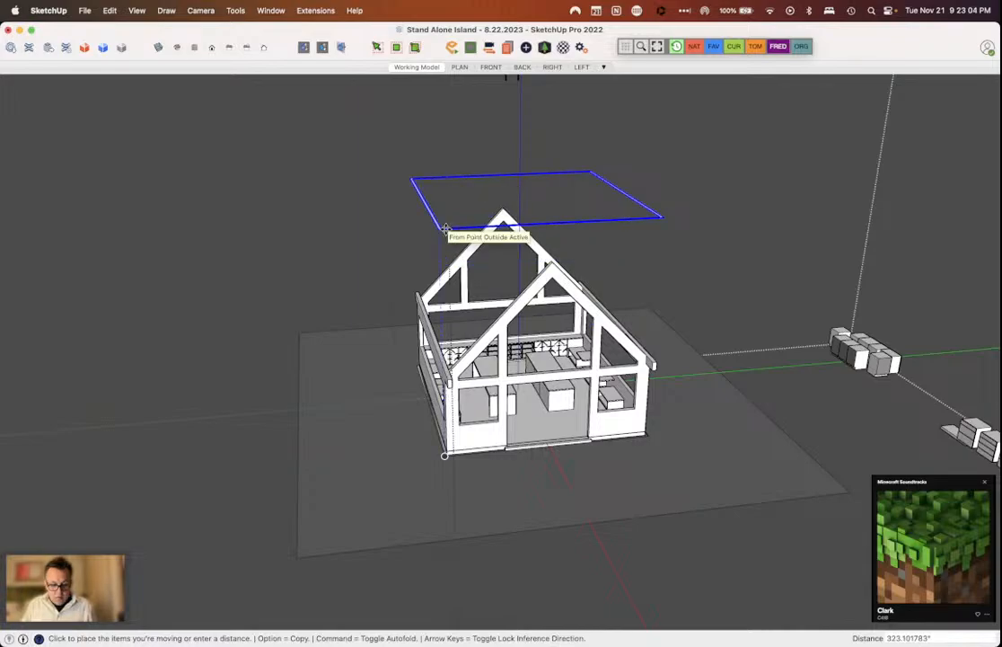
type("500")
key("Return")
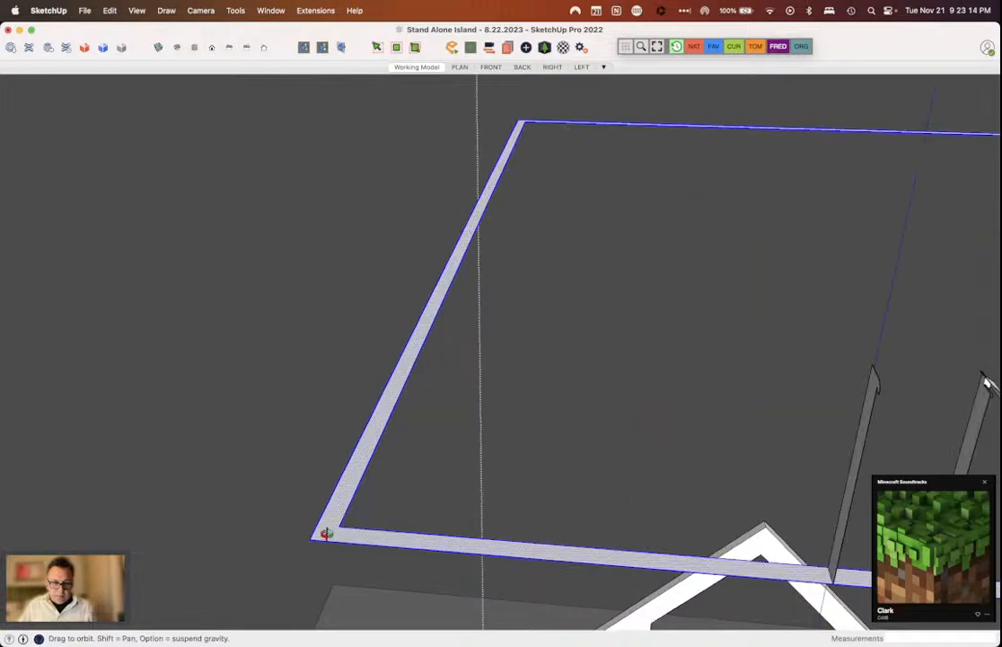
key("space")
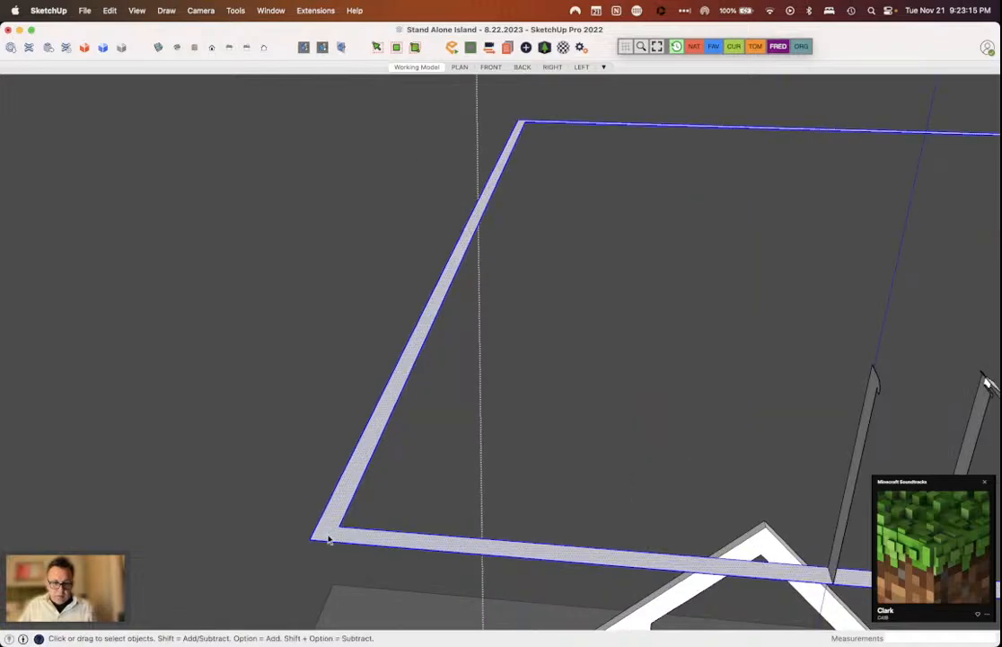
left_click(328, 555)
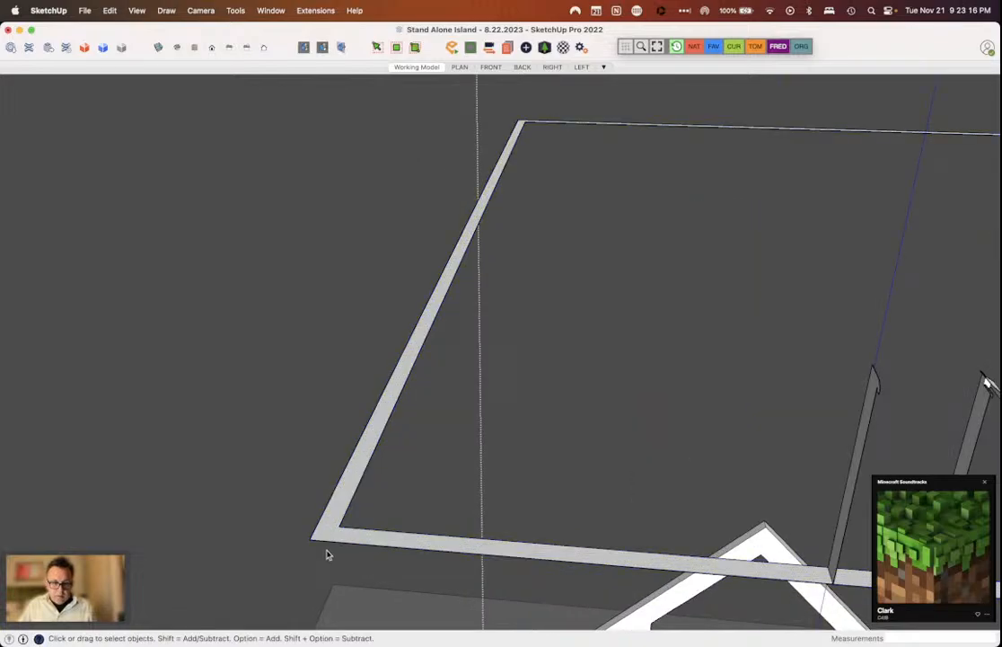
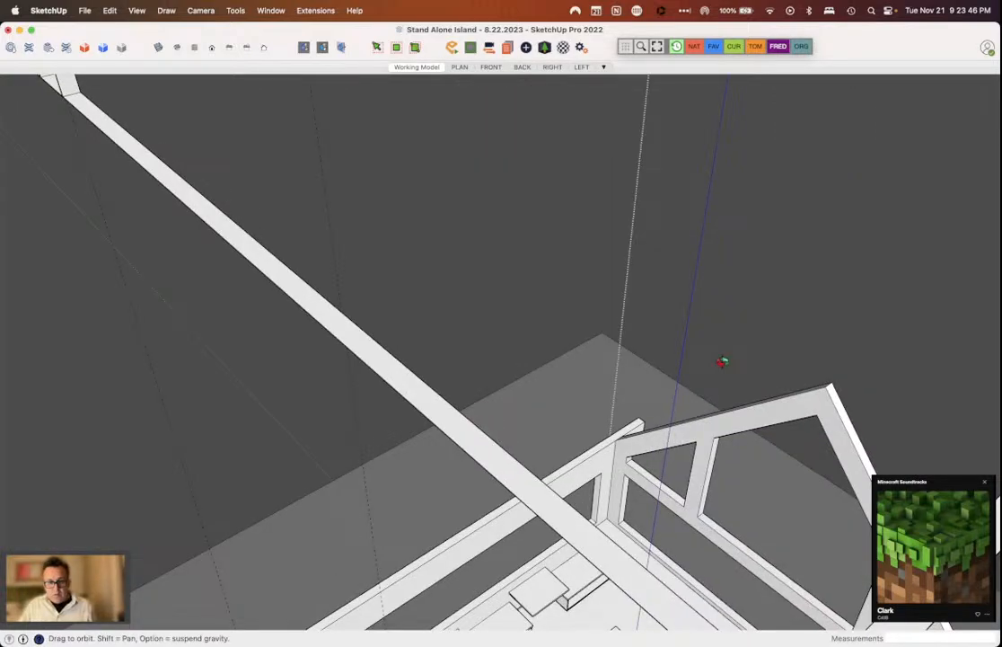
Step: Draw a 4-inch line across the raised strip at the upright profile's base and erase the section running on toward the second profile
key("space")
left_click(345, 317)
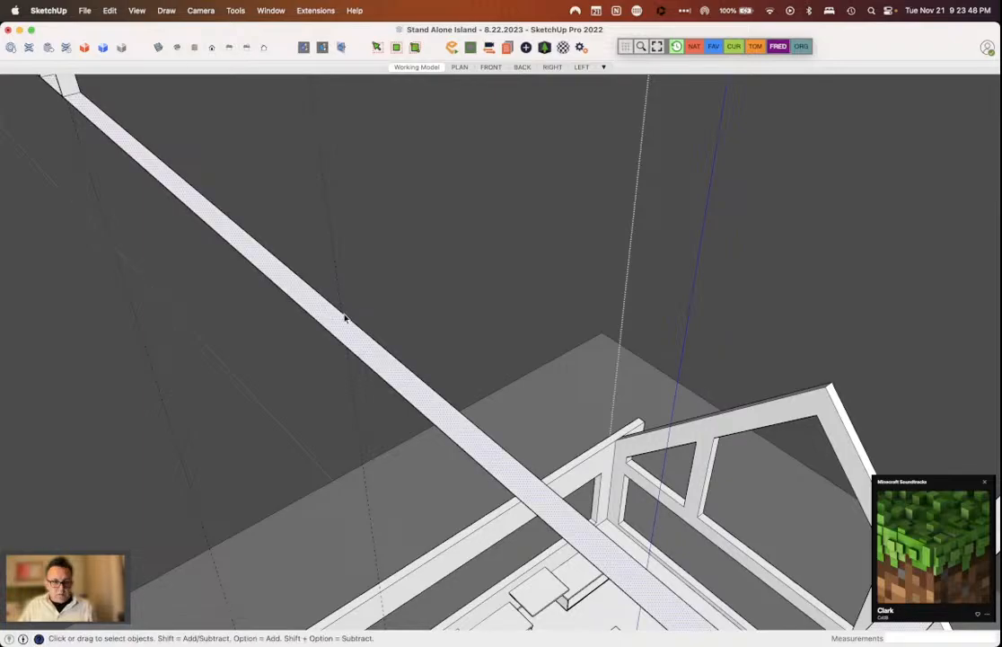
key("l")
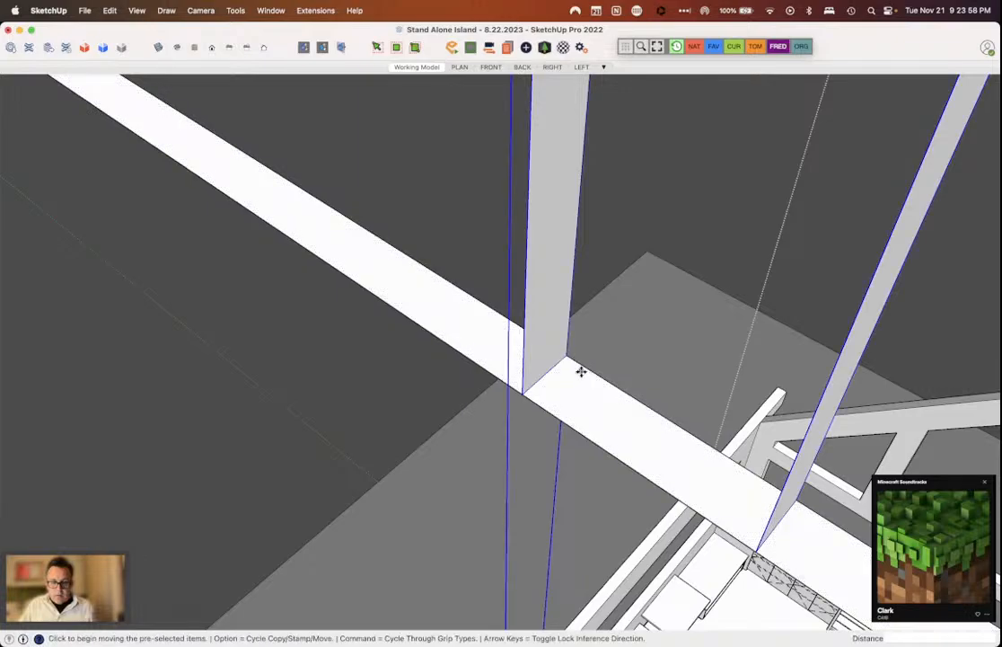
key("space")
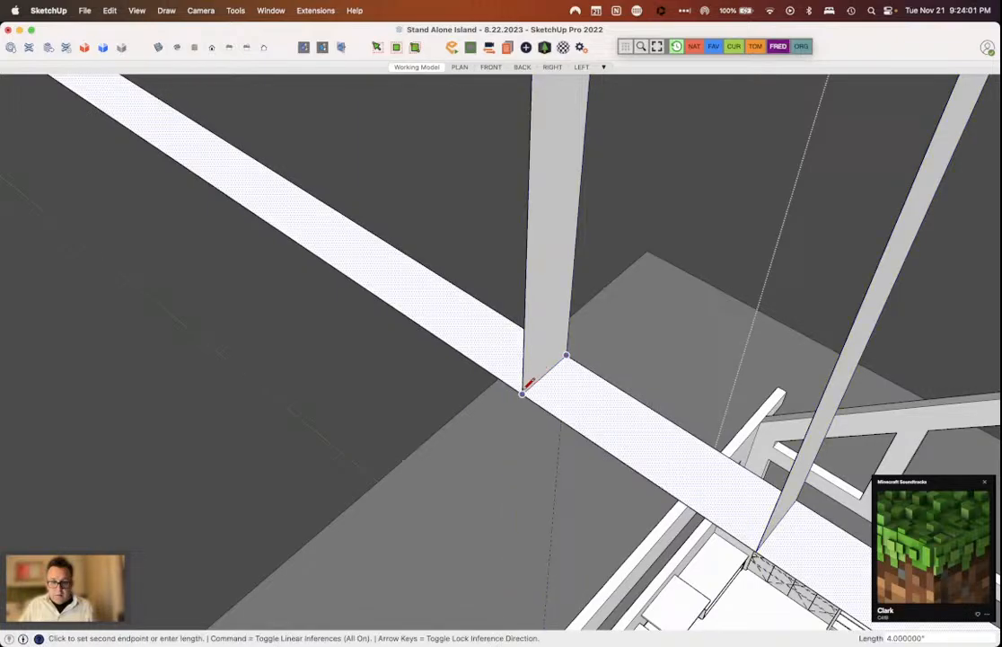
key("e")
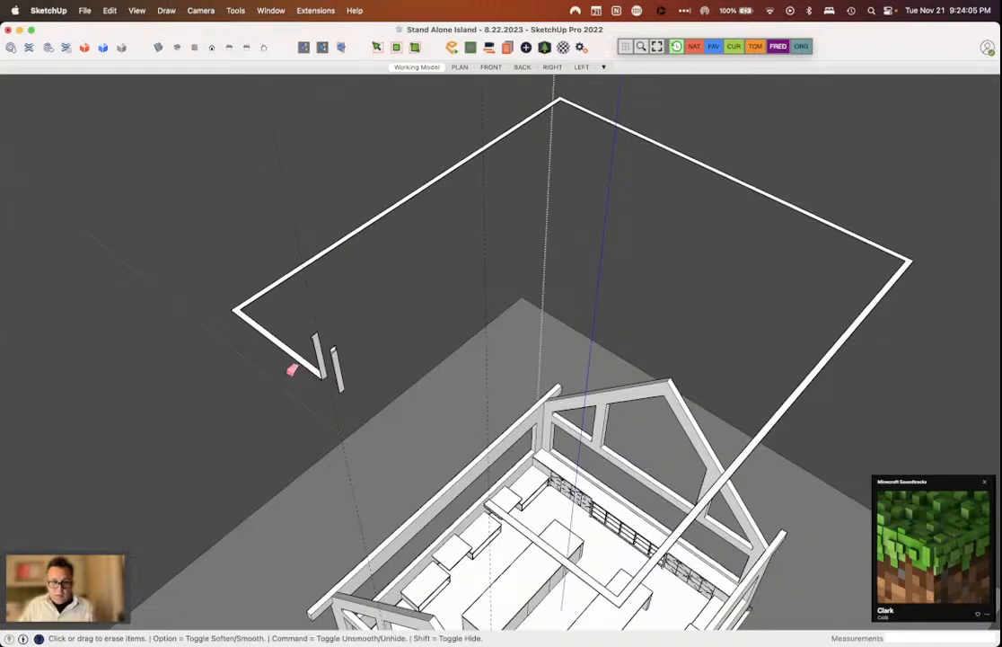
Step: Erase the raised strip's inner edges and short end edge, leaving only the outer perimeter line
scroll(289, 365, "up", 3)
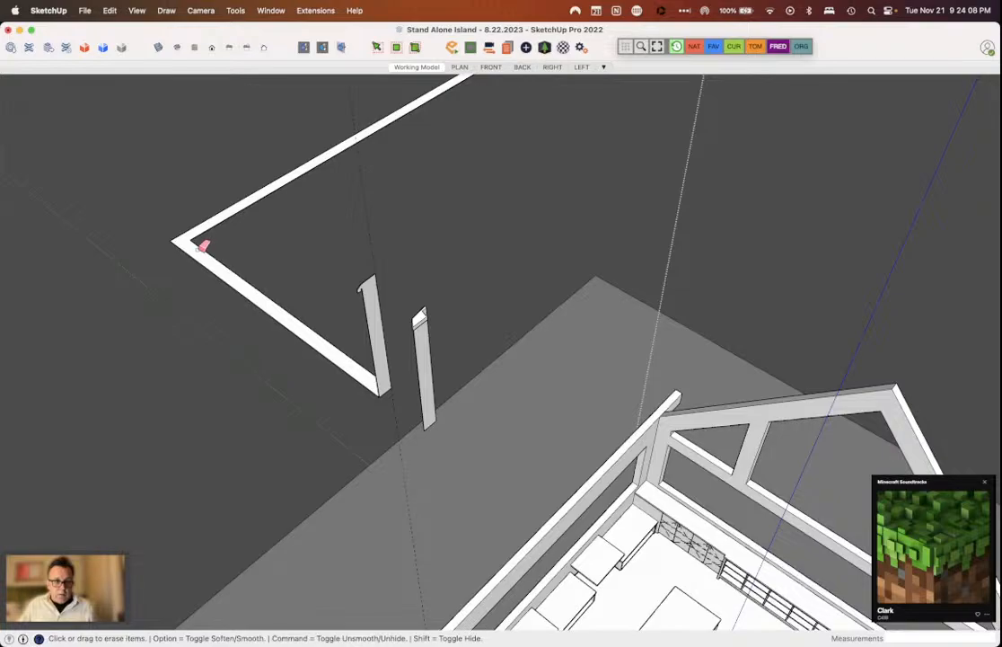
left_click(203, 246)
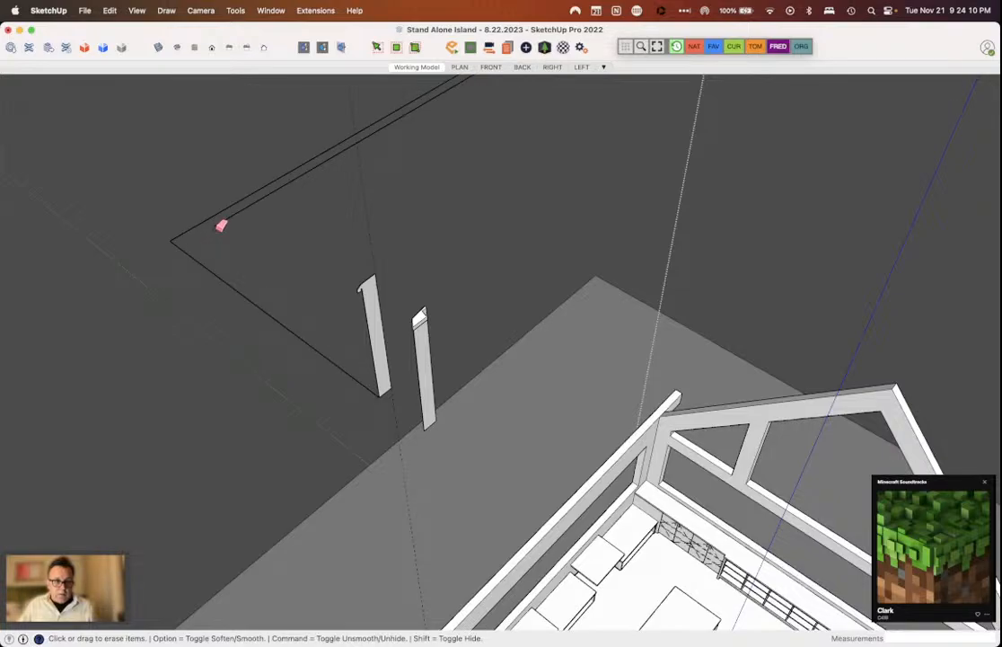
scroll(218, 229, "down", 4)
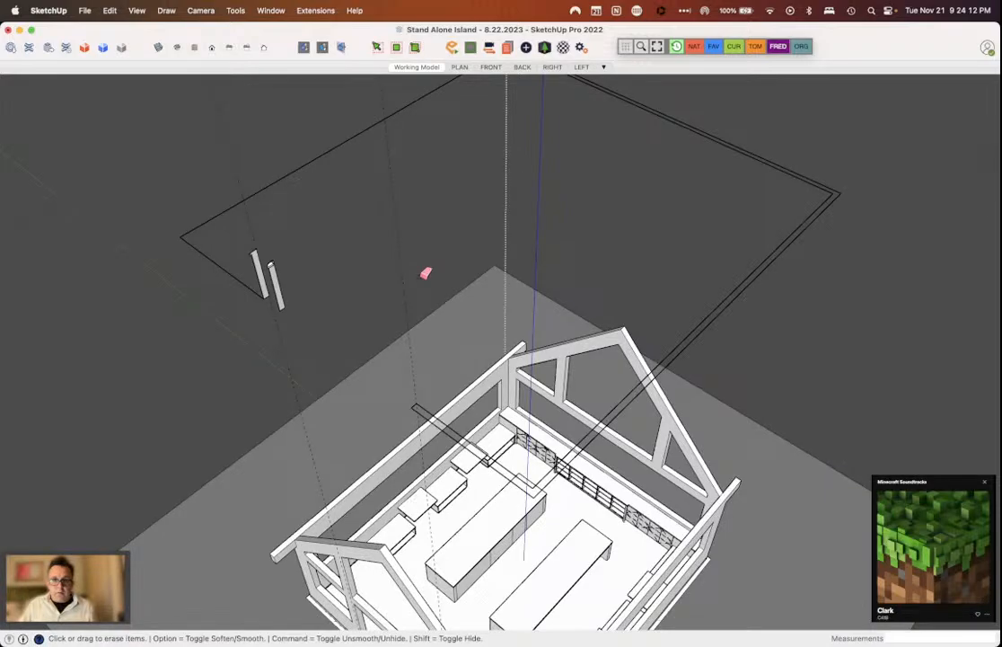
middle_click_drag(426, 273, 729, 230)
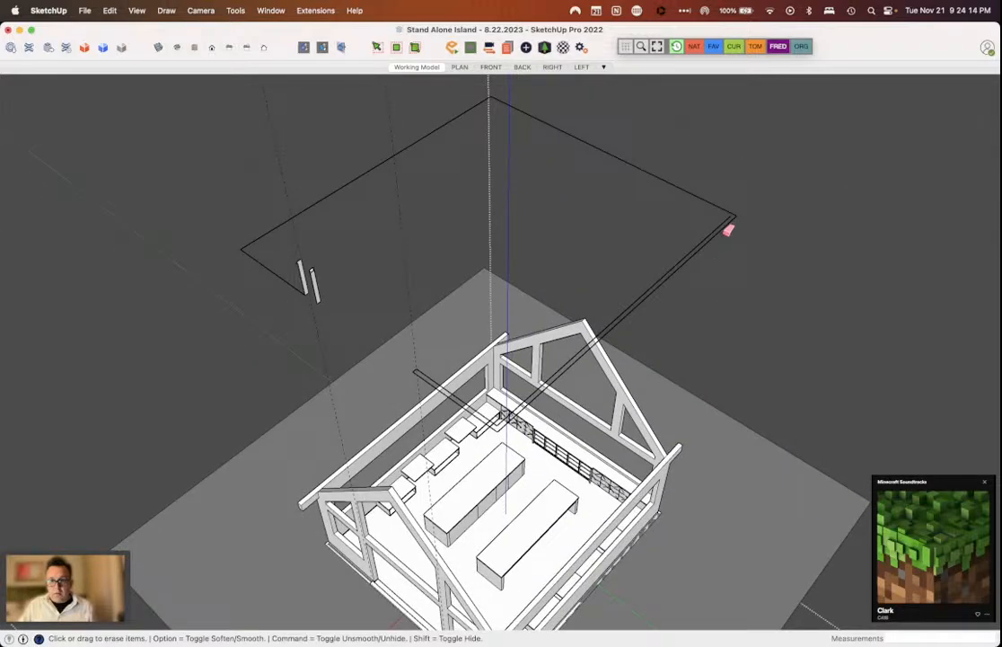
scroll(729, 230, "up", 3)
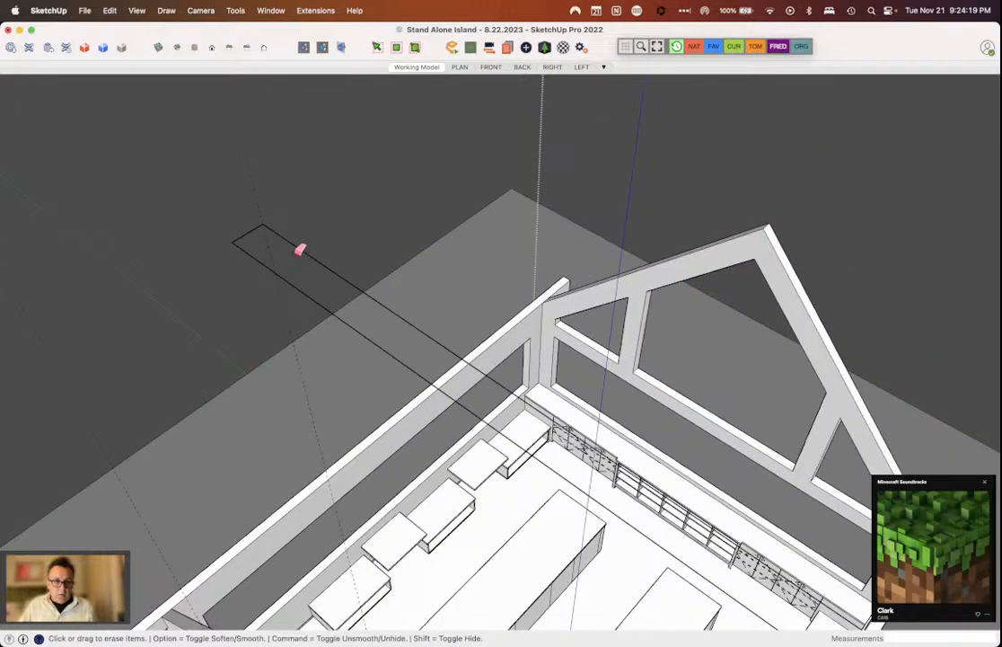
left_click(300, 252)
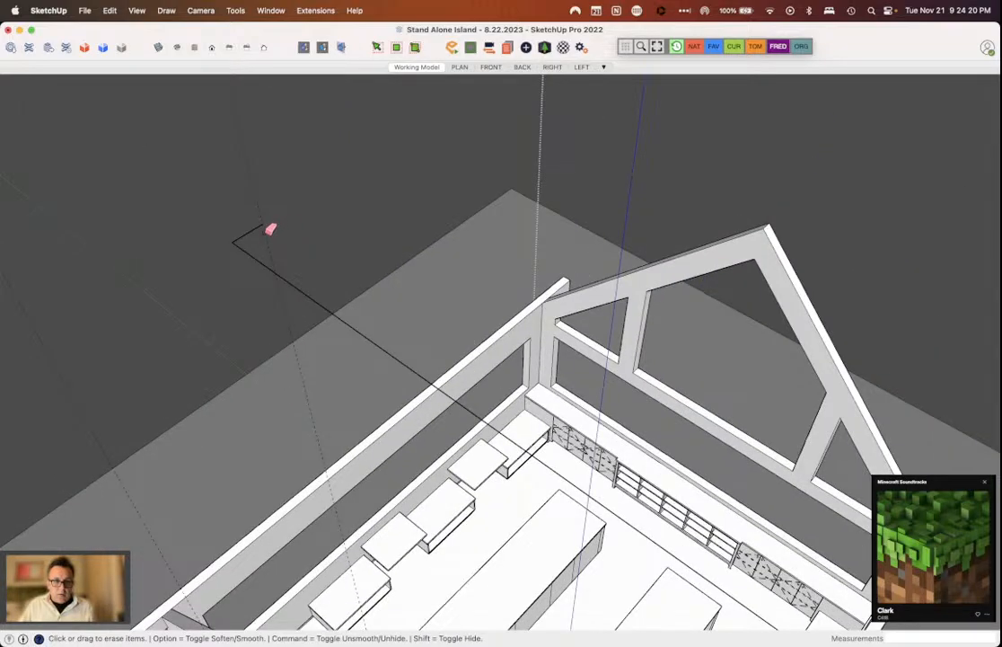
scroll(386, 266, "down", 4)
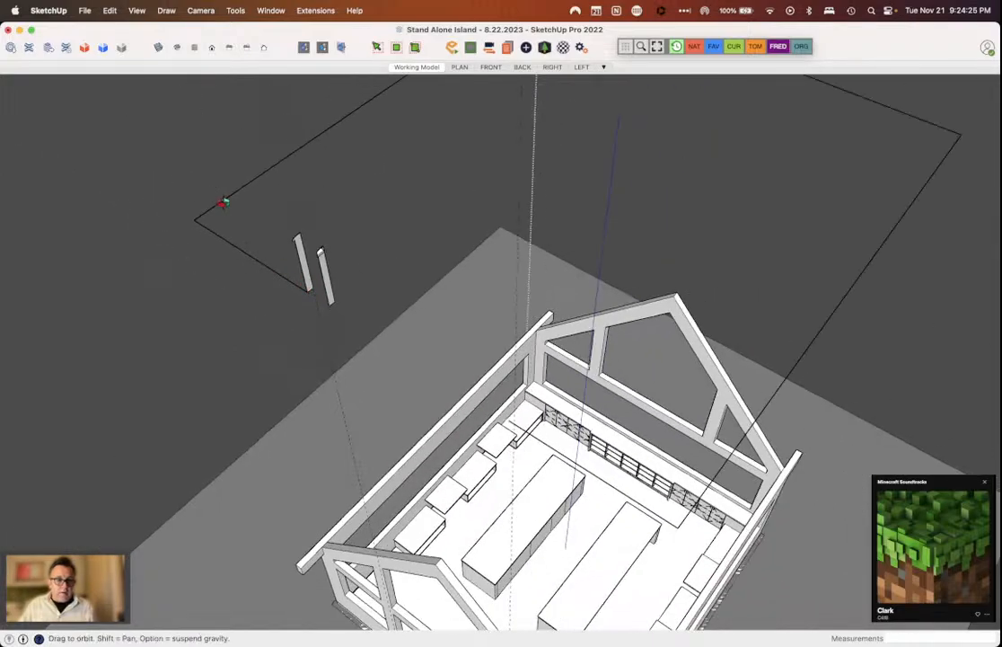
Step: Select all connected edges of the raised perimeter line and weld them into a single path
middle_click_drag(225, 202, 226, 244)
left_click(226, 246)
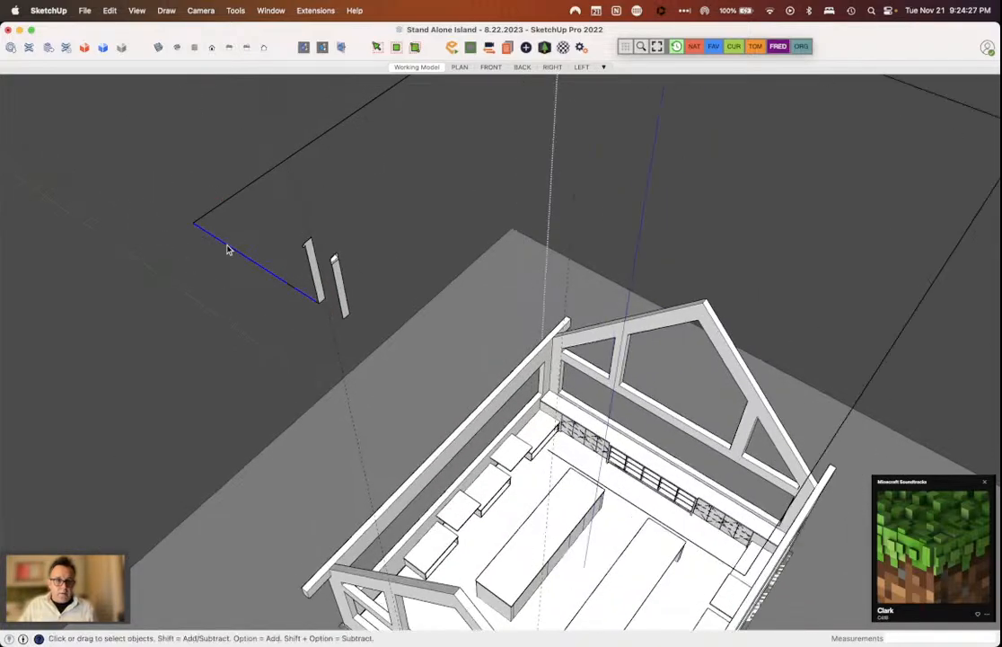
triple_click(227, 245)
right_click(227, 245)
left_click(276, 400)
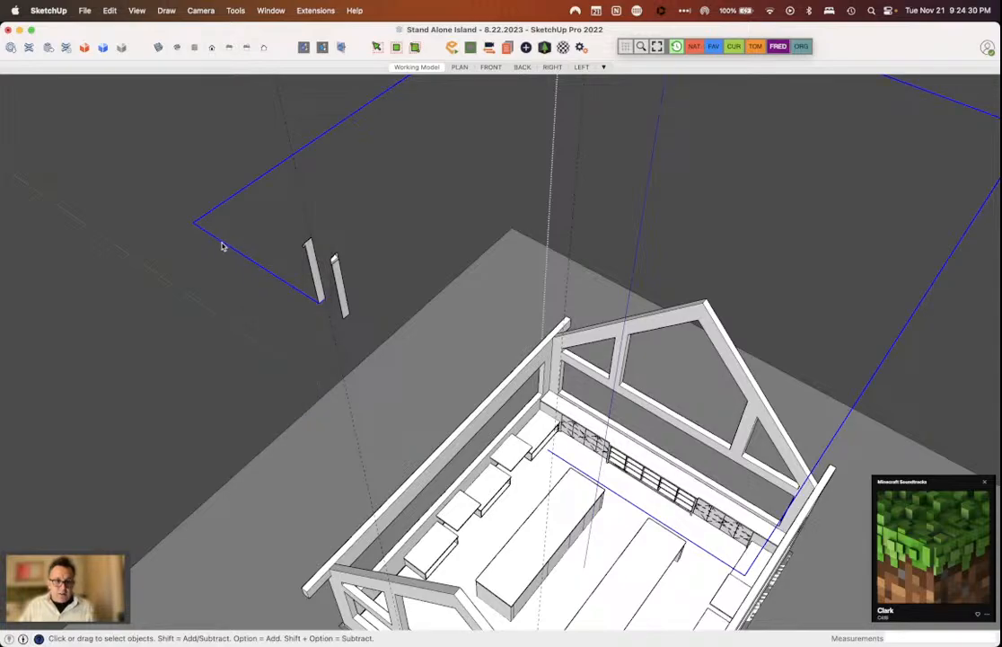
Step: Cut the welded path and paste it in place inside the nested group that holds the upright profiles
left_click(314, 266)
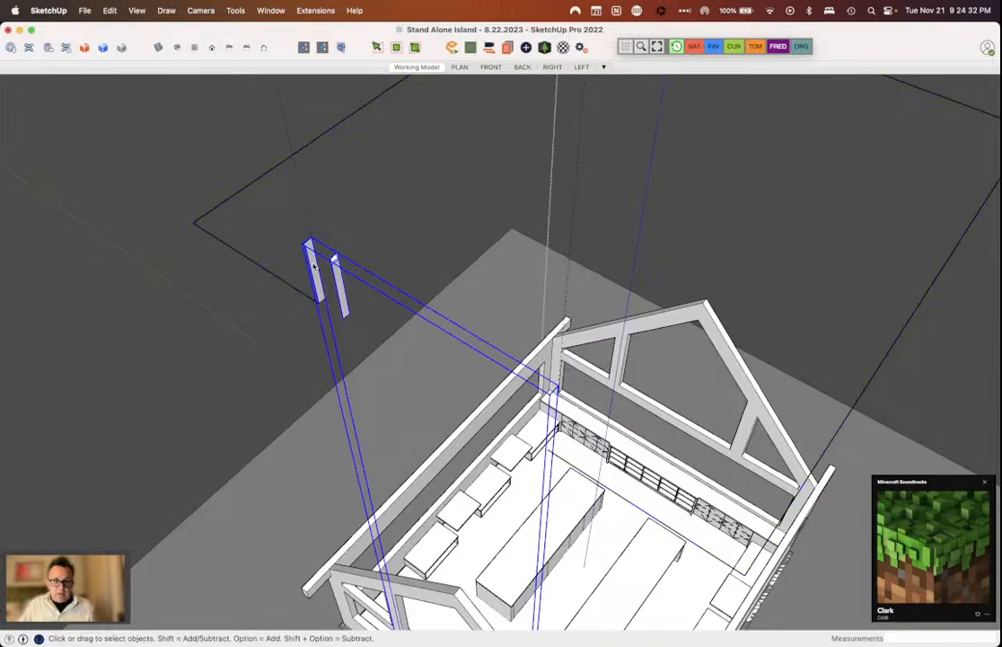
left_click(274, 280)
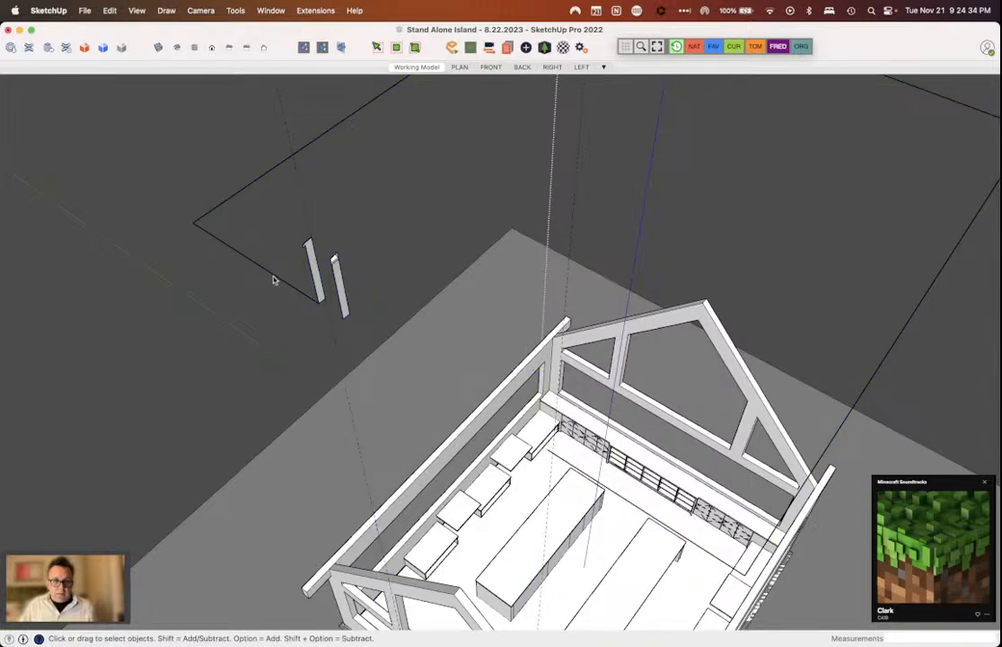
left_click(274, 280)
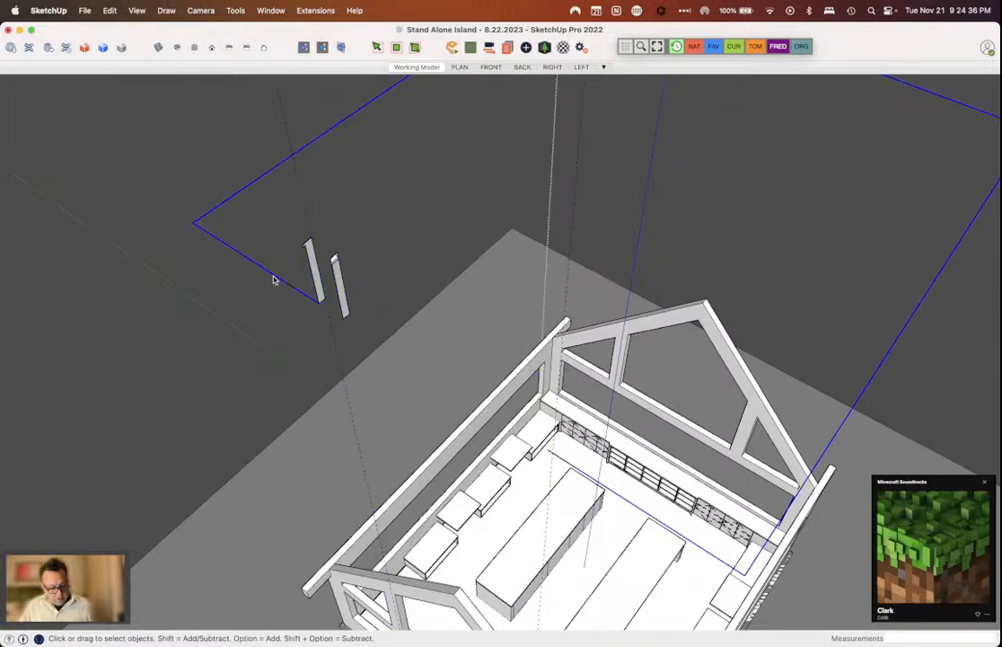
key("Delete")
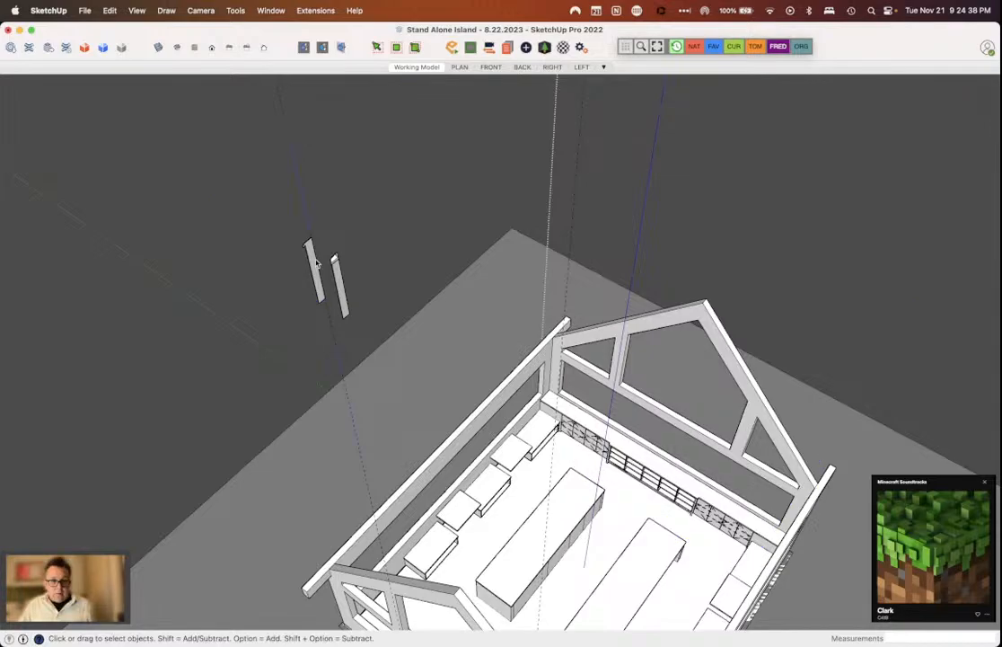
double_click(315, 264)
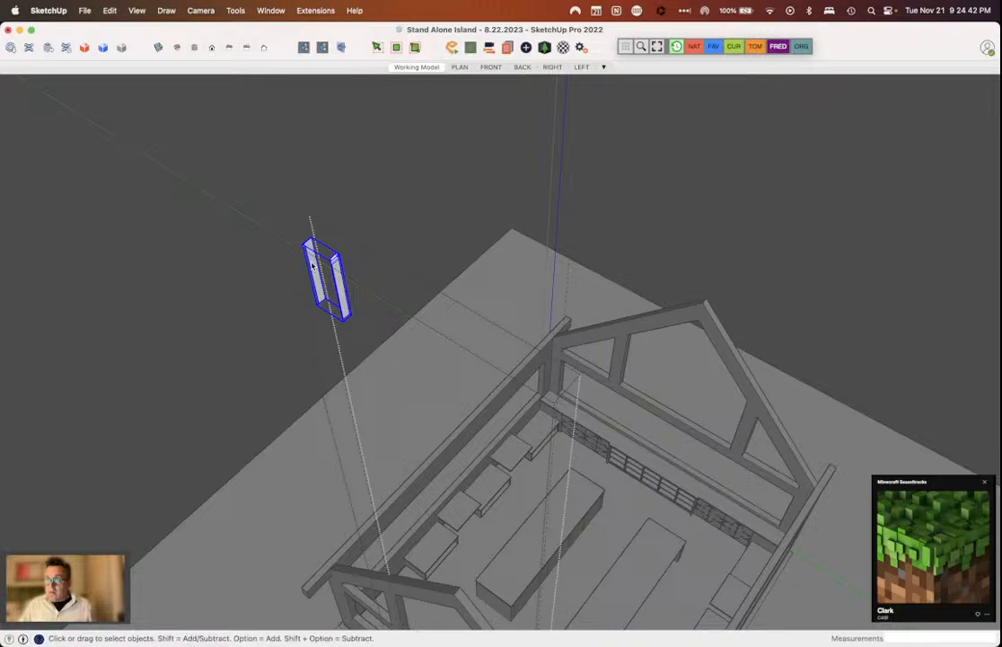
key("Delete")
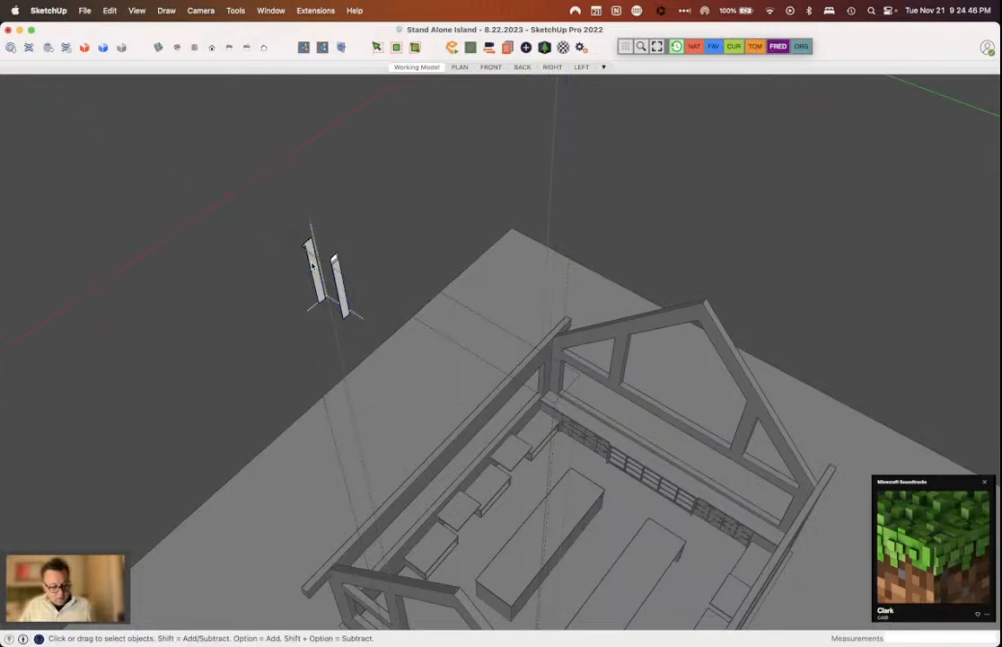
double_click(297, 235)
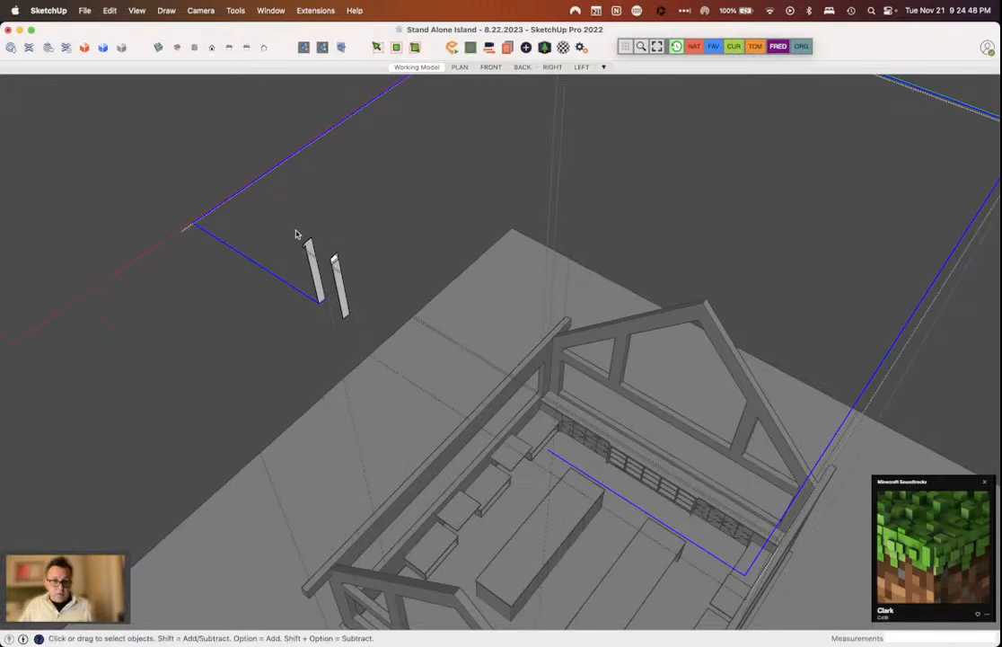
Step: Sweep the first upright profile along the welded outer perimeter path with Follow Me
right_click(312, 260)
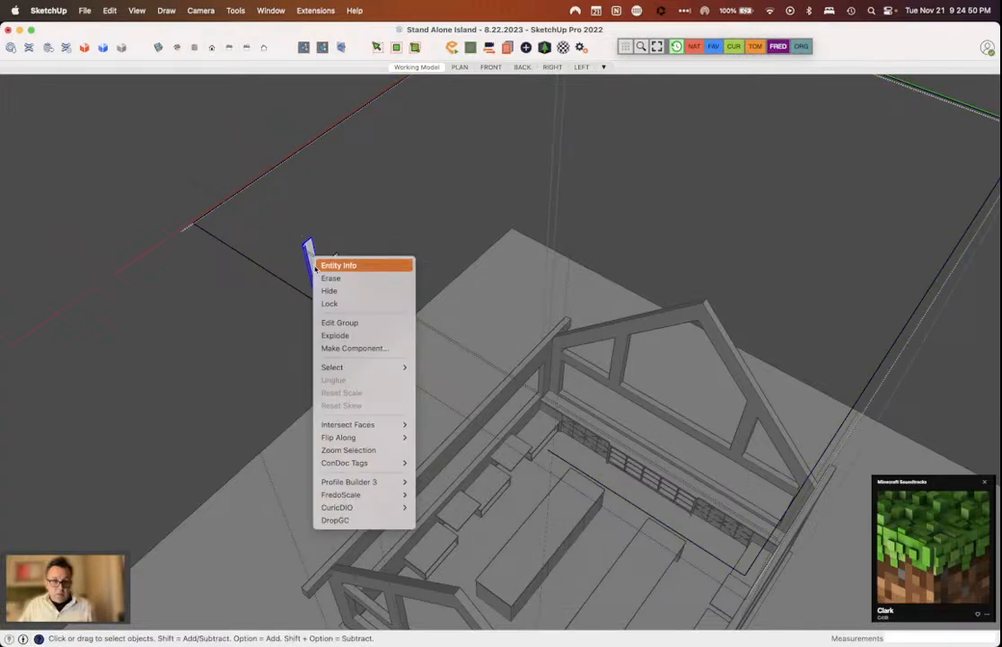
left_click(286, 230)
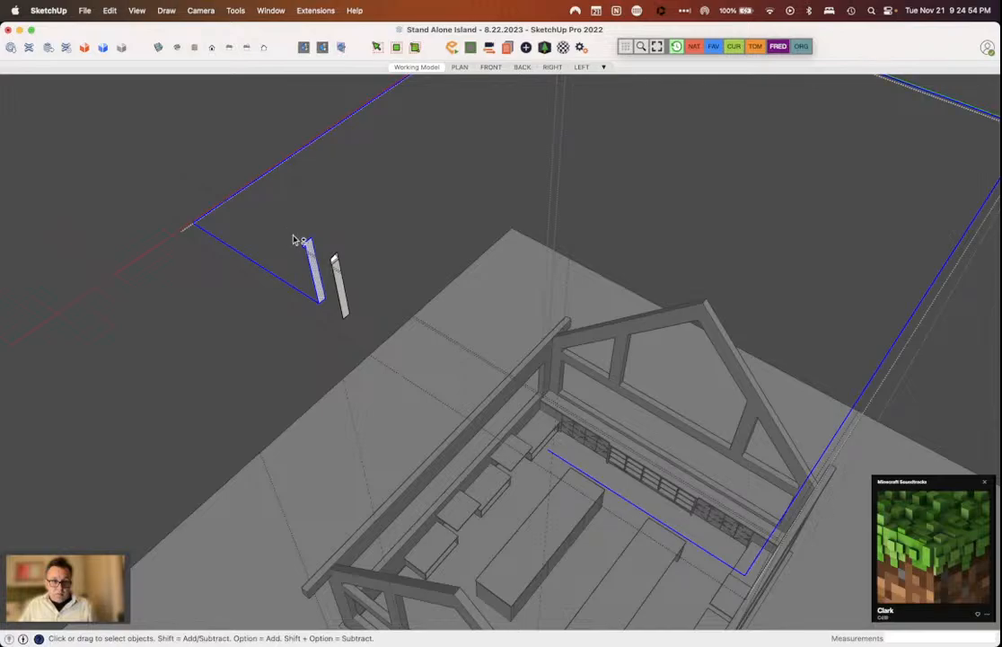
left_click(293, 239, "shift")
left_click(293, 237)
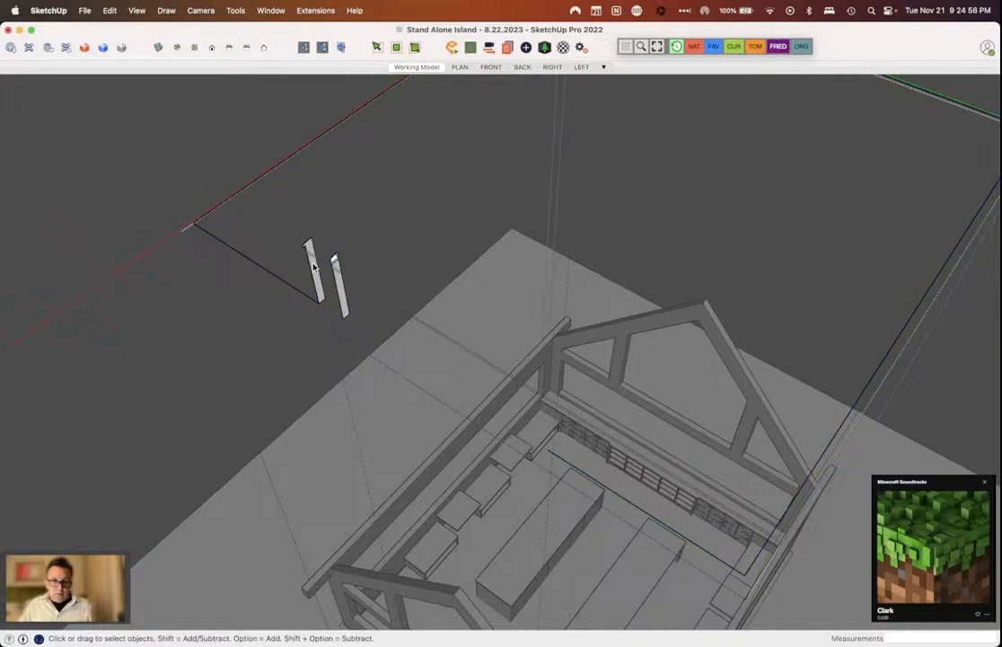
left_click(314, 267)
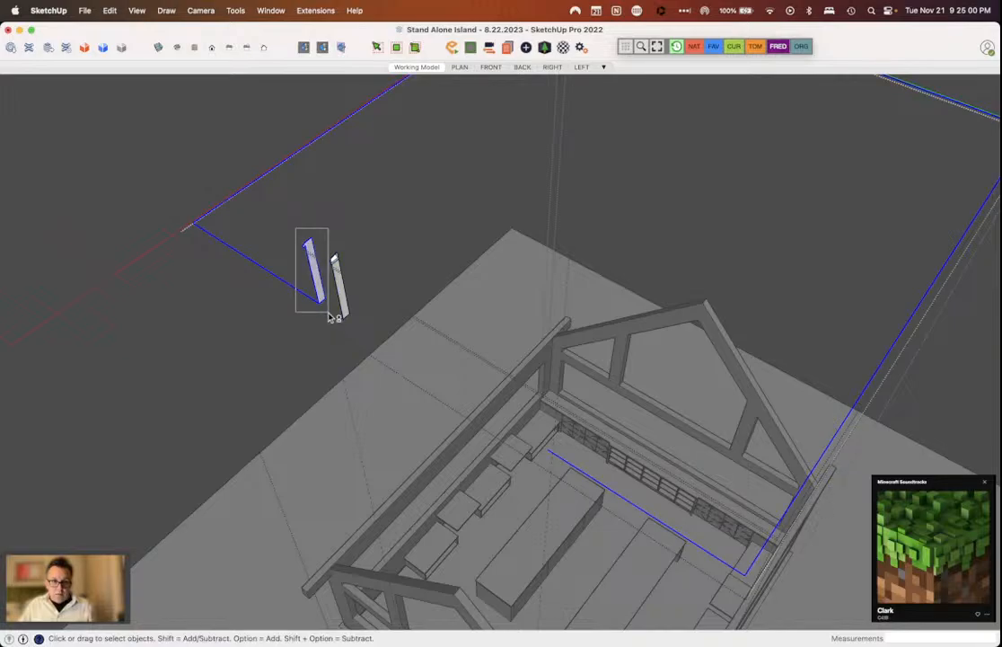
key("f")
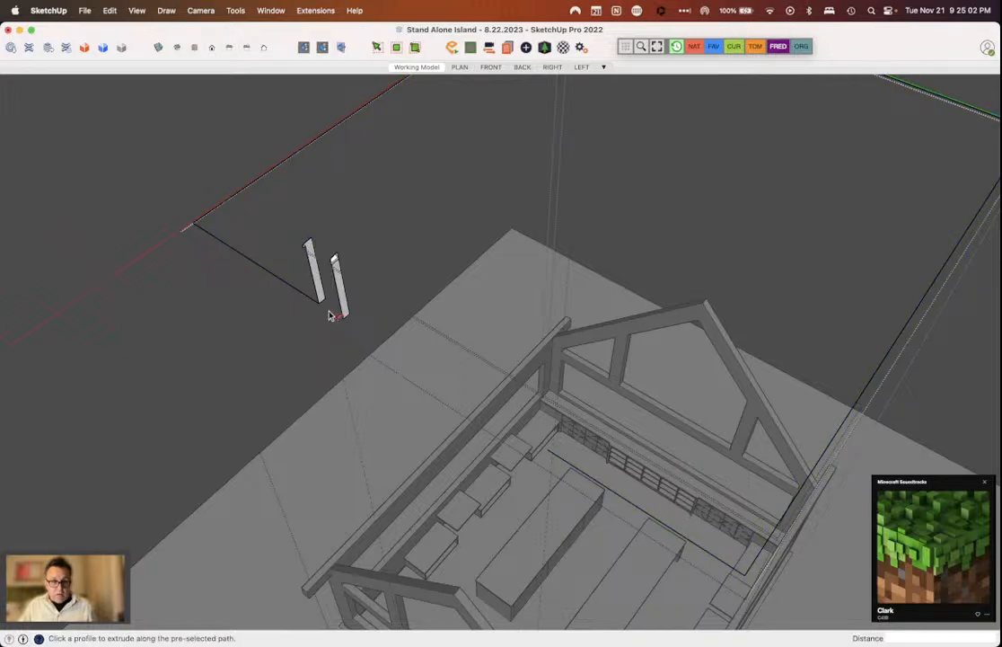
left_click(331, 312)
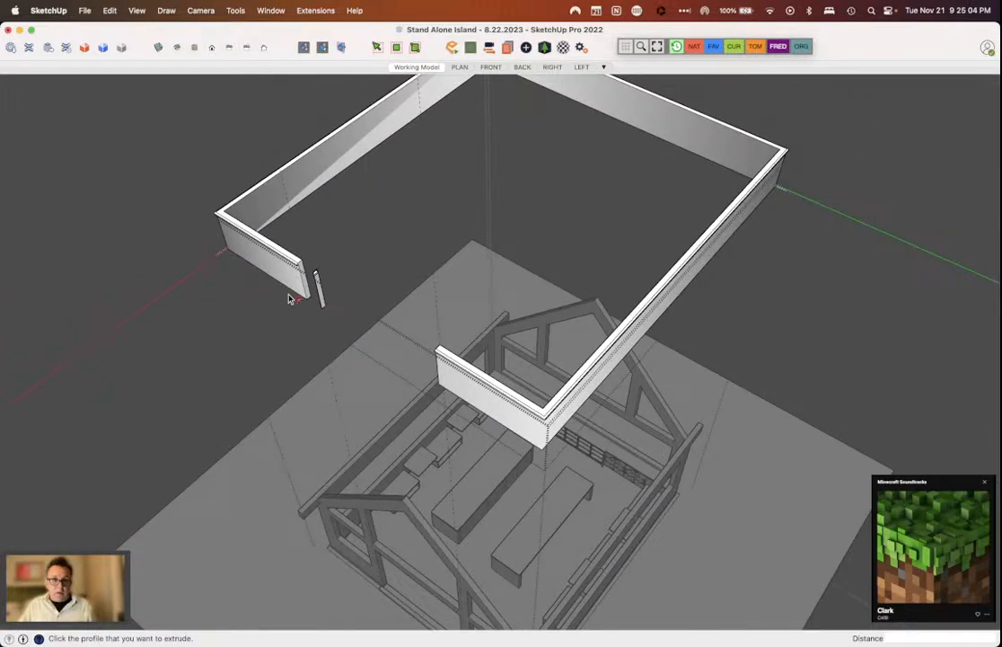
Step: Examine the swept perimeter from all sides, checking its corners, open ends, and position relative to the profile and axes
middle_click_drag(289, 299, 349, 143)
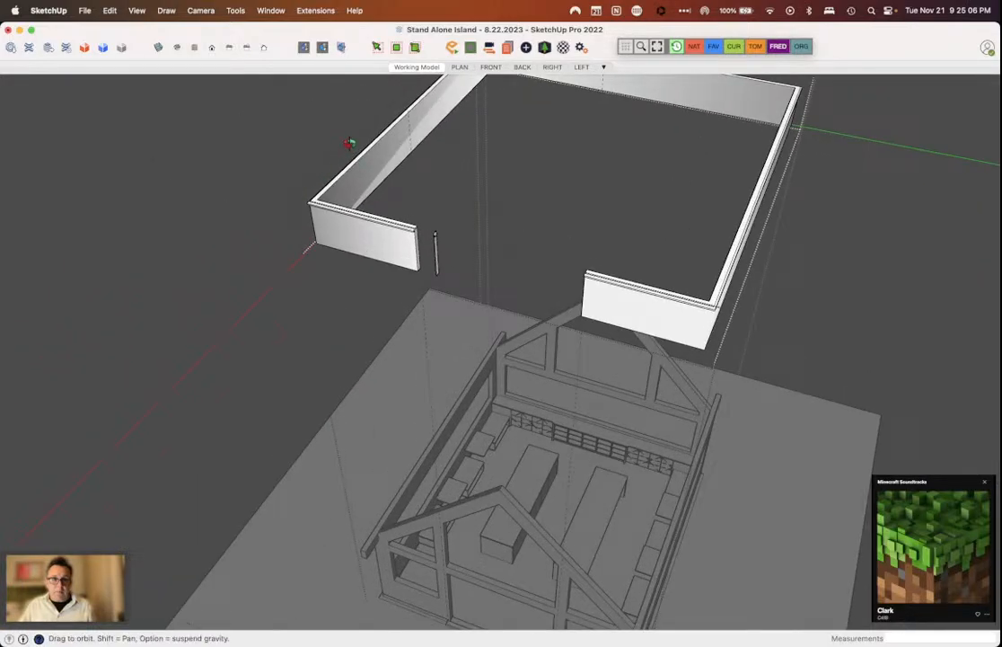
middle_click_drag(349, 144, 426, 280)
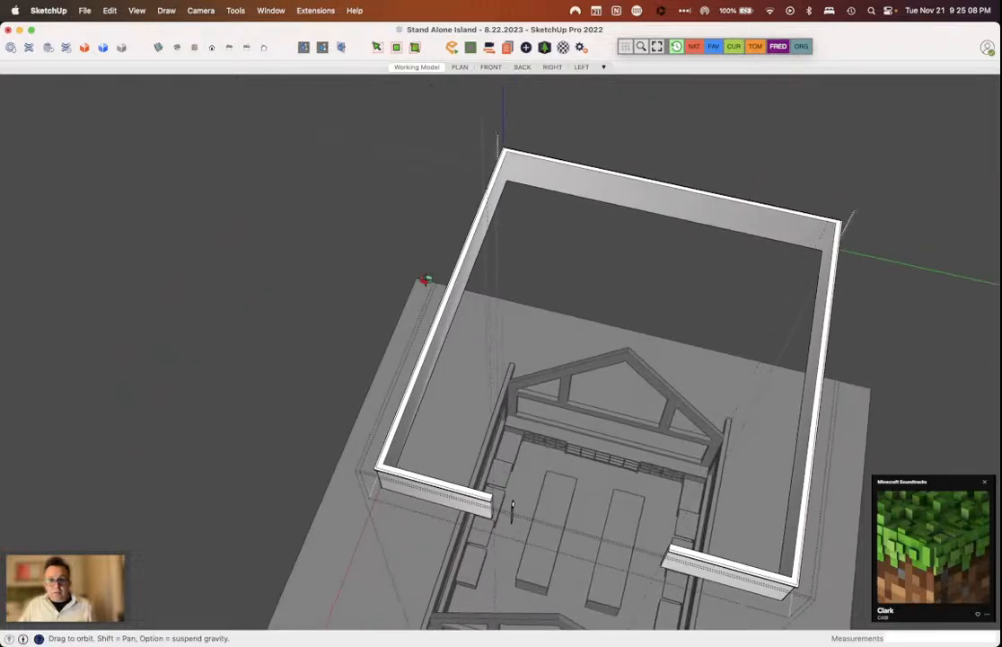
middle_click_drag(426, 279, 64, 316)
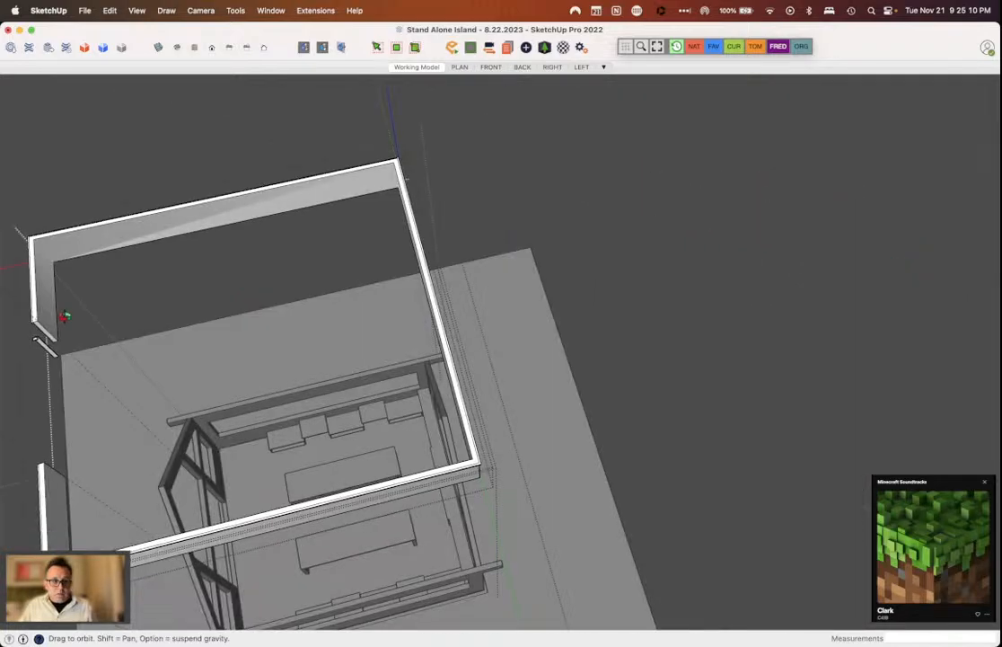
middle_click_drag(65, 316, 534, 227)
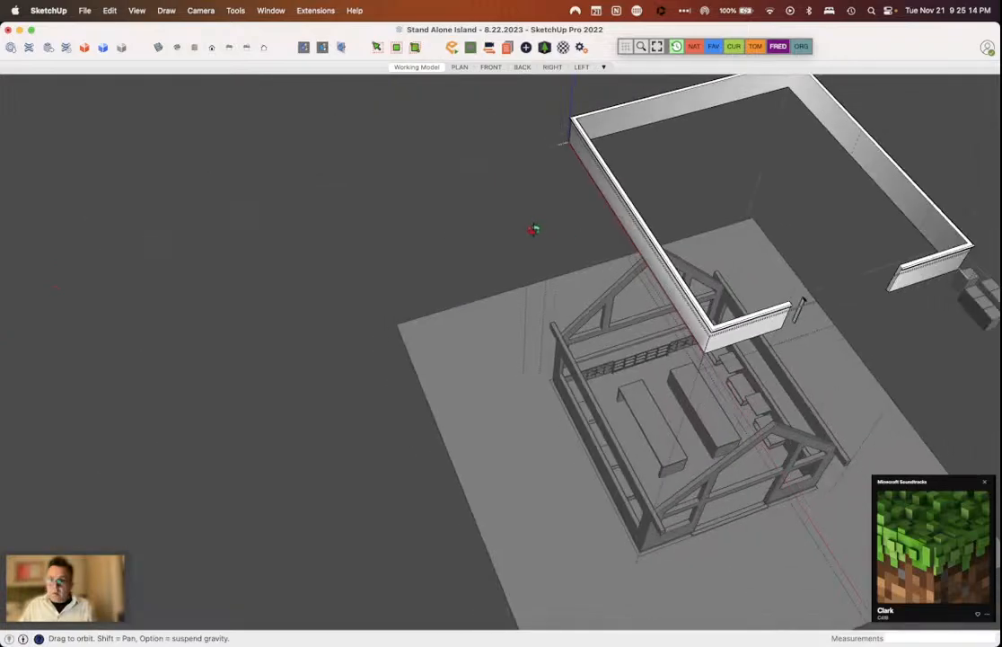
middle_click_drag(534, 226, 584, 205)
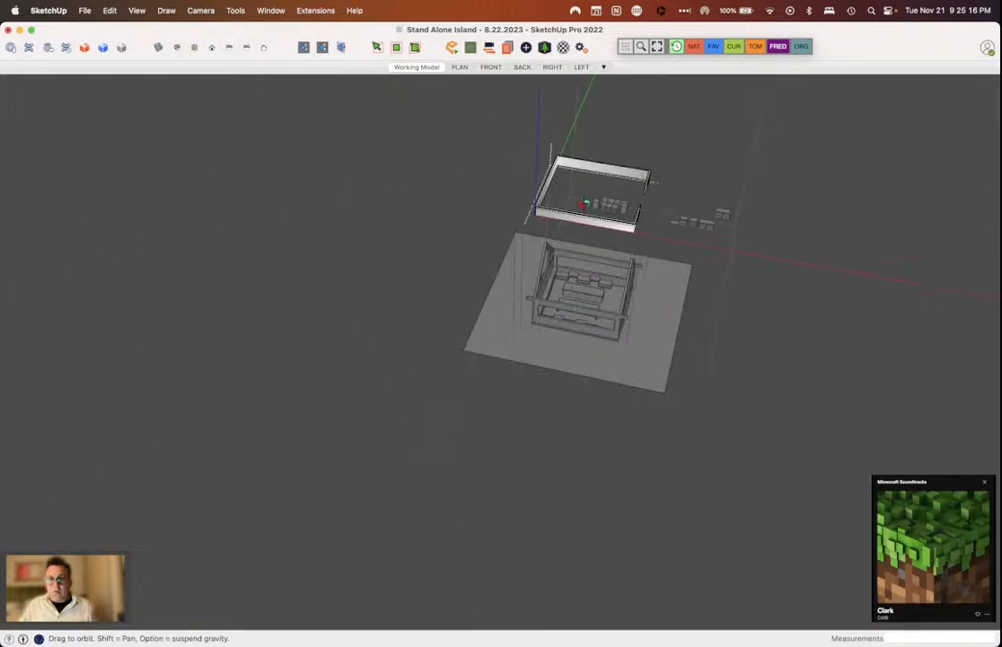
middle_click_drag(584, 205, 782, 97)
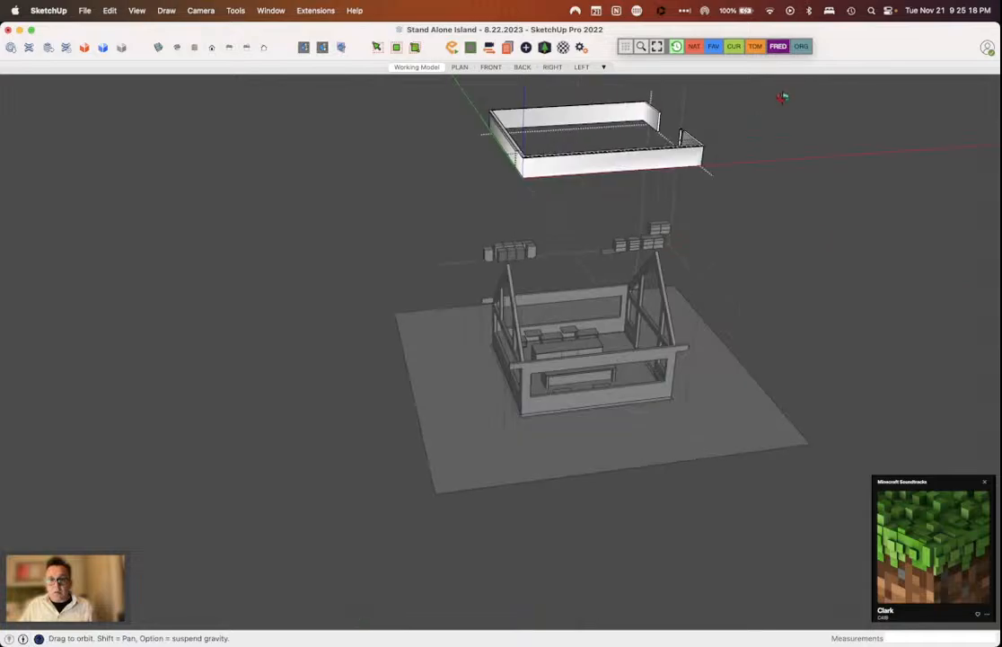
middle_click_drag(783, 97, 770, 201)
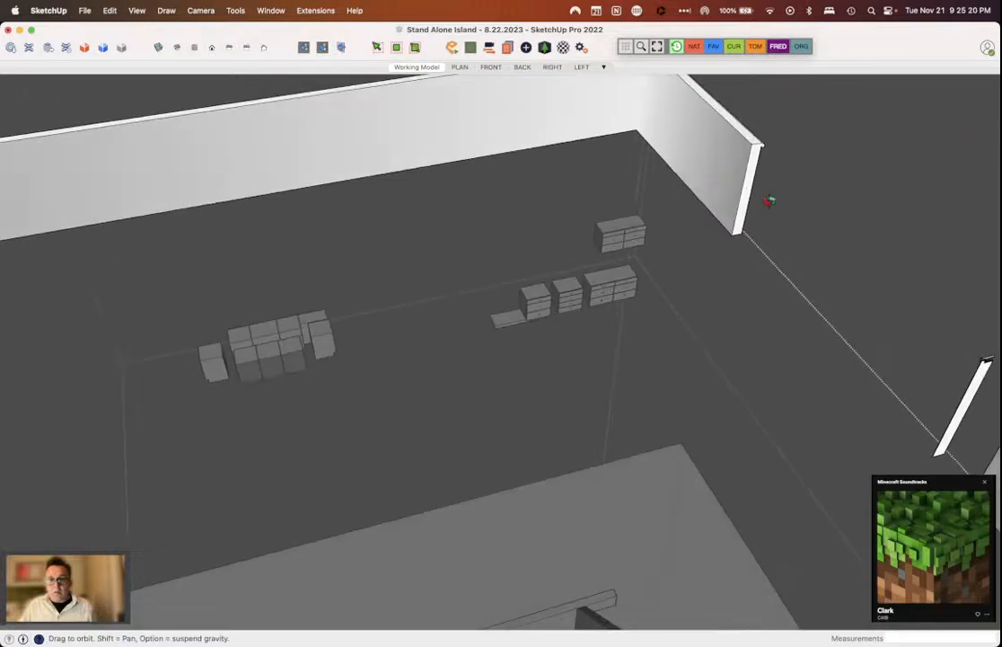
middle_click_drag(769, 201, 134, 280)
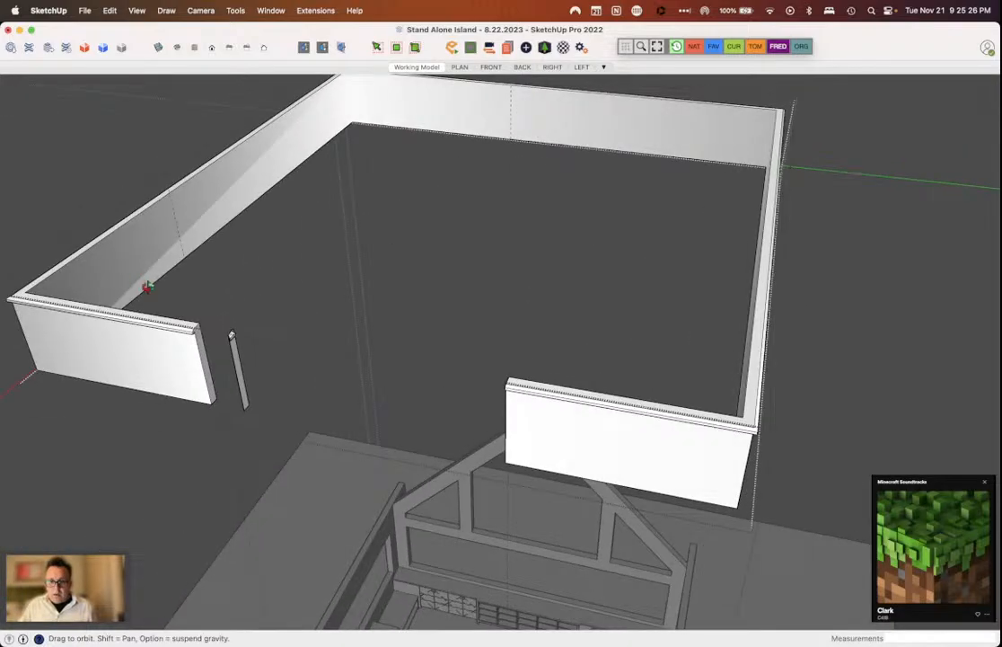
middle_click_drag(147, 287, 653, 395)
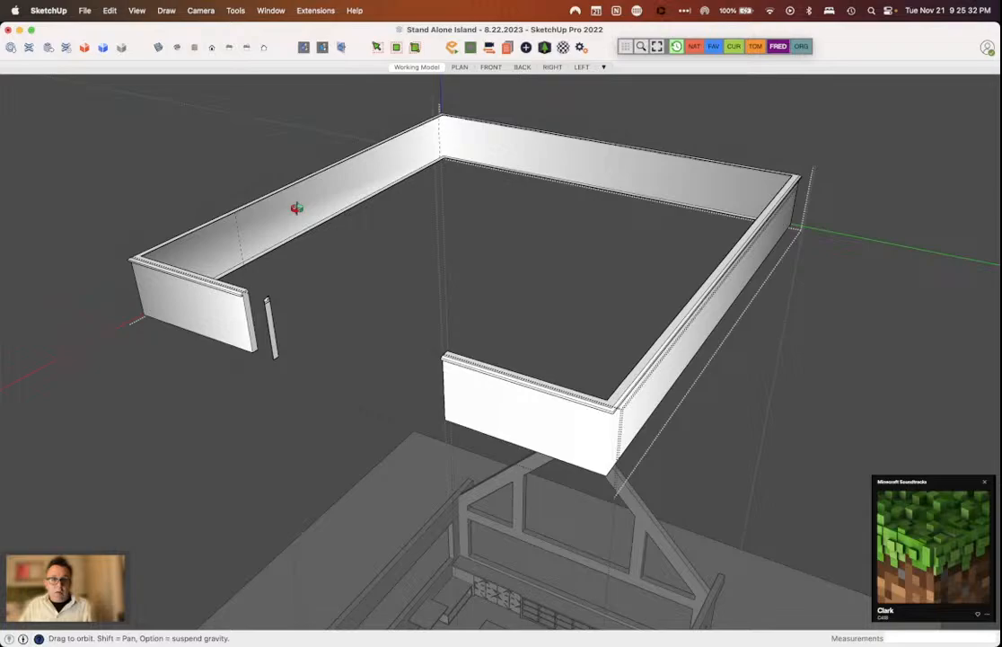
Step: Undo the sweep, the pasted path, the weld and the inner-edge erasures to restore the full perimeter strip
middle_click_drag(297, 209, 524, 200)
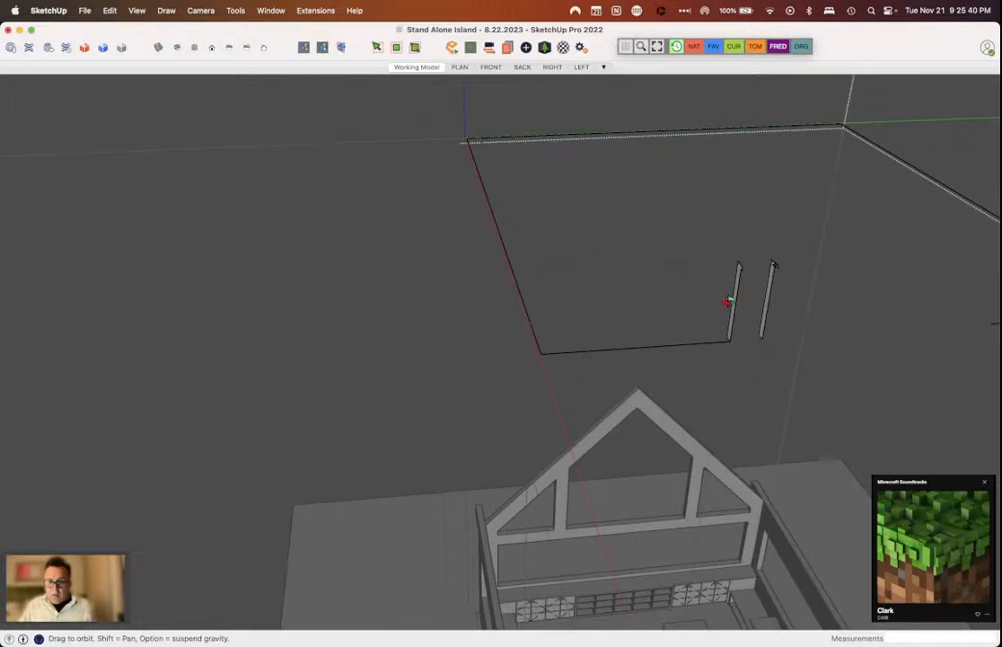
scroll(728, 302, "up", 4)
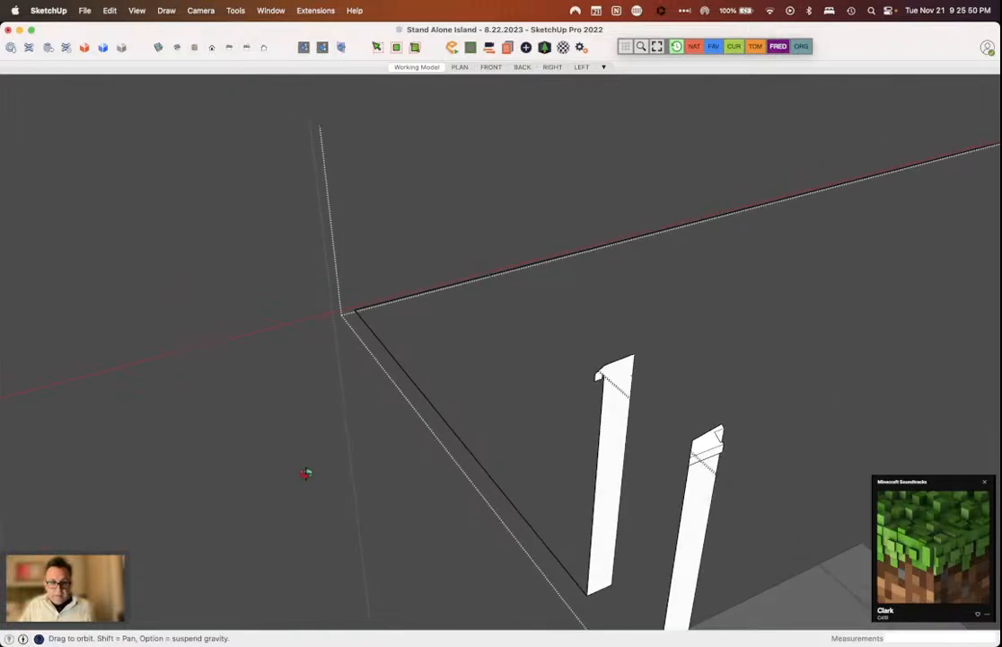
key("super+shift+a")
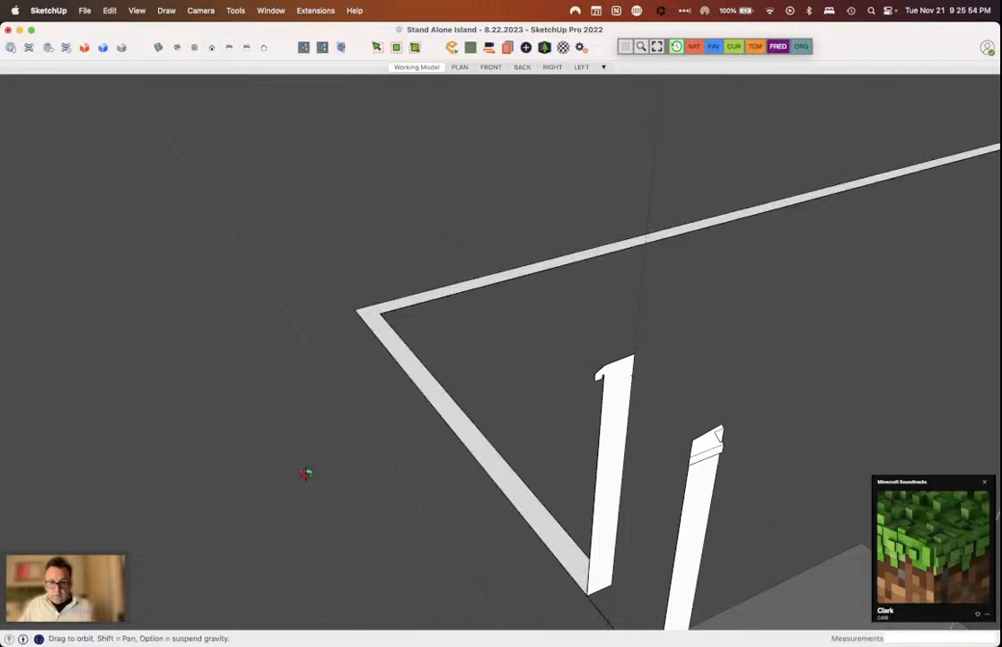
Step: Erase the line across the opening and the strip's outer edges and far short end, keeping the inner perimeter line
scroll(306, 473, "down", 5)
middle_click_drag(306, 474, 371, 436)
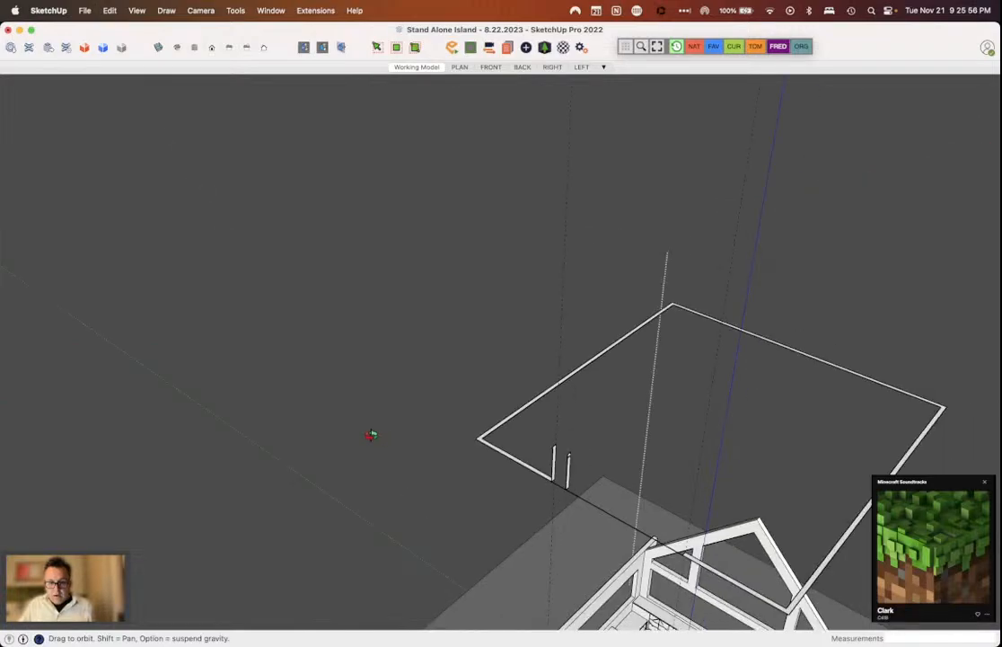
scroll(695, 526, "up", 3)
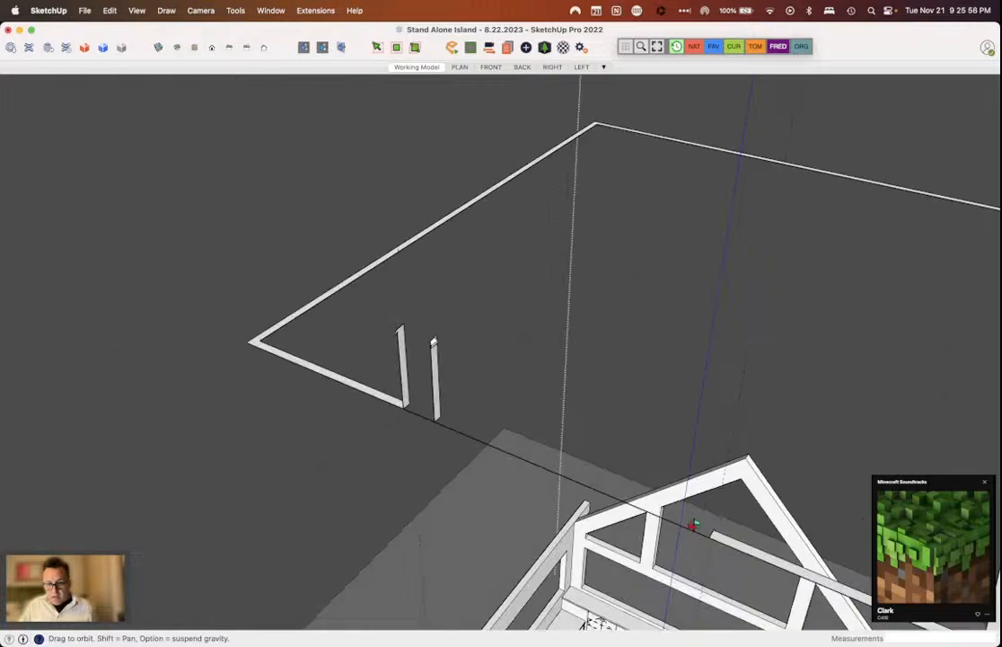
key("e")
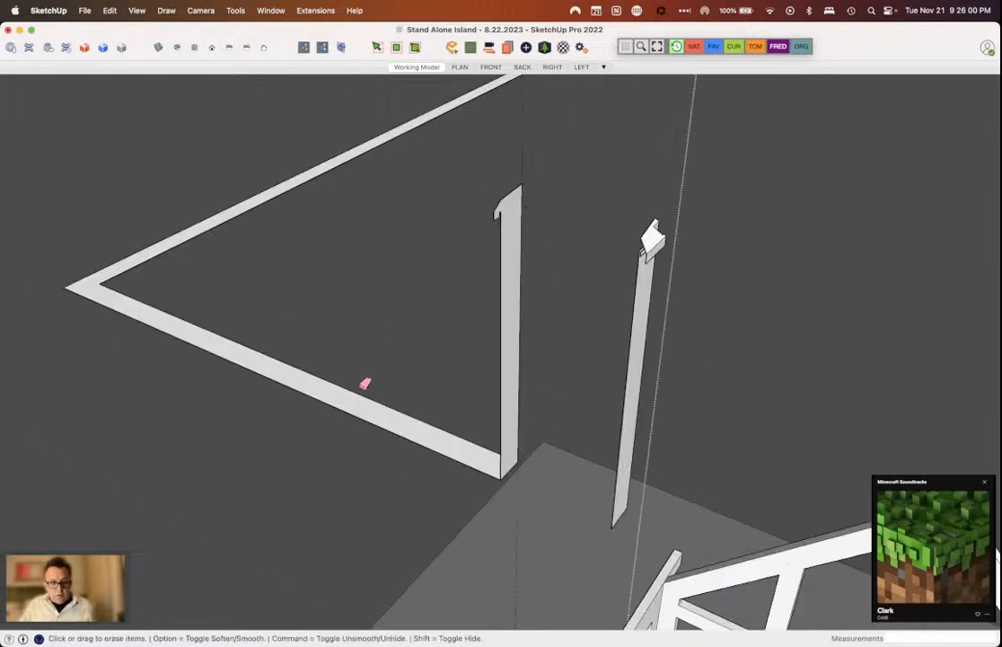
left_click(338, 403)
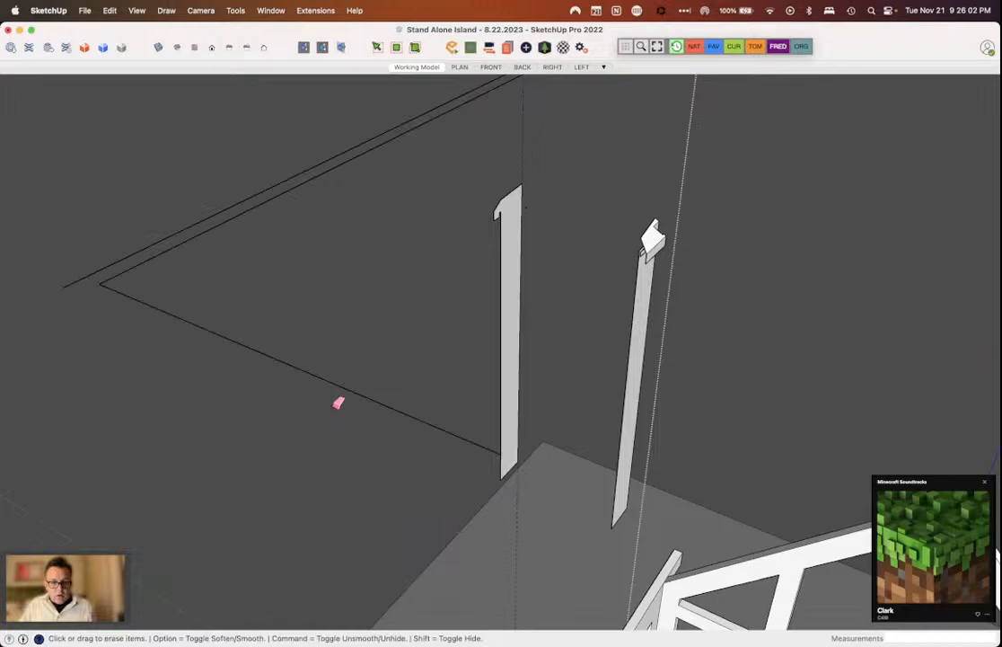
scroll(100, 331, "down", 3)
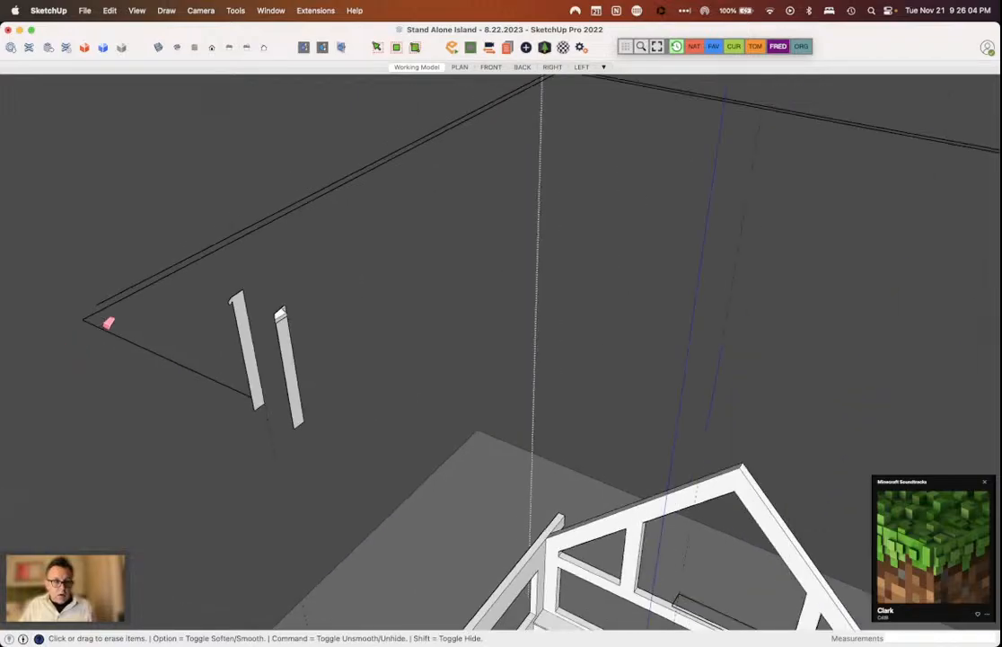
left_click(117, 297)
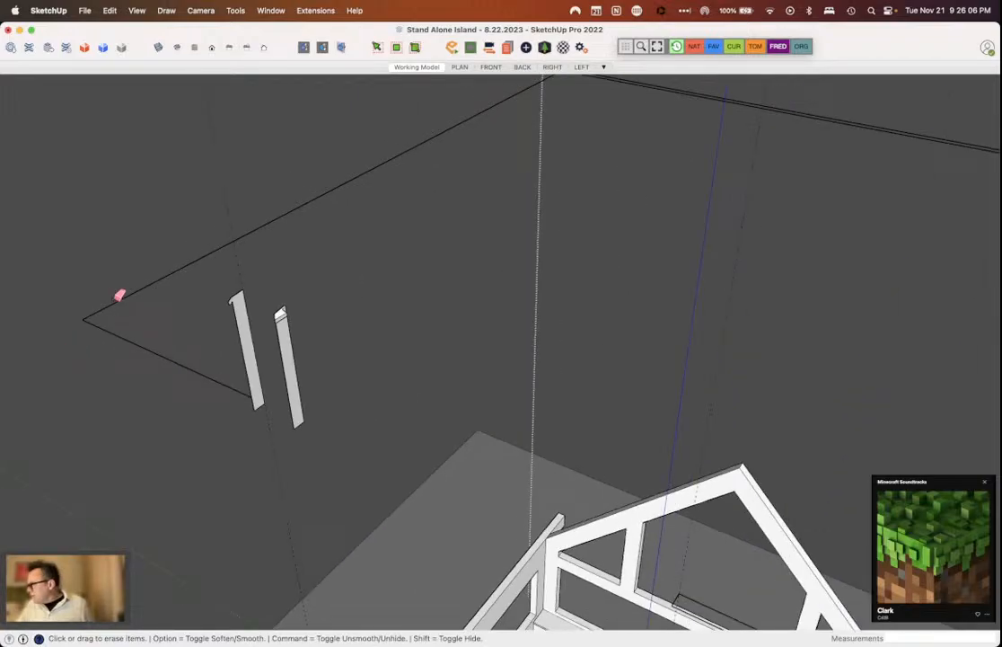
scroll(119, 296, "down", 3)
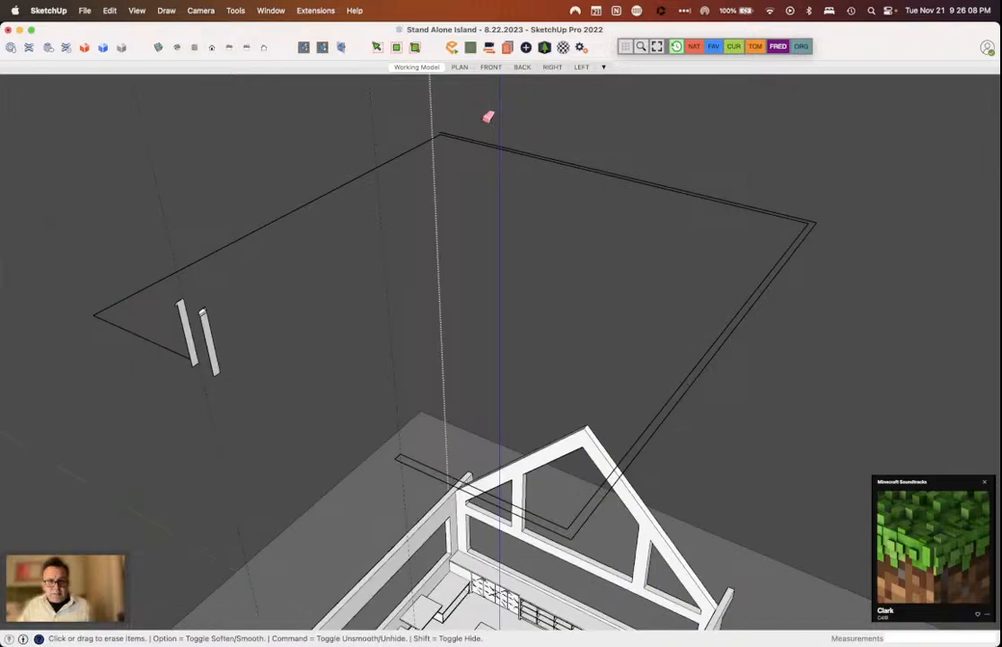
left_click_drag(488, 116, 787, 271)
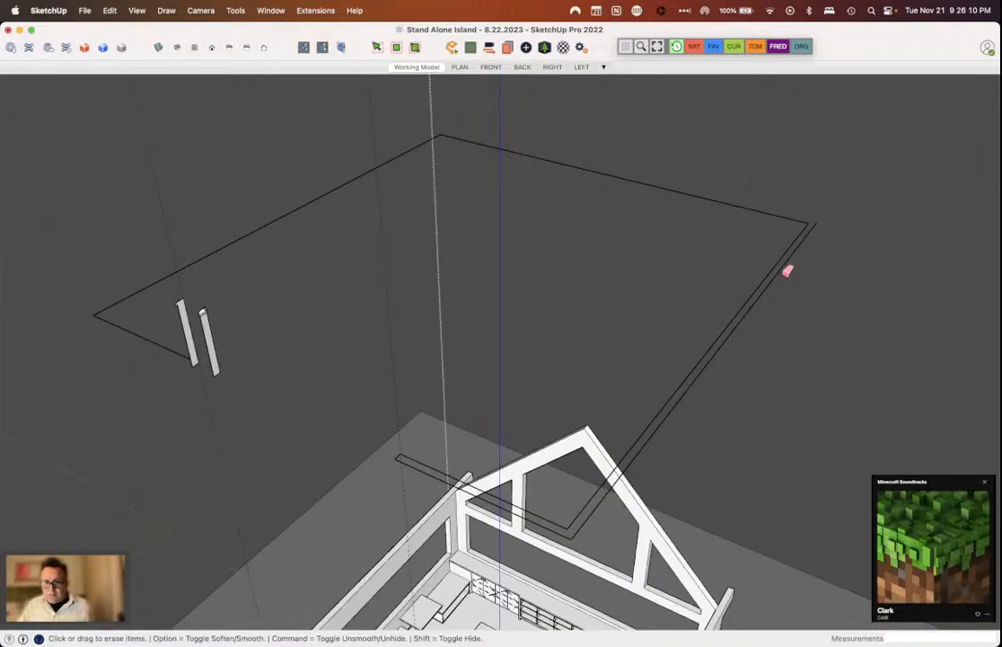
scroll(444, 467, "up", 3)
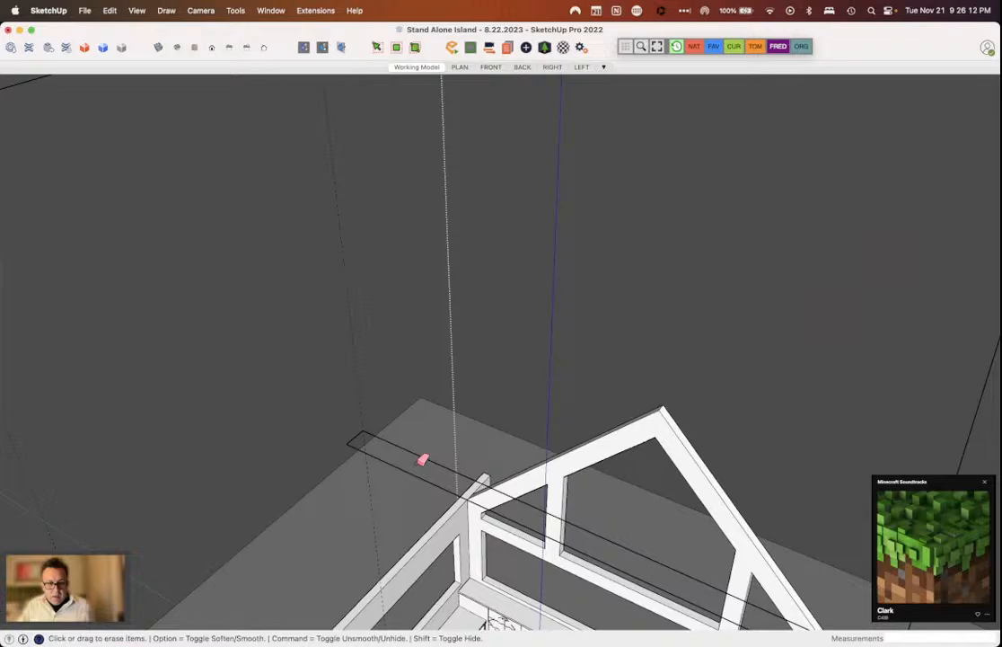
left_click_drag(422, 460, 324, 456)
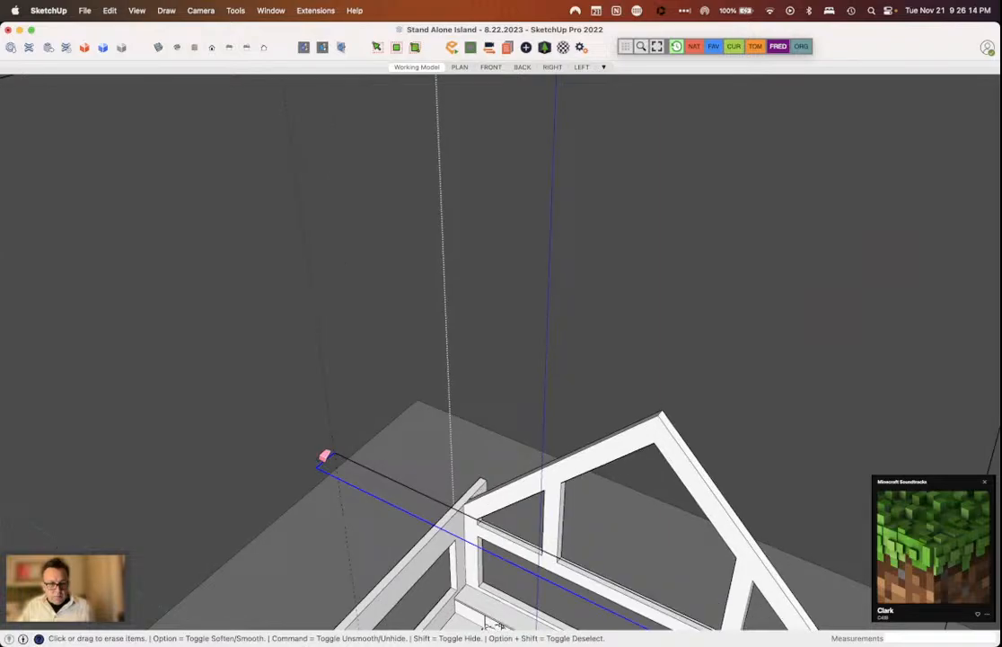
Step: Select all connected edges of the inner perimeter line and weld them into a single path
key("space")
scroll(227, 365, "down", 3)
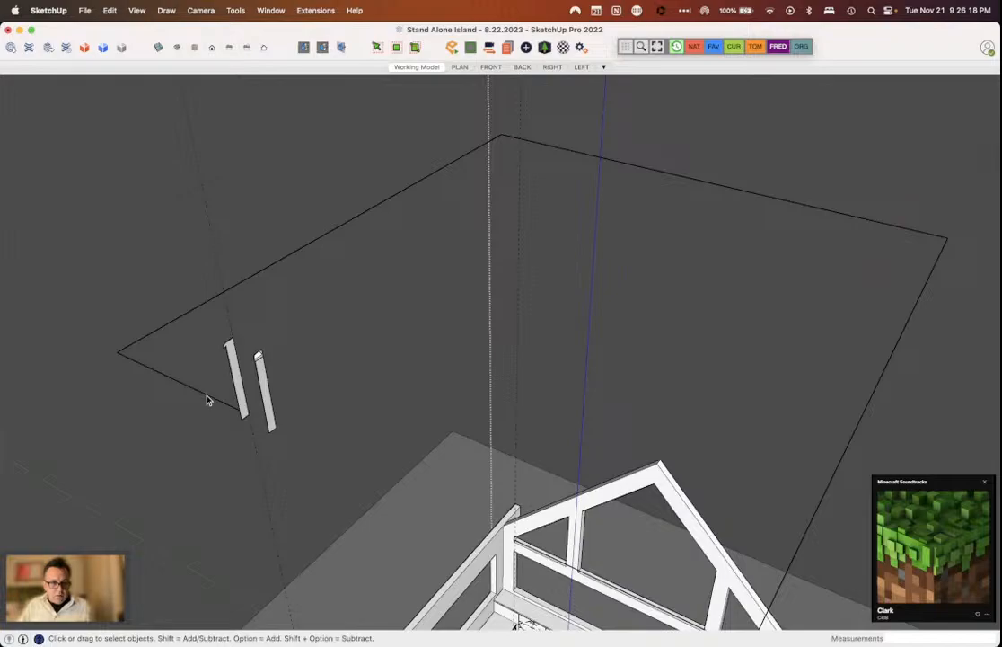
triple_click(206, 397)
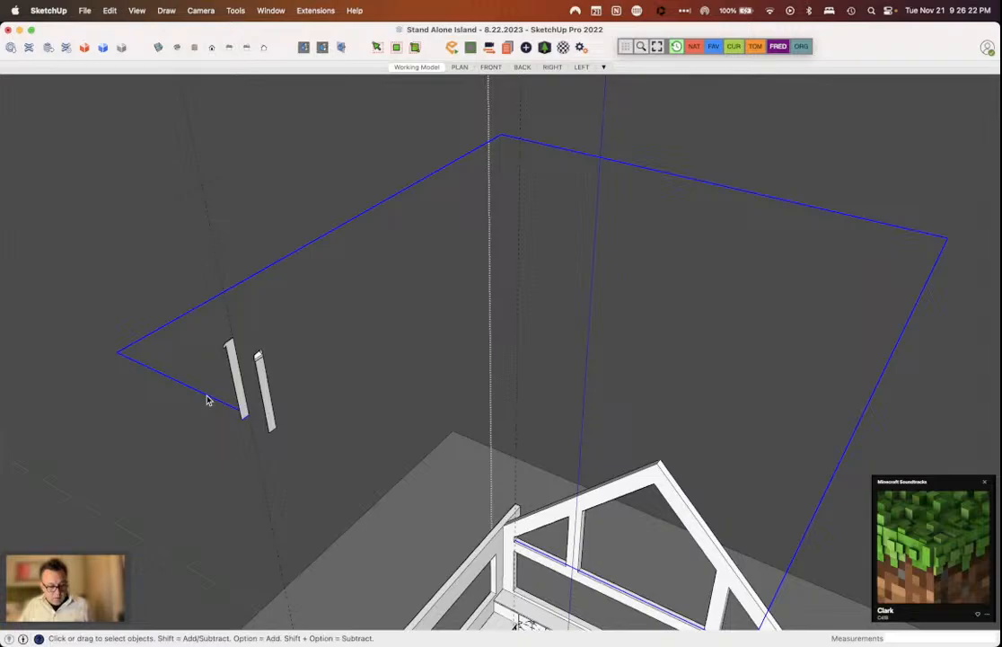
right_click(207, 400)
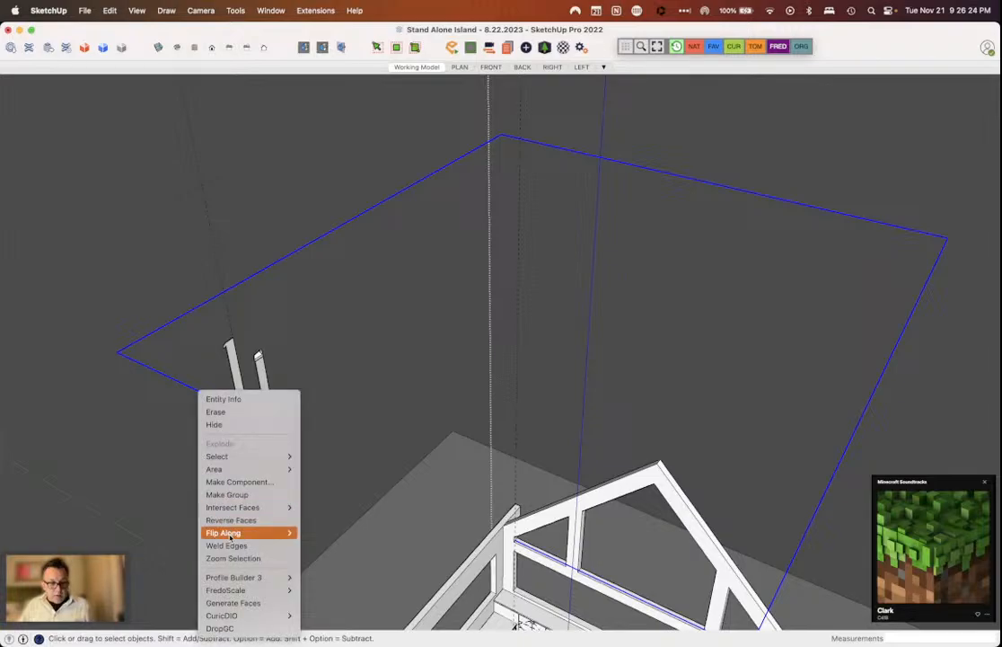
left_click(228, 545)
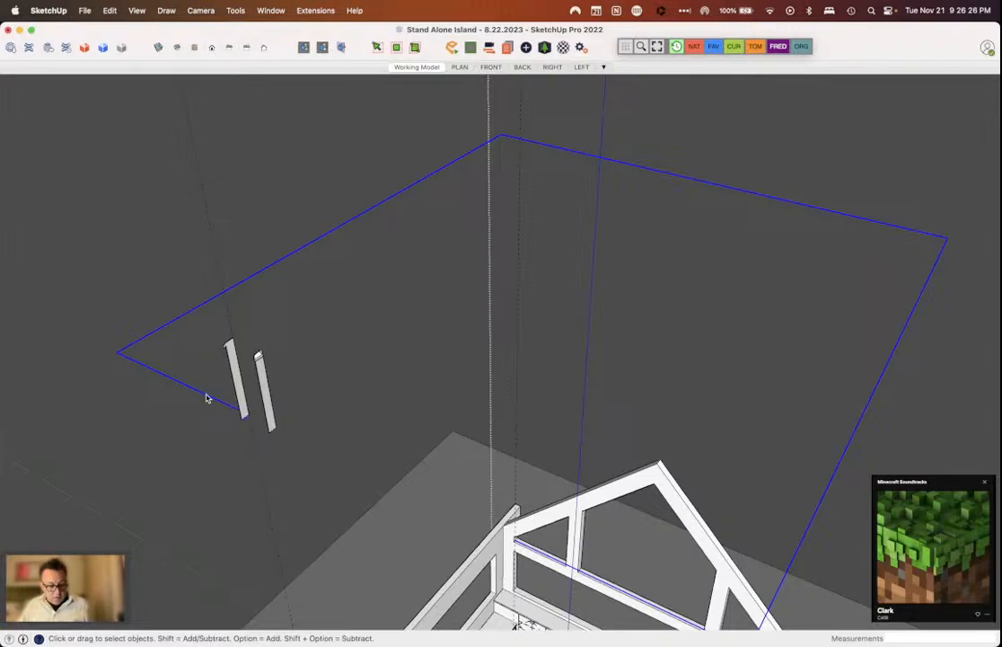
Step: Cut the welded inner path and paste it in place inside the nested group holding the upright profiles
left_click(234, 370)
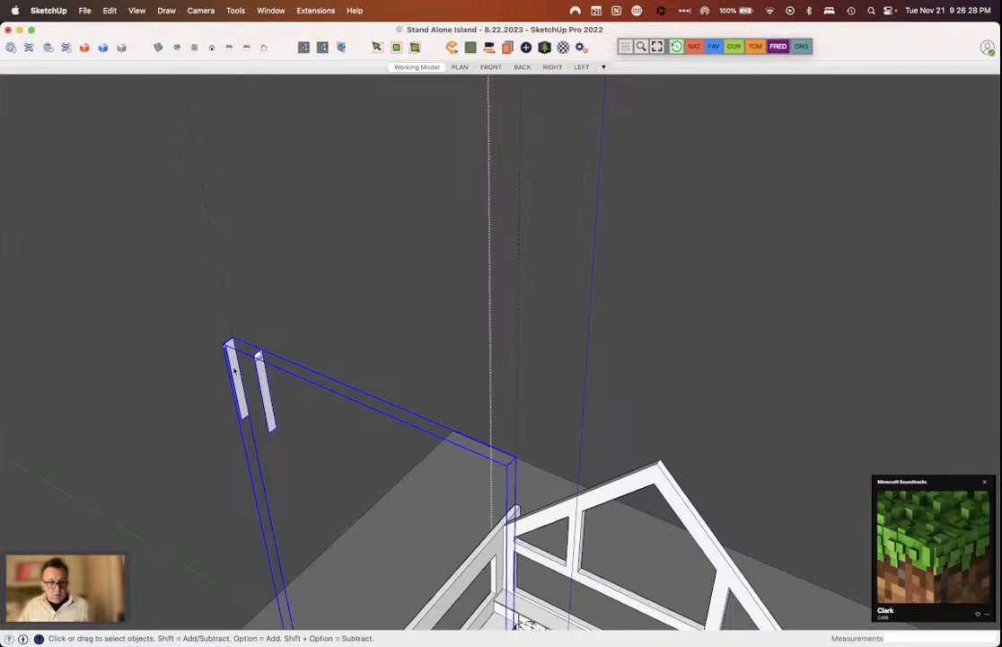
double_click(234, 370)
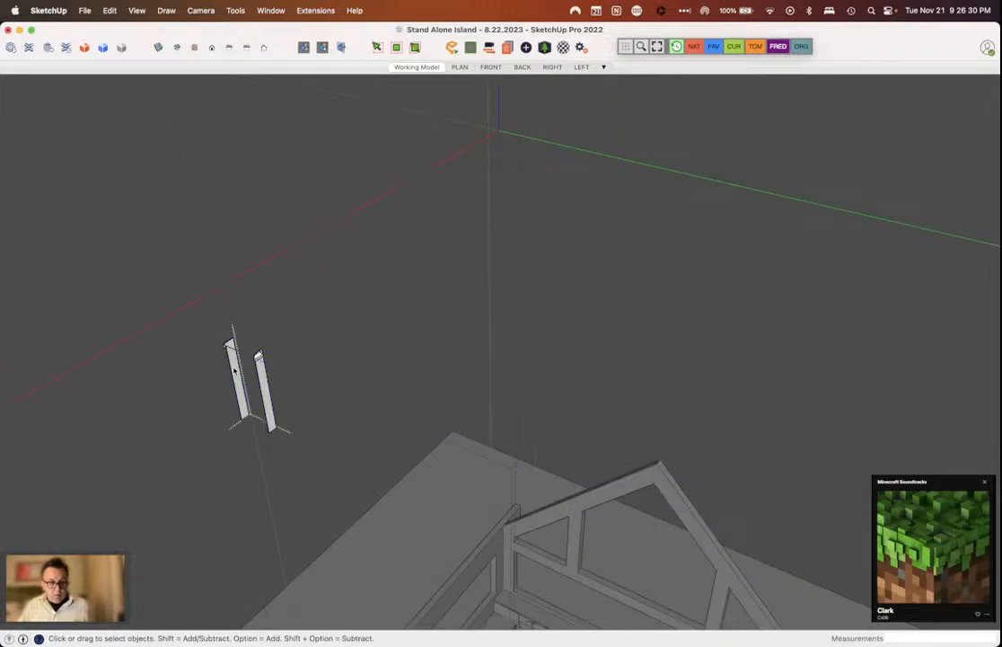
key("shift+super+e")
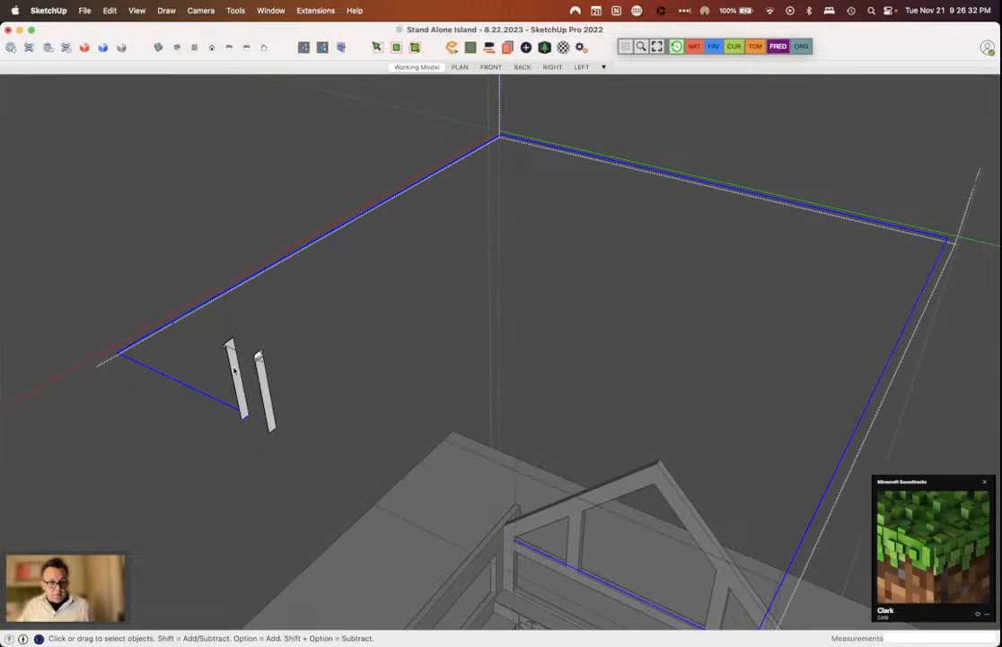
Step: Explode the group of the upright profile that stands at the end of the welded perimeter path
right_click(234, 370)
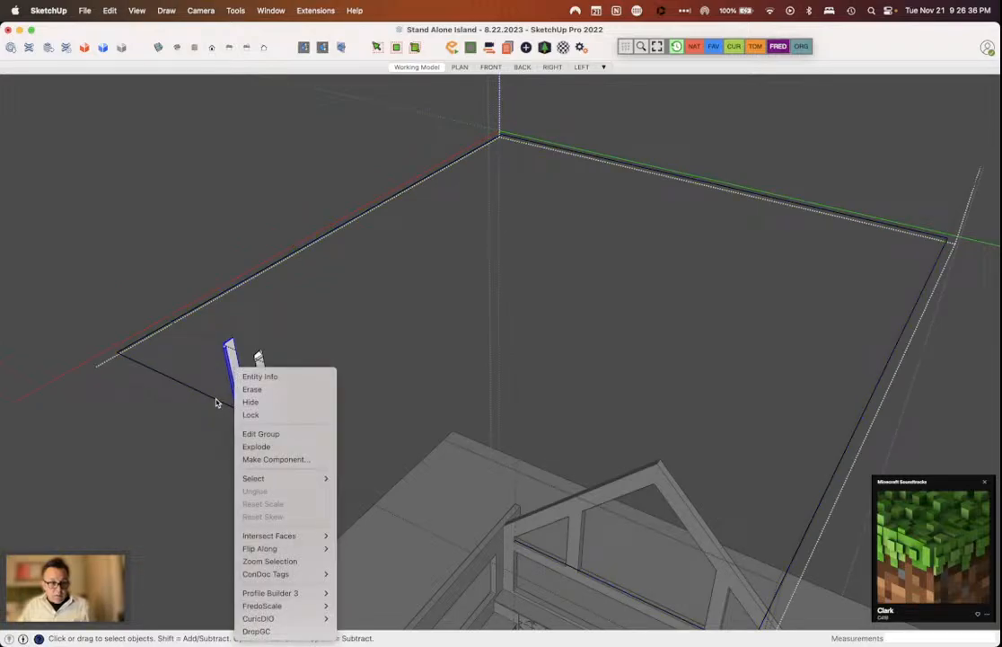
left_click(218, 403)
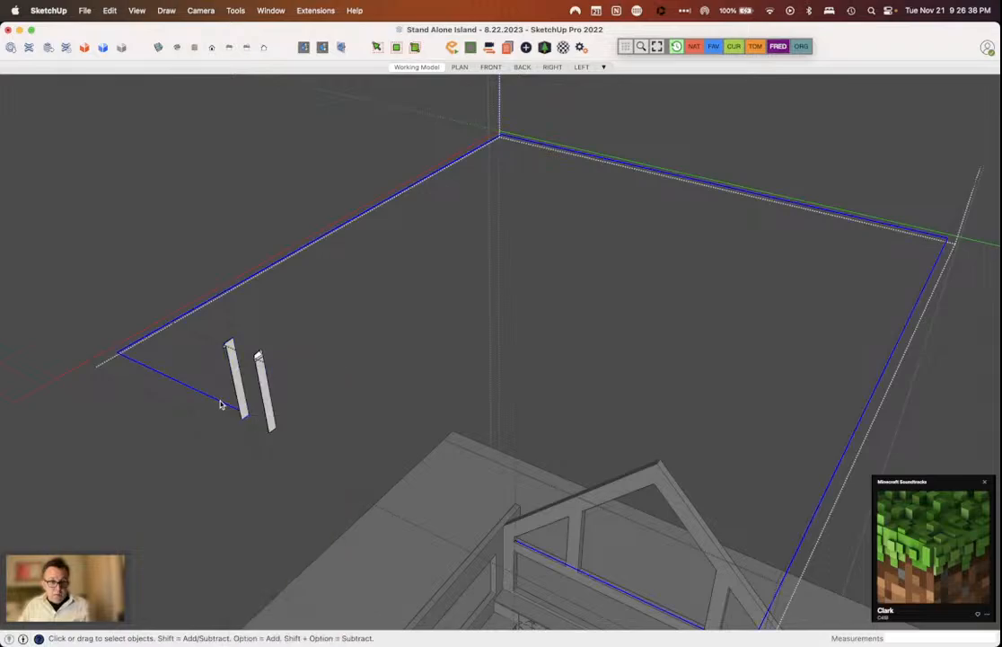
left_click(238, 389)
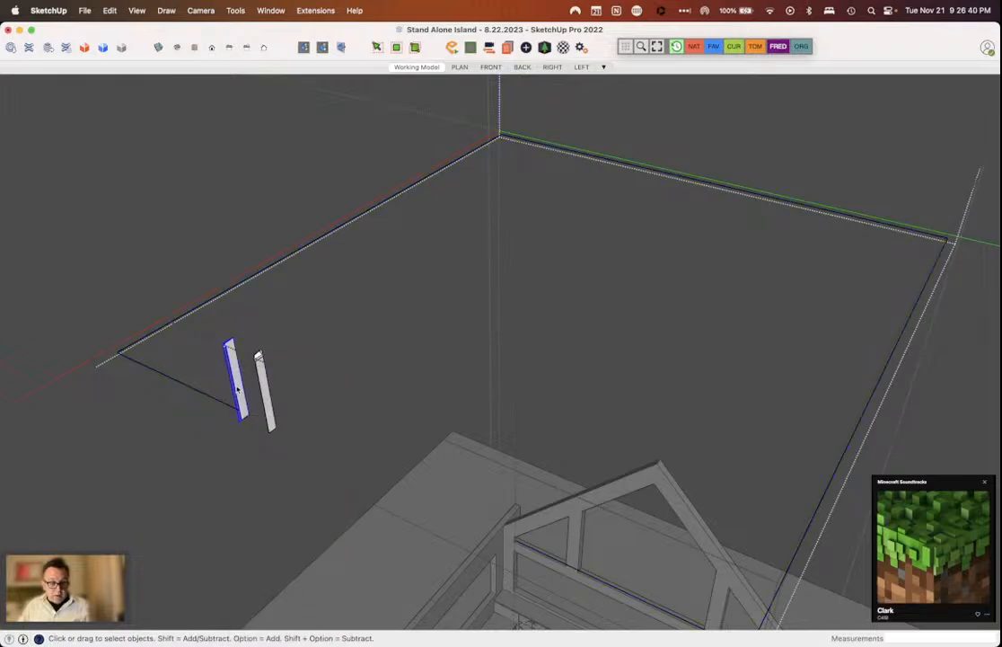
right_click(237, 389)
left_click(256, 455)
Step: Sweep the exploded upright profile along the whole welded perimeter path with Follow Me, and leave the nested group
left_click_drag(218, 331, 251, 428)
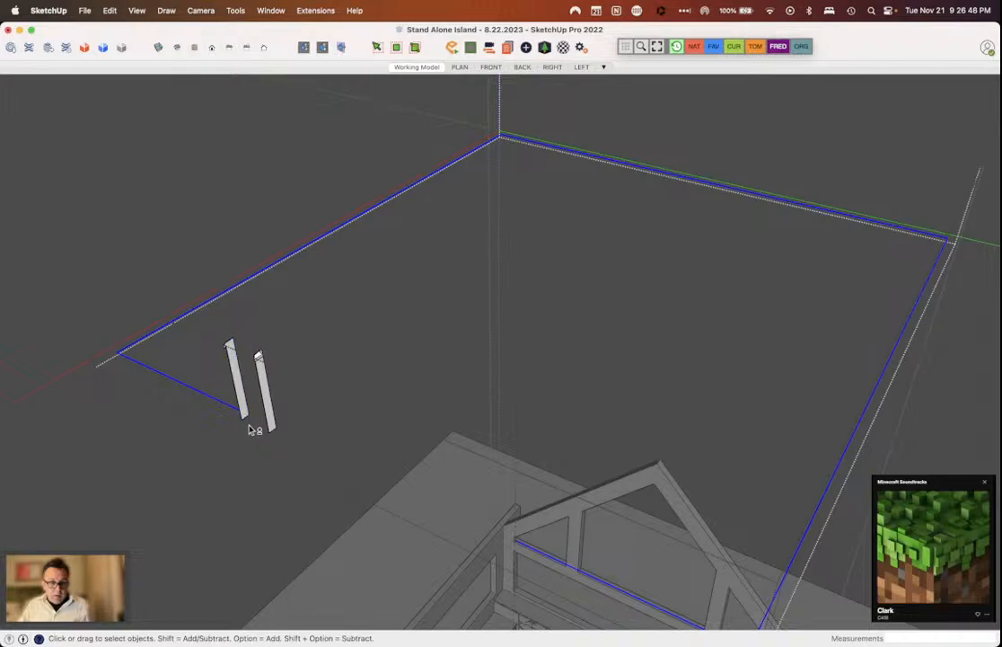
key("shift+f")
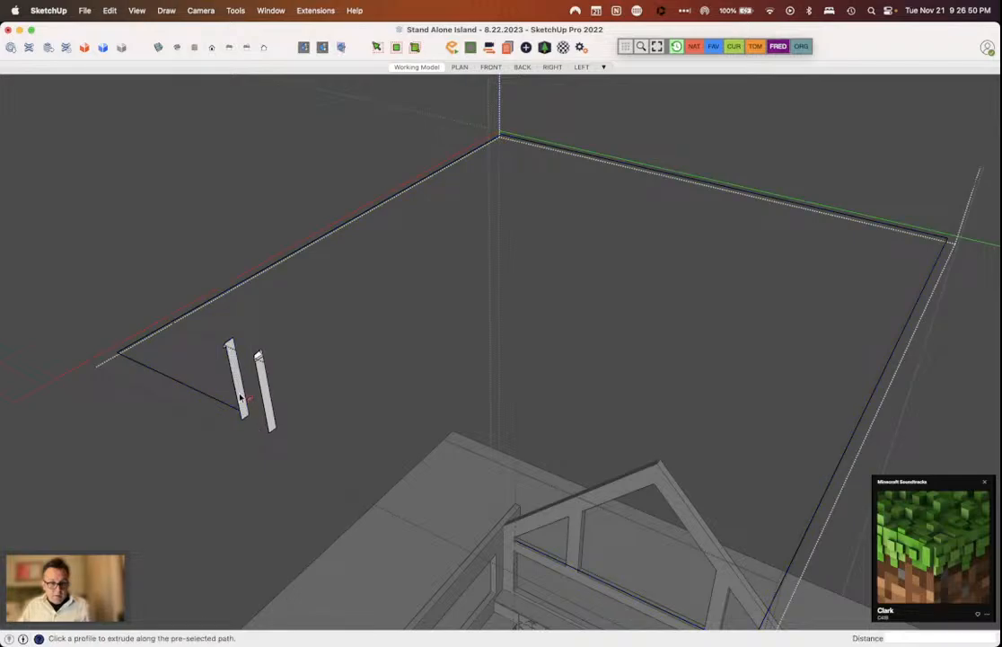
left_click(240, 397)
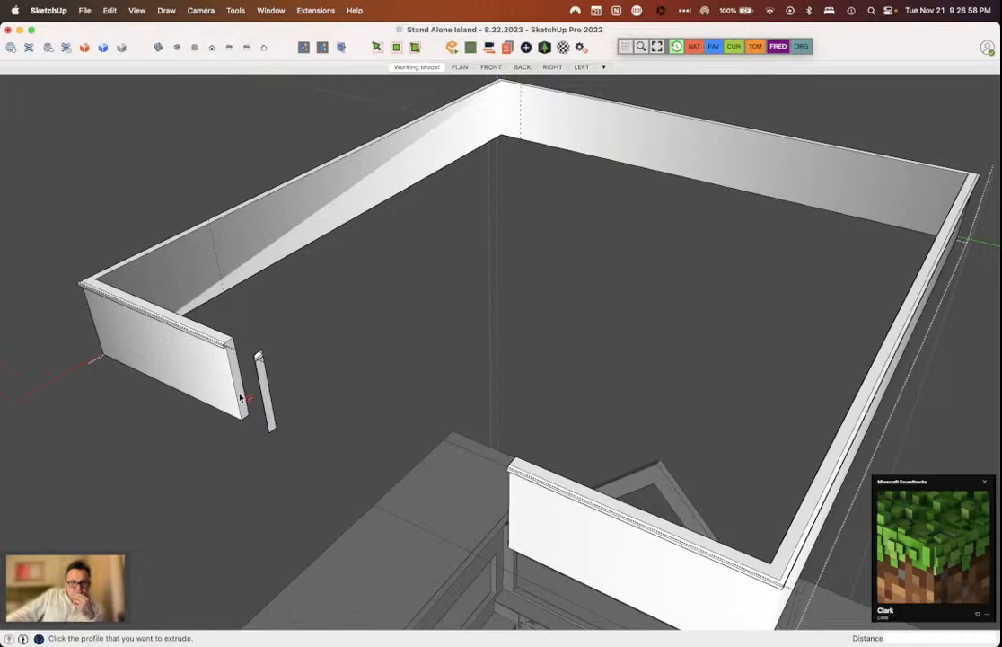
middle_click_drag(241, 398, 418, 346)
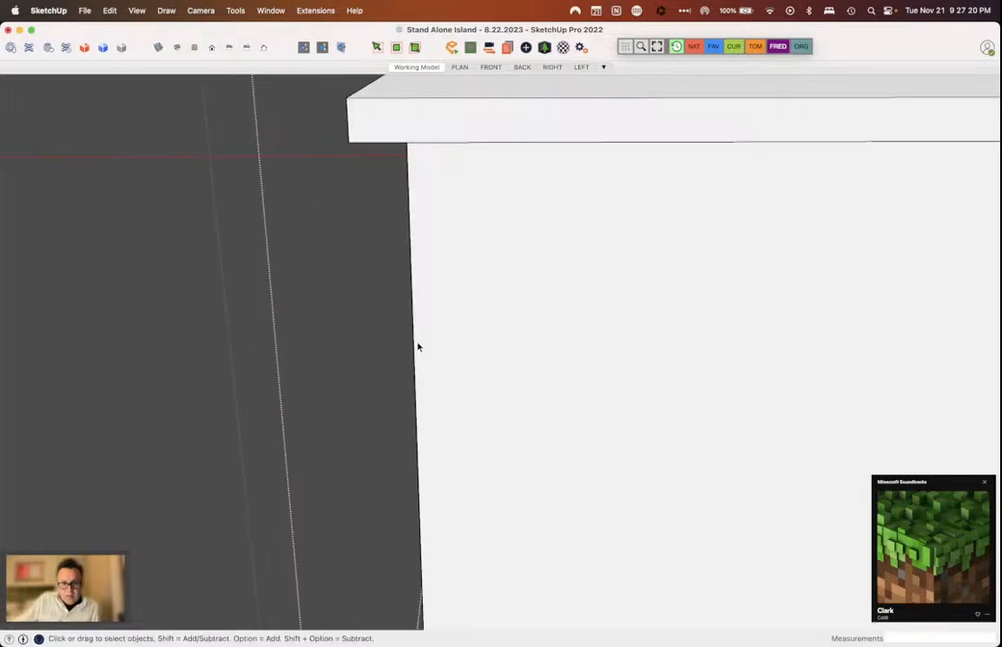
left_click(418, 347)
key("o")
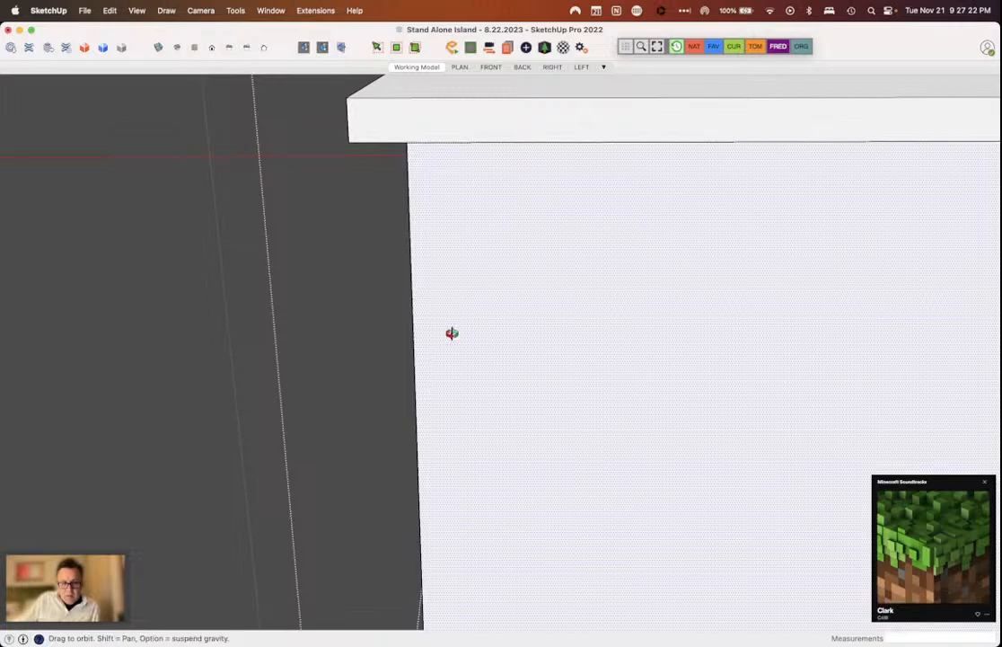
left_click_drag(452, 334, 510, 311)
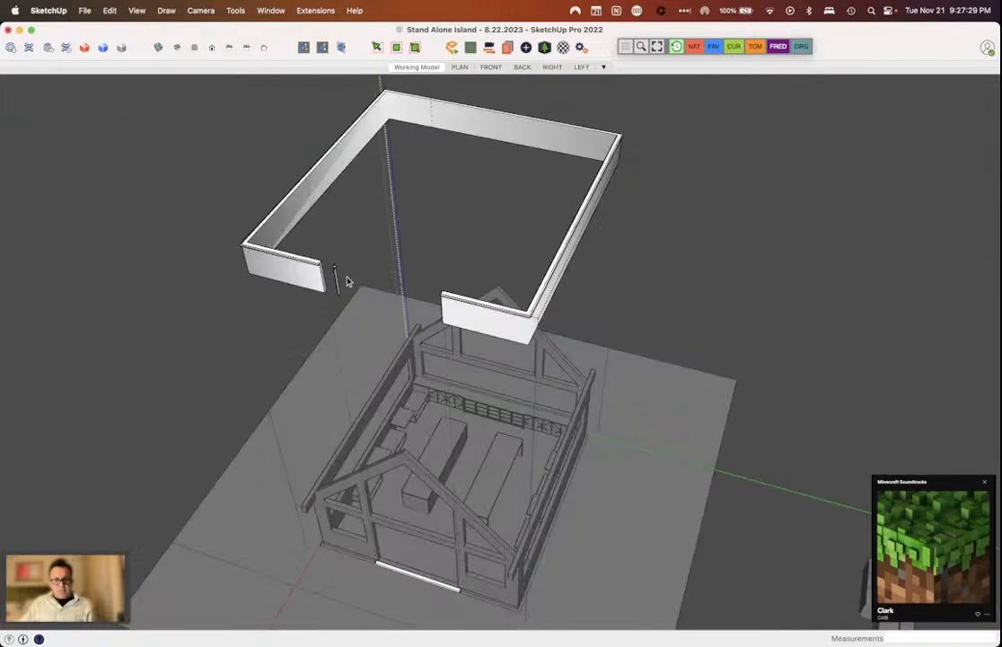
left_click(680, 345)
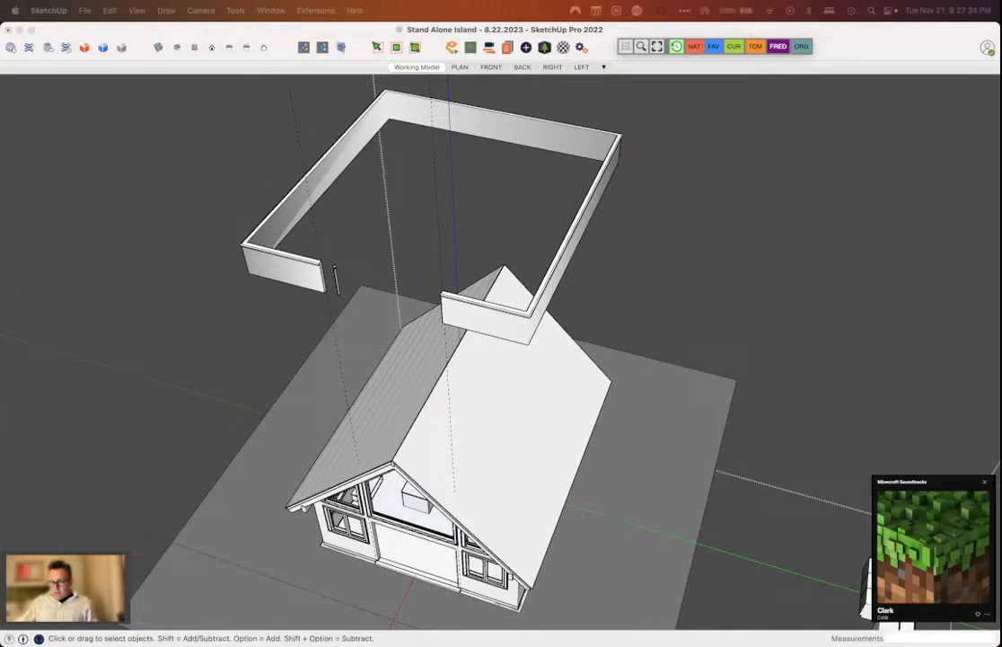
Step: Examine the building's front wall, base strip and roof from several sides, together with the swept perimeter piece above it
middle_click_drag(575, 422, 641, 407)
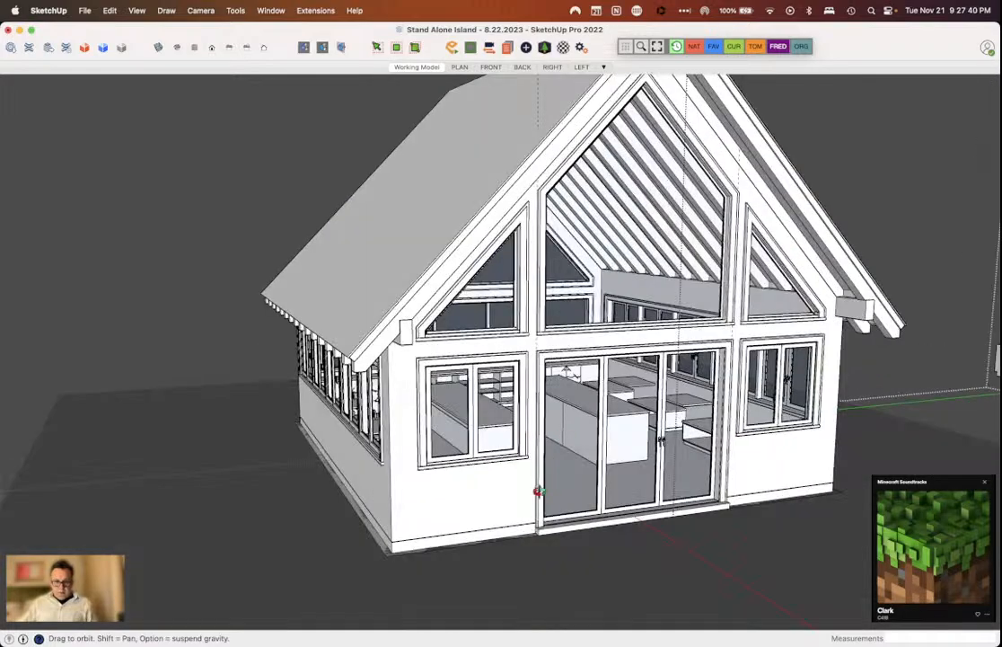
middle_click_drag(471, 427, 286, 527)
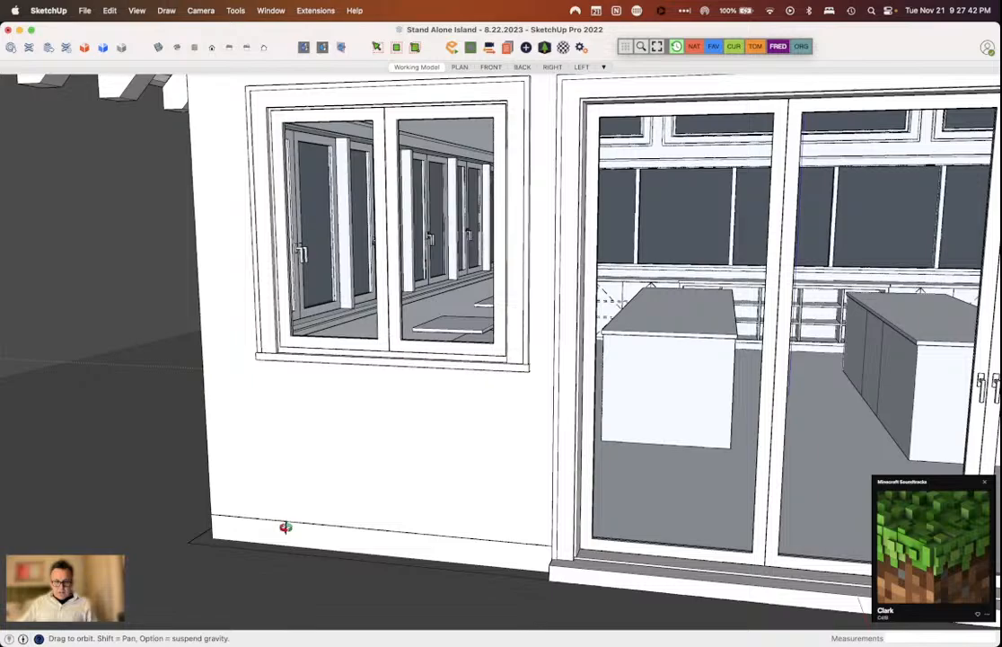
middle_click_drag(285, 527, 356, 460)
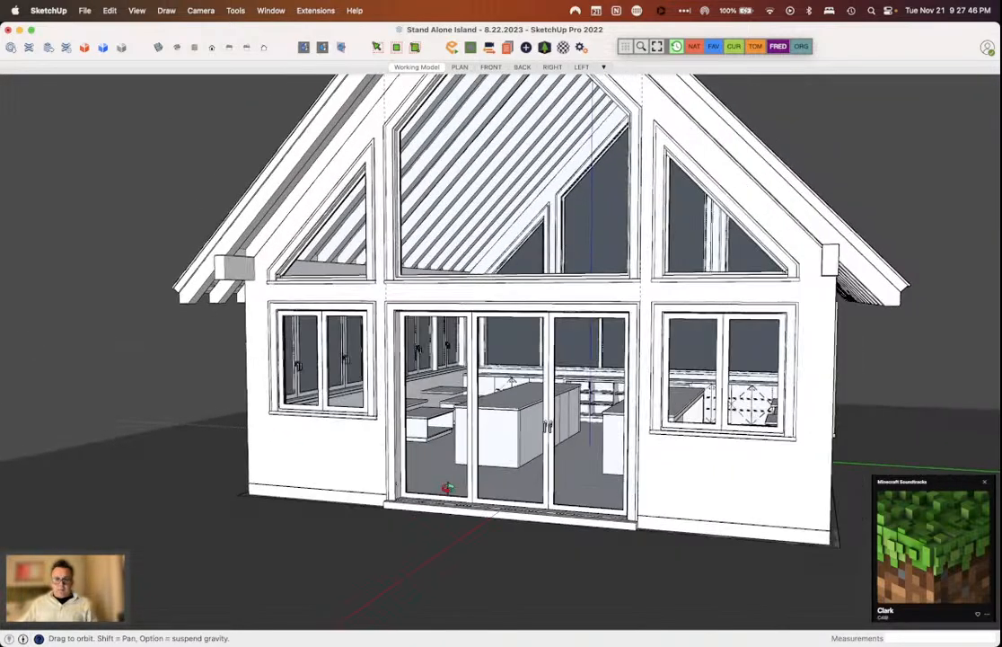
scroll(446, 491, "up", 1)
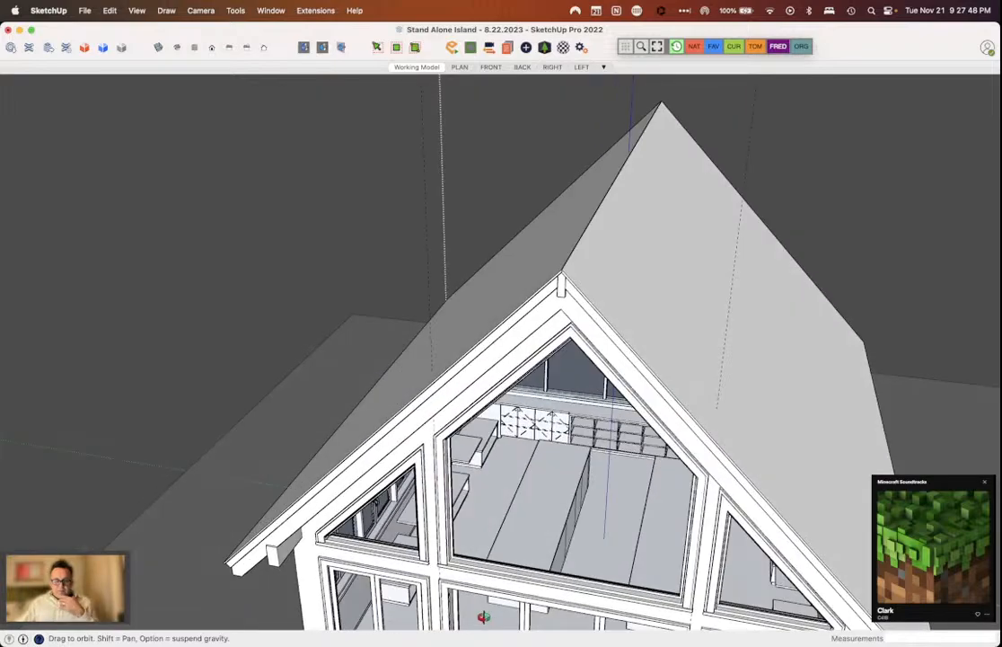
middle_click_drag(480, 611, 485, 614)
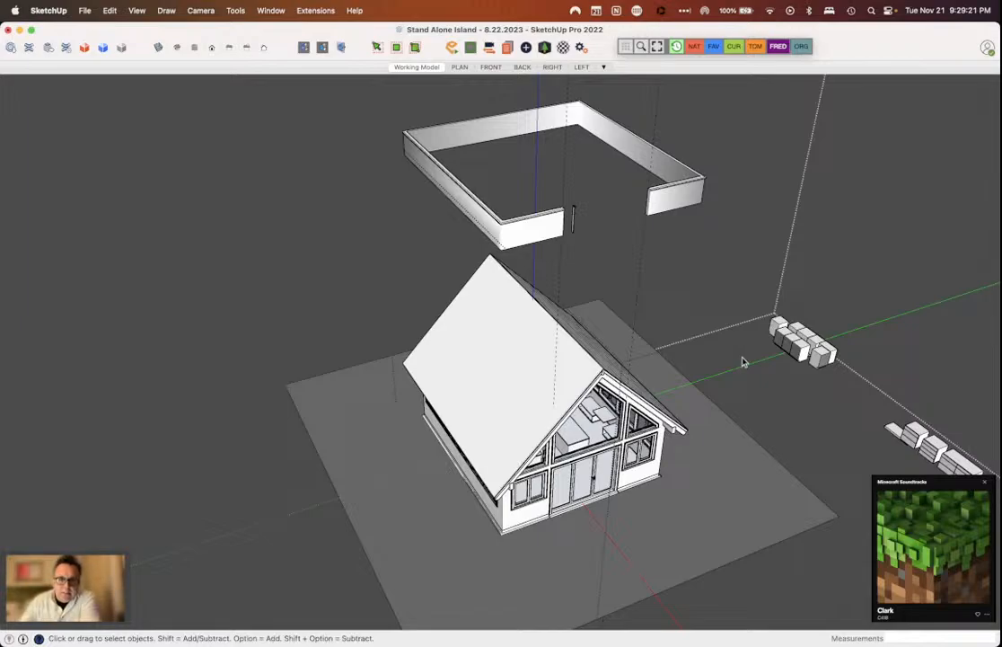
mouse_move(665, 636)
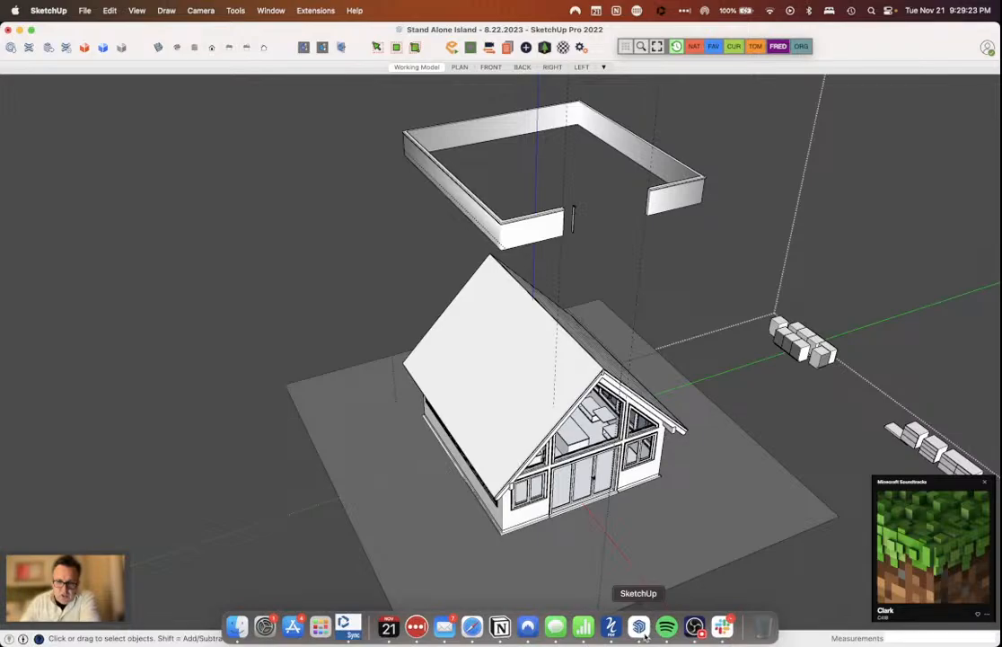